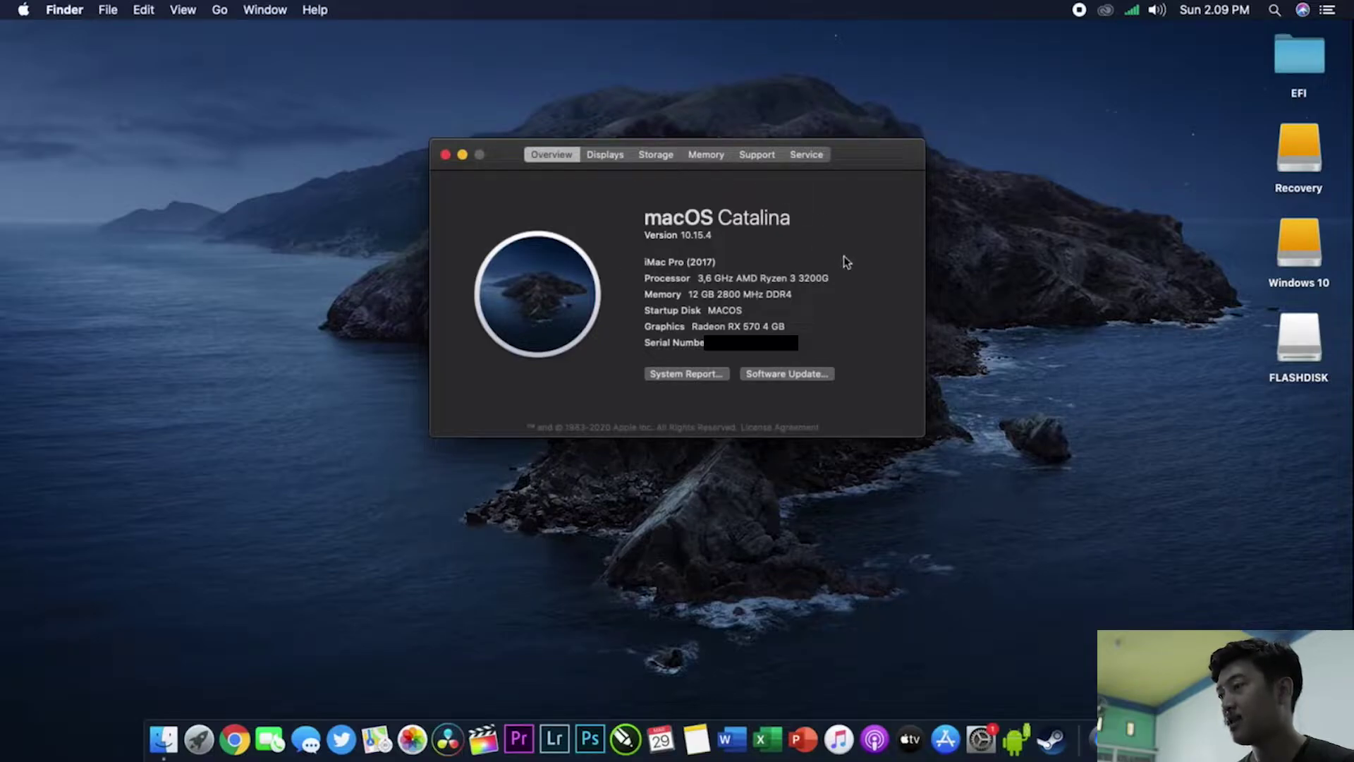
Step: Review the processor and graphics details in the Mac's system overview, then close the overview window
{"action": "left_click_drag", "start_coordinate": [735, 282], "coordinate": [828, 282]}
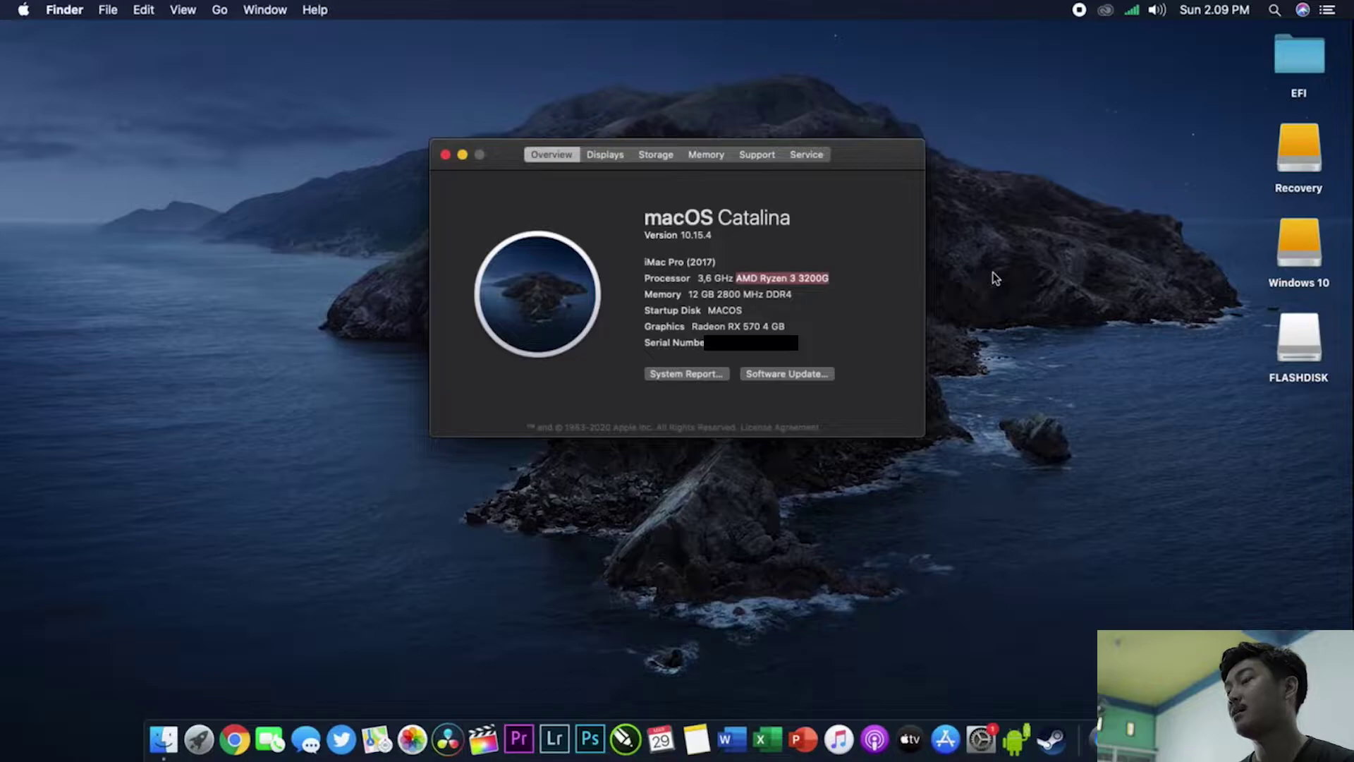
{"action": "left_click_drag", "start_coordinate": [697, 328], "coordinate": [787, 328]}
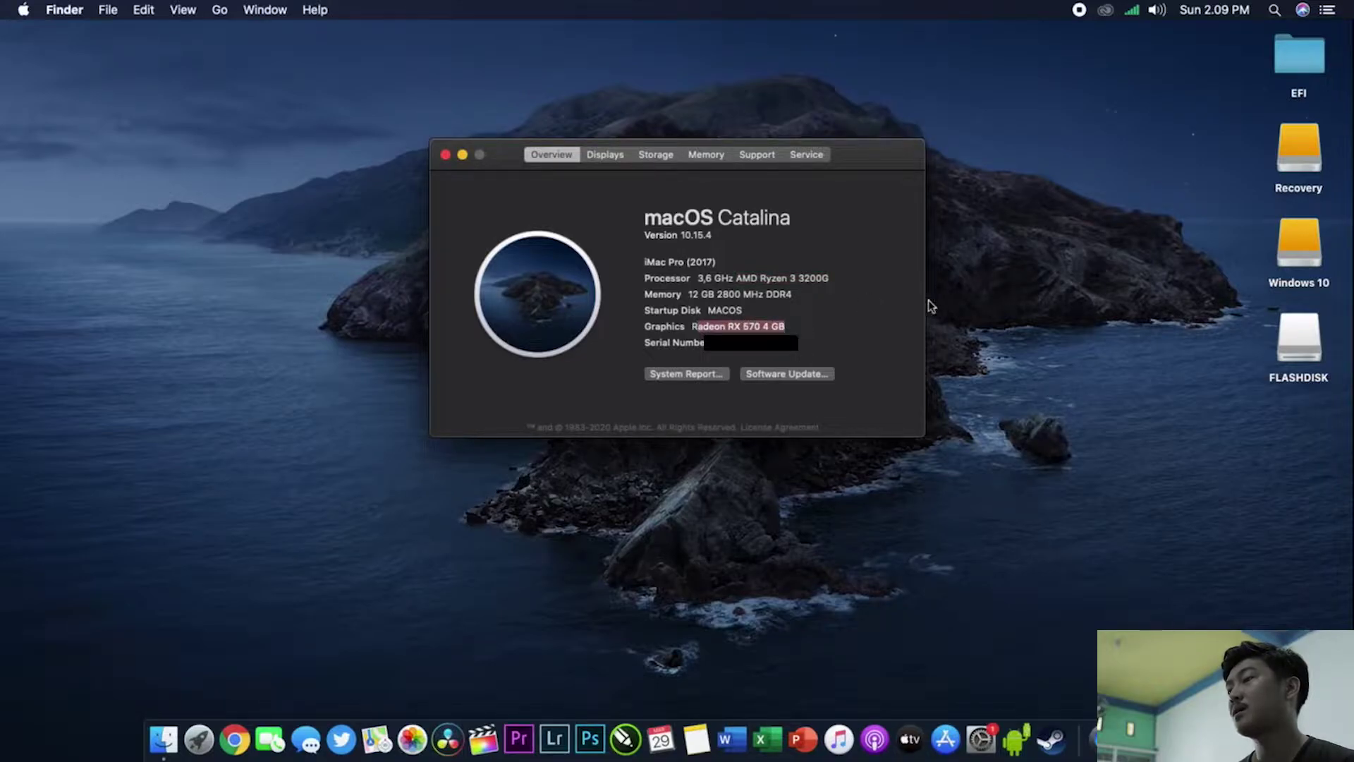
{"action": "left_click", "coordinate": [783, 296]}
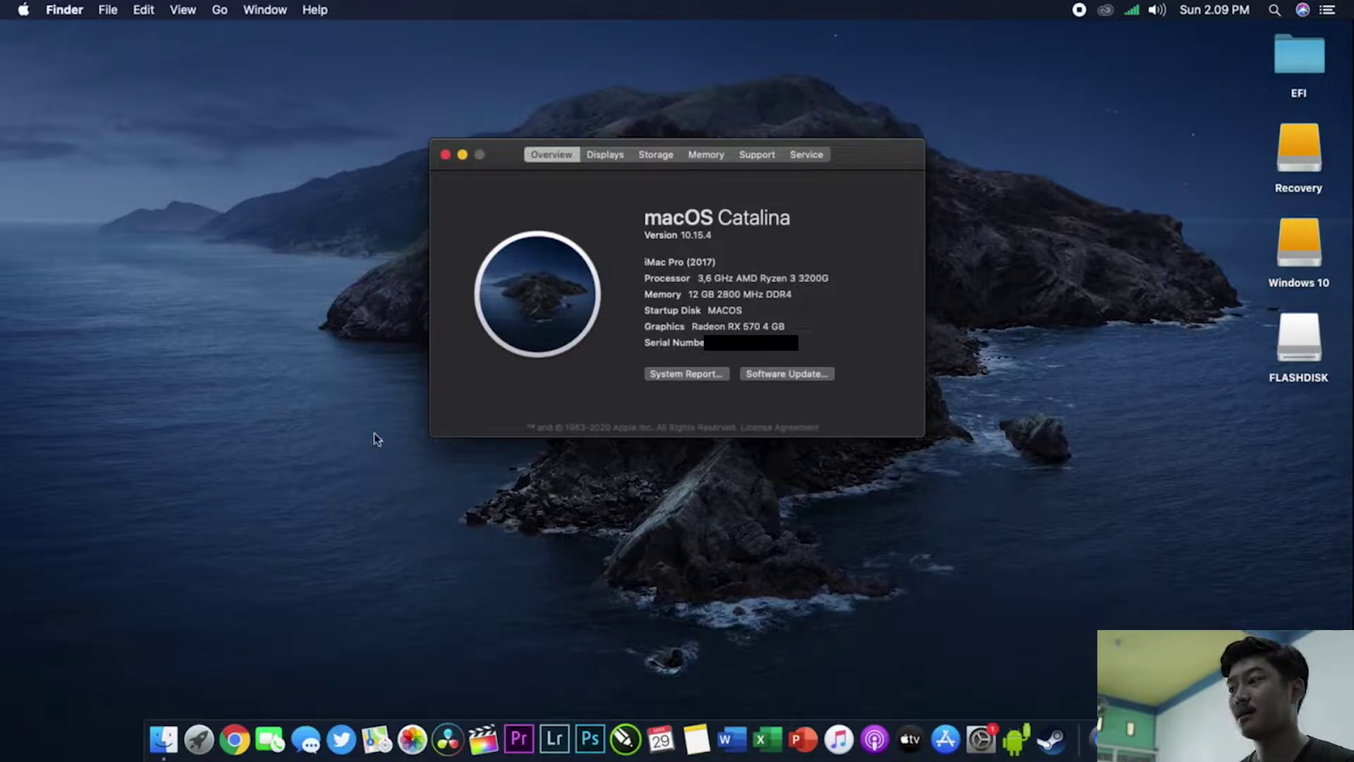
{"action": "left_click", "coordinate": [445, 154]}
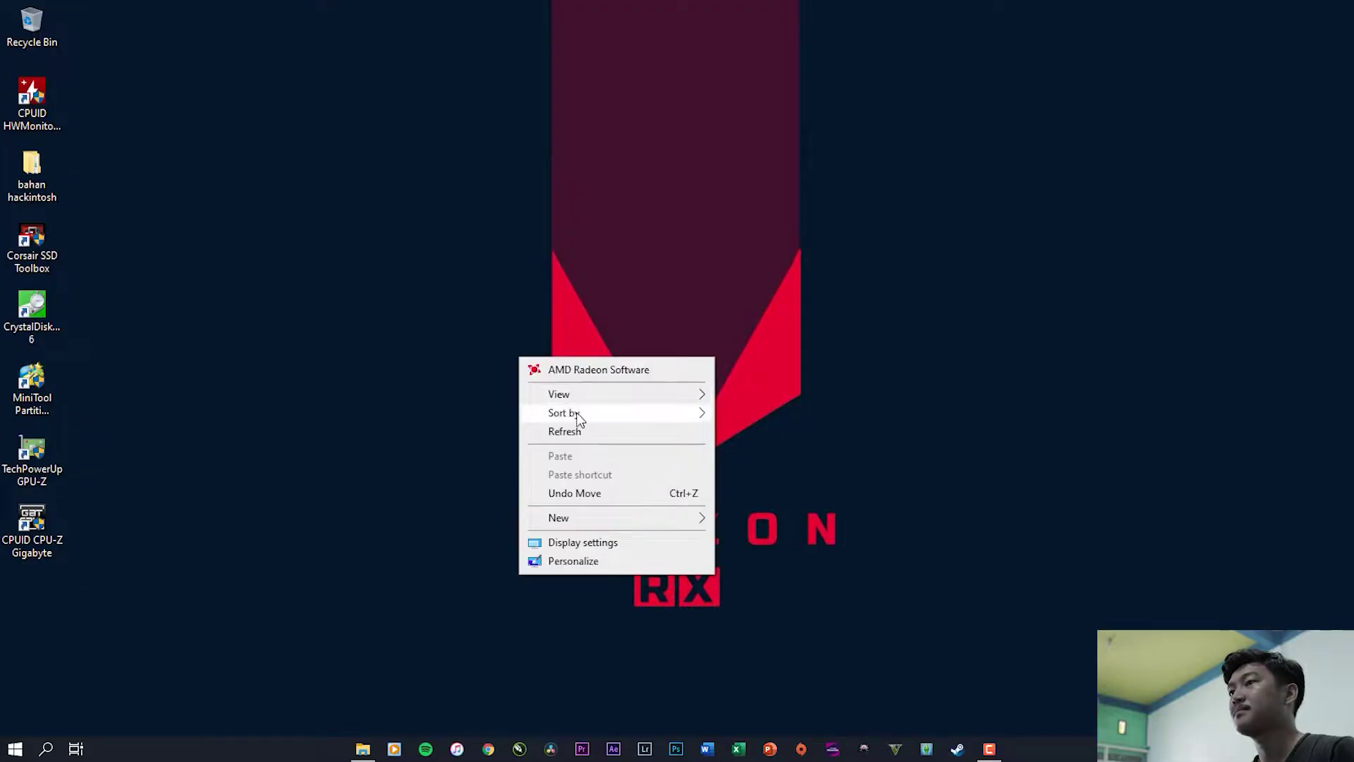
{"action": "left_click", "coordinate": [604, 427]}
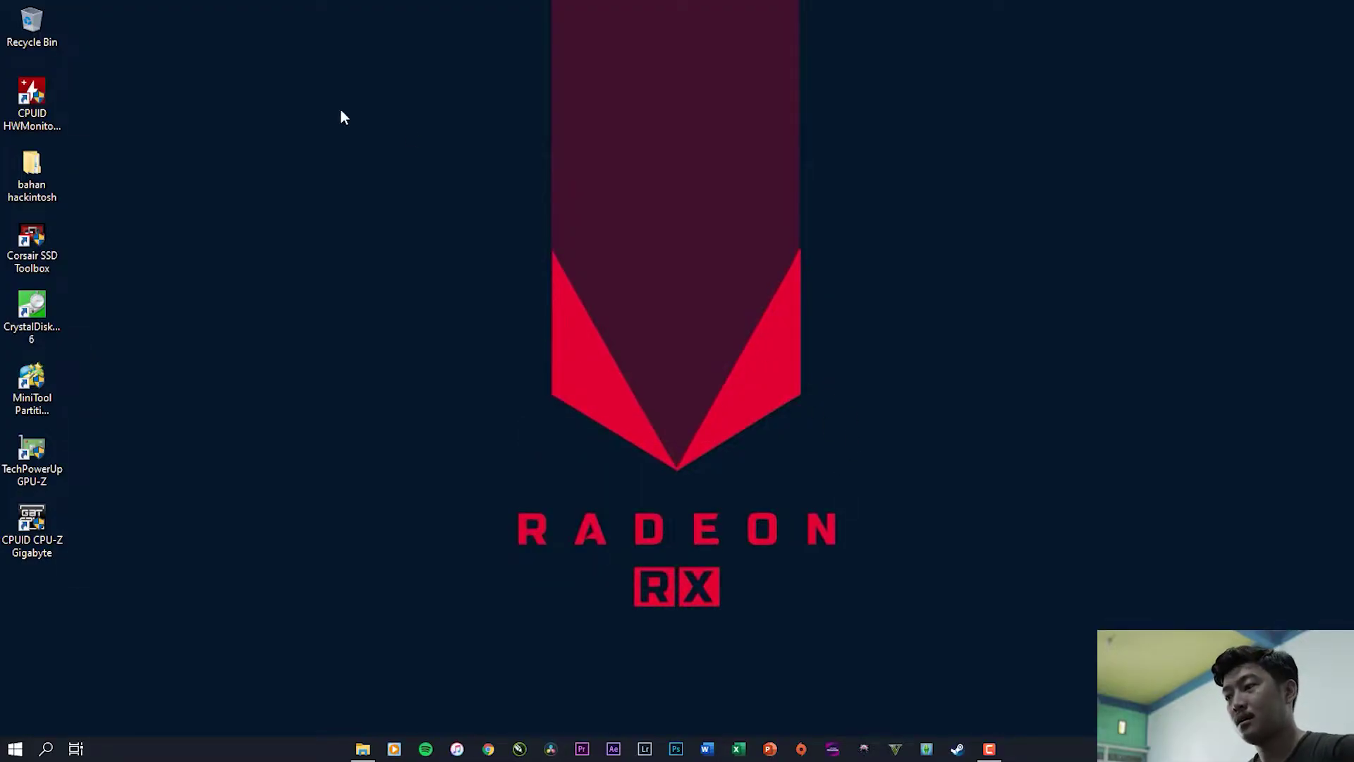
{"action": "right_click", "coordinate": [554, 151]}
{"action": "left_click", "coordinate": [608, 235]}
{"action": "right_click", "coordinate": [471, 218]}
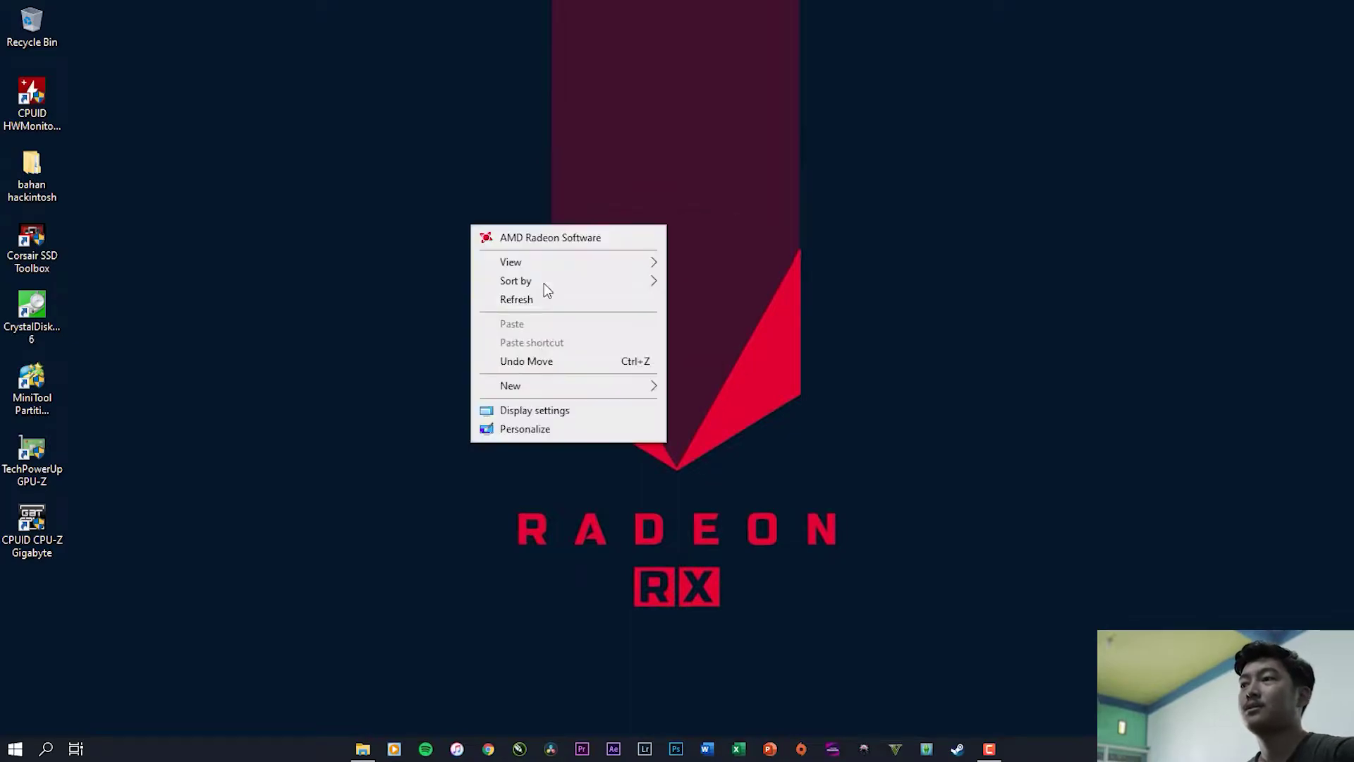
{"action": "left_click", "coordinate": [543, 299]}
{"action": "right_click", "coordinate": [451, 145]}
{"action": "left_click", "coordinate": [515, 212]}
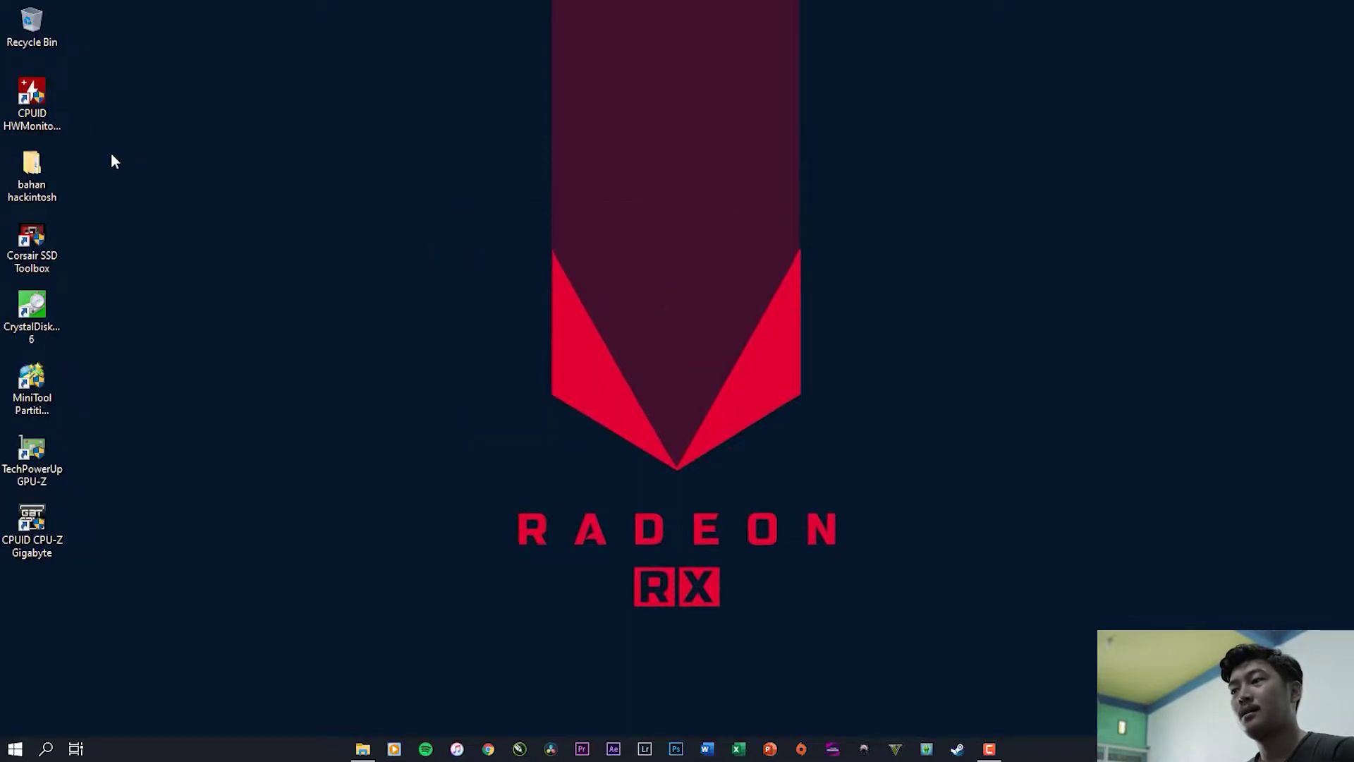
Step: Open the "bahan hackintosh" folder from the Windows desktop
{"action": "double_click", "coordinate": [32, 170]}
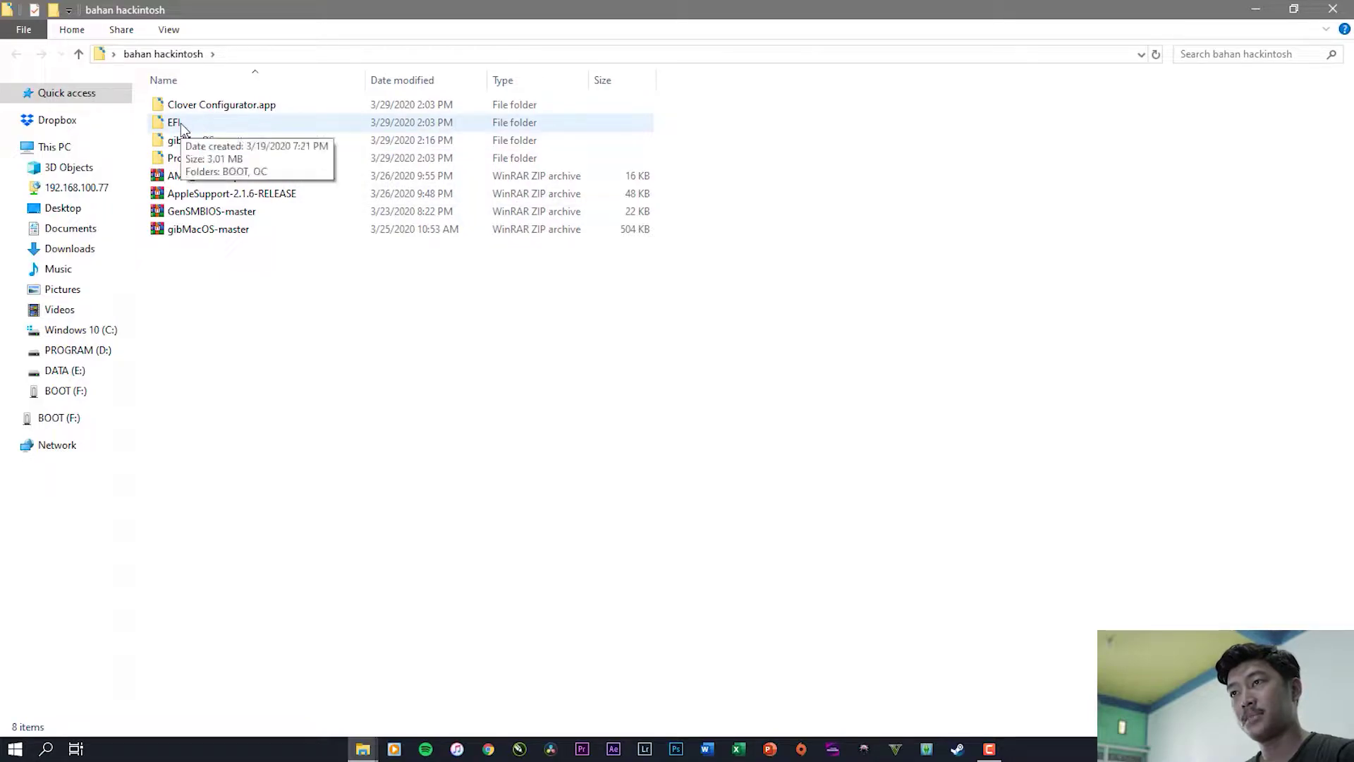
{"action": "left_click", "coordinate": [209, 126]}
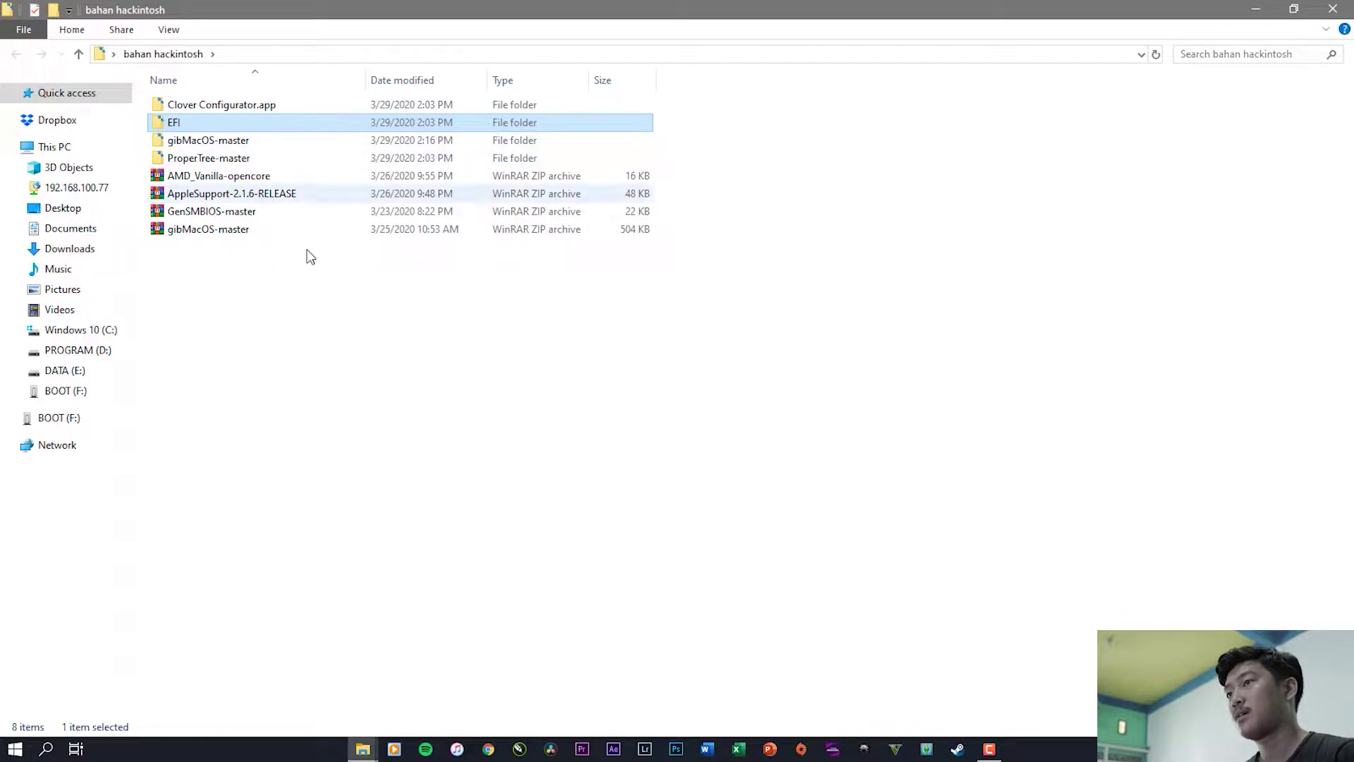
{"action": "right_click", "coordinate": [272, 292]}
{"action": "left_click", "coordinate": [318, 378]}
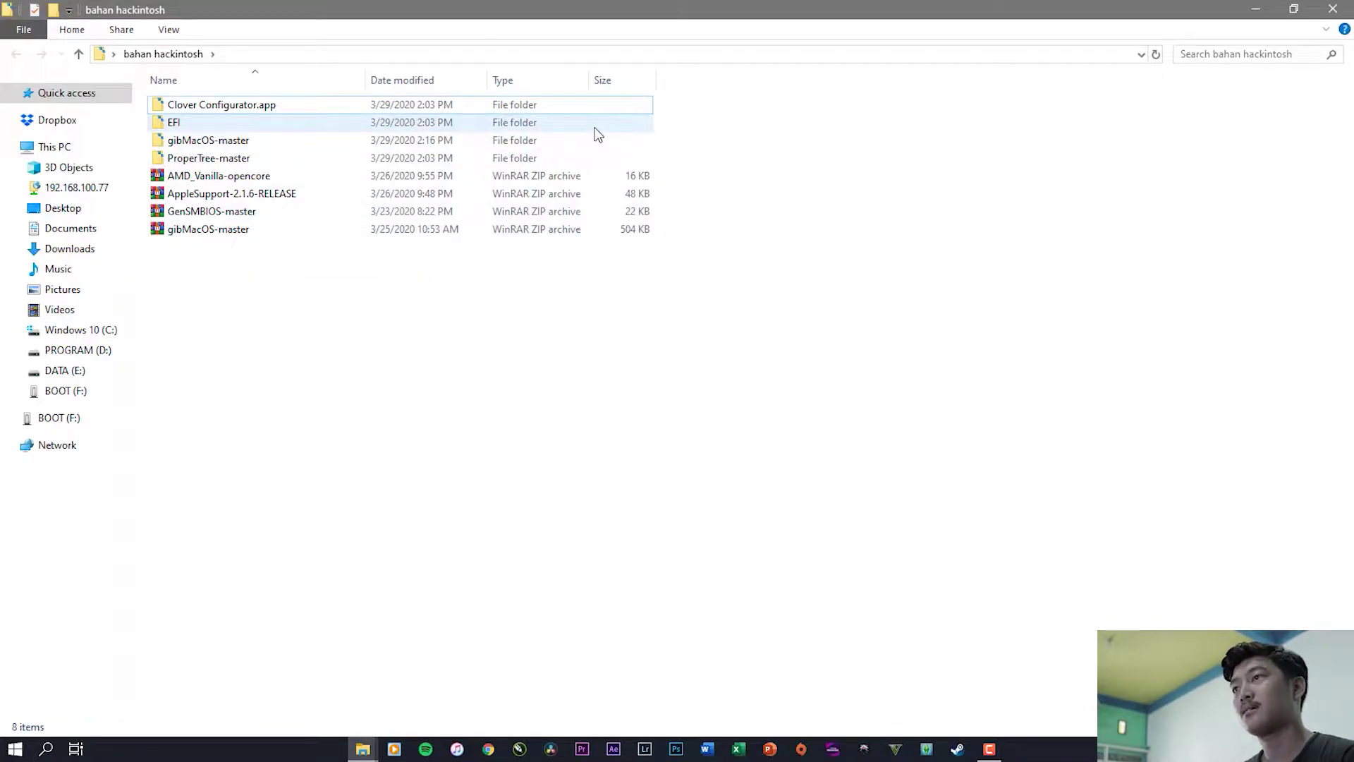
Step: Examine the contents of the EFI folder and return to the "bahan hackintosh" folder
{"action": "left_click", "coordinate": [210, 122]}
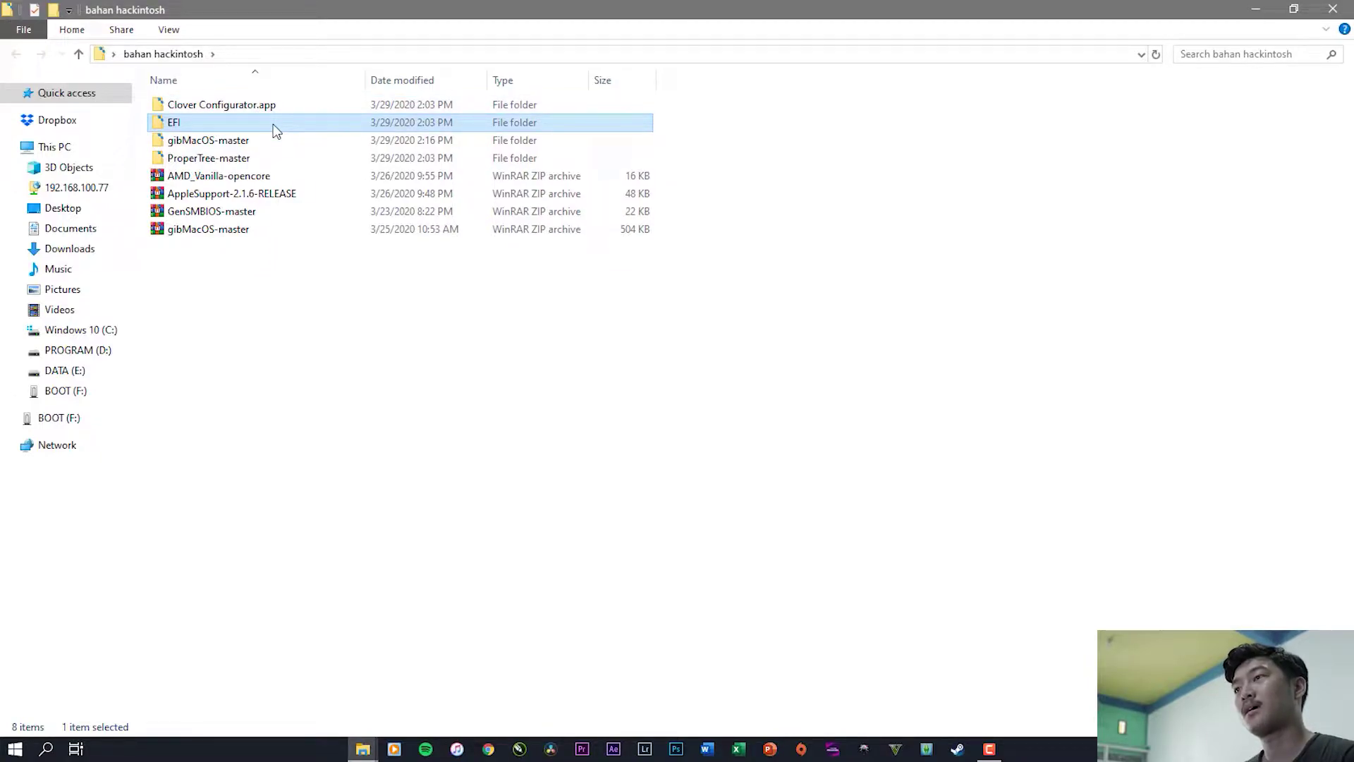
{"action": "double_click", "coordinate": [275, 131]}
{"action": "left_click", "coordinate": [17, 53]}
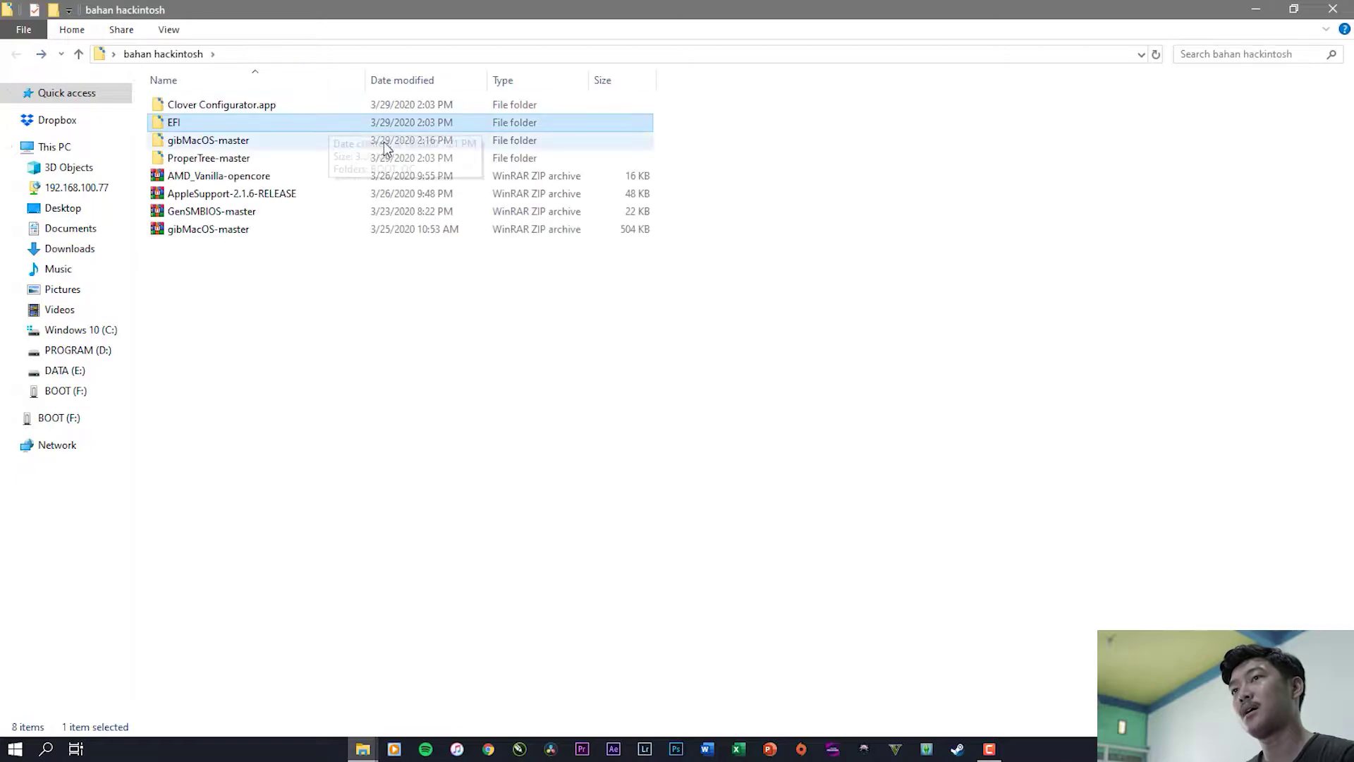
{"action": "double_click", "coordinate": [274, 121]}
{"action": "left_click", "coordinate": [17, 53]}
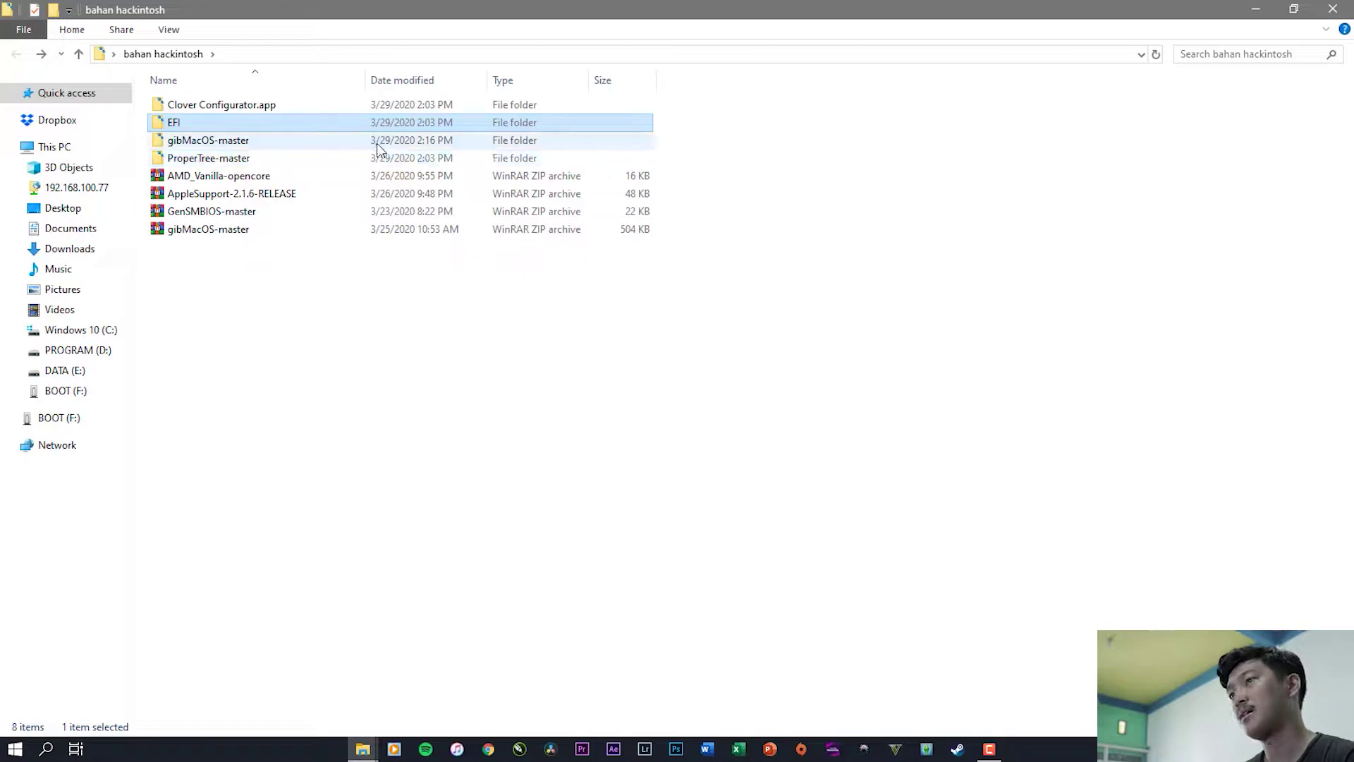
{"action": "double_click", "coordinate": [333, 121]}
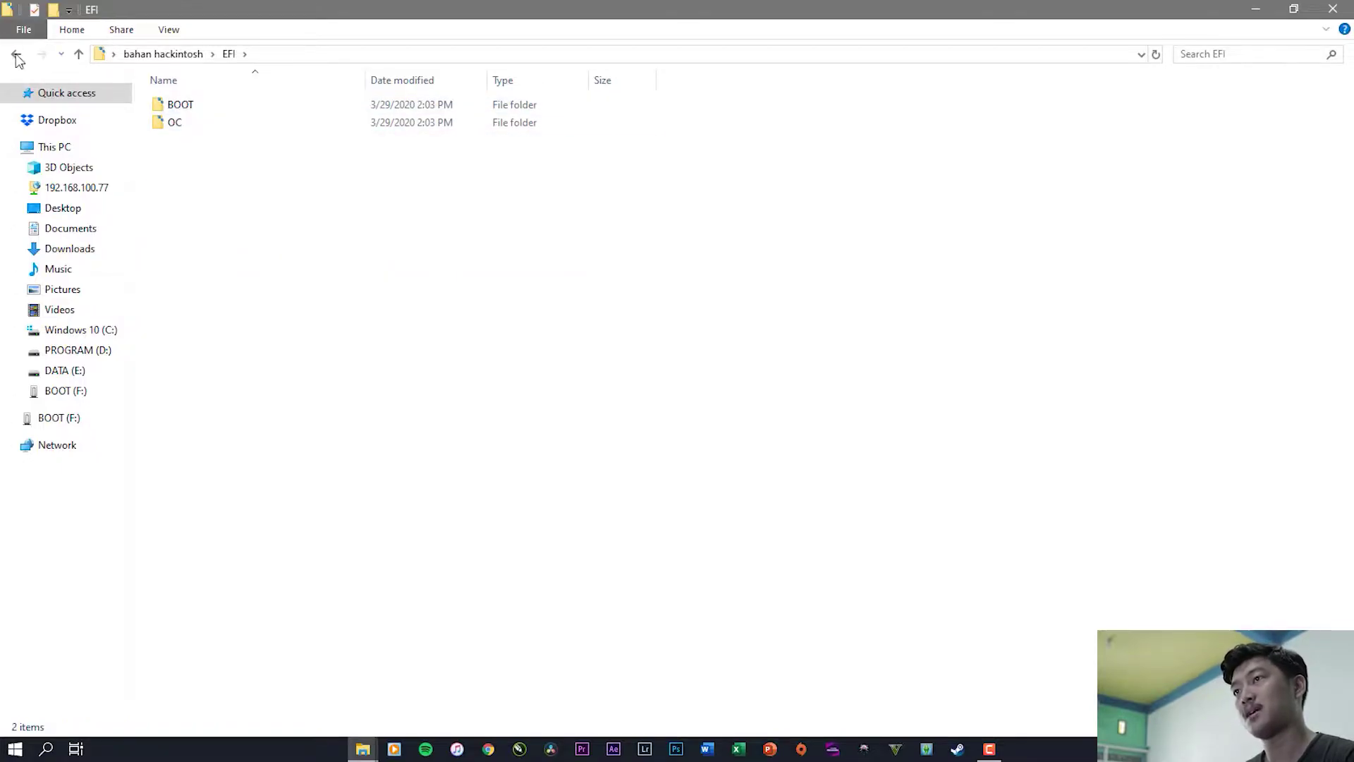
{"action": "left_click", "coordinate": [15, 54]}
{"action": "double_click", "coordinate": [199, 121]}
{"action": "left_click", "coordinate": [16, 54]}
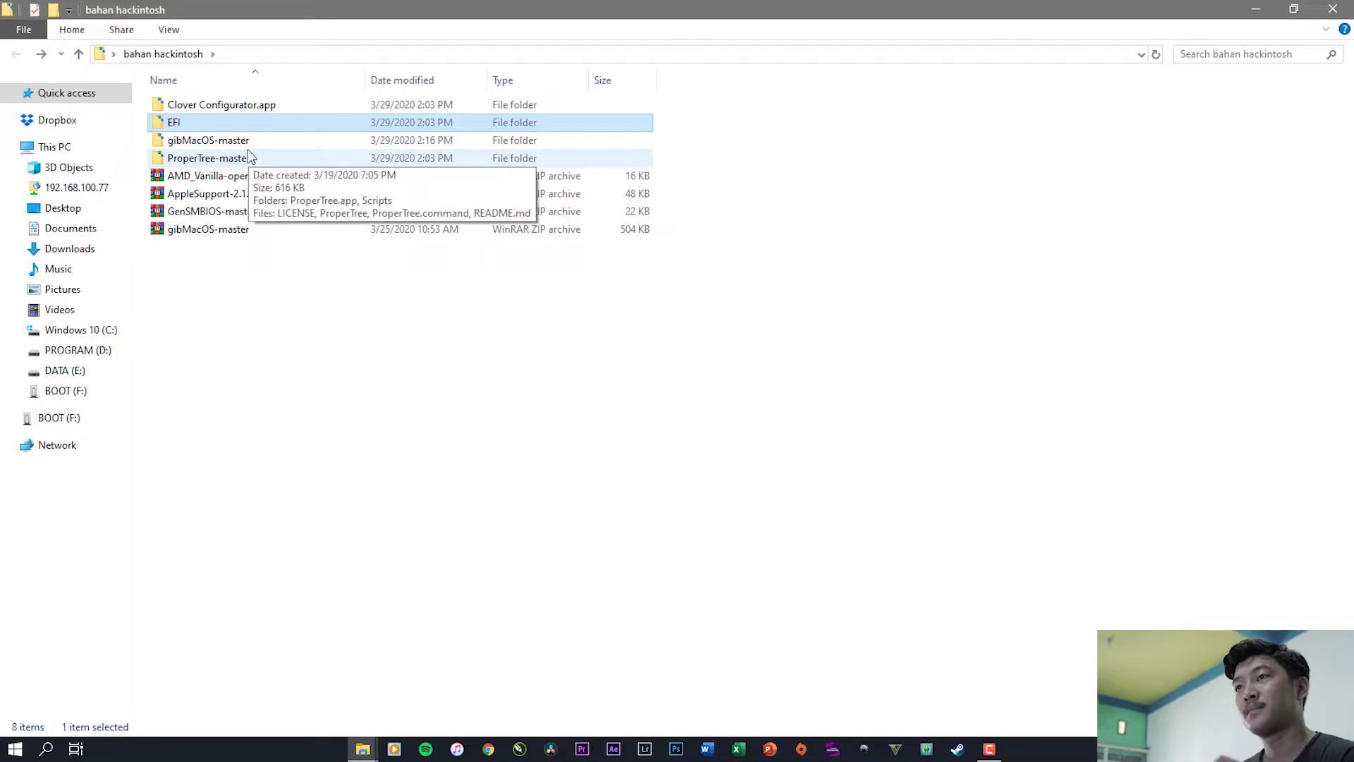
Step: Examine the files in the gibMacOS-master folder and return to the "bahan hackintosh" folder
{"action": "double_click", "coordinate": [193, 141]}
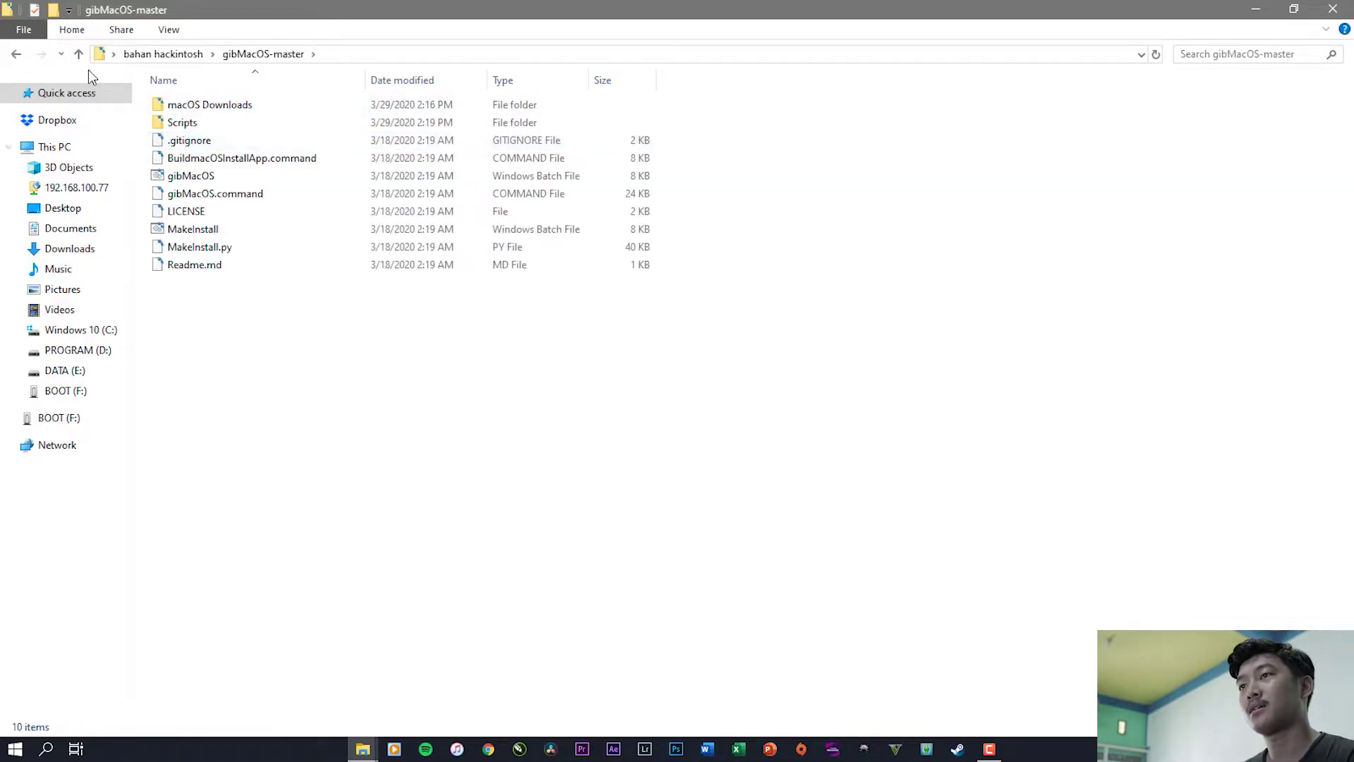
{"action": "left_click", "coordinate": [16, 55]}
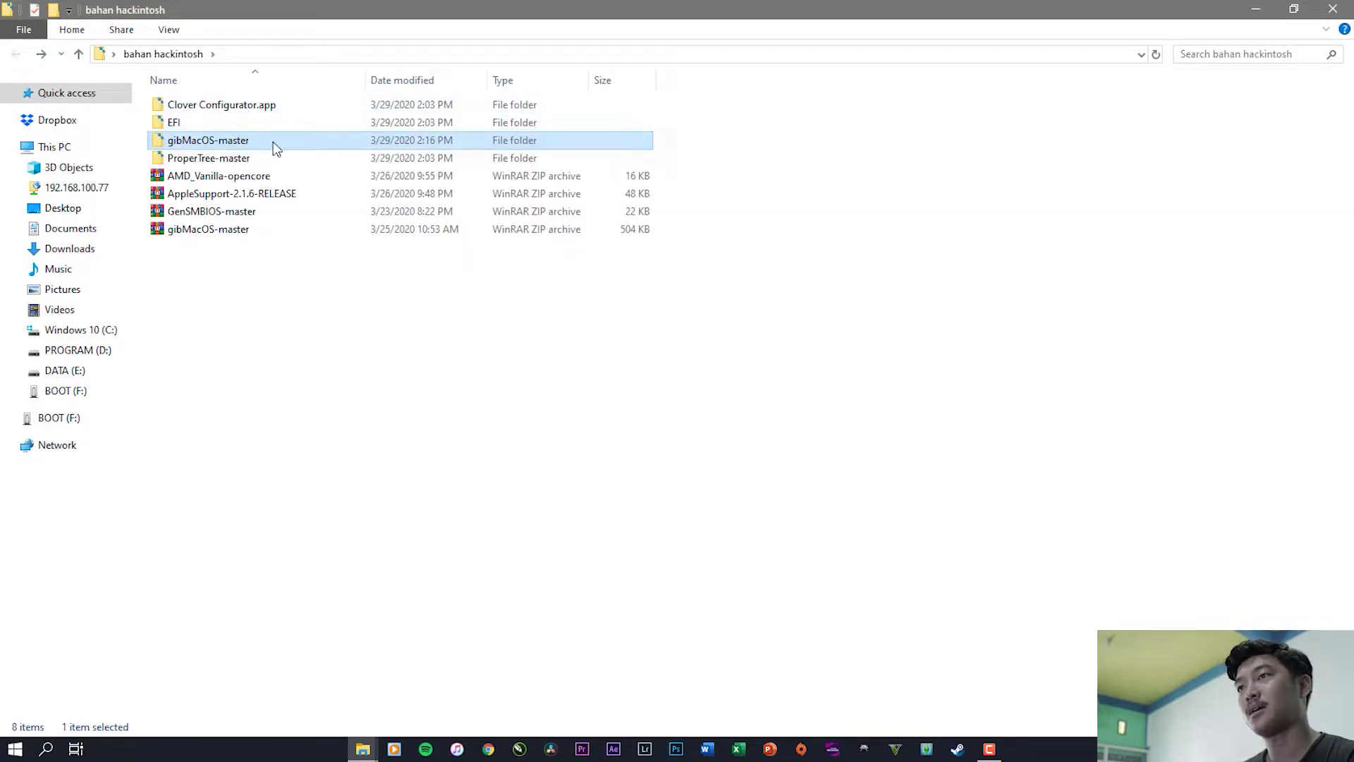
{"action": "double_click", "coordinate": [286, 144]}
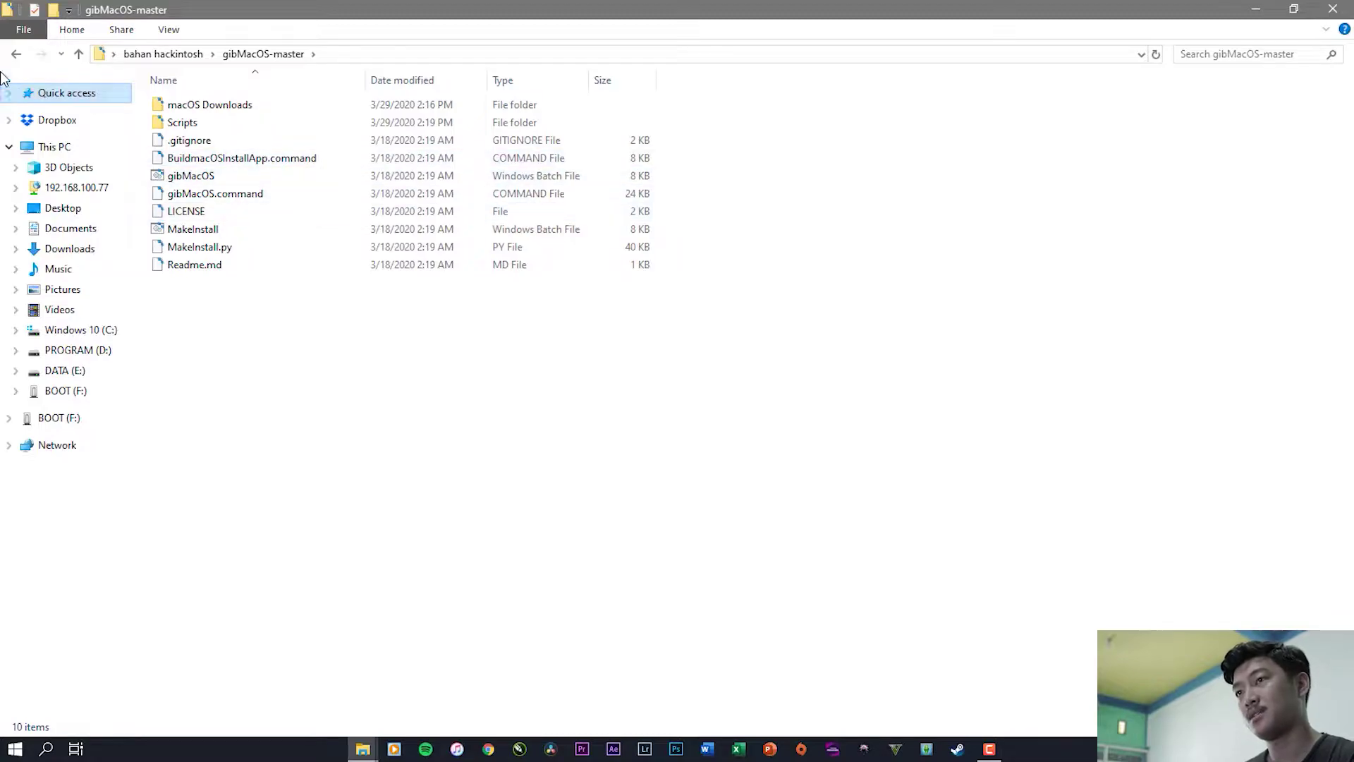
{"action": "left_click", "coordinate": [15, 55]}
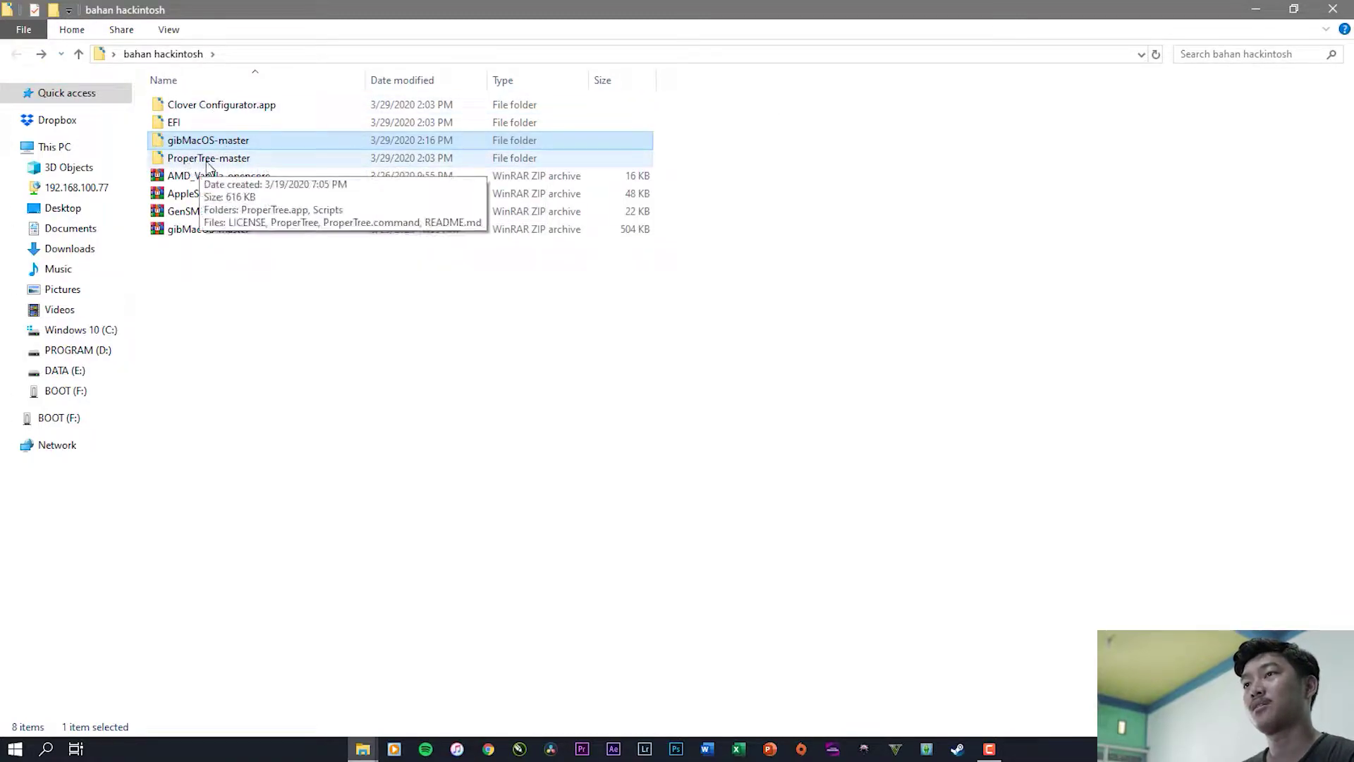
Step: Examine the OC folder inside the EFI folder and return to the "bahan hackintosh" folder
{"action": "left_click", "coordinate": [262, 153]}
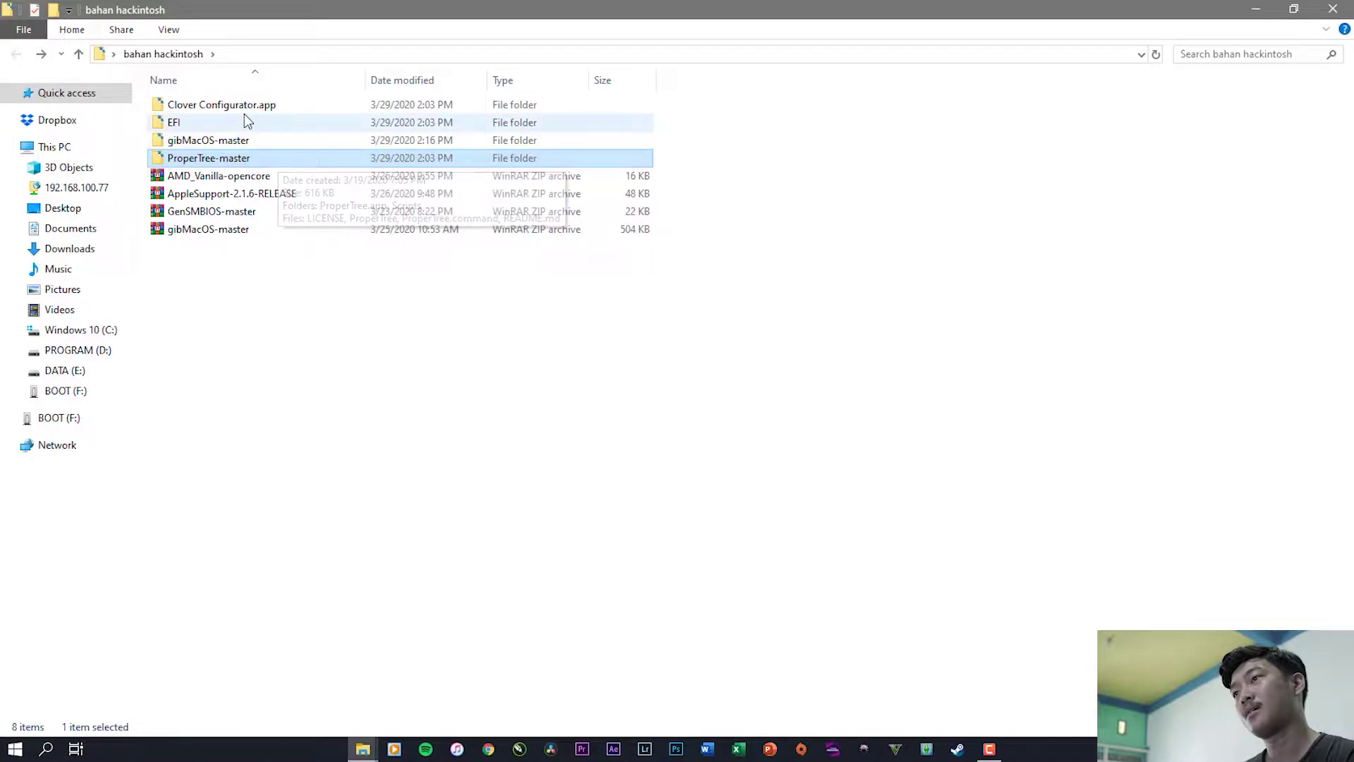
{"action": "double_click", "coordinate": [233, 122]}
{"action": "left_click", "coordinate": [188, 110]}
{"action": "left_click", "coordinate": [189, 125]}
{"action": "double_click", "coordinate": [189, 124]}
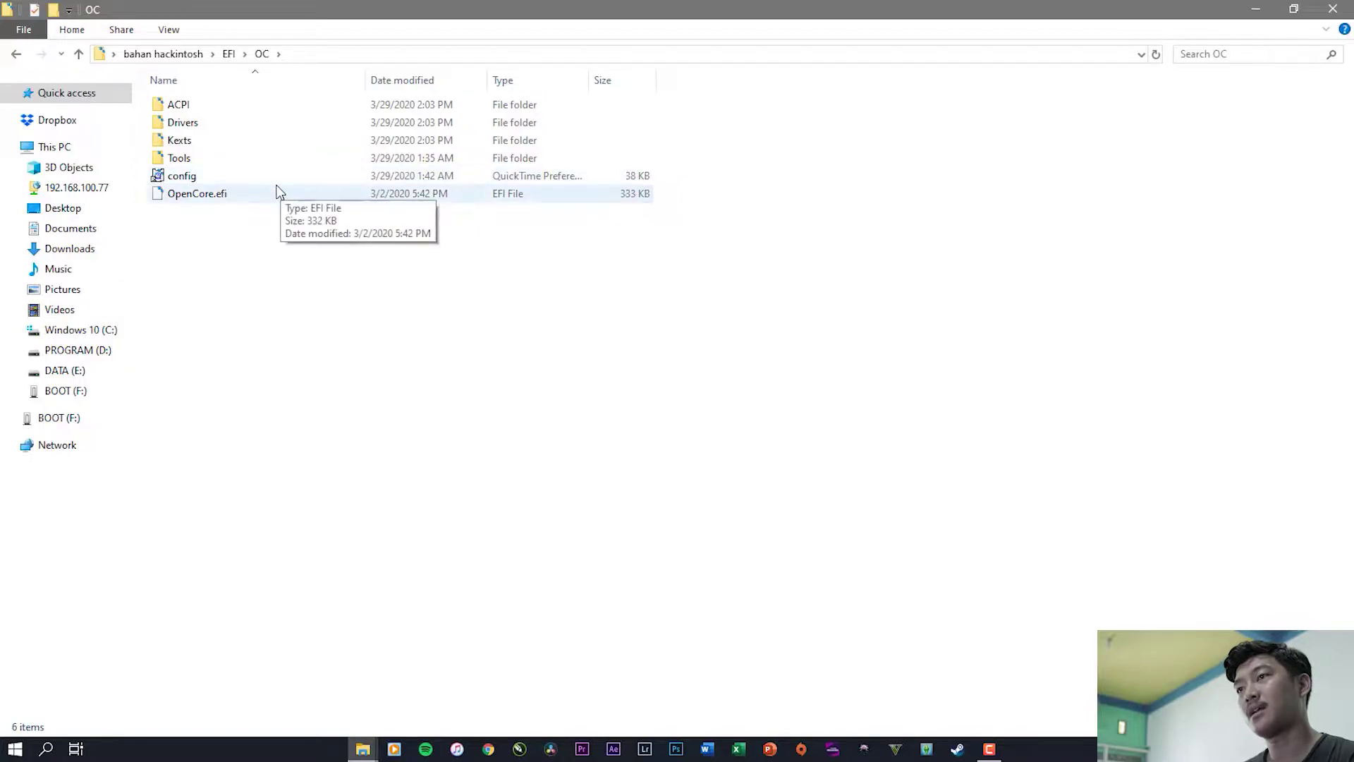
{"action": "left_click", "coordinate": [17, 60]}
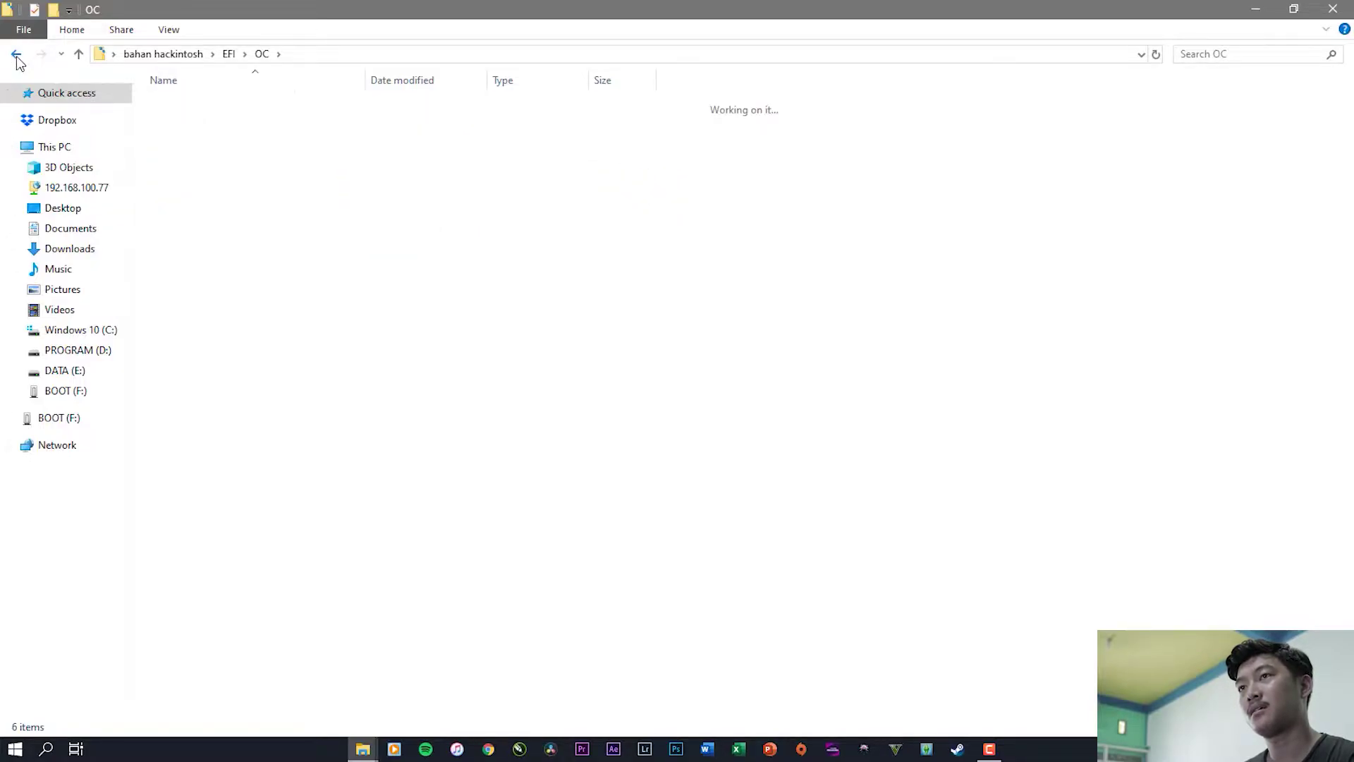
{"action": "left_click", "coordinate": [16, 56]}
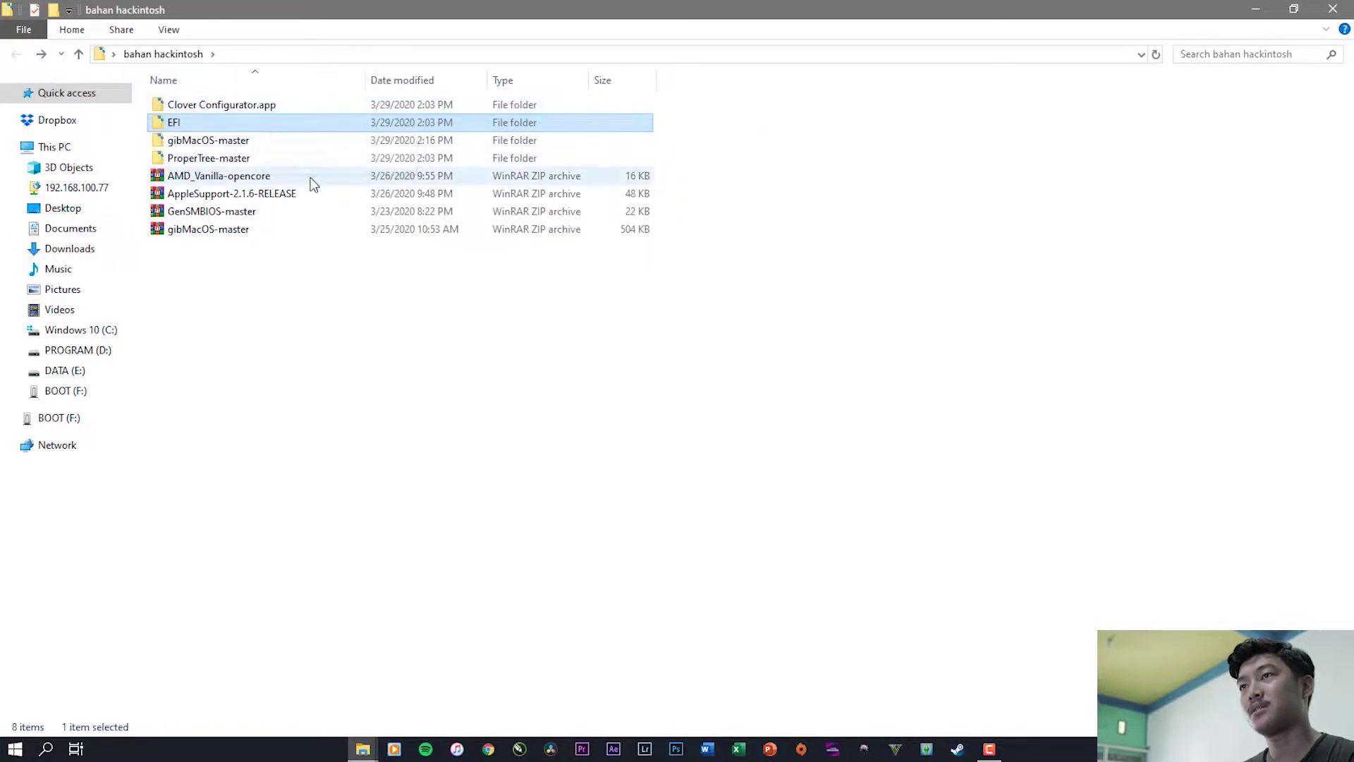
{"action": "left_click", "coordinate": [266, 158]}
{"action": "left_click", "coordinate": [225, 143]}
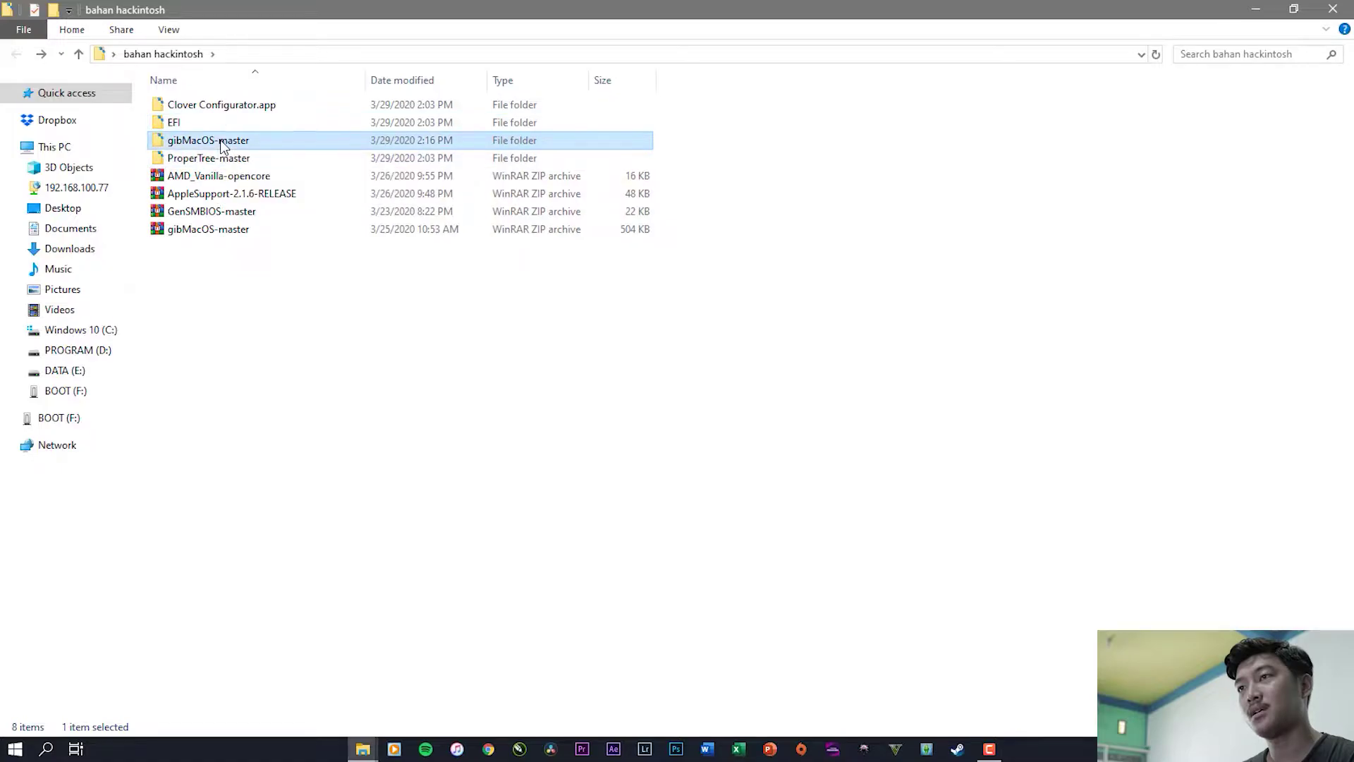
{"action": "left_click", "coordinate": [225, 158]}
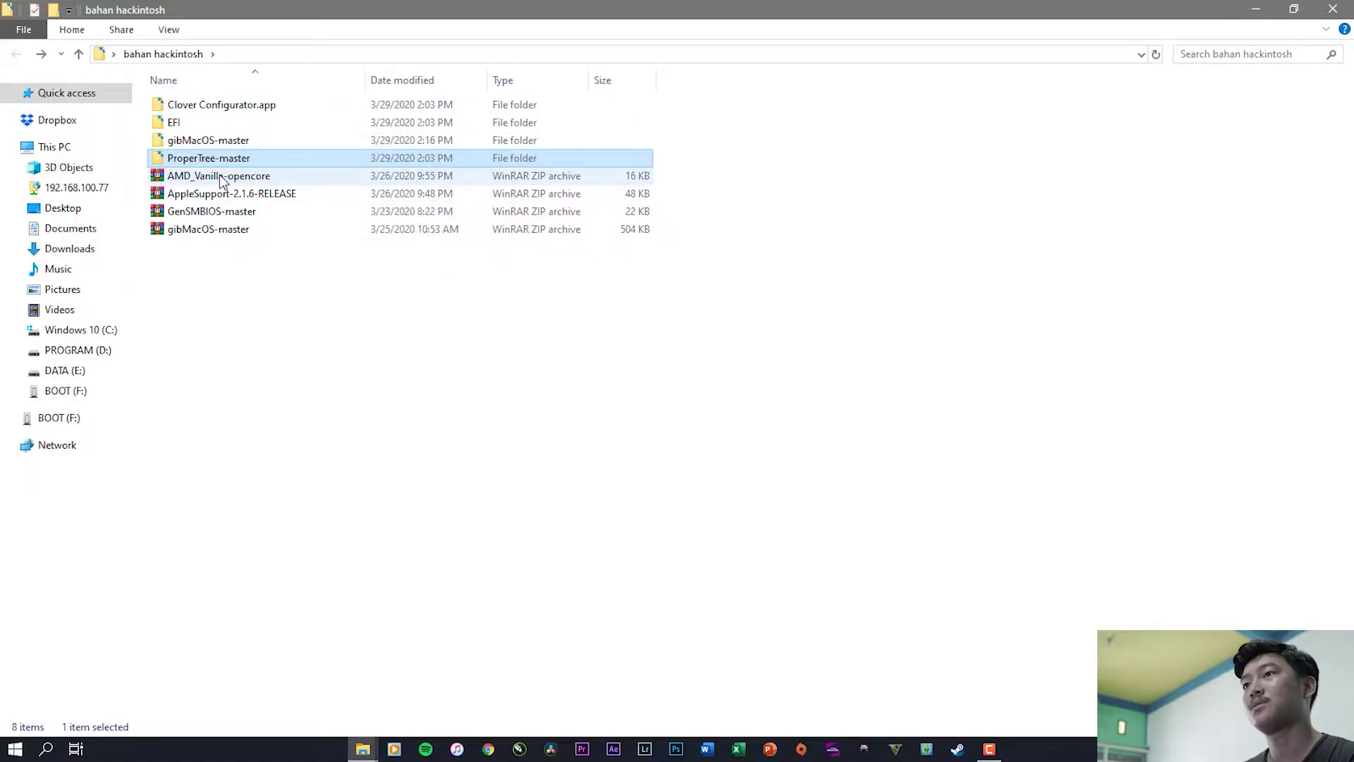
Step: Open the AMD_Vanilla-opencore archive in WinRAR and display the contents of its AMD_Vanilla-opencore folder
{"action": "double_click", "coordinate": [221, 180]}
{"action": "left_click", "coordinate": [176, 250]}
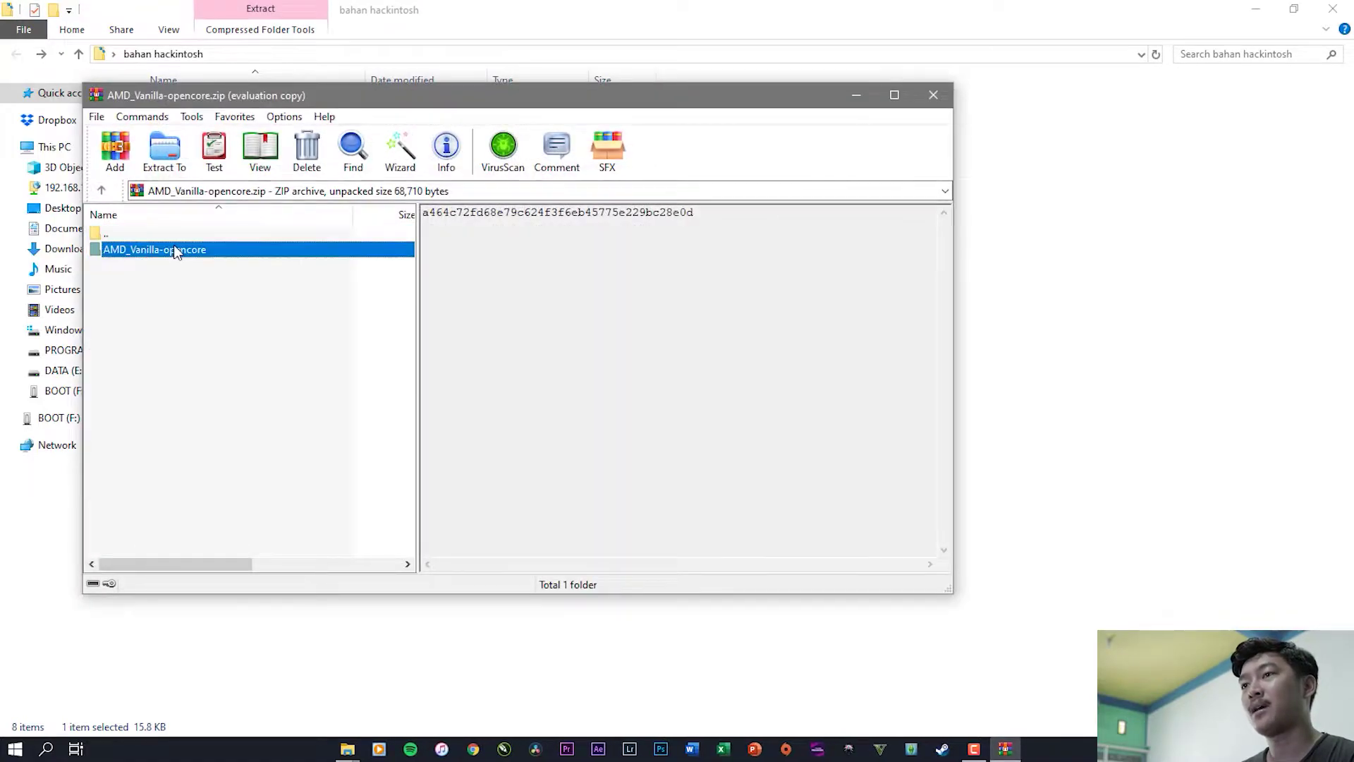
{"action": "double_click", "coordinate": [176, 250]}
{"action": "left_click", "coordinate": [607, 349]}
{"action": "left_click_drag", "start_coordinate": [362, 86], "coordinate": [544, 73]}
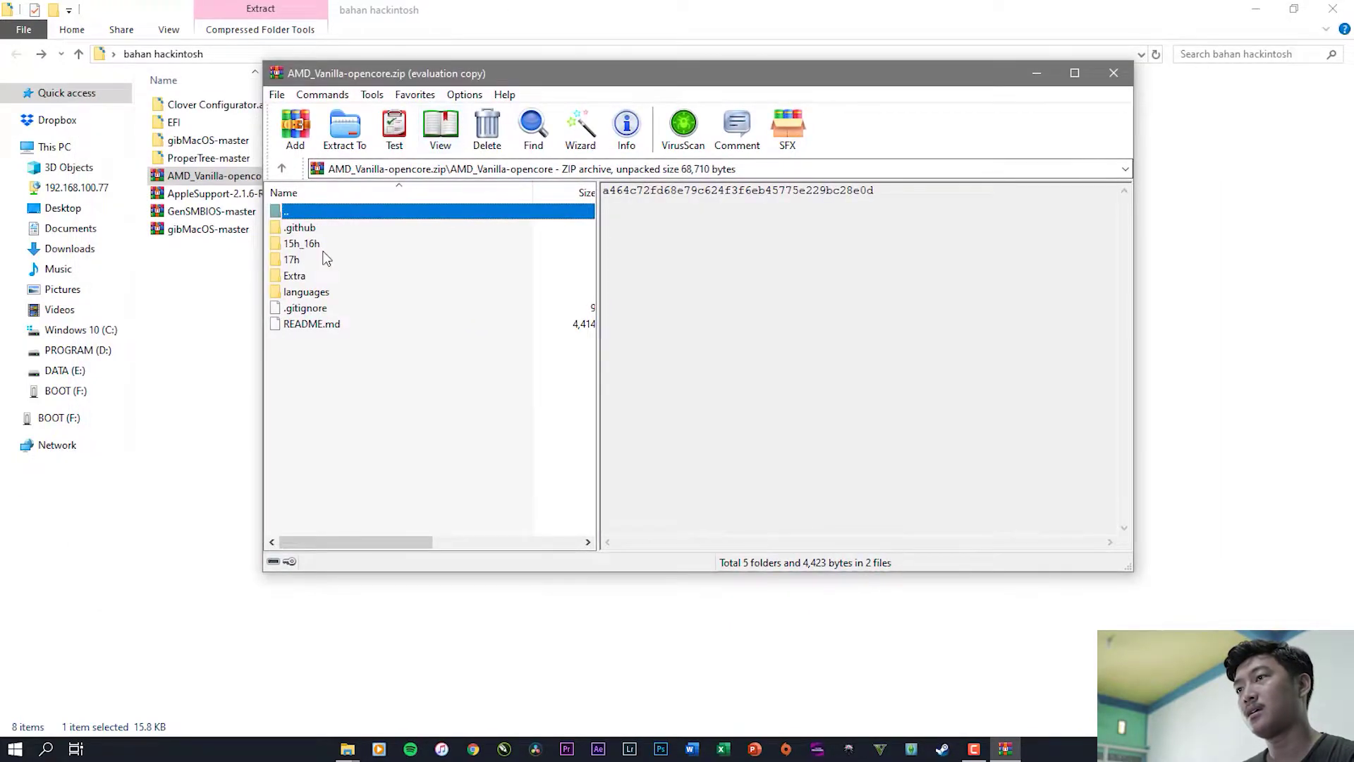
Step: Check the 17h folder for its patches file, then close the AMD_Vanilla-opencore archive
{"action": "left_click", "coordinate": [316, 247]}
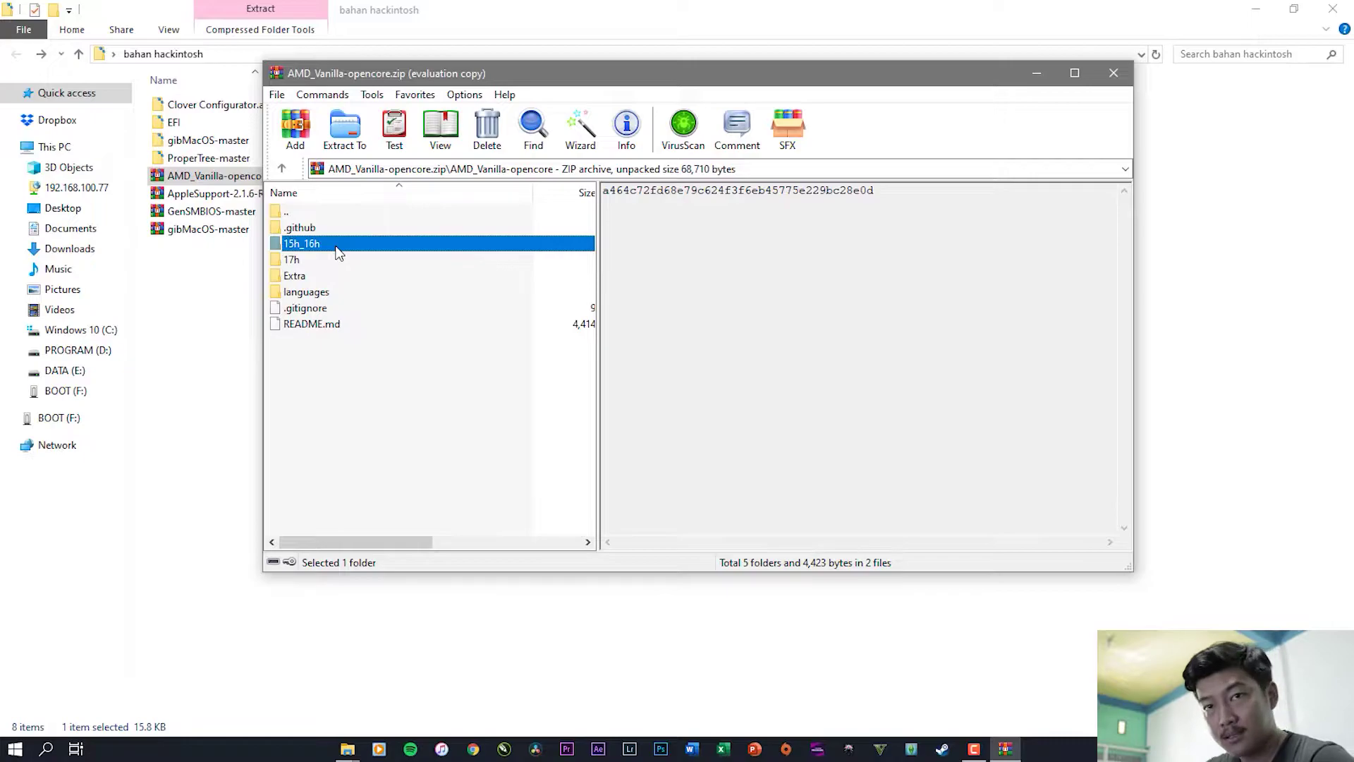
{"action": "left_click", "coordinate": [298, 260]}
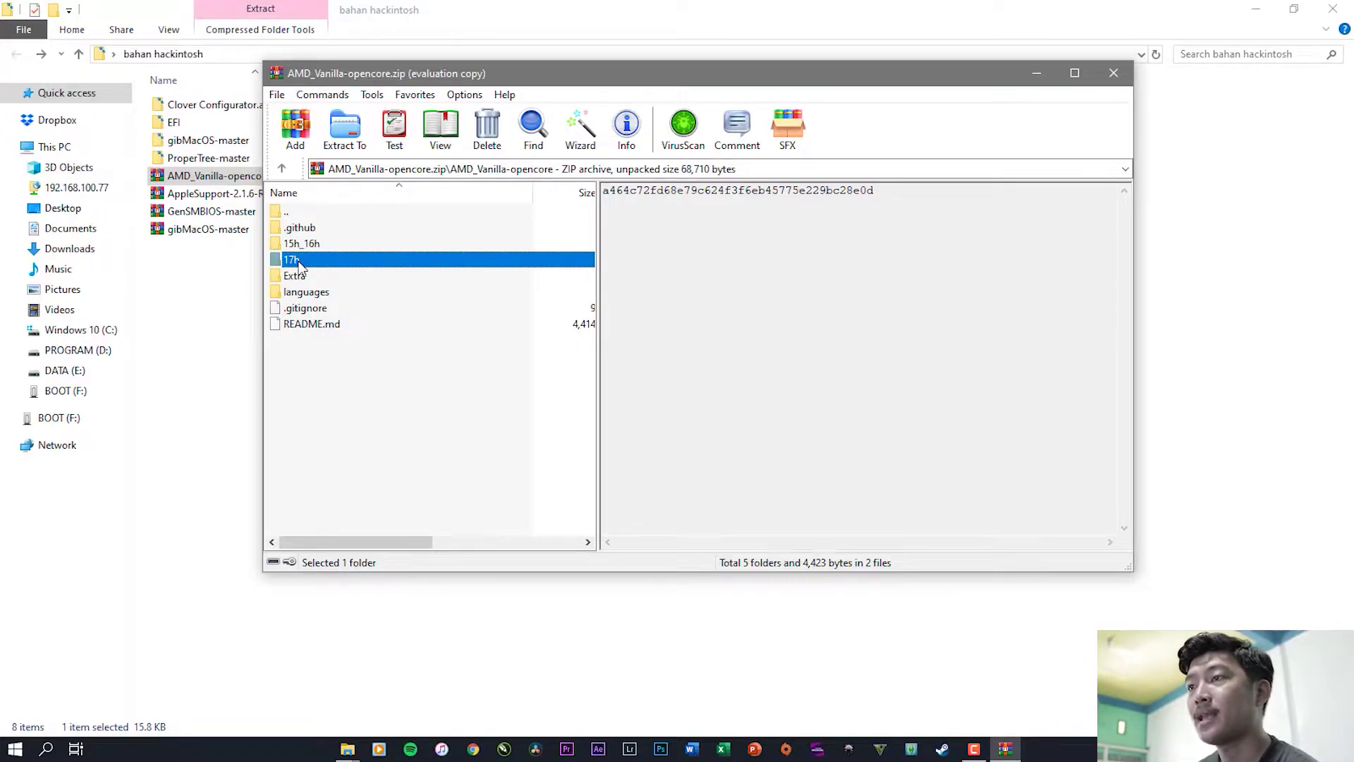
{"action": "double_click", "coordinate": [298, 261]}
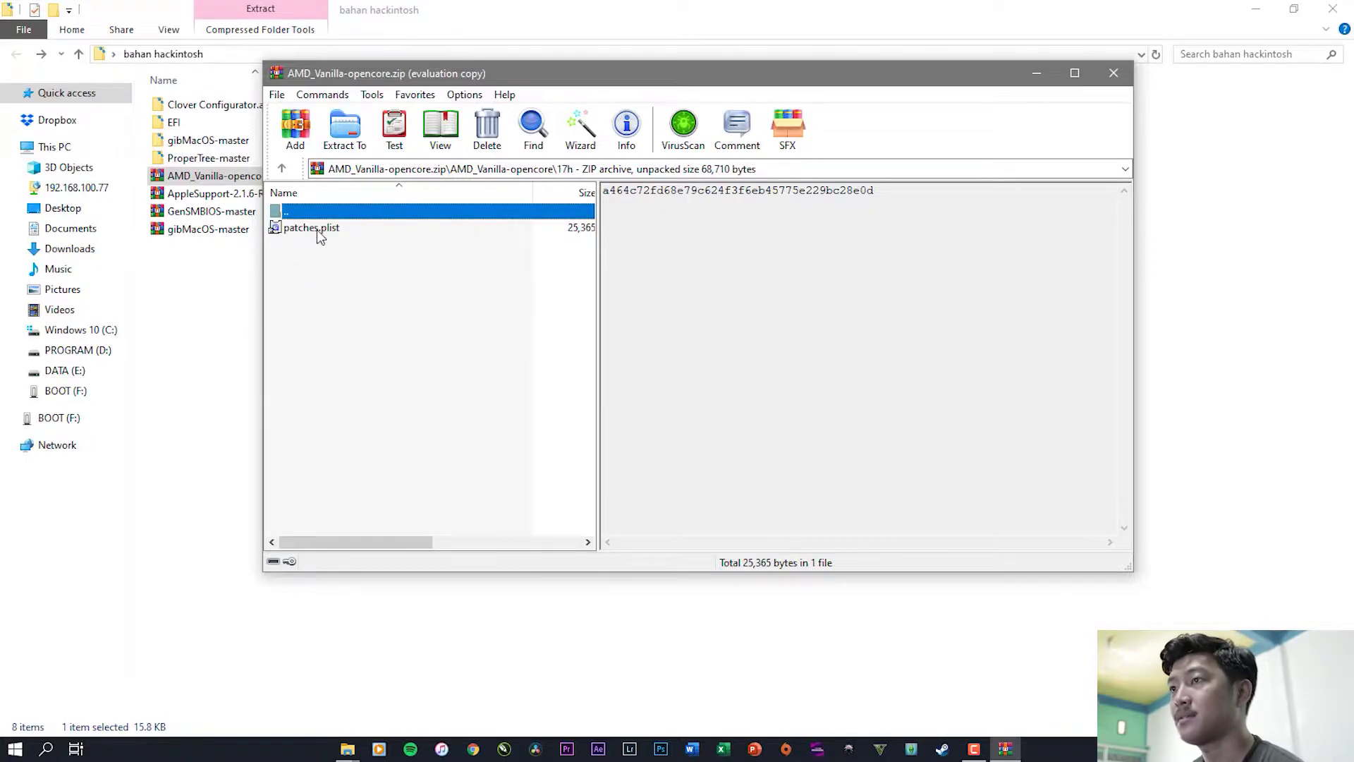
{"action": "double_click", "coordinate": [330, 210]}
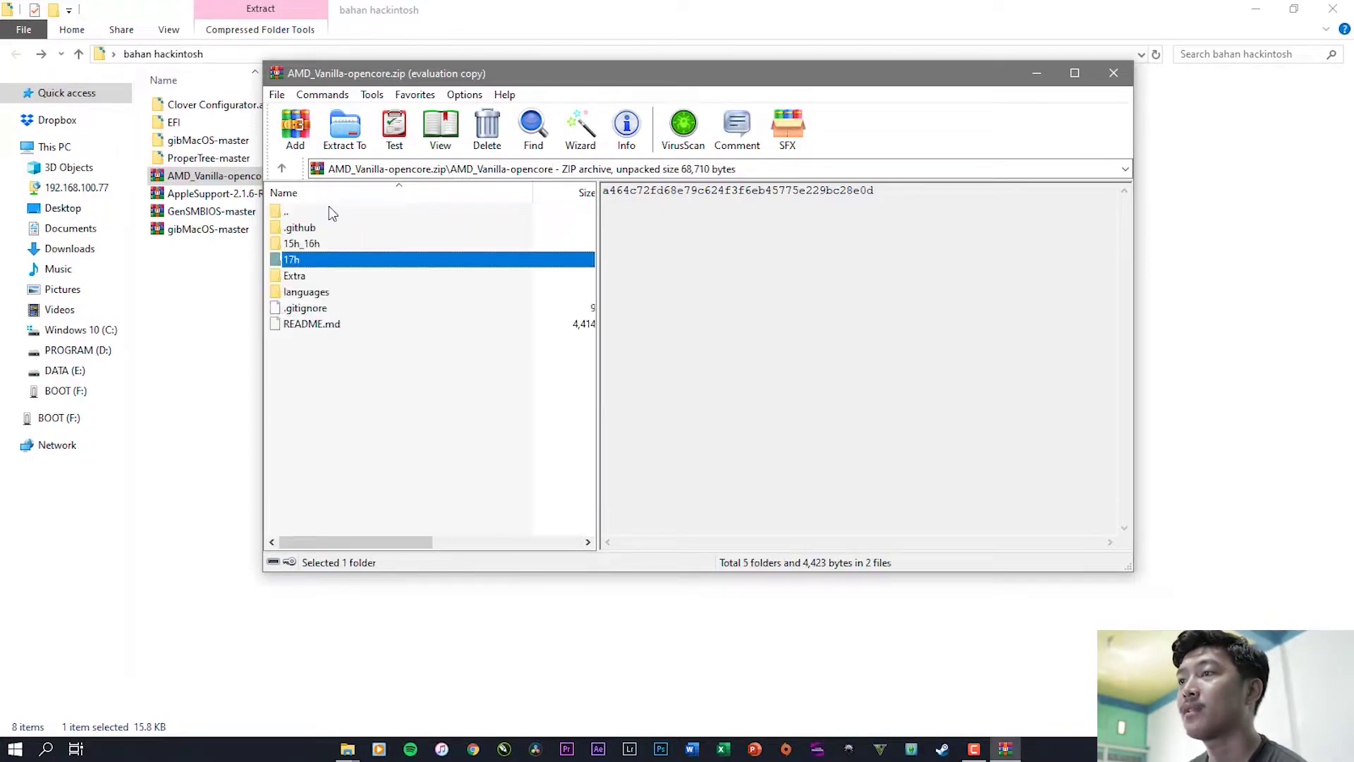
{"action": "left_click", "coordinate": [1114, 74]}
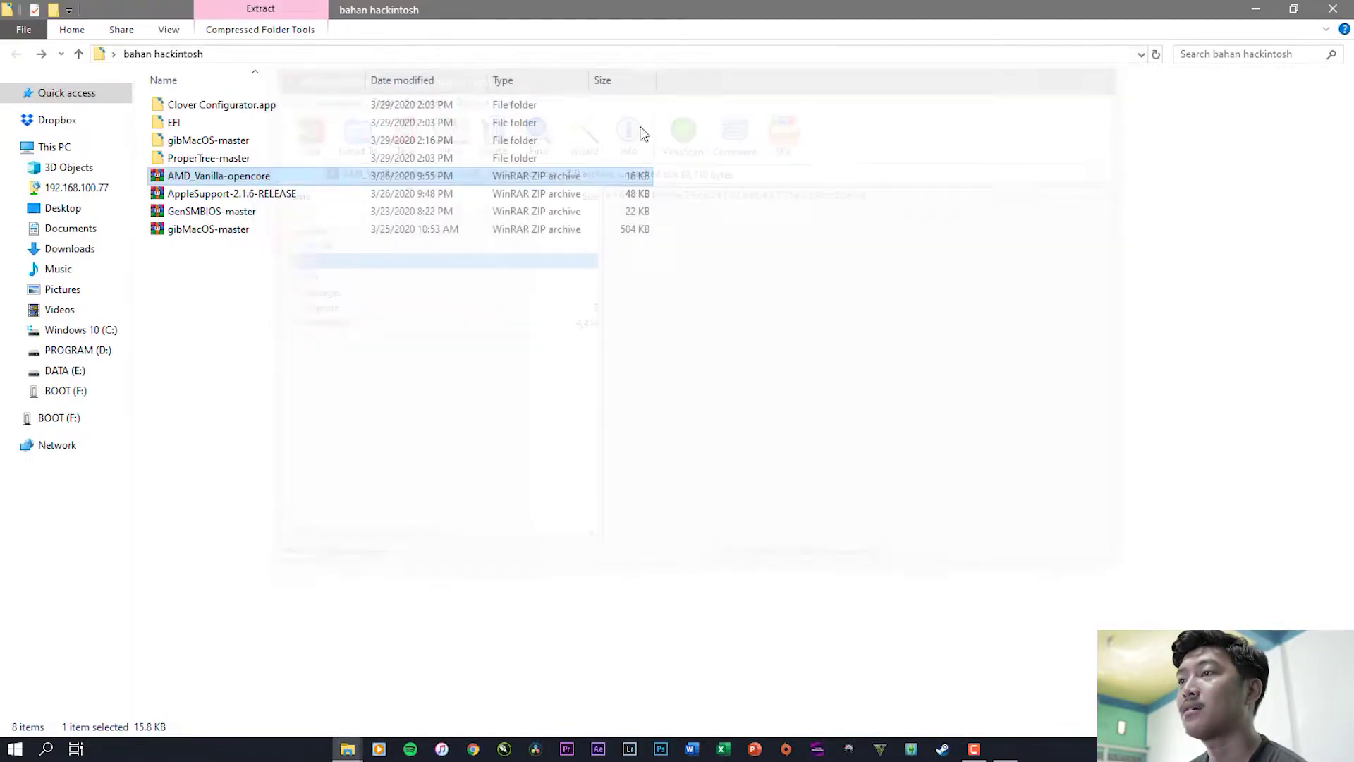
Step: Open the AppleSupport-2.1.6-RELEASE archive and examine its Drivers and Tools folders
{"action": "double_click", "coordinate": [261, 194]}
{"action": "left_click", "coordinate": [320, 228]}
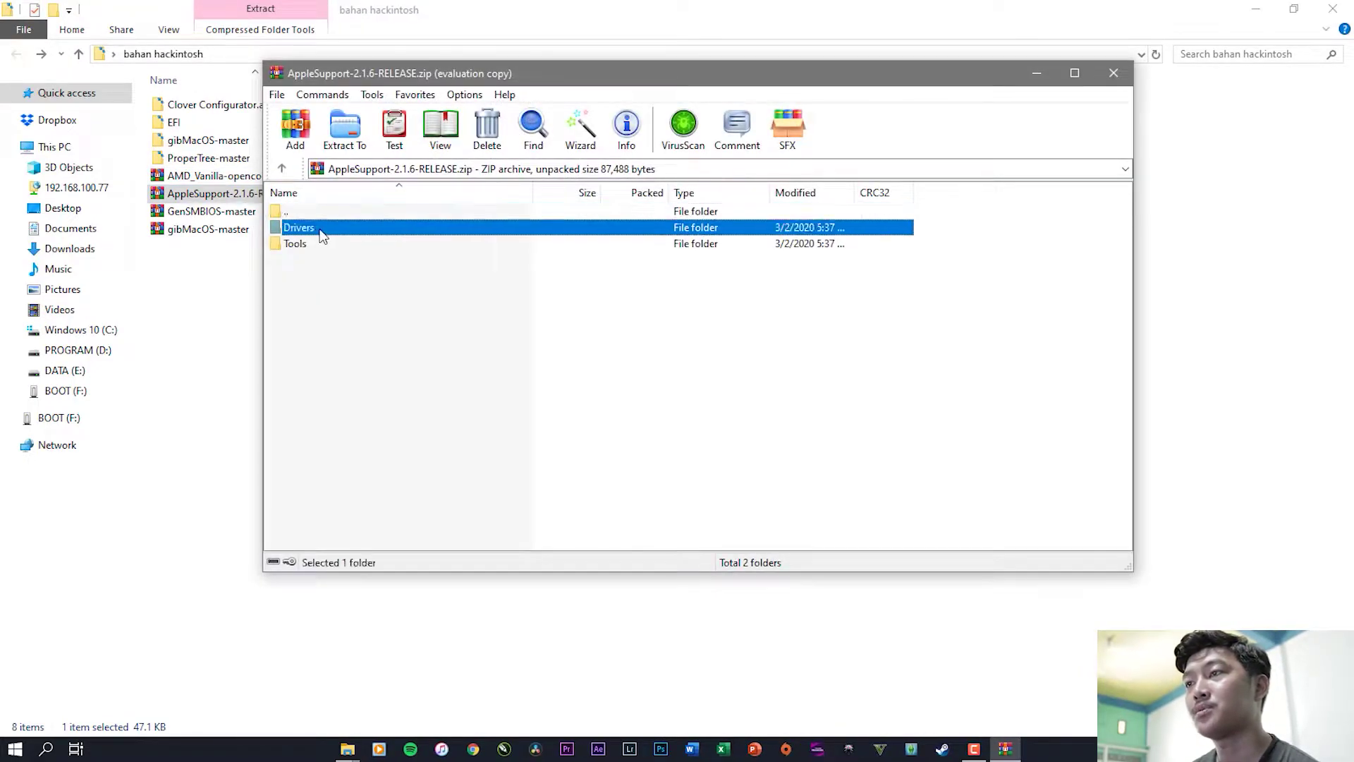
{"action": "double_click", "coordinate": [320, 230]}
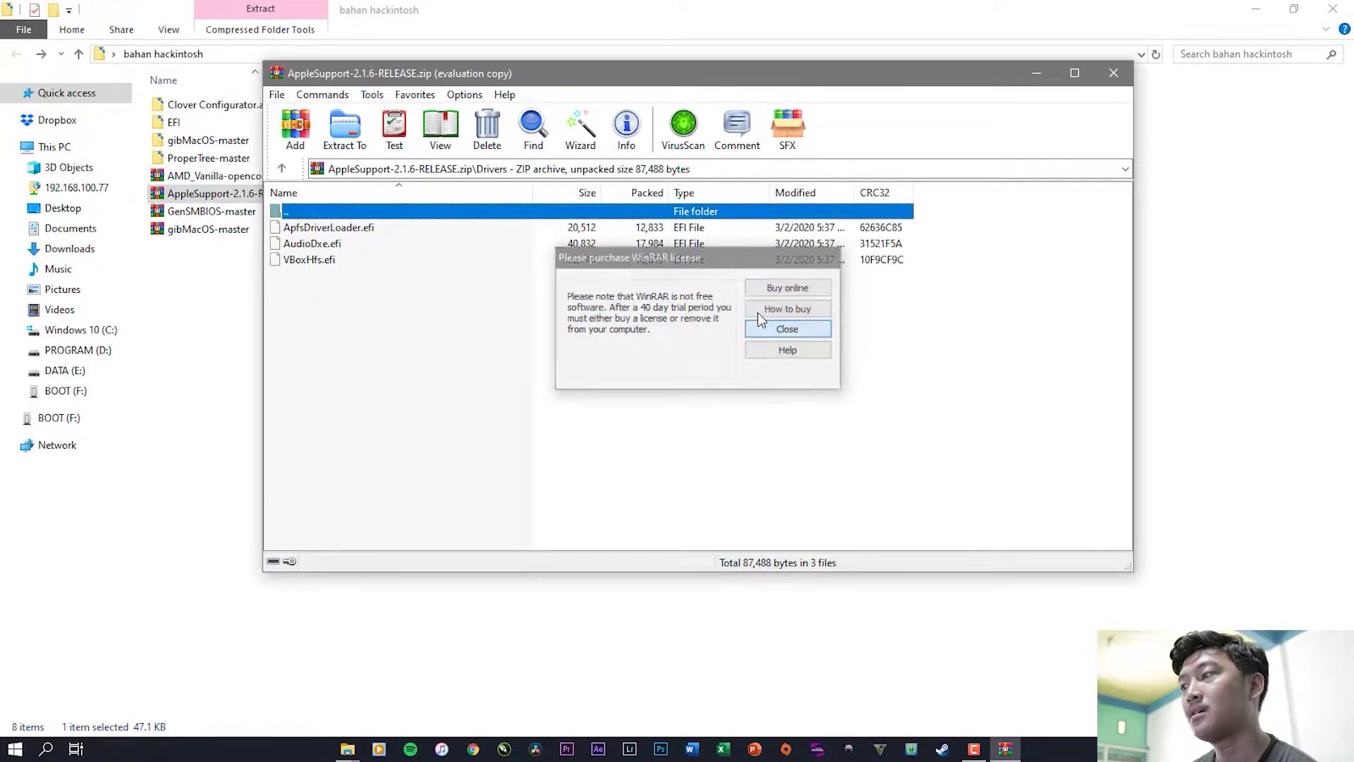
{"action": "left_click", "coordinate": [762, 328]}
{"action": "double_click", "coordinate": [319, 211]}
{"action": "double_click", "coordinate": [310, 243]}
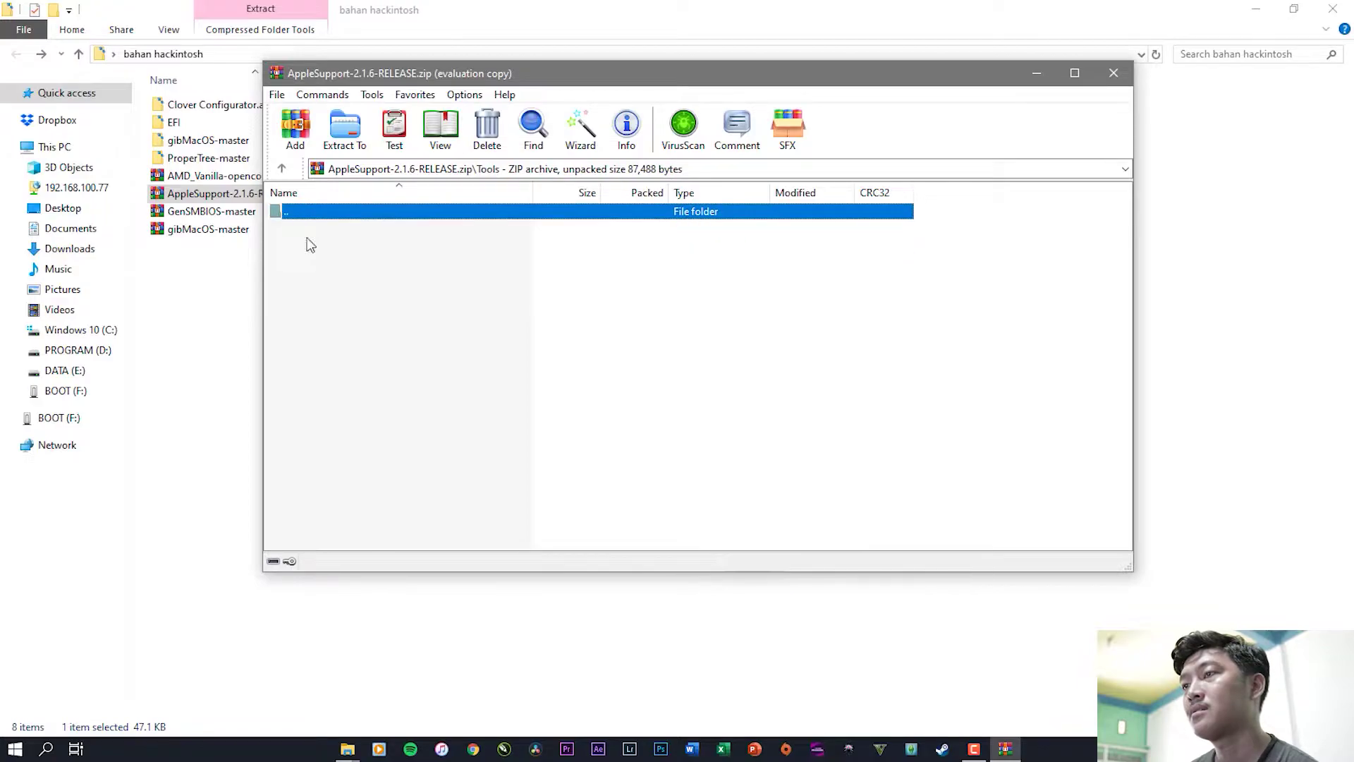
Step: Close the AppleSupport archive window and examine the contents of the GenSMBIOS-master archive, closing it when done
{"action": "left_click", "coordinate": [1114, 72]}
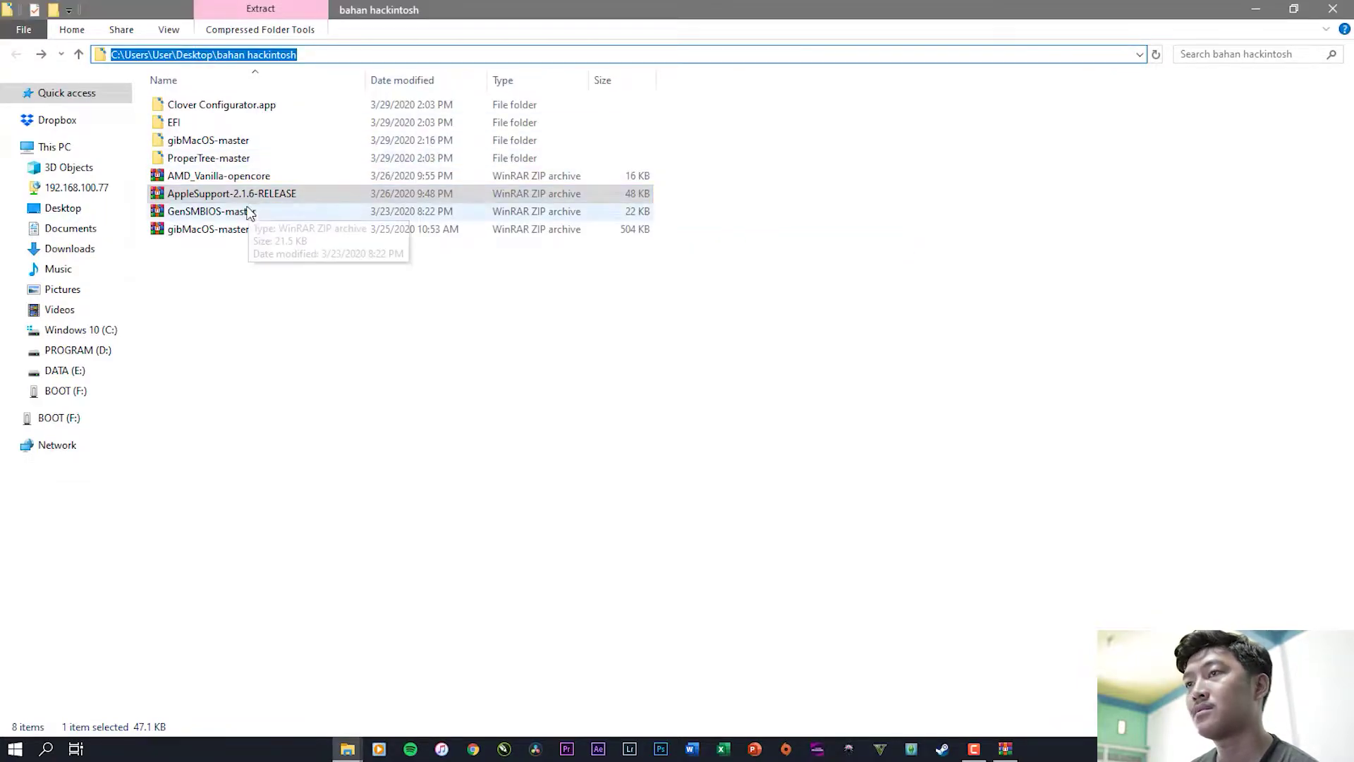
{"action": "double_click", "coordinate": [211, 211]}
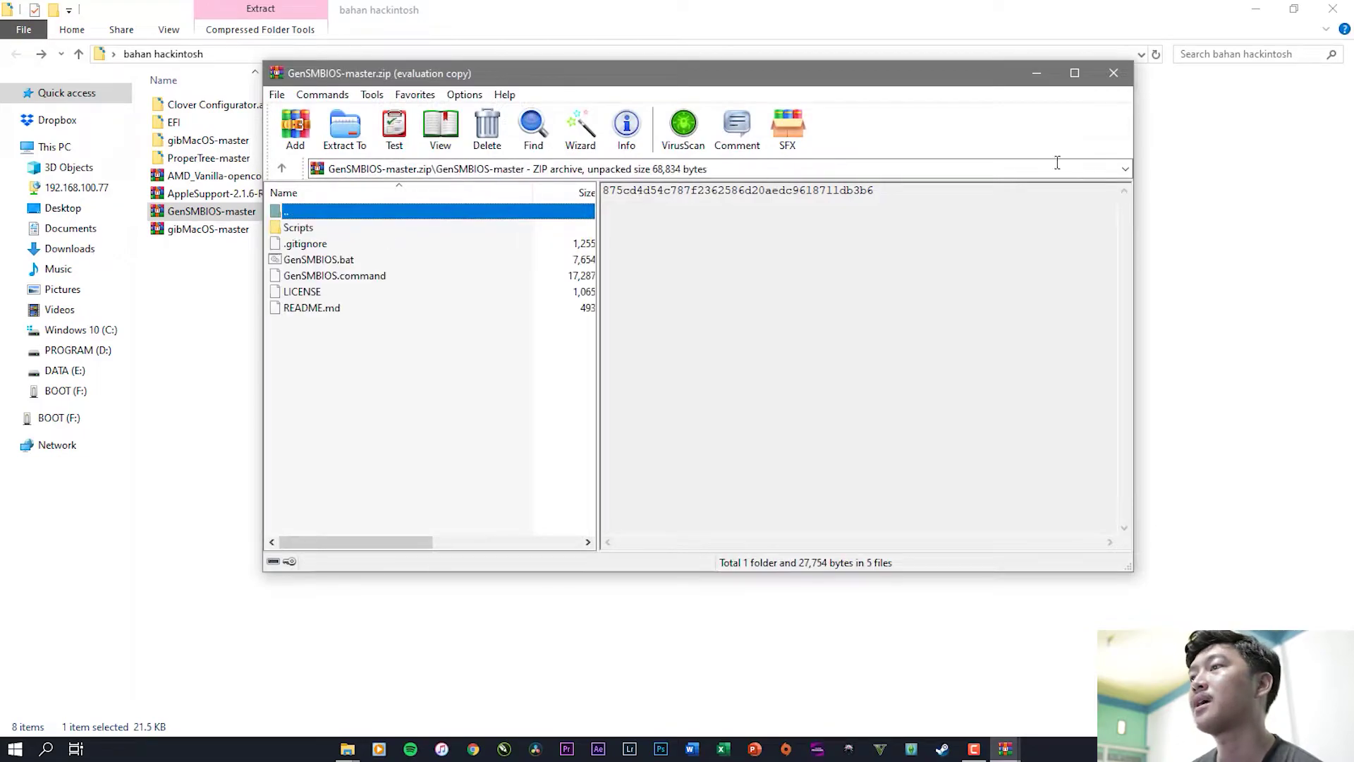
{"action": "left_click", "coordinate": [798, 333]}
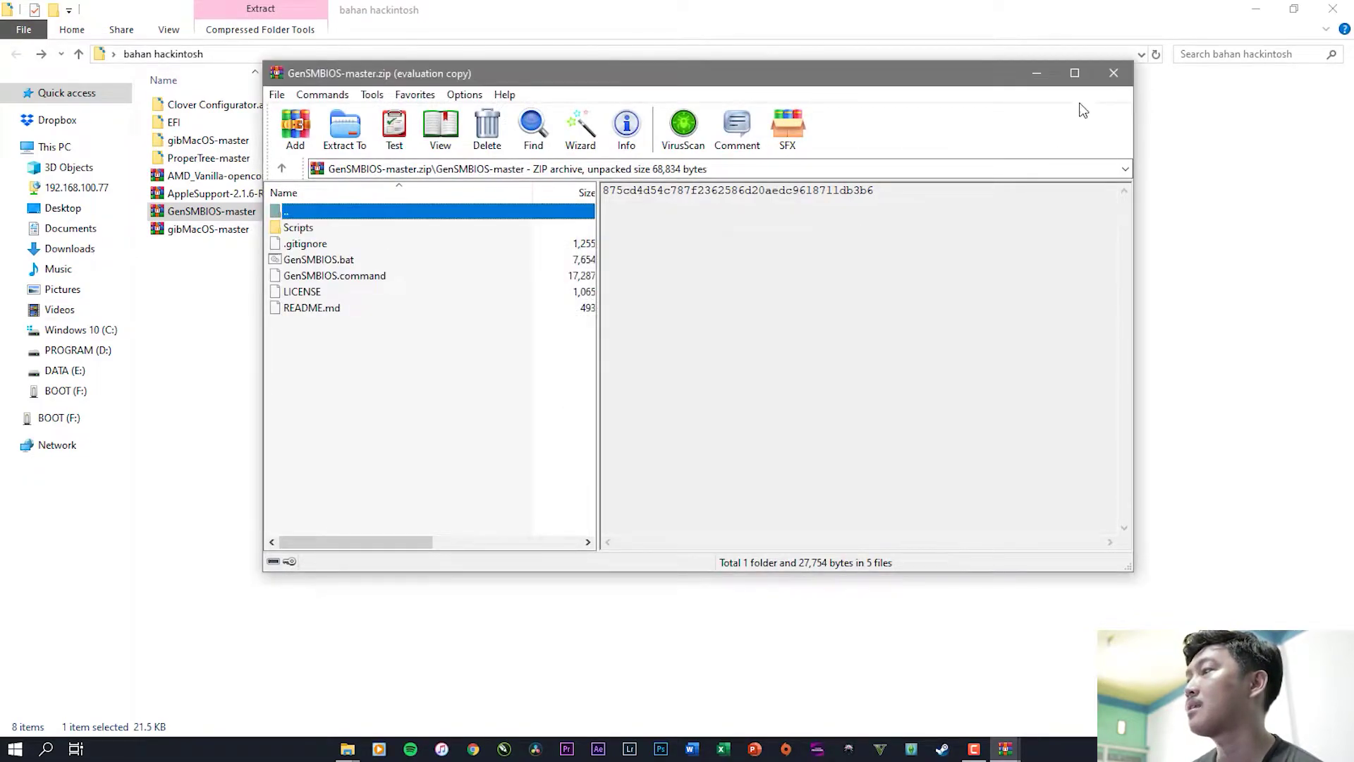
{"action": "left_click", "coordinate": [1114, 72]}
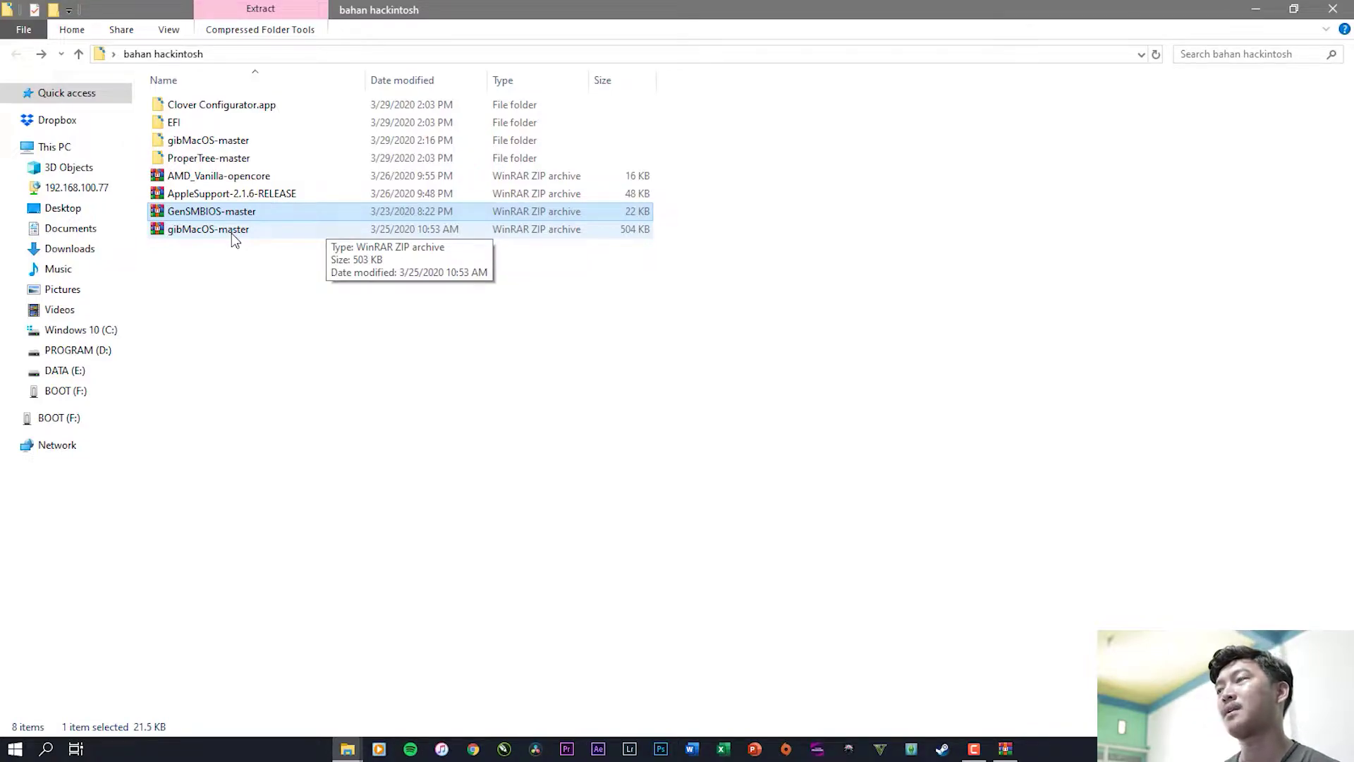
Step: Select gibMacOS-master in the "bahan hackintosh" folder and close the leftover AppleSupport-2.1.6-RELEASE archive window
{"action": "right_click", "coordinate": [215, 292]}
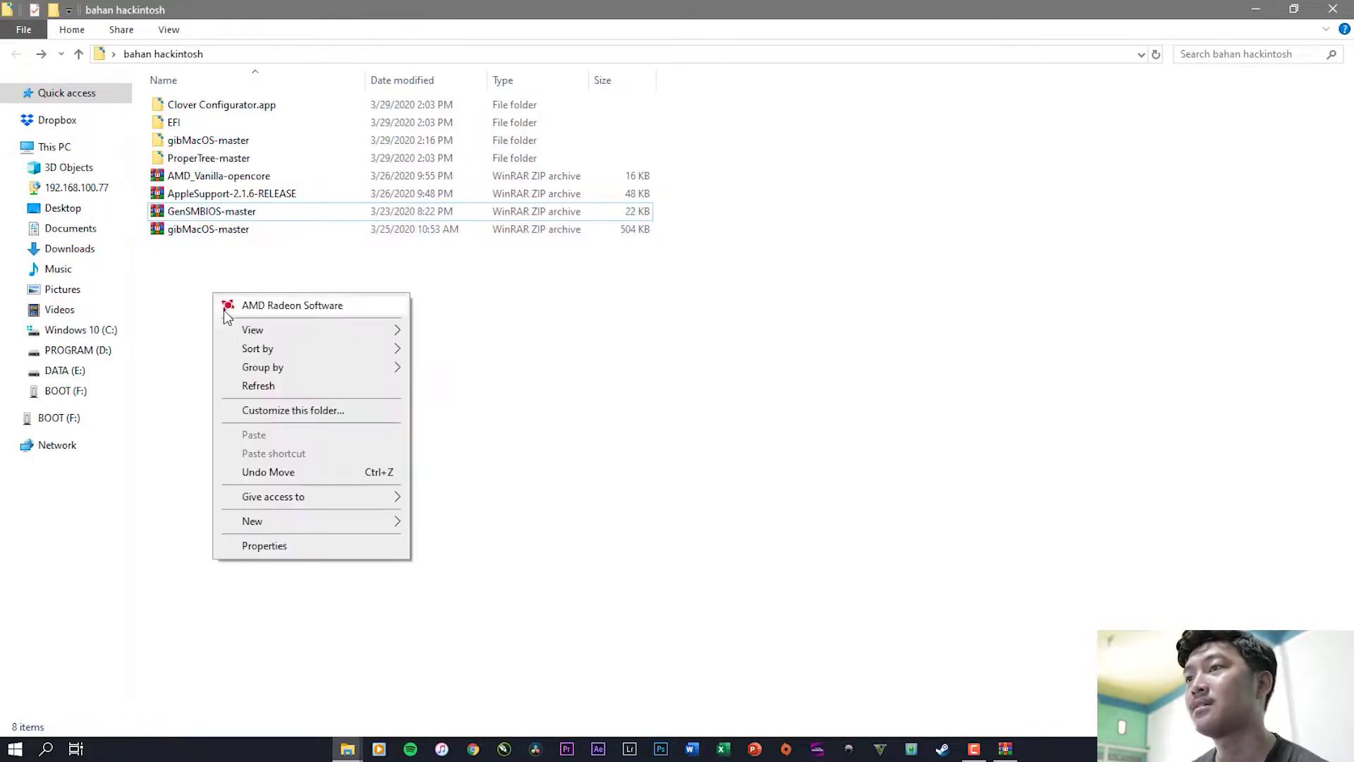
{"action": "left_click", "coordinate": [205, 230]}
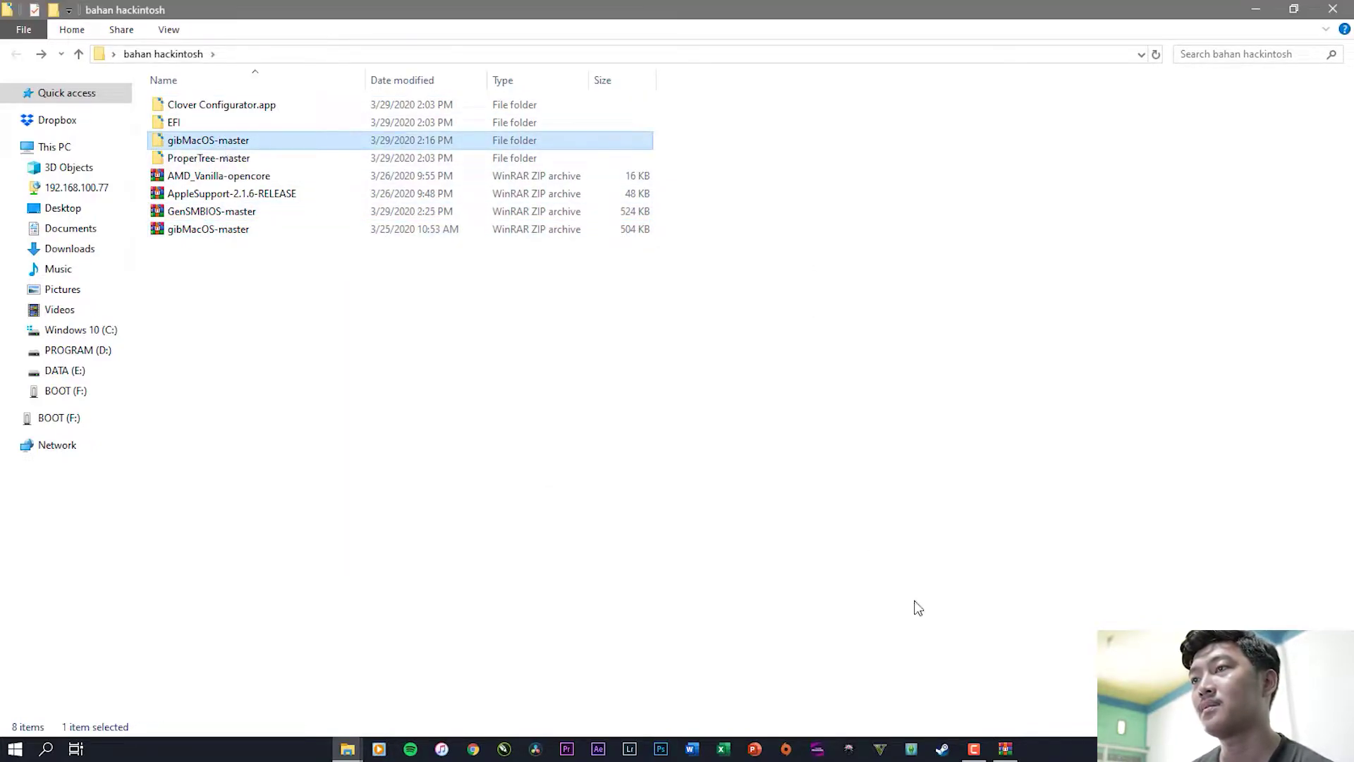
{"action": "mouse_move", "coordinate": [1006, 749]}
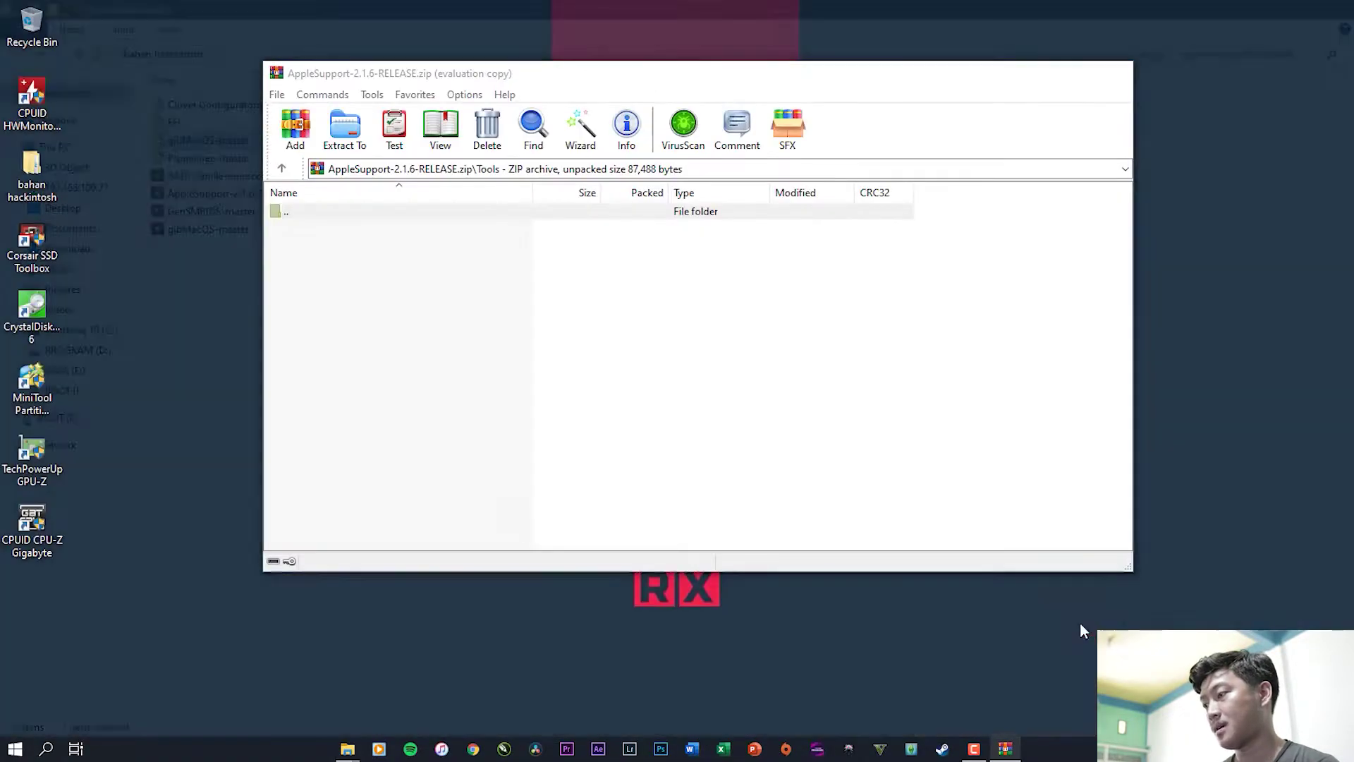
{"action": "left_click", "coordinate": [1081, 625]}
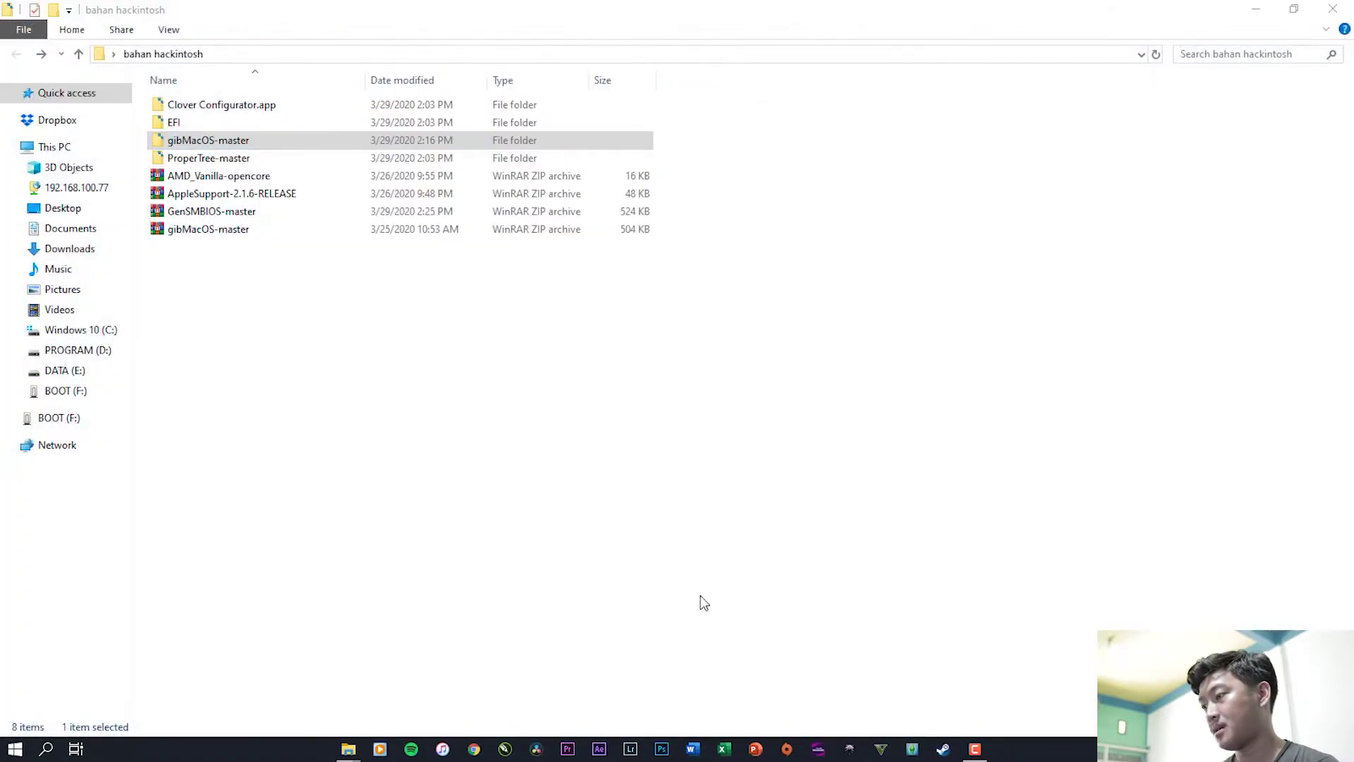
Step: In the gibMacOS-master folder on drive D, check the publicrelease folder under macOS Downloads for the Catalina 10.15.3 files, and return to gibMacOS-master
{"action": "mouse_move", "coordinate": [360, 749]}
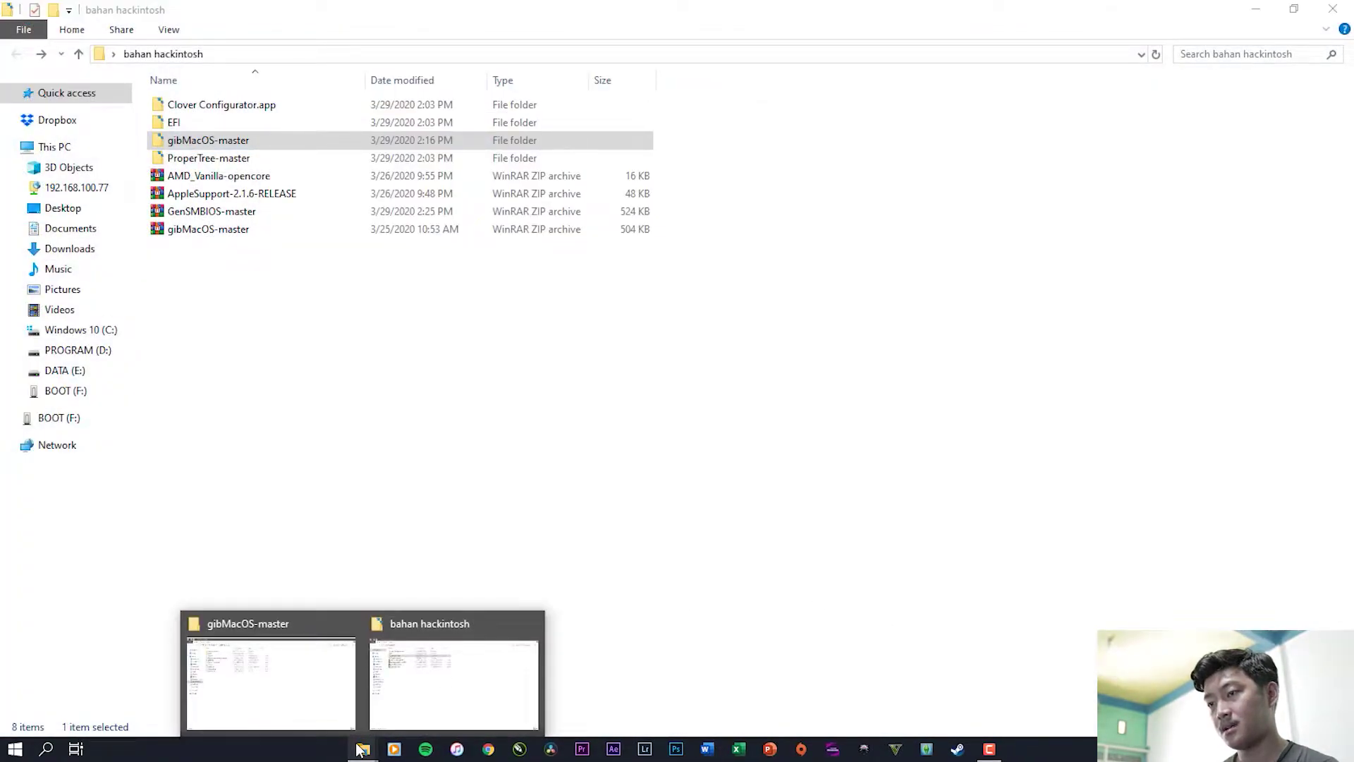
{"action": "left_click", "coordinate": [286, 694]}
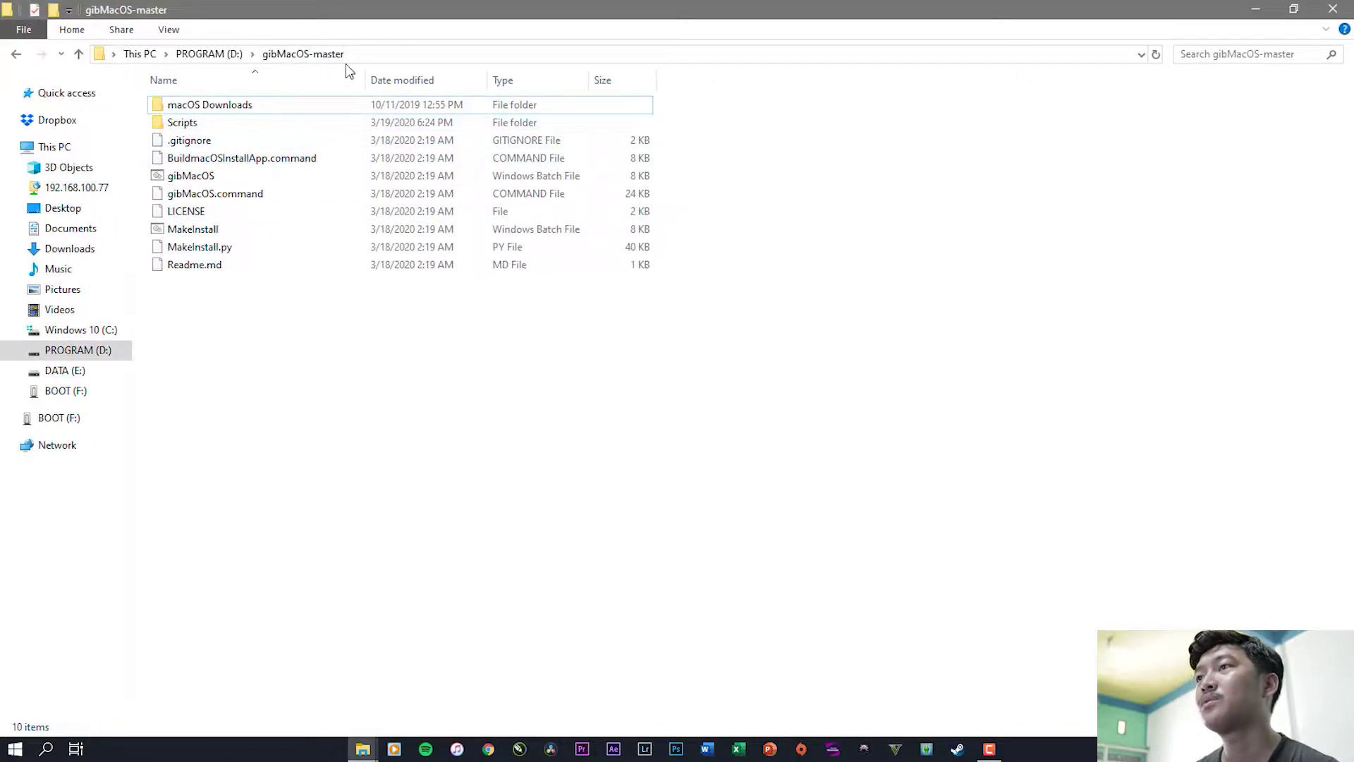
{"action": "double_click", "coordinate": [214, 106]}
{"action": "double_click", "coordinate": [215, 105]}
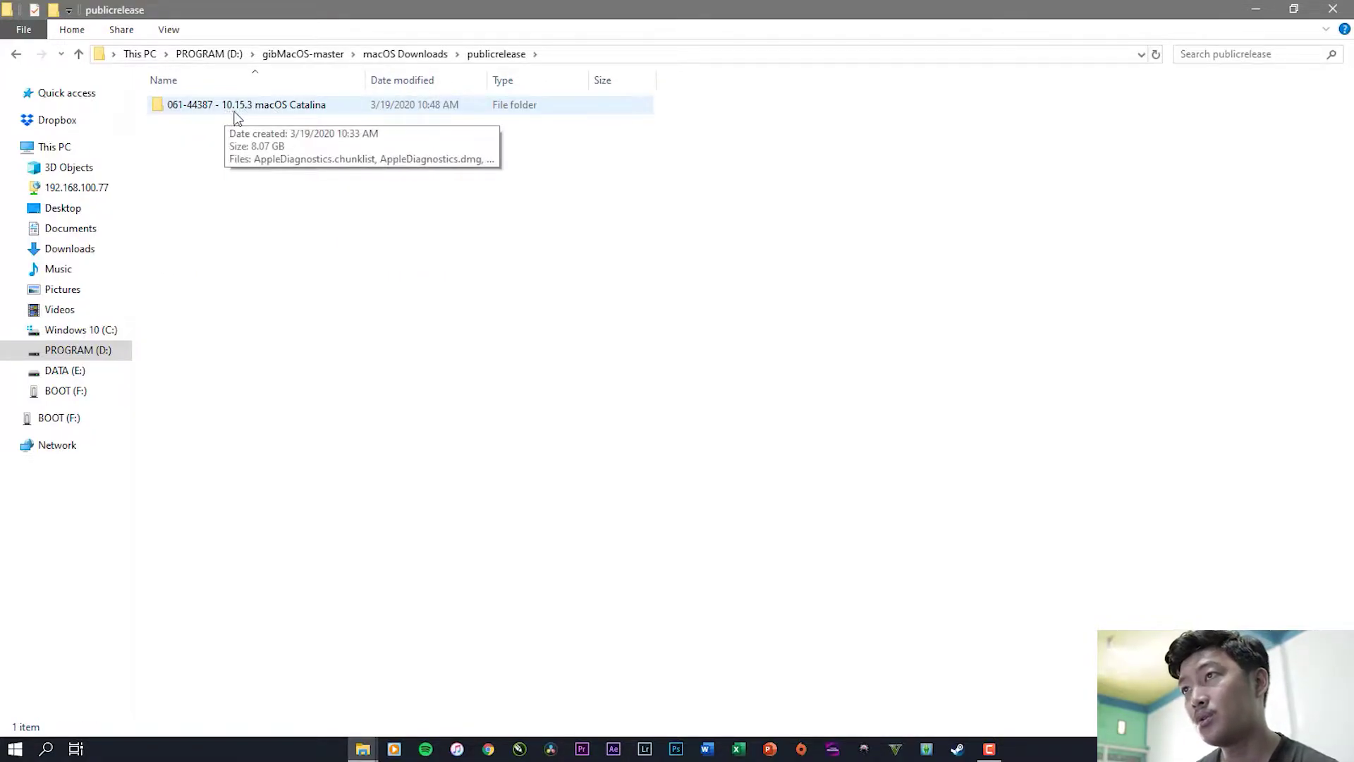
{"action": "left_click", "coordinate": [273, 113]}
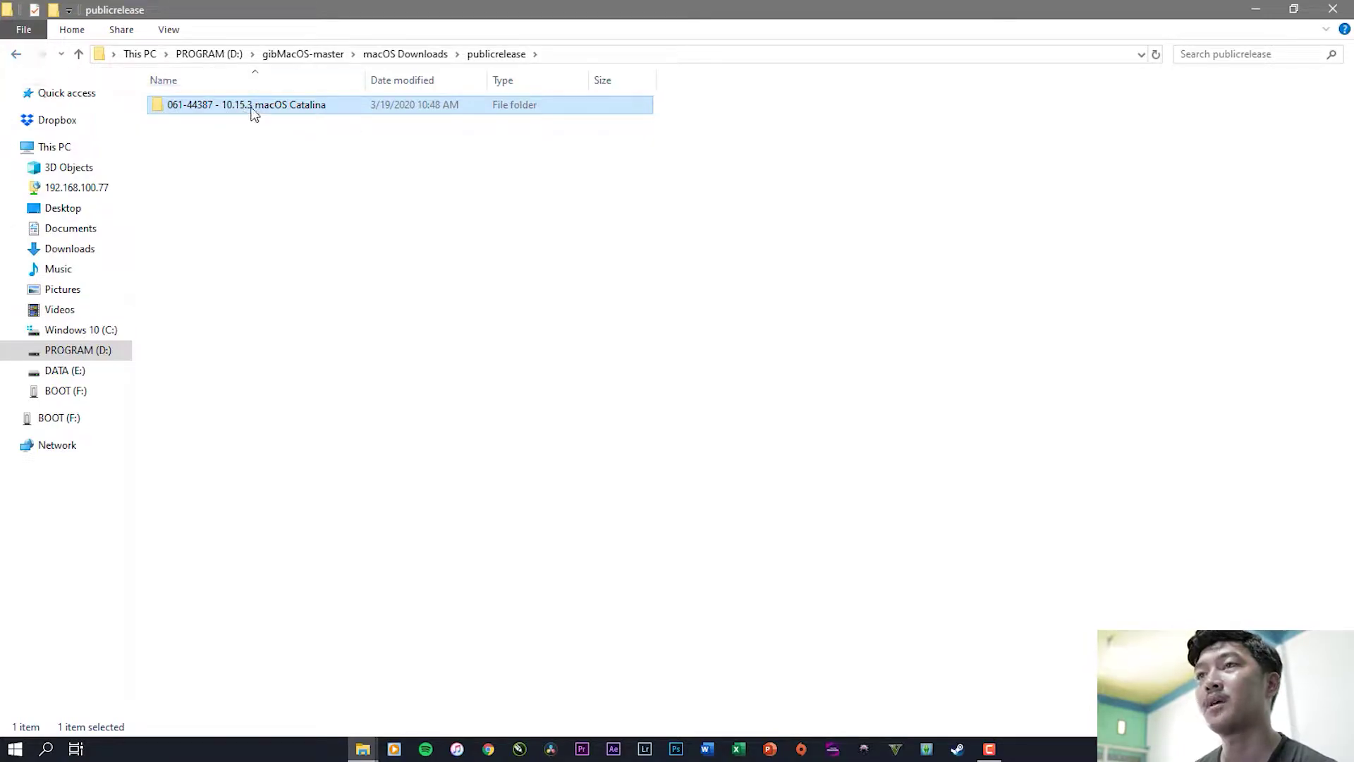
{"action": "left_click", "coordinate": [17, 54]}
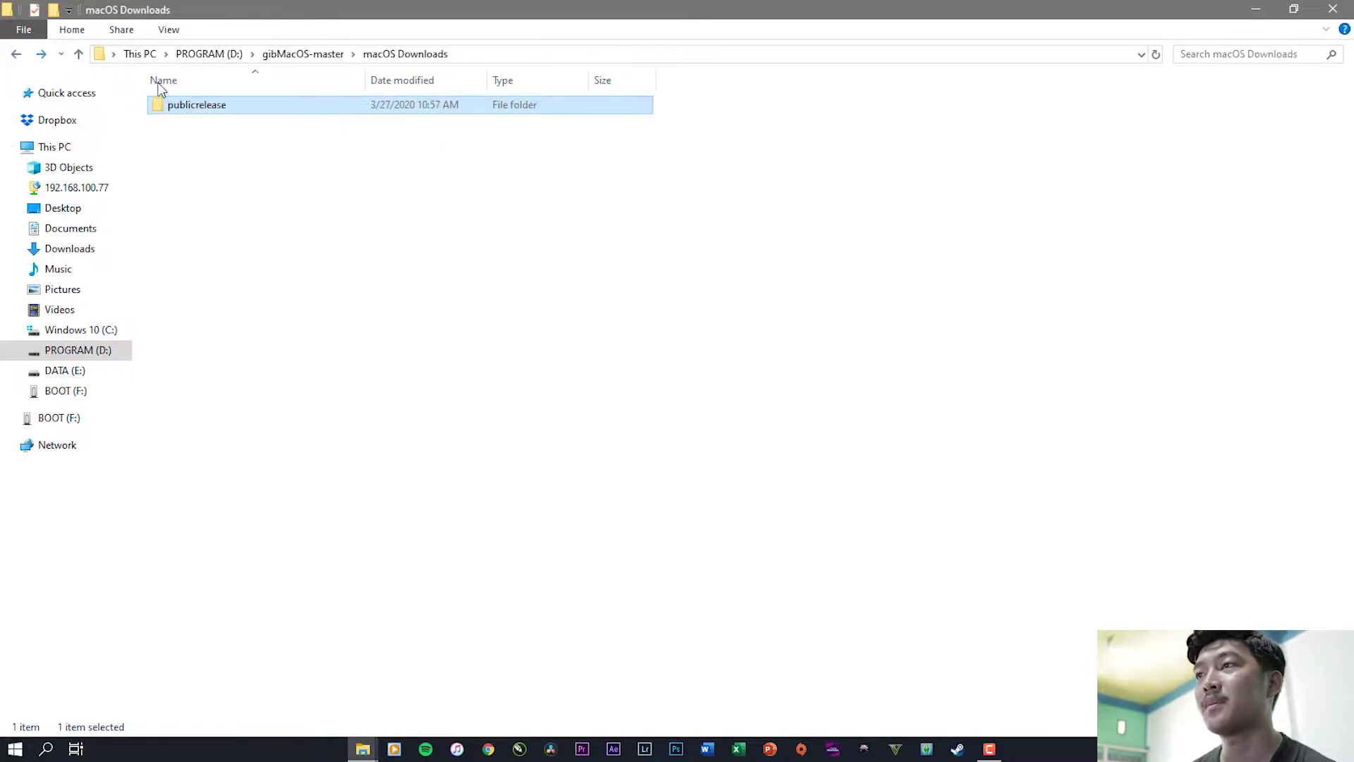
{"action": "left_click", "coordinate": [17, 54]}
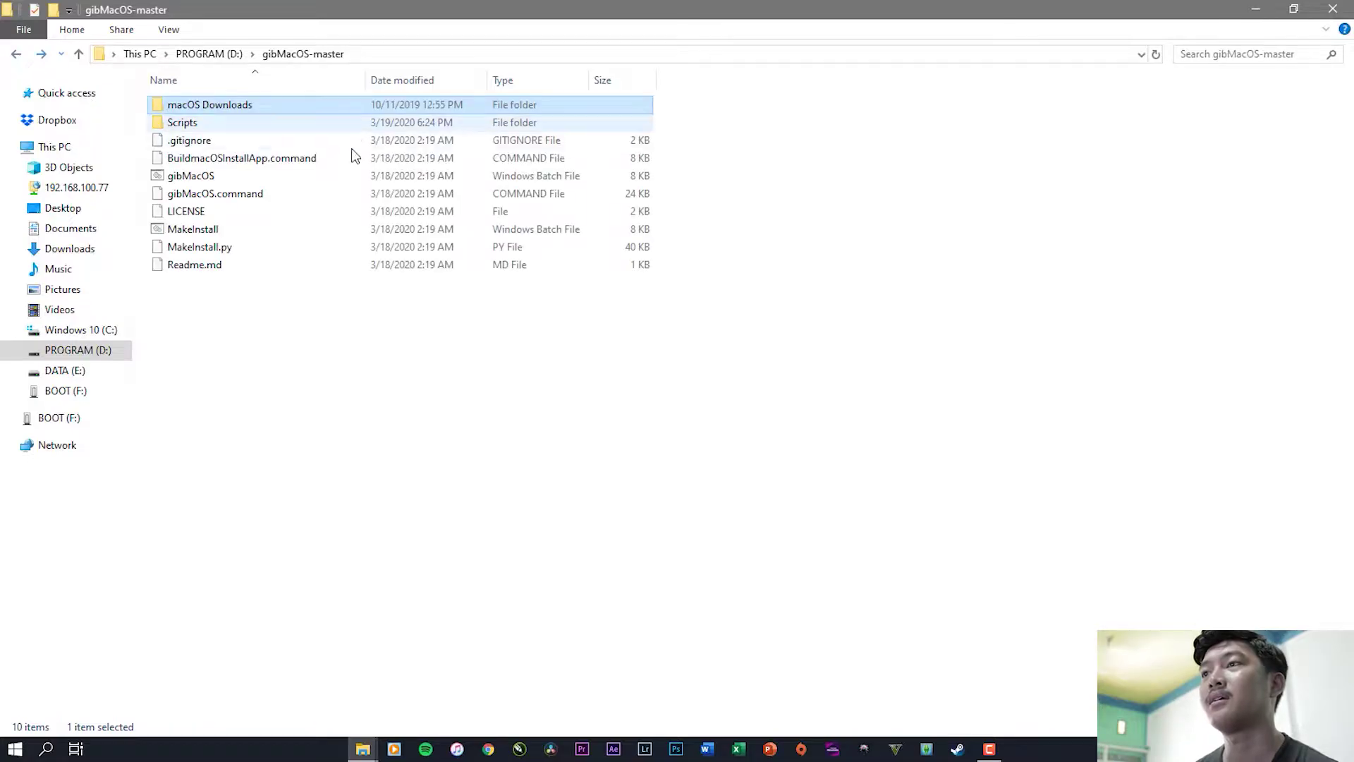
Step: Run gibMacOS as administrator, start downloading macOS Catalina 10.15.4 with option 1, and stop the download by closing the console
{"action": "left_click", "coordinate": [208, 177]}
{"action": "right_click", "coordinate": [206, 180]}
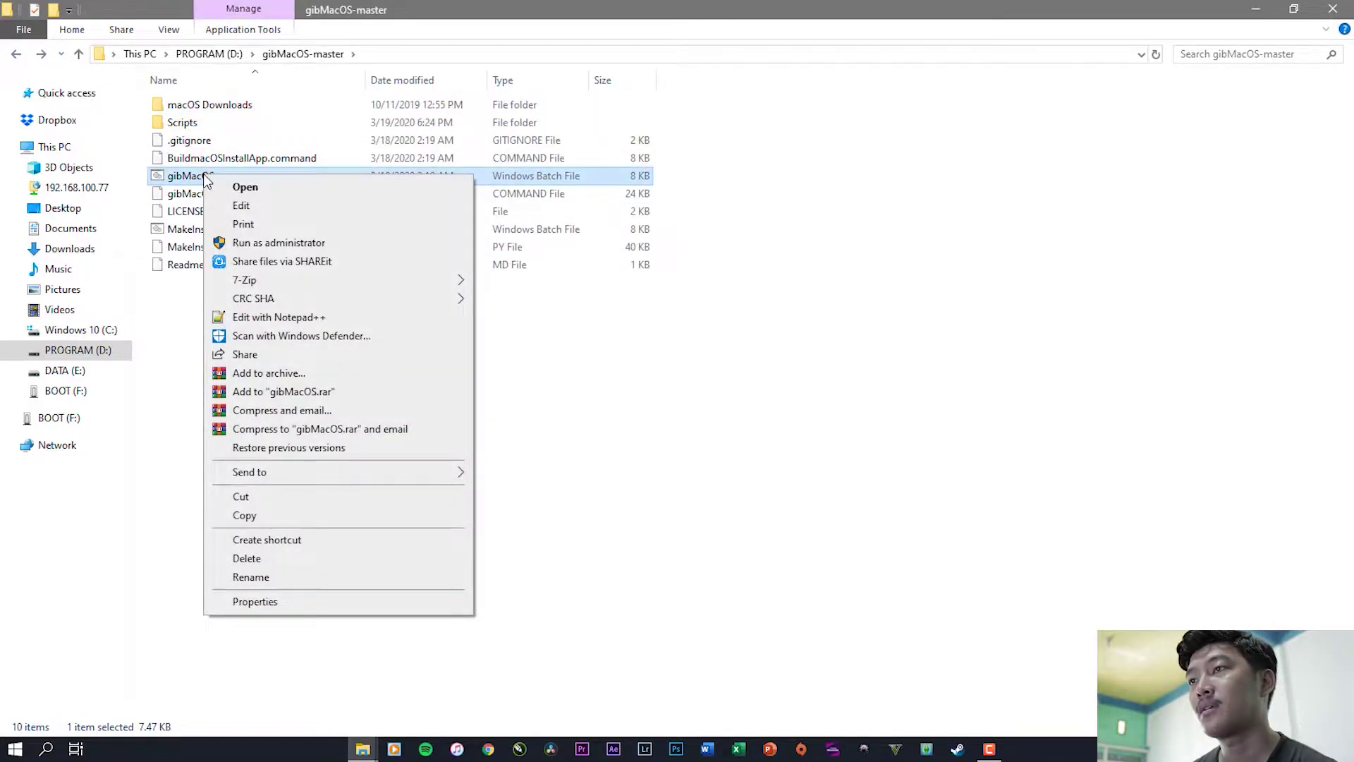
{"action": "left_click", "coordinate": [284, 246]}
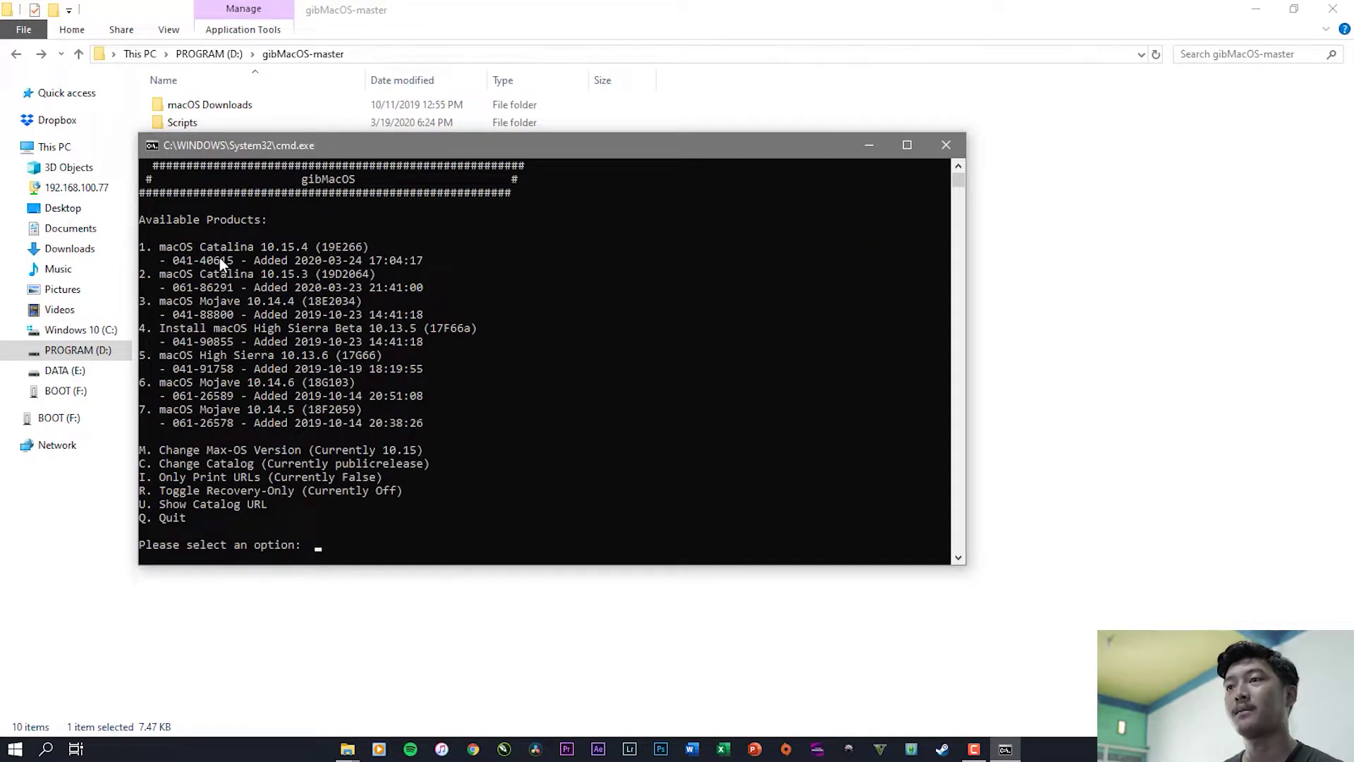
{"action": "left_click_drag", "start_coordinate": [341, 143], "coordinate": [660, 111]}
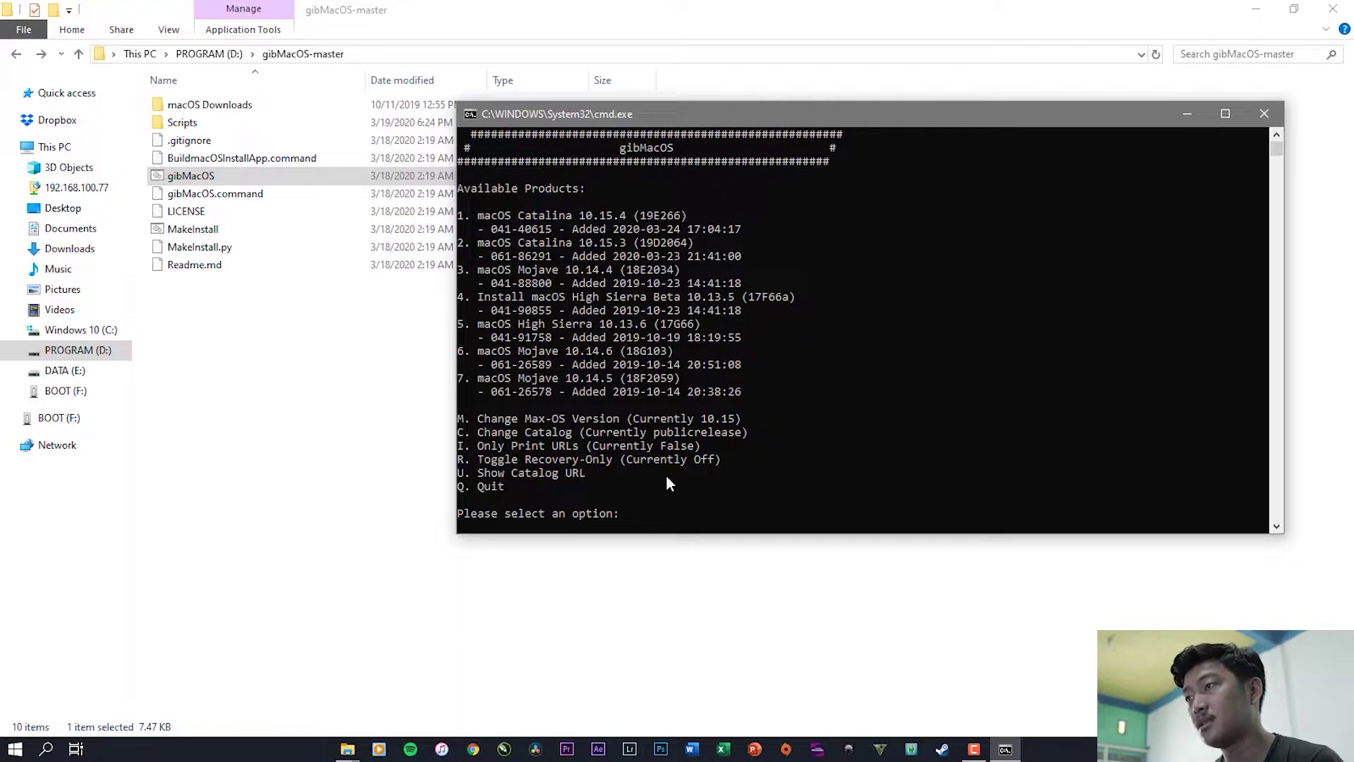
{"action": "type", "text": "1"}
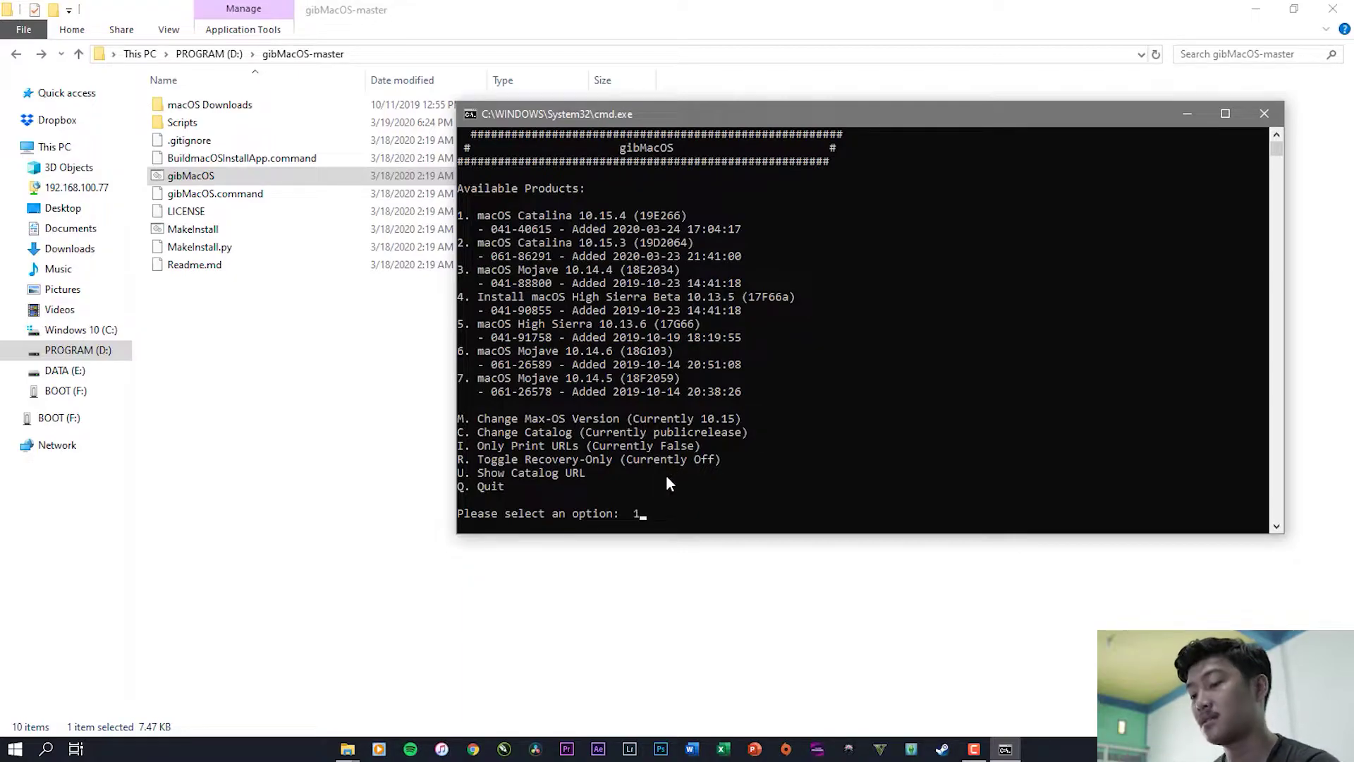
{"action": "key", "text": "Return"}
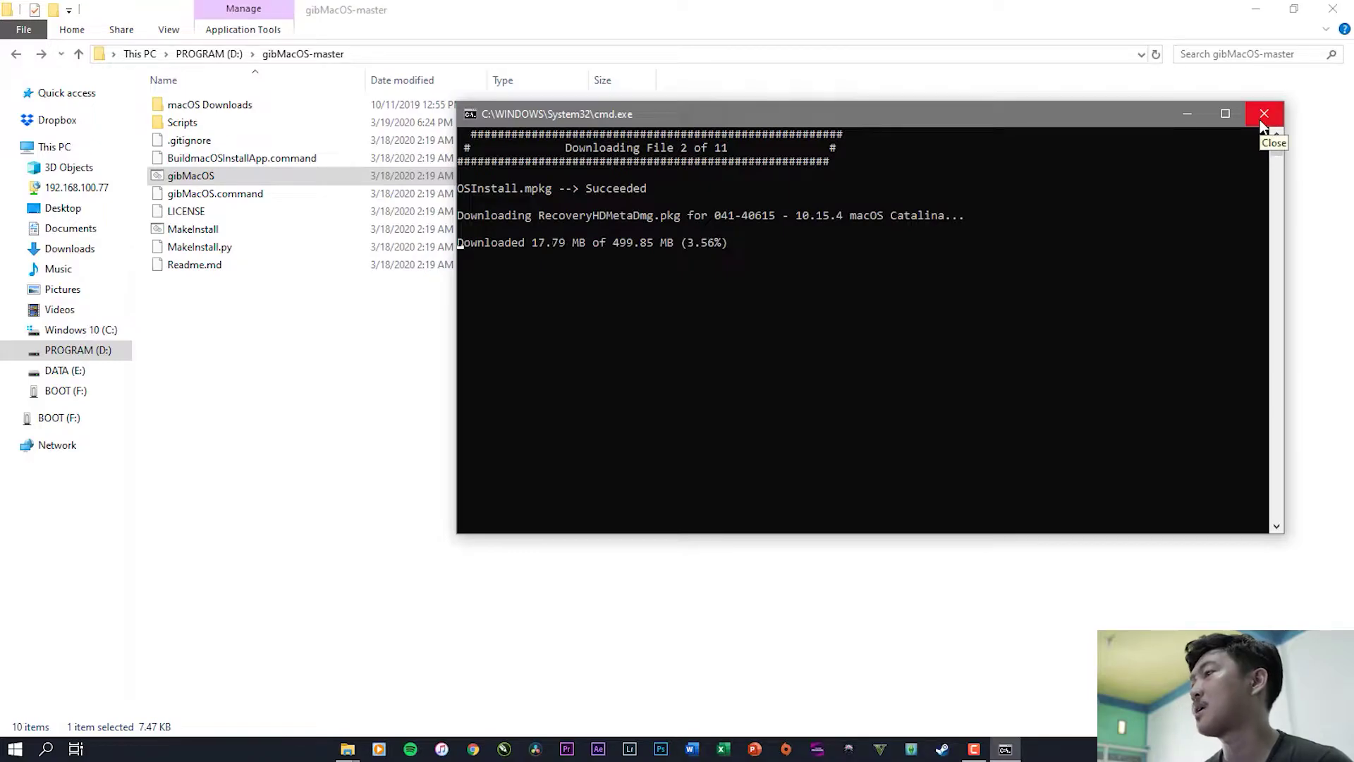
{"action": "left_click_drag", "start_coordinate": [915, 125], "coordinate": [776, 195]}
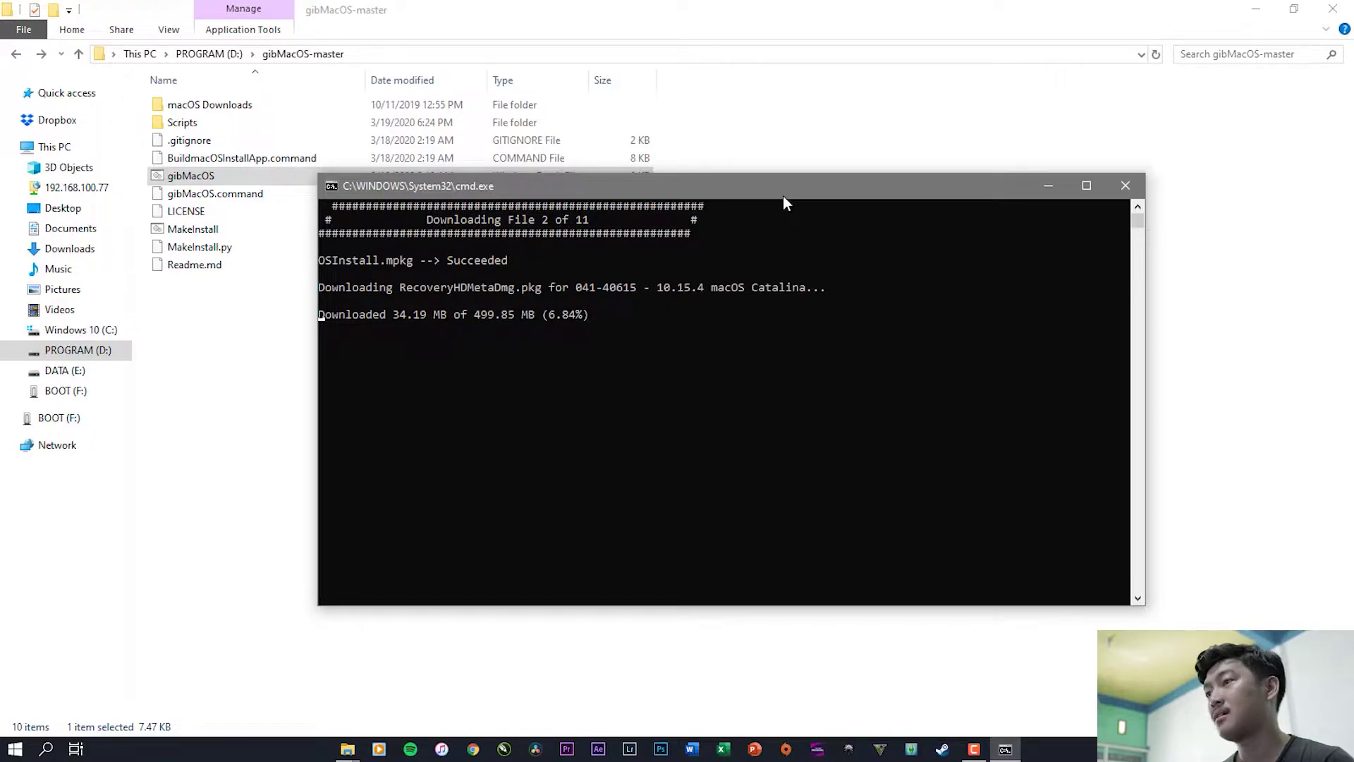
{"action": "left_click", "coordinate": [1124, 185]}
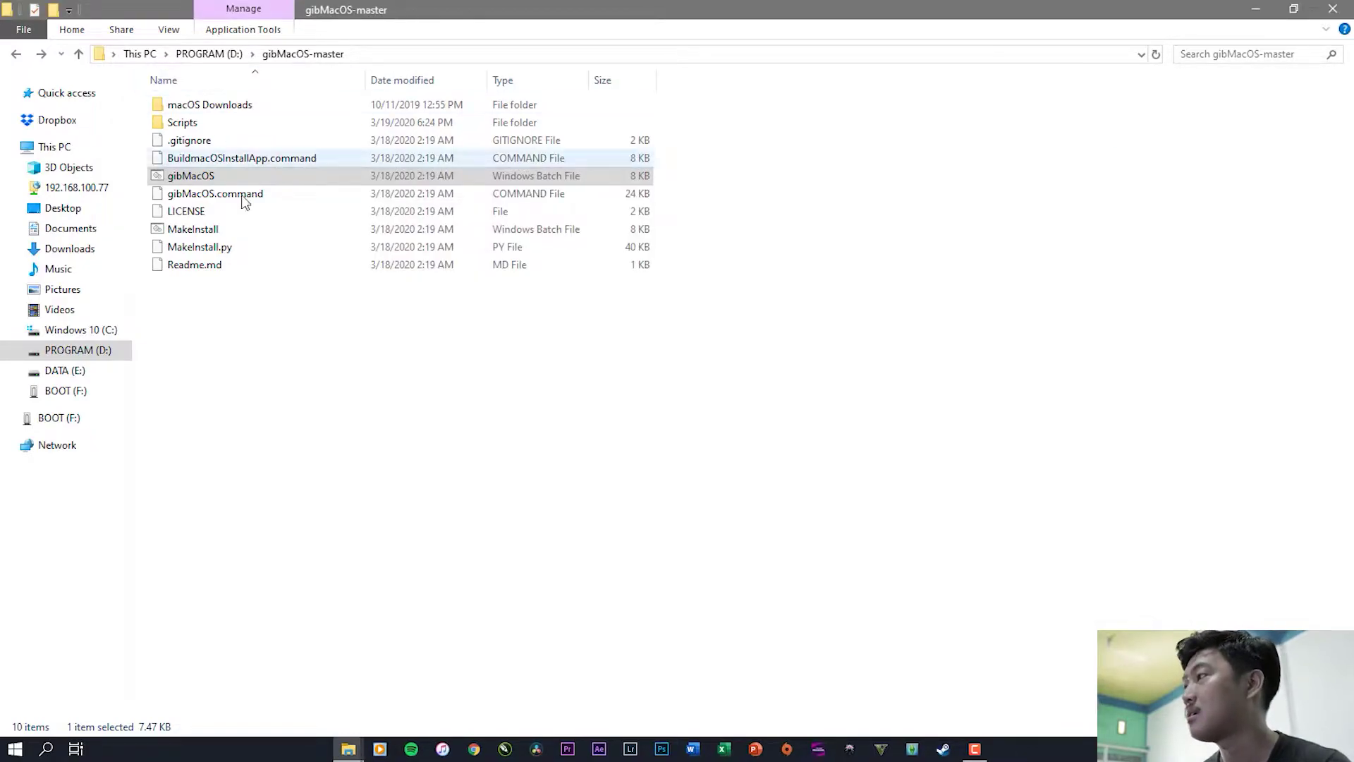
Step: Run the MakeInstall batch file as administrator to view its list of removable disks and options, and close the console
{"action": "left_click", "coordinate": [232, 231]}
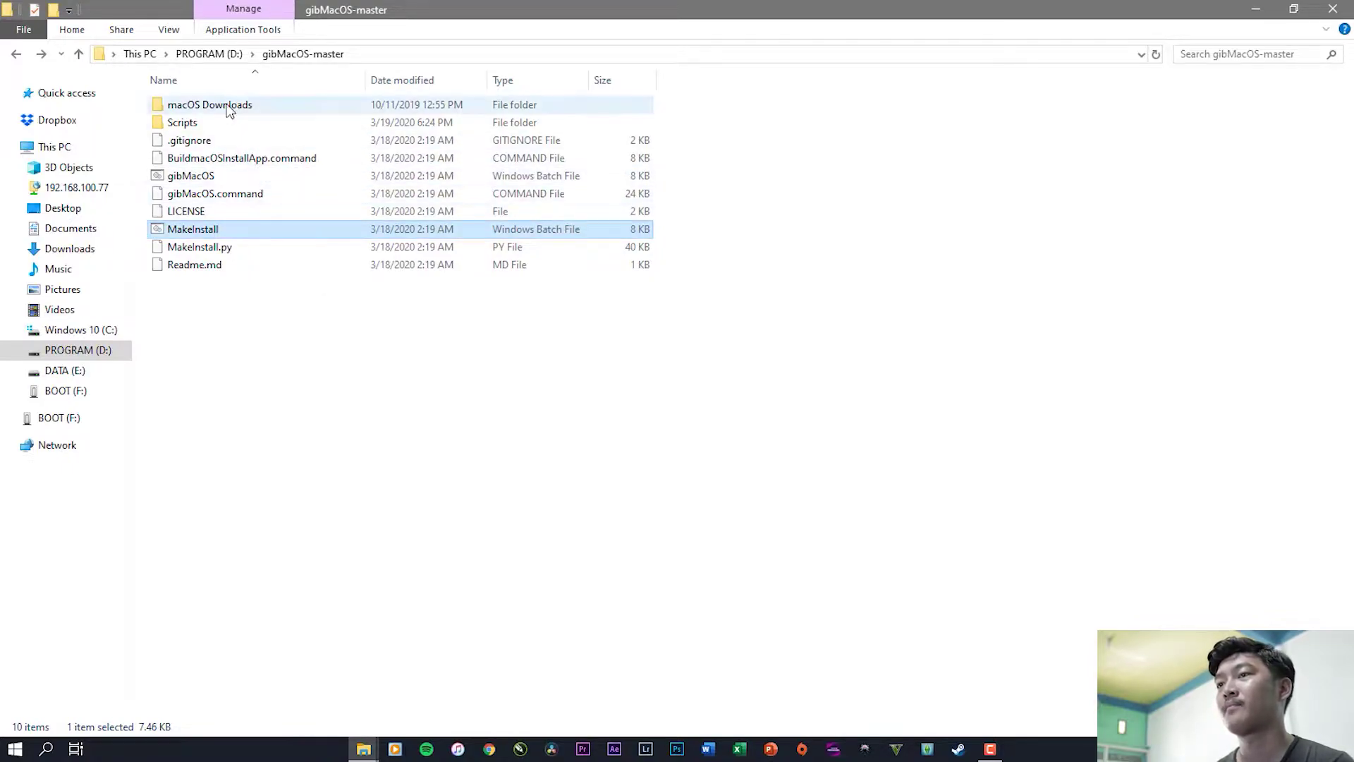
{"action": "right_click", "coordinate": [208, 231]}
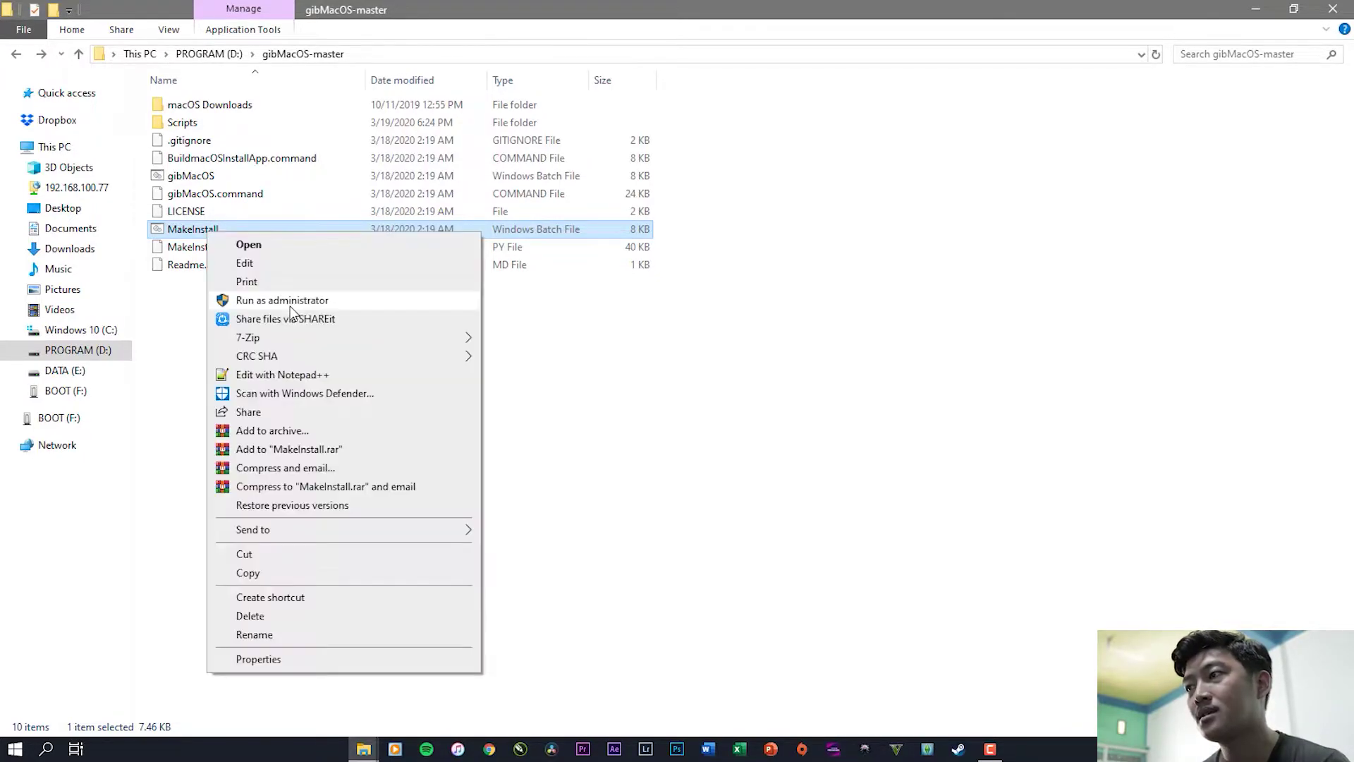
{"action": "left_click", "coordinate": [289, 306]}
{"action": "left_click_drag", "start_coordinate": [426, 176], "coordinate": [562, 120]}
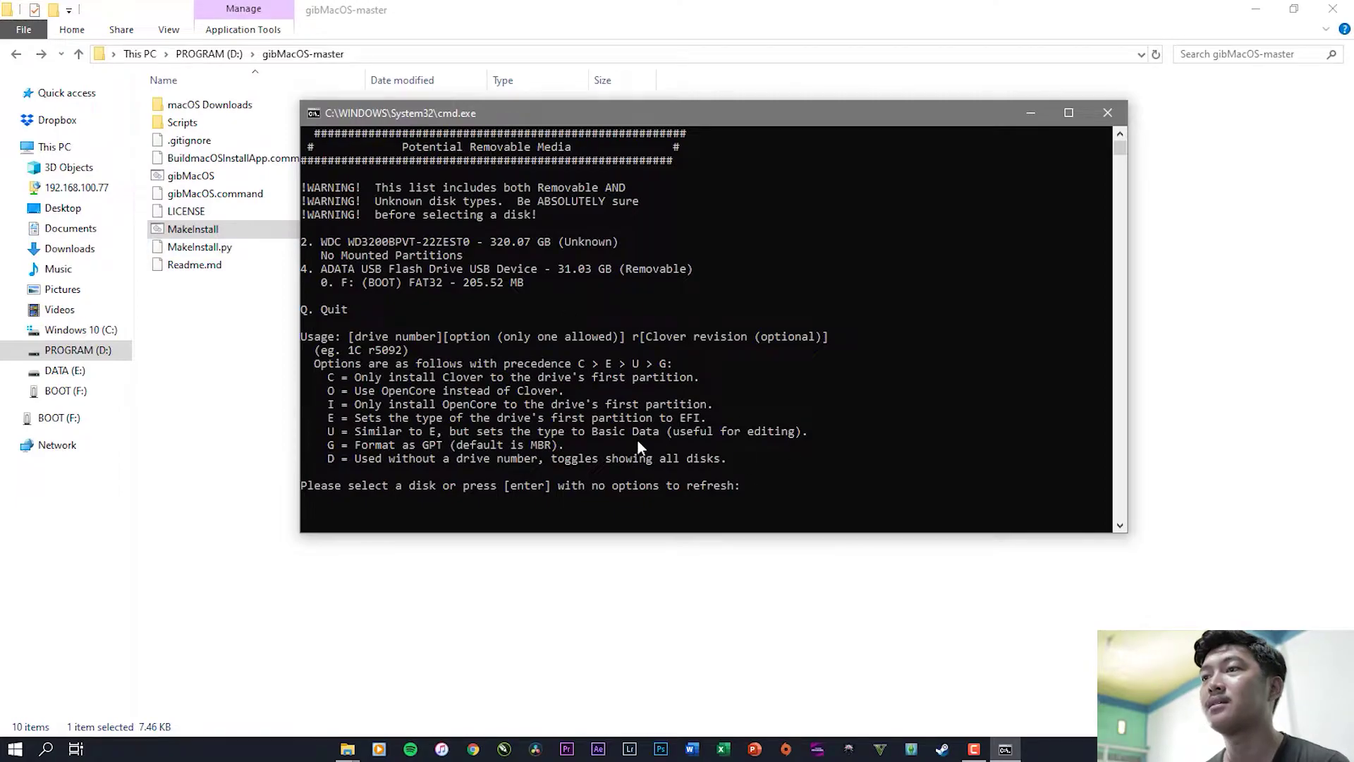
{"action": "left_click", "coordinate": [1107, 113]}
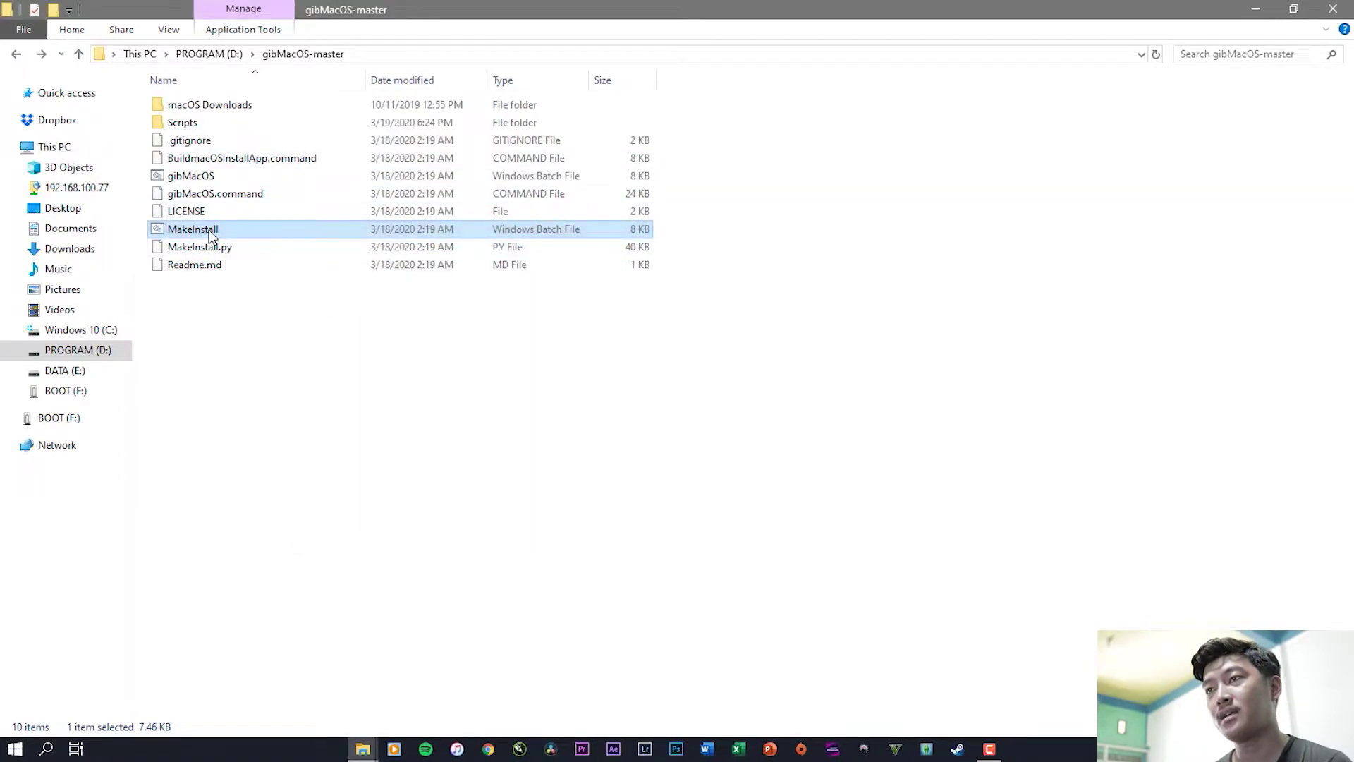
{"action": "right_click", "coordinate": [210, 229]}
{"action": "left_click", "coordinate": [798, 435]}
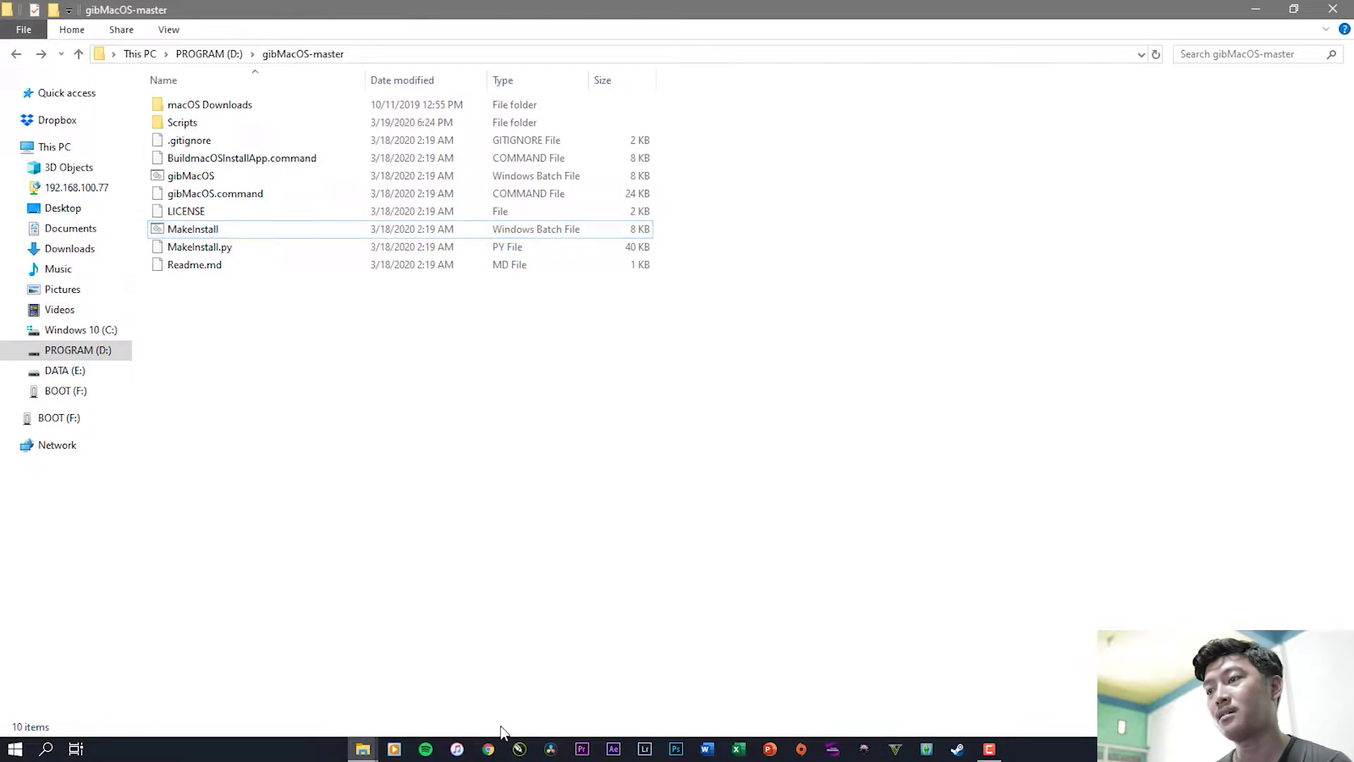
Step: Switch to Chrome, open python.org, look at its Download section, and close the browser
{"action": "left_click", "coordinate": [490, 749]}
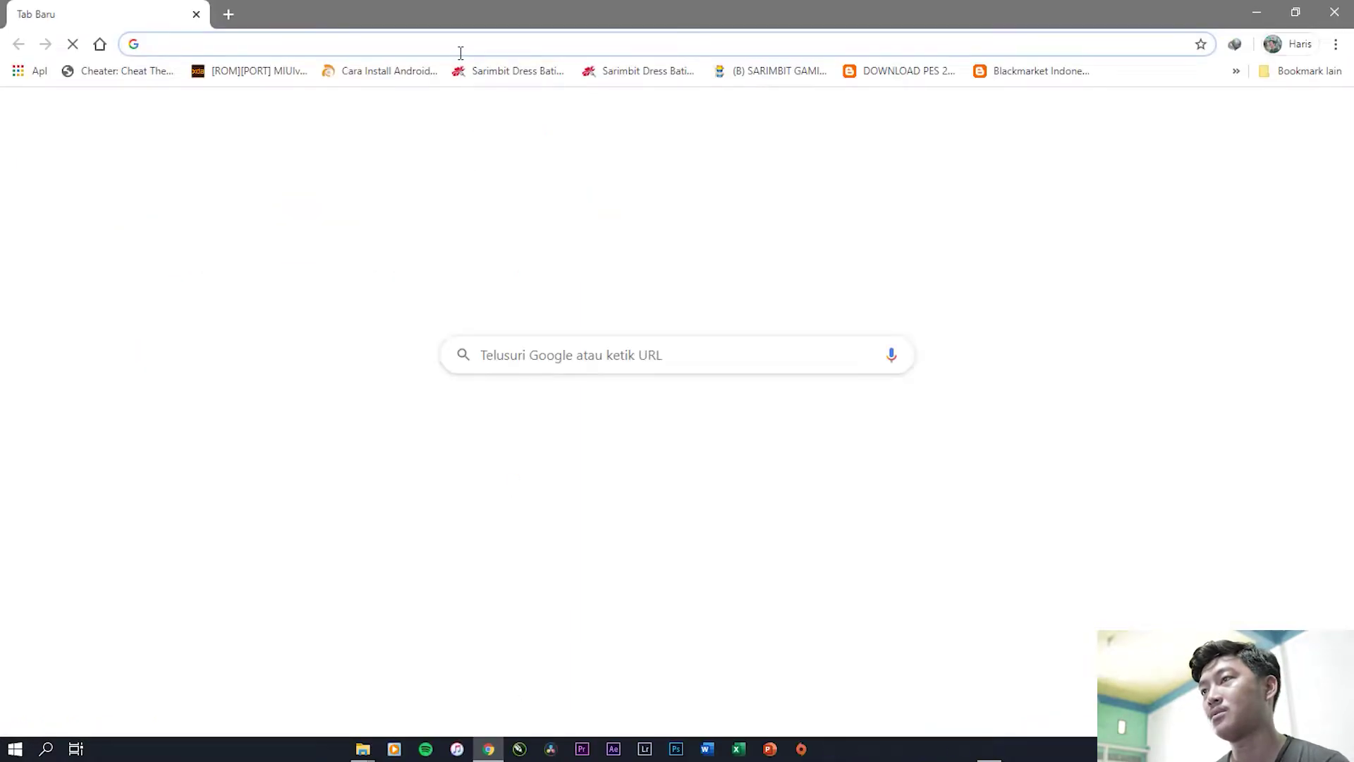
{"action": "type", "text": "py"}
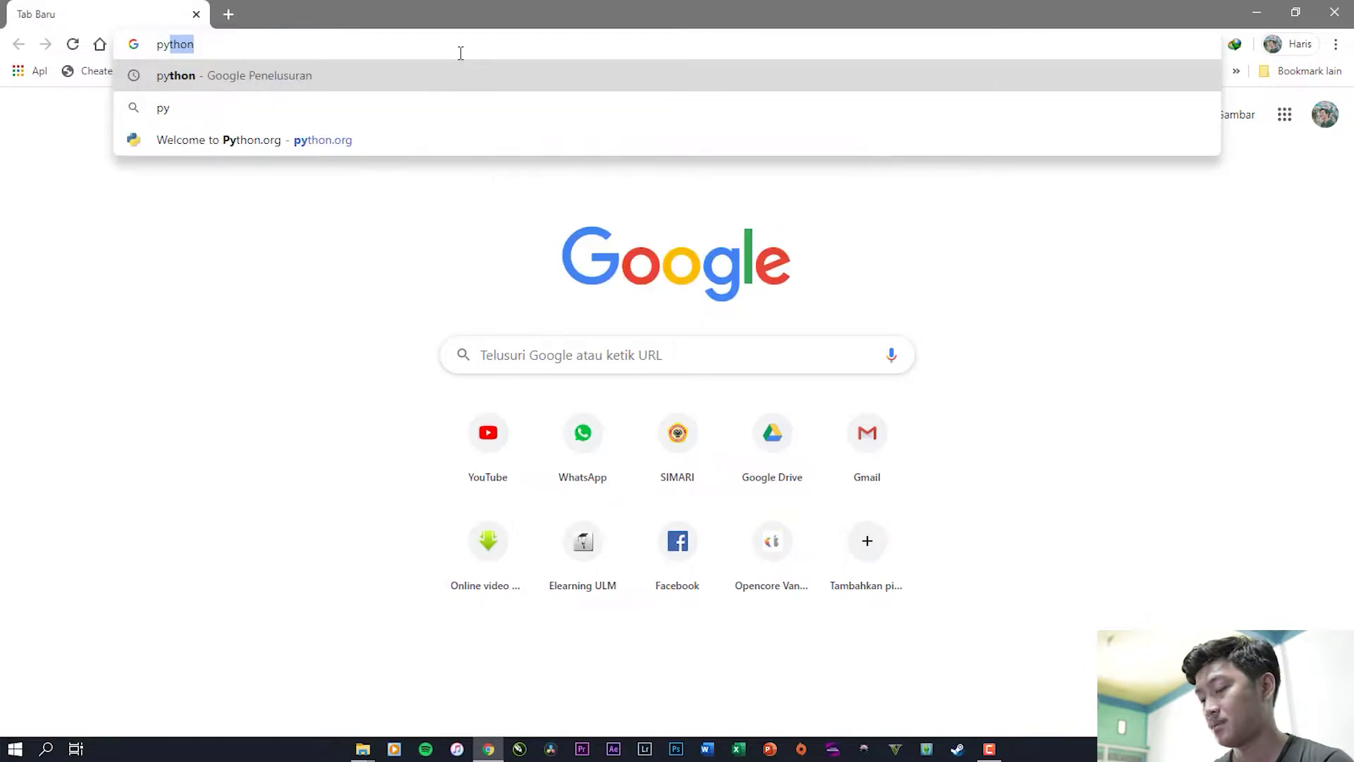
{"action": "left_click", "coordinate": [278, 140]}
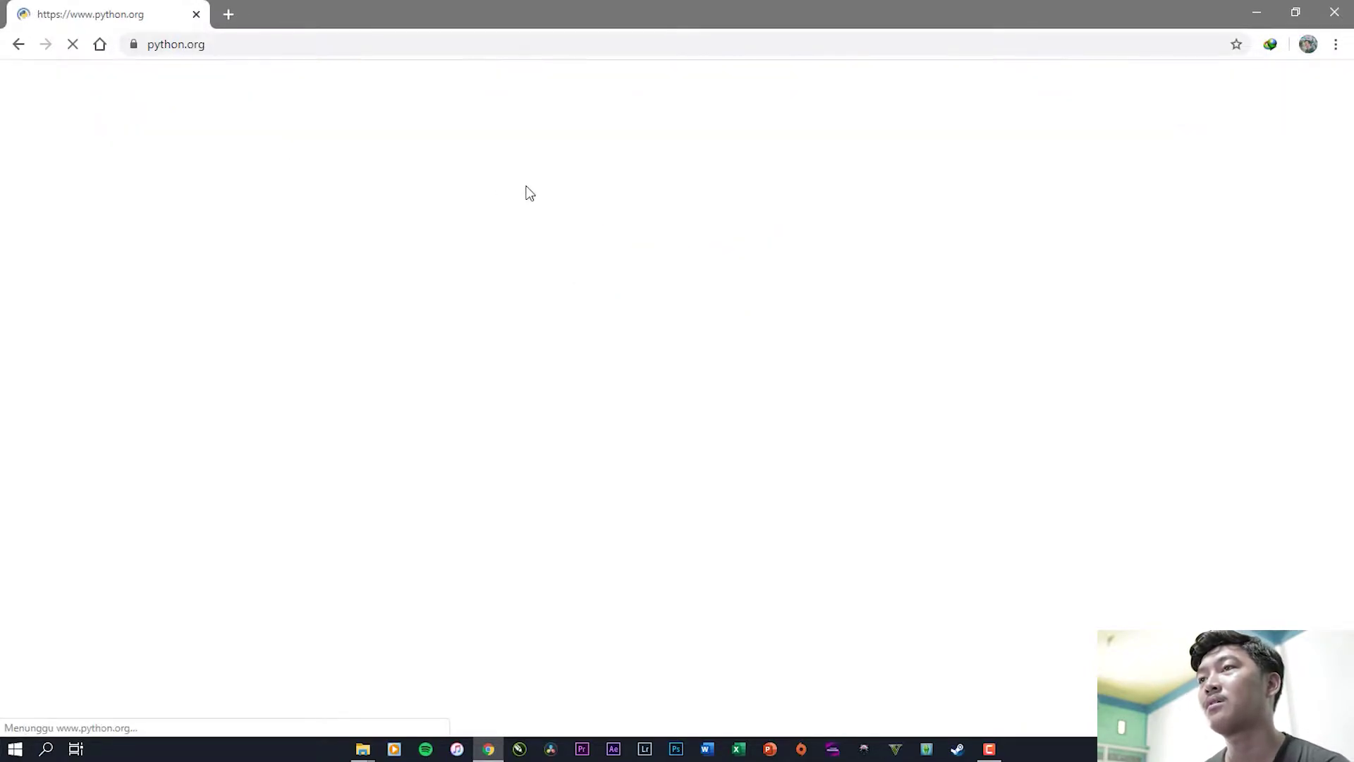
{"action": "scroll", "coordinate": [847, 282], "scroll_direction": "down", "scroll_amount": 2}
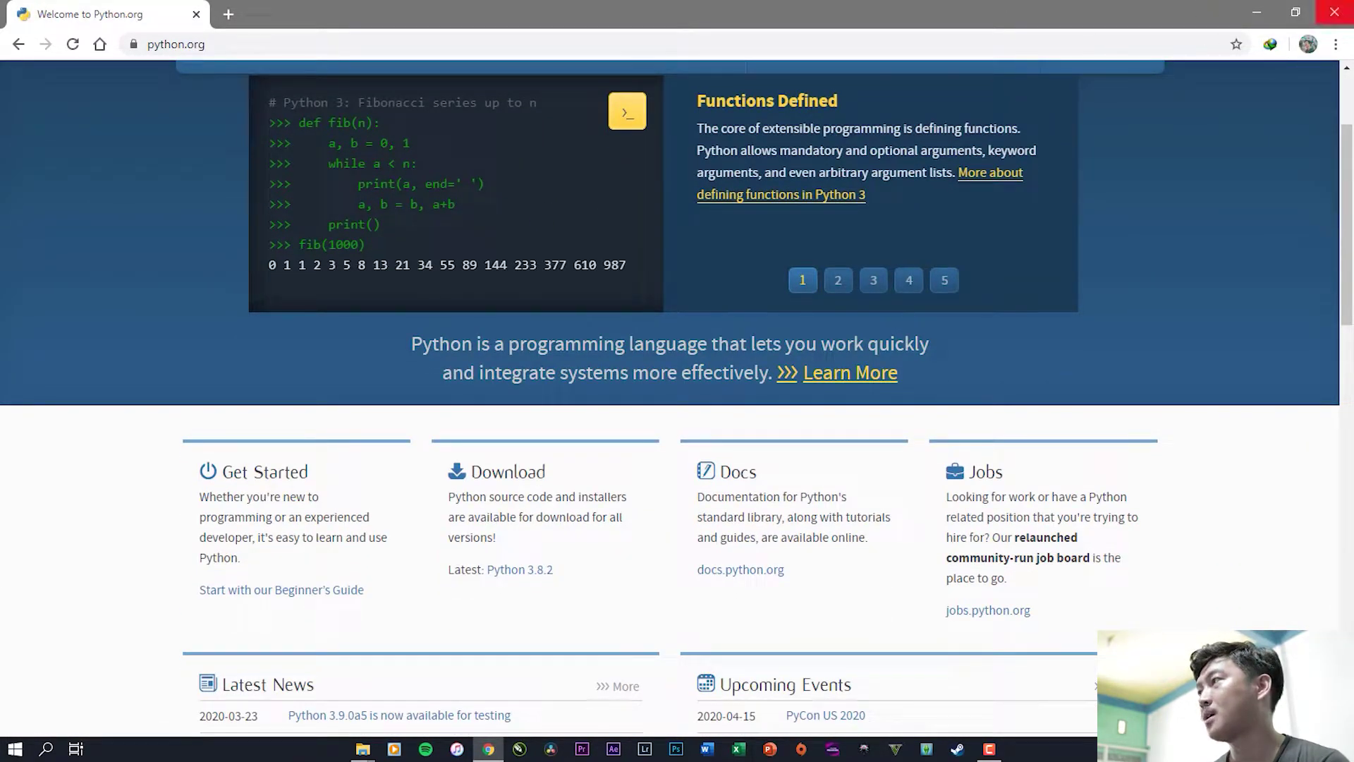
{"action": "left_click", "coordinate": [1335, 12]}
Step: Run the MakeInstall batch file in gibMacOS-master as administrator and reposition its console window
{"action": "left_click", "coordinate": [206, 229]}
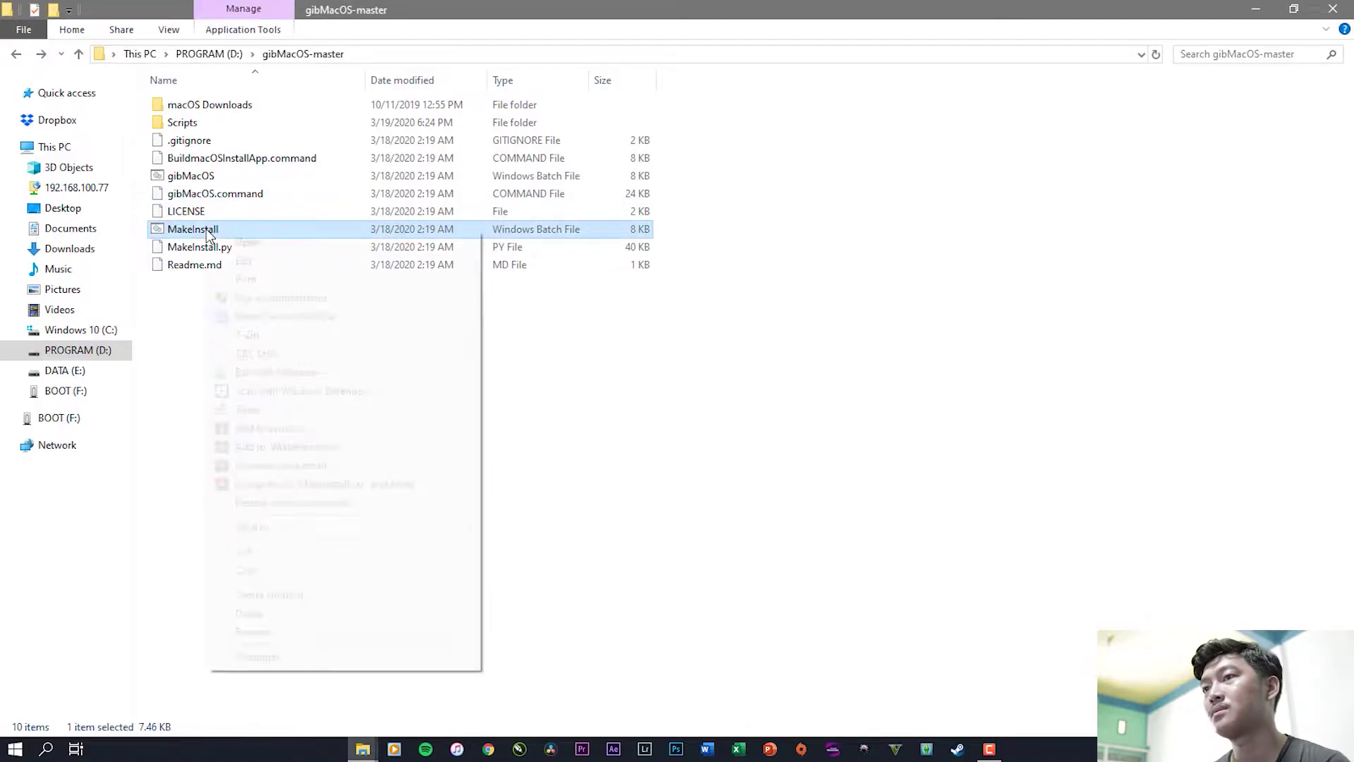
{"action": "right_click", "coordinate": [206, 232]}
{"action": "left_click", "coordinate": [296, 305]}
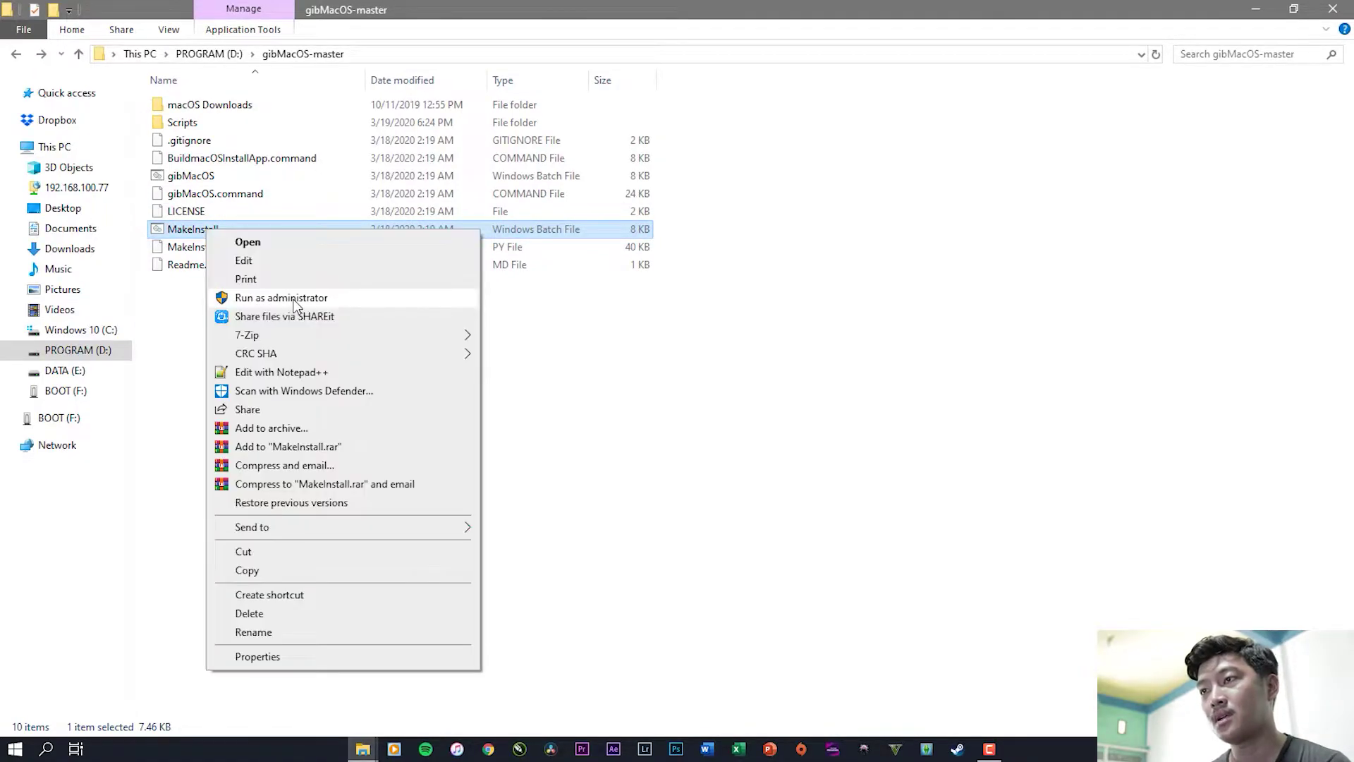
{"action": "left_click", "coordinate": [295, 304]}
{"action": "left_click", "coordinate": [638, 474]}
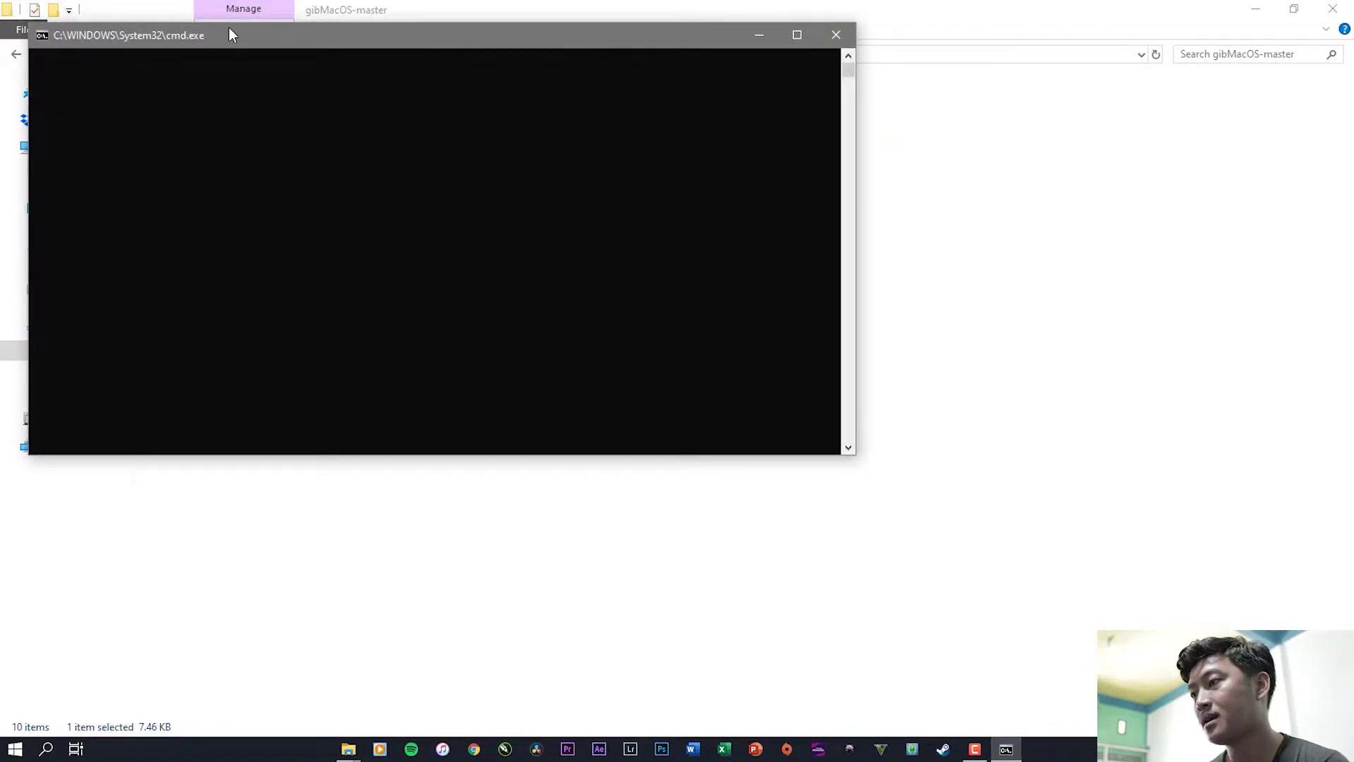
{"action": "left_click_drag", "start_coordinate": [253, 31], "coordinate": [542, 48]}
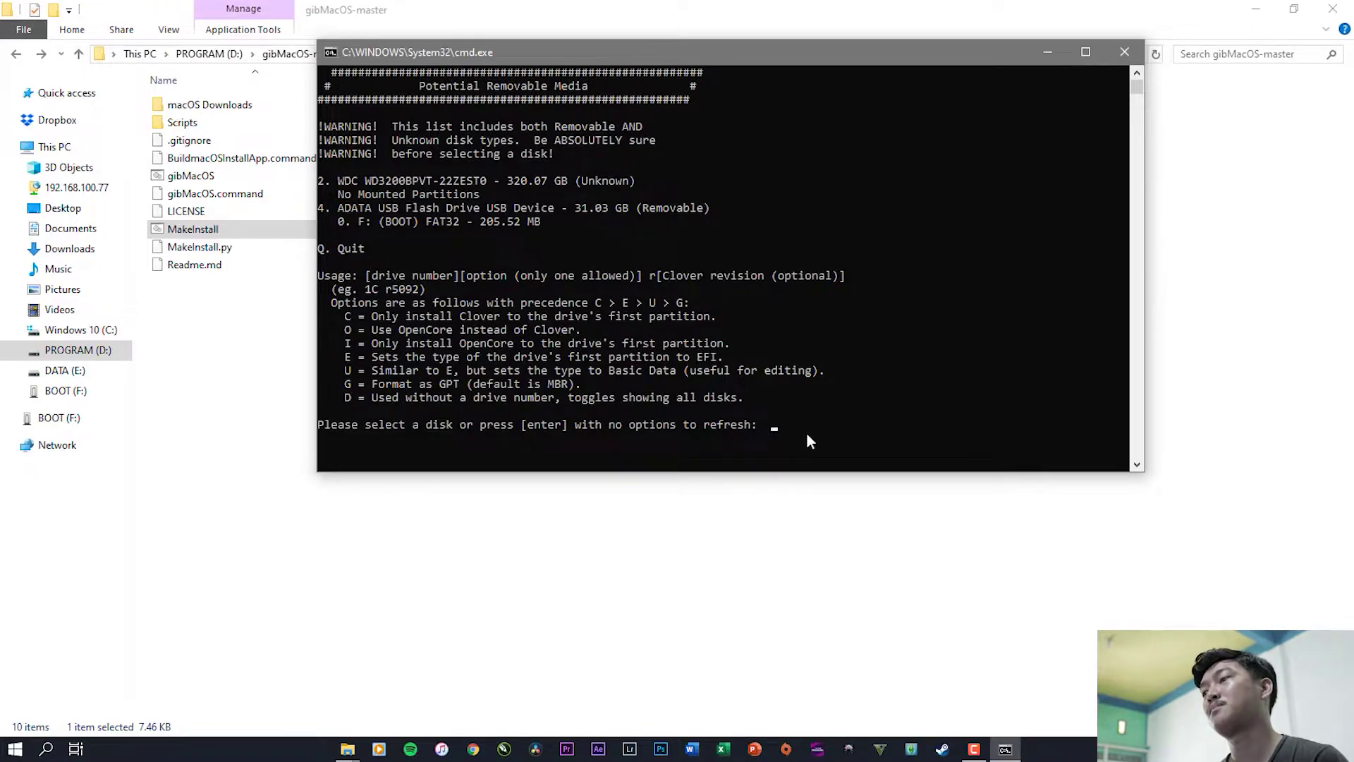
Step: In MakeInstall, choose the ADATA USB flash drive with the OpenCore option by entering 4o, and confirm erasing the disk with y
{"action": "type", "text": "4"}
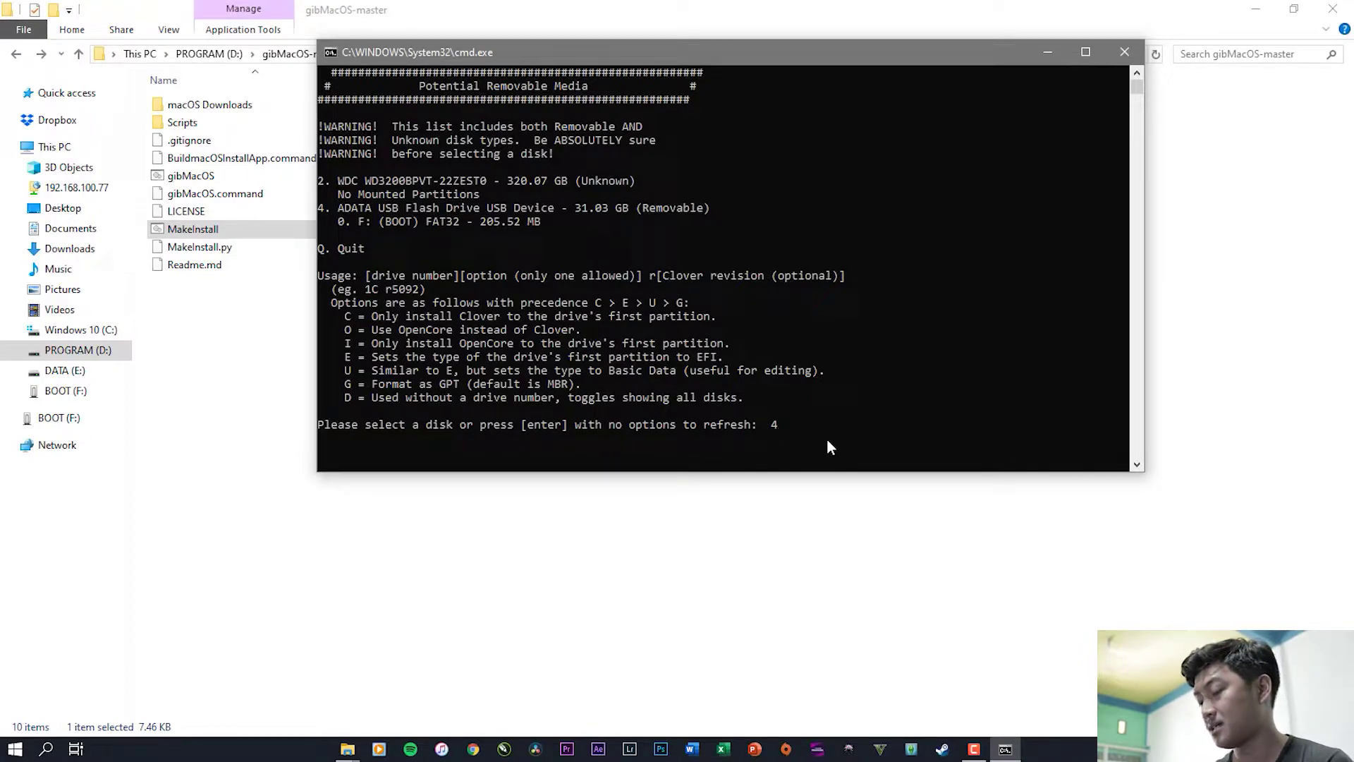
{"action": "type", "text": "o"}
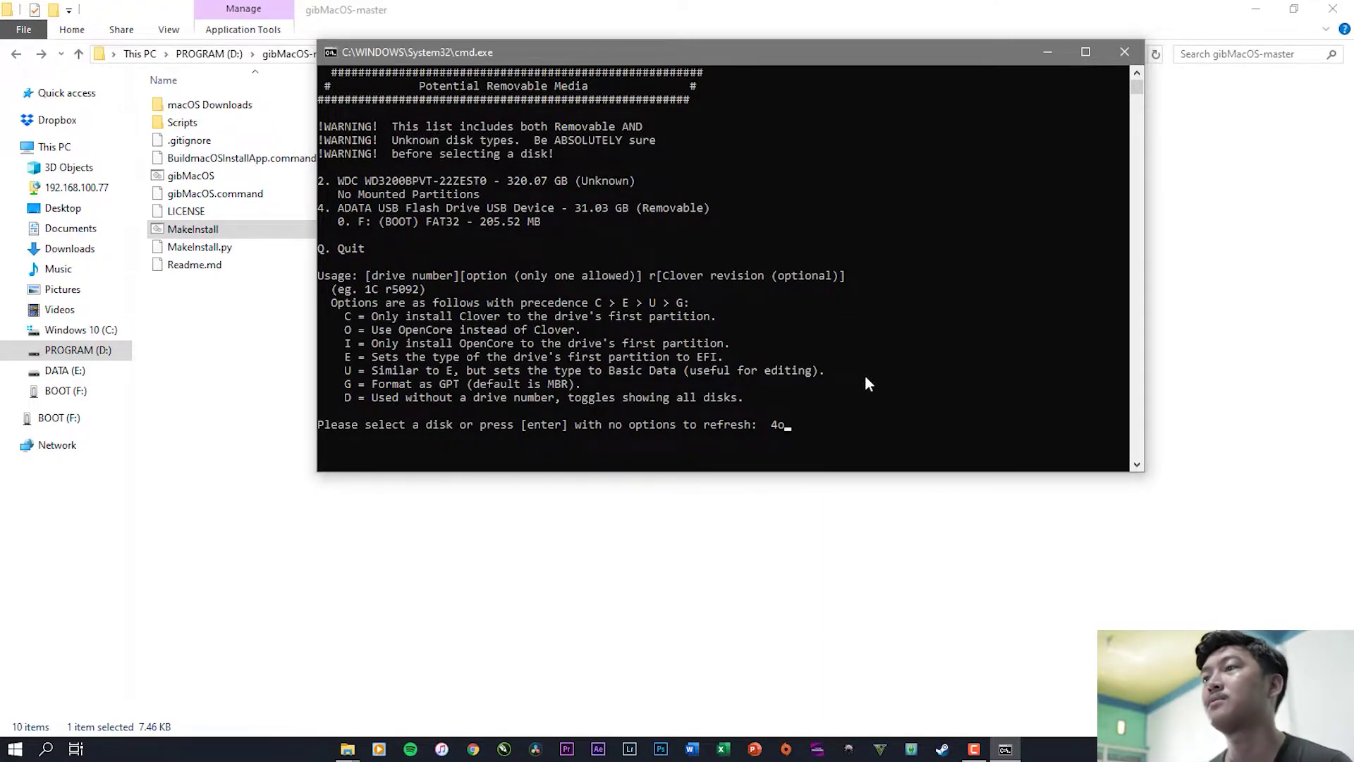
{"action": "key", "text": "Return"}
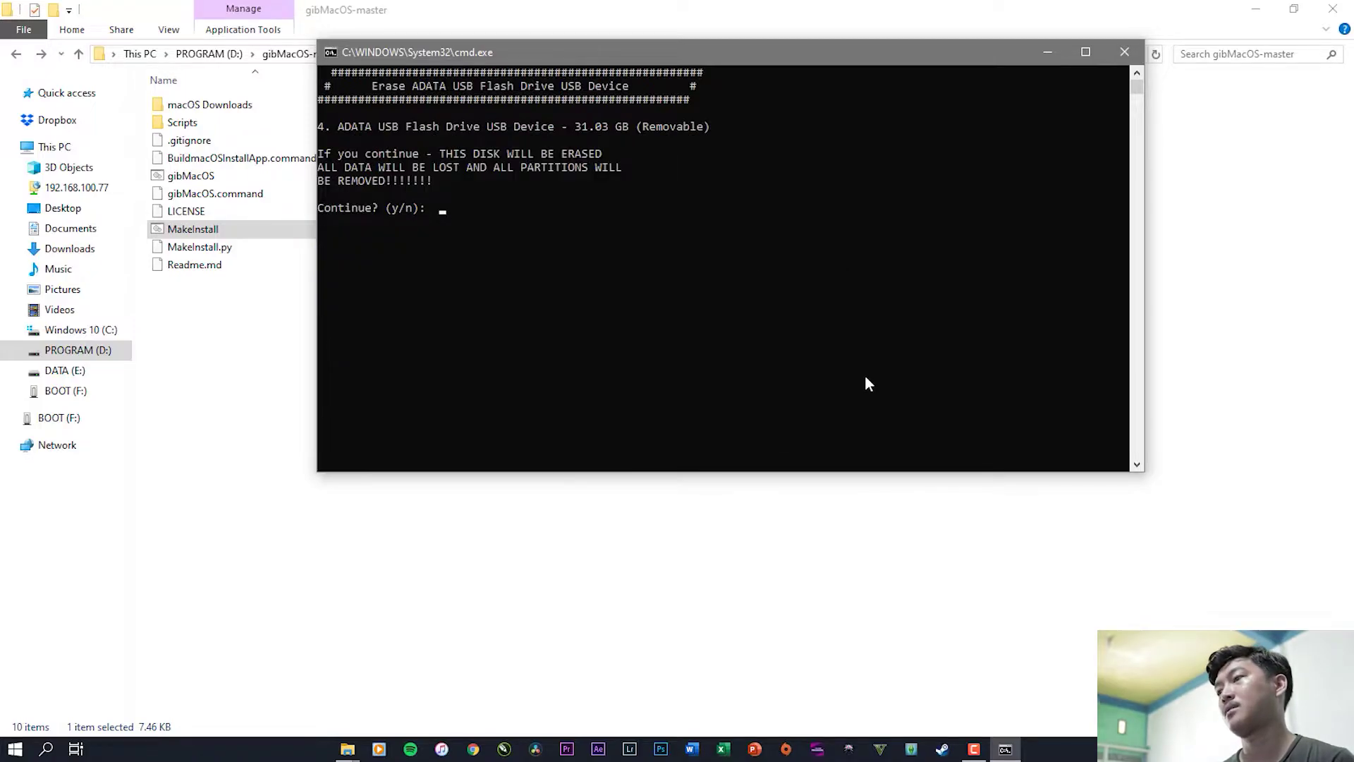
{"action": "type", "text": "y"}
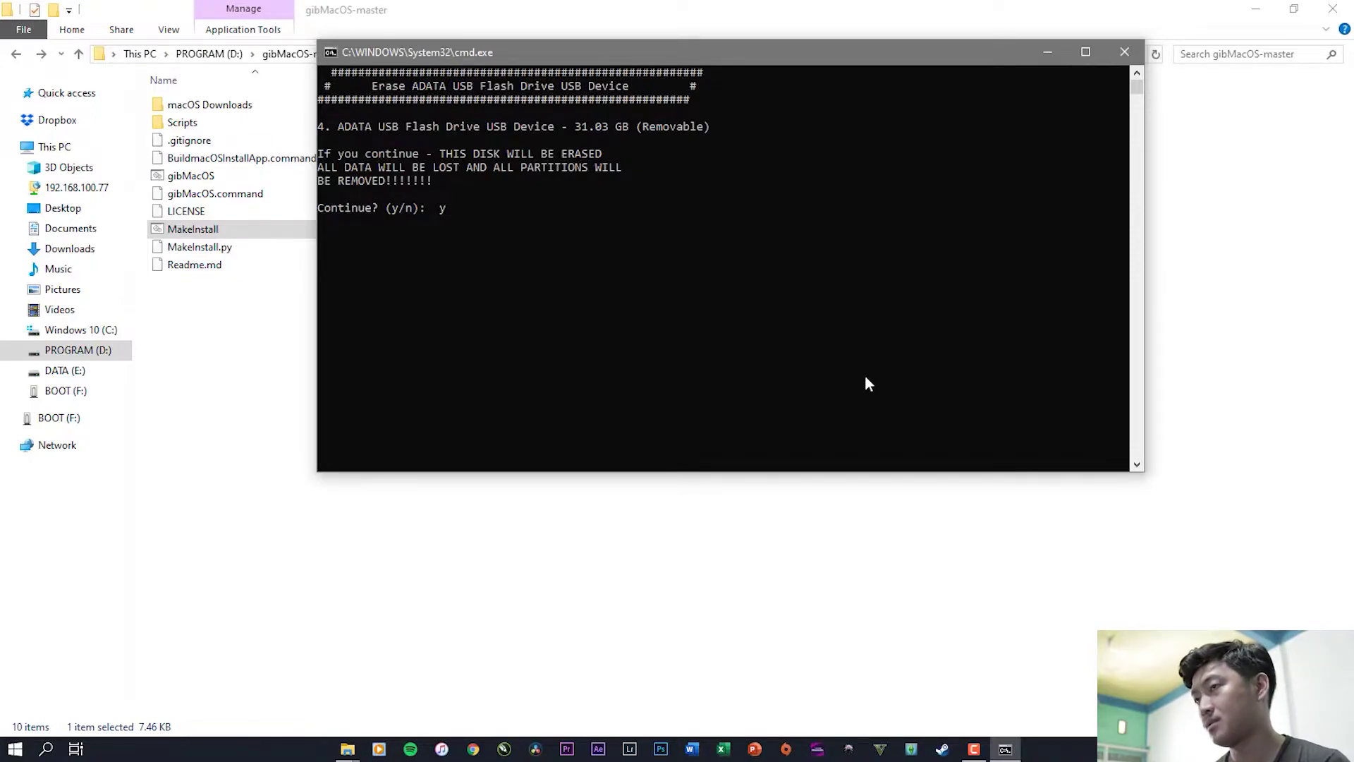
{"action": "key", "text": "Return"}
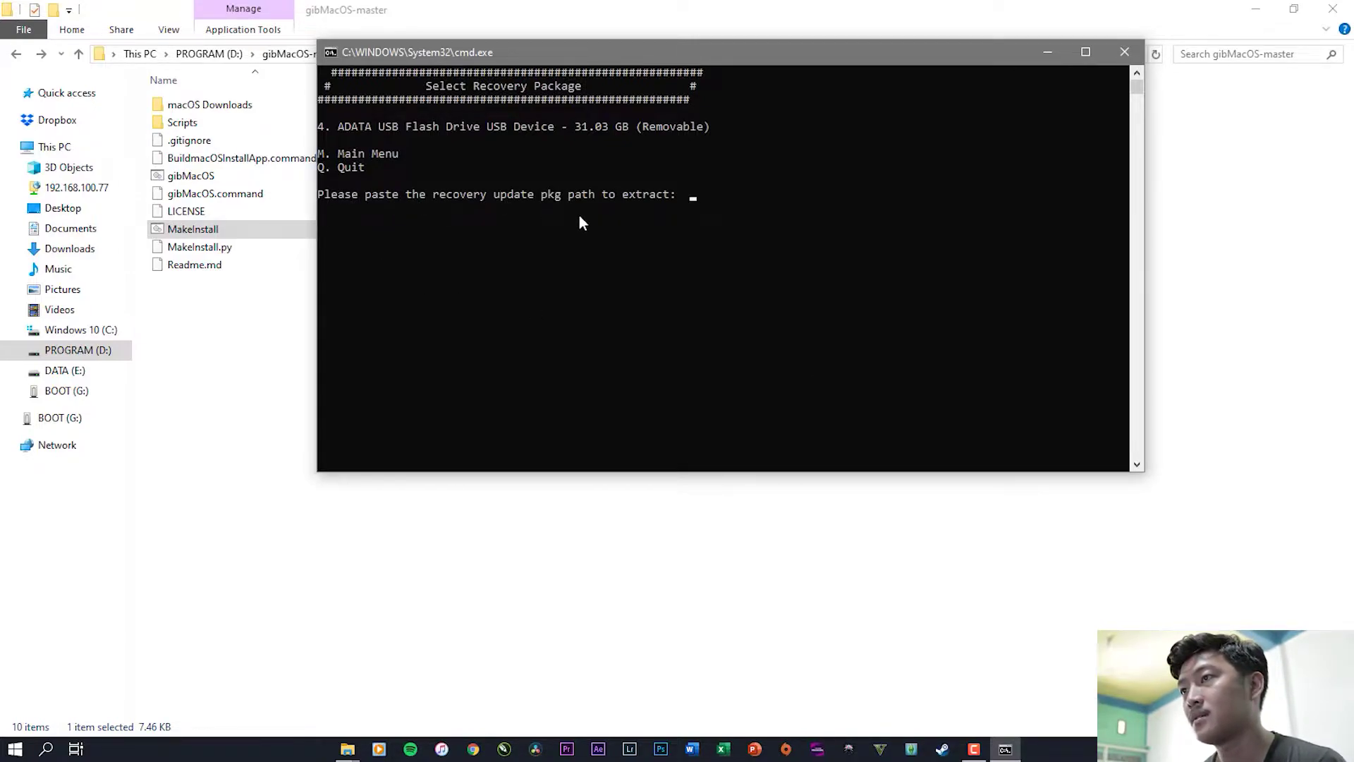
Step: Go to macOS Downloads, publicrelease, and the 061-44387 - 10.15.3 macOS Catalina folder, and copy its full path
{"action": "left_click", "coordinate": [549, 7]}
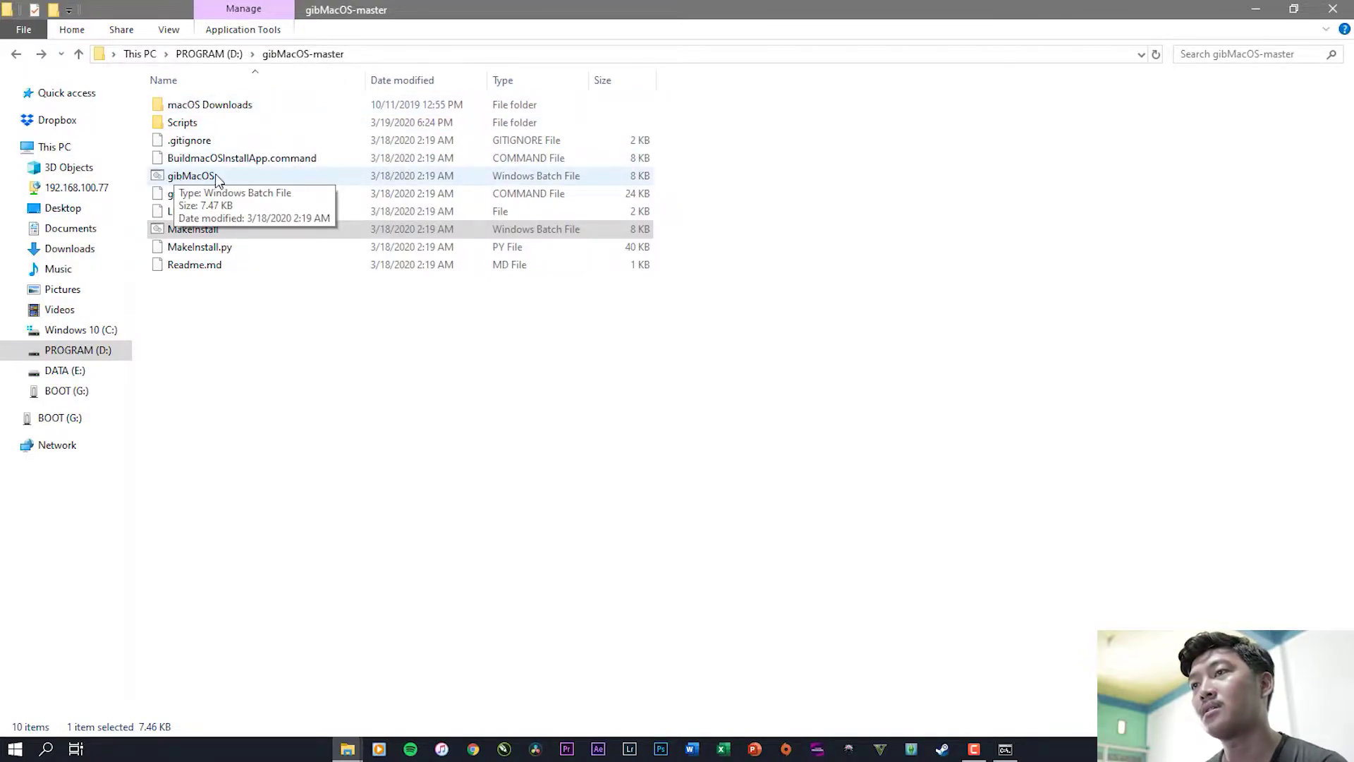
{"action": "double_click", "coordinate": [222, 111]}
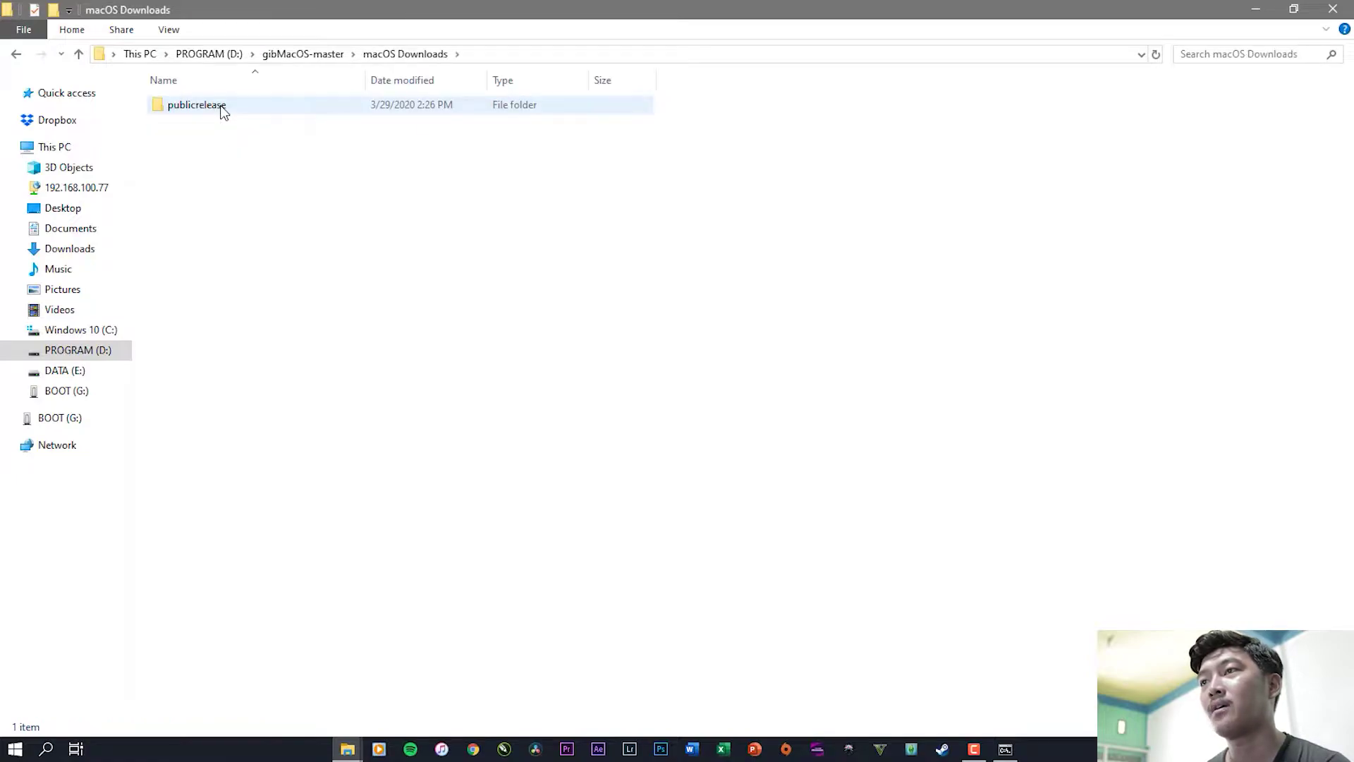
{"action": "double_click", "coordinate": [222, 112]}
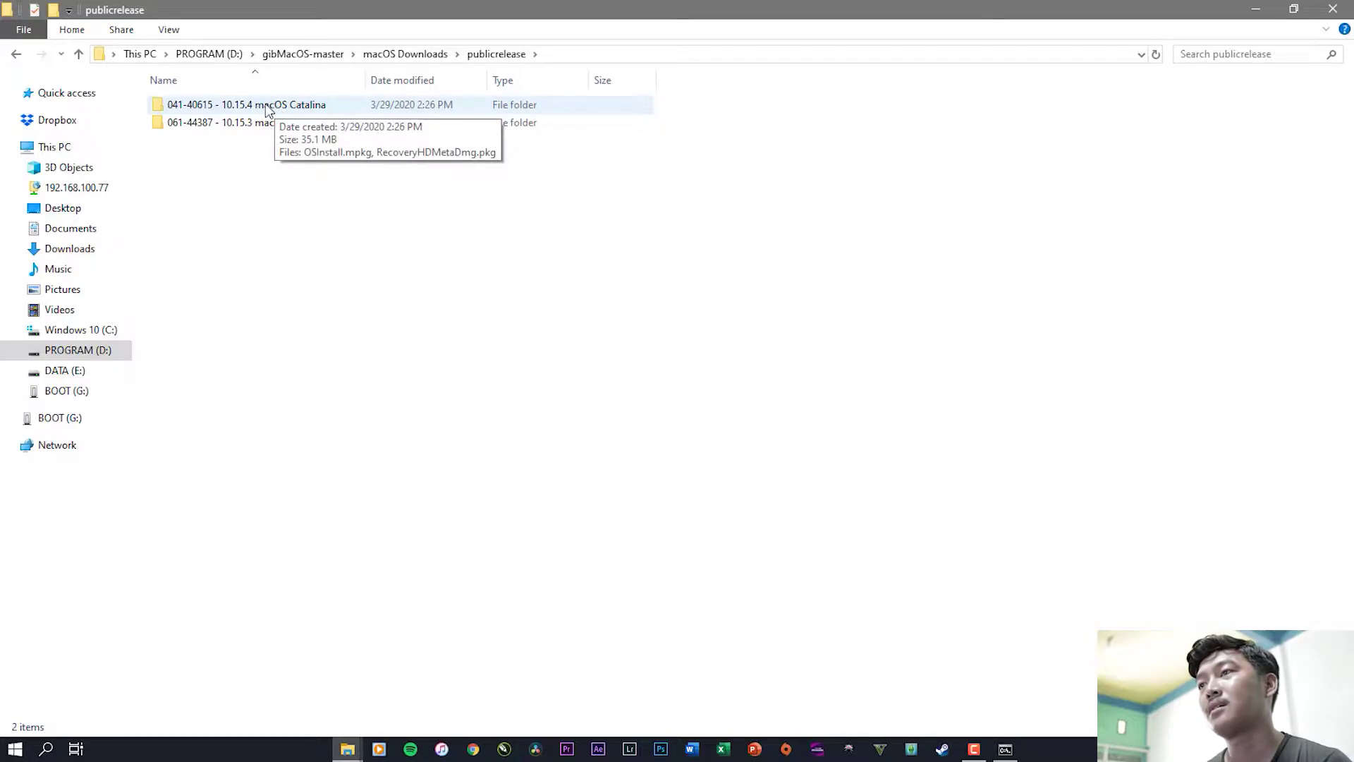
{"action": "left_click", "coordinate": [272, 125]}
{"action": "double_click", "coordinate": [271, 123]}
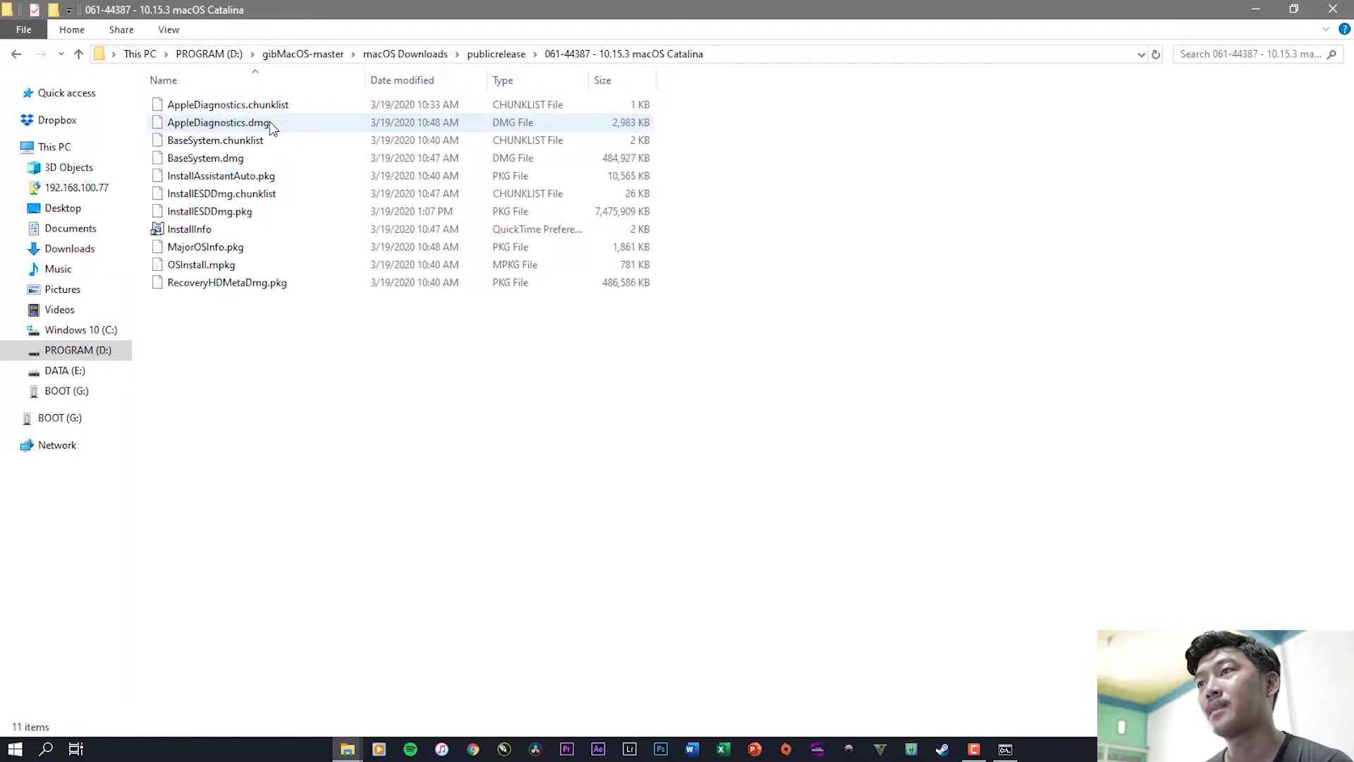
{"action": "left_click", "coordinate": [715, 58]}
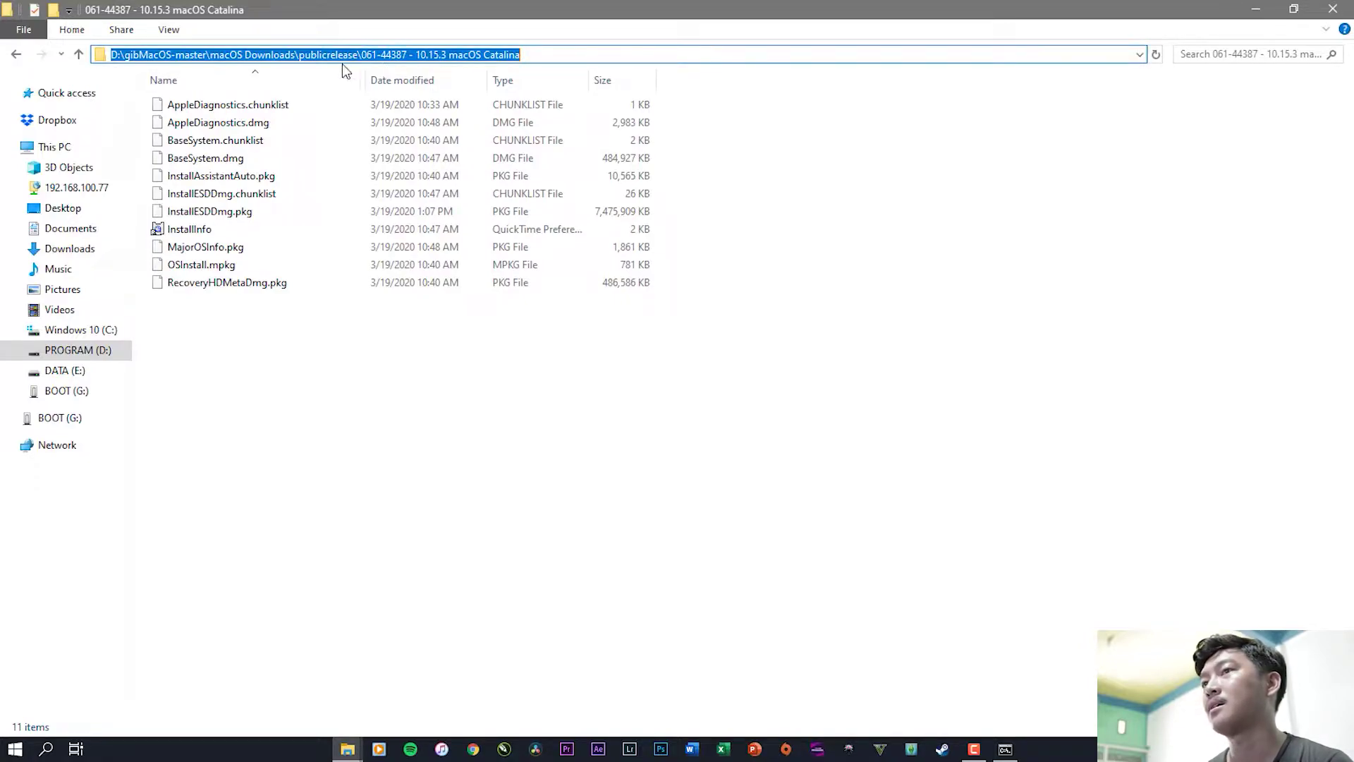
{"action": "right_click", "coordinate": [413, 57]}
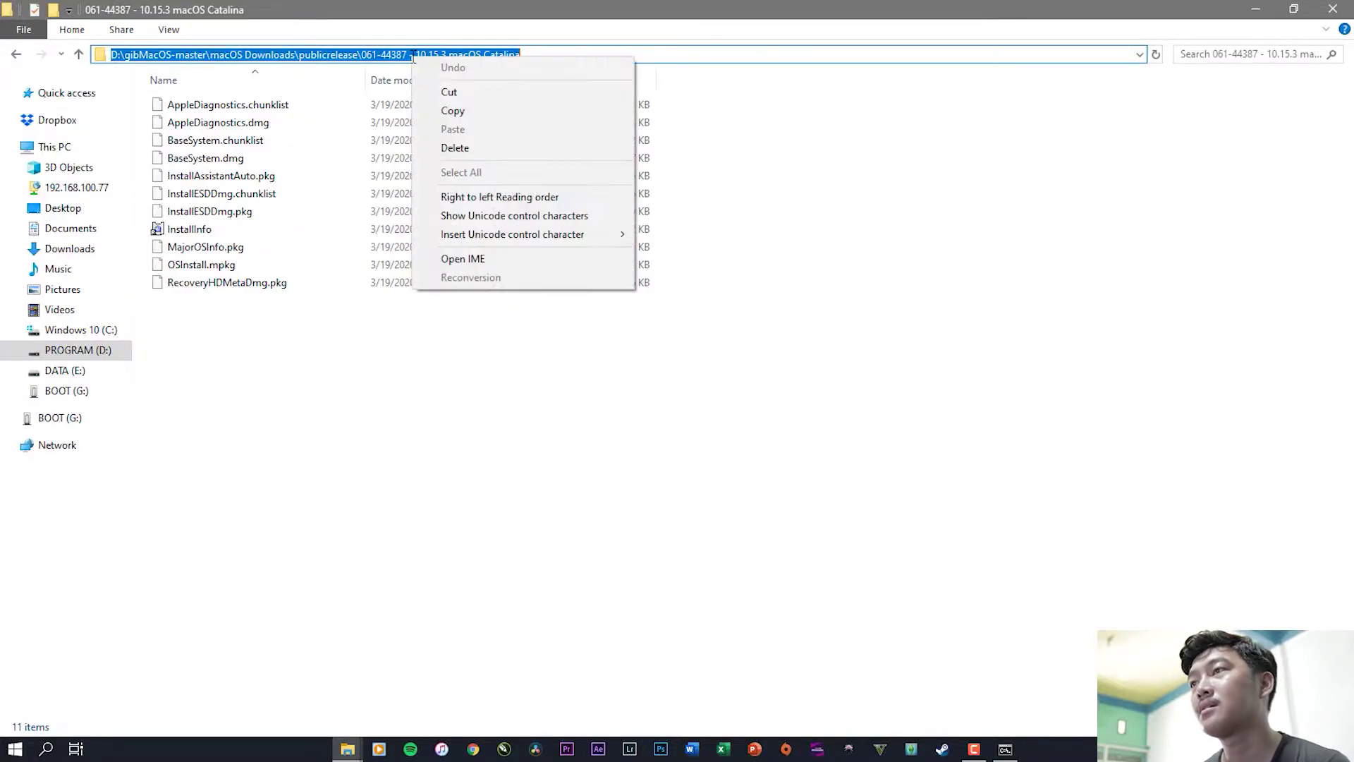
{"action": "left_click", "coordinate": [444, 108]}
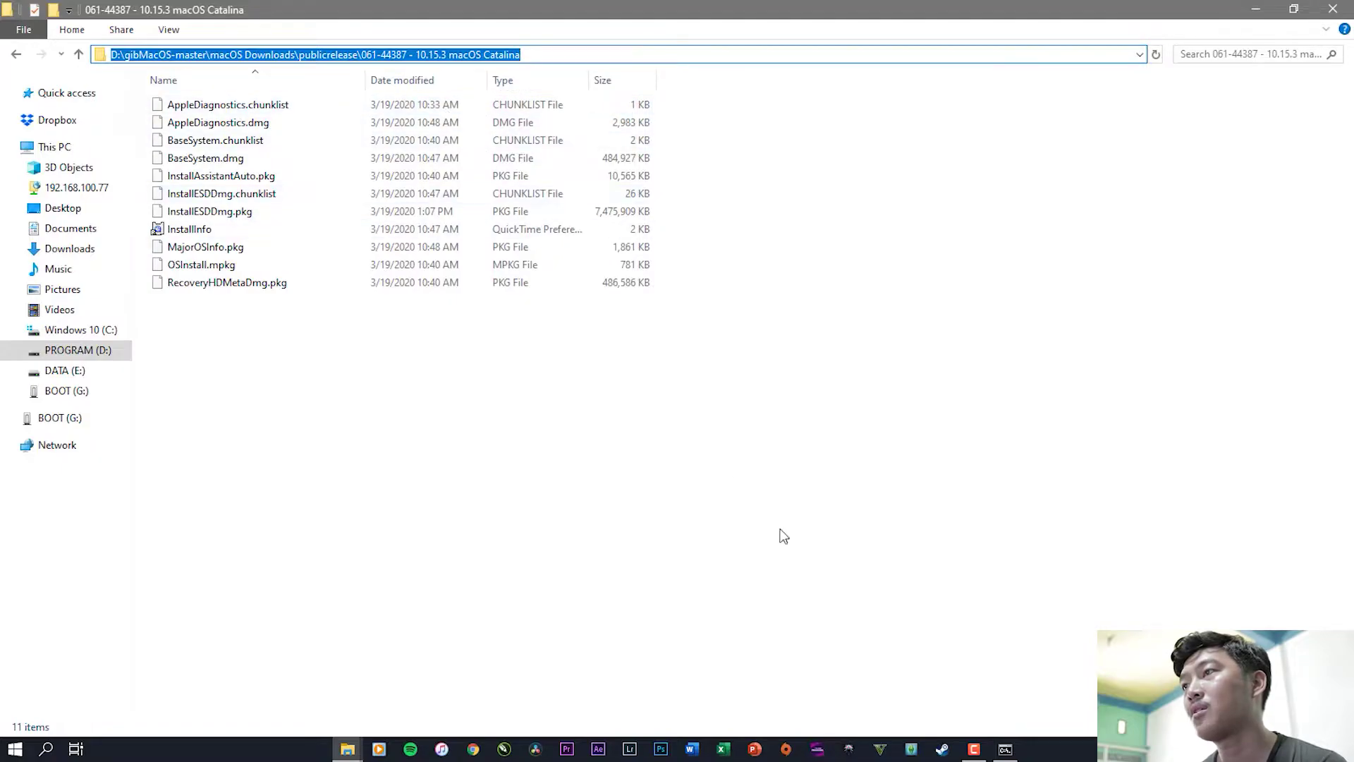
Step: Paste the copied Catalina 10.15.3 folder path as MakeInstall's recovery package path and start the extraction and OpenCore installation
{"action": "left_click", "coordinate": [1005, 749]}
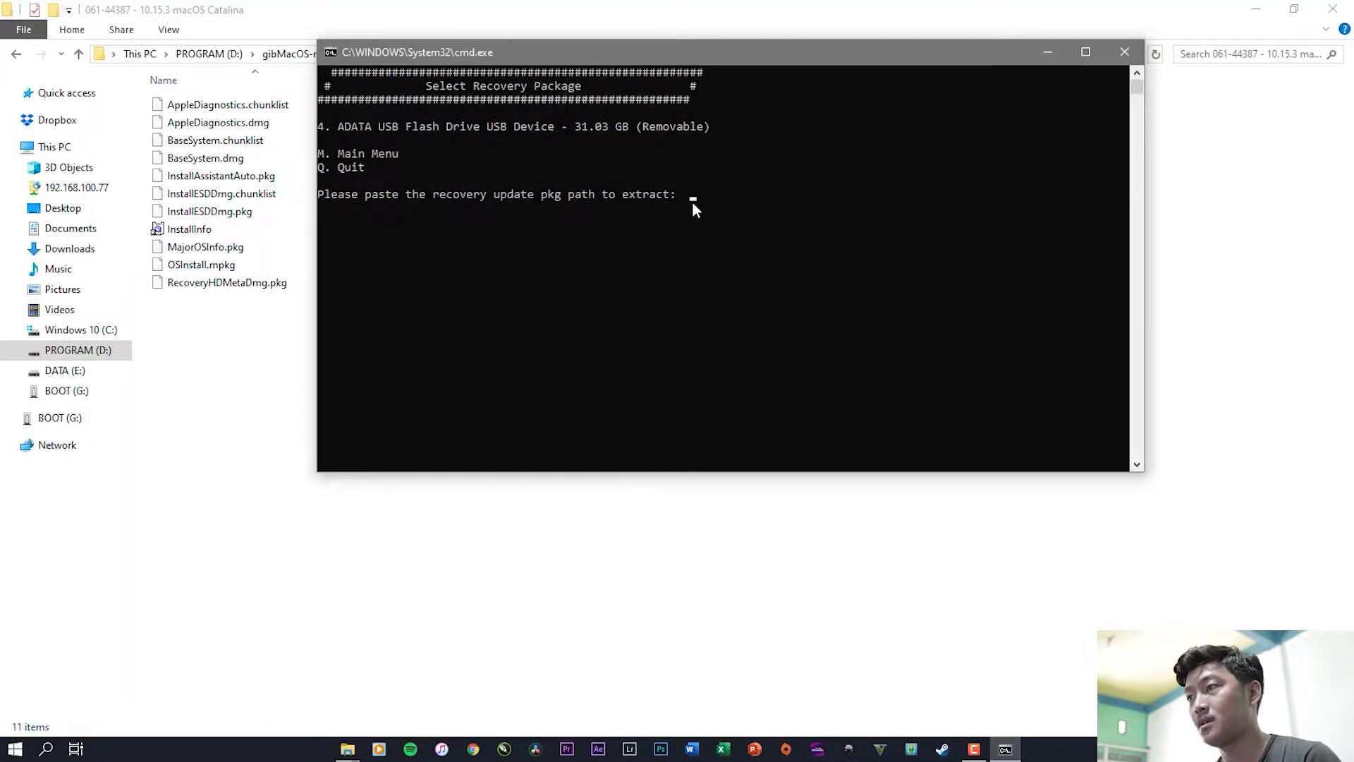
{"action": "right_click", "coordinate": [767, 219]}
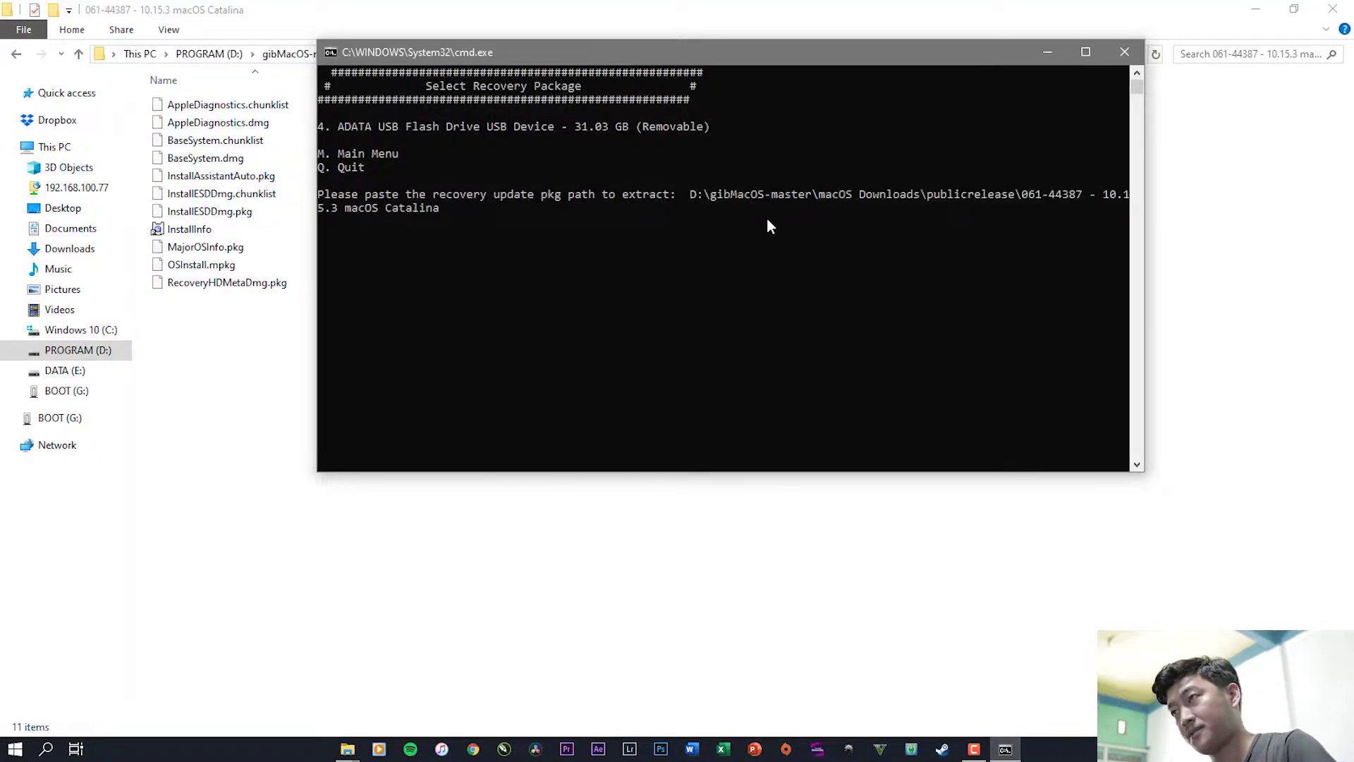
{"action": "key", "text": "Return"}
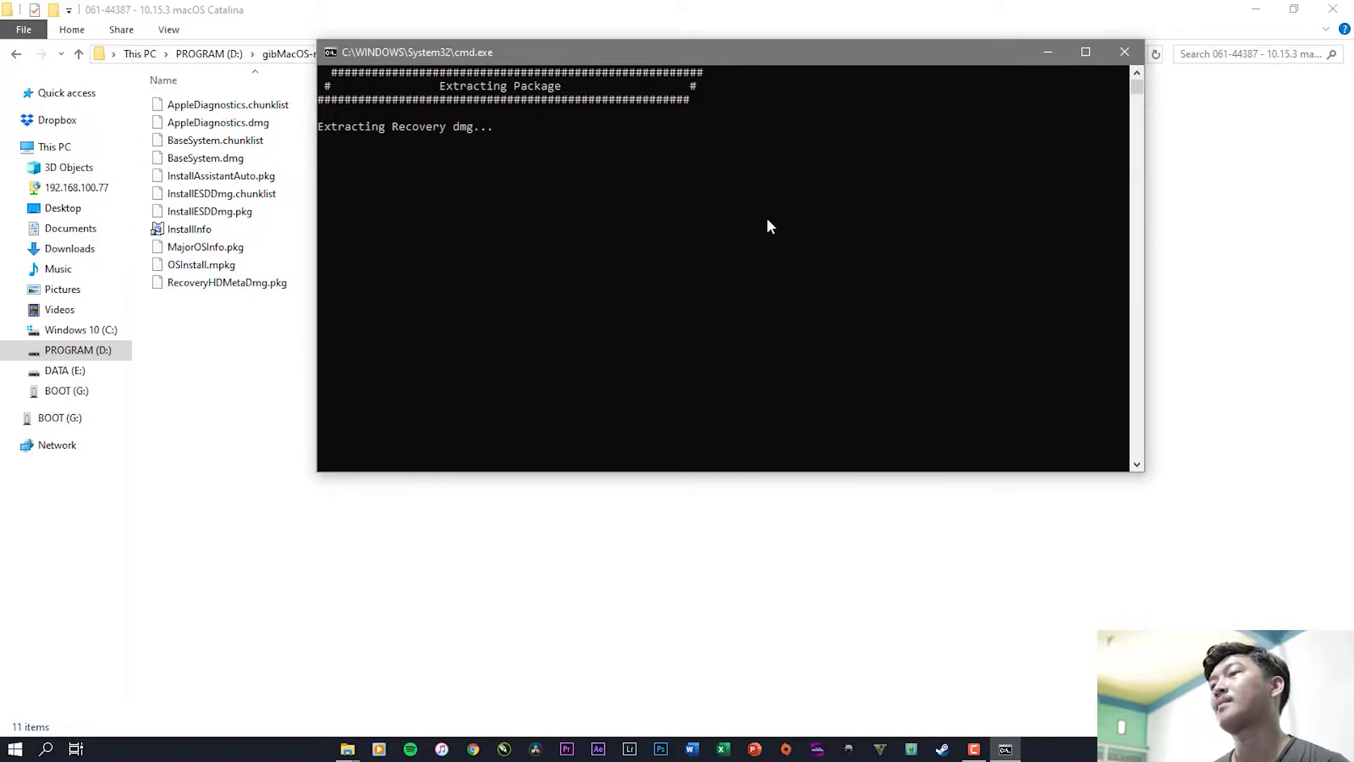
{"action": "left_click_drag", "start_coordinate": [639, 59], "coordinate": [656, 119]}
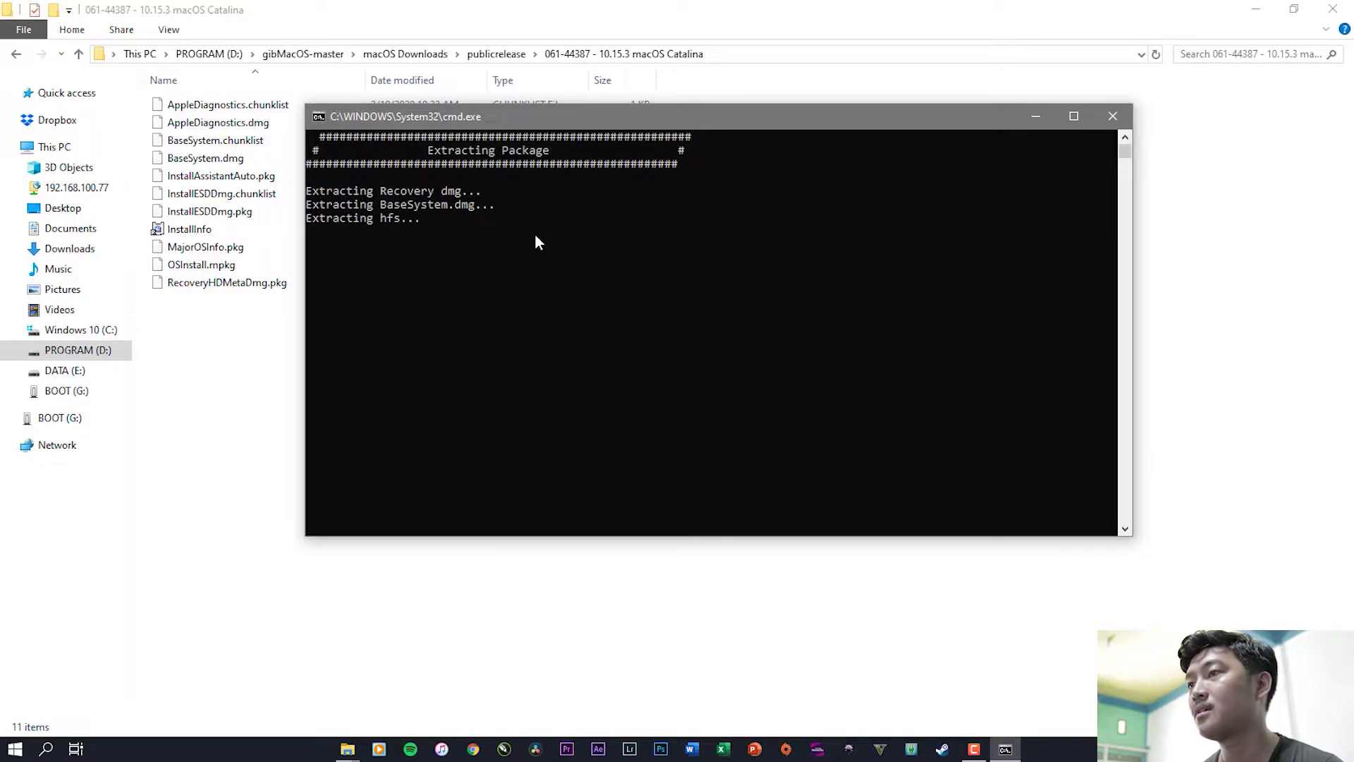
{"action": "mouse_move", "coordinate": [683, 118]}
{"action": "left_mouse_down"}
{"action": "mouse_move", "coordinate": [686, 155]}
{"action": "mouse_move", "coordinate": [686, 112]}
{"action": "left_mouse_up"}
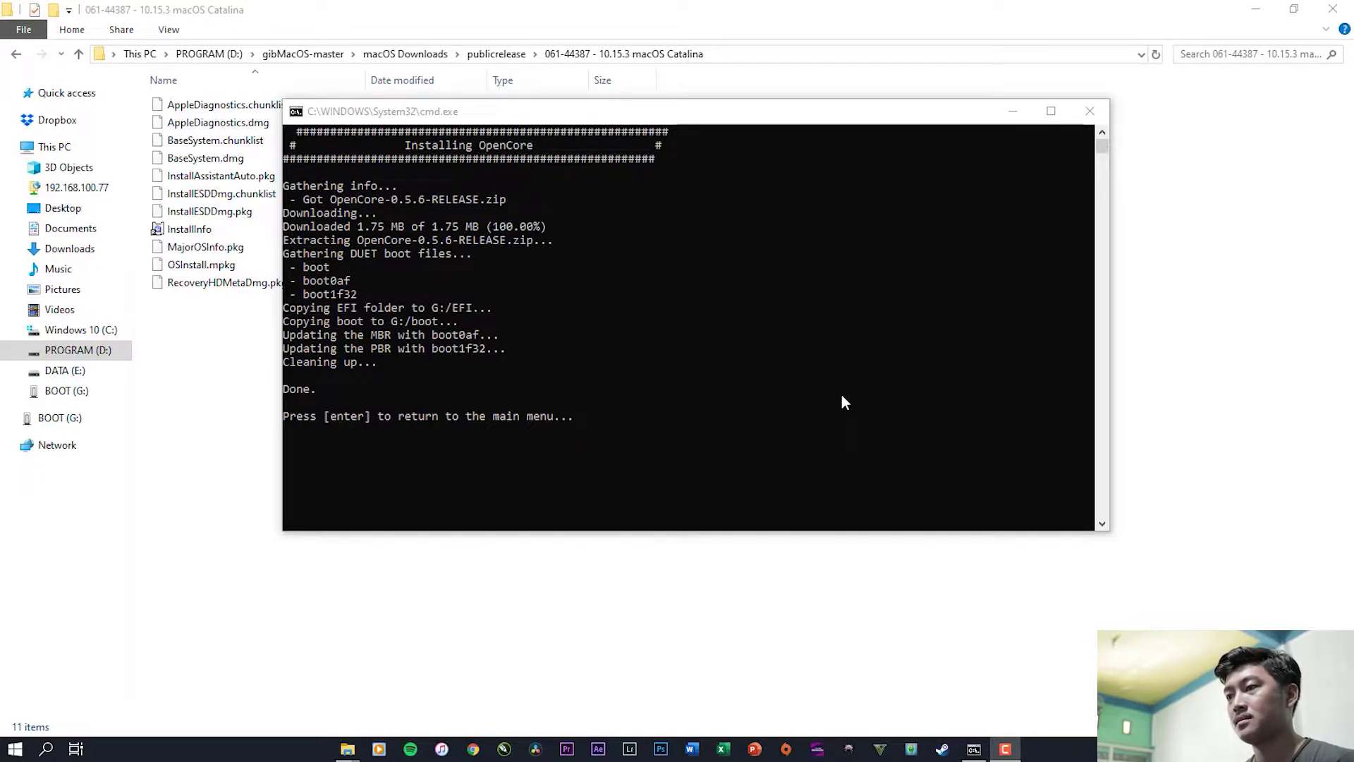
Step: Return to MakeInstall's main menu and quit it with q
{"action": "left_click", "coordinate": [777, 429]}
{"action": "key", "text": "Return"}
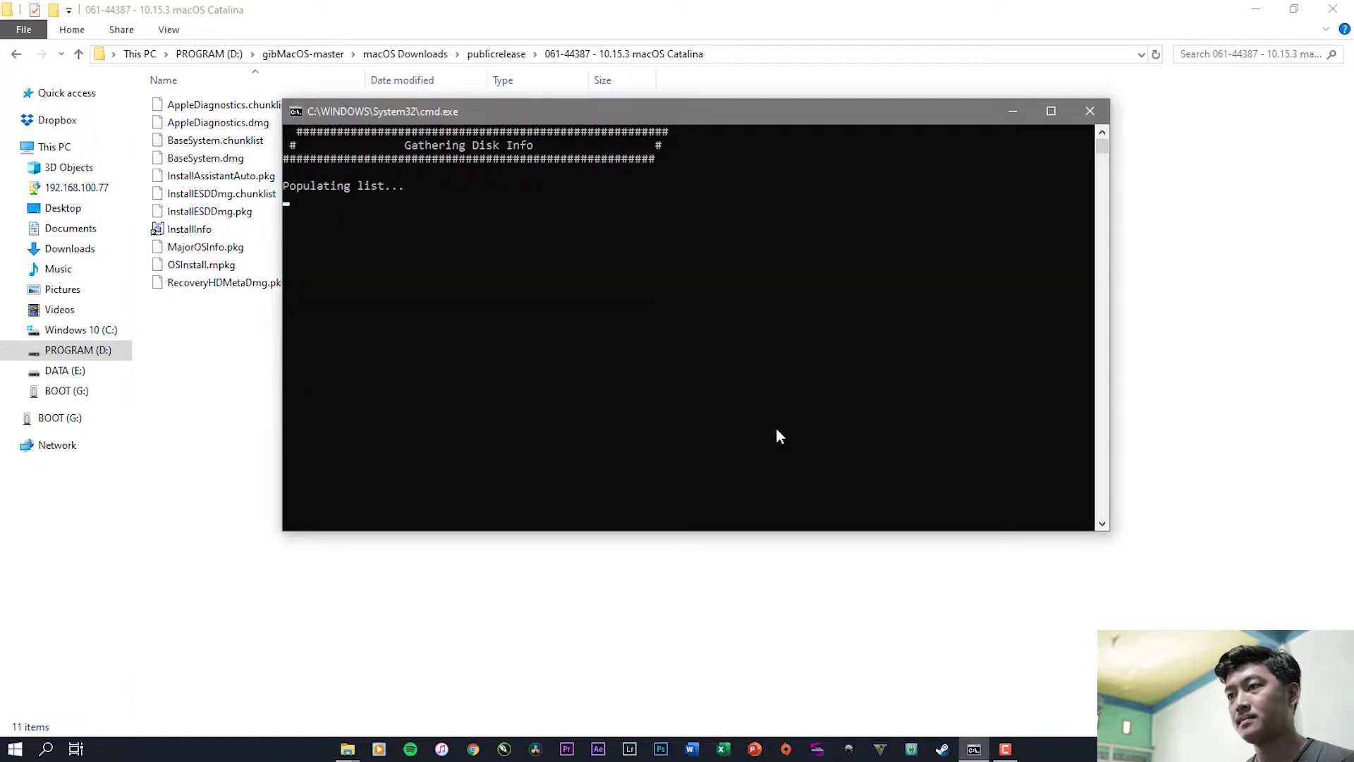
{"action": "type", "text": "q"}
{"action": "key", "text": "Return"}
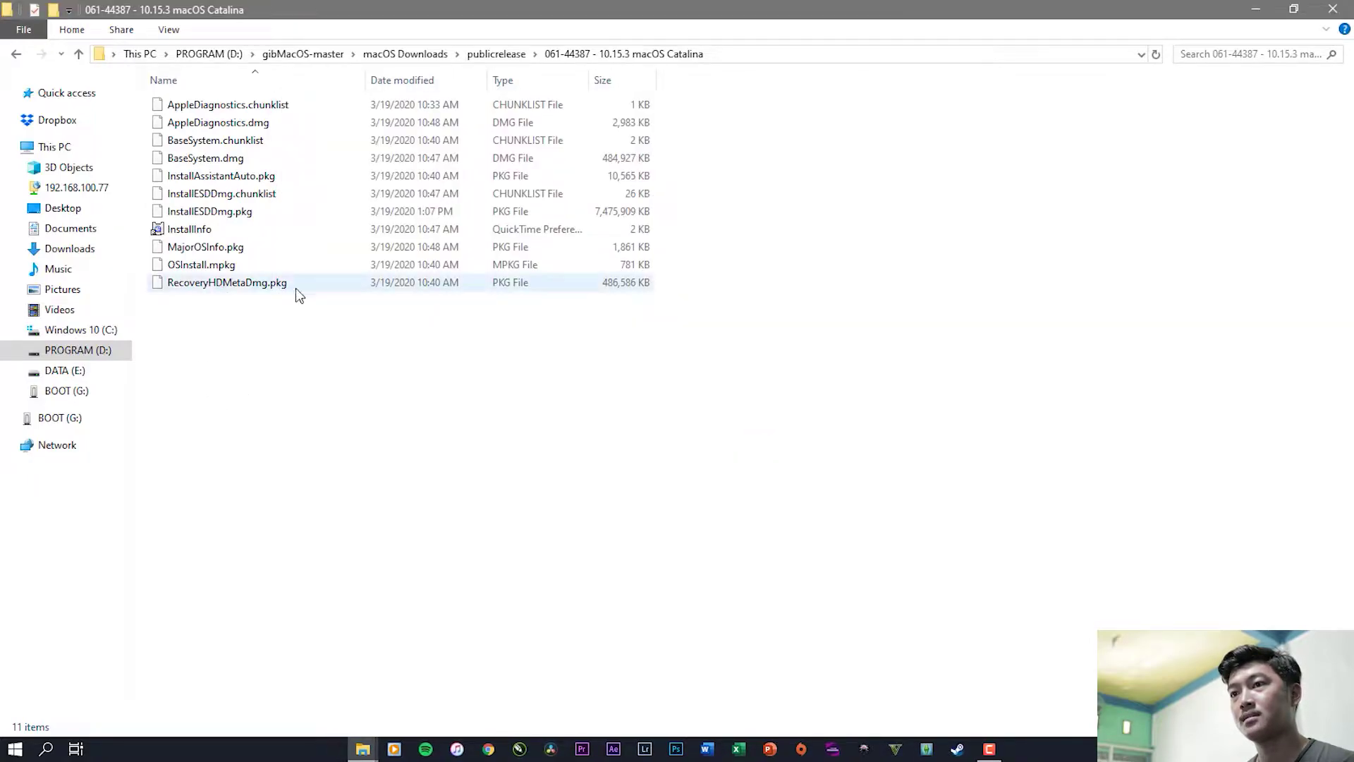
Step: On the BOOT (G:) drive, examine the ACPI, Drivers, Kexts and Tools folders inside EFI\OC, and return to the drive's root
{"action": "left_click", "coordinate": [97, 390]}
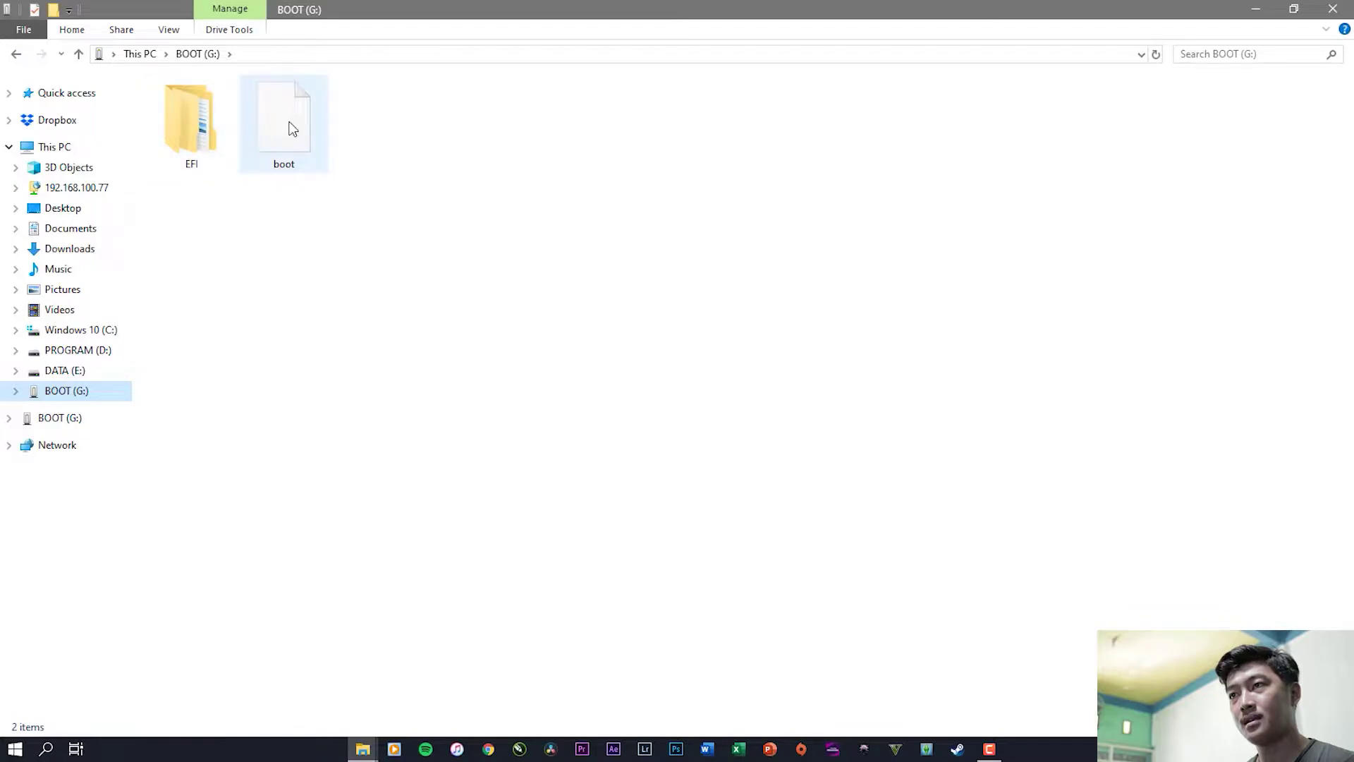
{"action": "mouse_move", "coordinate": [198, 149]}
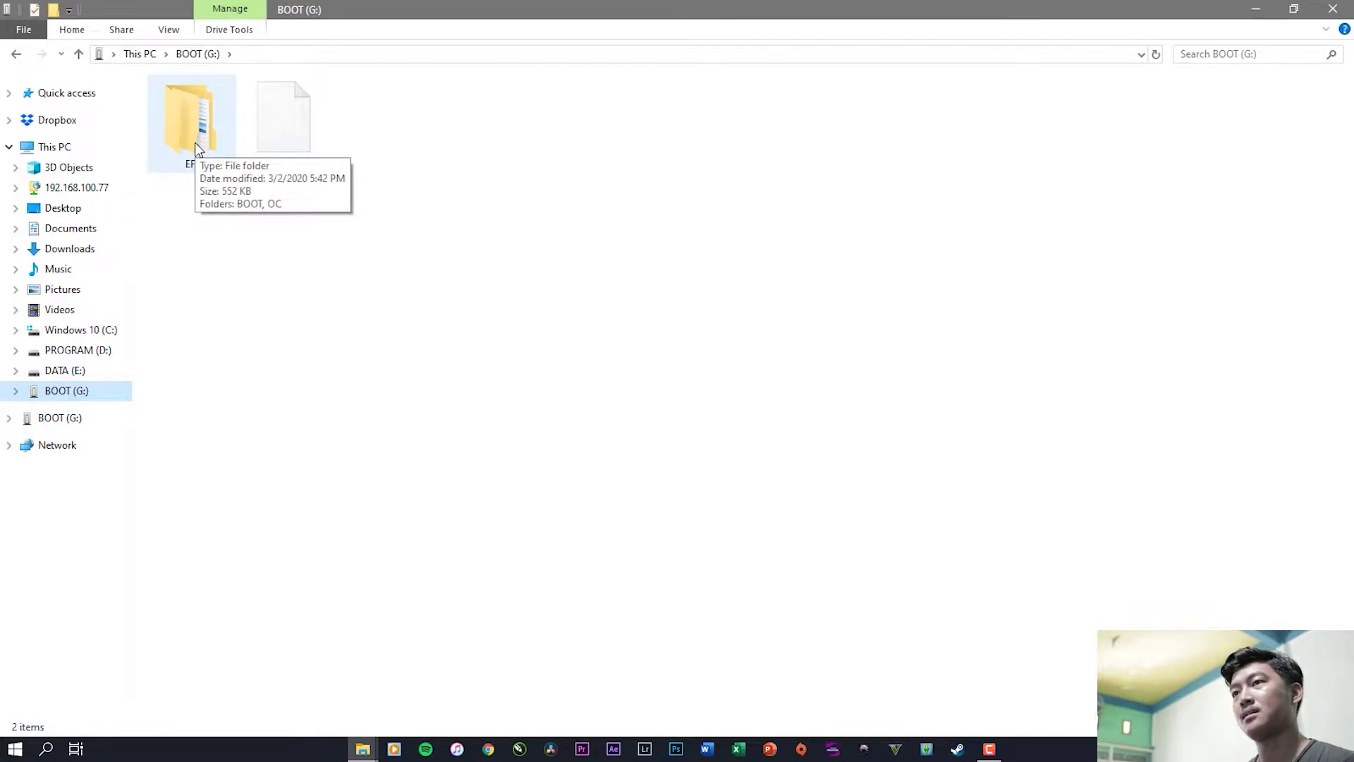
{"action": "double_click", "coordinate": [198, 148]}
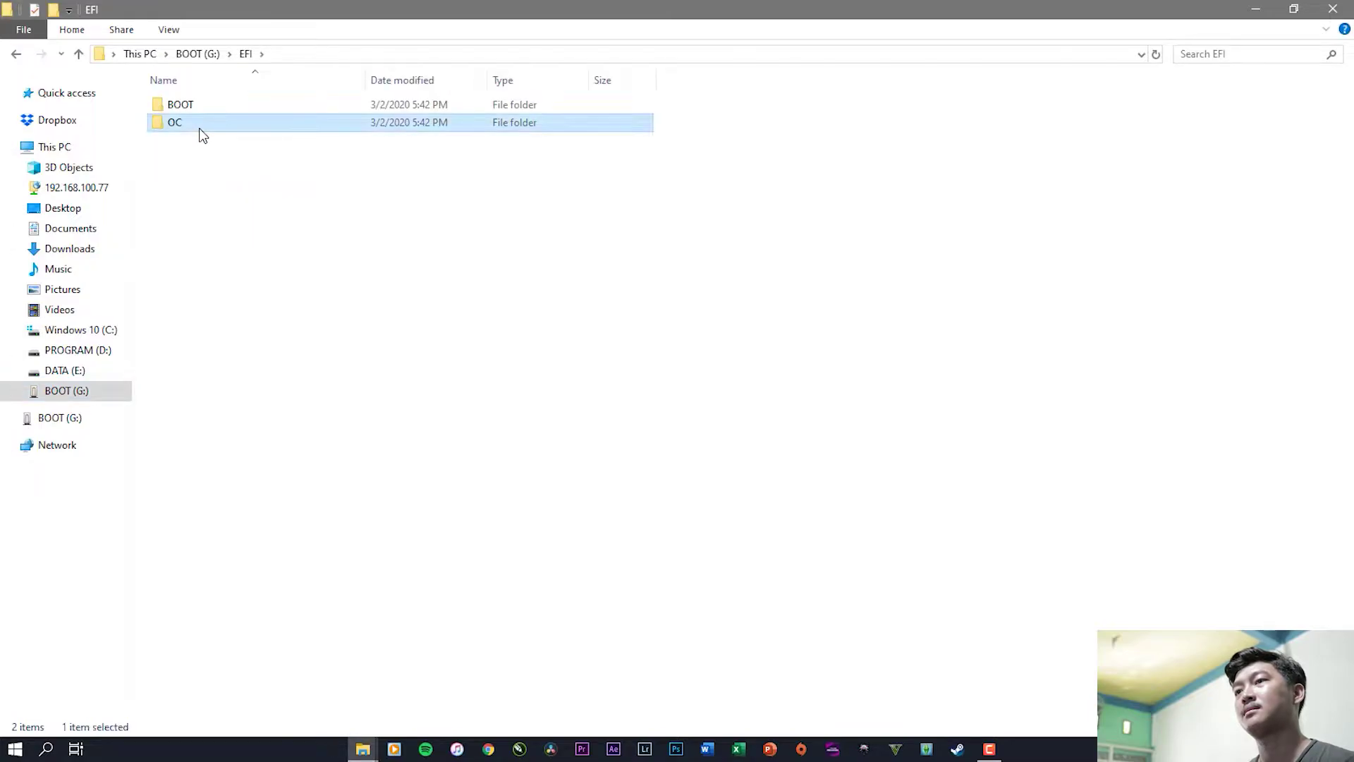
{"action": "double_click", "coordinate": [200, 127]}
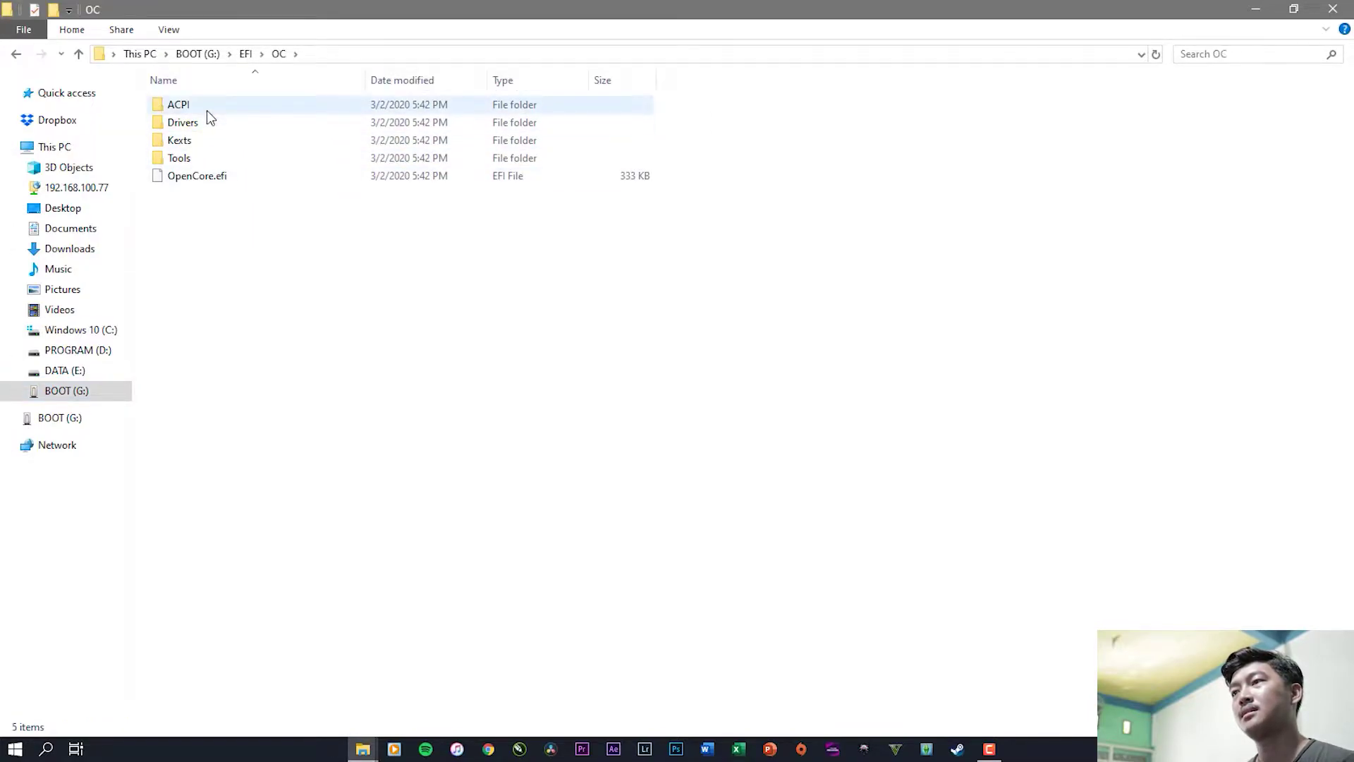
{"action": "double_click", "coordinate": [206, 110]}
{"action": "left_click", "coordinate": [17, 54]}
{"action": "double_click", "coordinate": [184, 122]}
{"action": "left_click", "coordinate": [18, 54]}
{"action": "double_click", "coordinate": [170, 139]}
{"action": "left_click", "coordinate": [16, 54]}
{"action": "double_click", "coordinate": [176, 156]}
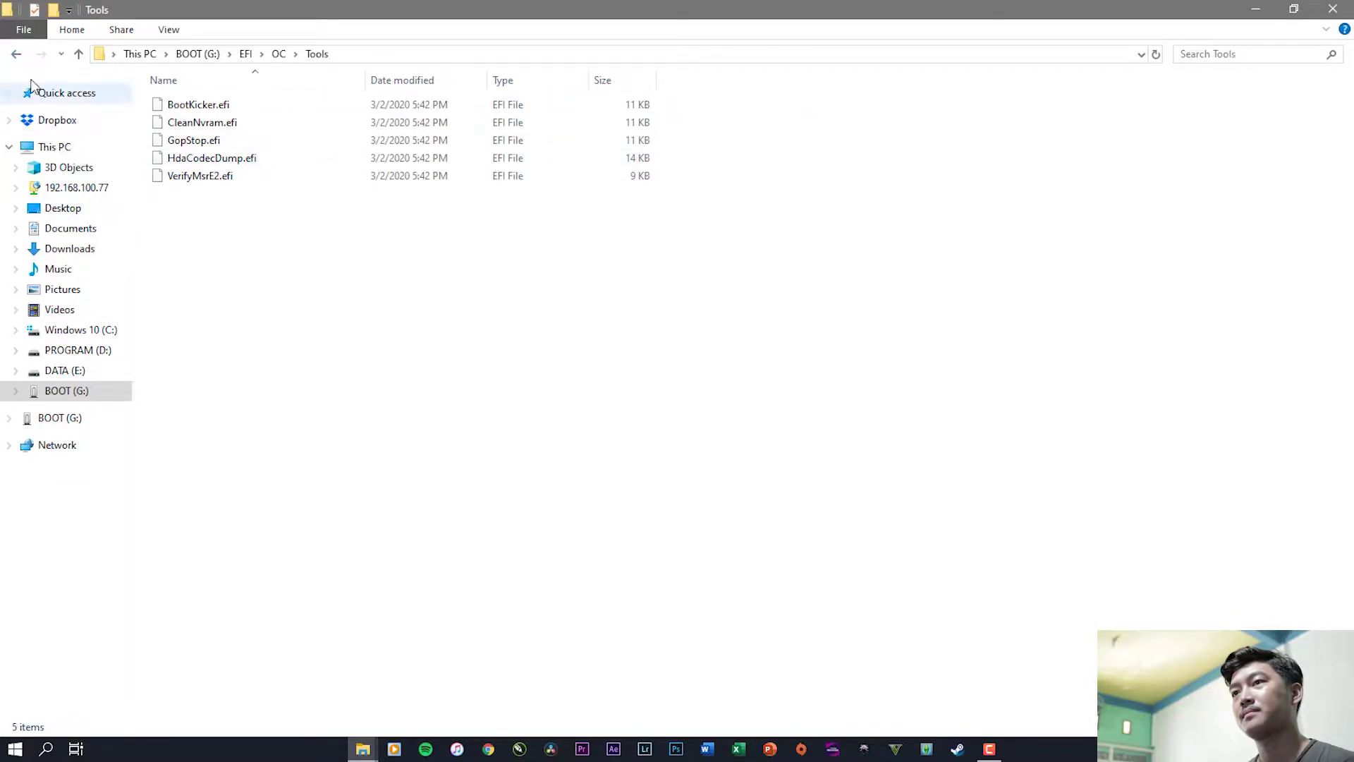
{"action": "left_click", "coordinate": [16, 54]}
{"action": "left_click", "coordinate": [16, 54]}
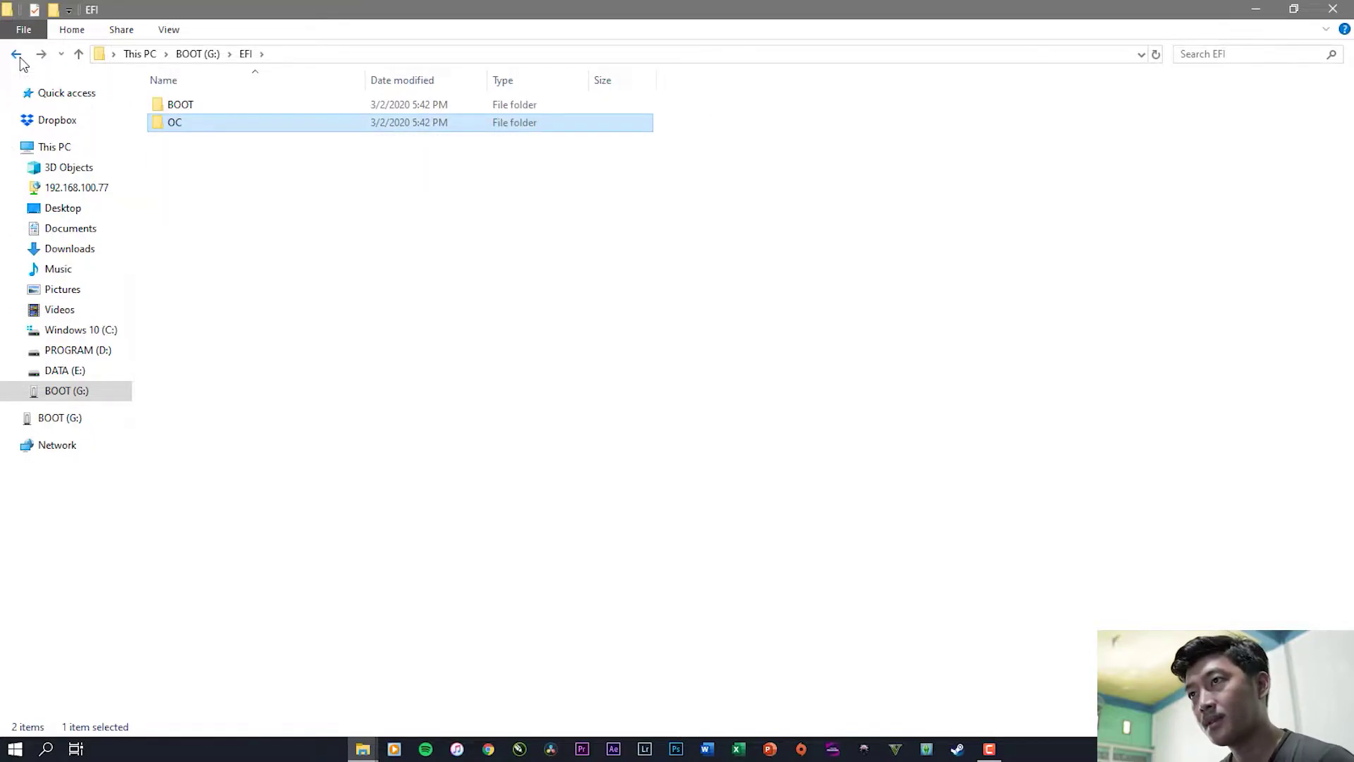
{"action": "left_click", "coordinate": [16, 55]}
Step: Permanently delete the EFI folder from the BOOT (G:) drive
{"action": "left_click", "coordinate": [244, 116]}
{"action": "left_click", "coordinate": [202, 117]}
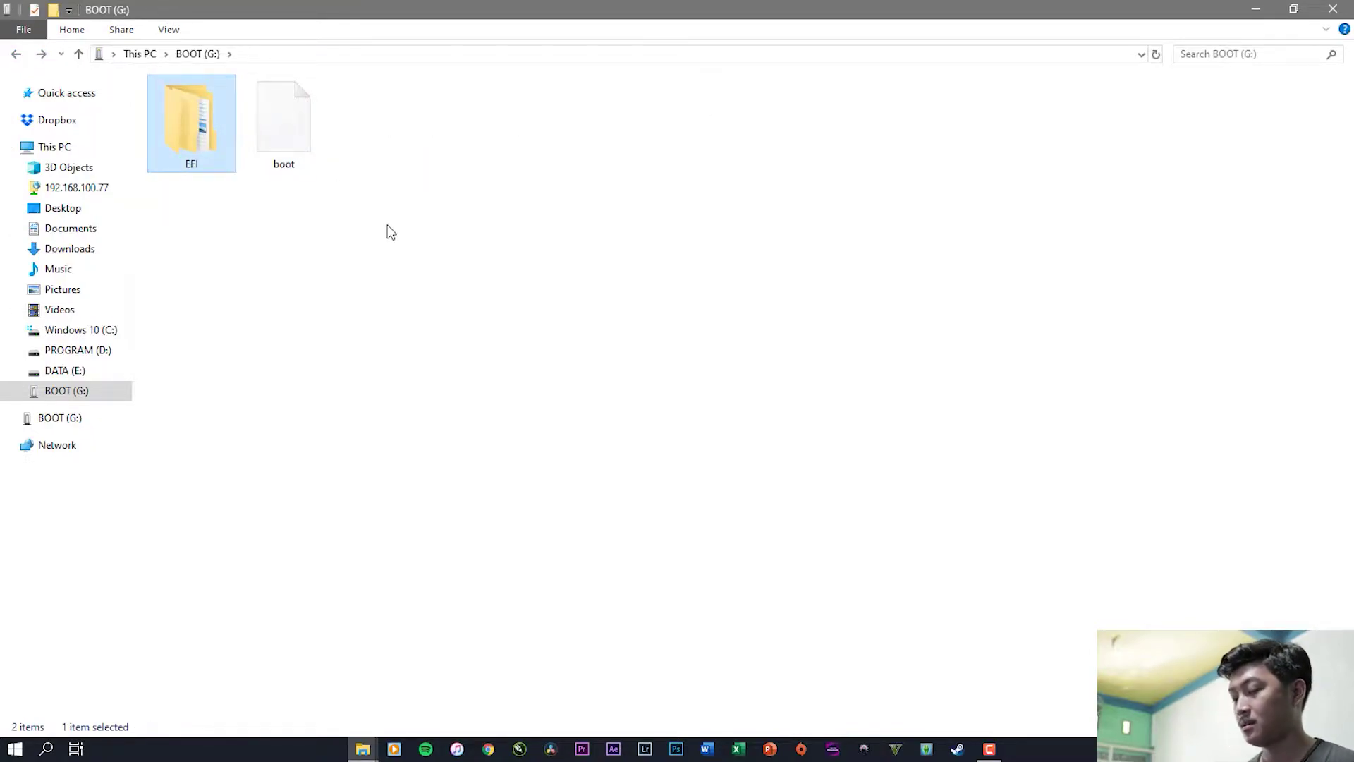
{"action": "key", "text": "shift+Delete"}
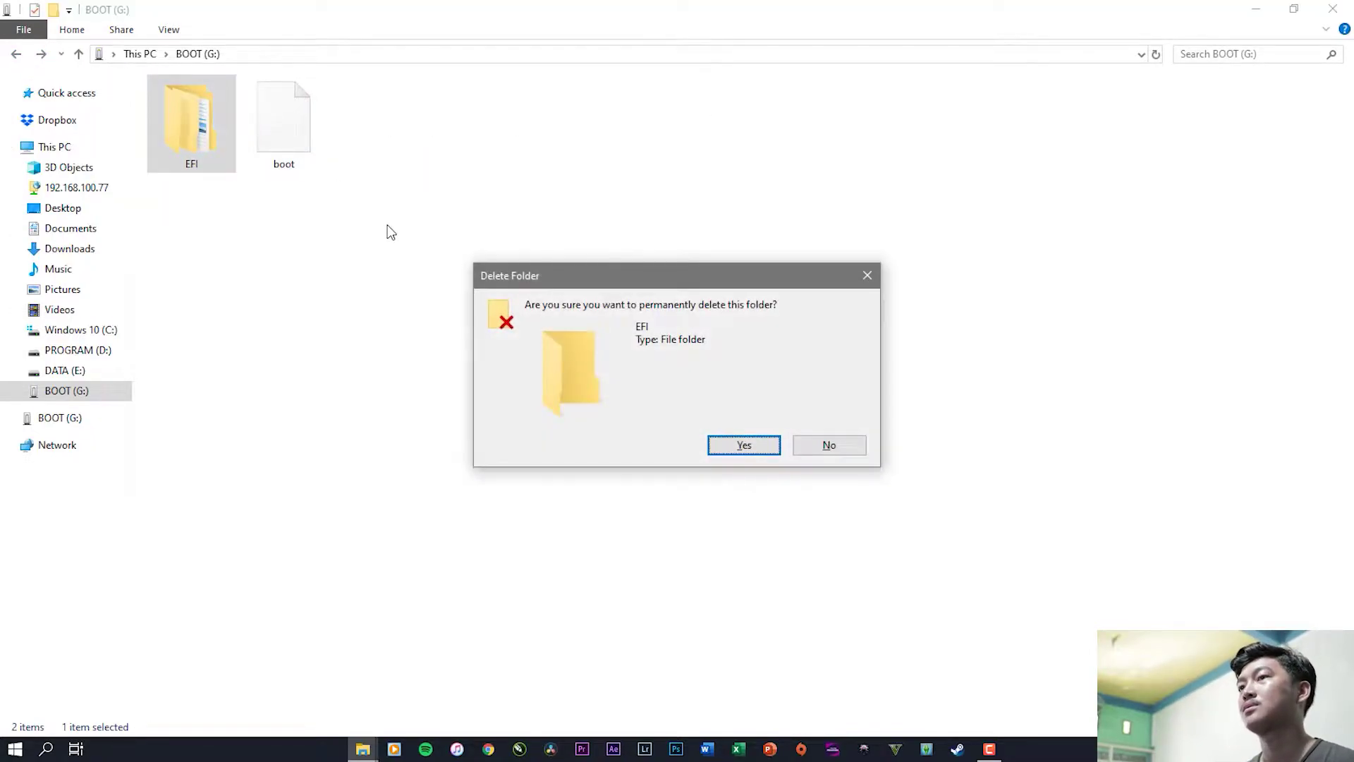
{"action": "key", "text": "Return"}
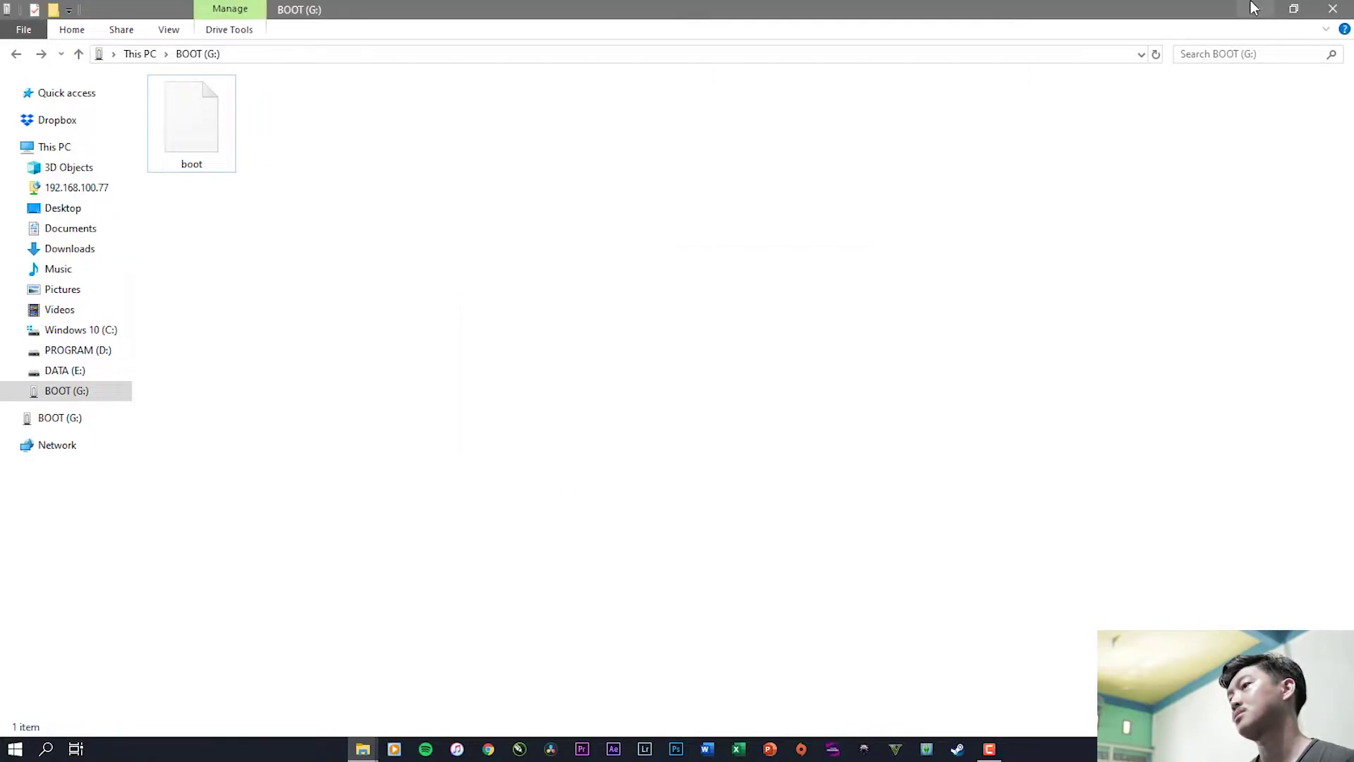
Step: Switch to the bahan hackintosh folder window and copy its EFI folder
{"action": "mouse_move", "coordinate": [366, 748]}
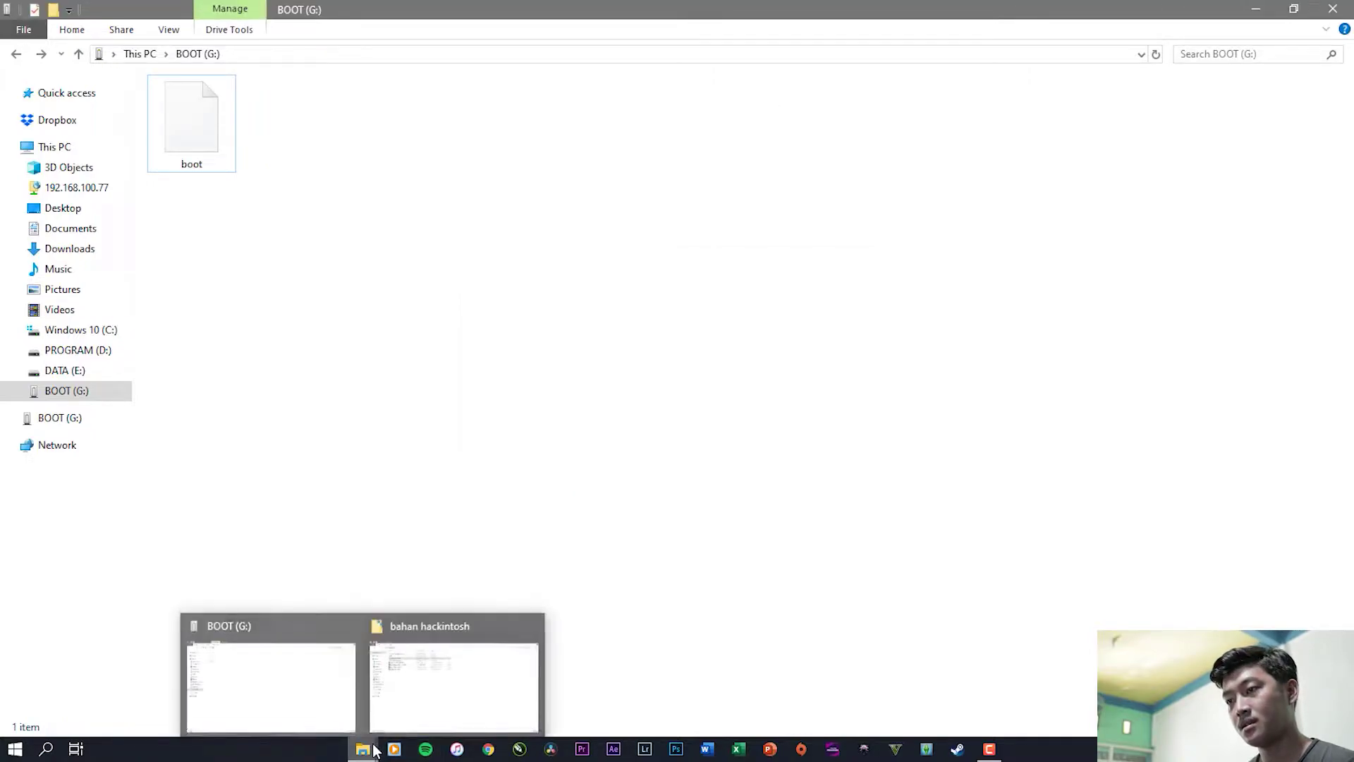
{"action": "left_click", "coordinate": [407, 695]}
{"action": "left_click", "coordinate": [207, 124]}
{"action": "right_click", "coordinate": [207, 124]}
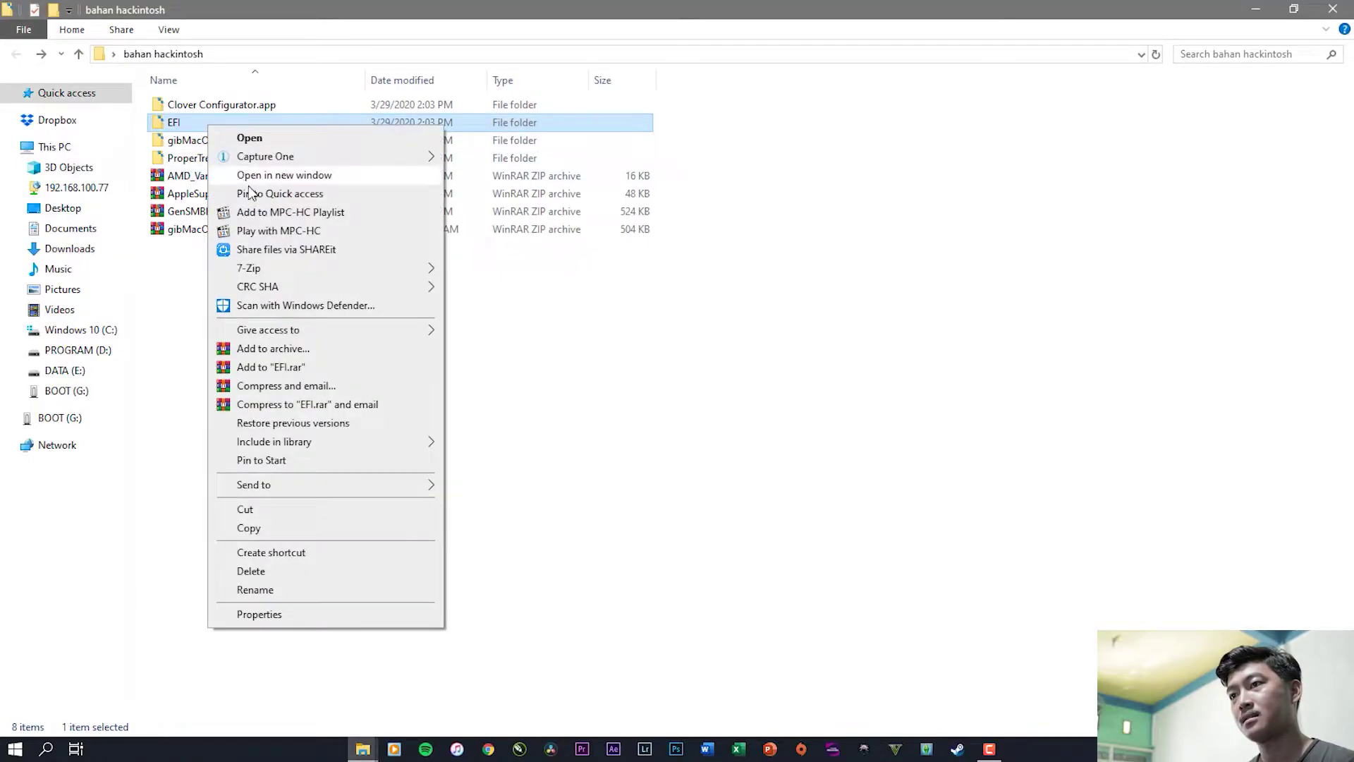
{"action": "left_click", "coordinate": [273, 531]}
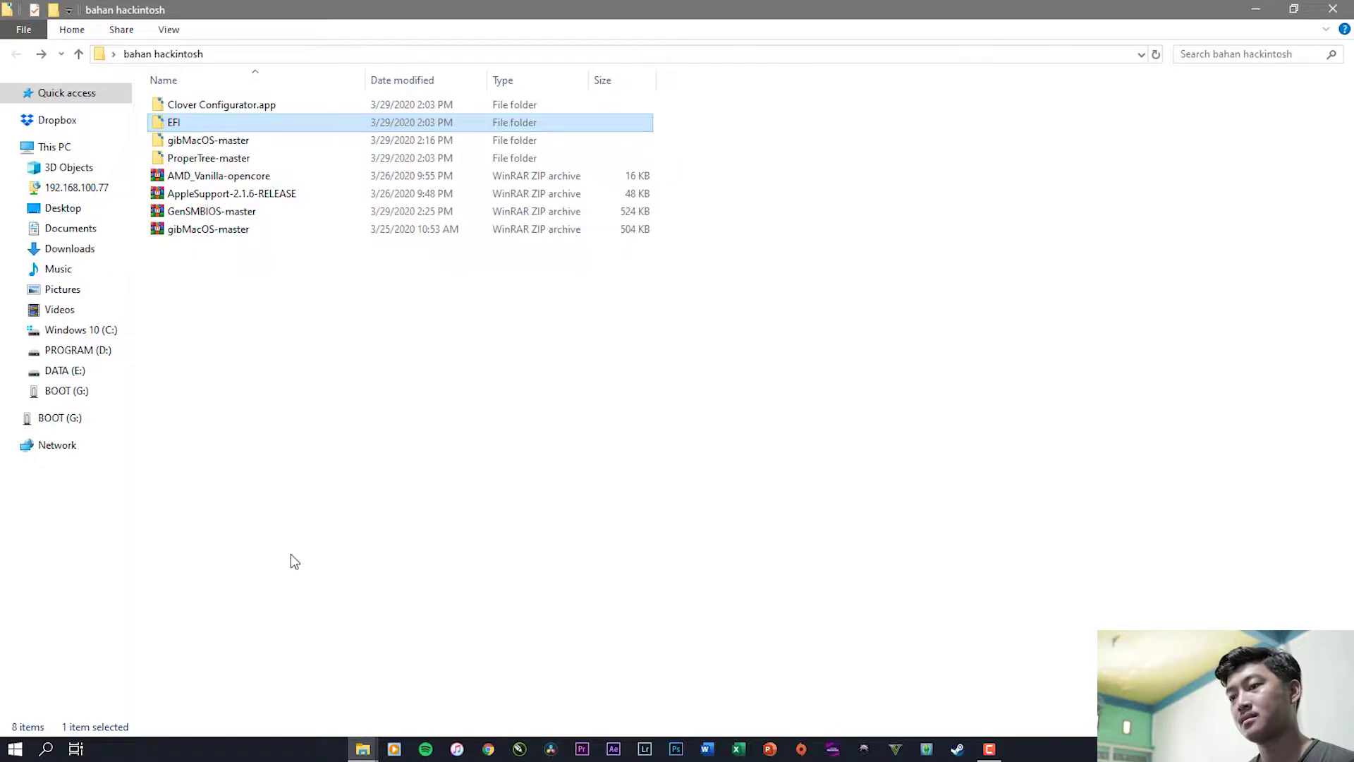
Step: Paste the copied EFI folder into the root of the BOOT (G:) drive
{"action": "mouse_move", "coordinate": [372, 744]}
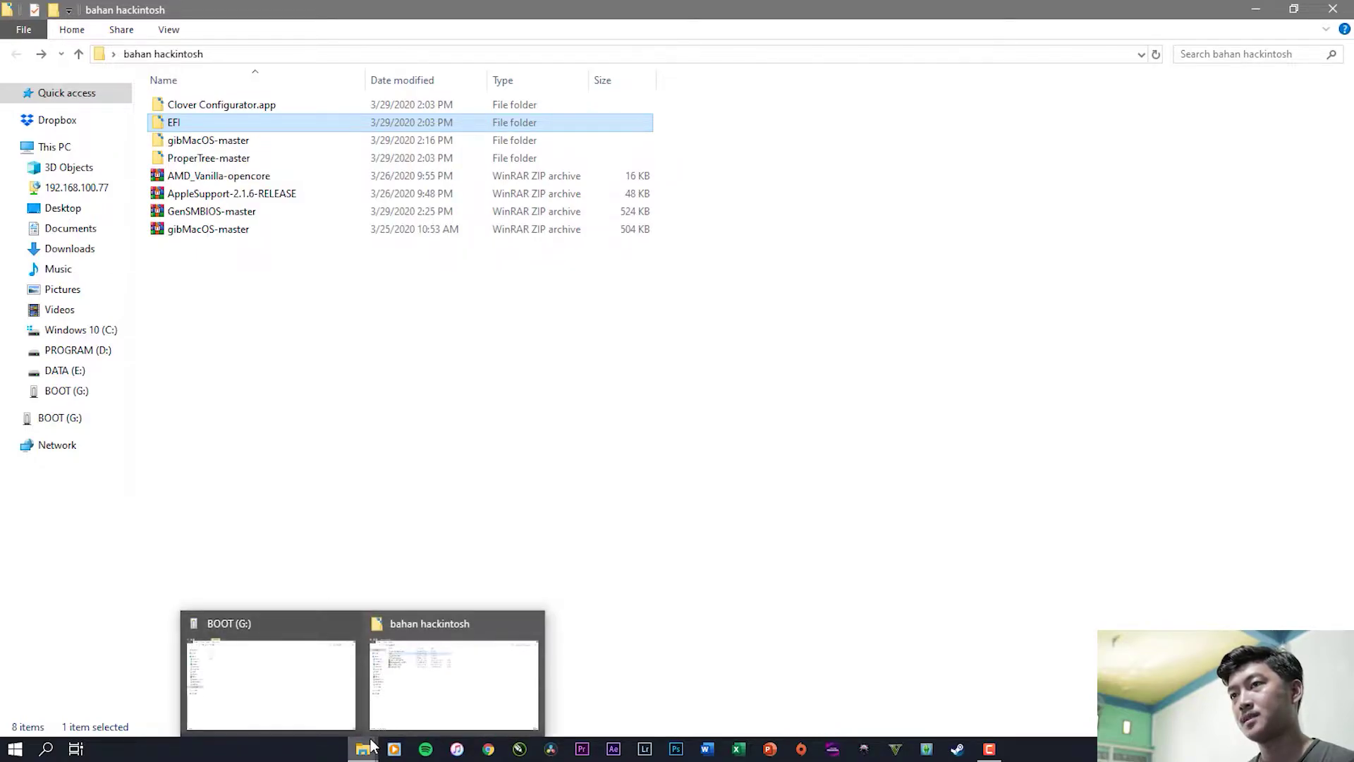
{"action": "left_click", "coordinate": [318, 674]}
{"action": "right_click", "coordinate": [459, 176]}
{"action": "left_click", "coordinate": [530, 317]}
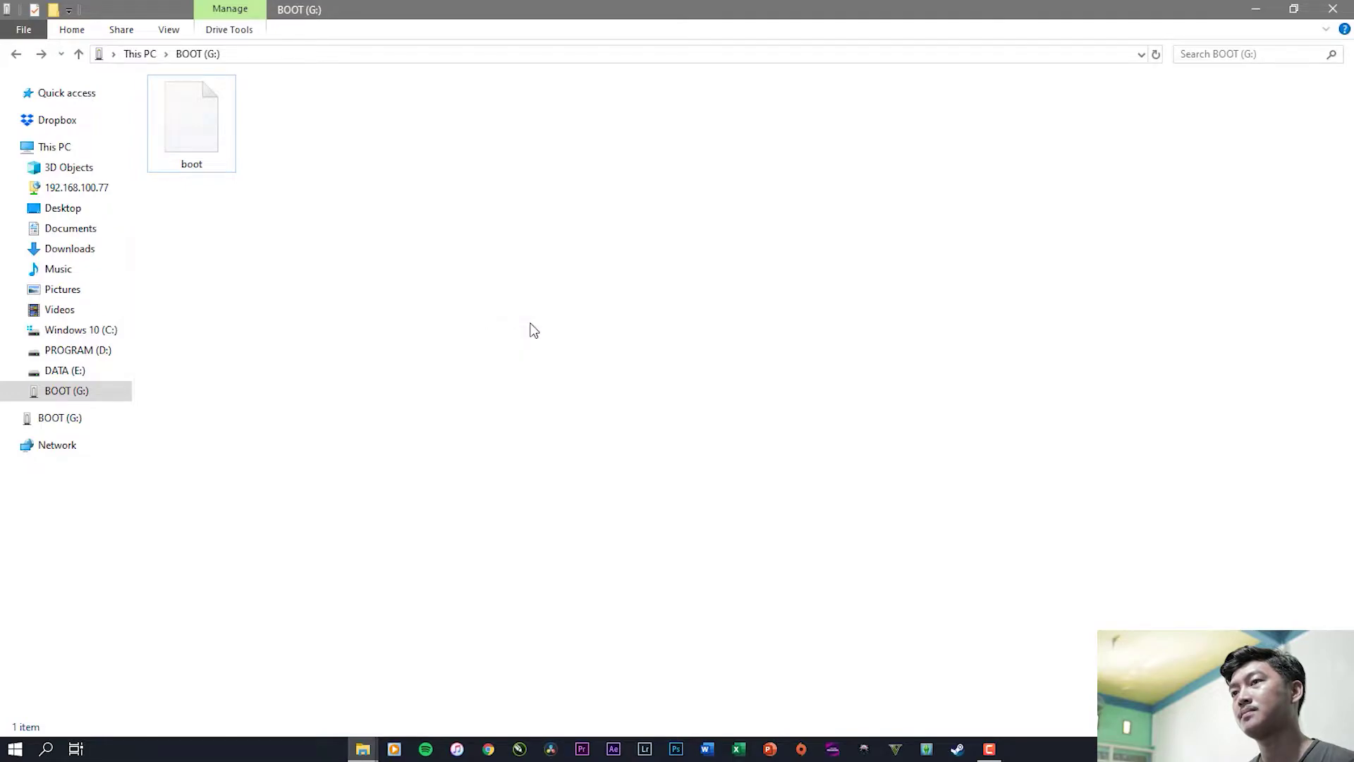
{"action": "left_click", "coordinate": [534, 331]}
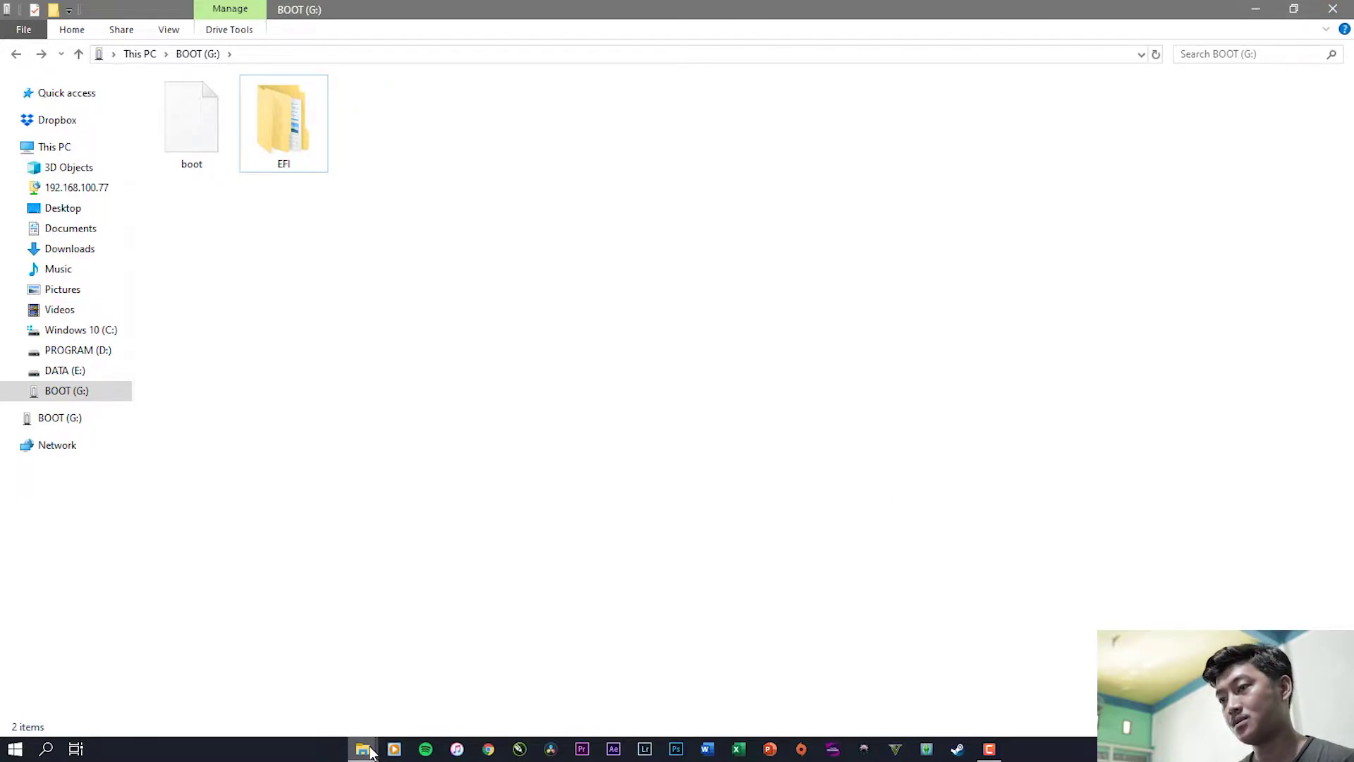
Step: Switch to Chrome, search Google for opencore and open the OpenCore Vanilla Guide
{"action": "mouse_move", "coordinate": [362, 748]}
{"action": "mouse_move", "coordinate": [414, 705]}
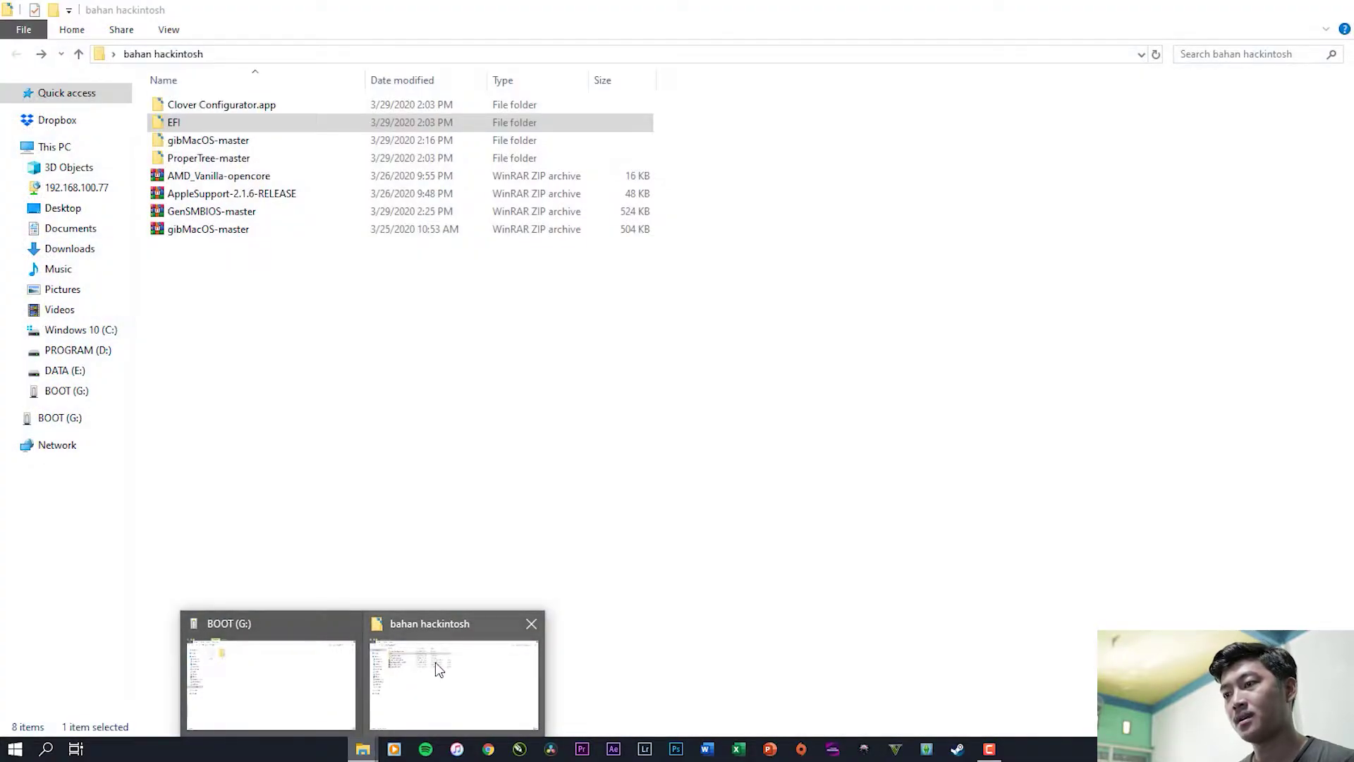
{"action": "left_click", "coordinate": [437, 668]}
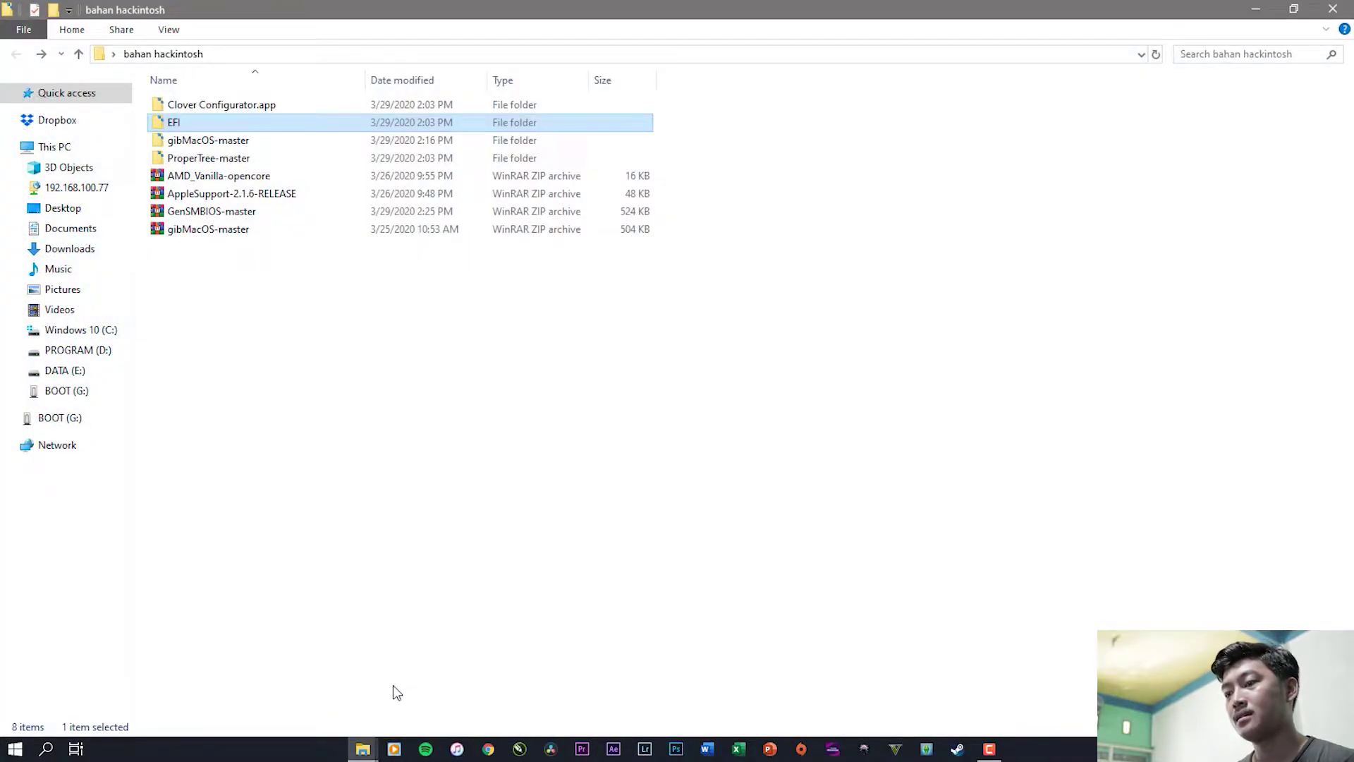
{"action": "left_click", "coordinate": [497, 746]}
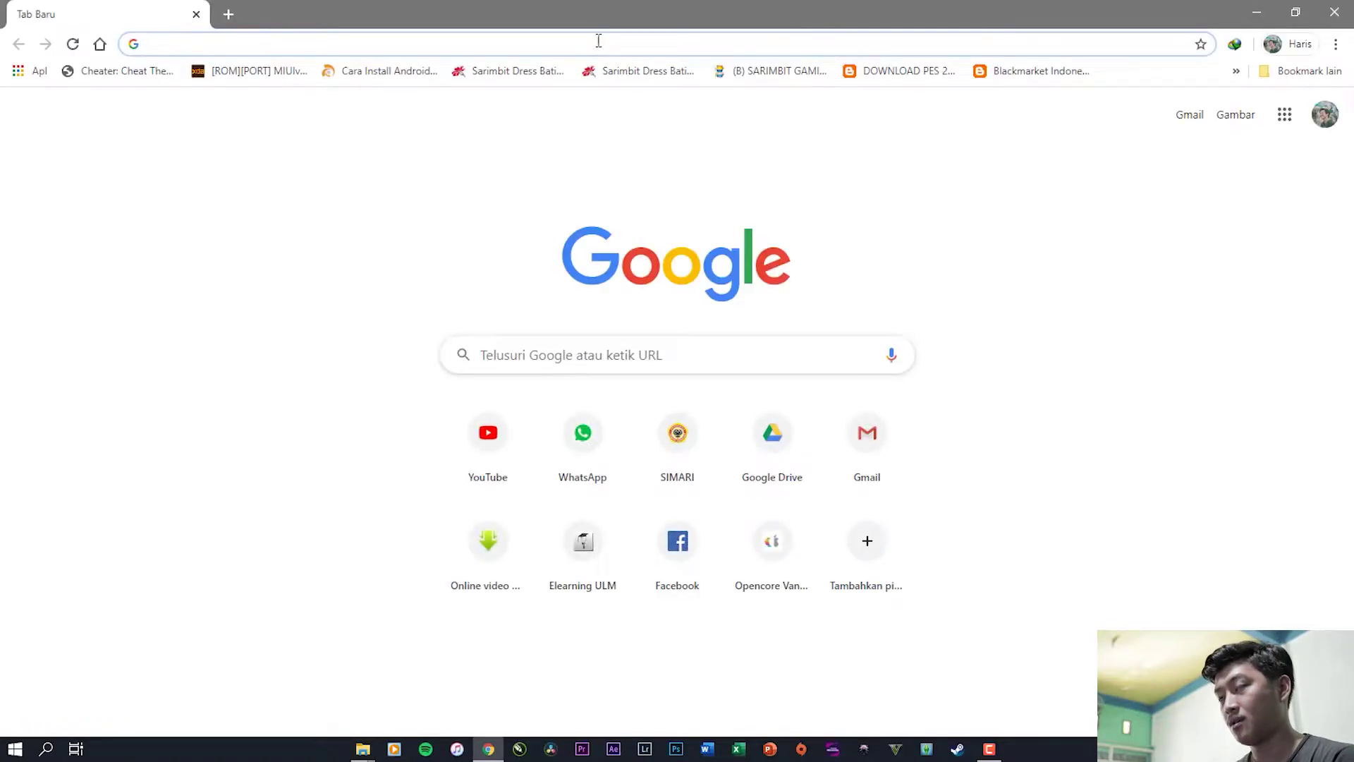
{"action": "type", "text": "open"}
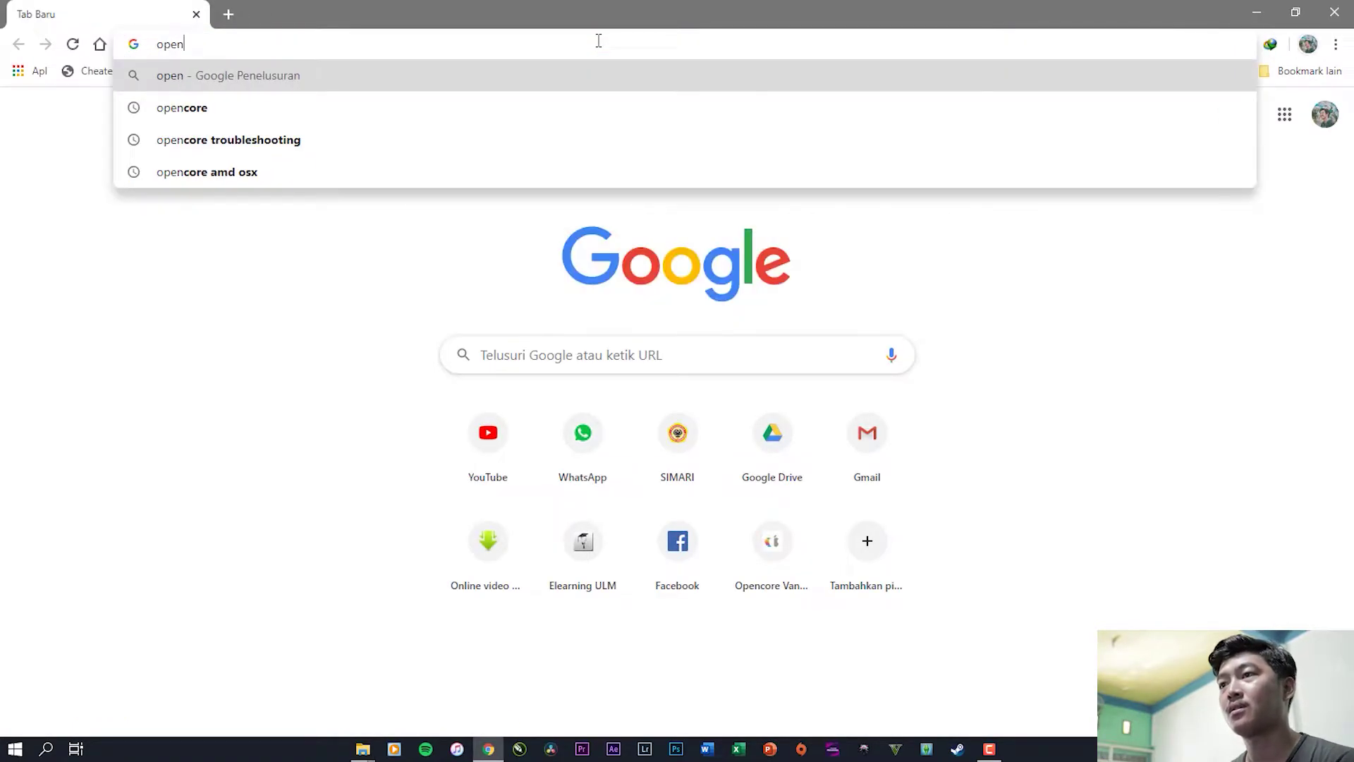
{"action": "left_click", "coordinate": [375, 106]}
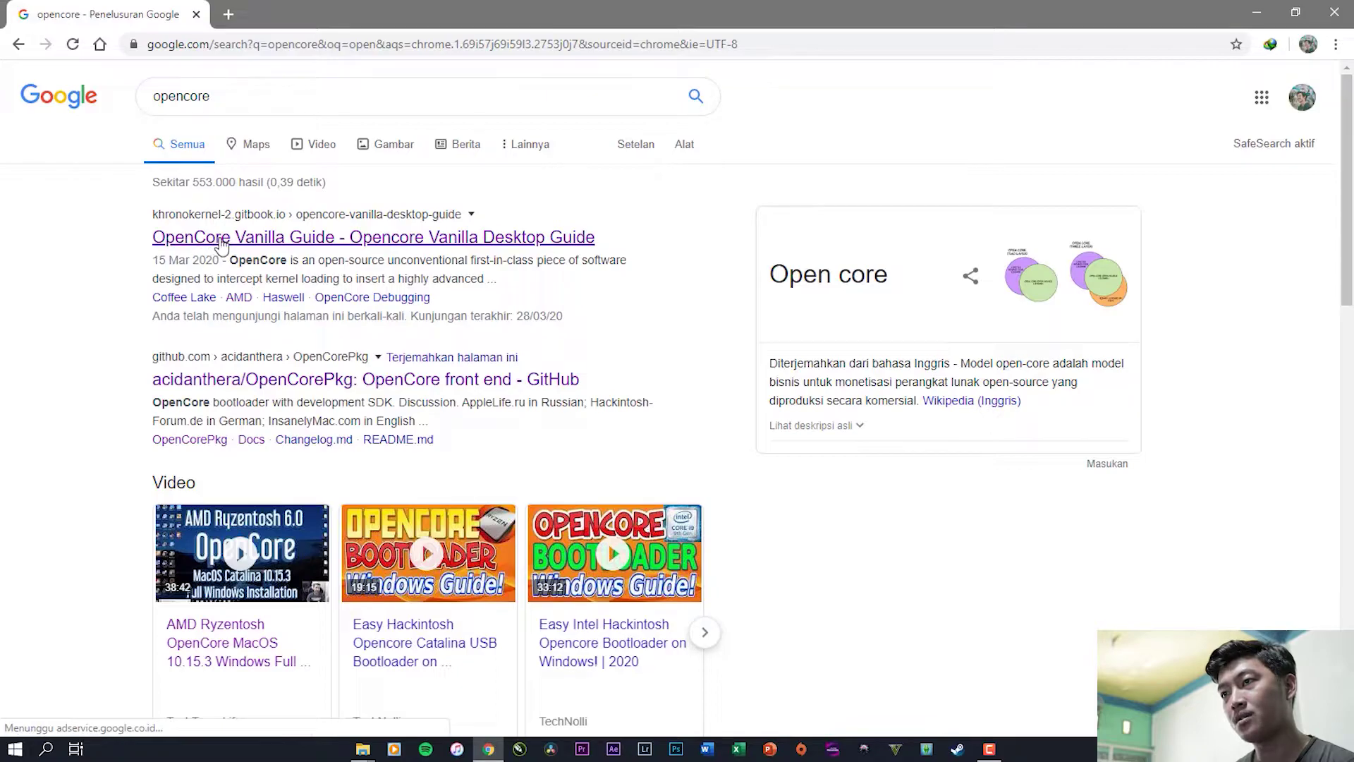
{"action": "left_click", "coordinate": [304, 250]}
{"action": "scroll", "coordinate": [637, 432], "scroll_direction": "down", "scroll_amount": 10}
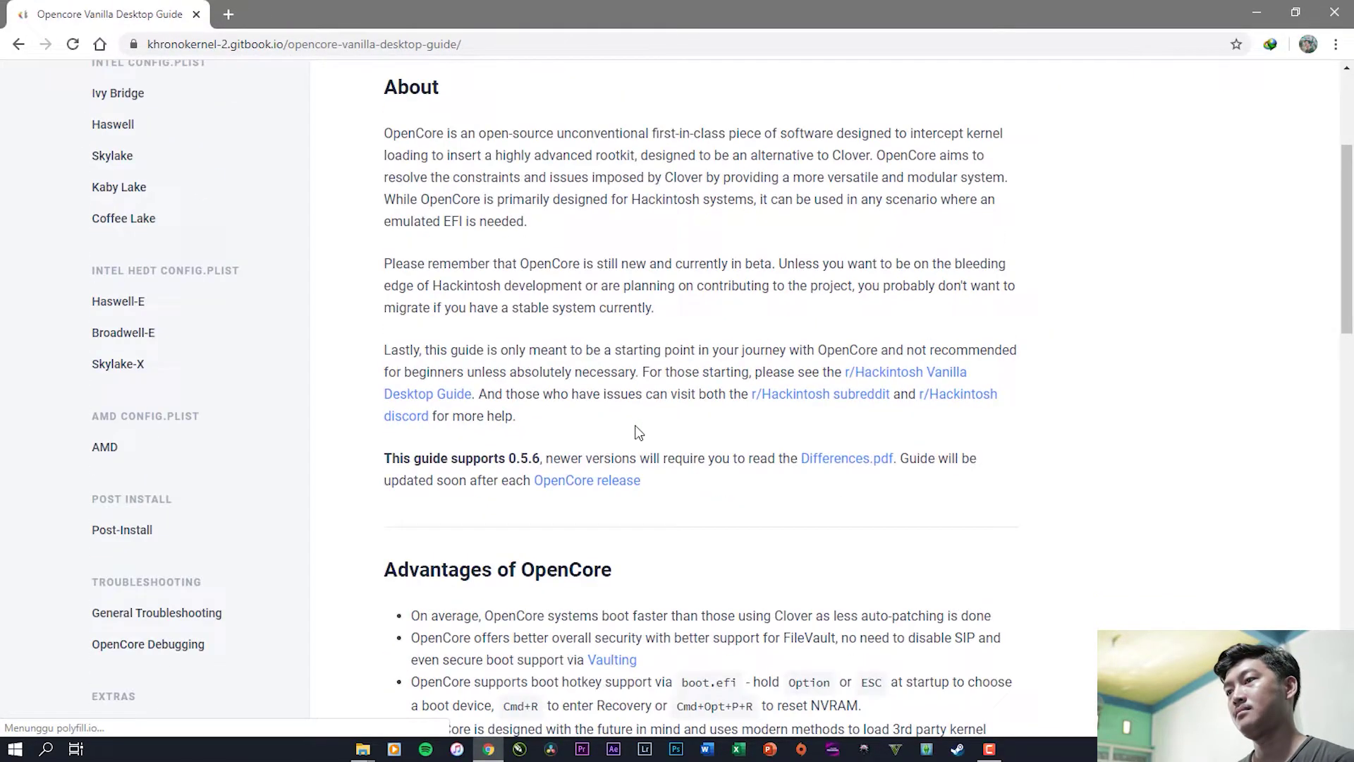
{"action": "scroll", "coordinate": [637, 432], "scroll_direction": "up", "scroll_amount": 10}
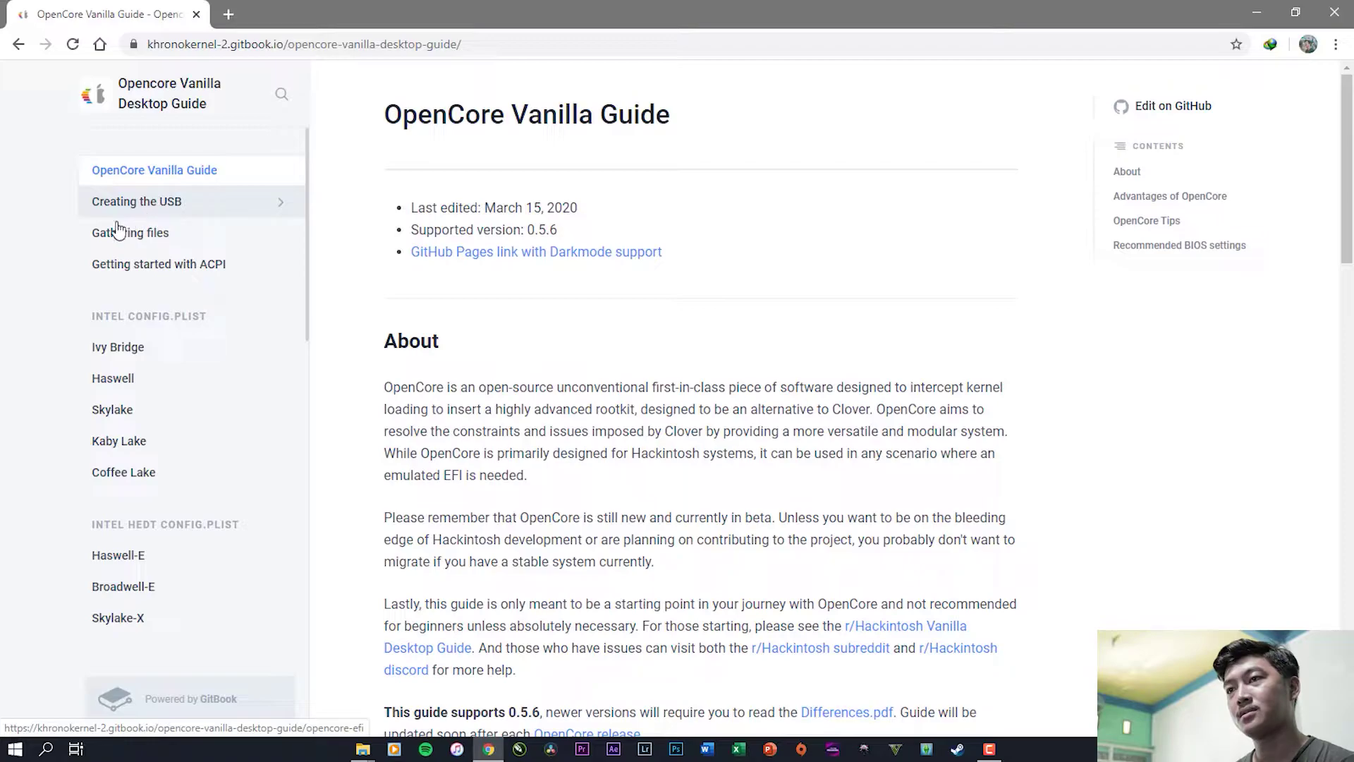
Step: Open the guide's Gathering files page and read which .efi files the Firmware Drivers section requires
{"action": "left_click", "coordinate": [155, 239]}
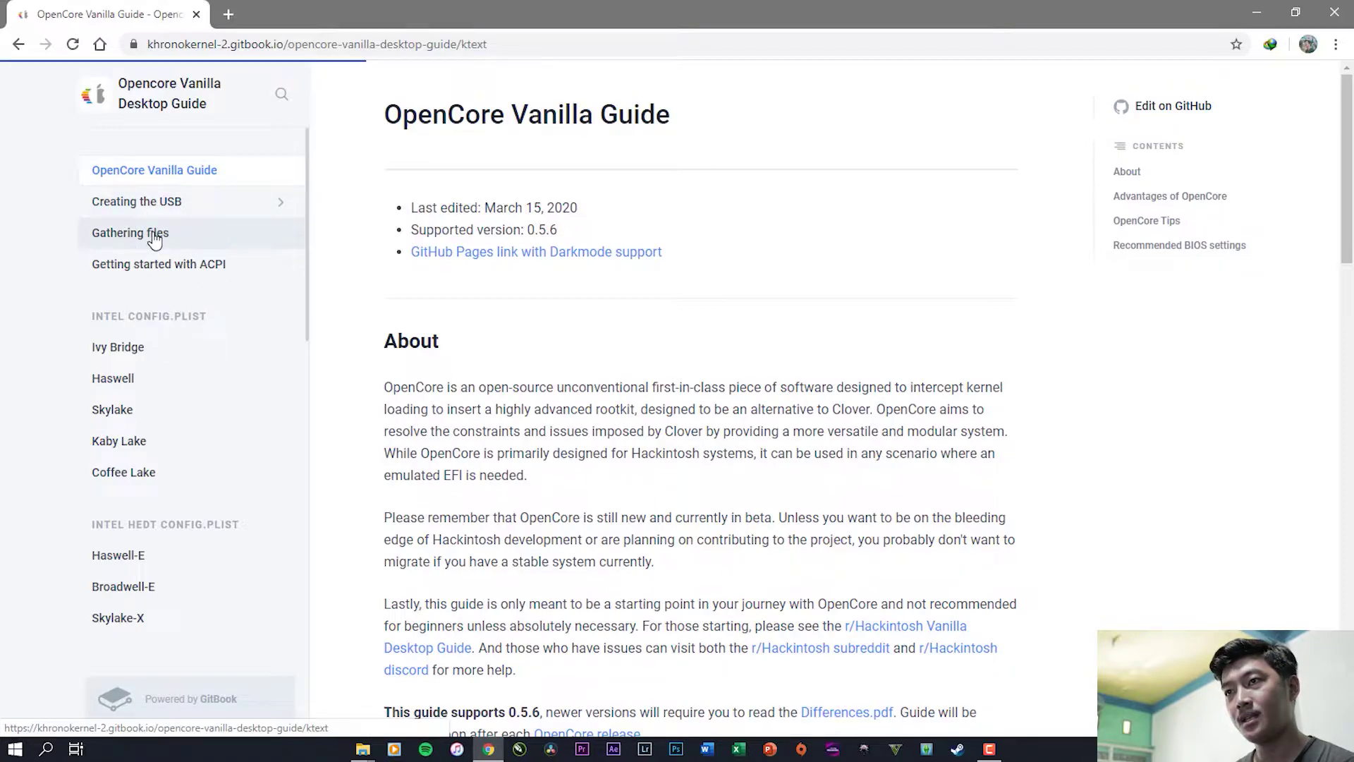
{"action": "scroll", "coordinate": [635, 417], "scroll_direction": "down", "scroll_amount": 5}
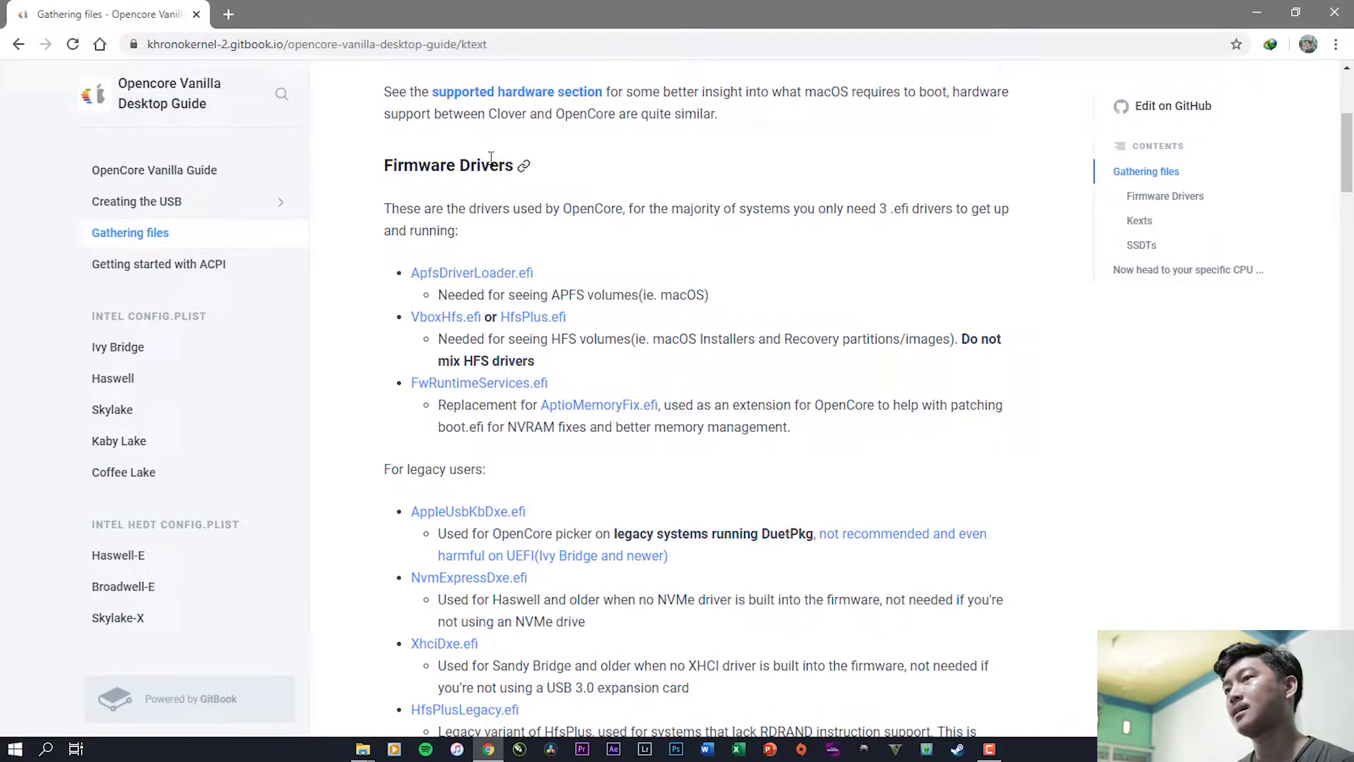
{"action": "left_click_drag", "start_coordinate": [387, 169], "coordinate": [436, 185]}
{"action": "left_click", "coordinate": [408, 224]}
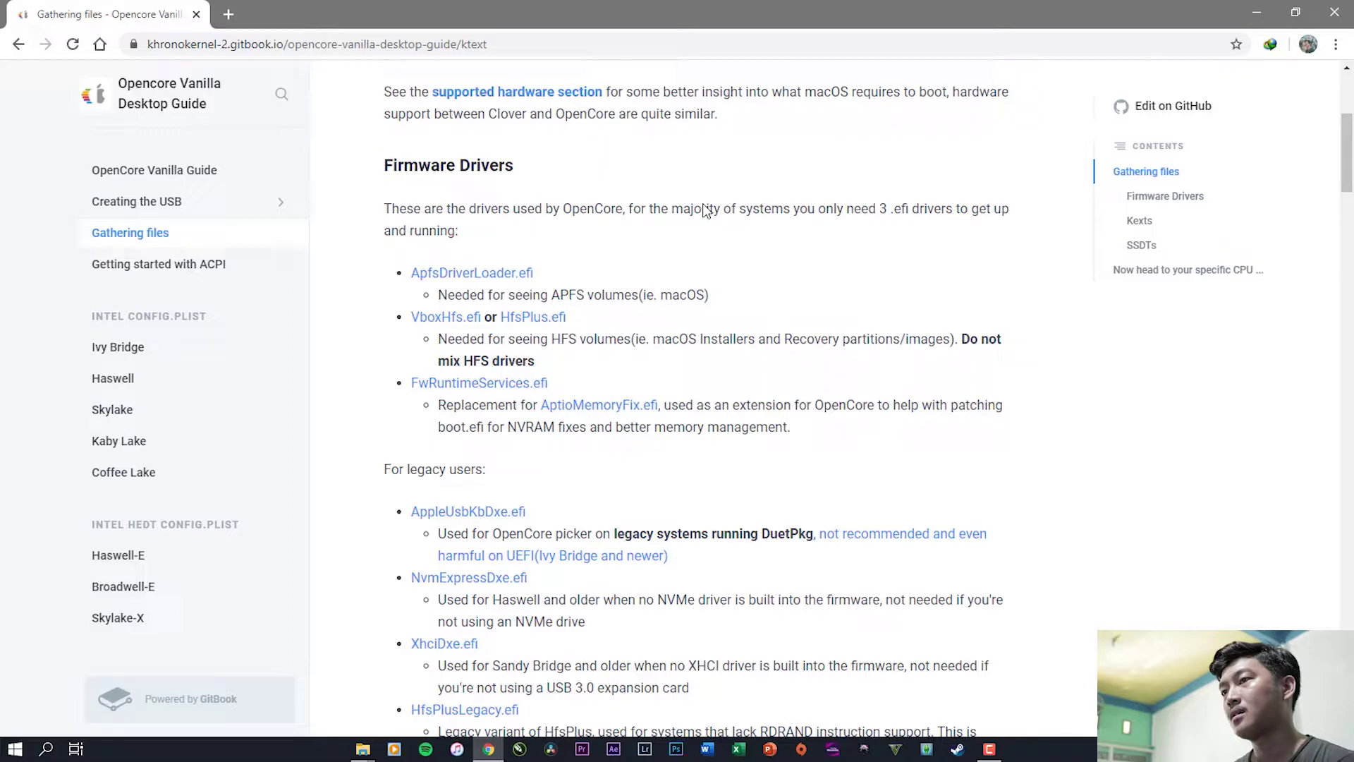
{"action": "left_click_drag", "start_coordinate": [725, 213], "coordinate": [368, 186]}
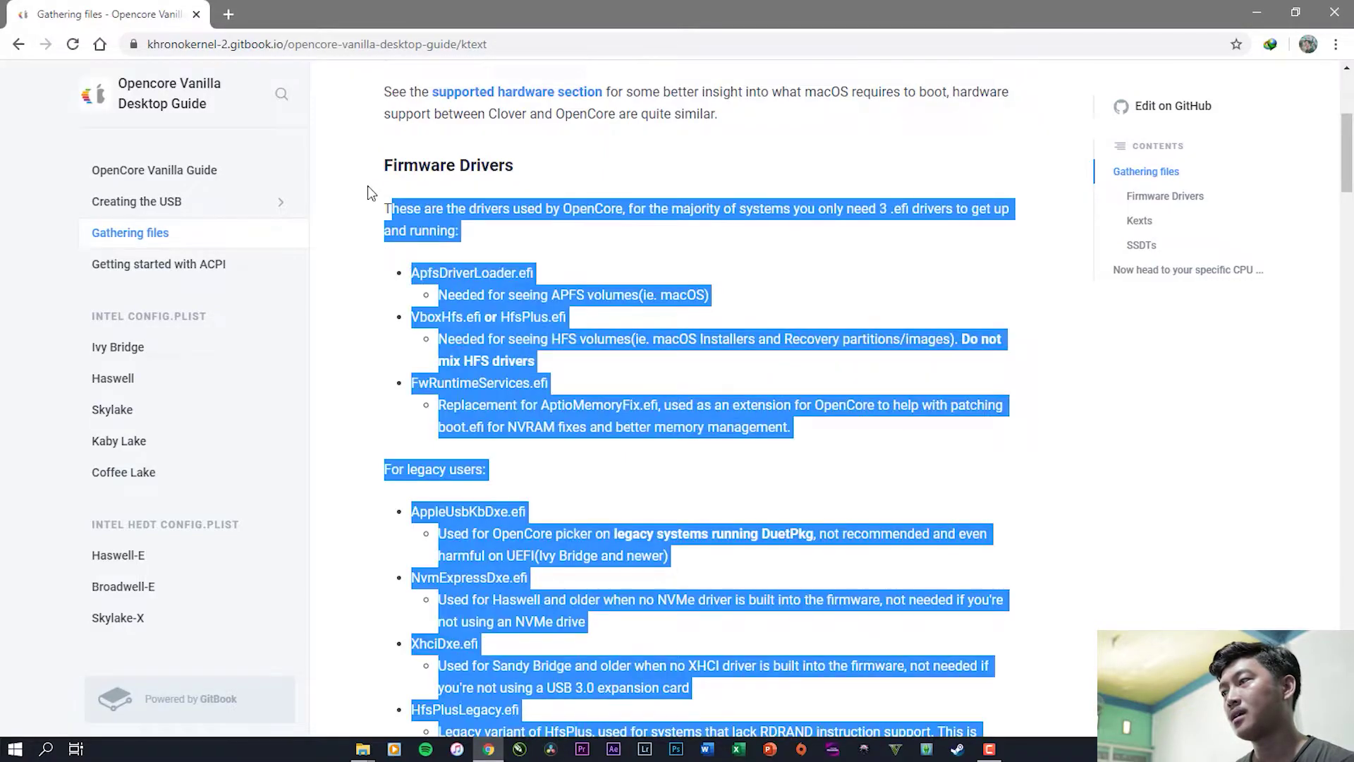
{"action": "left_click", "coordinate": [765, 231]}
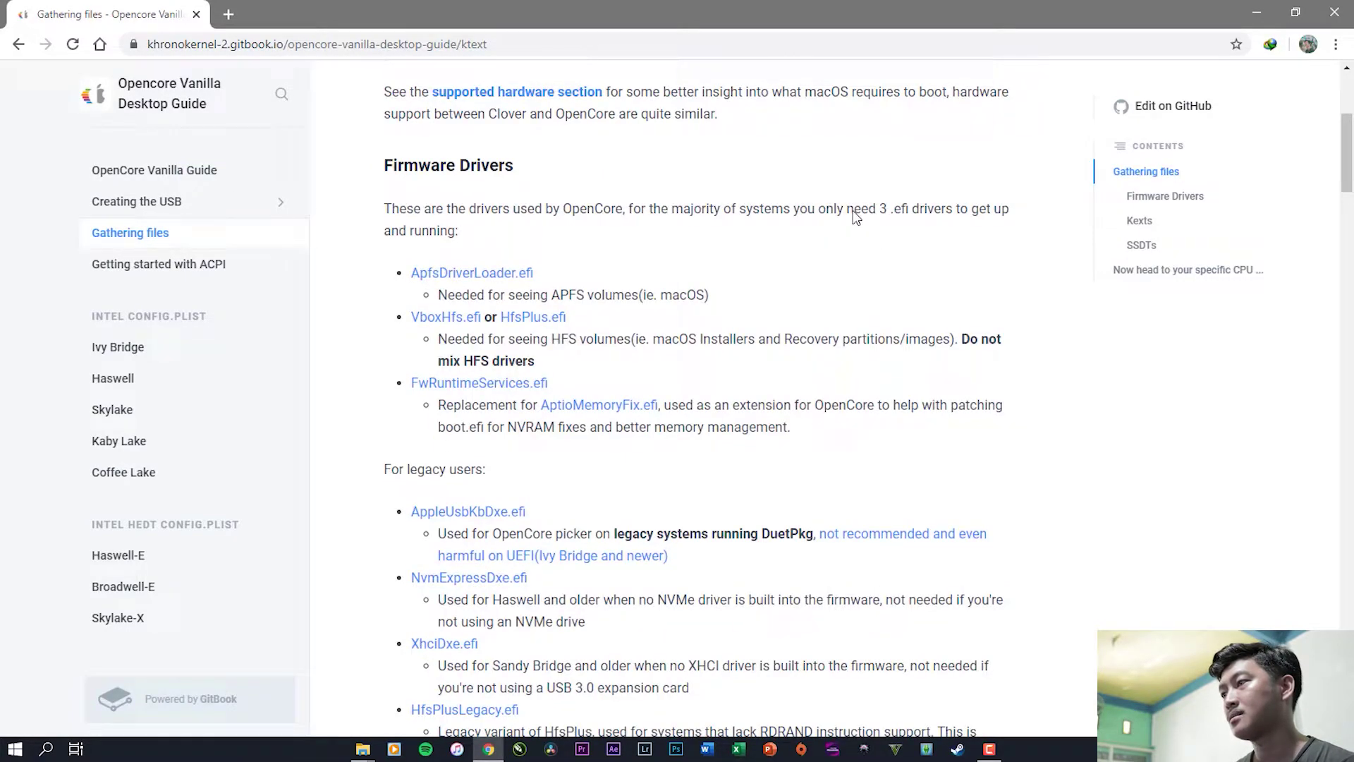
{"action": "left_click_drag", "start_coordinate": [831, 215], "coordinate": [888, 213]}
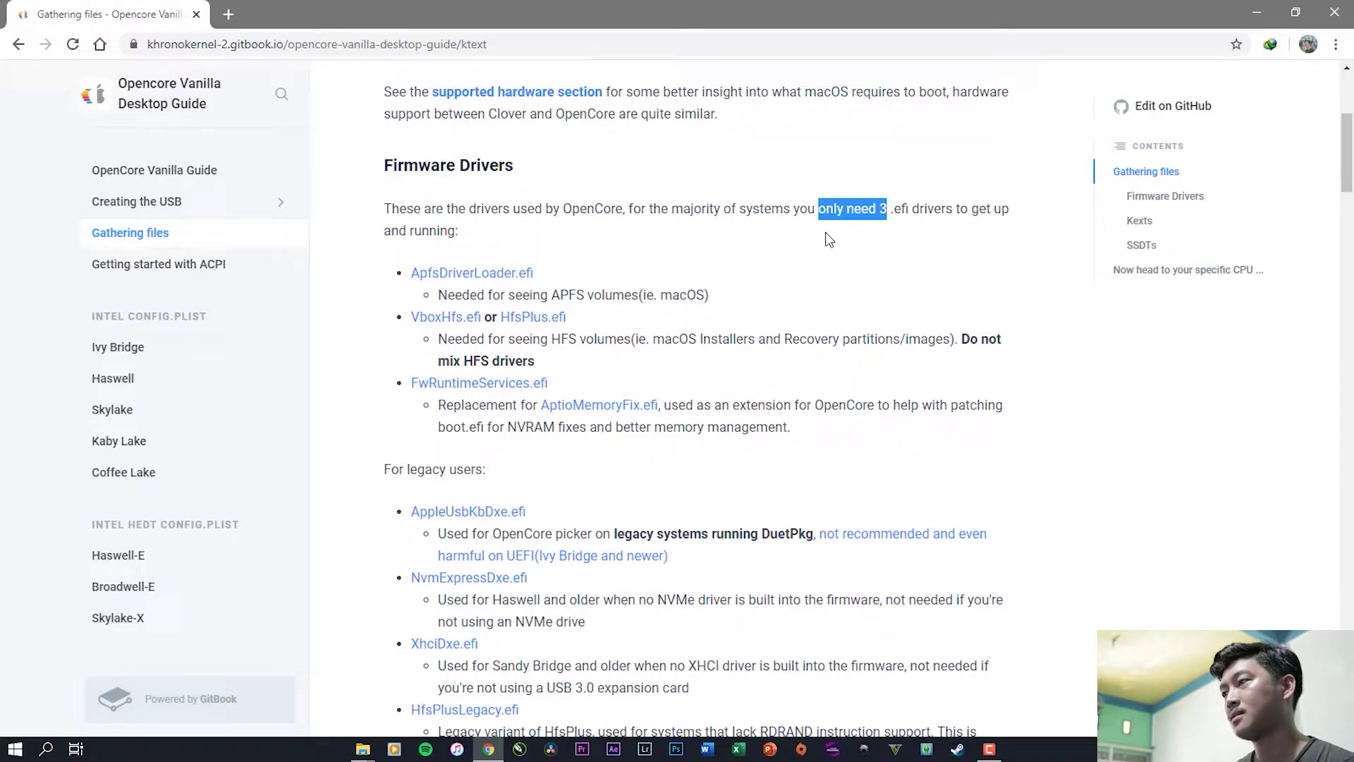
{"action": "left_click", "coordinate": [900, 233]}
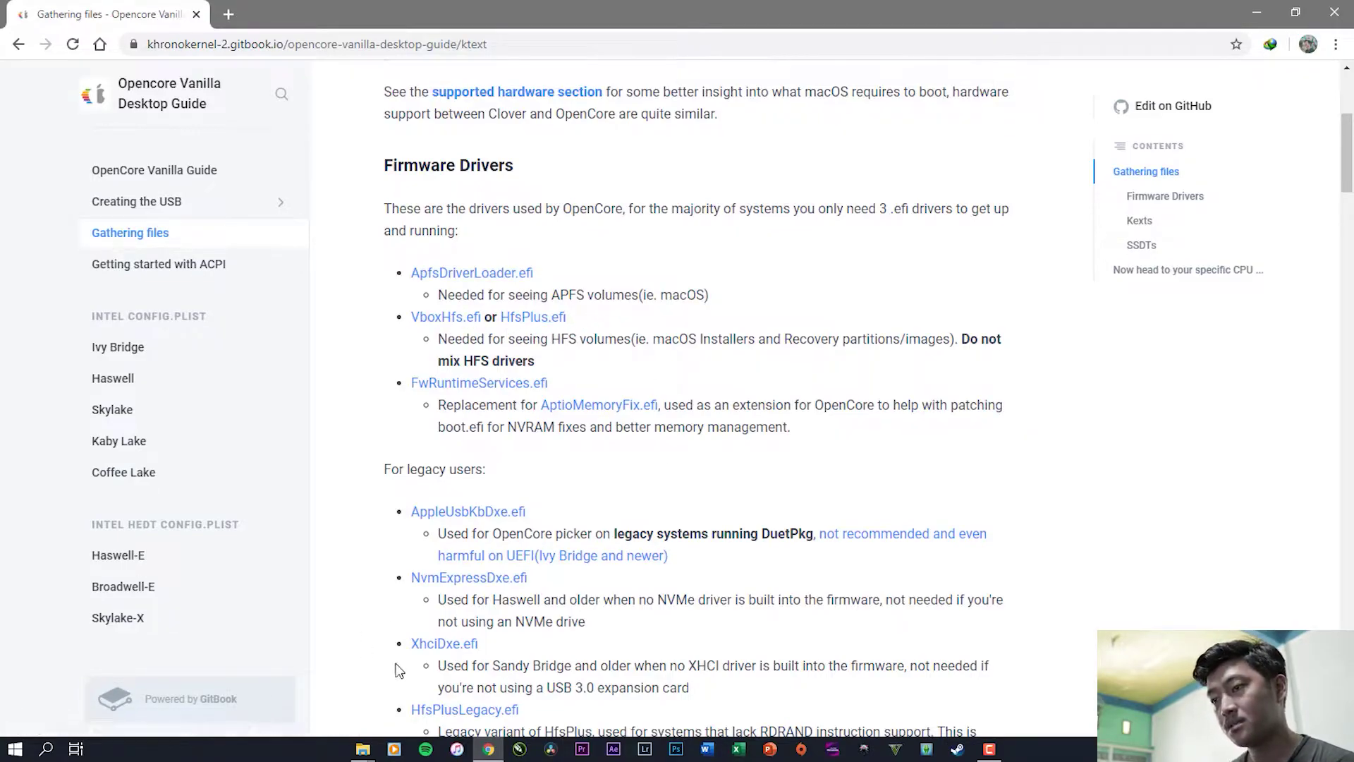
Step: Return to the BOOT (G:) drive in File Explorer, open EFI\OC\Drivers and select VBoxHfs.efi
{"action": "mouse_move", "coordinate": [362, 749]}
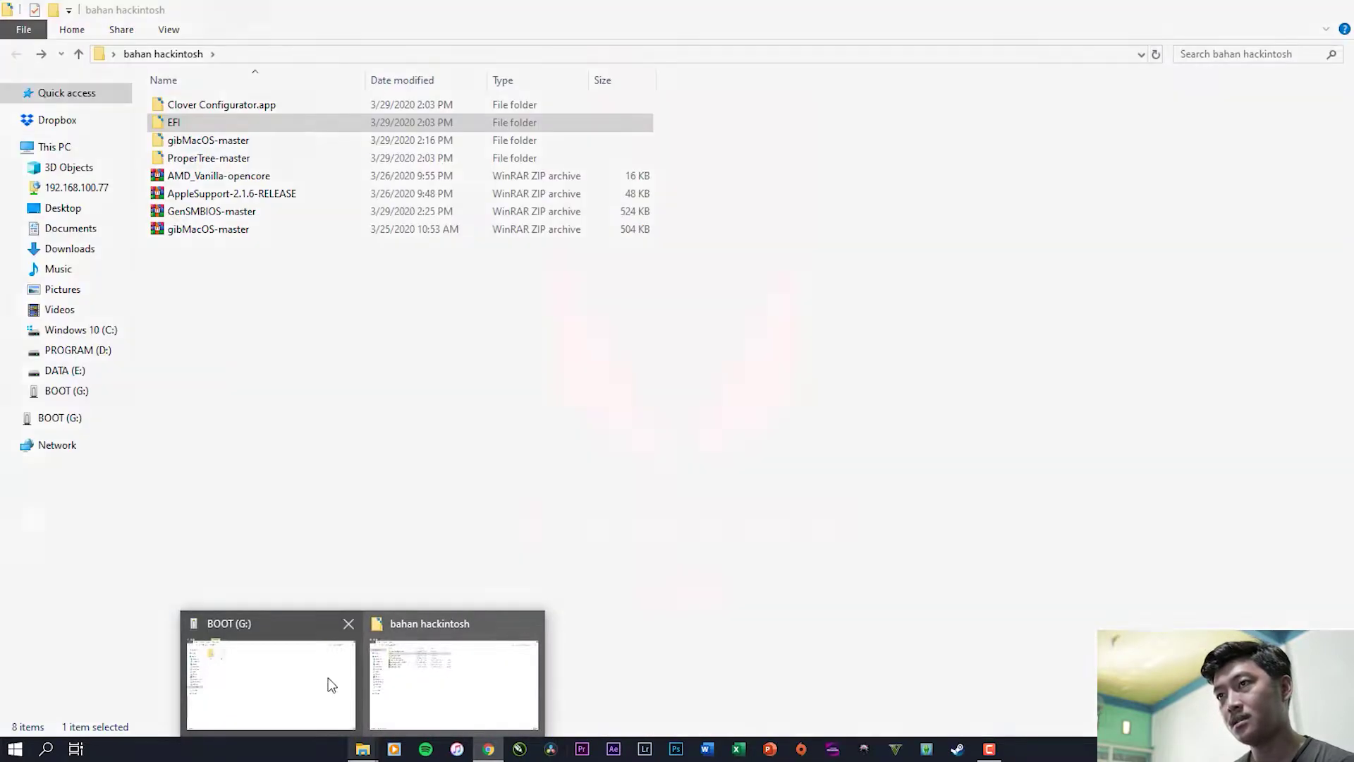
{"action": "left_click", "coordinate": [331, 684]}
{"action": "double_click", "coordinate": [172, 132]}
{"action": "double_click", "coordinate": [218, 126]}
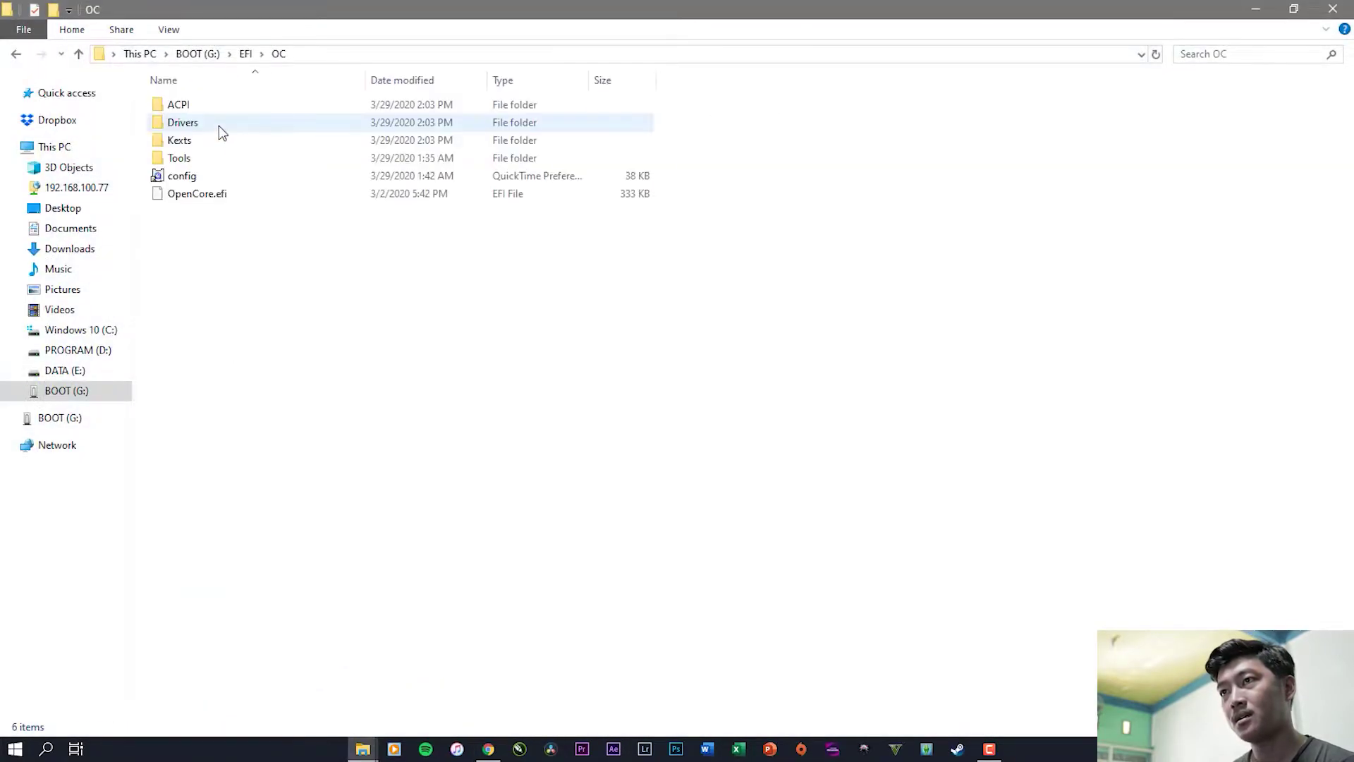
{"action": "double_click", "coordinate": [220, 120]}
{"action": "left_click", "coordinate": [213, 149]}
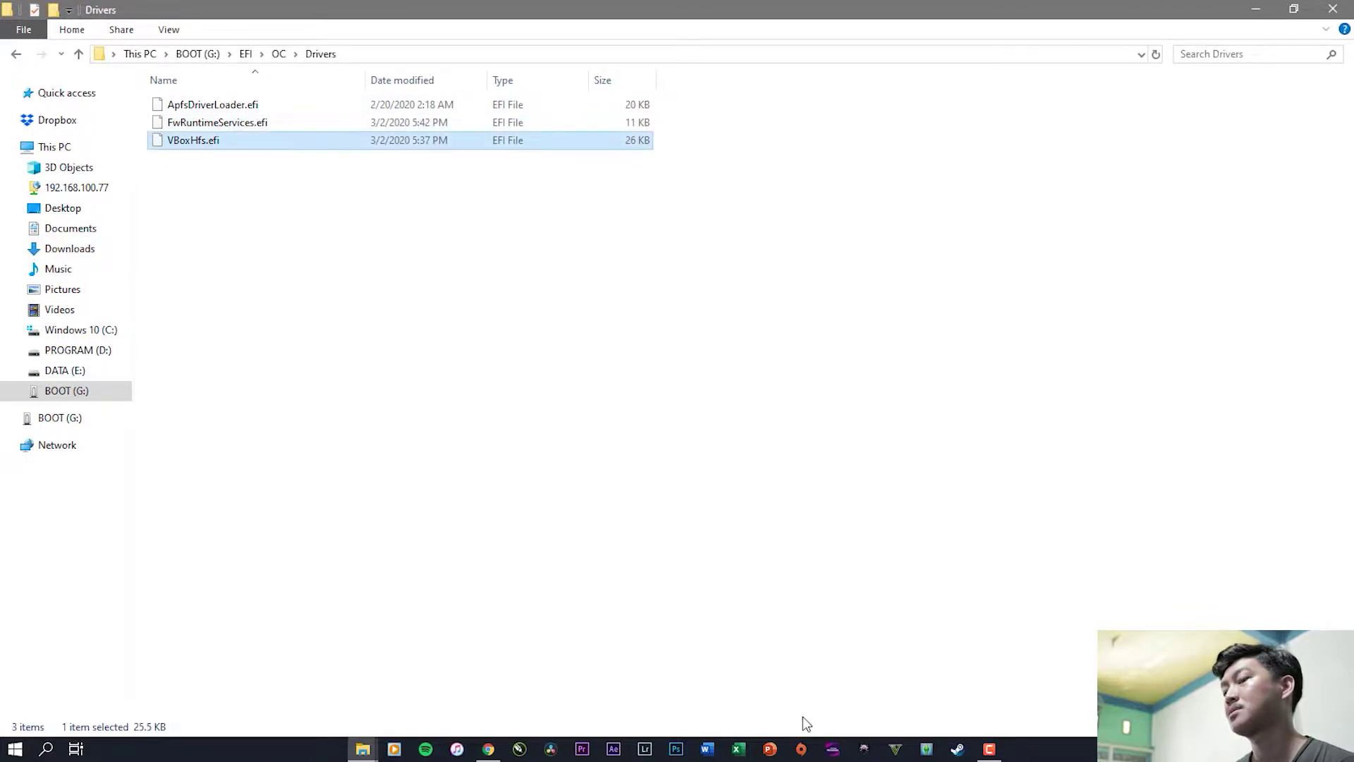
Step: Compare the guide's Firmware Drivers list in Chrome with the files in the BOOT (G:) Drivers folder
{"action": "left_click", "coordinate": [488, 749]}
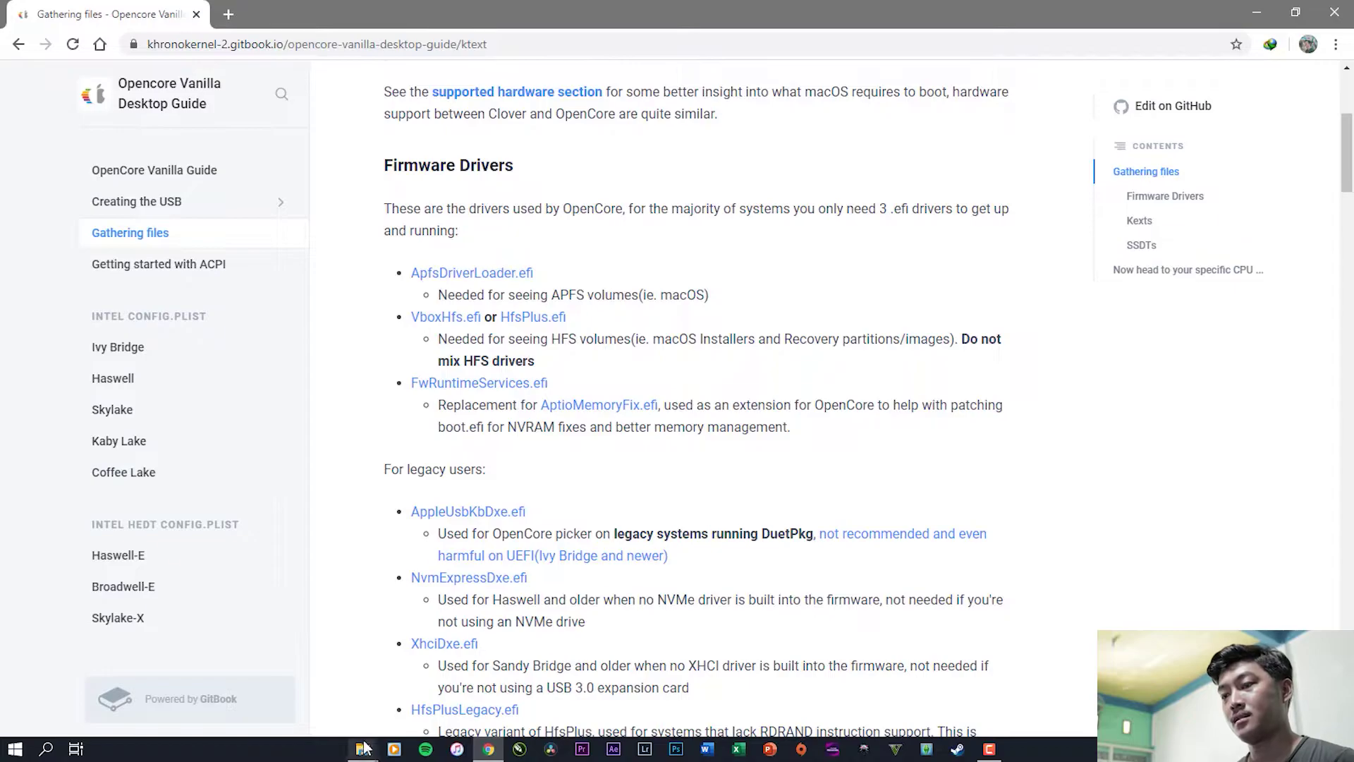
{"action": "mouse_move", "coordinate": [363, 748]}
{"action": "left_click", "coordinate": [401, 693]}
{"action": "left_click", "coordinate": [363, 748]}
{"action": "left_click", "coordinate": [337, 697]}
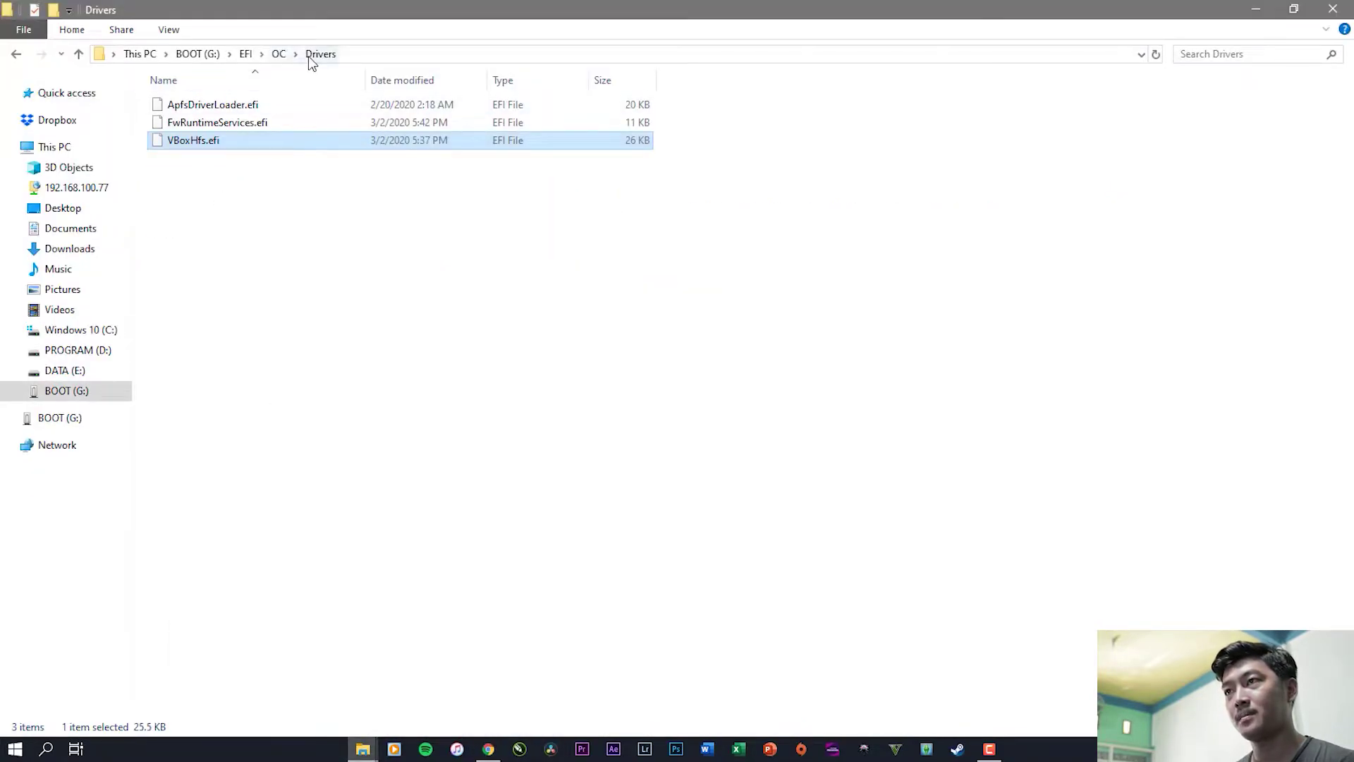
Step: Examine the ACPI folder inside EFI\OC, and open the Kexts folder
{"action": "left_click", "coordinate": [17, 56]}
{"action": "double_click", "coordinate": [216, 106]}
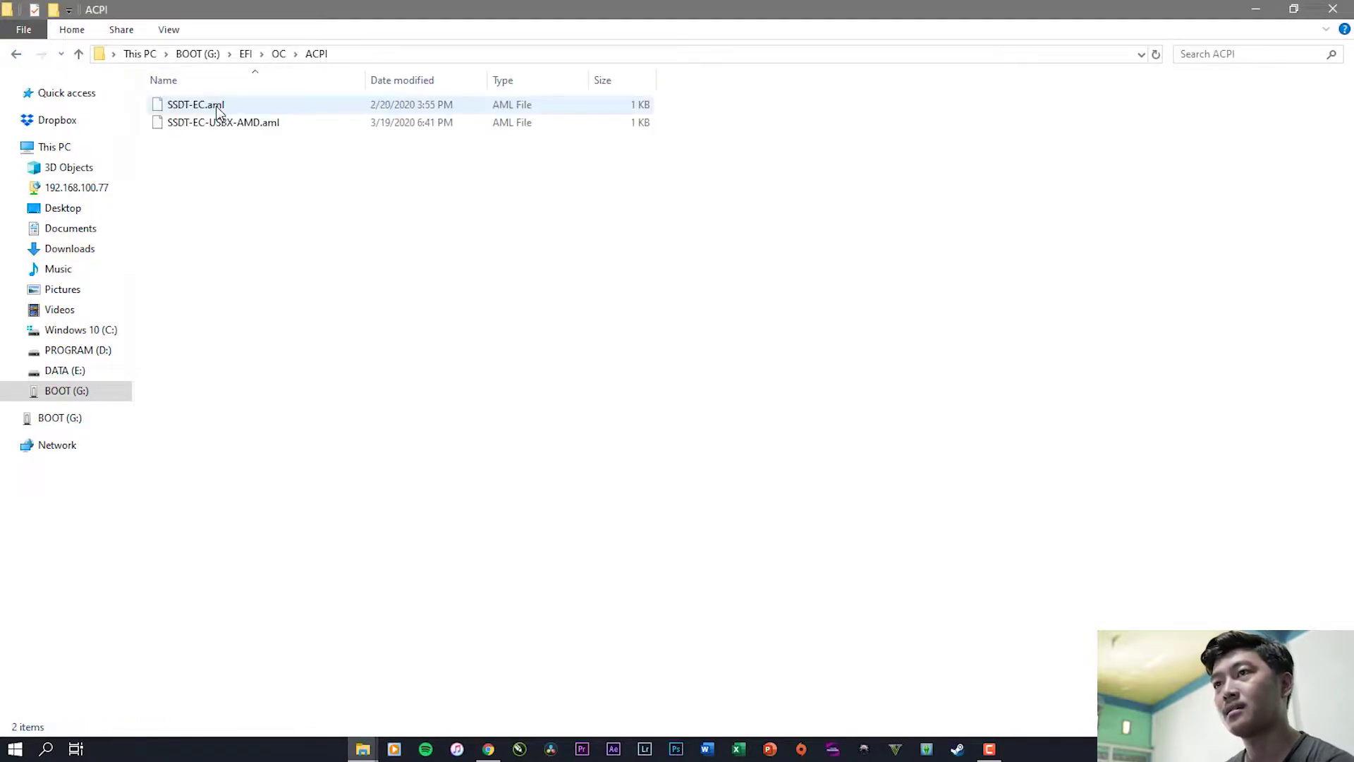
{"action": "left_click", "coordinate": [14, 56]}
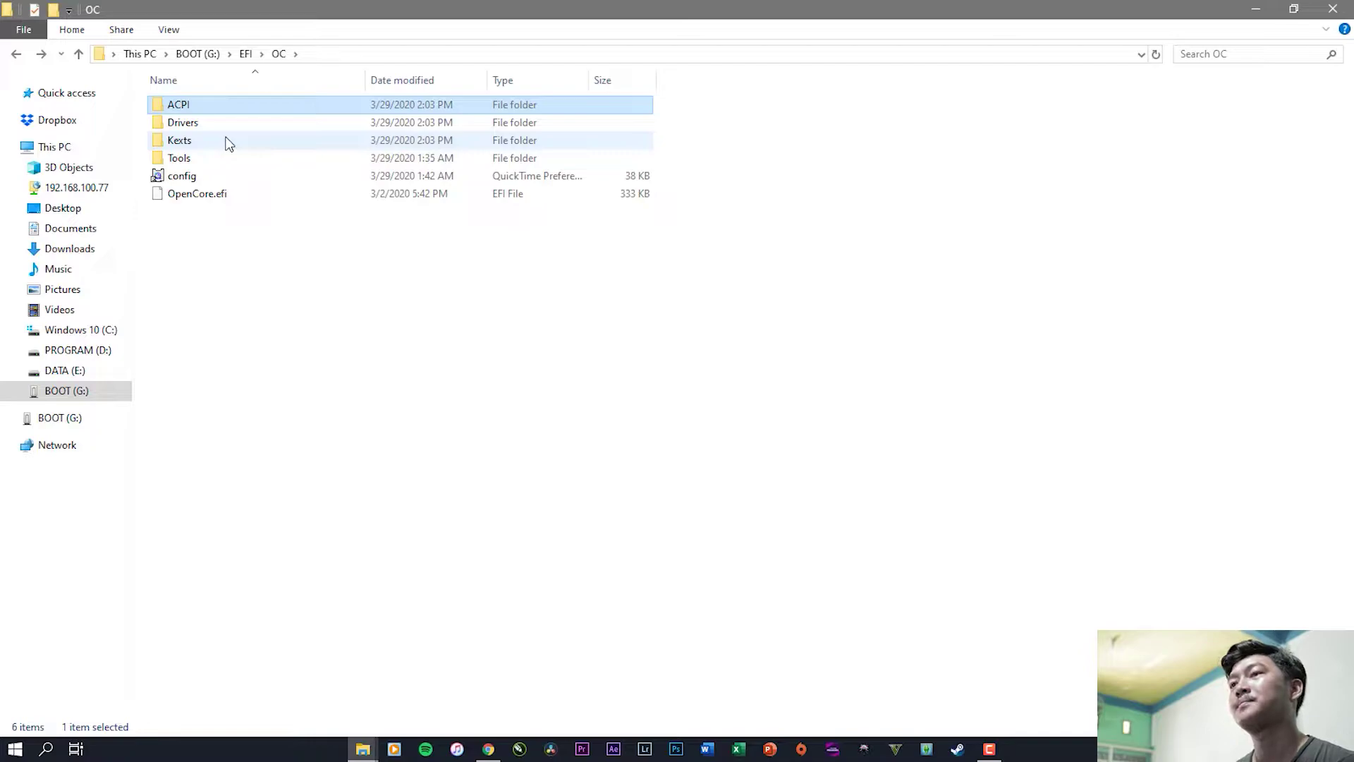
{"action": "double_click", "coordinate": [220, 147]}
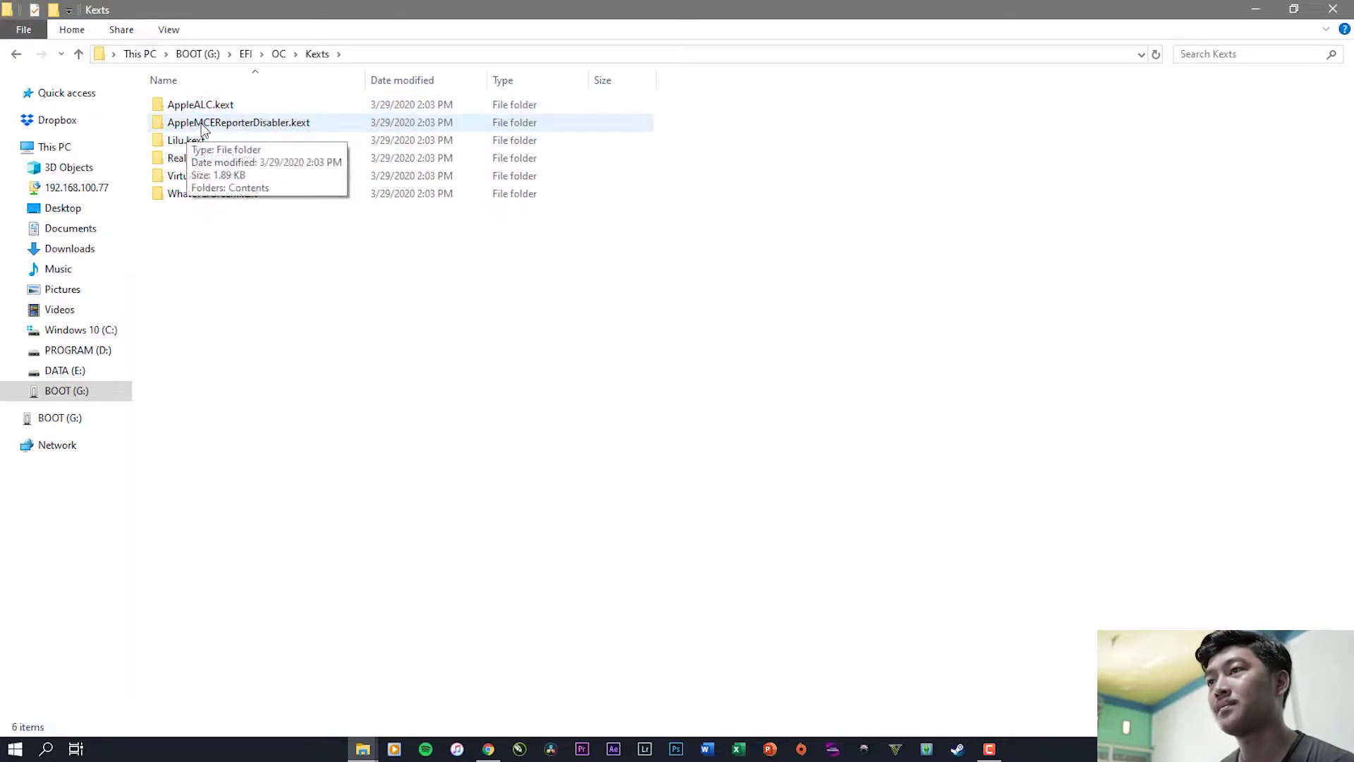
Step: Switch to Chrome and read the AppleMCEReporterDisabler entry under Extra's on the Gathering files page
{"action": "left_click", "coordinate": [488, 749]}
{"action": "scroll", "coordinate": [754, 462], "scroll_direction": "down", "scroll_amount": 10}
{"action": "scroll", "coordinate": [753, 462], "scroll_direction": "down", "scroll_amount": 12}
{"action": "scroll", "coordinate": [751, 455], "scroll_direction": "down", "scroll_amount": 10}
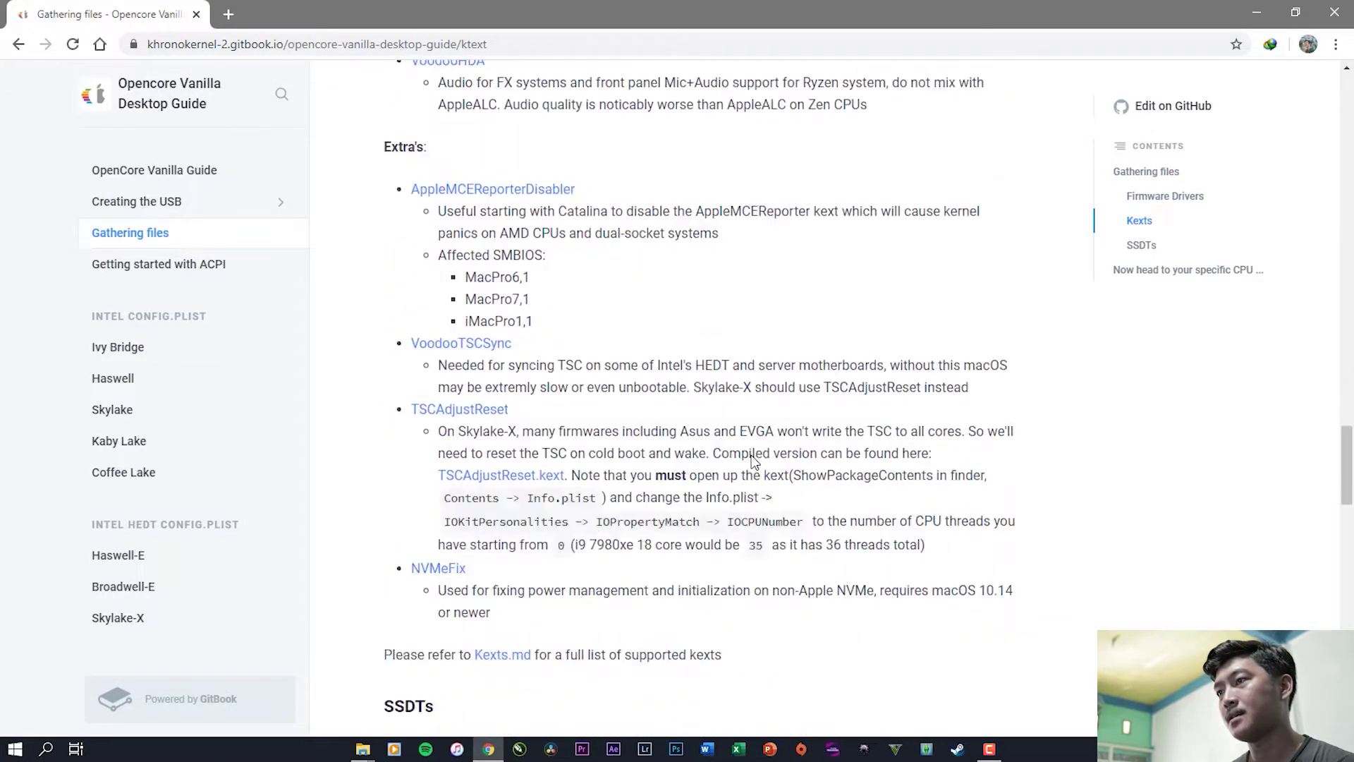
{"action": "scroll", "coordinate": [753, 462], "scroll_direction": "down", "scroll_amount": 1}
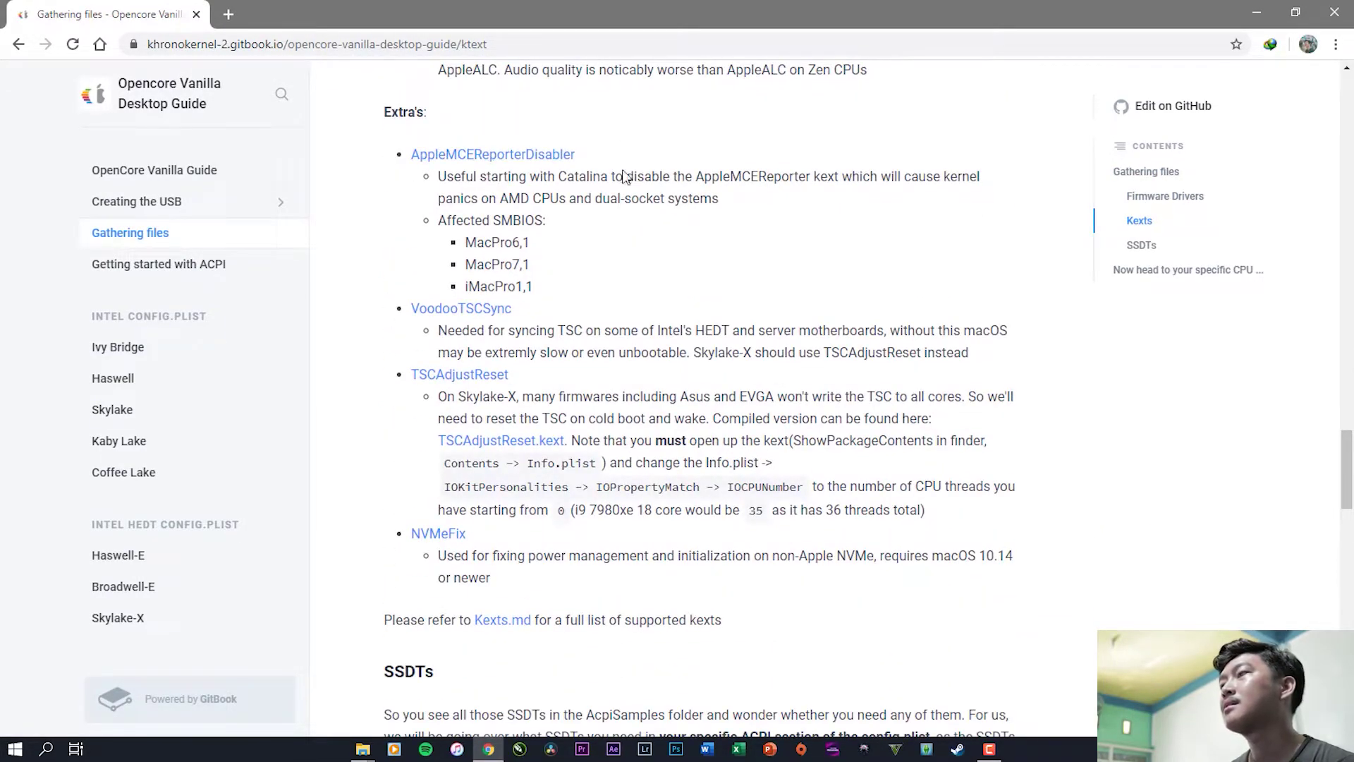
{"action": "scroll", "coordinate": [598, 178], "scroll_direction": "up", "scroll_amount": 2}
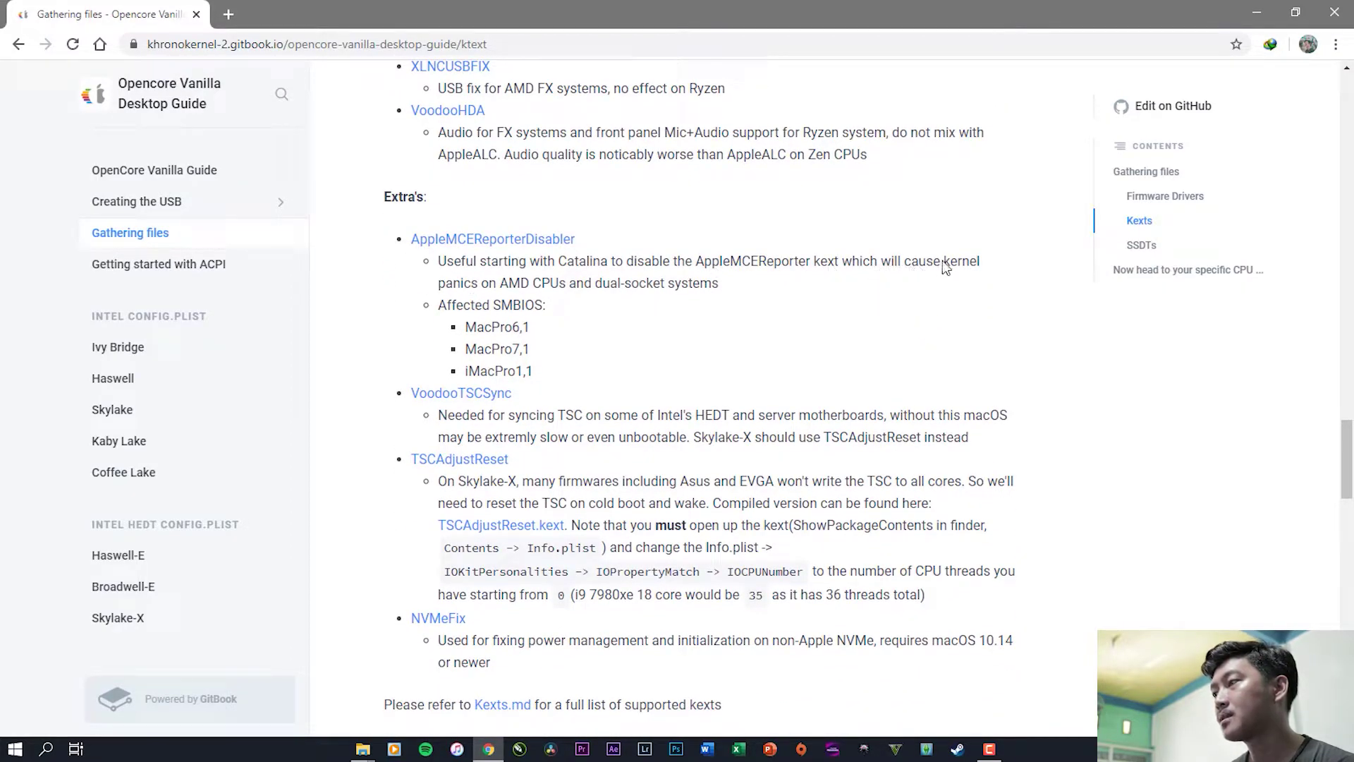
{"action": "left_click_drag", "start_coordinate": [947, 265], "coordinate": [566, 280]}
{"action": "left_click", "coordinate": [632, 283]}
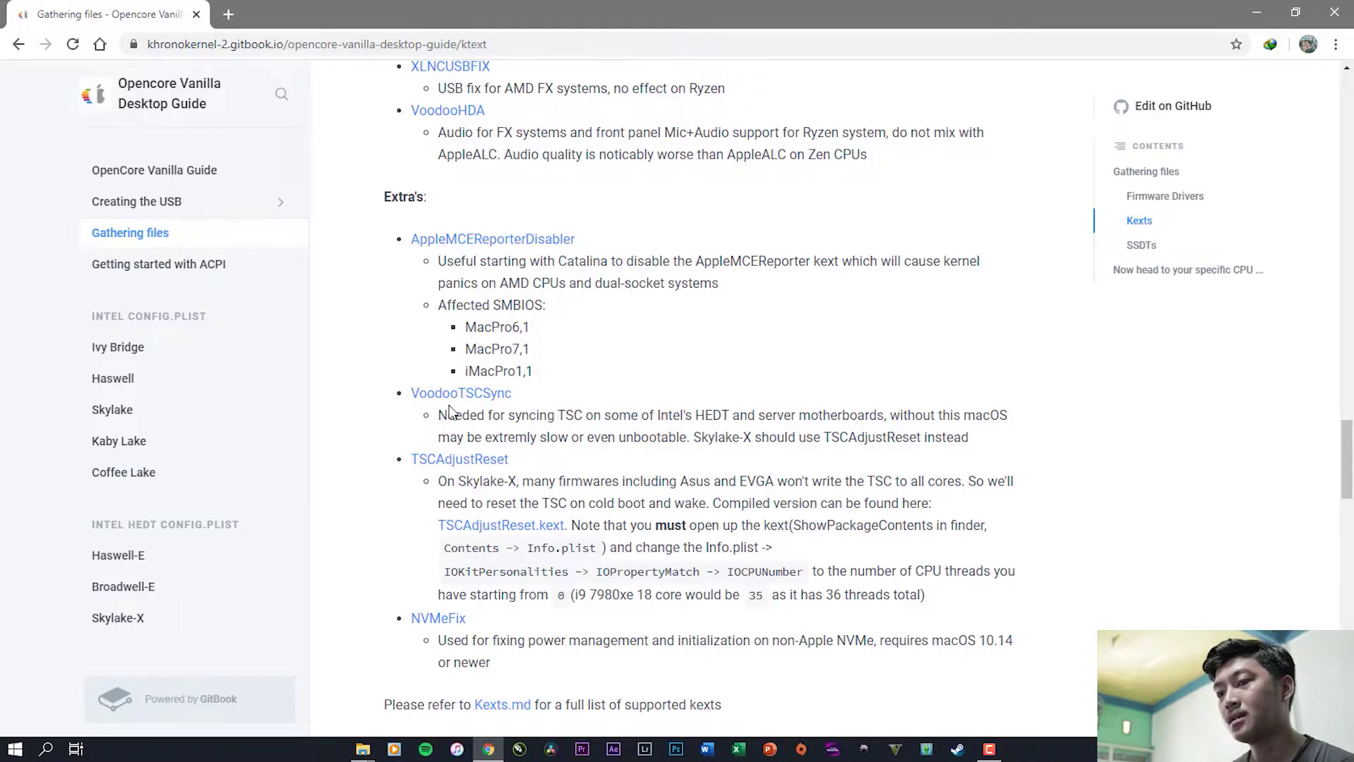
Step: Return to the Kexts folder on BOOT (G:) in File Explorer and select Lilu.kext
{"action": "mouse_move", "coordinate": [362, 748]}
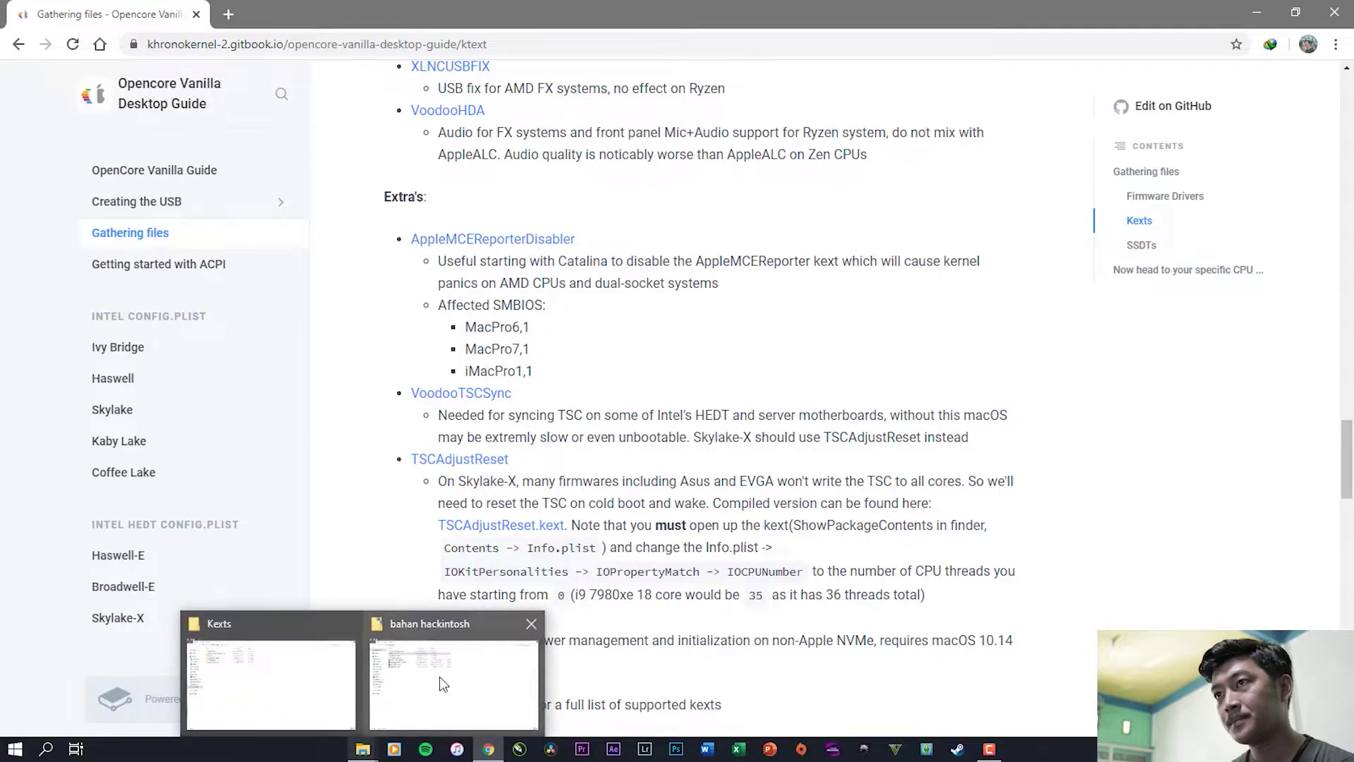
{"action": "mouse_move", "coordinate": [439, 676]}
{"action": "left_click", "coordinate": [341, 673]}
{"action": "left_click", "coordinate": [208, 141]}
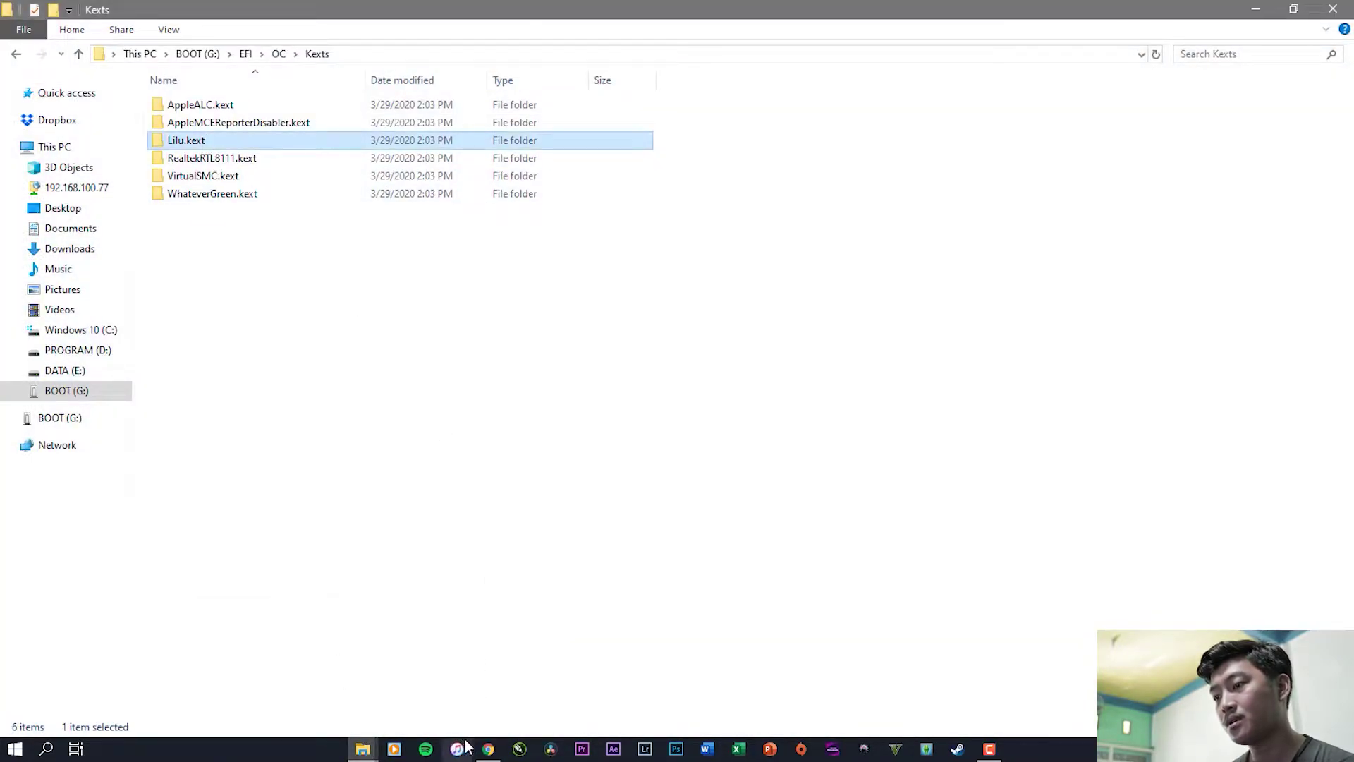
Step: Switch to Chrome and look through the kext sections of the Gathering files page for the Lilu entry
{"action": "mouse_move", "coordinate": [479, 749]}
{"action": "left_click", "coordinate": [485, 686]}
{"action": "scroll", "coordinate": [589, 479], "scroll_direction": "down", "scroll_amount": 1}
{"action": "scroll", "coordinate": [589, 479], "scroll_direction": "up", "scroll_amount": 2}
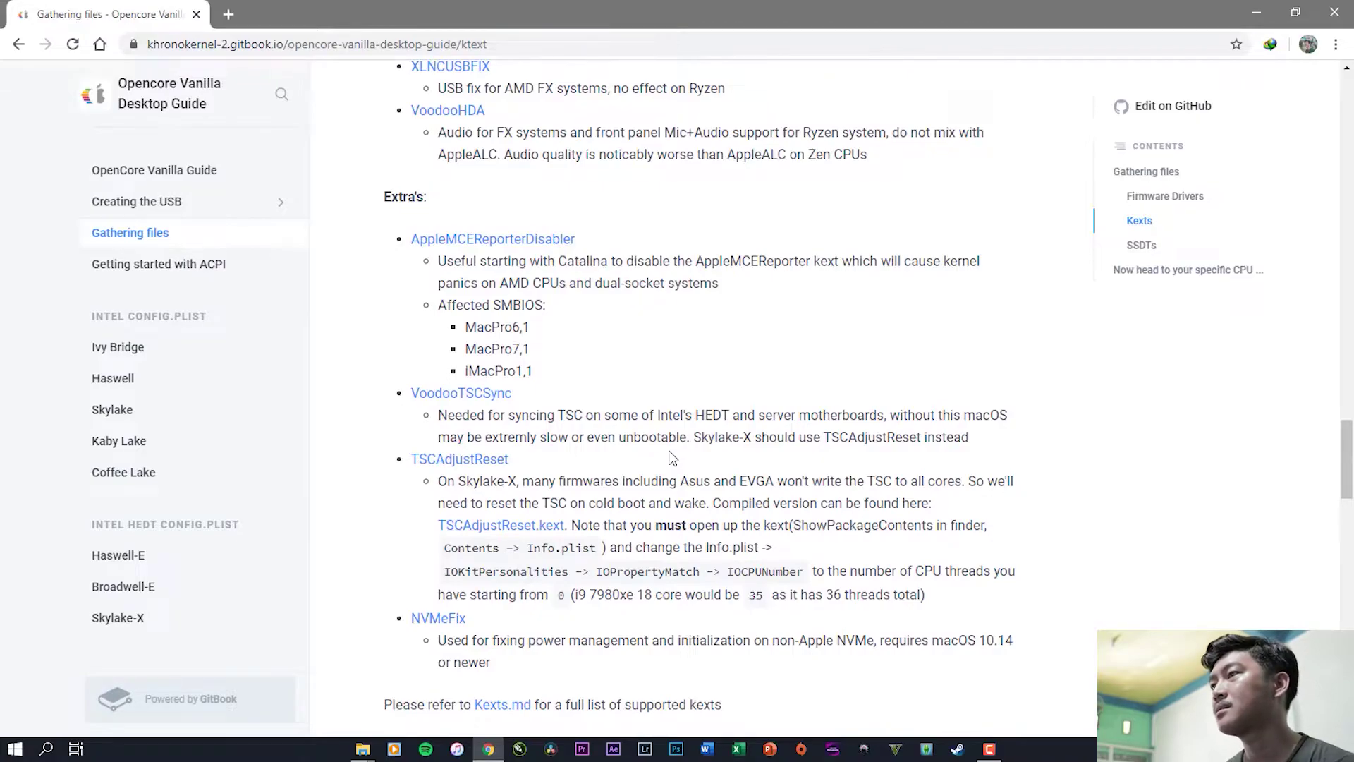
{"action": "scroll", "coordinate": [754, 351], "scroll_direction": "up", "scroll_amount": 2}
{"action": "scroll", "coordinate": [751, 356], "scroll_direction": "down", "scroll_amount": 10}
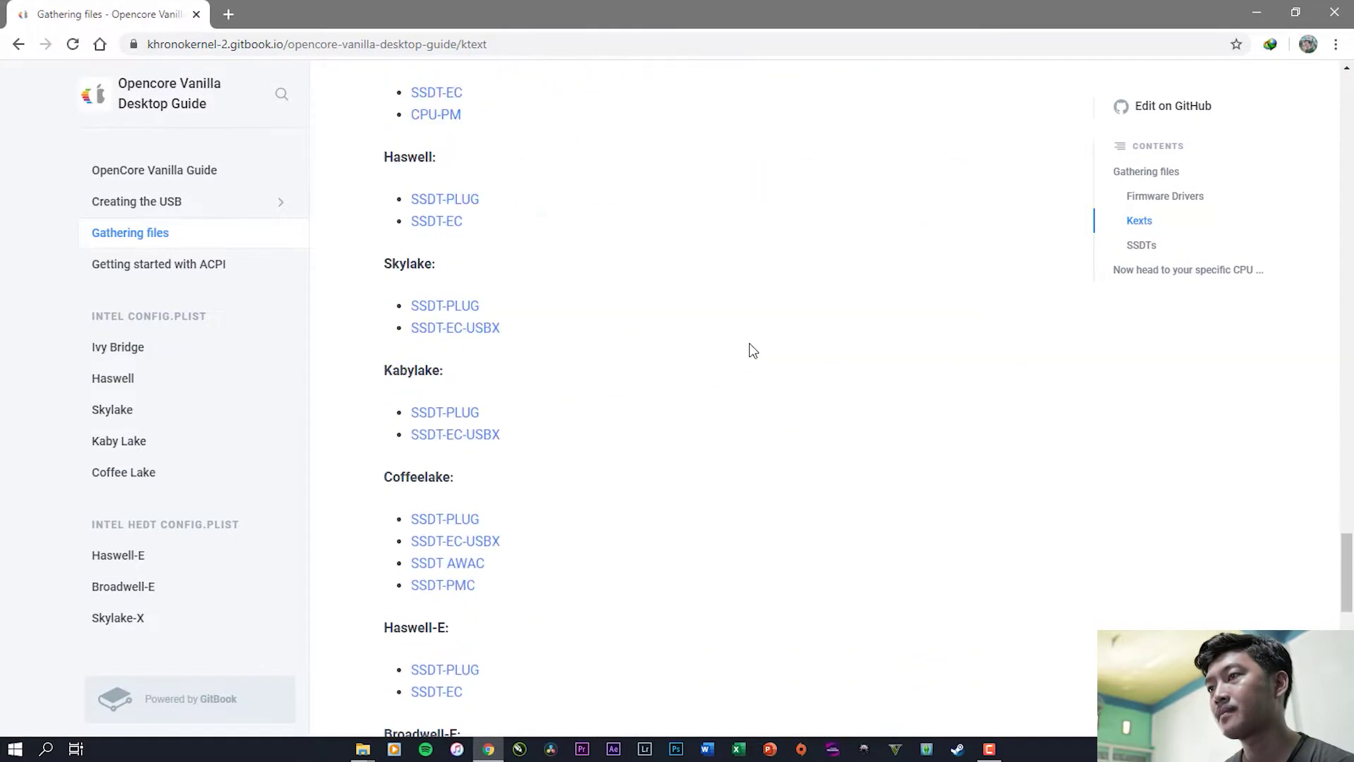
{"action": "scroll", "coordinate": [751, 361], "scroll_direction": "up", "scroll_amount": 1}
{"action": "scroll", "coordinate": [751, 361], "scroll_direction": "up", "scroll_amount": 20}
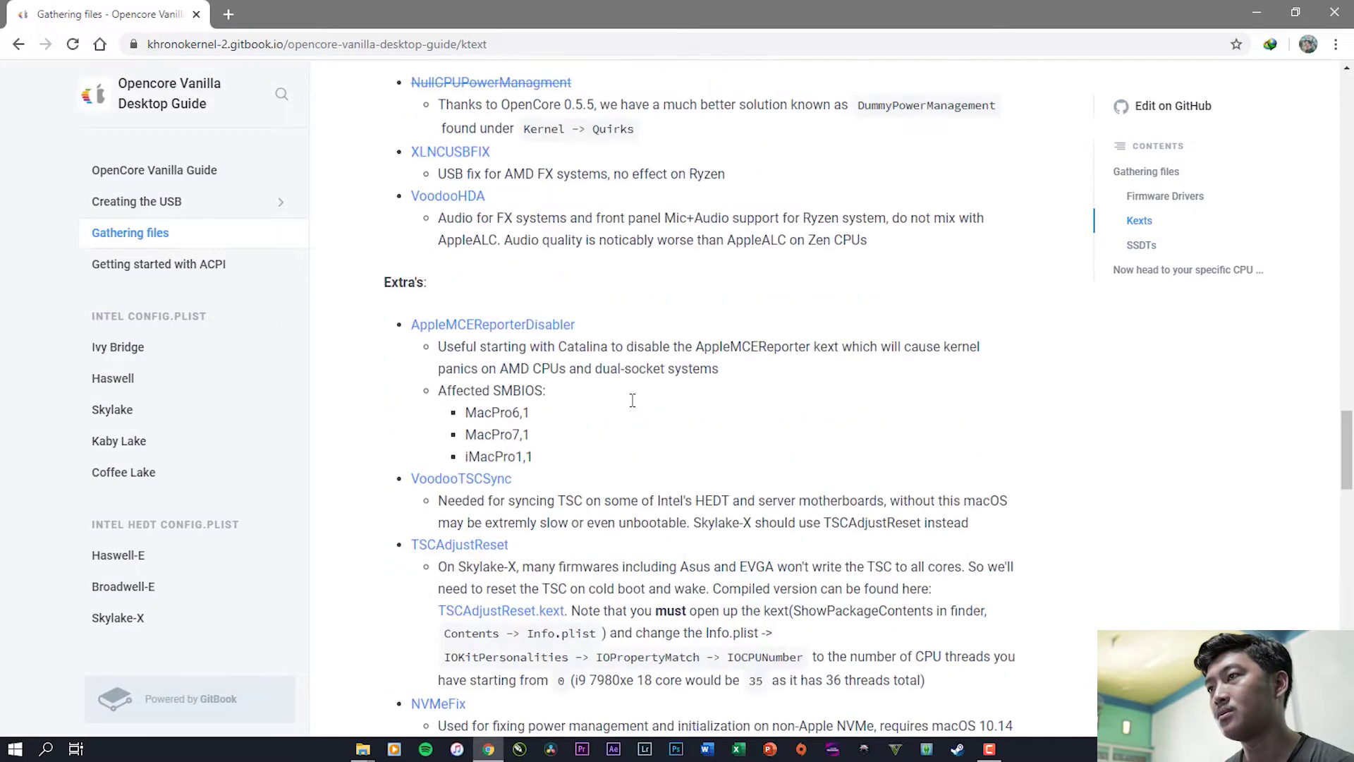
{"action": "scroll", "coordinate": [632, 400], "scroll_direction": "up", "scroll_amount": 20}
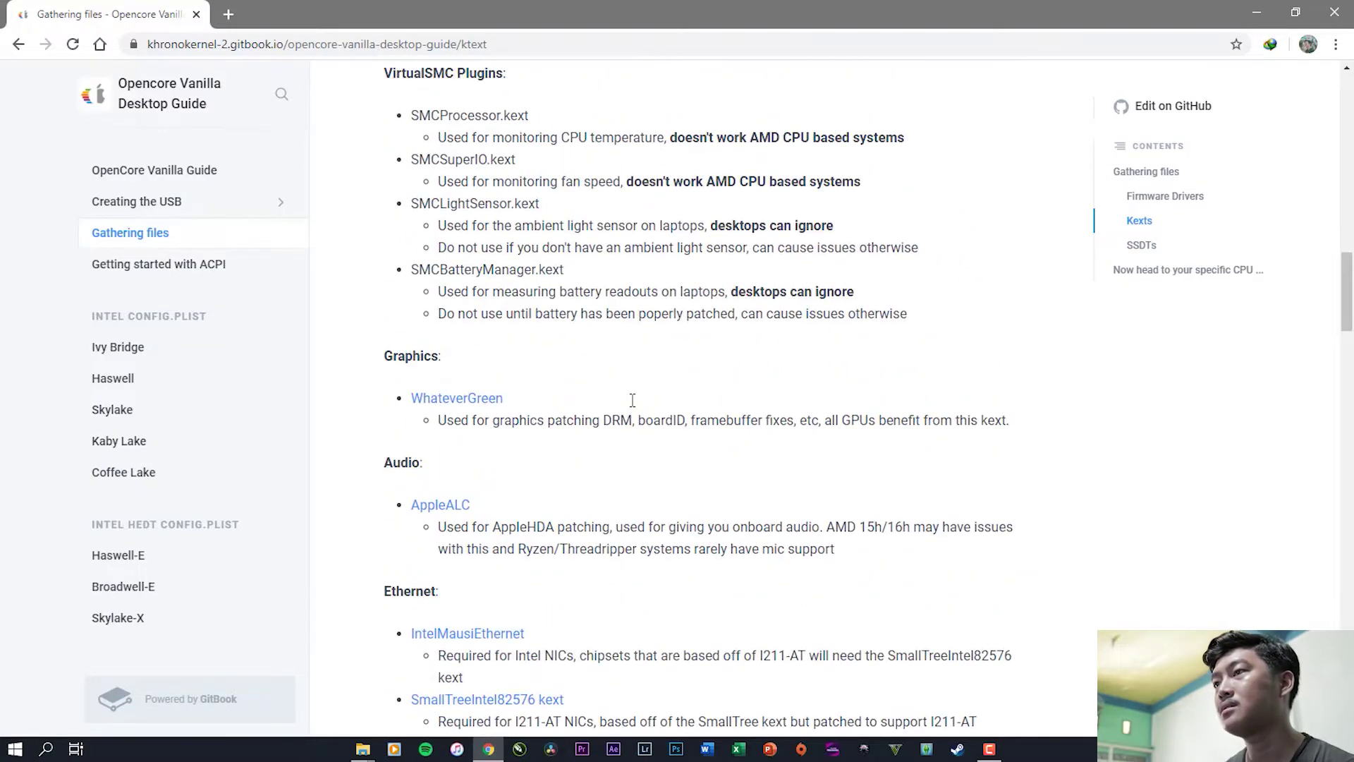
{"action": "scroll", "coordinate": [634, 353], "scroll_direction": "up", "scroll_amount": 7}
{"action": "scroll", "coordinate": [468, 412], "scroll_direction": "down", "scroll_amount": 20}
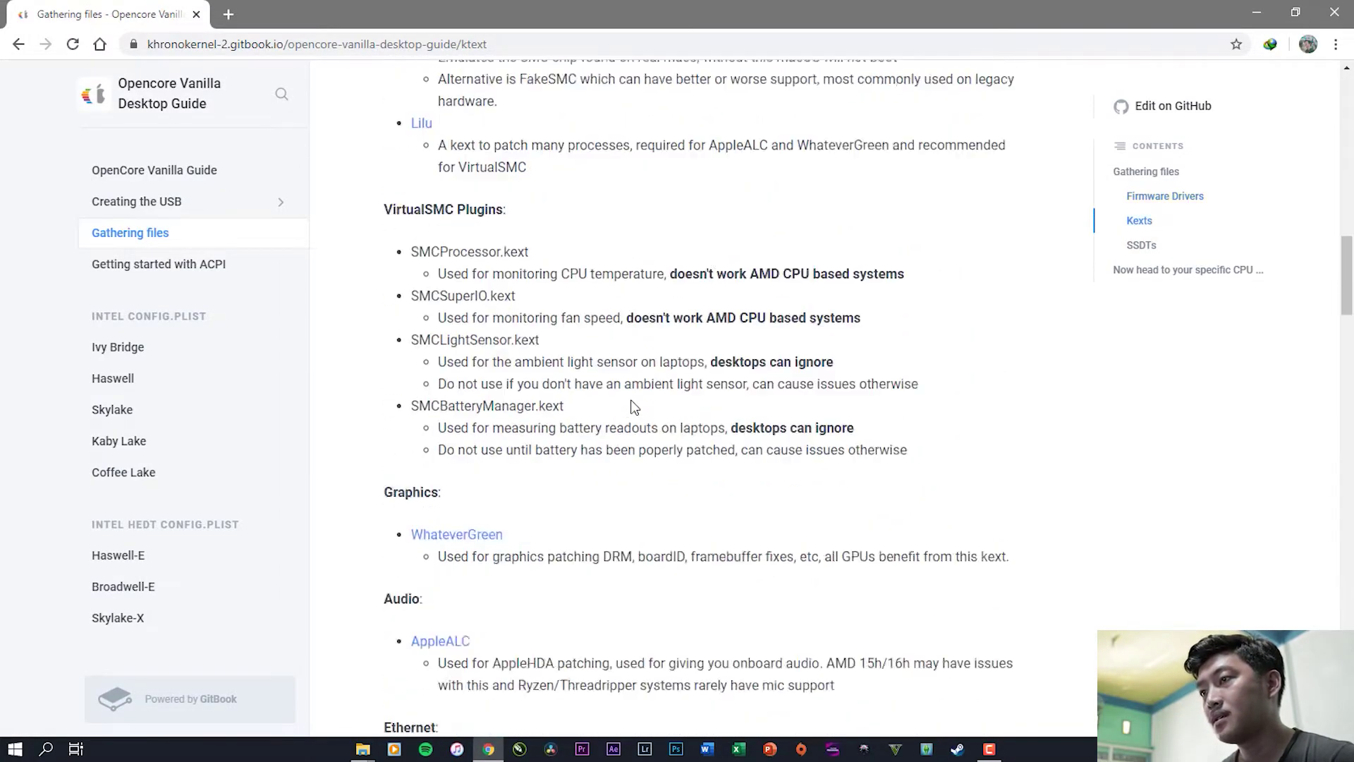
{"action": "scroll", "coordinate": [471, 418], "scroll_direction": "down", "scroll_amount": 10}
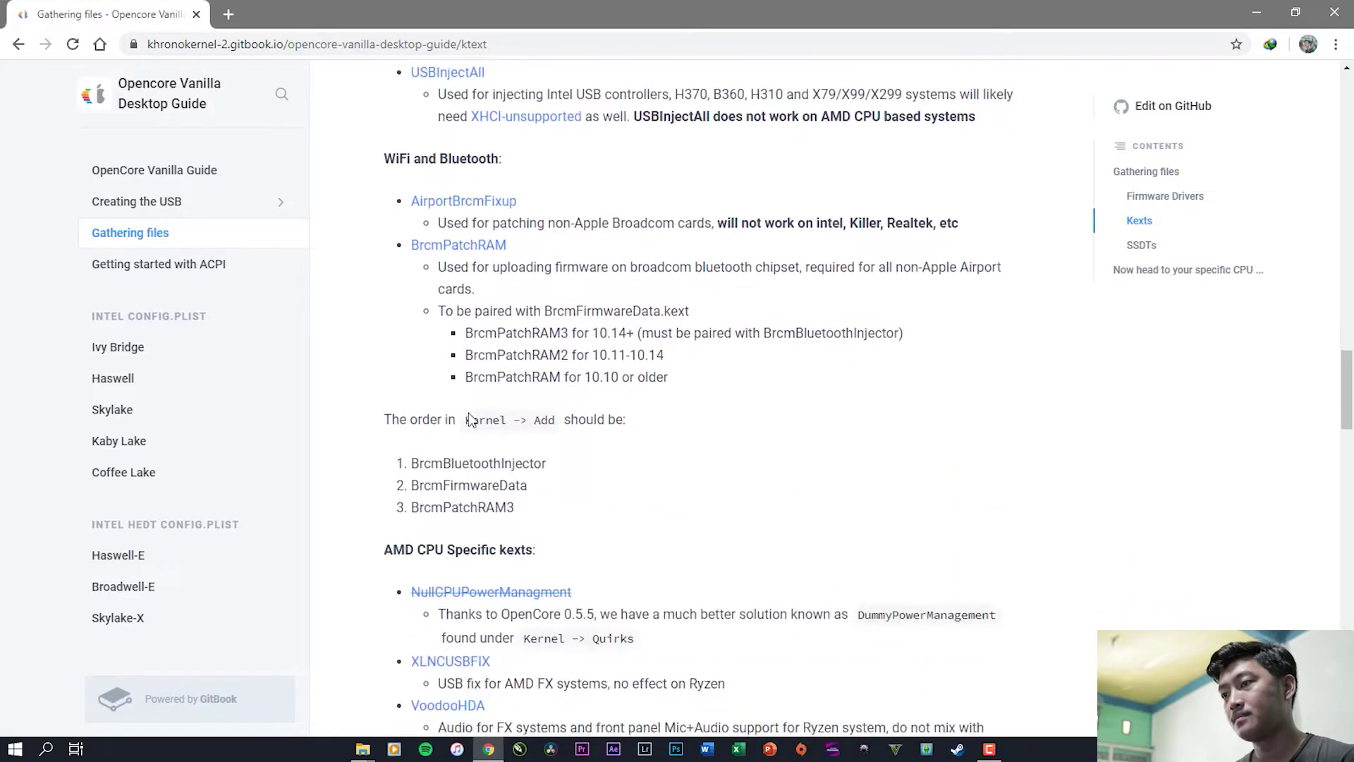
{"action": "scroll", "coordinate": [471, 419], "scroll_direction": "down", "scroll_amount": 6}
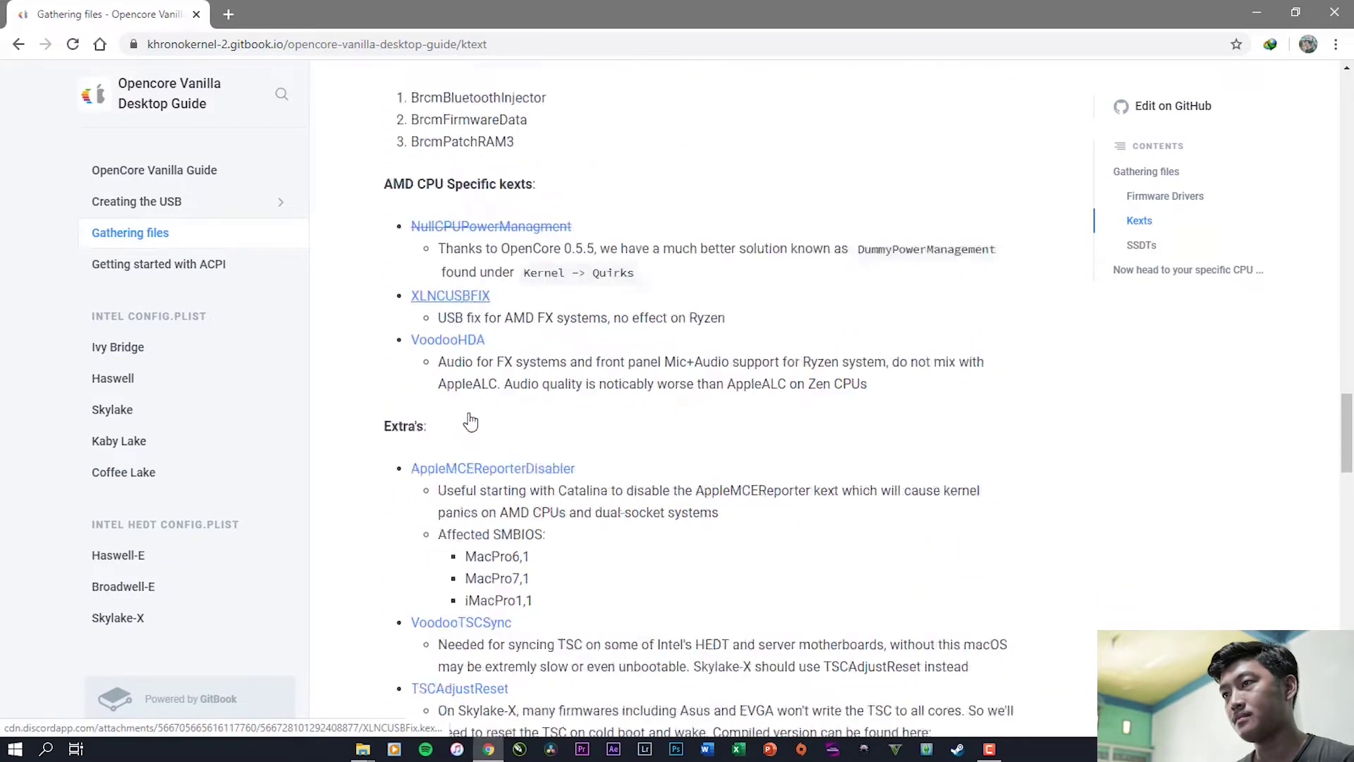
Step: Read the Lilu entry under Must haves in the guide, highlighting "and WhateverGreen" in its description
{"action": "scroll", "coordinate": [470, 420], "scroll_direction": "up", "scroll_amount": 12}
{"action": "scroll", "coordinate": [470, 420], "scroll_direction": "up", "scroll_amount": 9}
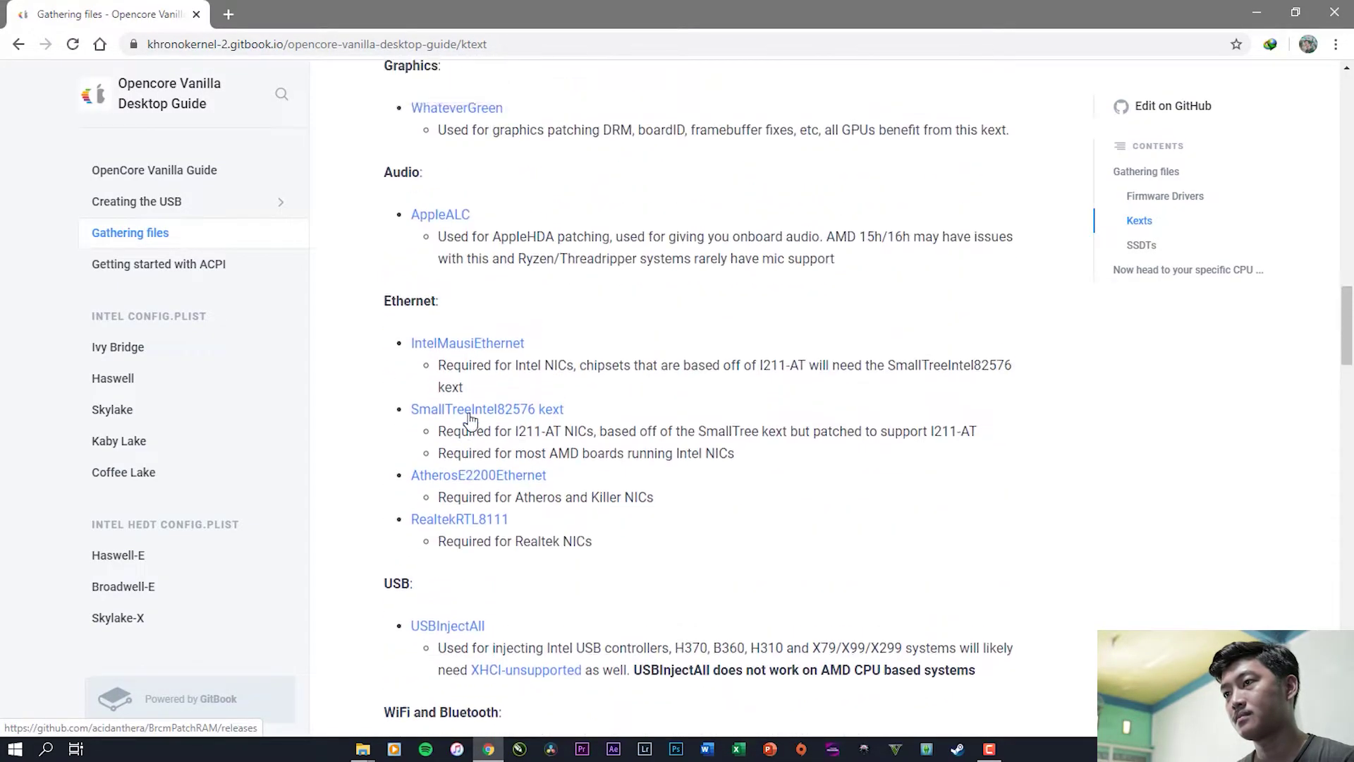
{"action": "scroll", "coordinate": [455, 399], "scroll_direction": "up", "scroll_amount": 5}
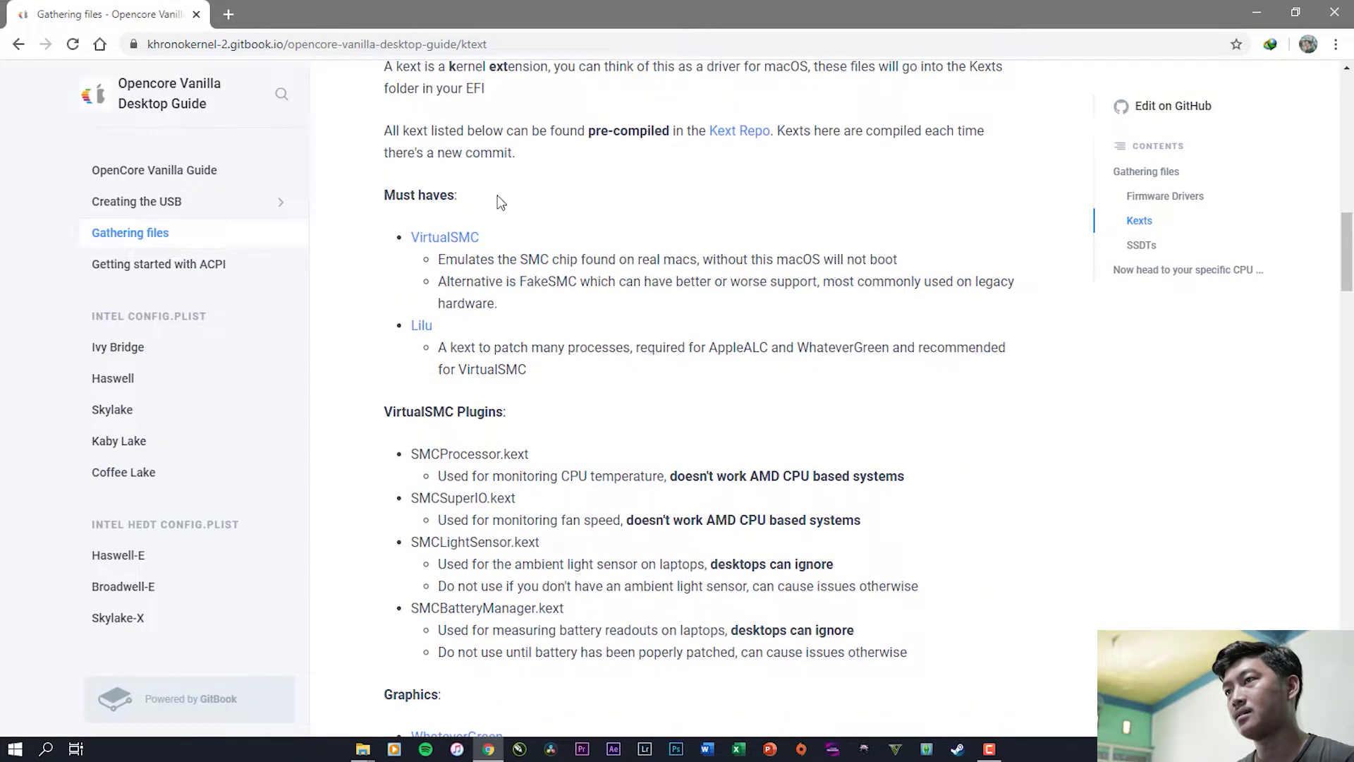
{"action": "scroll", "coordinate": [458, 219], "scroll_direction": "up", "scroll_amount": 1}
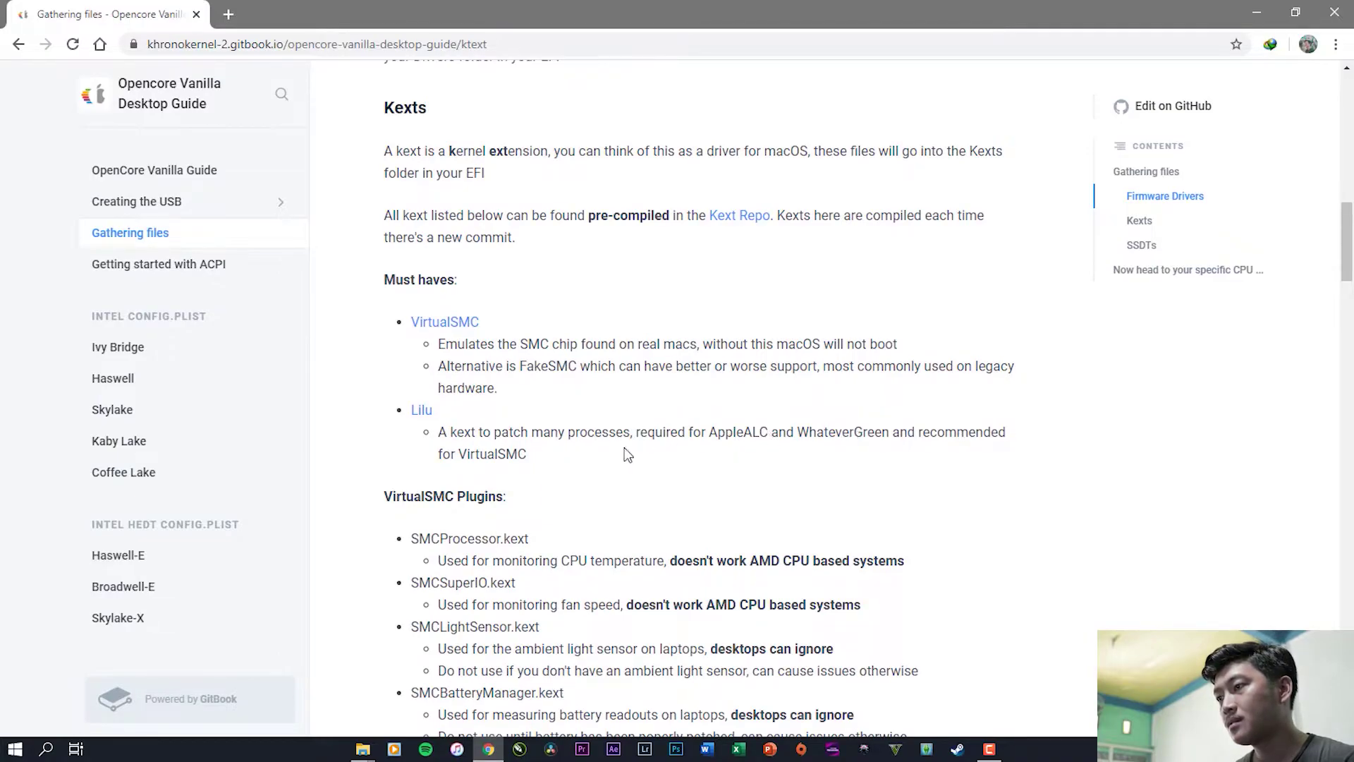
{"action": "left_click_drag", "start_coordinate": [768, 429], "coordinate": [909, 430]}
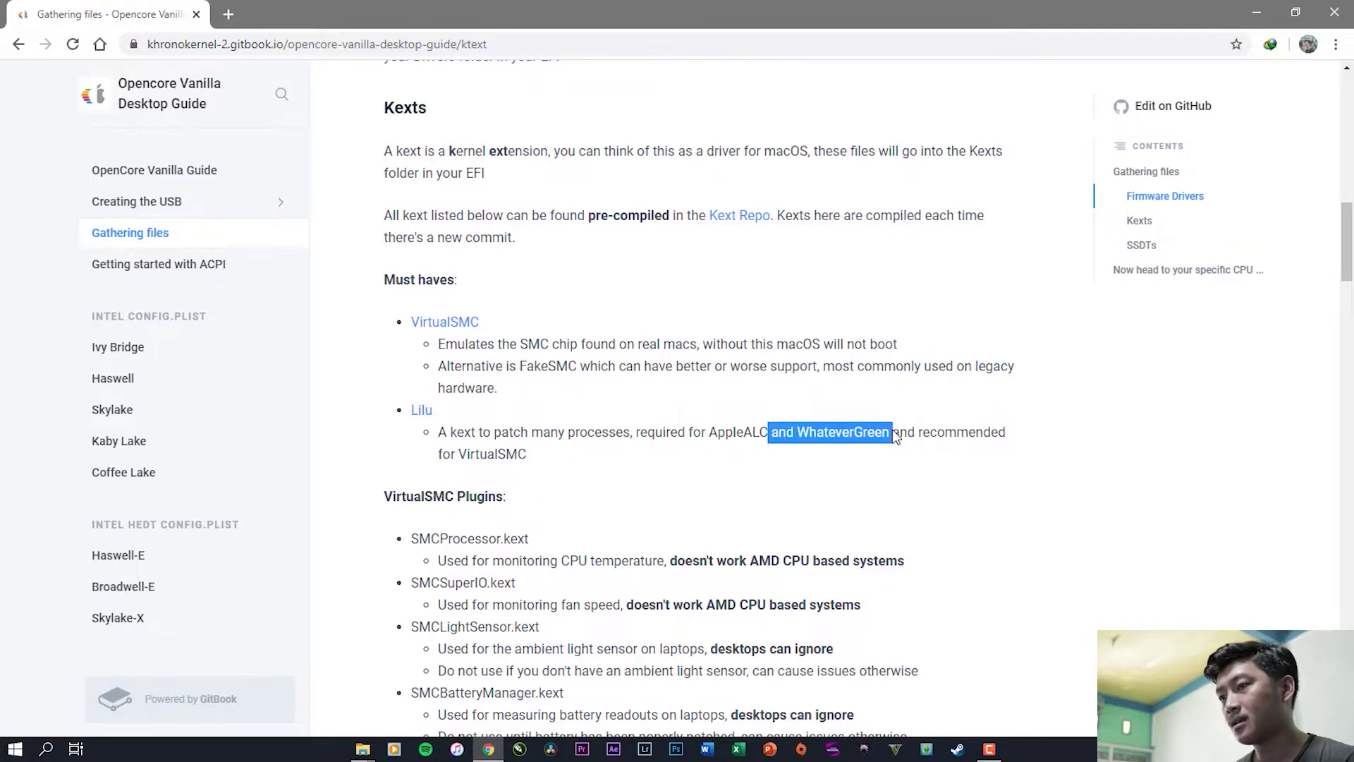
Step: Read the WhateverGreen entry under Graphics, highlighting part of its description and clearing the highlight
{"action": "scroll", "coordinate": [529, 448], "scroll_direction": "down", "scroll_amount": 6}
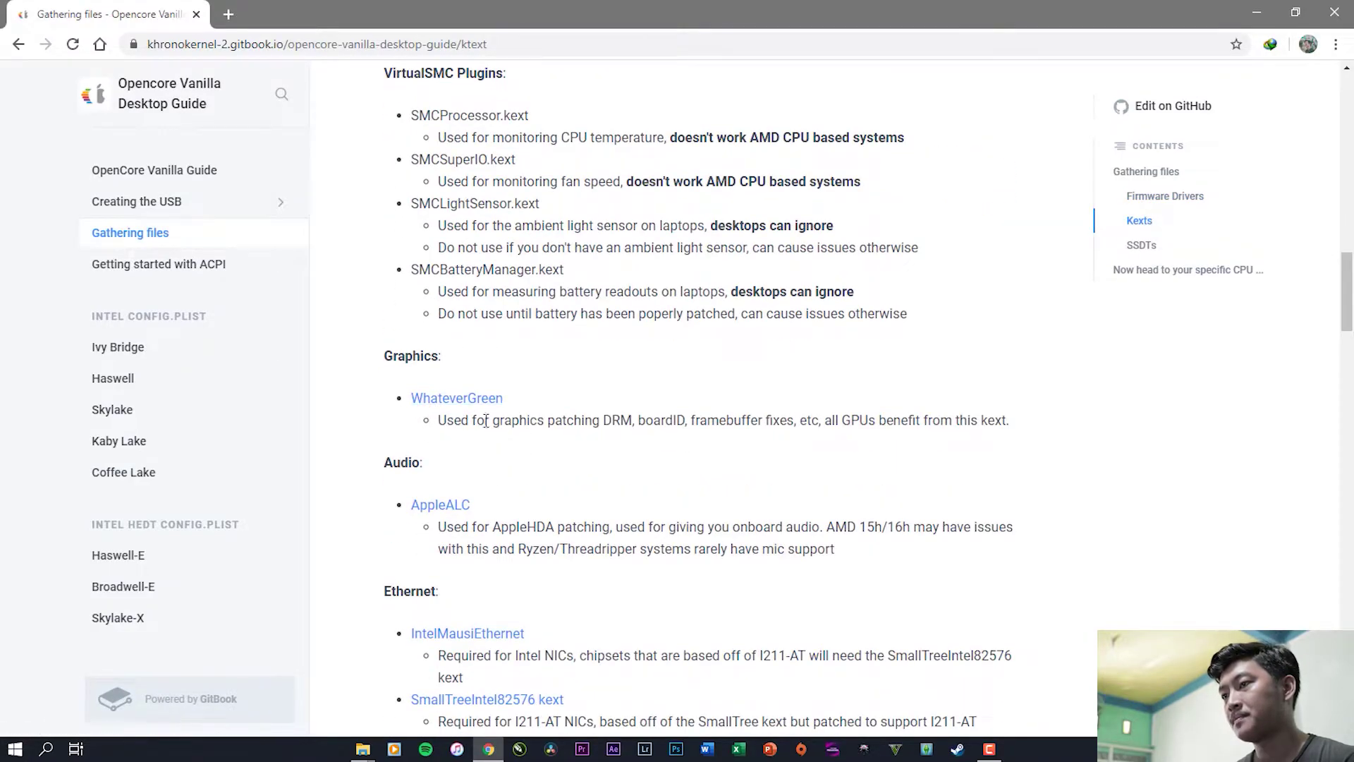
{"action": "left_click_drag", "start_coordinate": [443, 426], "coordinate": [740, 421]}
{"action": "left_click", "coordinate": [620, 395]}
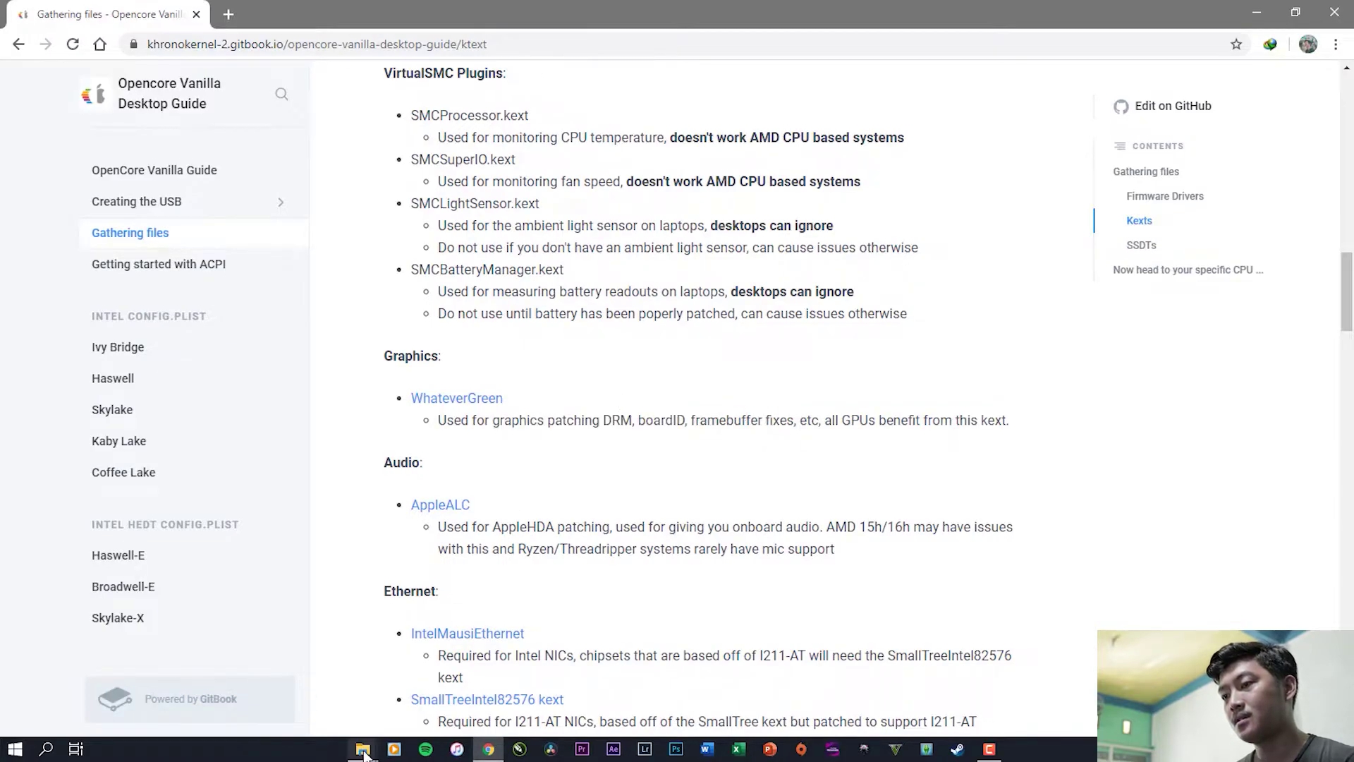
Step: Switch to the bahan hackintosh folder in File Explorer, look inside its EFI folder and go back
{"action": "mouse_move", "coordinate": [363, 752]}
{"action": "mouse_move", "coordinate": [428, 680]}
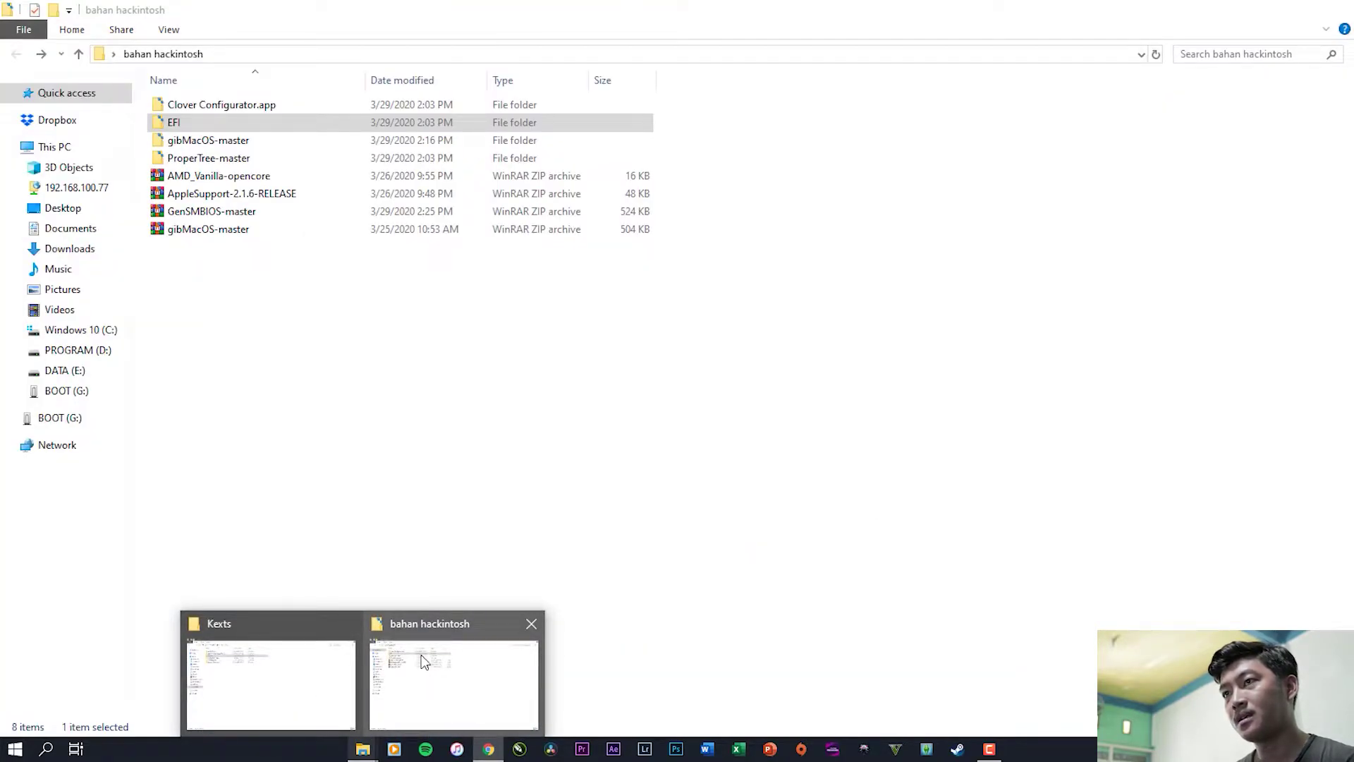
{"action": "left_click", "coordinate": [423, 661]}
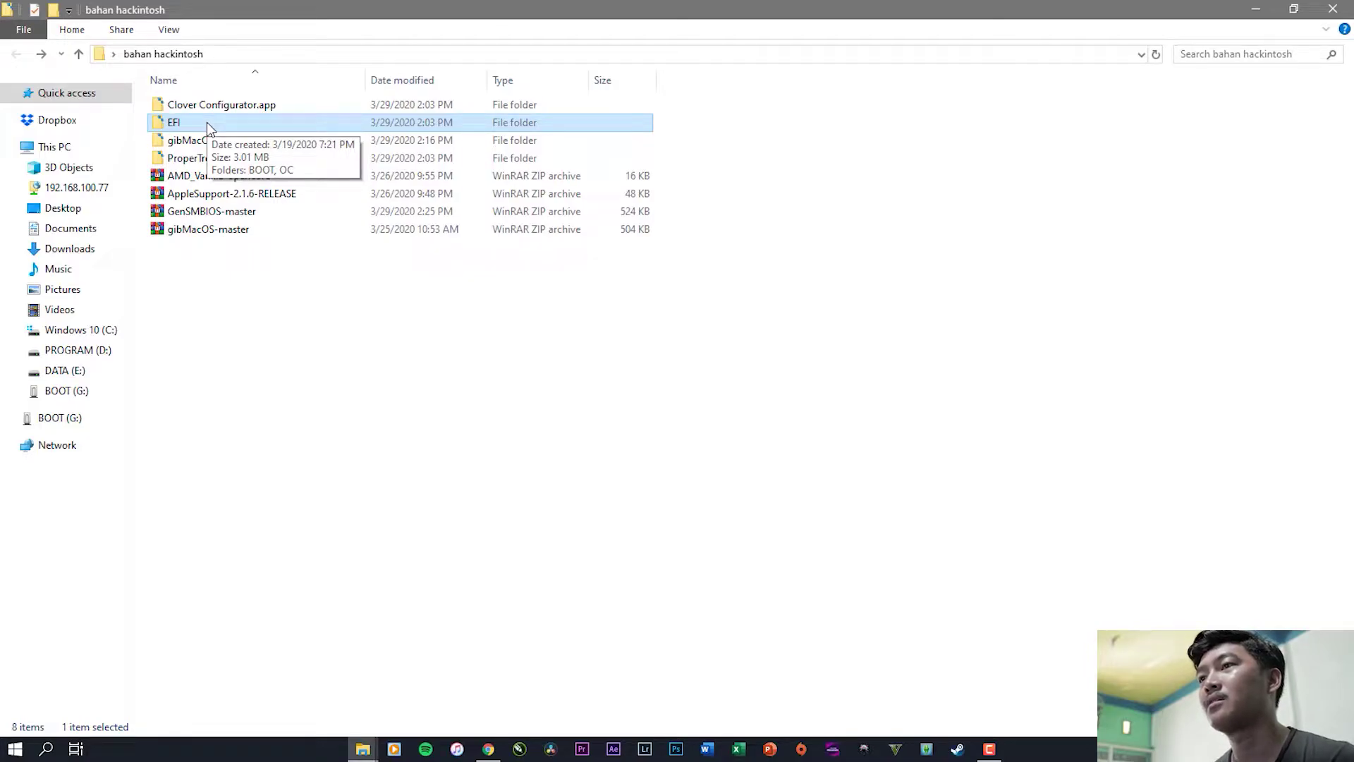
{"action": "double_click", "coordinate": [206, 122]}
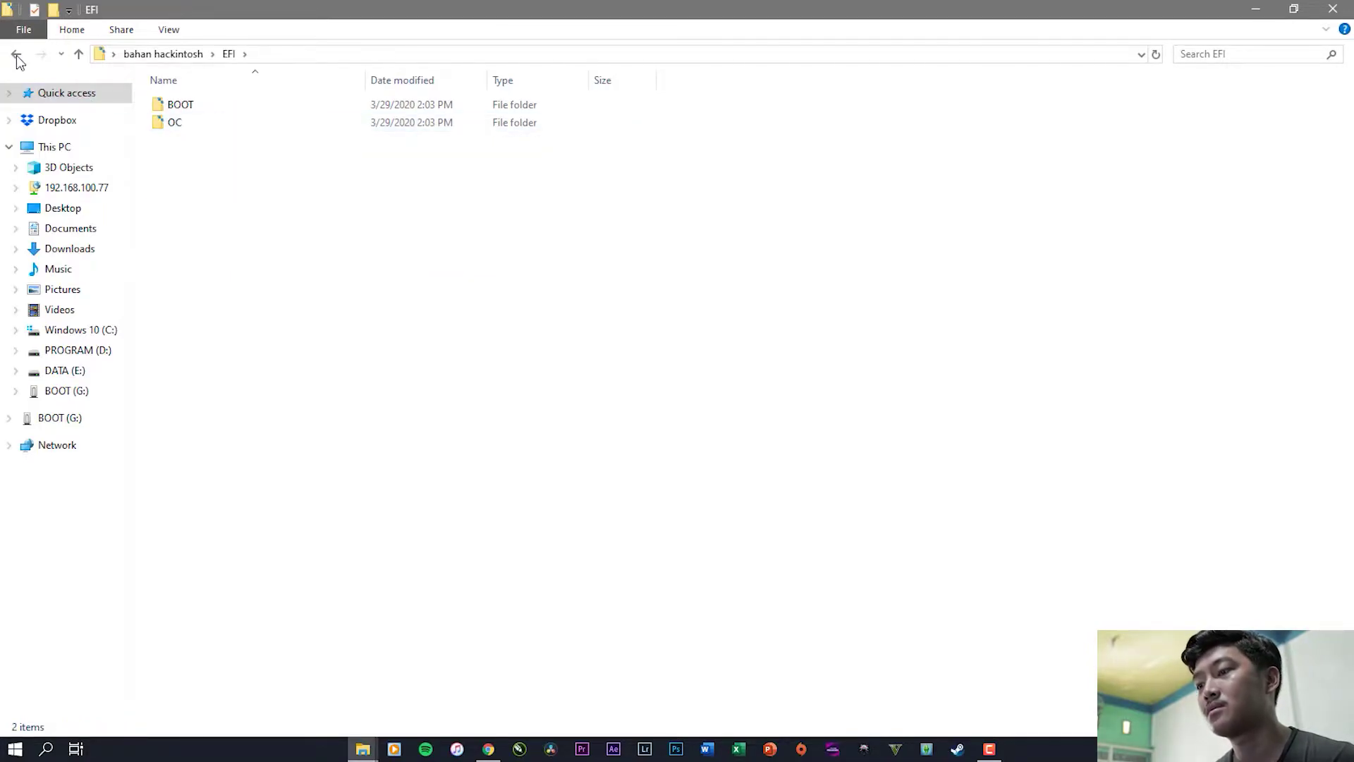
{"action": "key", "text": "alt+Left"}
Step: Return to the Kexts folder on BOOT (G:) and select RealtekRTL8111.kext
{"action": "mouse_move", "coordinate": [362, 749]}
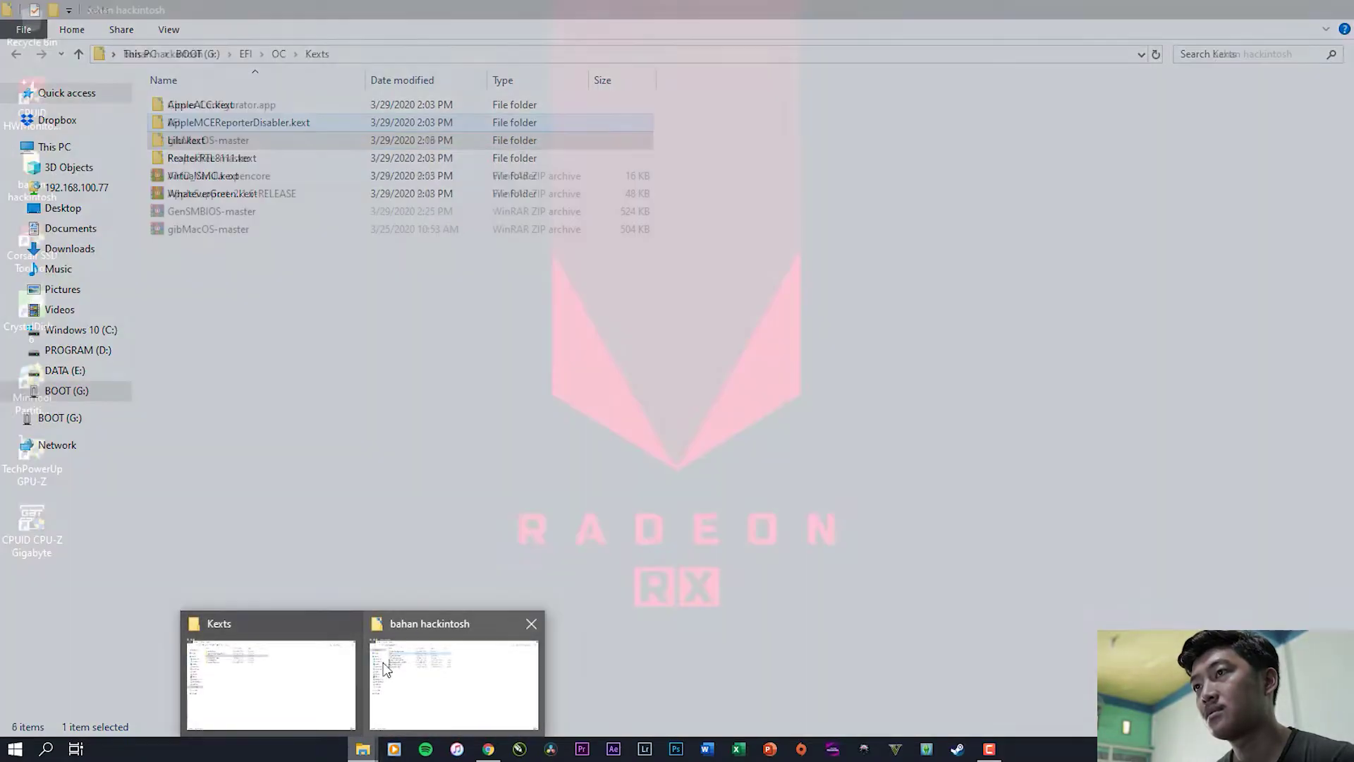
{"action": "left_click", "coordinate": [317, 670]}
{"action": "left_click", "coordinate": [211, 160]}
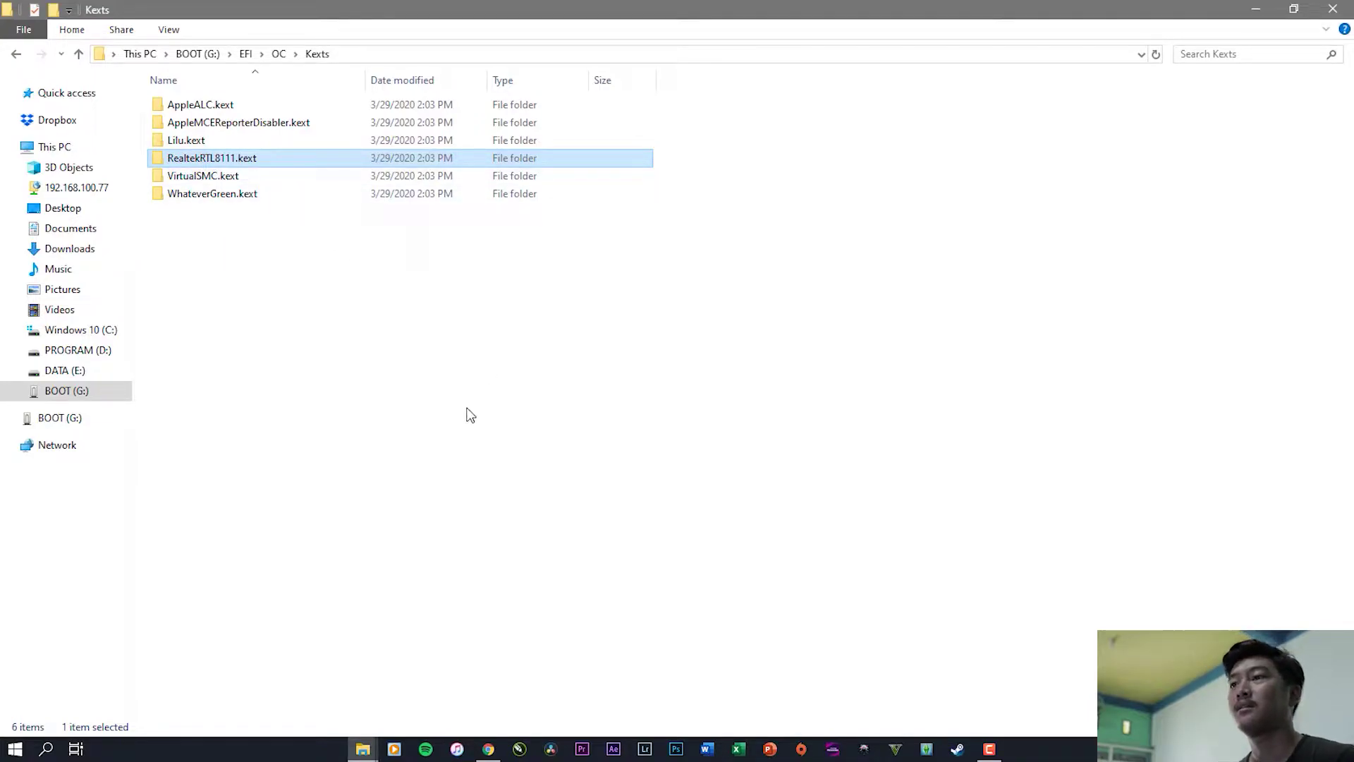
Step: Switch to Chrome and read the WiFi and Bluetooth kext entries on the Gathering files page
{"action": "left_click", "coordinate": [488, 748]}
{"action": "scroll", "coordinate": [816, 388], "scroll_direction": "down", "scroll_amount": 1}
{"action": "scroll", "coordinate": [816, 388], "scroll_direction": "down", "scroll_amount": 10}
{"action": "scroll", "coordinate": [818, 392], "scroll_direction": "up", "scroll_amount": 3}
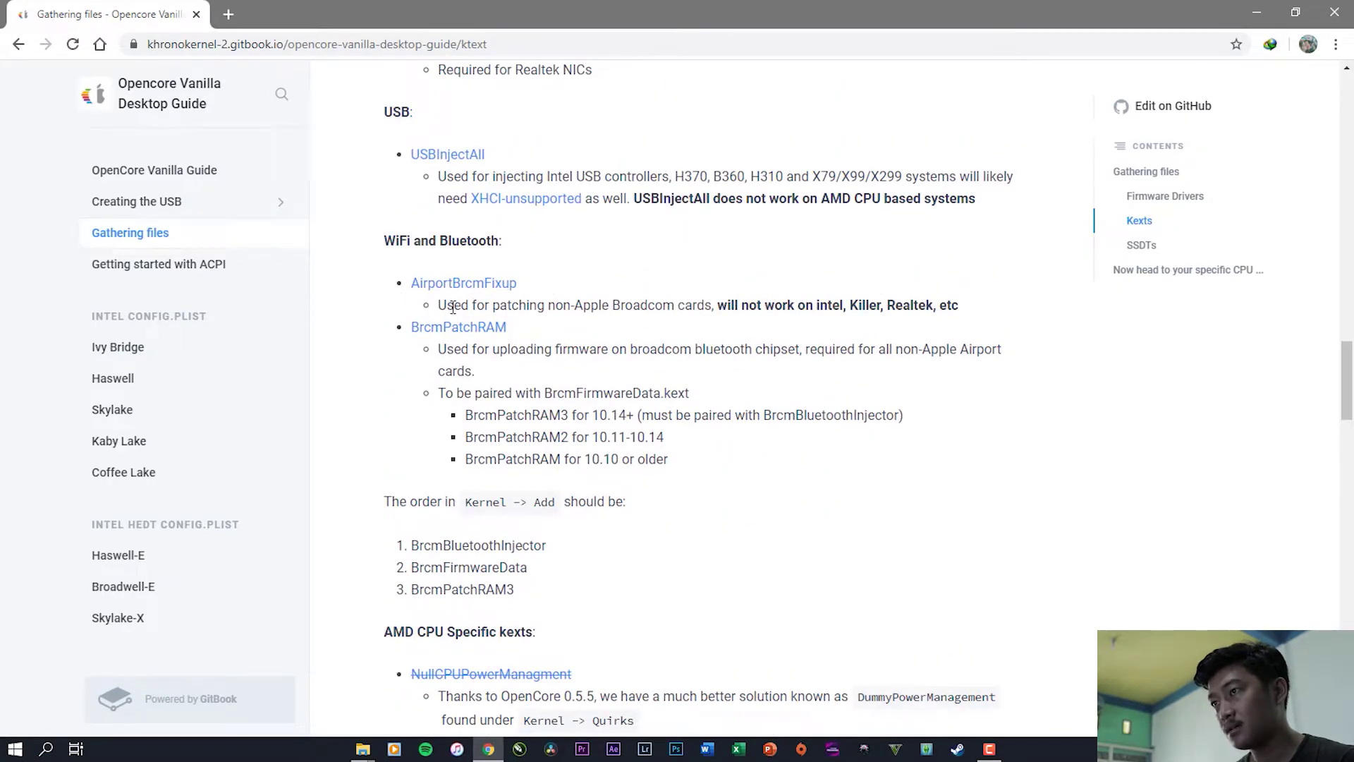
{"action": "scroll", "coordinate": [465, 289], "scroll_direction": "down", "scroll_amount": 3}
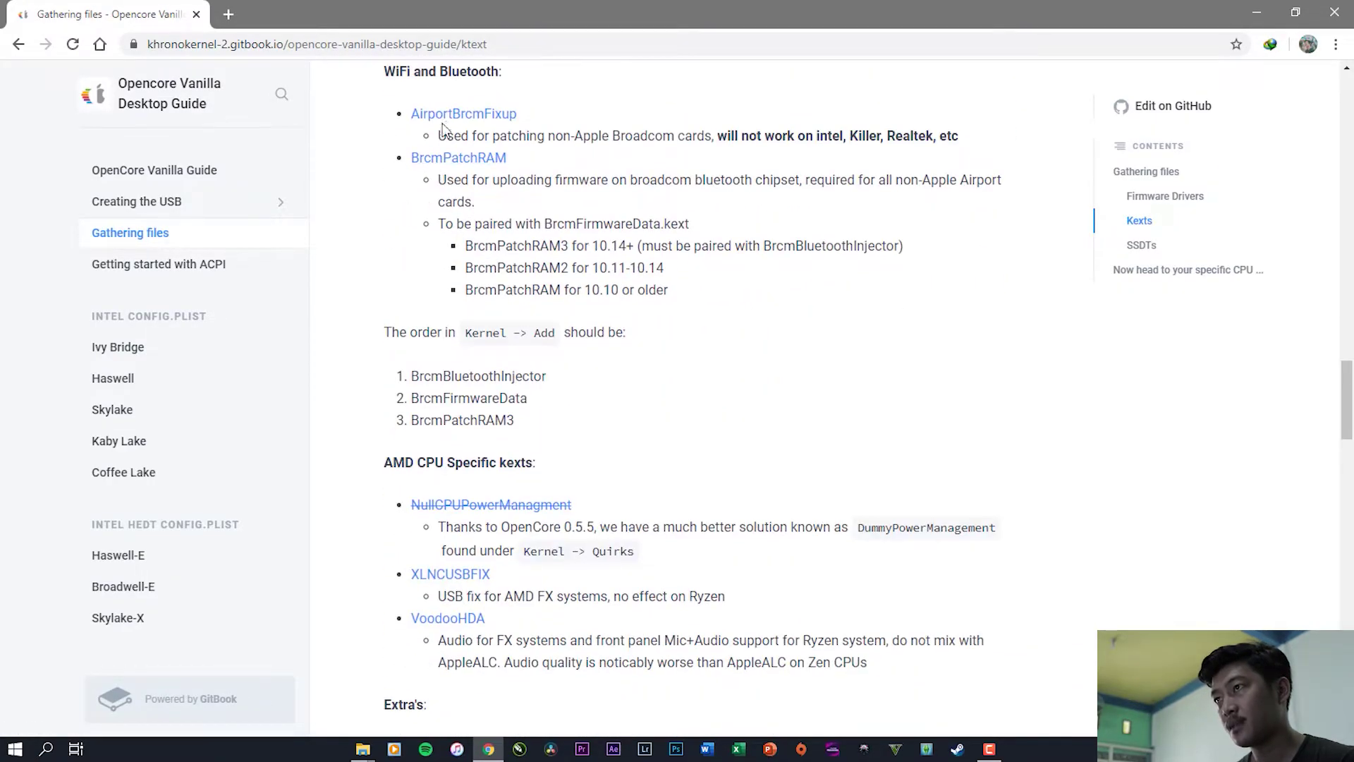
{"action": "scroll", "coordinate": [465, 155], "scroll_direction": "up", "scroll_amount": 1}
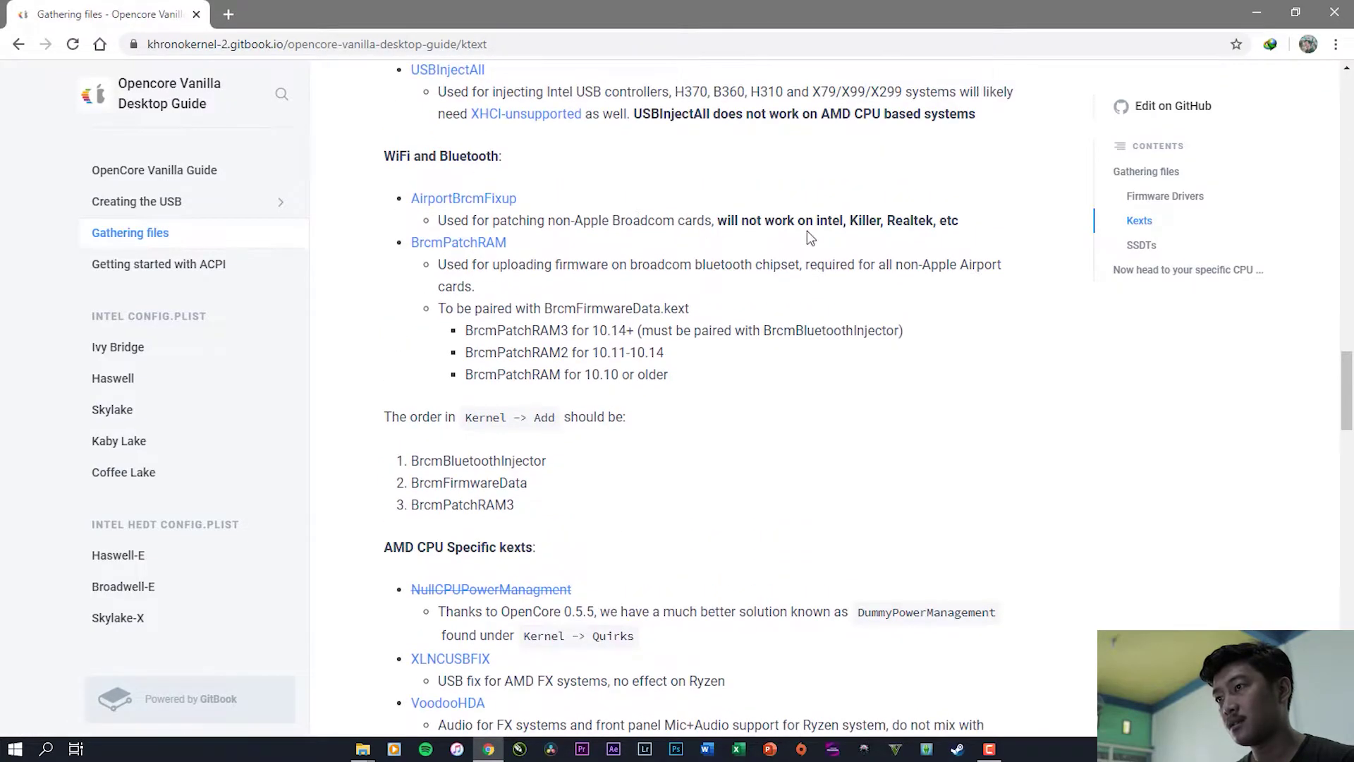
Step: Read the guide's Ethernet kexts, highlighting the Atheros and Killer NICs and Realtek NICs requirements in turn
{"action": "scroll", "coordinate": [547, 414], "scroll_direction": "up", "scroll_amount": 4}
{"action": "scroll", "coordinate": [549, 414], "scroll_direction": "up", "scroll_amount": 4}
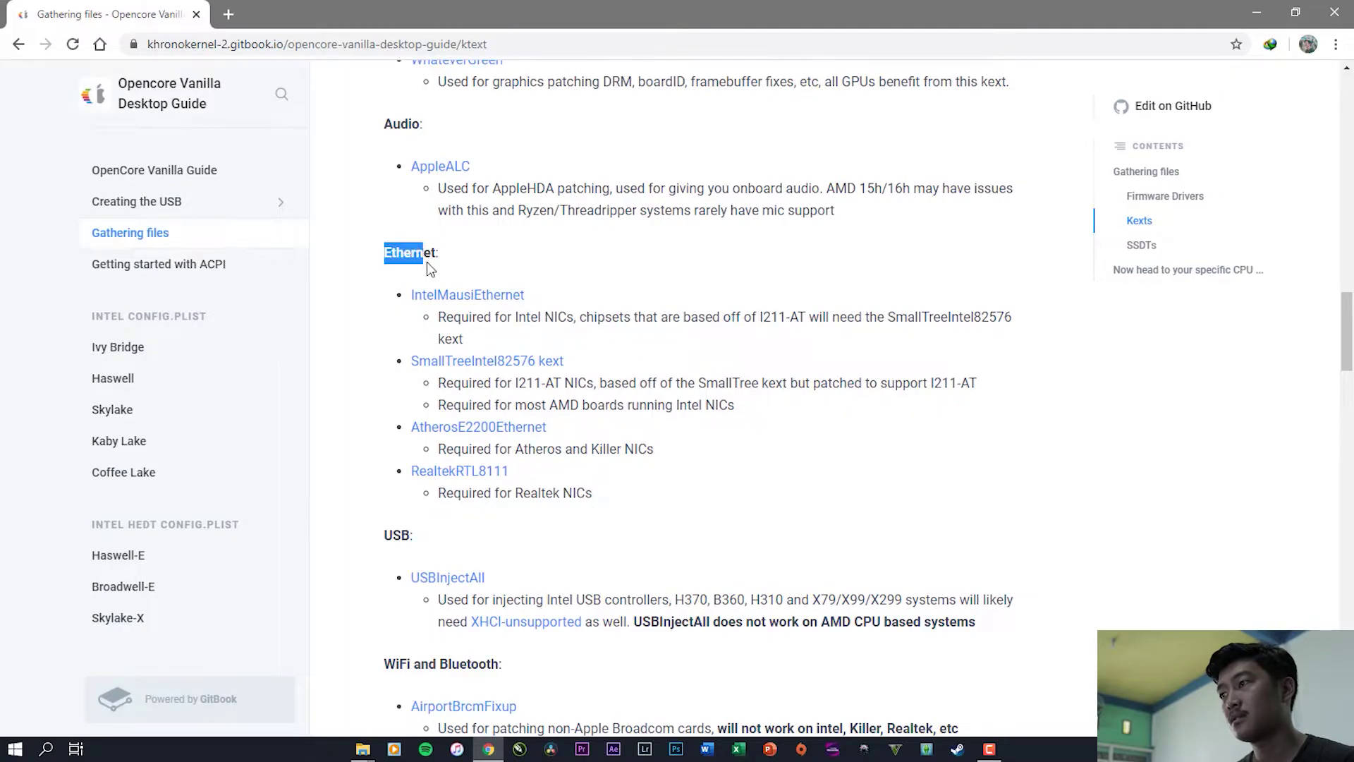
{"action": "left_click", "coordinate": [812, 322]}
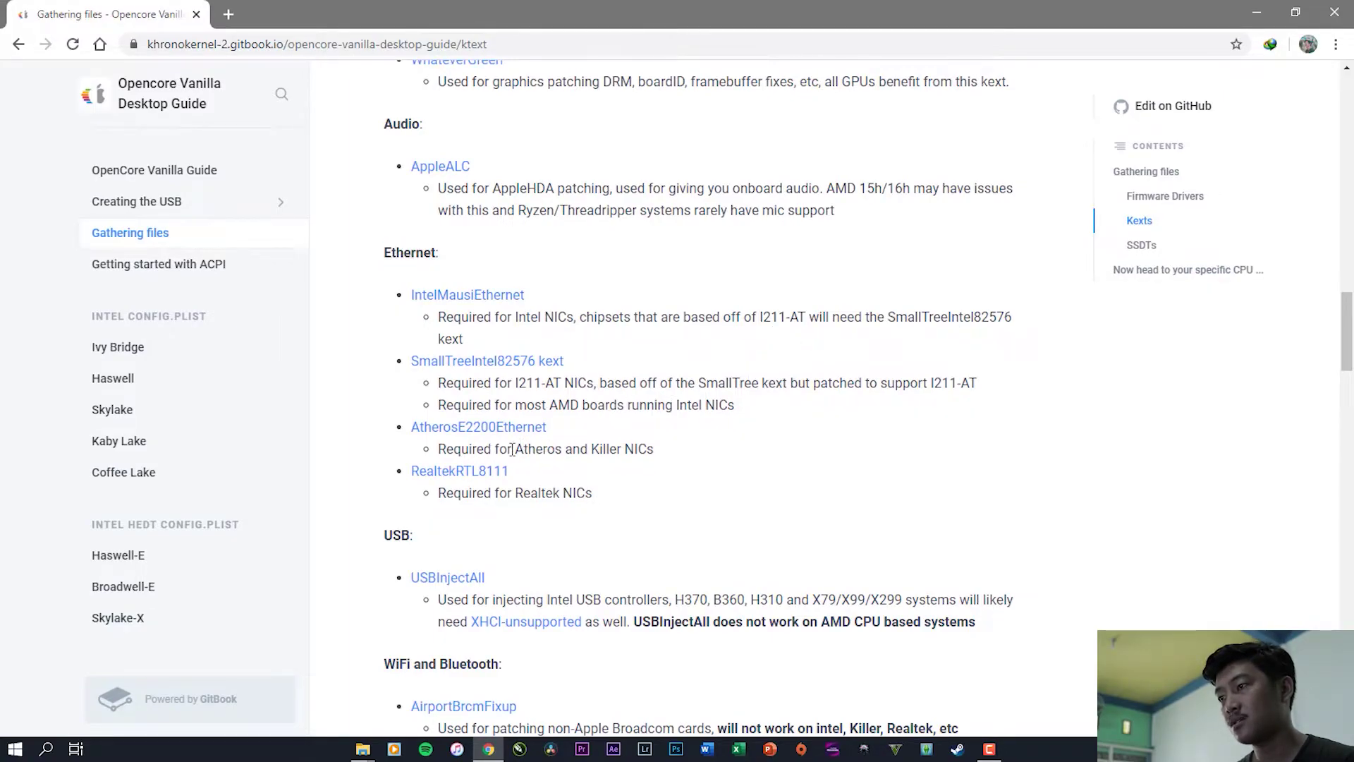
{"action": "left_click_drag", "start_coordinate": [518, 449], "coordinate": [680, 459]}
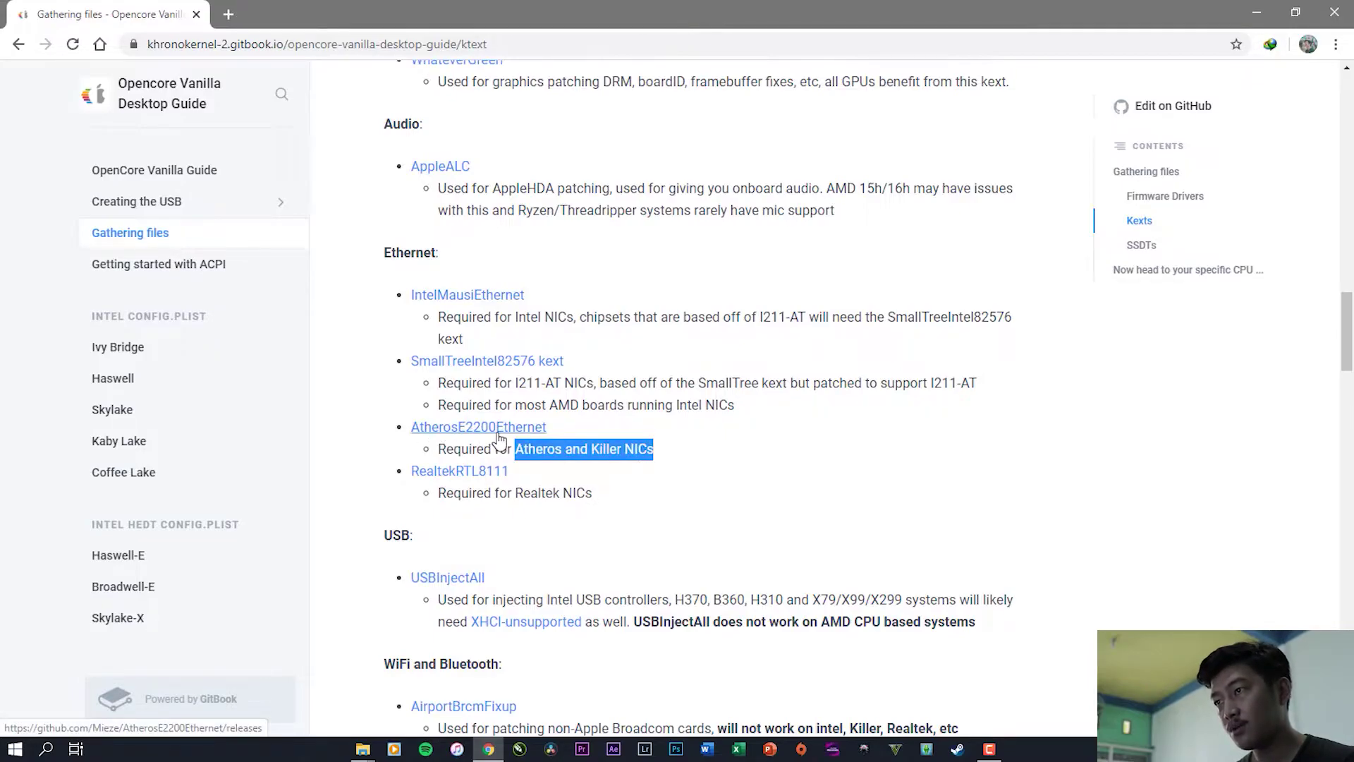
{"action": "left_click", "coordinate": [562, 509]}
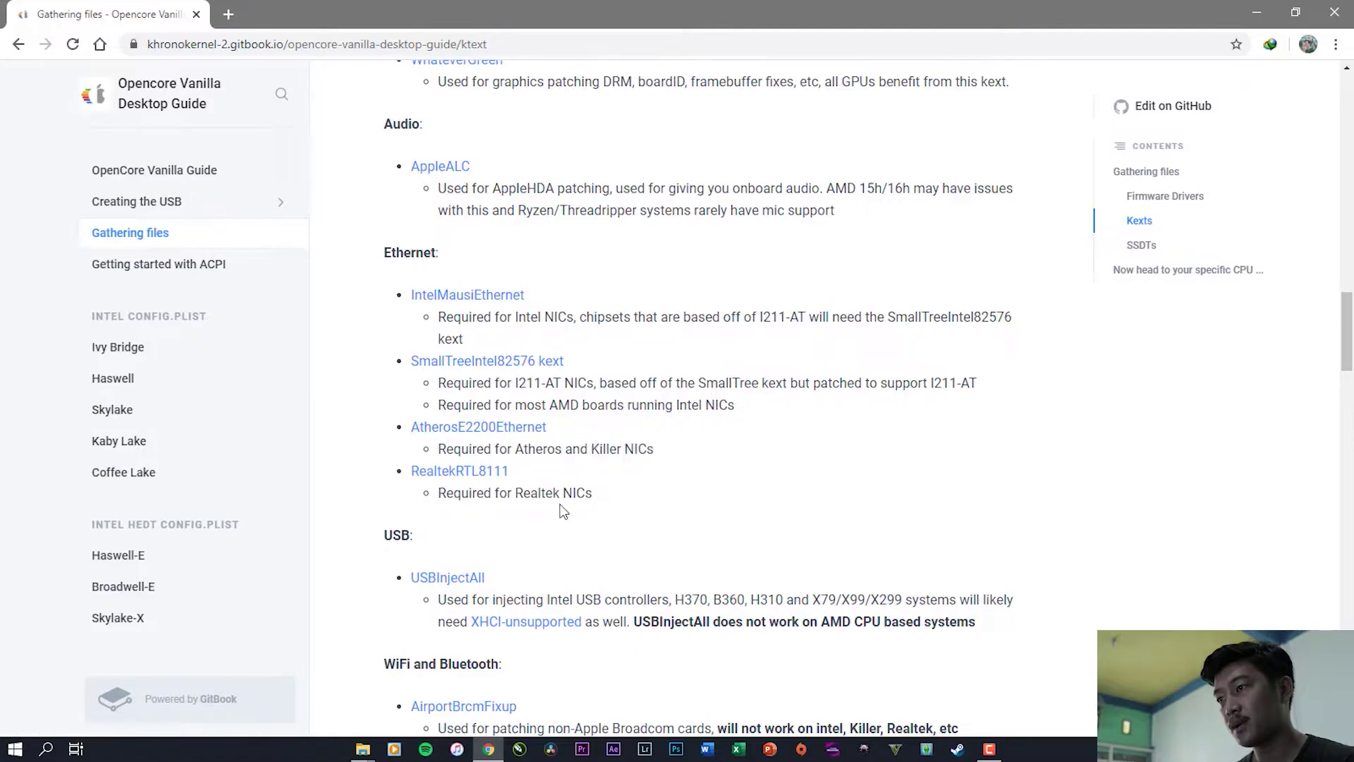
{"action": "left_click_drag", "start_coordinate": [511, 494], "coordinate": [607, 504]}
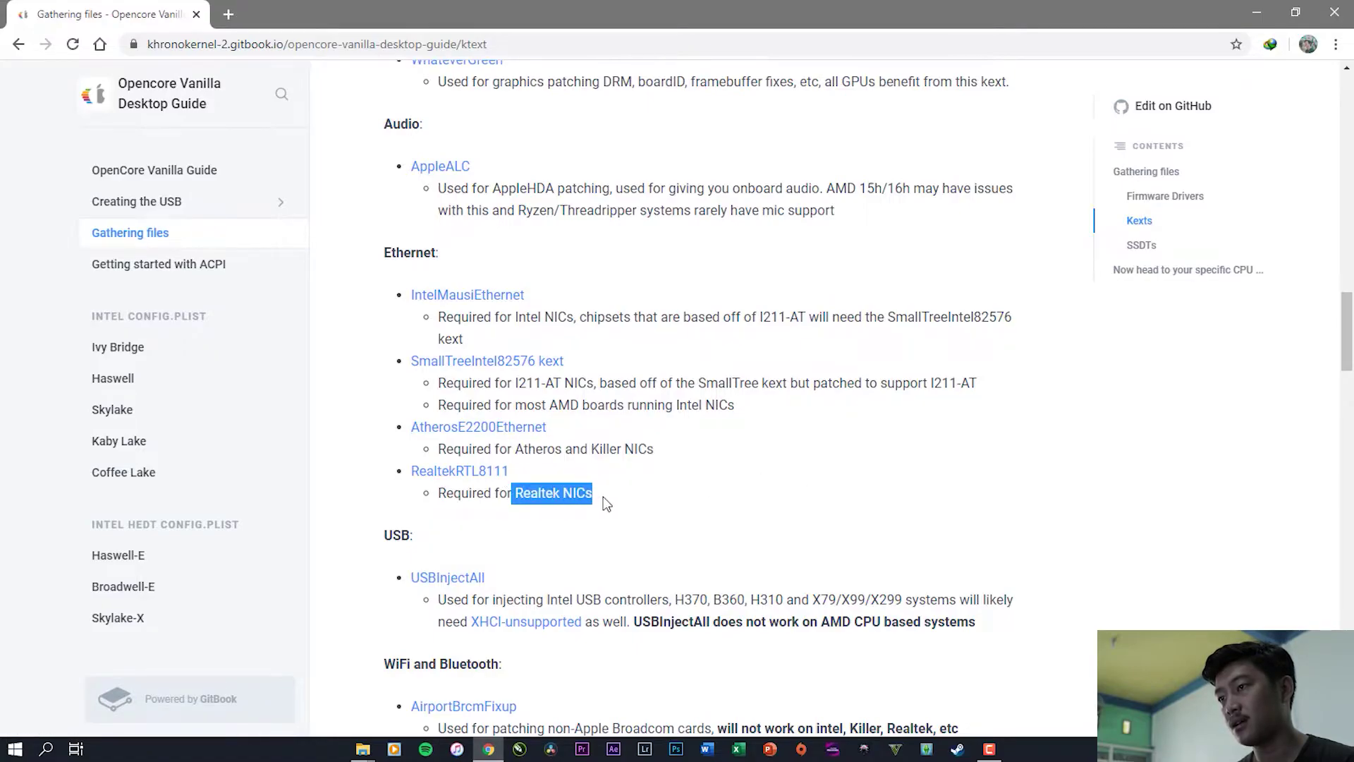
{"action": "left_click", "coordinate": [780, 471]}
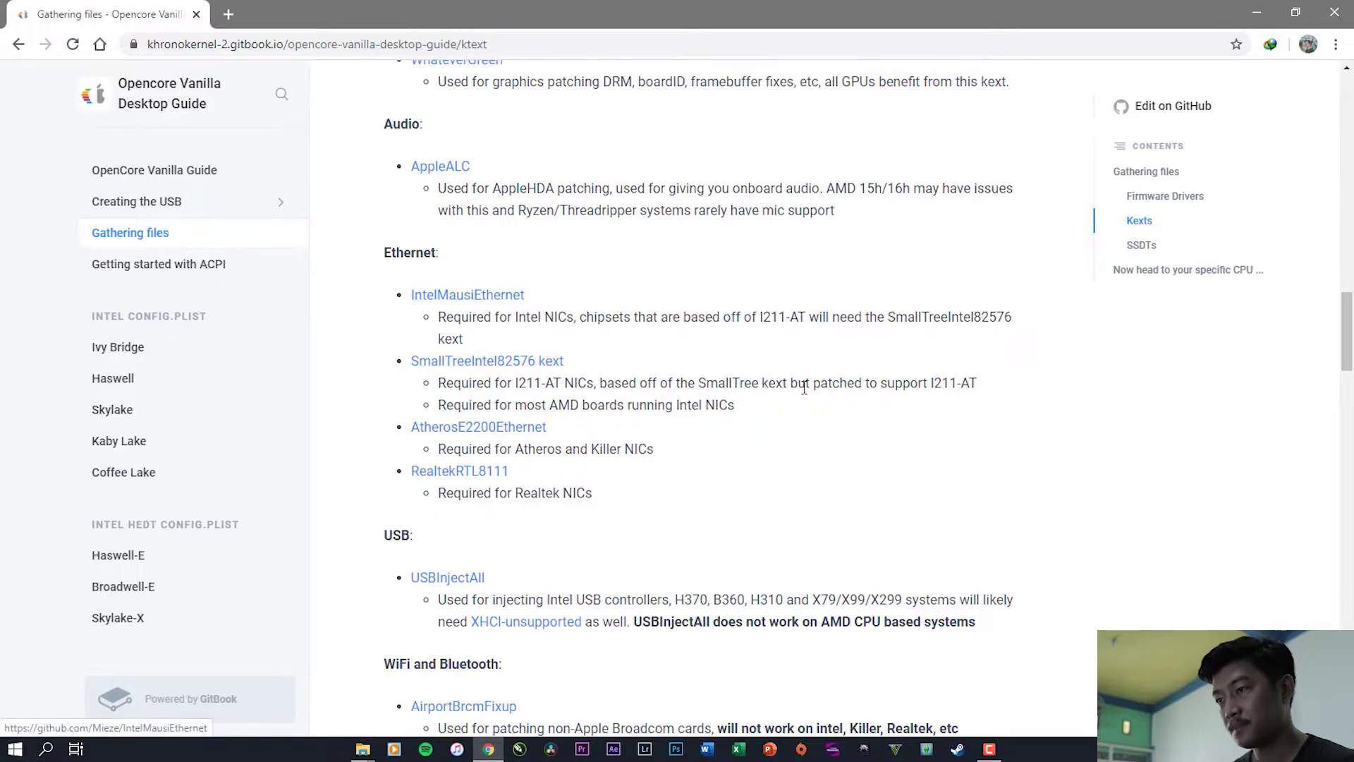
{"action": "scroll", "coordinate": [780, 529], "scroll_direction": "down", "scroll_amount": 4}
{"action": "scroll", "coordinate": [779, 529], "scroll_direction": "up", "scroll_amount": 3}
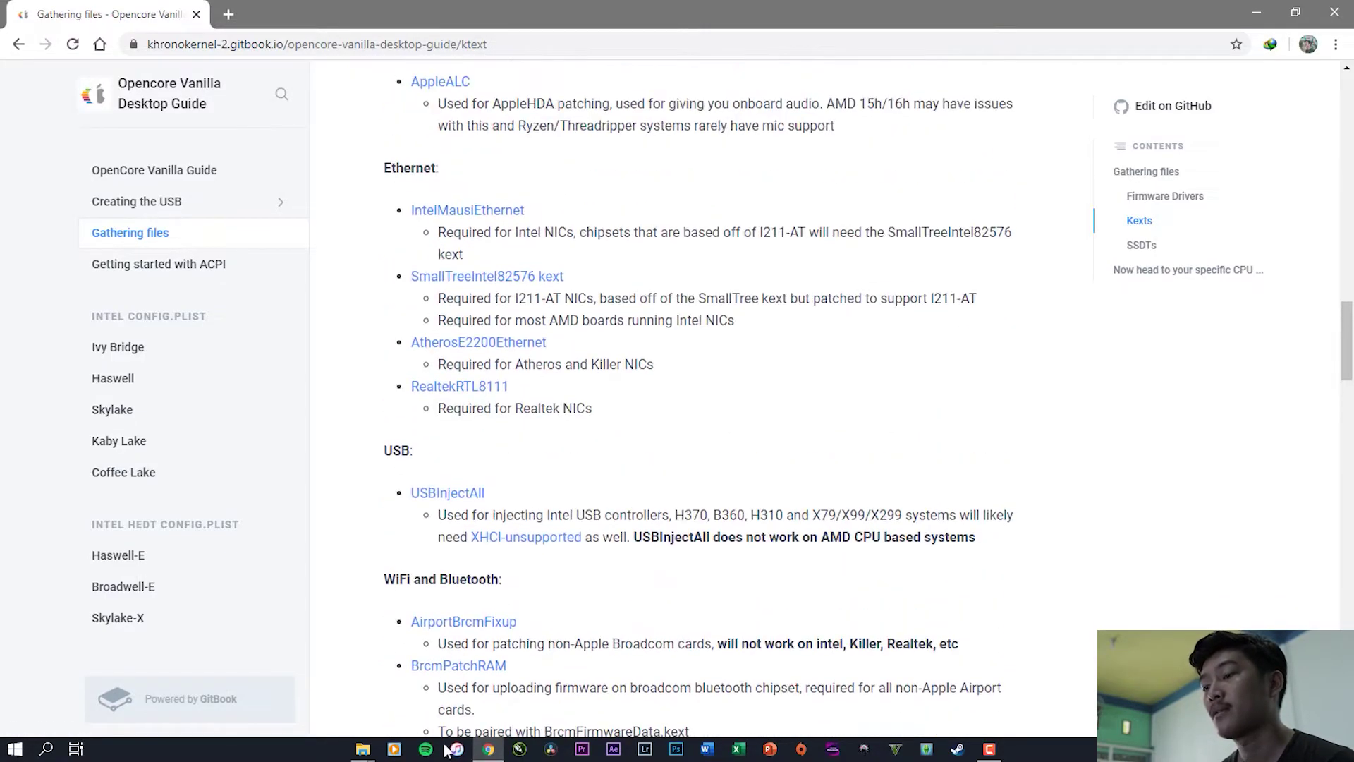
Step: Return to the Kexts folder on BOOT (G:) and review VirtualSMC.kext and the full set of kexts, clearing the selection
{"action": "mouse_move", "coordinate": [368, 750]}
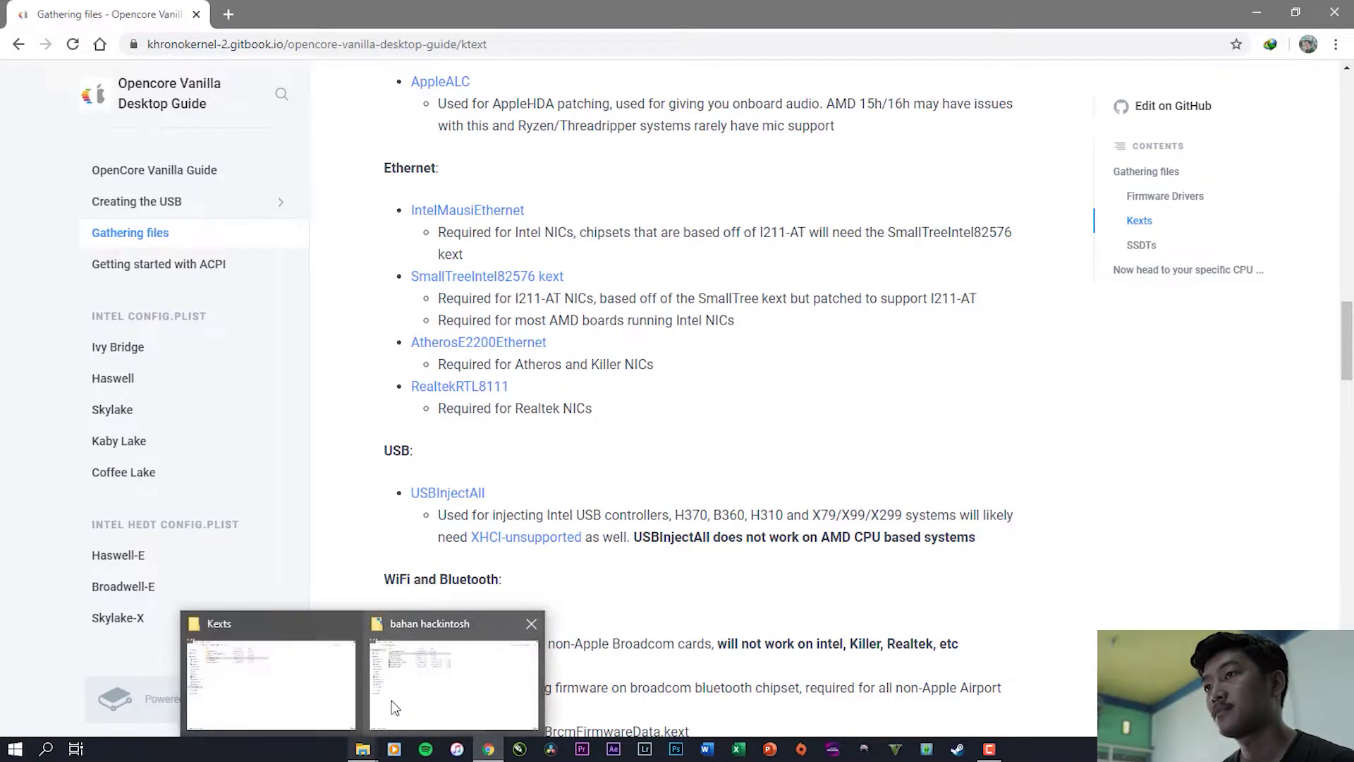
{"action": "left_click", "coordinate": [326, 711]}
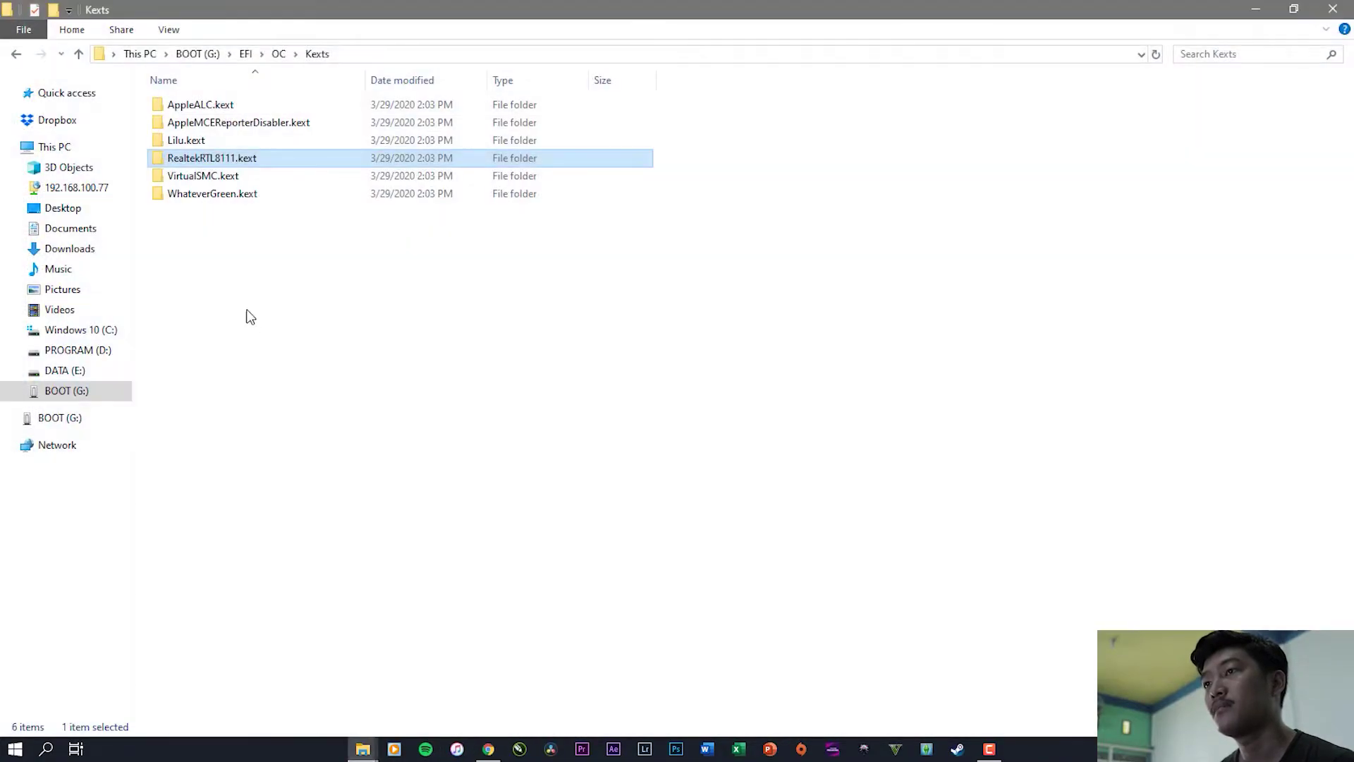
{"action": "left_click", "coordinate": [215, 182]}
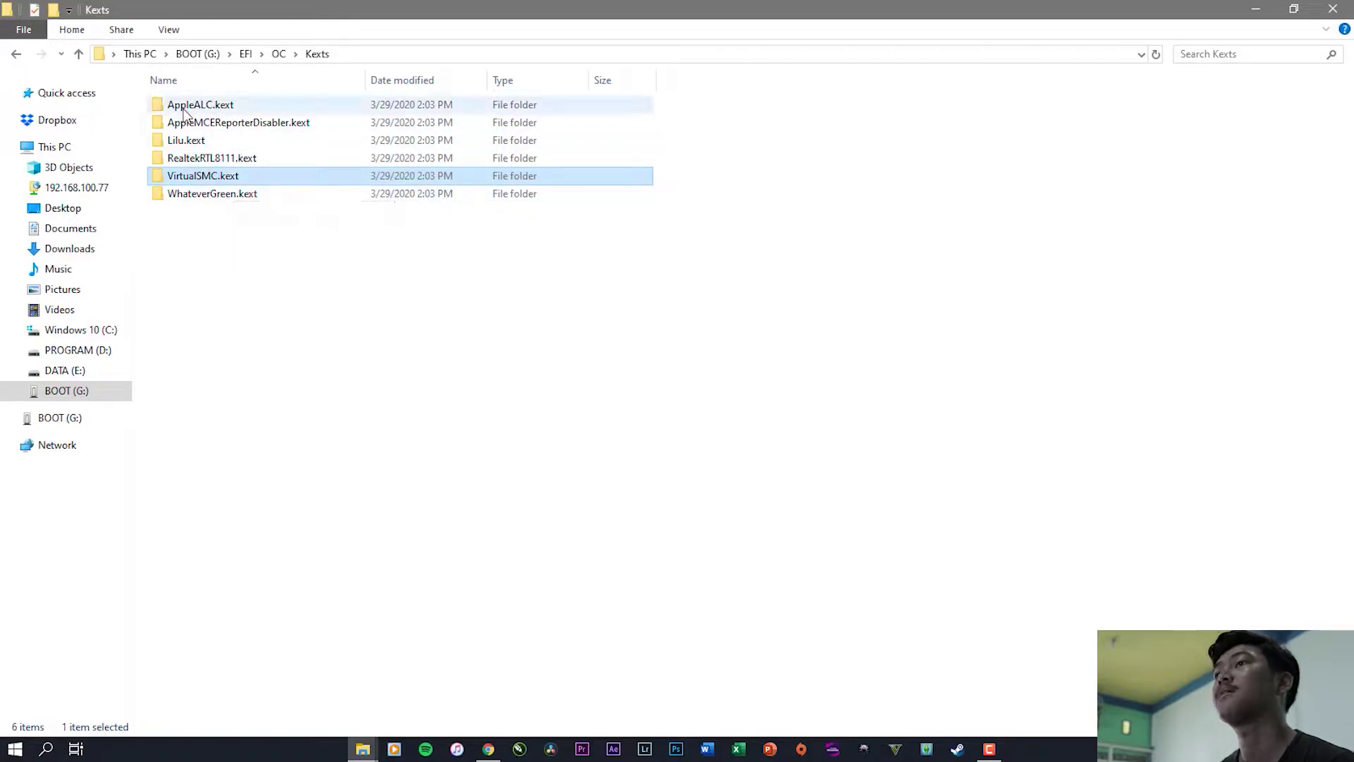
{"action": "left_click_drag", "start_coordinate": [184, 230], "coordinate": [231, 95]}
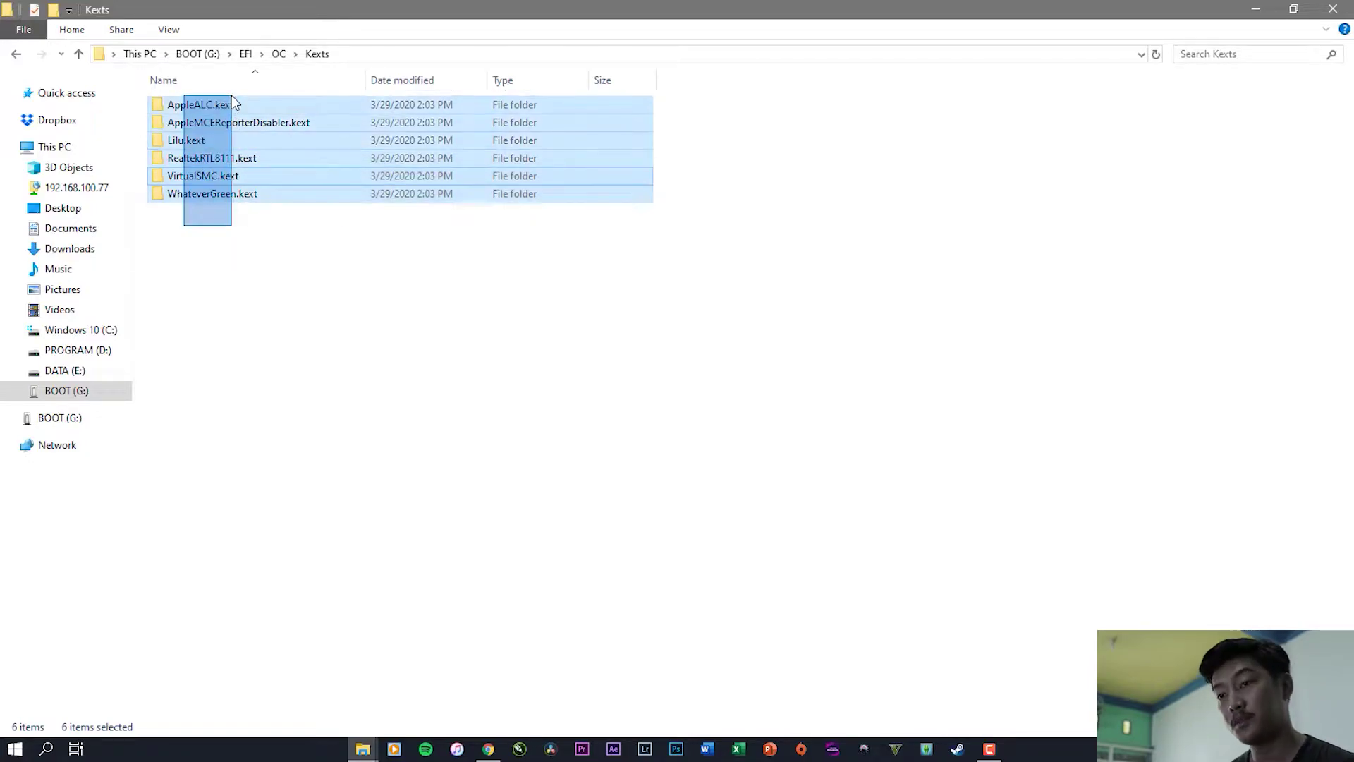
{"action": "left_click", "coordinate": [325, 311]}
Step: Go up to the OC folder, look inside Tools and return to OC
{"action": "left_click", "coordinate": [13, 54]}
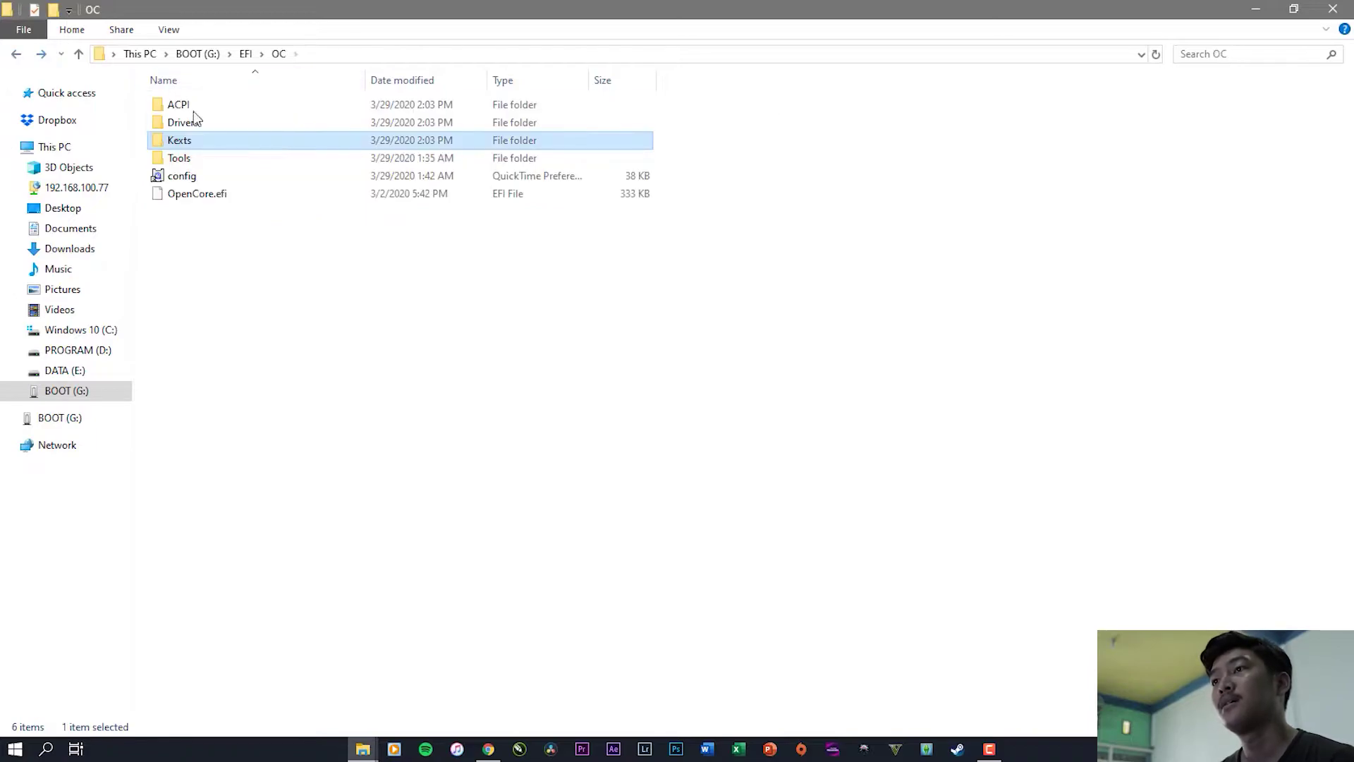
{"action": "double_click", "coordinate": [206, 158]}
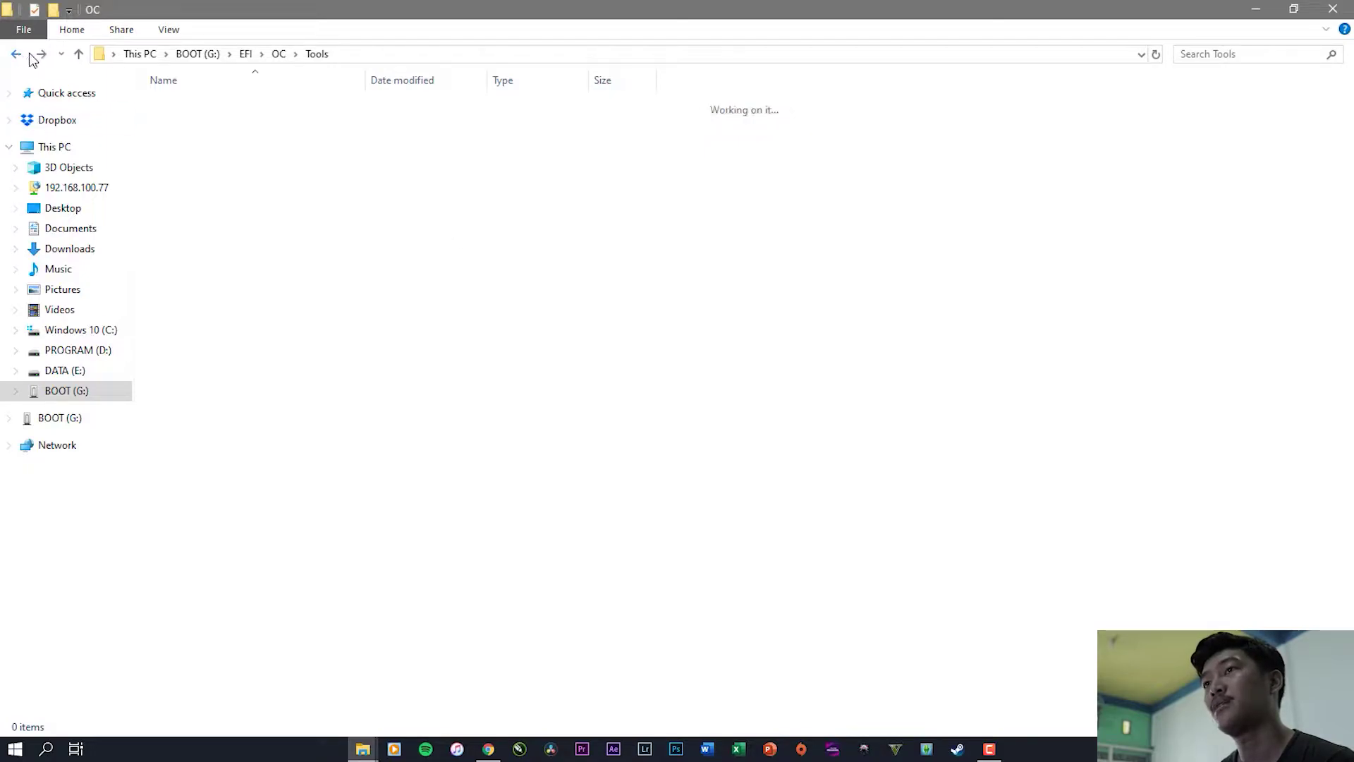
{"action": "key", "text": "BackSpace"}
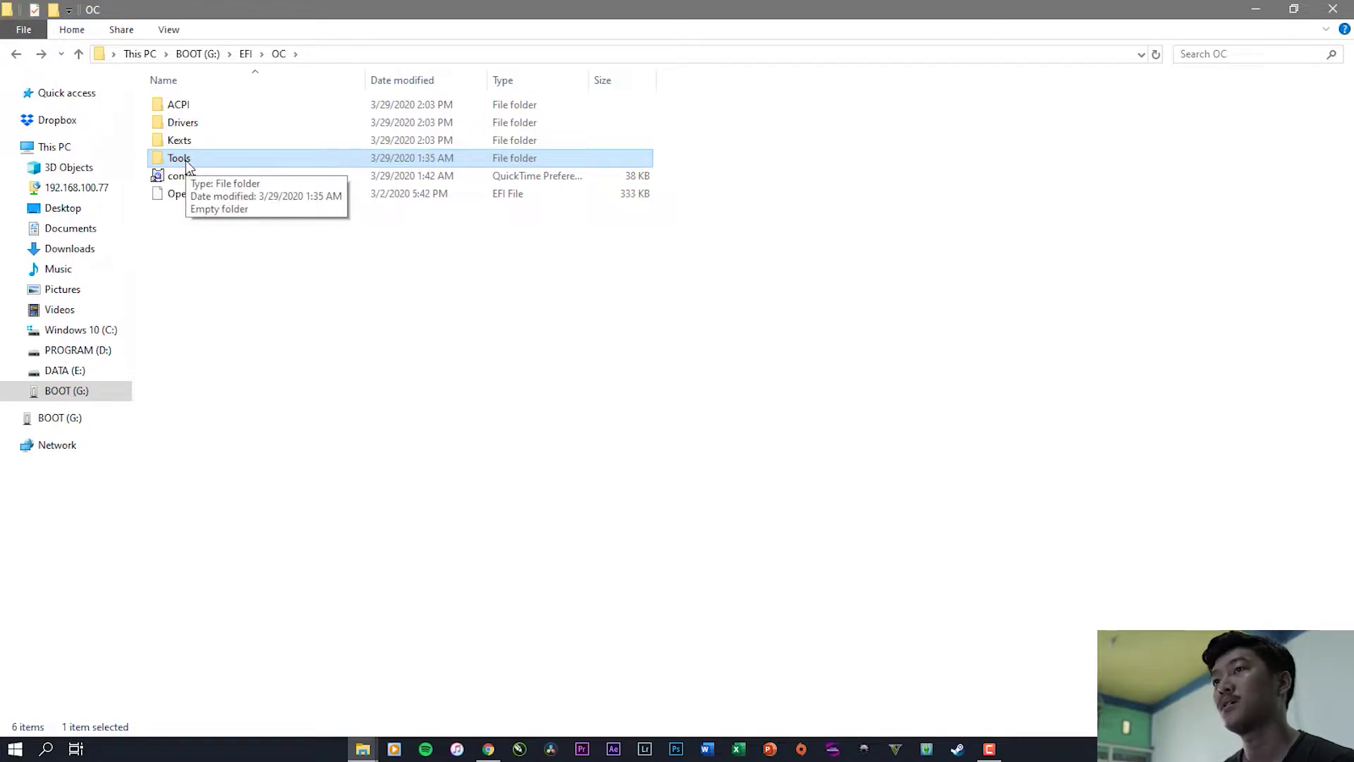
Step: Look inside the Tools folder again, return to OC and open the ACPI folder
{"action": "double_click", "coordinate": [185, 160]}
{"action": "left_click", "coordinate": [16, 54]}
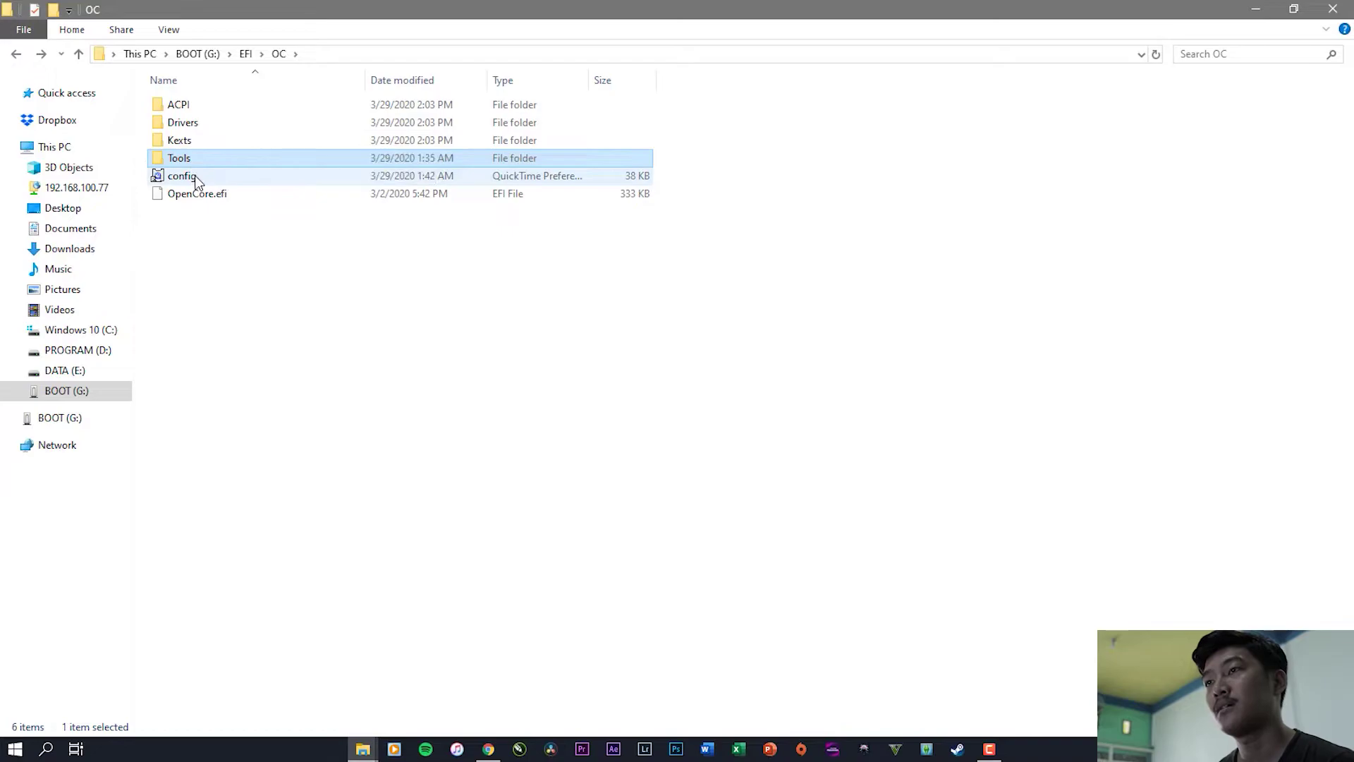
{"action": "left_click", "coordinate": [183, 113]}
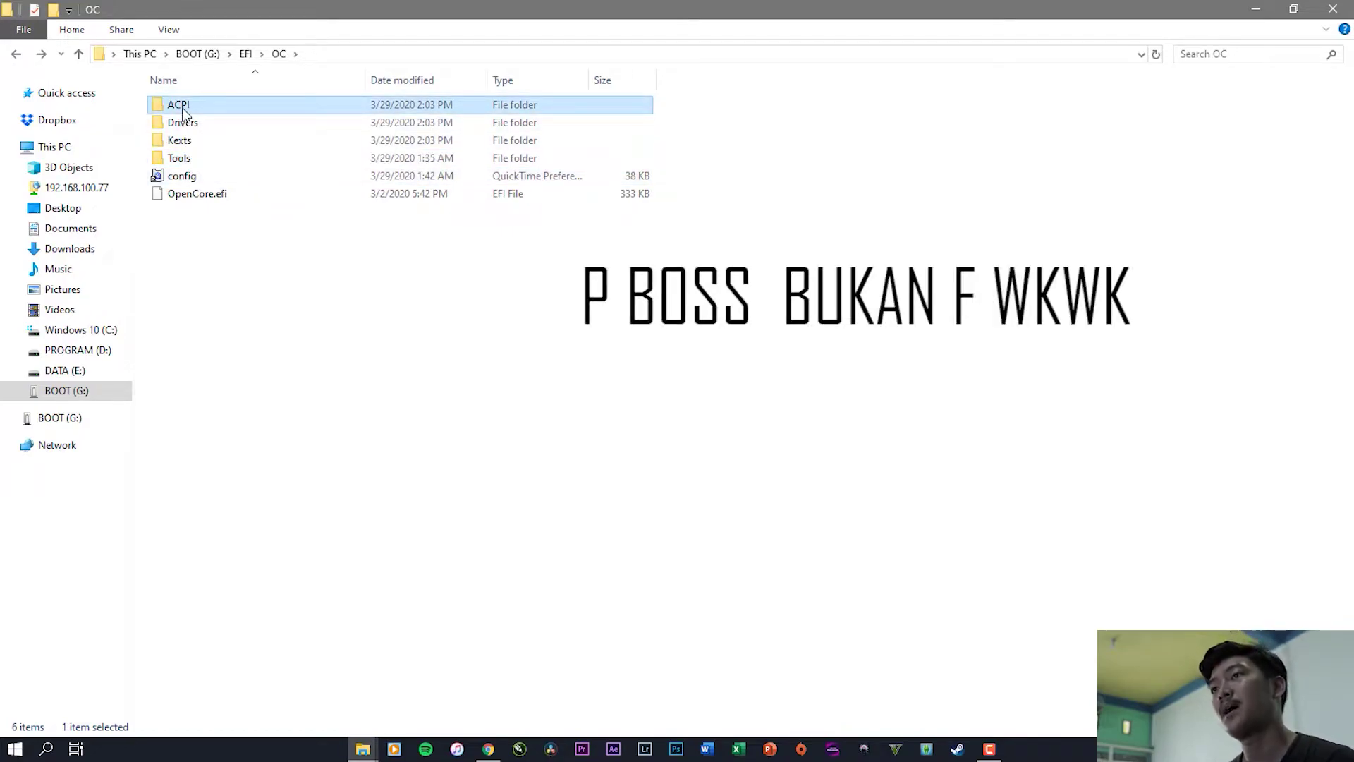
{"action": "double_click", "coordinate": [183, 113]}
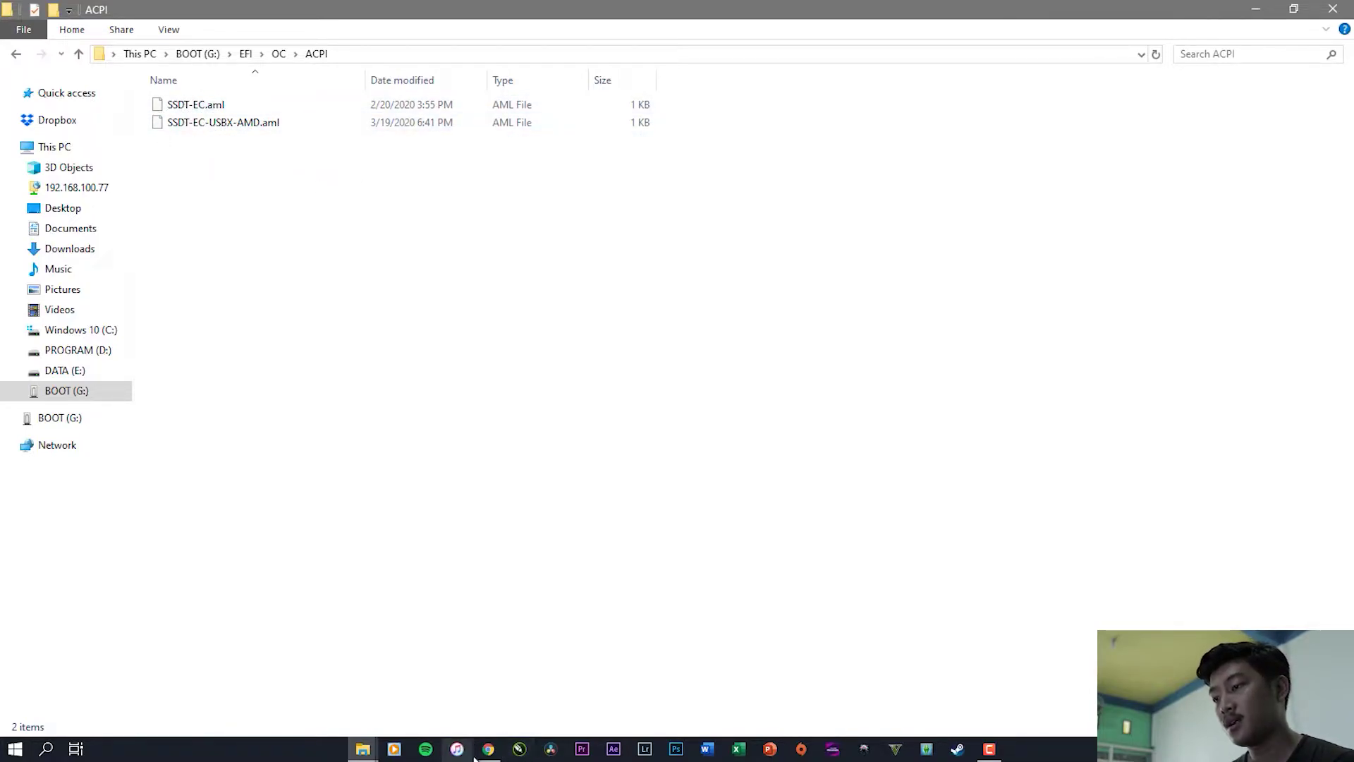
Step: Switch to Chrome and find the AMD entry in the SSDTs section of the Gathering files page
{"action": "mouse_move", "coordinate": [488, 748]}
{"action": "left_click", "coordinate": [489, 693]}
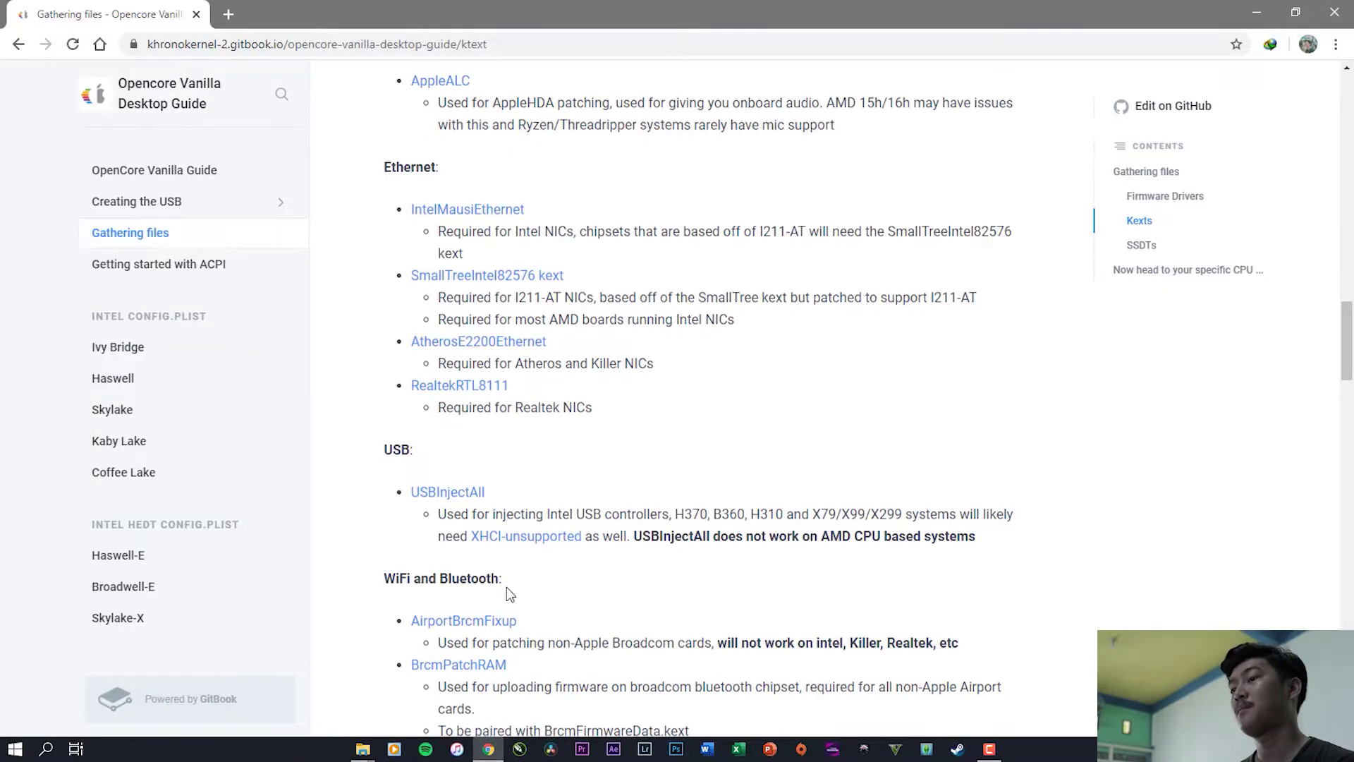
{"action": "scroll", "coordinate": [506, 587], "scroll_direction": "down", "scroll_amount": 6}
{"action": "scroll", "coordinate": [616, 546], "scroll_direction": "down", "scroll_amount": 18}
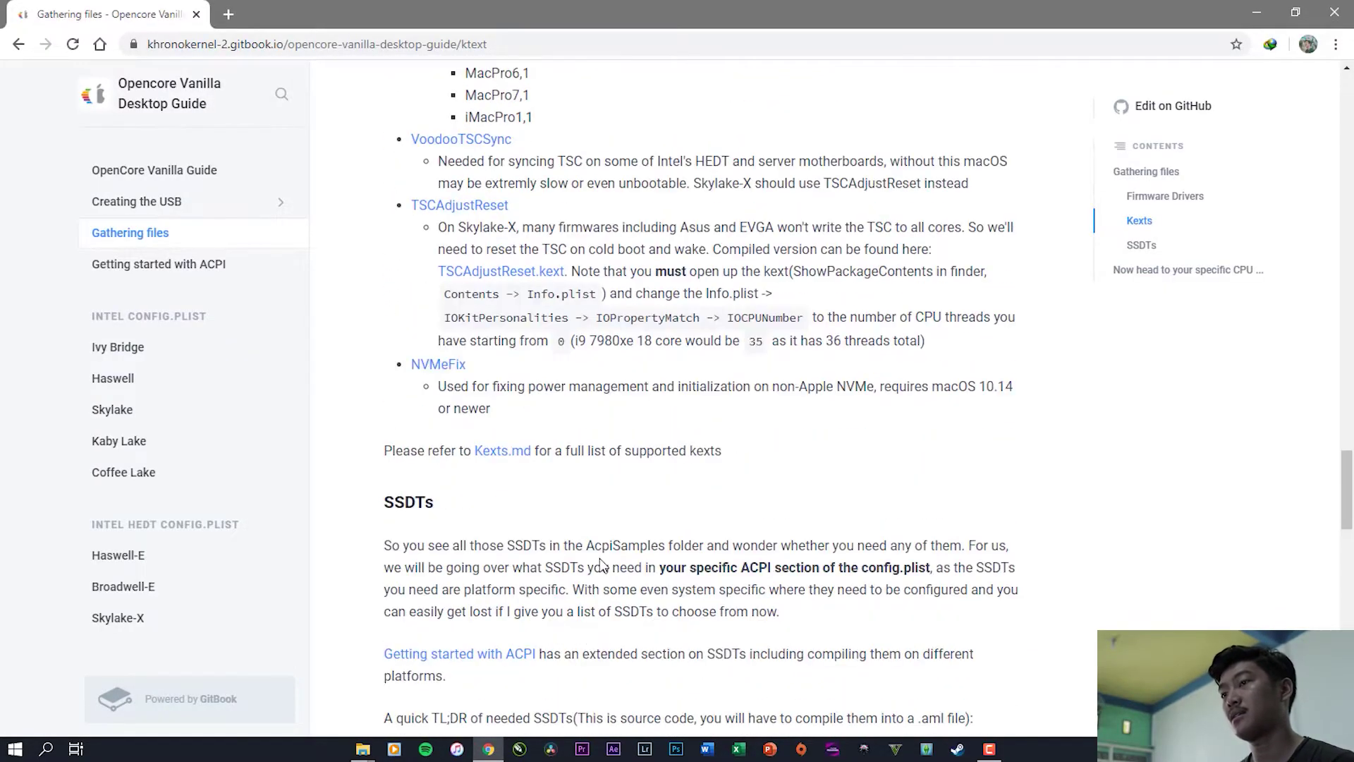
{"action": "scroll", "coordinate": [562, 357], "scroll_direction": "down", "scroll_amount": 12}
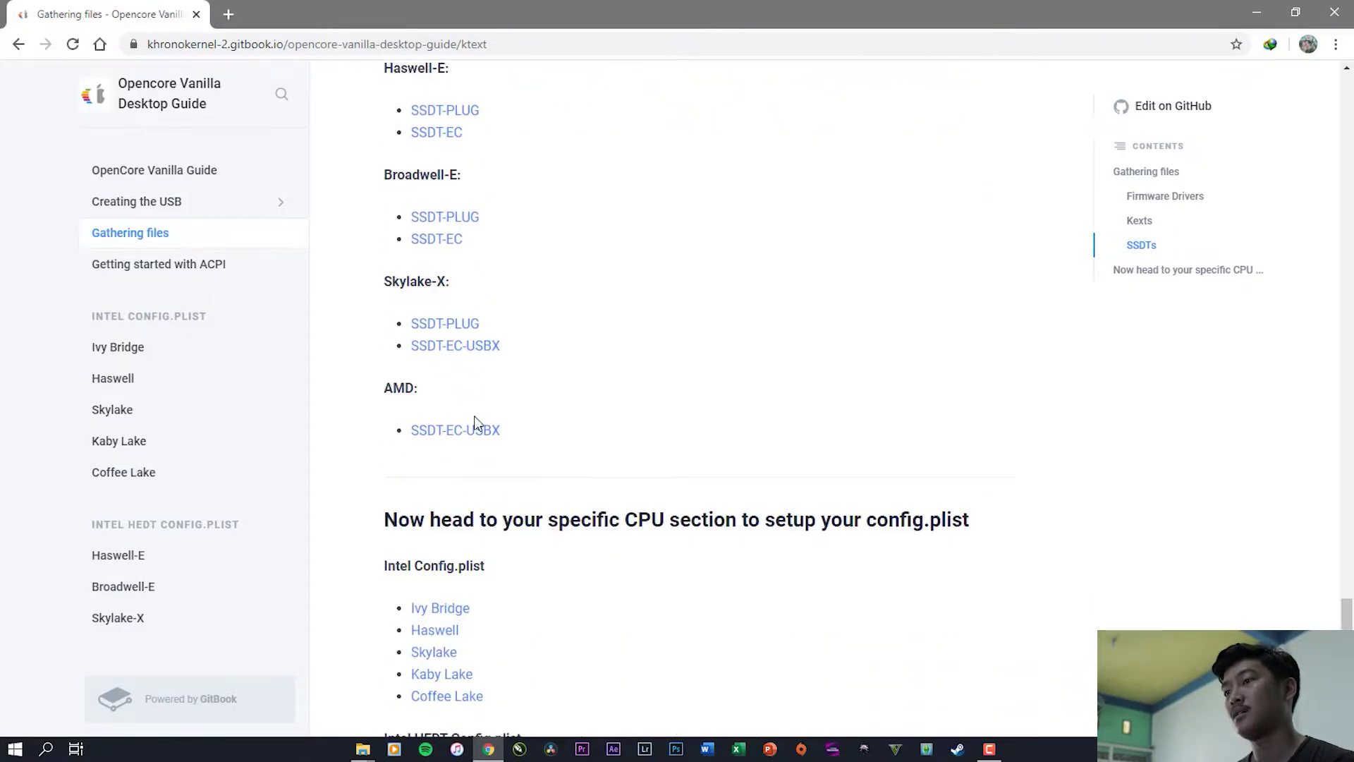
Step: Return to the ACPI folder on BOOT (G:) and check SSDT-EC.aml, leaving its name edit without changes
{"action": "left_click", "coordinate": [362, 748]}
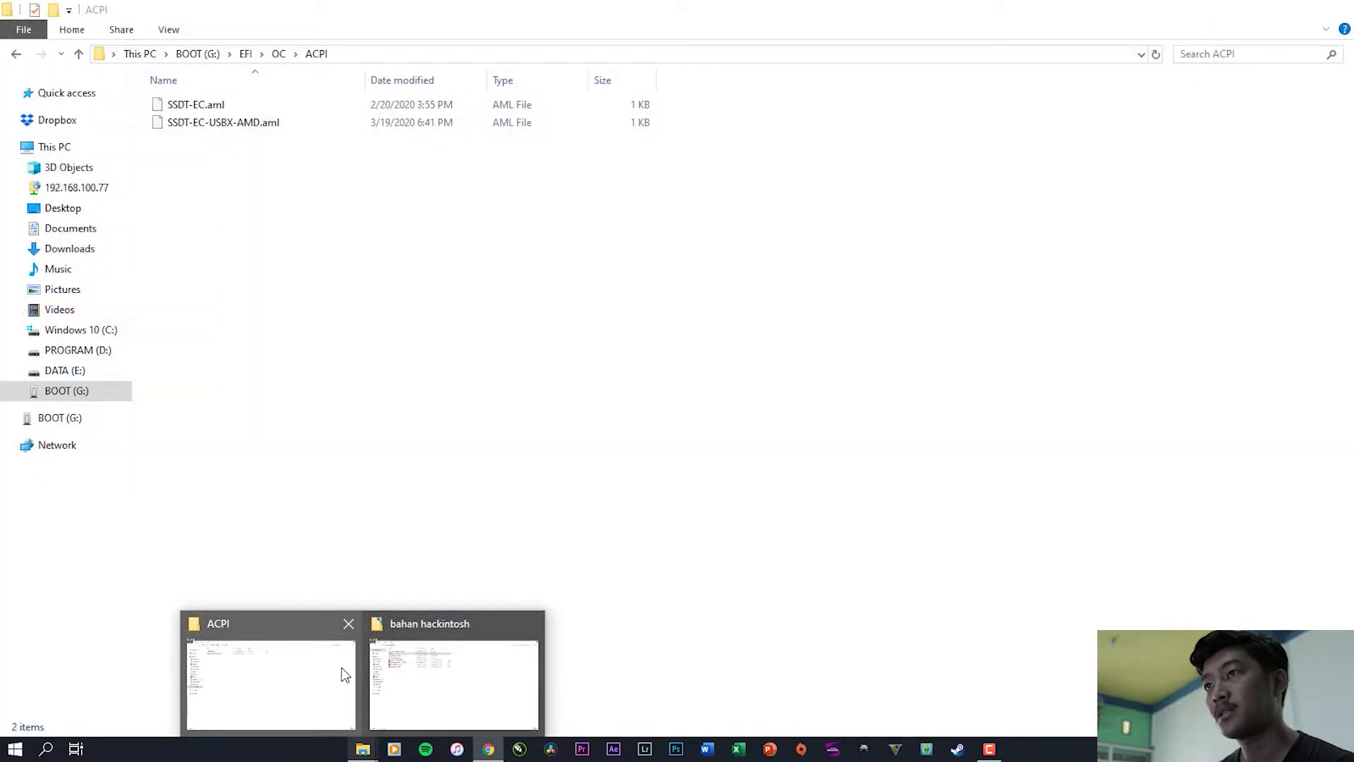
{"action": "left_click", "coordinate": [341, 667]}
{"action": "left_click", "coordinate": [237, 106]}
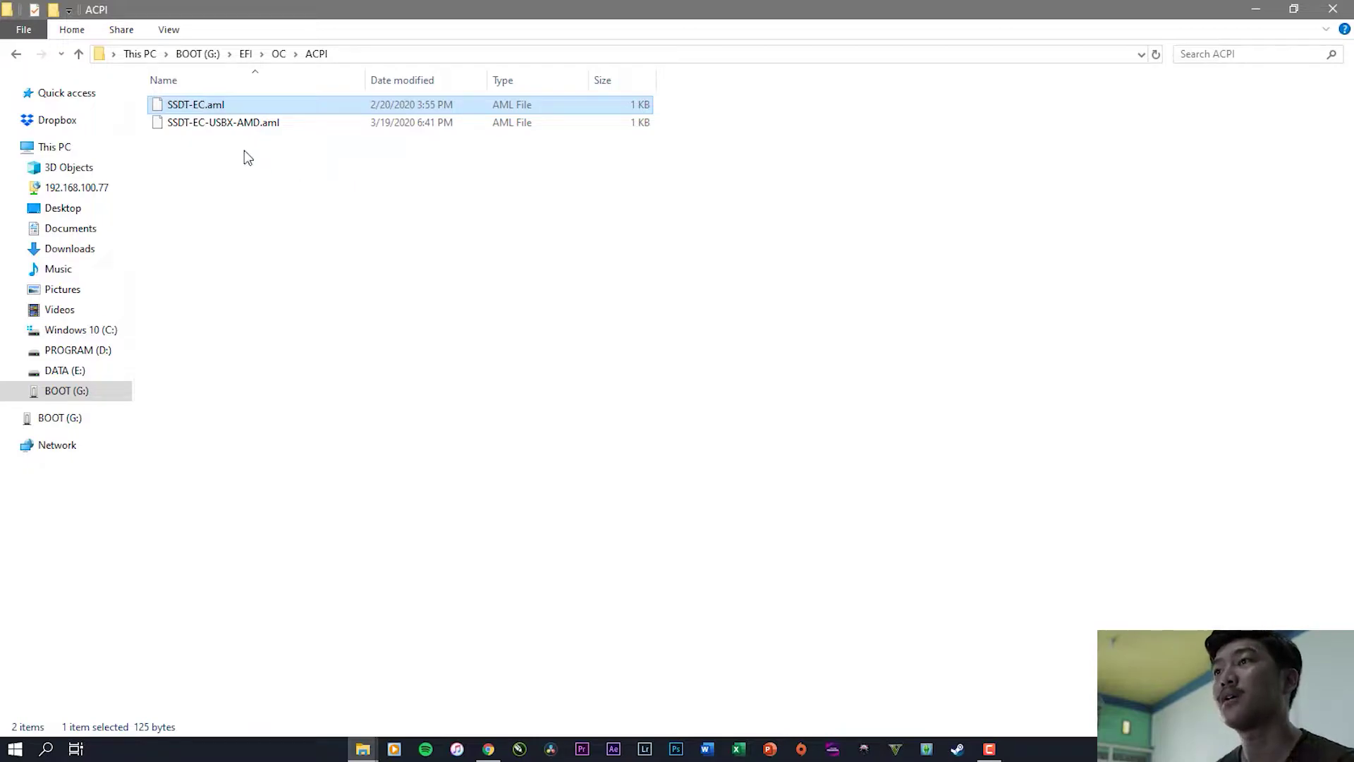
{"action": "left_click", "coordinate": [214, 111]}
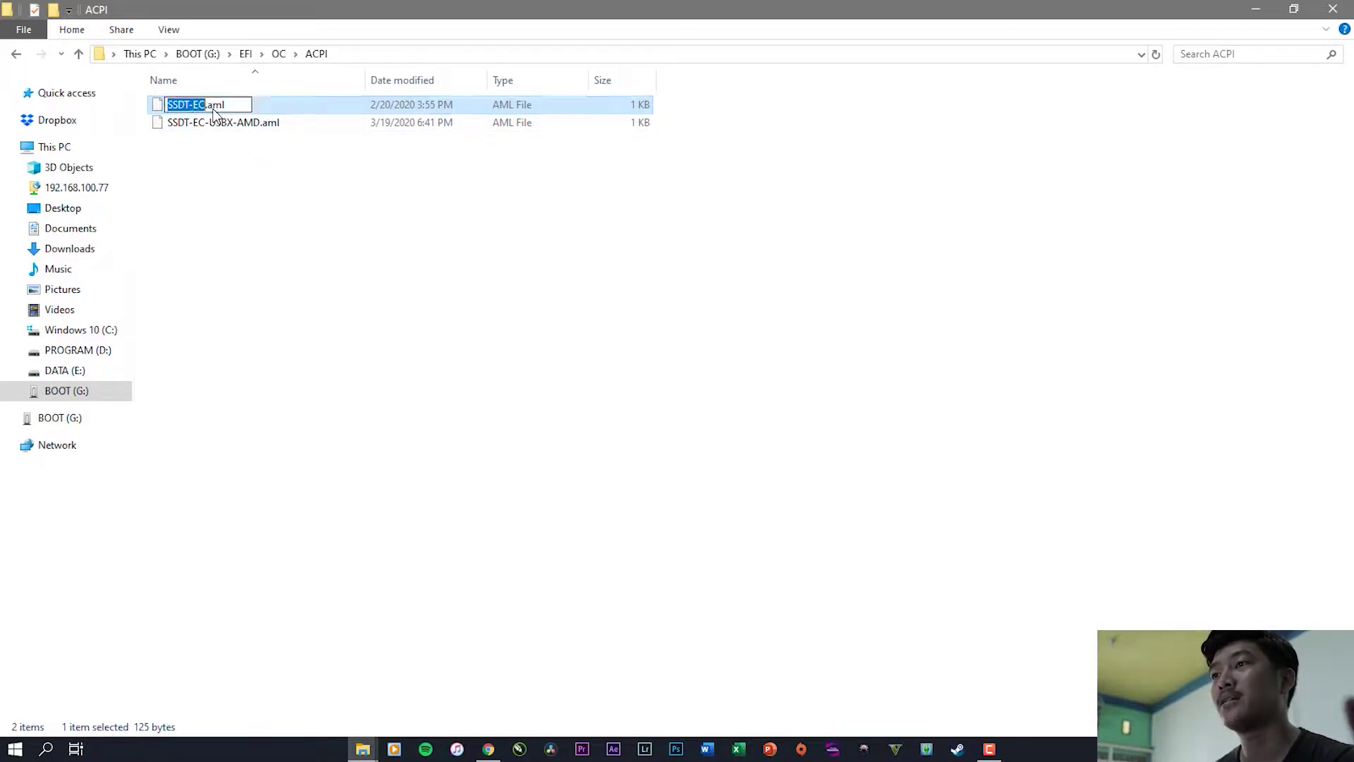
{"action": "left_click", "coordinate": [239, 145]}
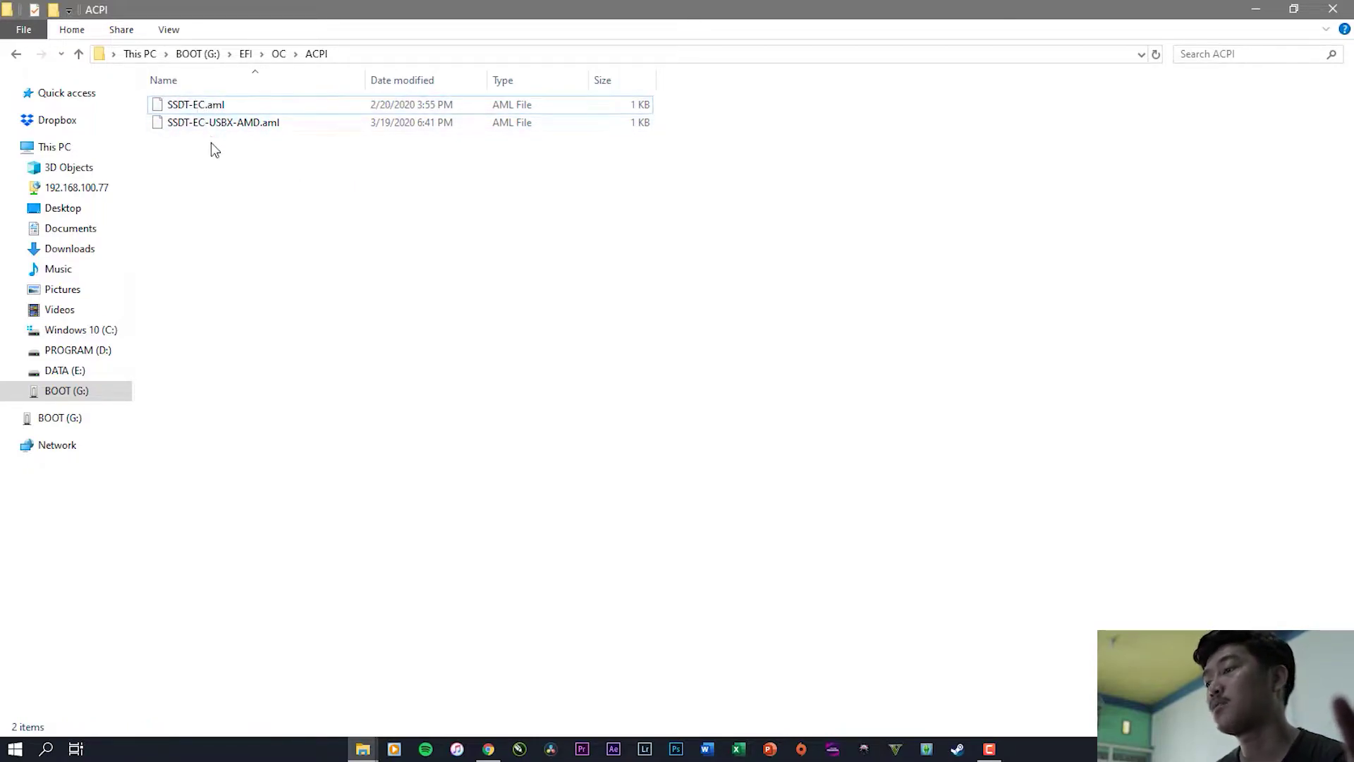
Step: Switch to Chrome, recheck the AMD SSDT entry and open the guide's AMD page under AMD Config.plist
{"action": "left_click", "coordinate": [488, 749]}
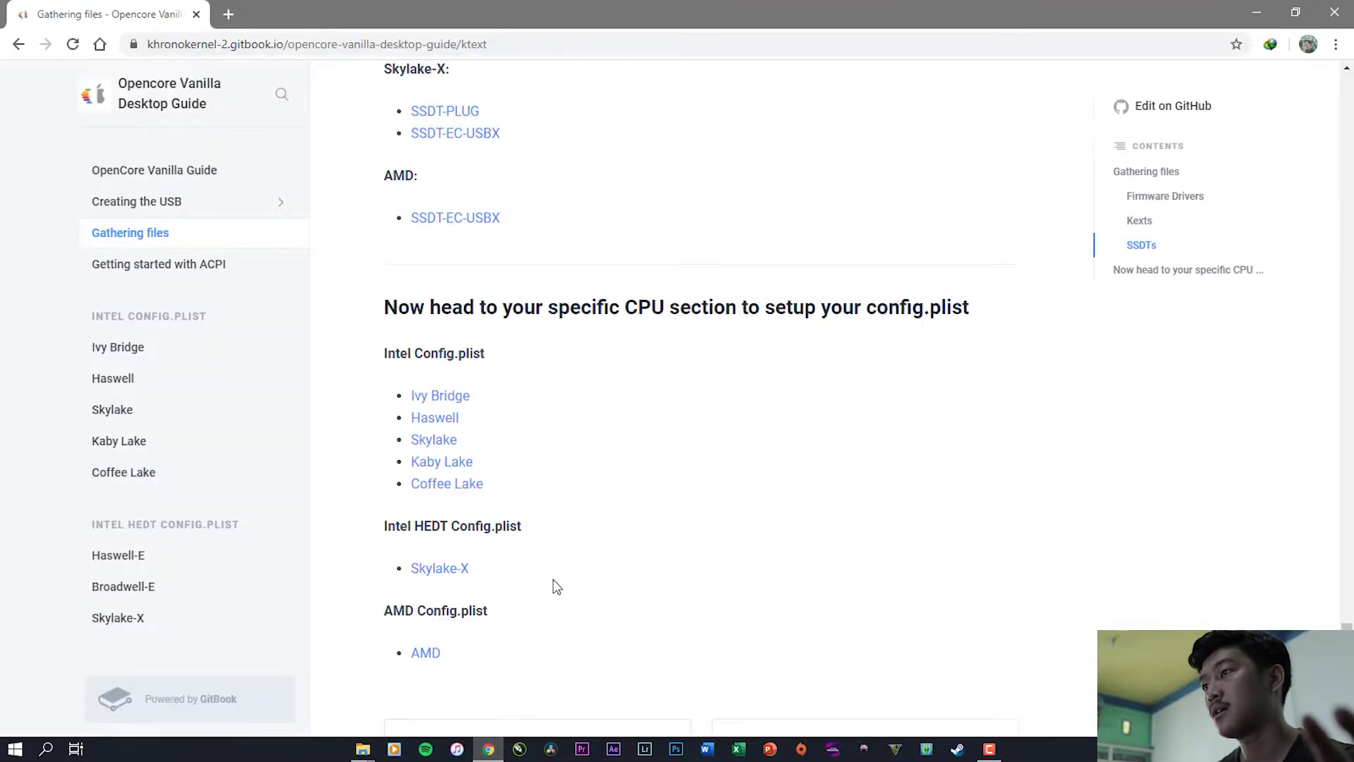
{"action": "scroll", "coordinate": [553, 585], "scroll_direction": "down", "scroll_amount": 2}
{"action": "scroll", "coordinate": [553, 585], "scroll_direction": "up", "scroll_amount": 4}
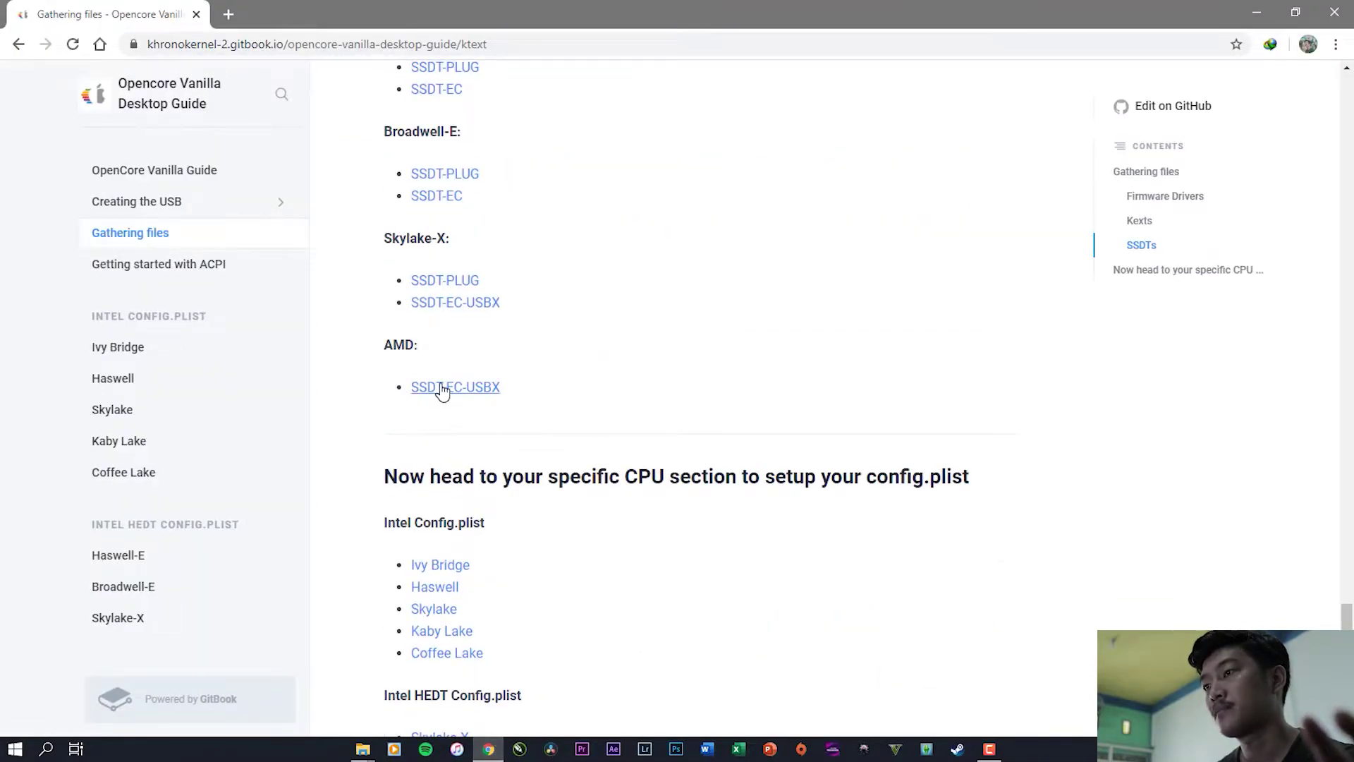
{"action": "scroll", "coordinate": [162, 559], "scroll_direction": "down", "scroll_amount": 1}
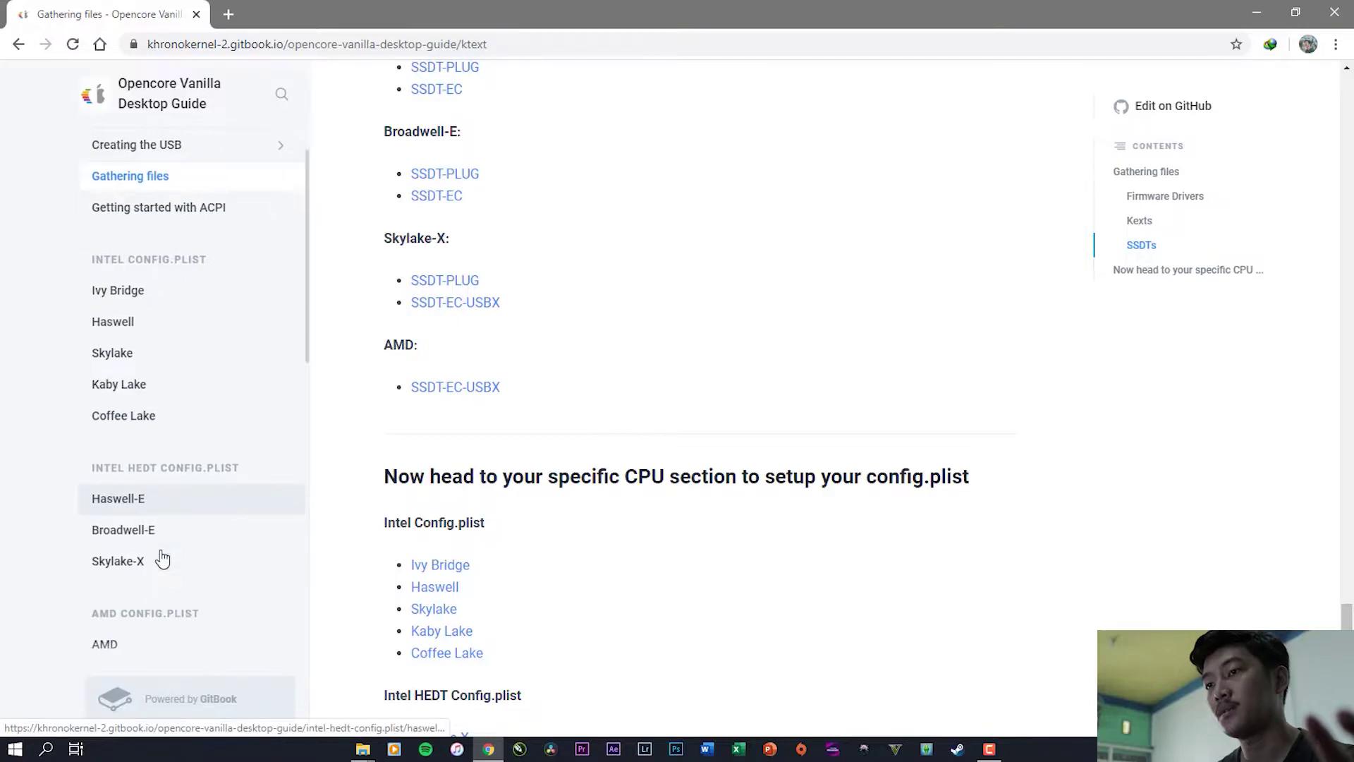
{"action": "scroll", "coordinate": [162, 558], "scroll_direction": "down", "scroll_amount": 3}
{"action": "left_click", "coordinate": [185, 444]}
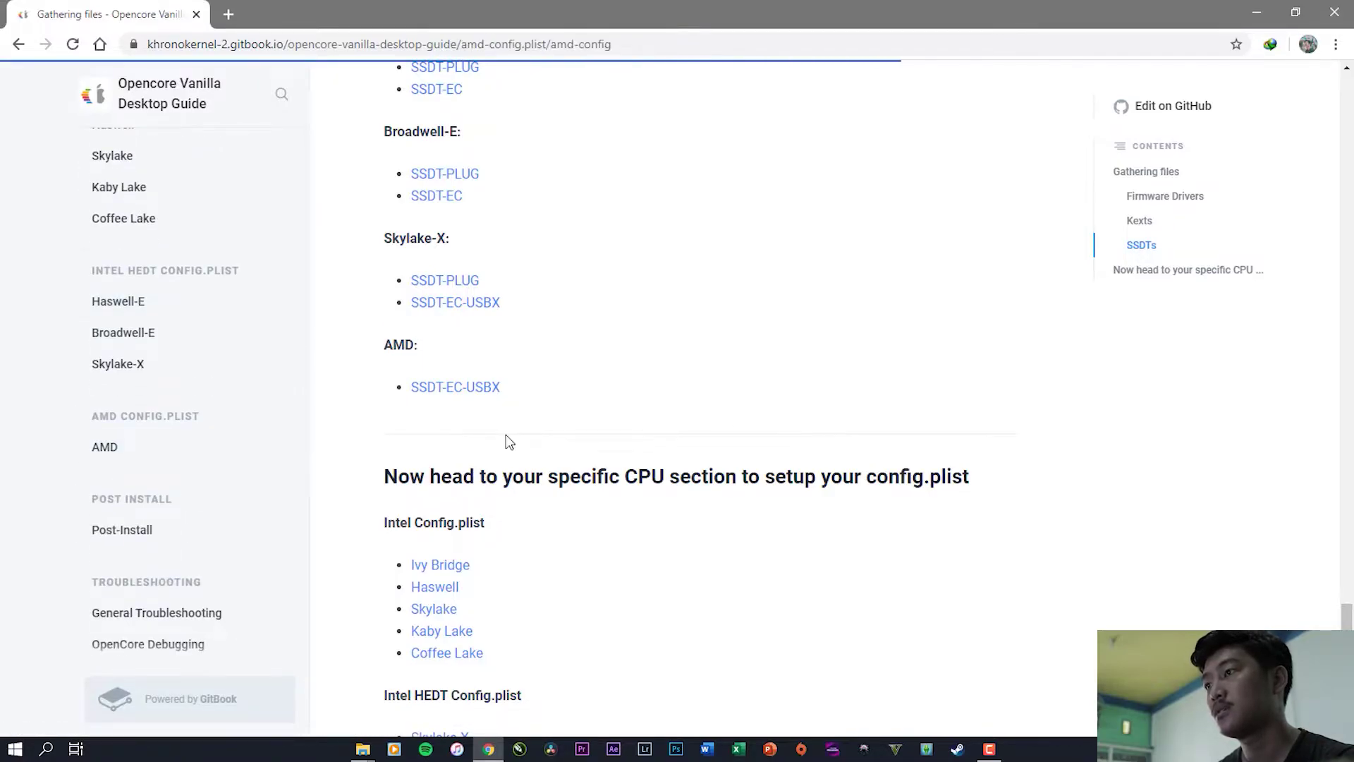
Step: Read the SSDT-EC-USBX notes in the AMD page's ACPI section, highlighting the SSDT-EC requirement
{"action": "scroll", "coordinate": [612, 444], "scroll_direction": "down", "scroll_amount": 7}
{"action": "scroll", "coordinate": [608, 440], "scroll_direction": "down", "scroll_amount": 10}
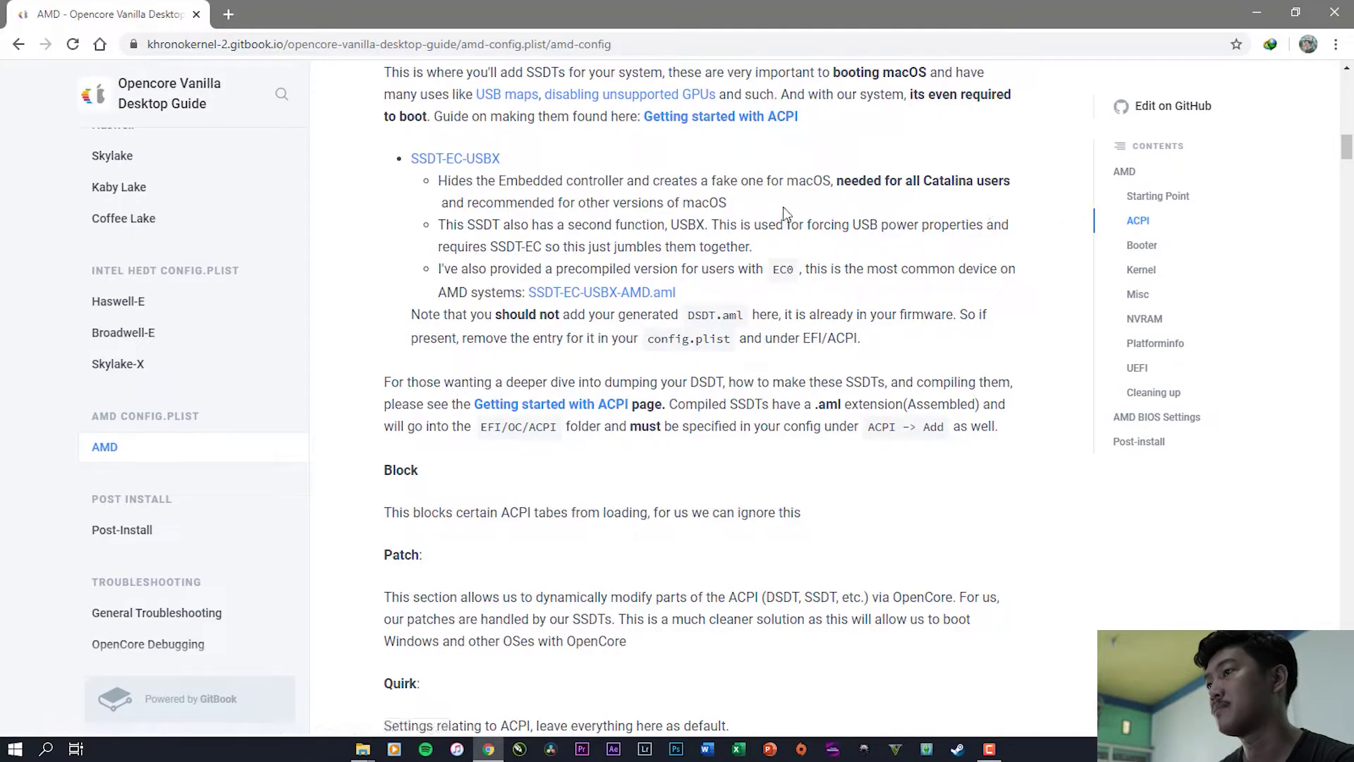
{"action": "left_click_drag", "start_coordinate": [516, 251], "coordinate": [551, 256]}
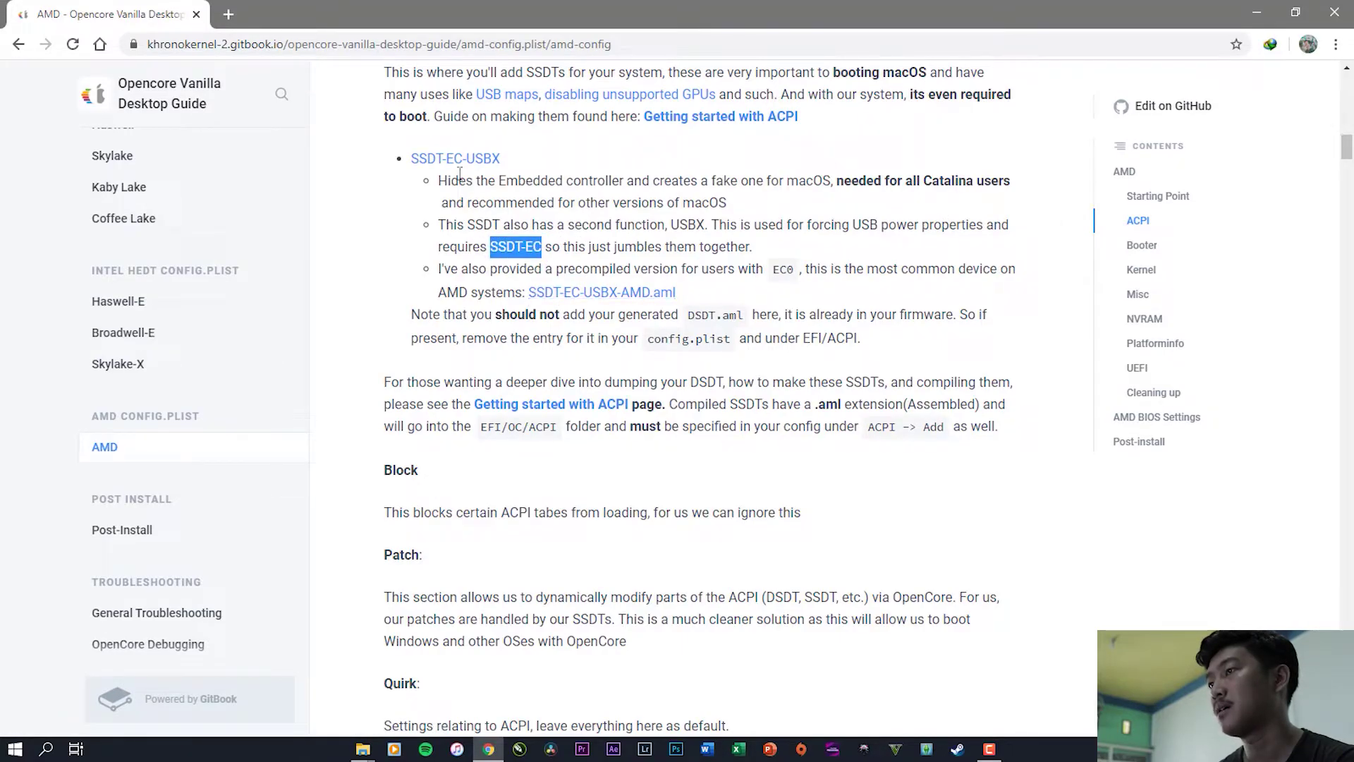
{"action": "left_click", "coordinate": [619, 238]}
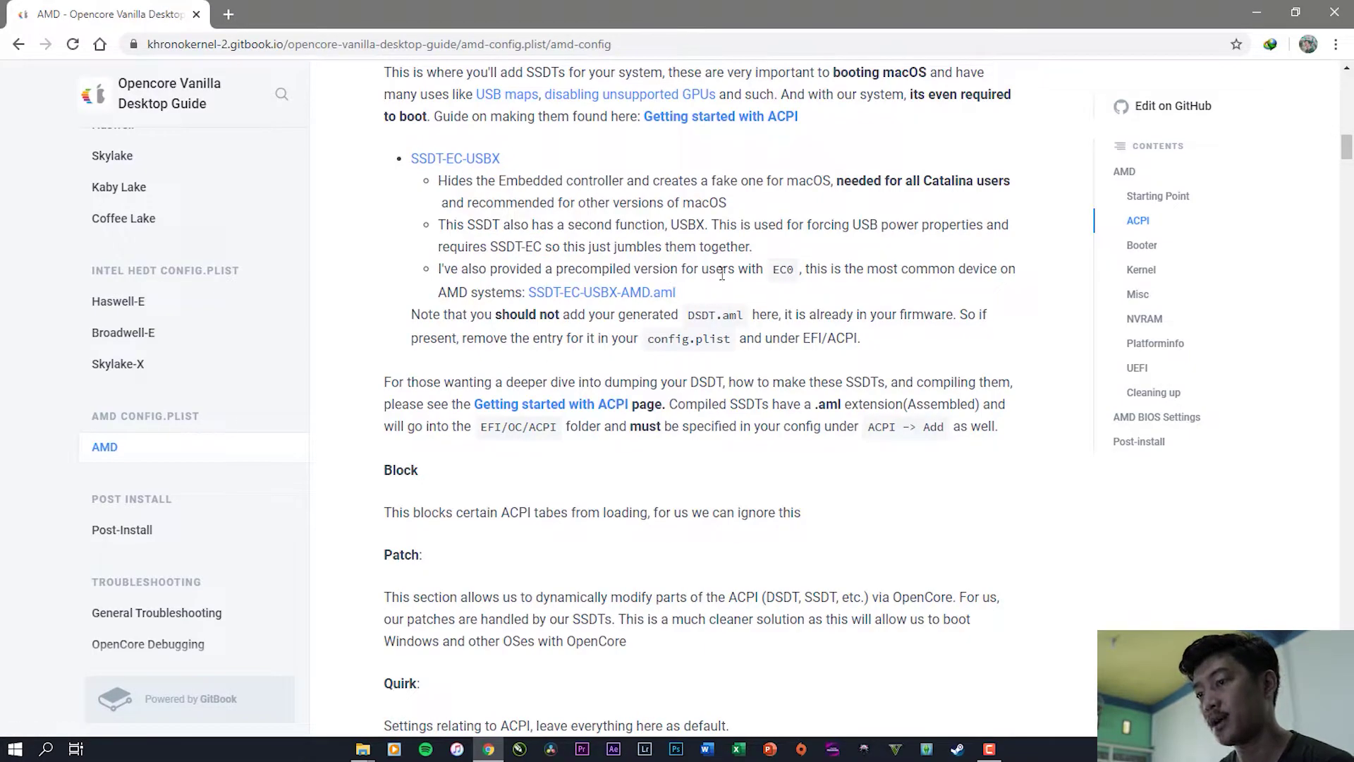
Step: Review both SSDT files in the ACPI folder on BOOT (G:), then go back to OC and select the config file
{"action": "mouse_move", "coordinate": [362, 747]}
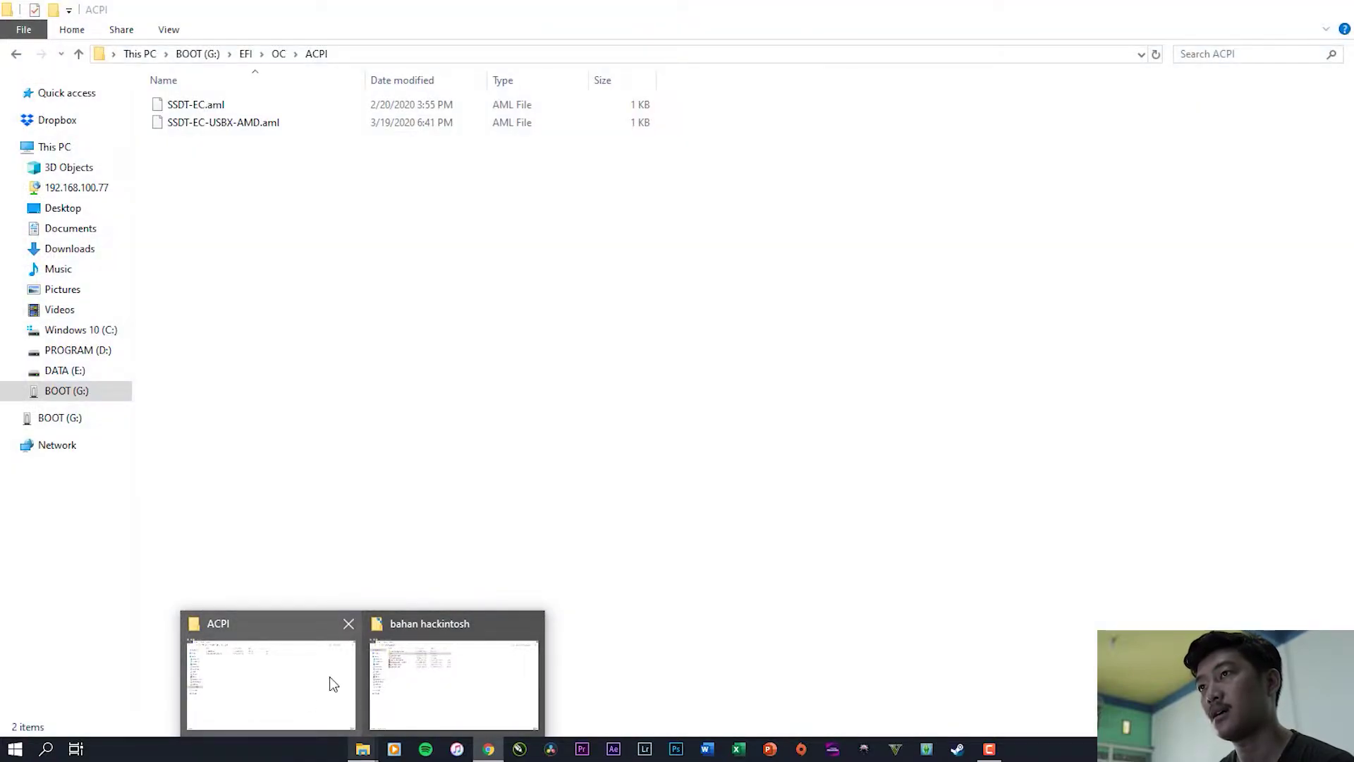
{"action": "left_click", "coordinate": [329, 675]}
{"action": "left_click_drag", "start_coordinate": [244, 186], "coordinate": [265, 106]}
{"action": "left_click", "coordinate": [265, 181]}
{"action": "left_click", "coordinate": [16, 54]}
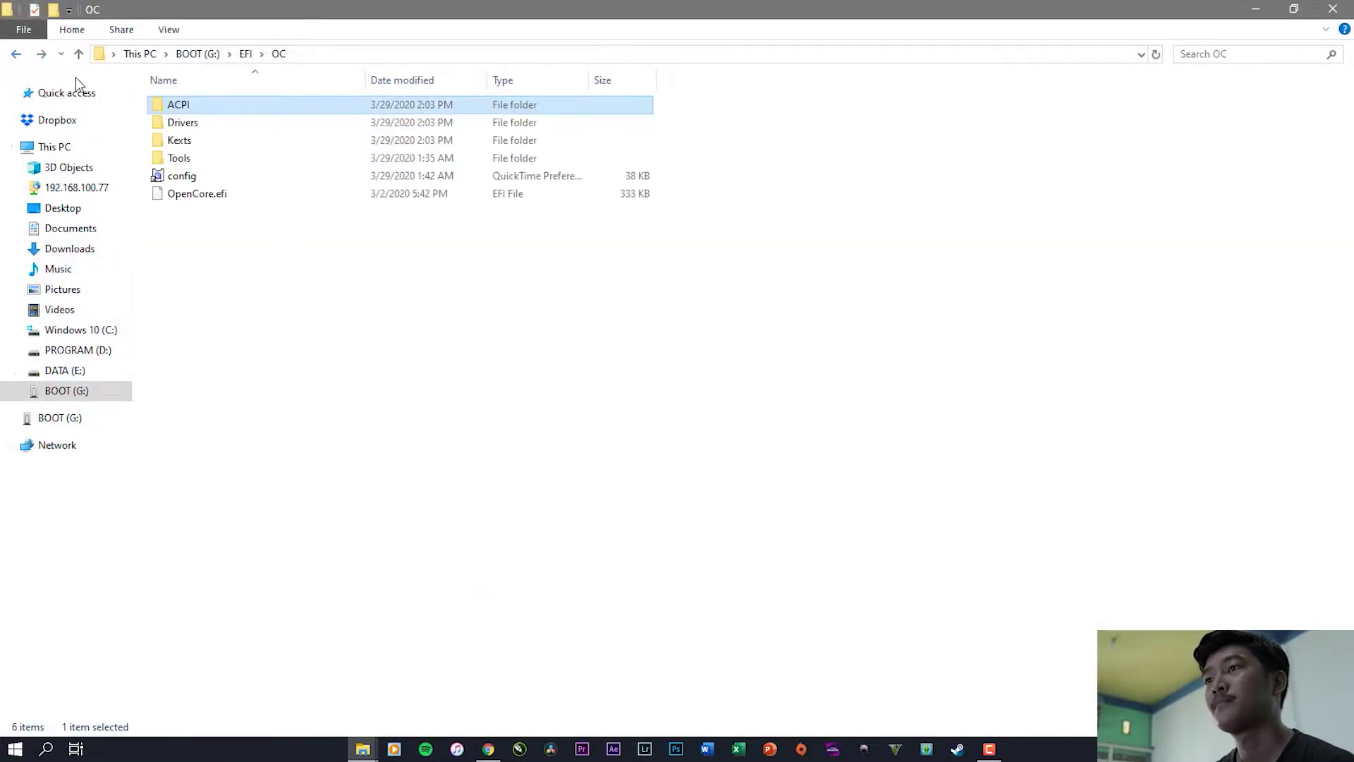
{"action": "left_click", "coordinate": [220, 182]}
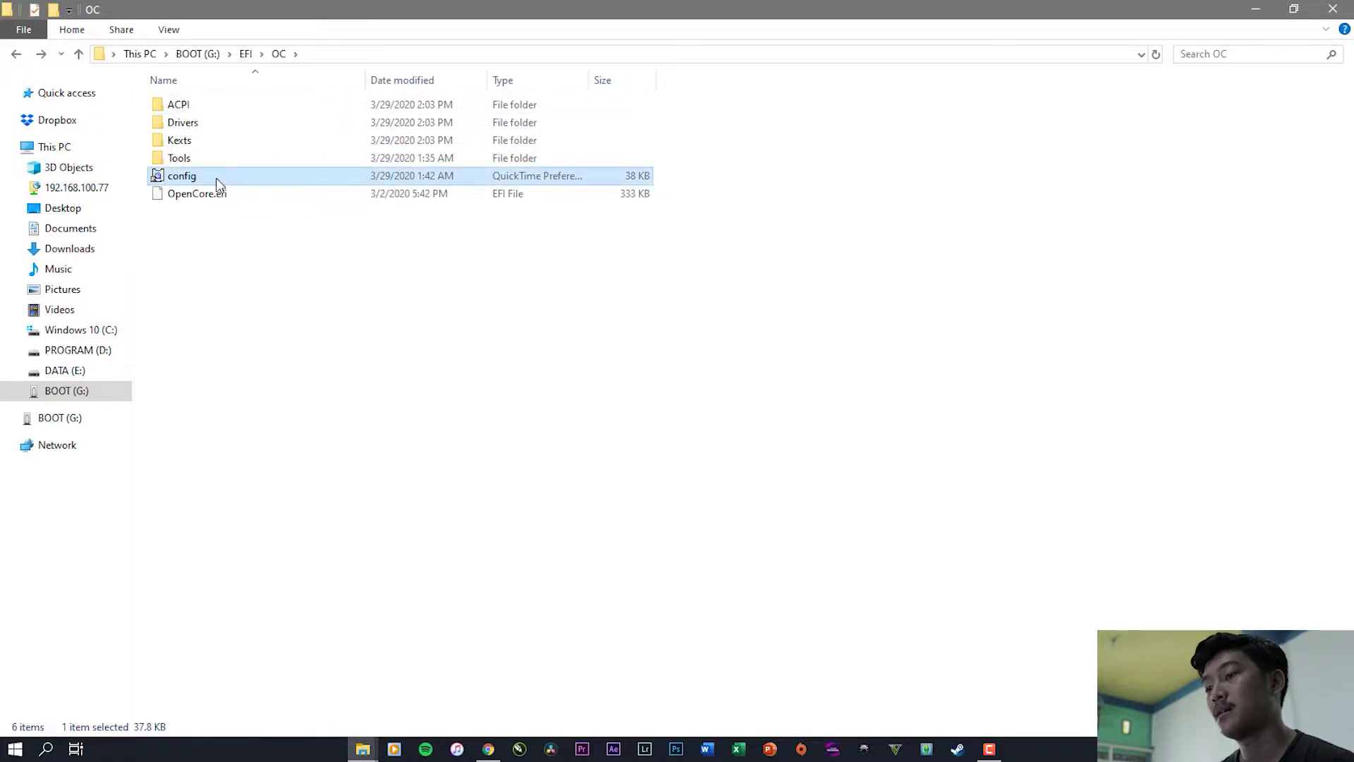
Step: Open ProperTree-master in the bahan hackintosh folder and run the ProperTree batch file as administrator
{"action": "mouse_move", "coordinate": [374, 751]}
{"action": "left_click", "coordinate": [414, 692]}
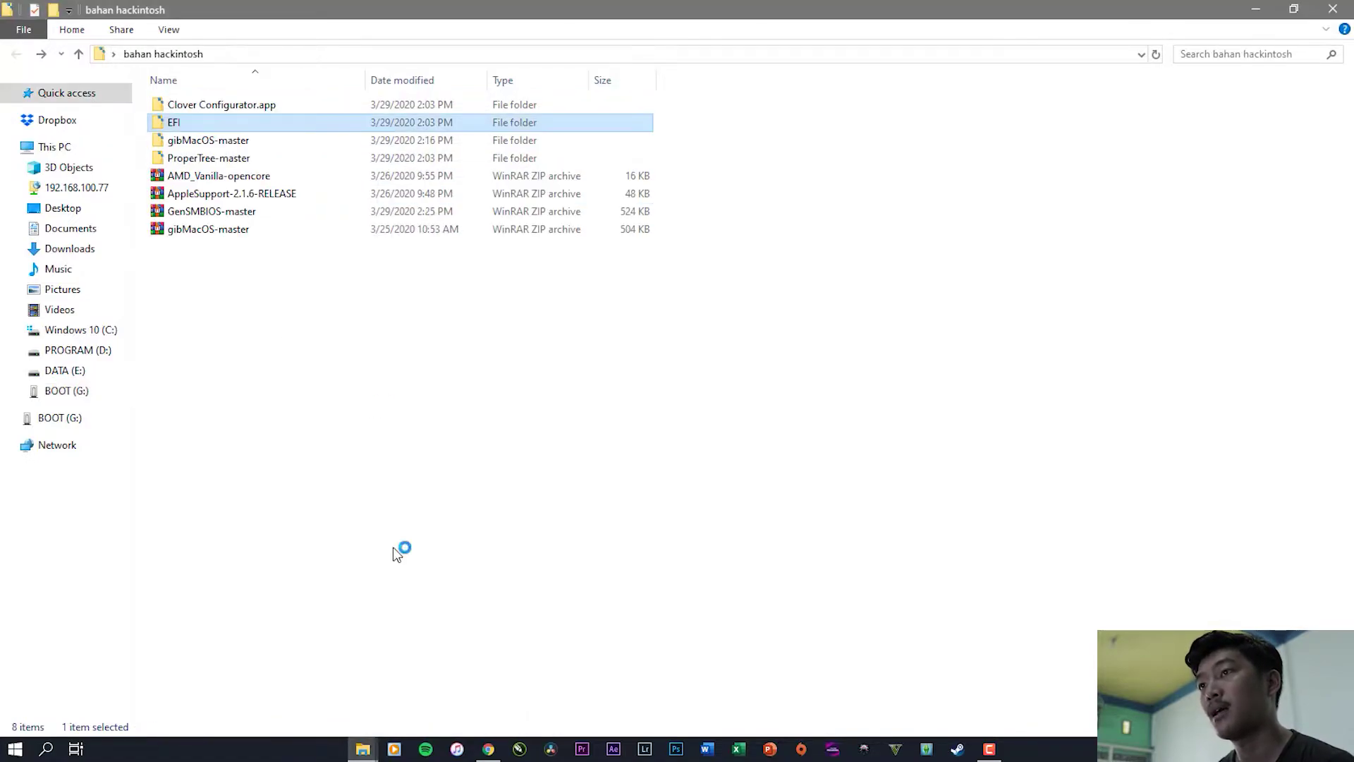
{"action": "double_click", "coordinate": [234, 160]}
{"action": "left_click", "coordinate": [212, 160]}
{"action": "right_click", "coordinate": [212, 161]}
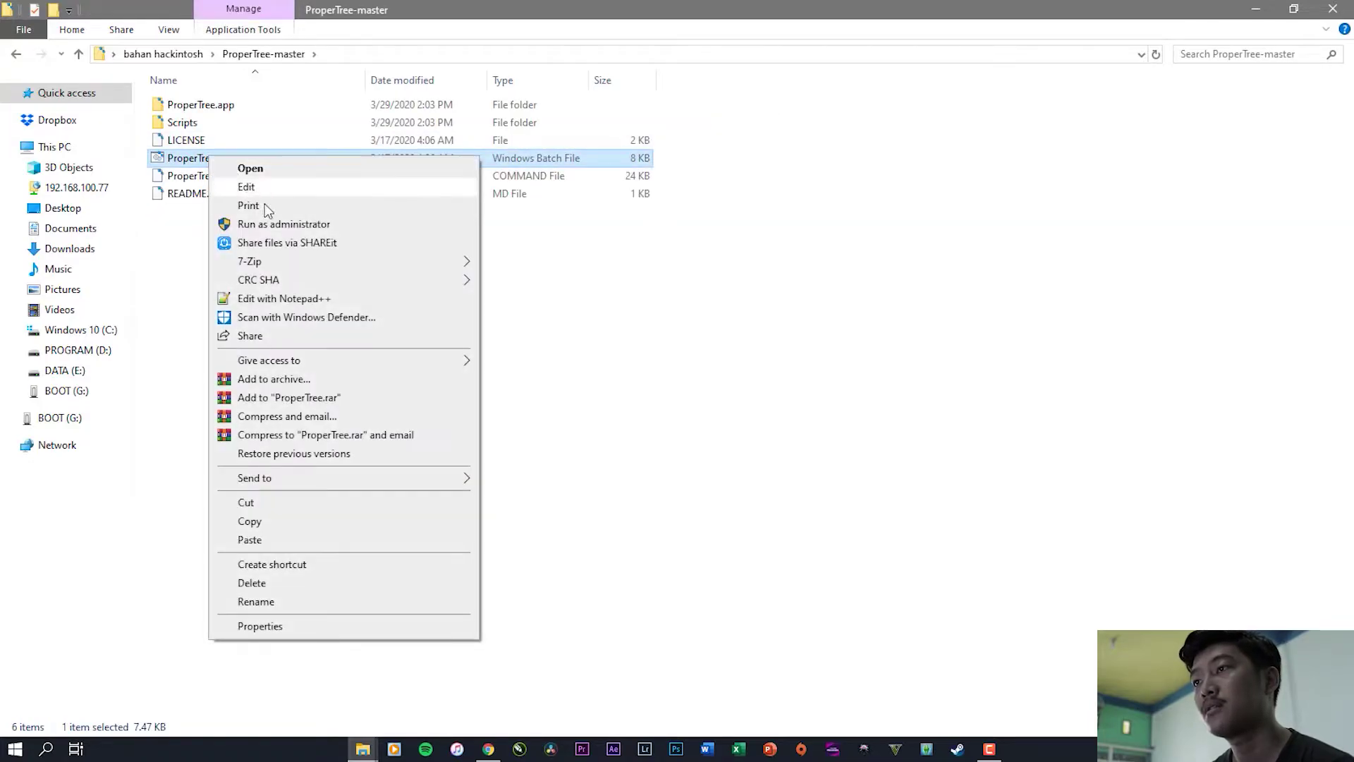
{"action": "left_click", "coordinate": [275, 225]}
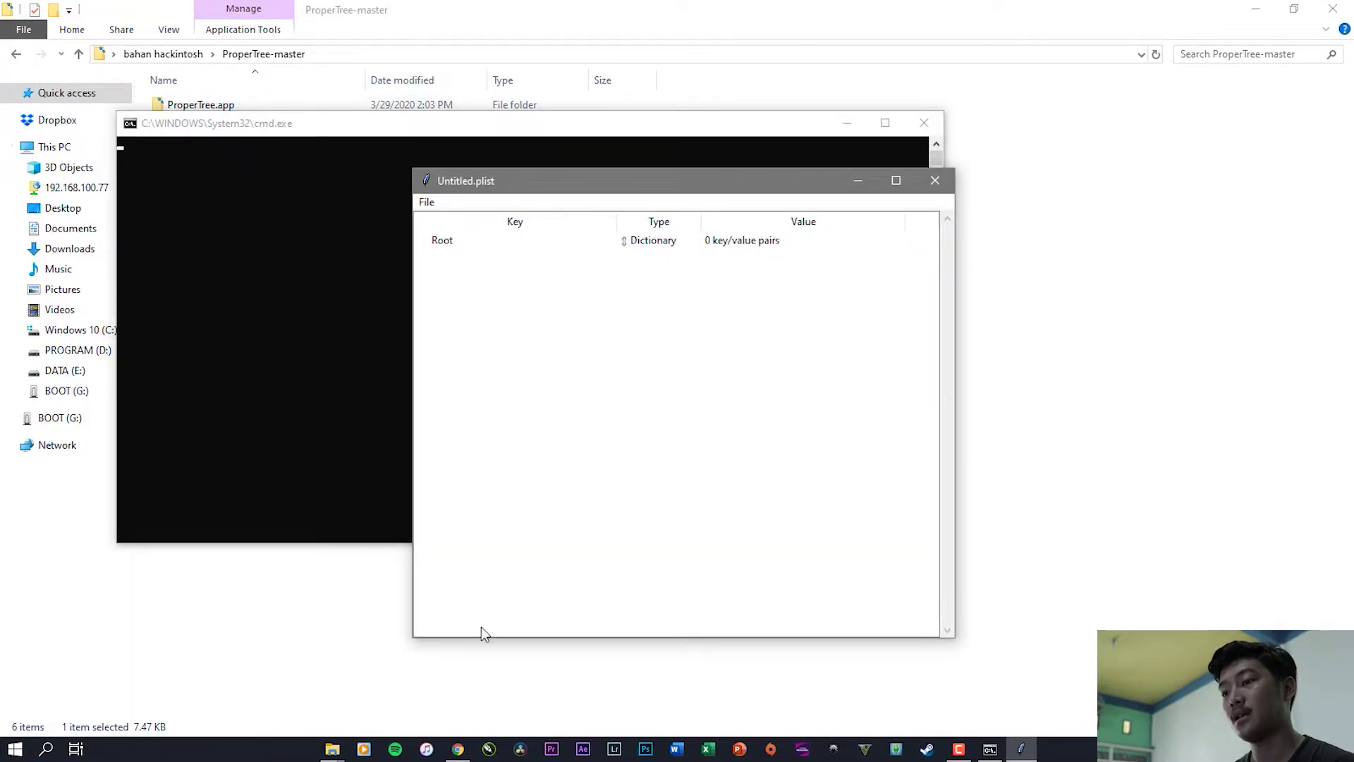
Step: Return to the OC folder on BOOT (G:) and check the config file, clearing the selection
{"action": "mouse_move", "coordinate": [333, 751]}
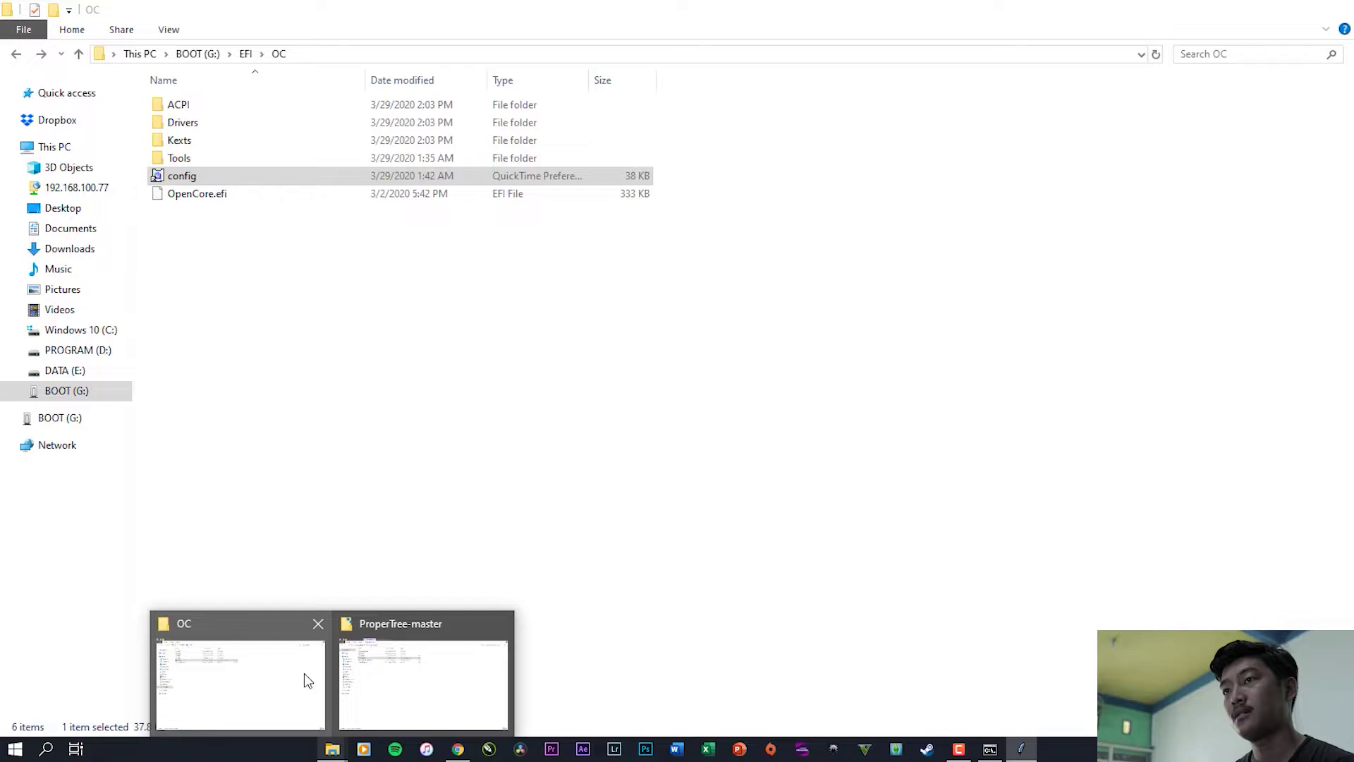
{"action": "left_click", "coordinate": [303, 672]}
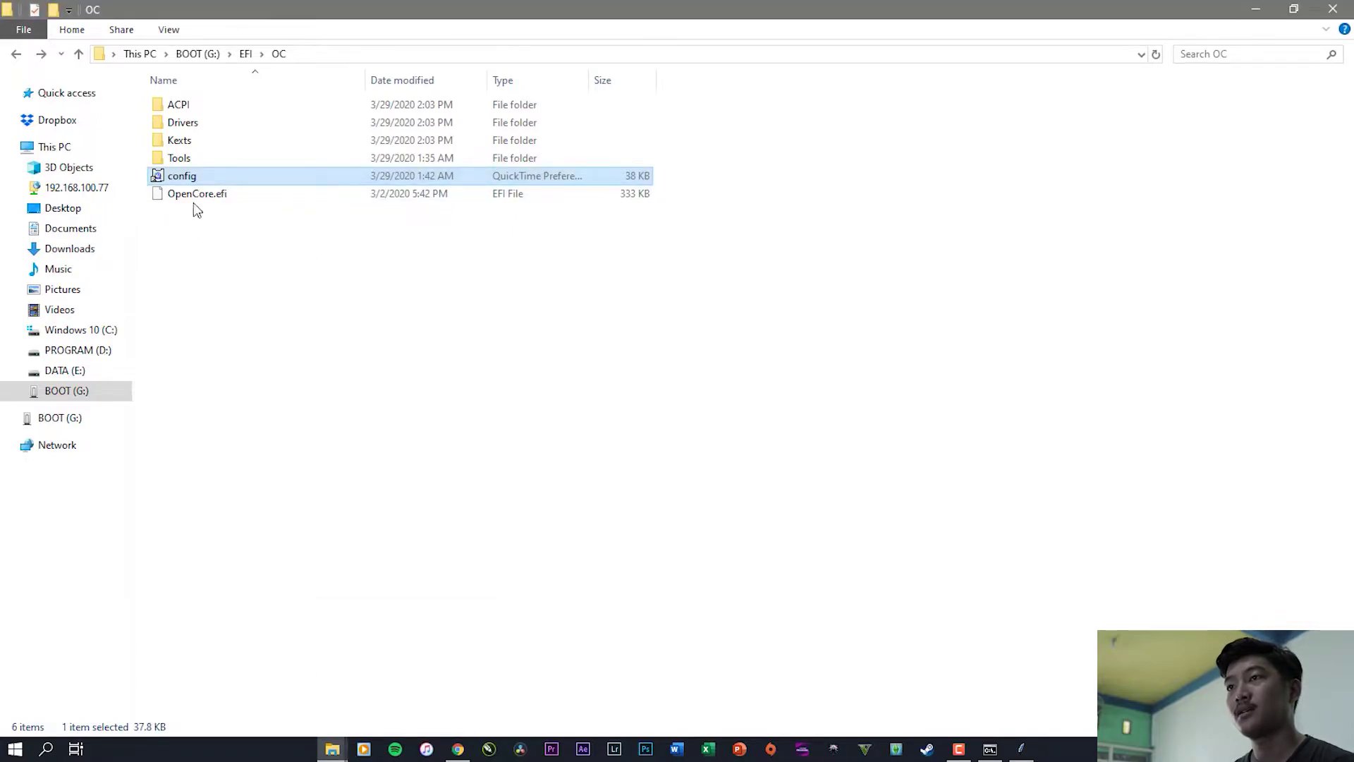
{"action": "left_click", "coordinate": [229, 237]}
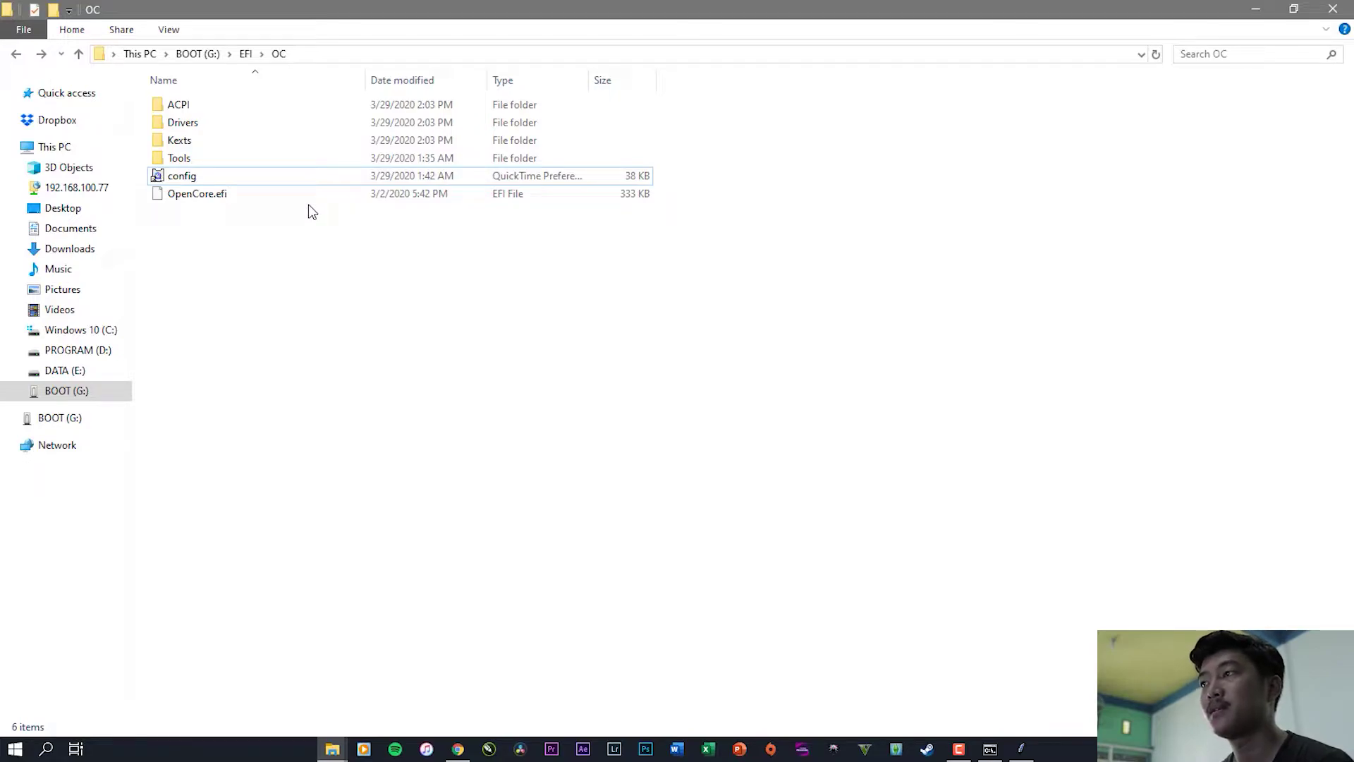
{"action": "left_click", "coordinate": [159, 177]}
{"action": "left_click", "coordinate": [342, 426]}
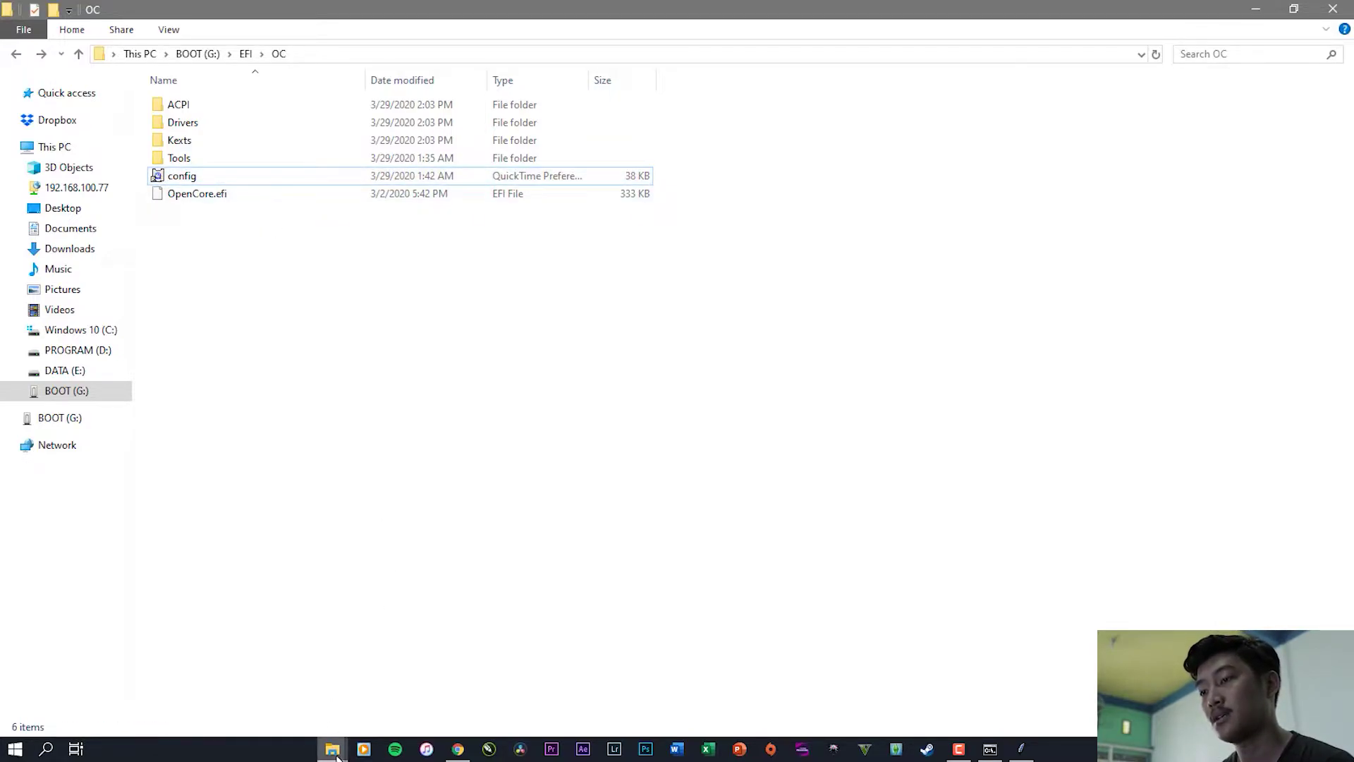
Step: Go back to the bahan hackintosh folder and inspect the AMD_Vanilla-opencore archive, closing it again
{"action": "mouse_move", "coordinate": [336, 757]}
{"action": "left_click", "coordinate": [363, 701]}
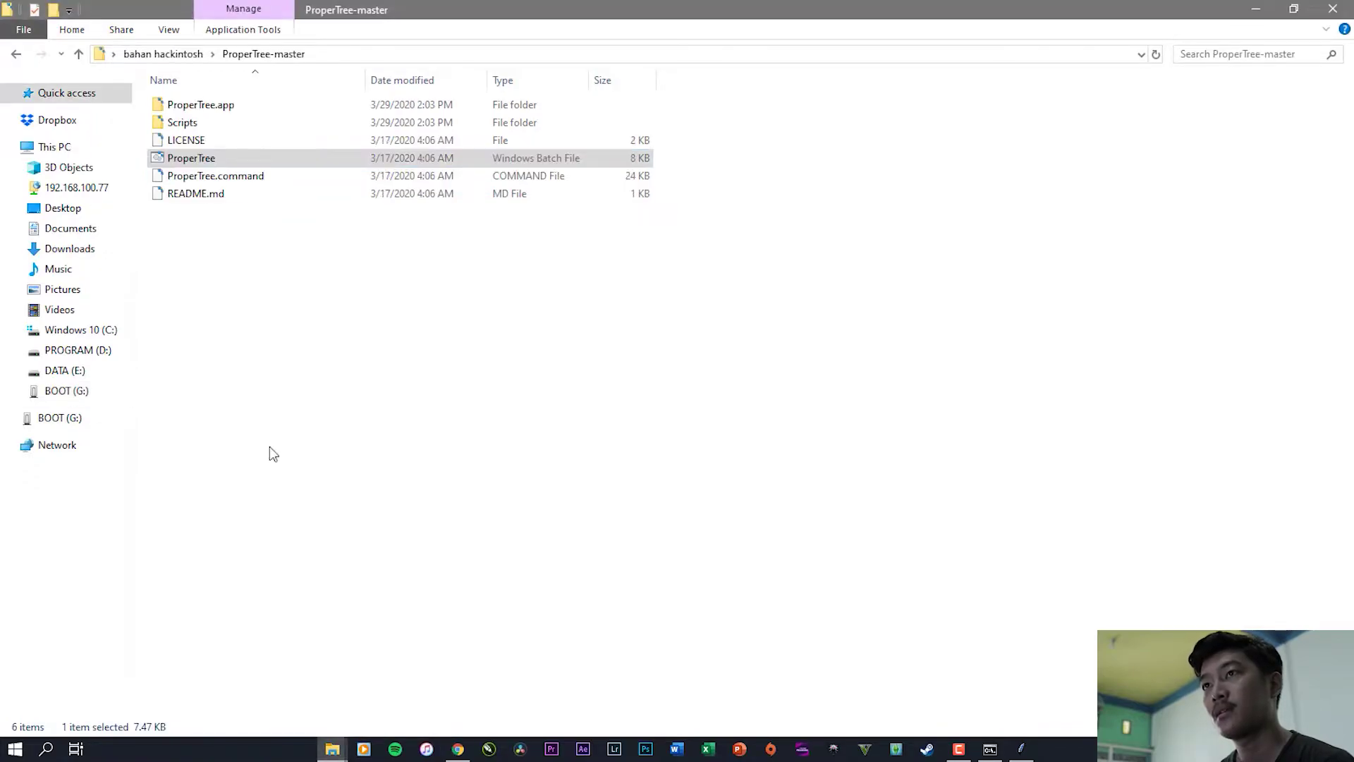
{"action": "left_click", "coordinate": [17, 55]}
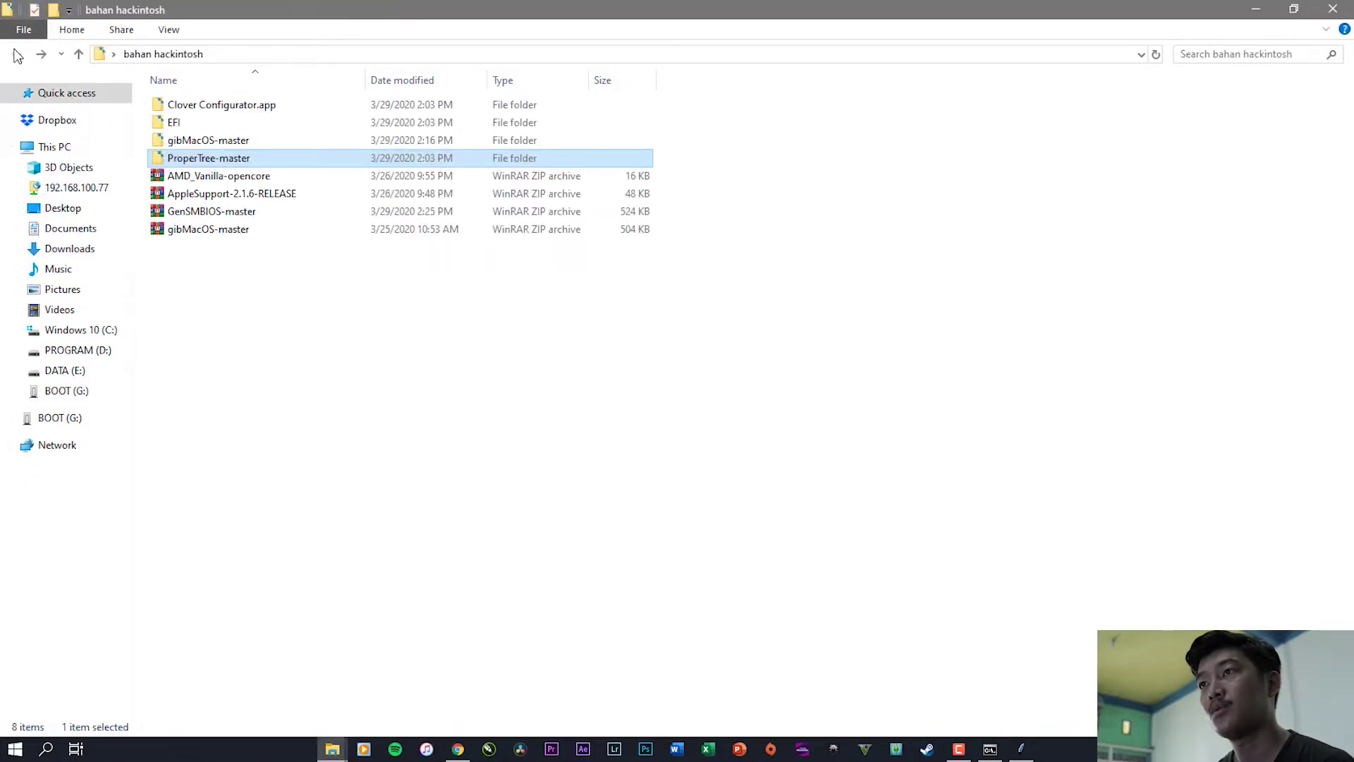
{"action": "double_click", "coordinate": [218, 182]}
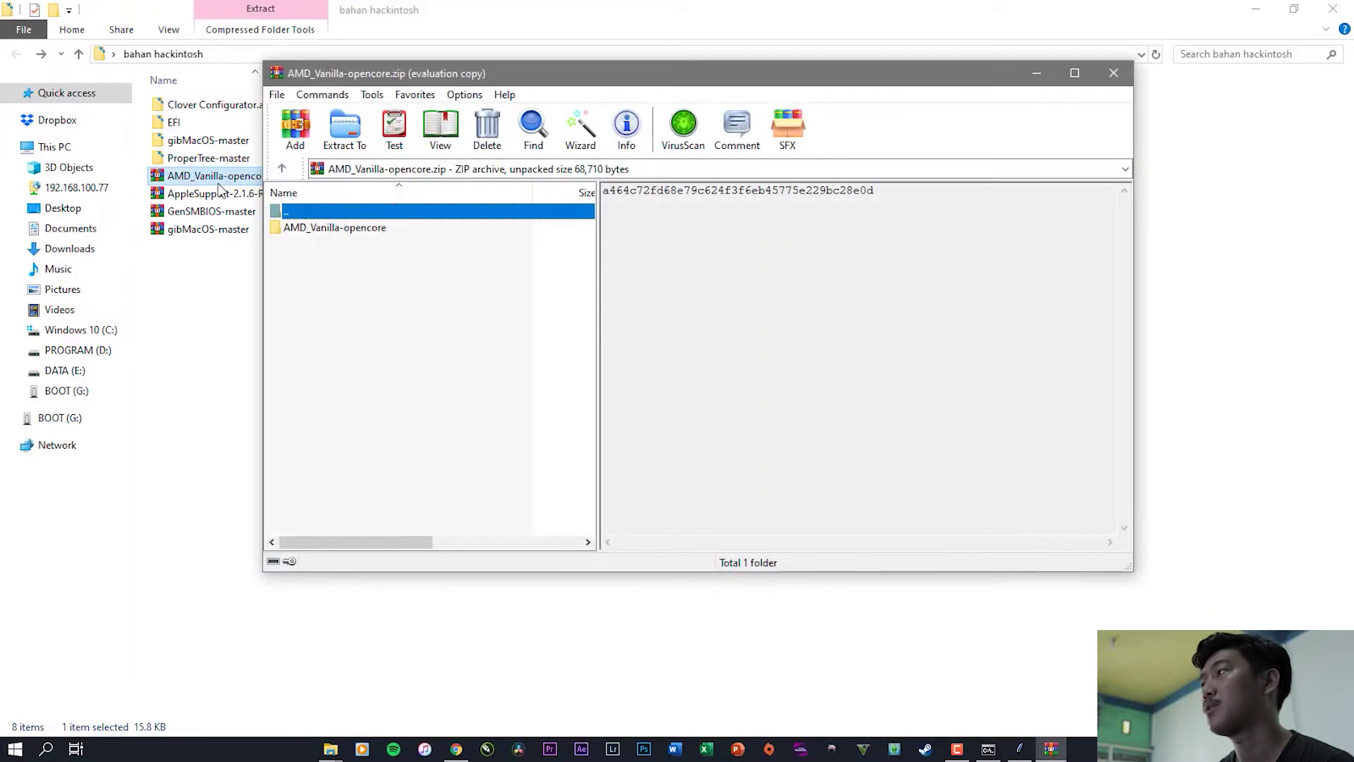
{"action": "left_click", "coordinate": [1107, 73]}
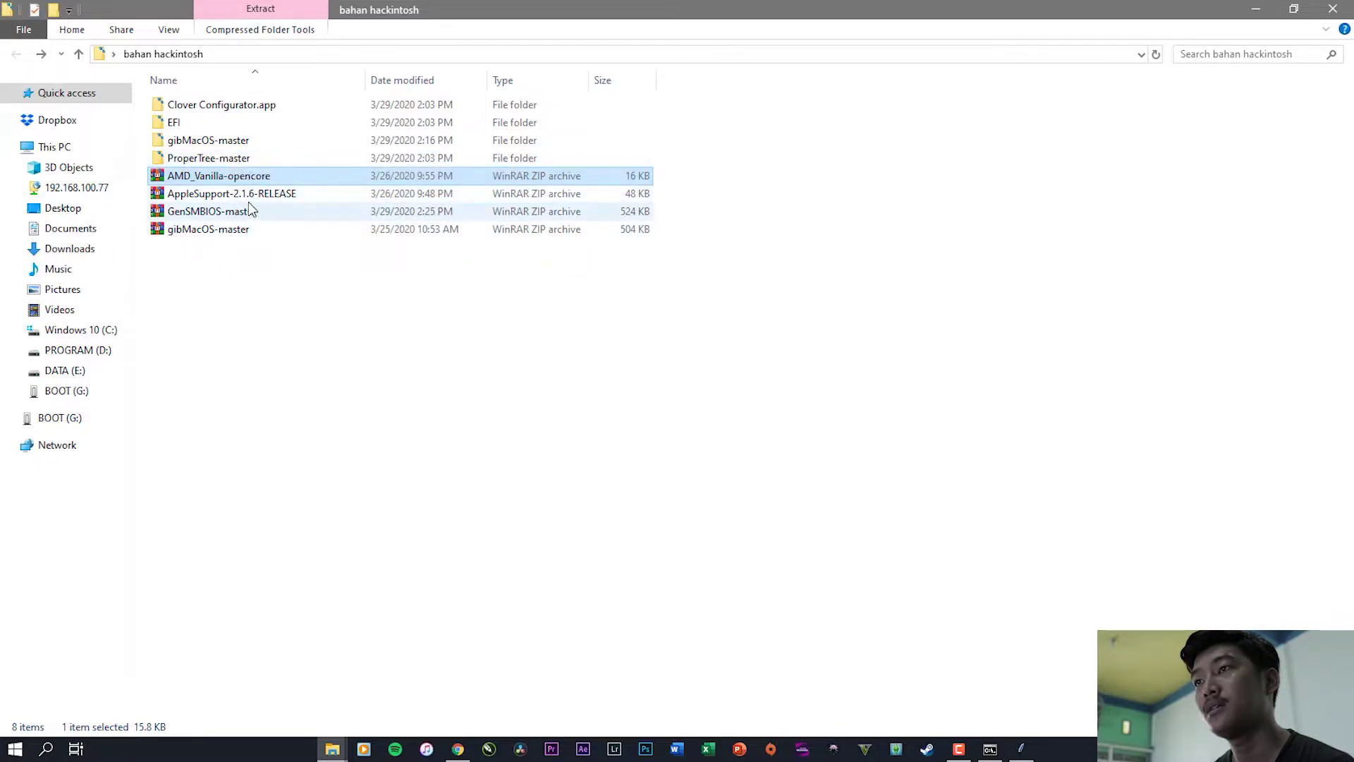
Step: Paste the opencore 0.5.6 release folder into bahan hackintosh and select it
{"action": "mouse_move", "coordinate": [332, 748]}
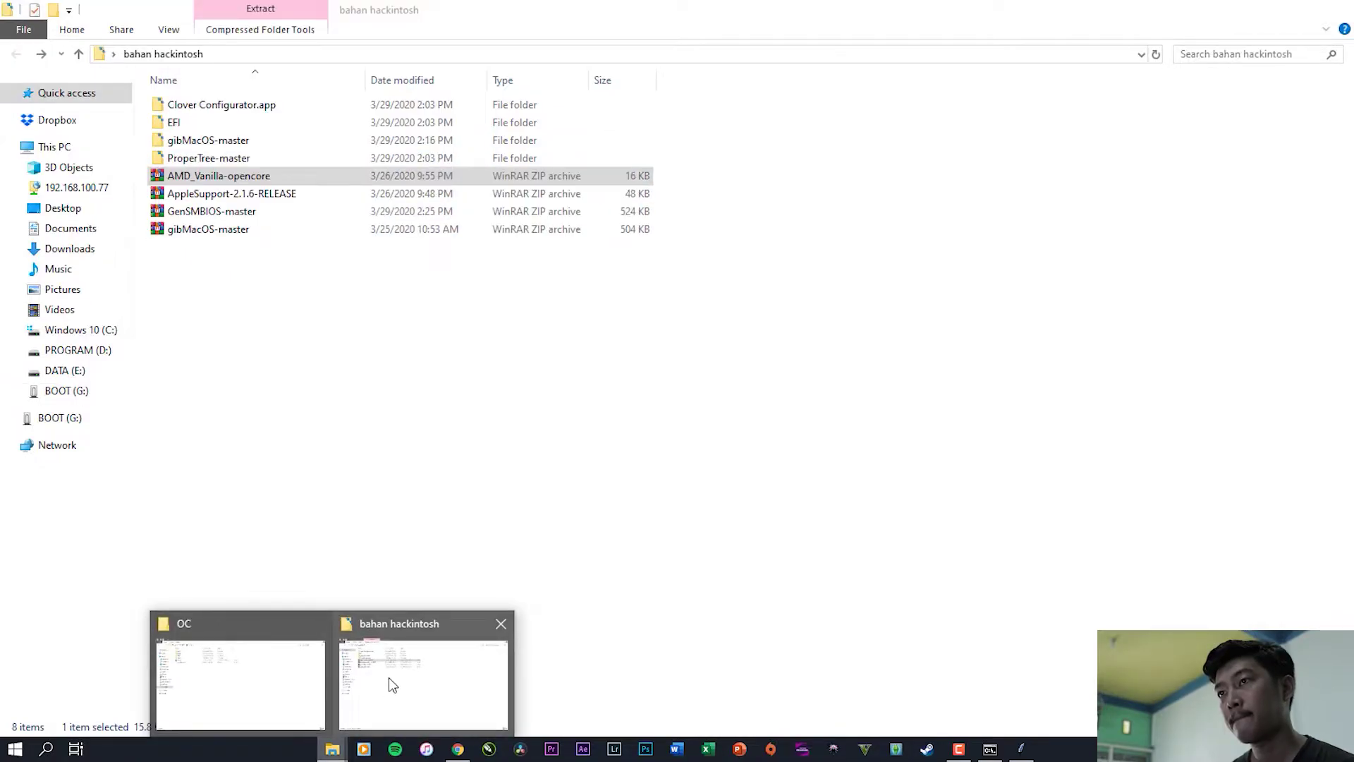
{"action": "left_click", "coordinate": [387, 677]}
{"action": "right_click", "coordinate": [294, 337]}
{"action": "left_click", "coordinate": [352, 478]}
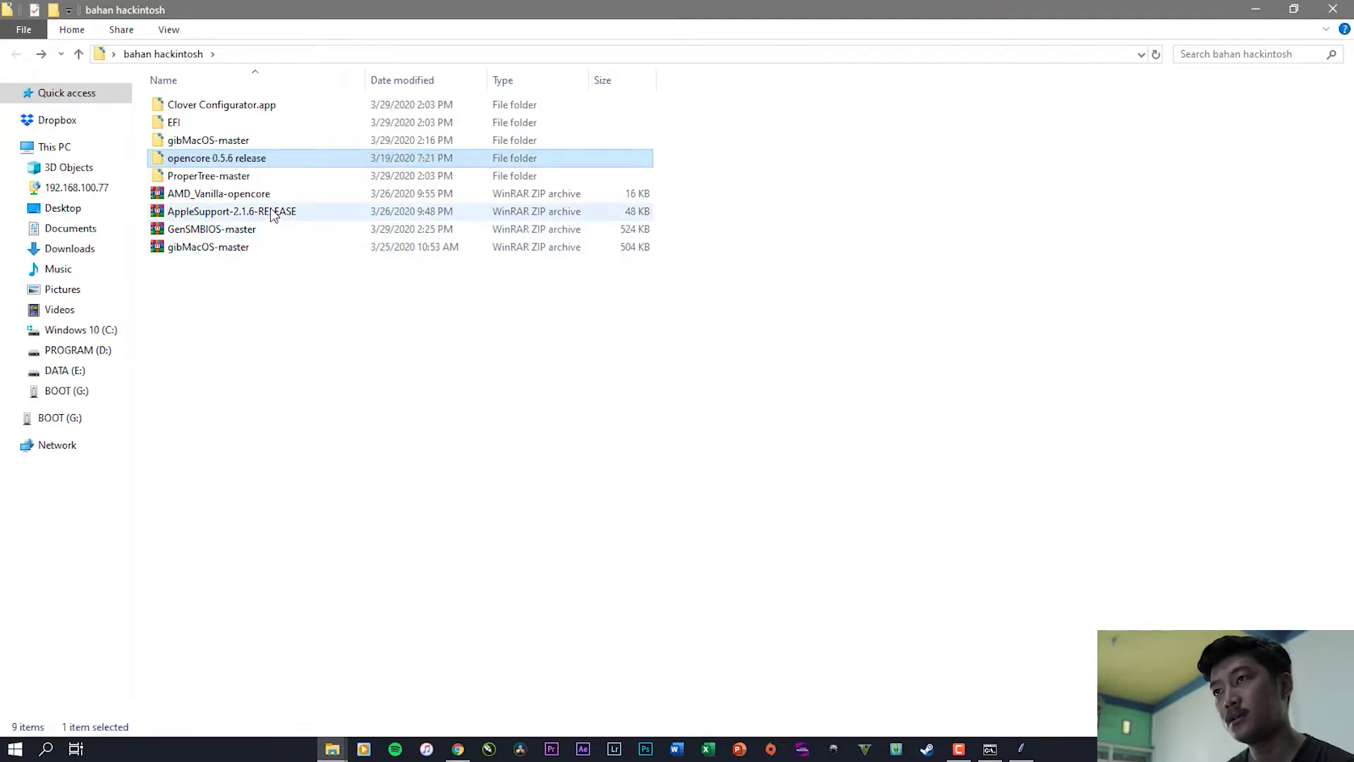
{"action": "left_click", "coordinate": [168, 330]}
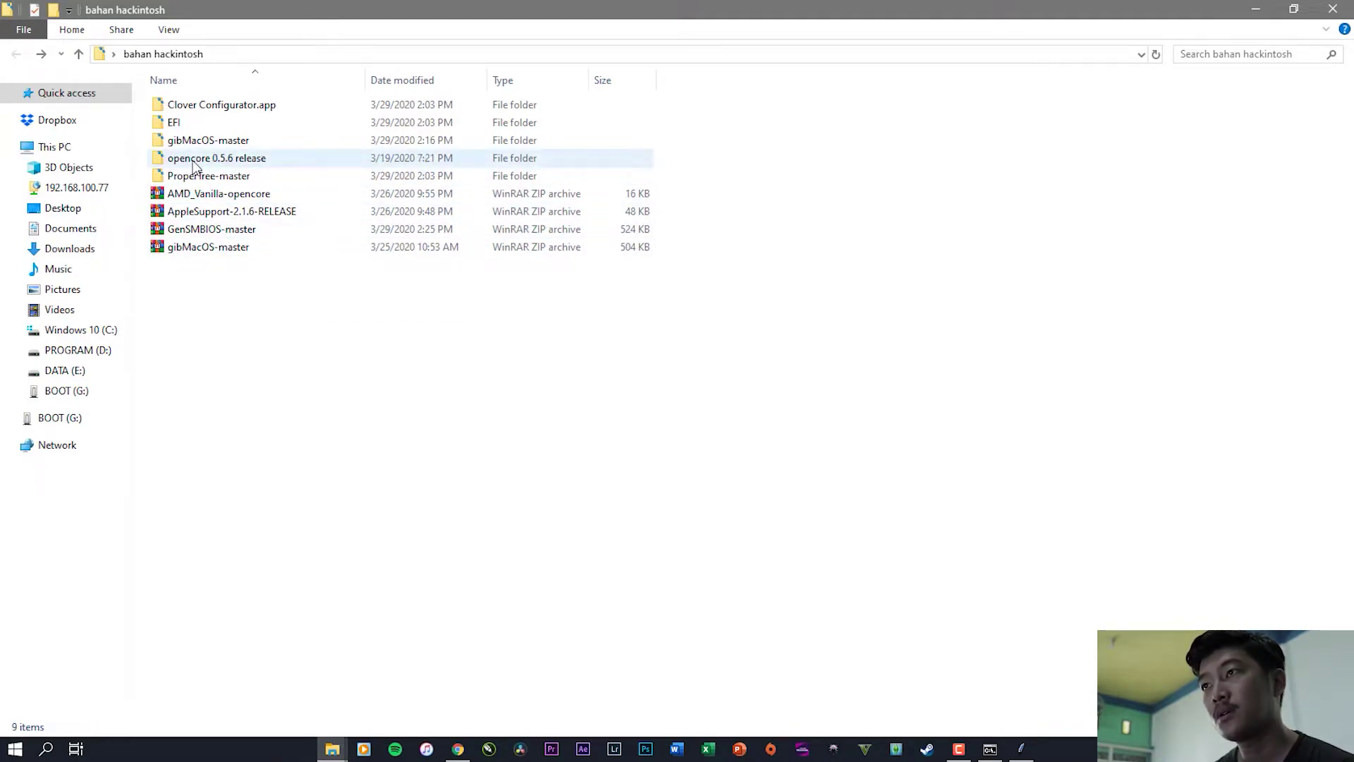
{"action": "left_click", "coordinate": [242, 166]}
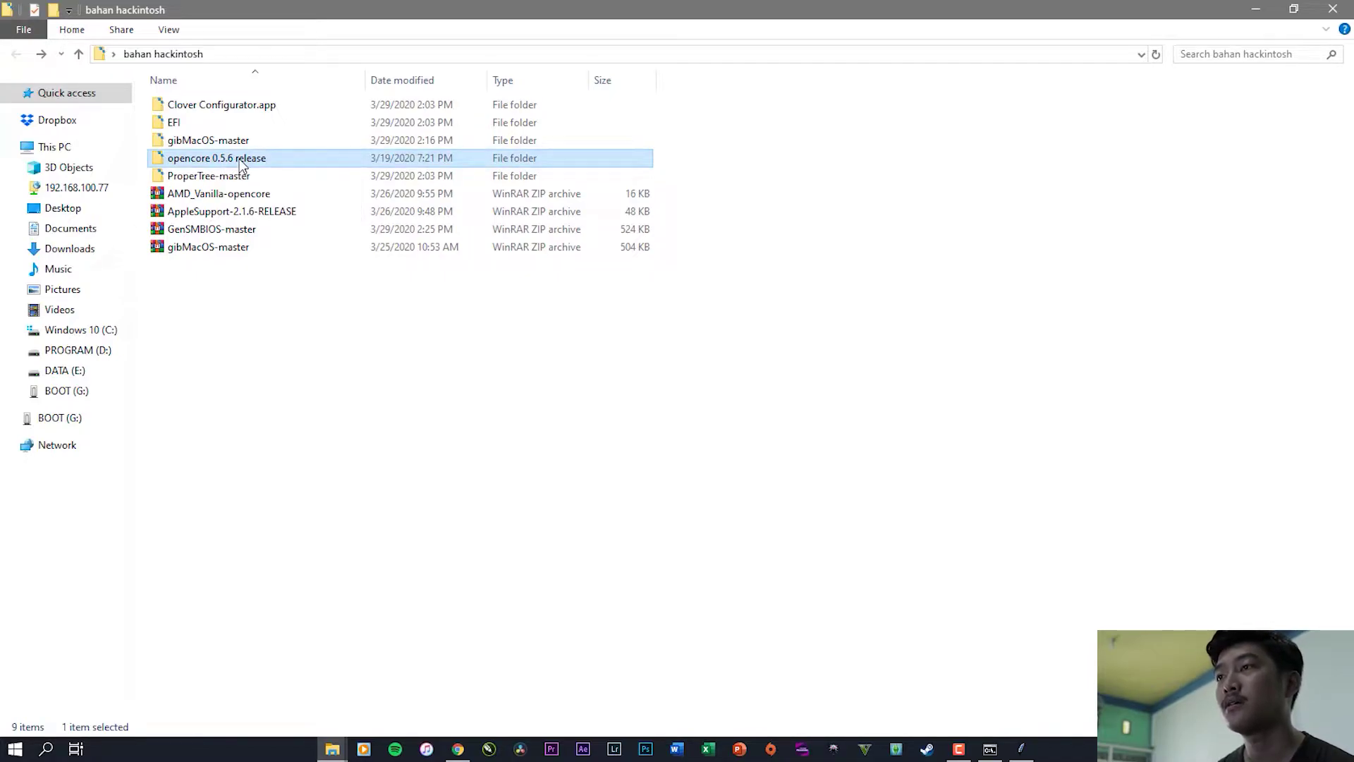
Step: Inspect the EFI folder of the opencore 0.5.6 release, including its BOOT and OC subfolders, and return to the release folder
{"action": "double_click", "coordinate": [242, 166]}
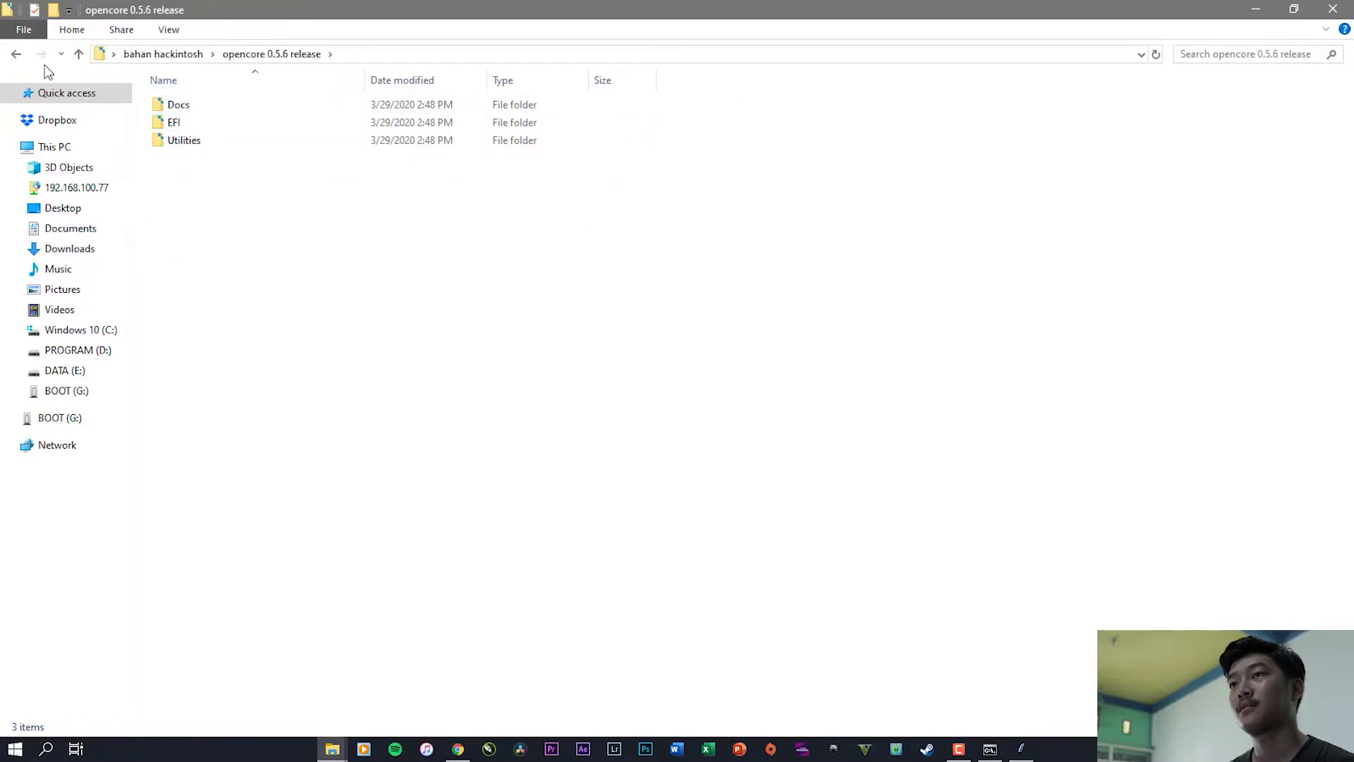
{"action": "double_click", "coordinate": [186, 121]}
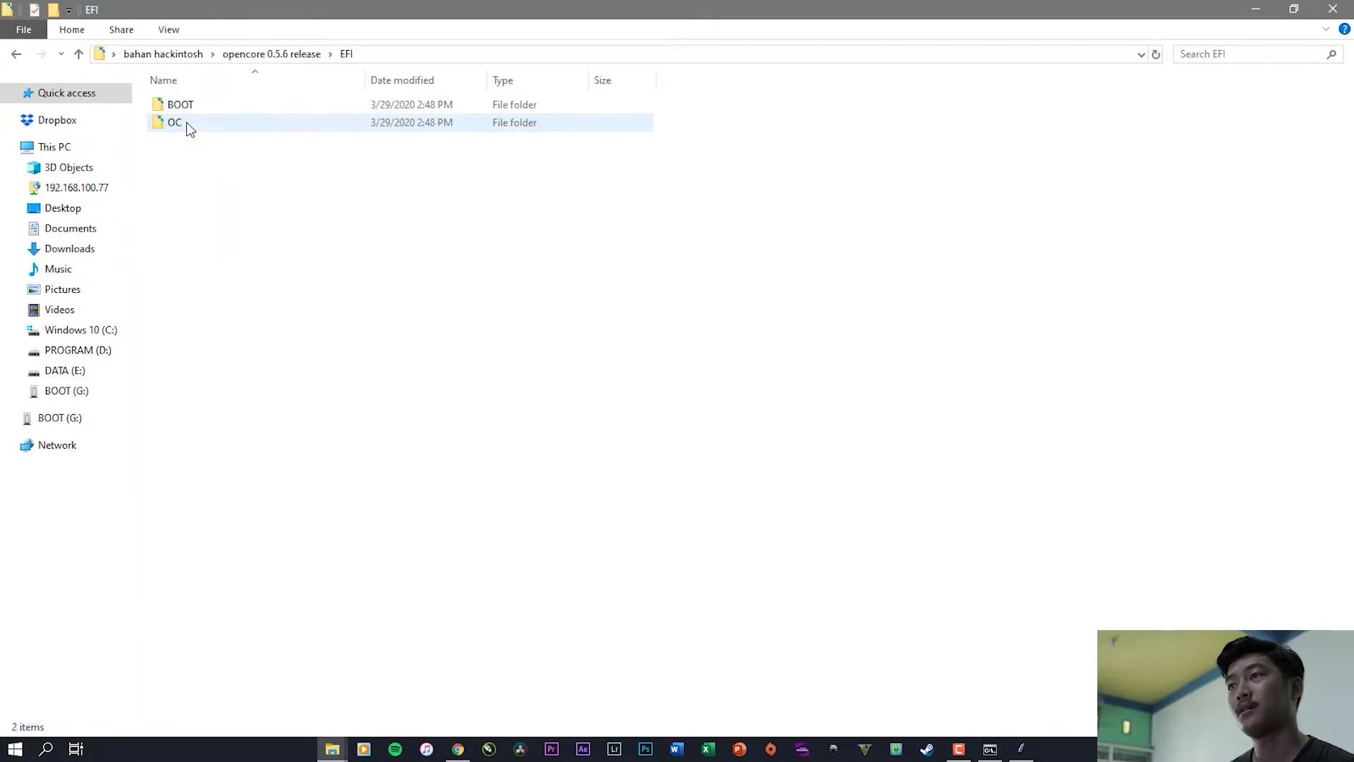
{"action": "double_click", "coordinate": [214, 103]}
{"action": "left_click", "coordinate": [15, 54]}
{"action": "left_click", "coordinate": [210, 129]}
{"action": "double_click", "coordinate": [210, 129]}
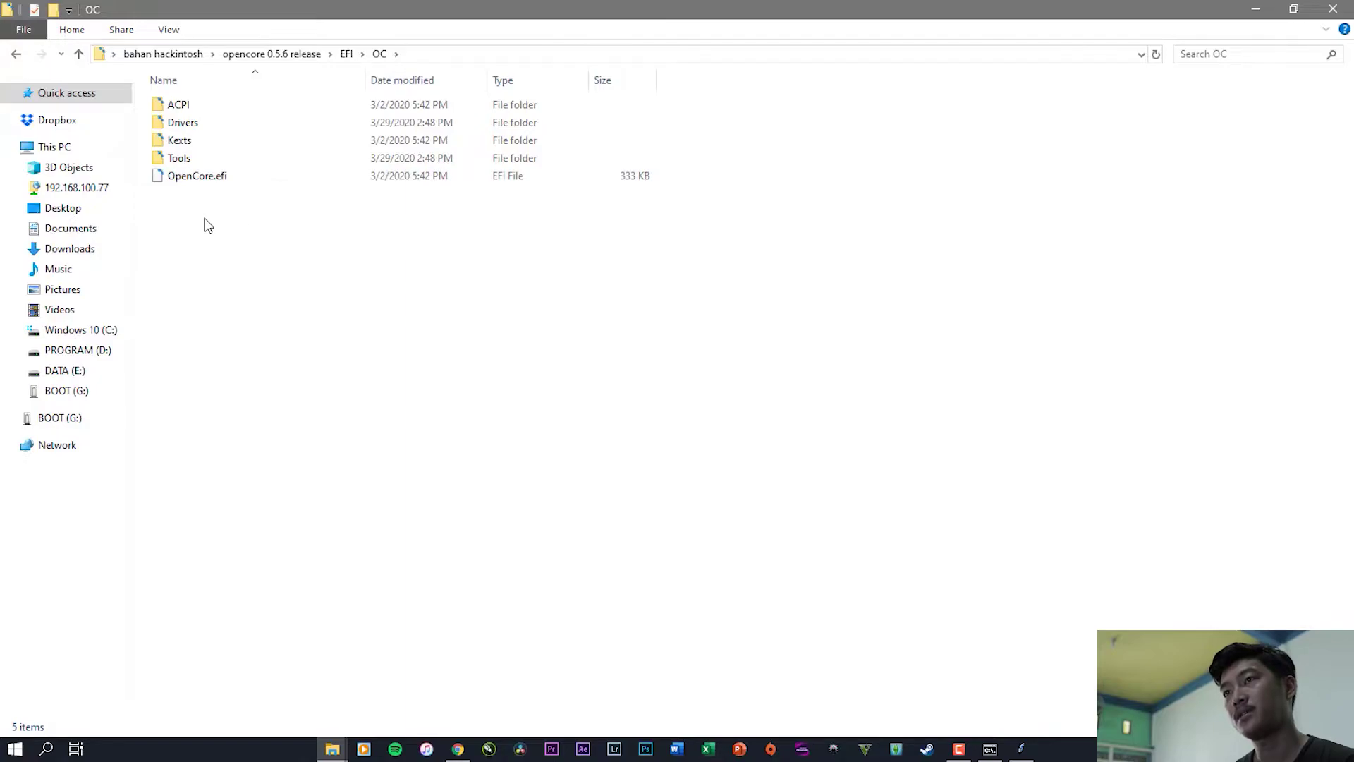
{"action": "left_click", "coordinate": [20, 60]}
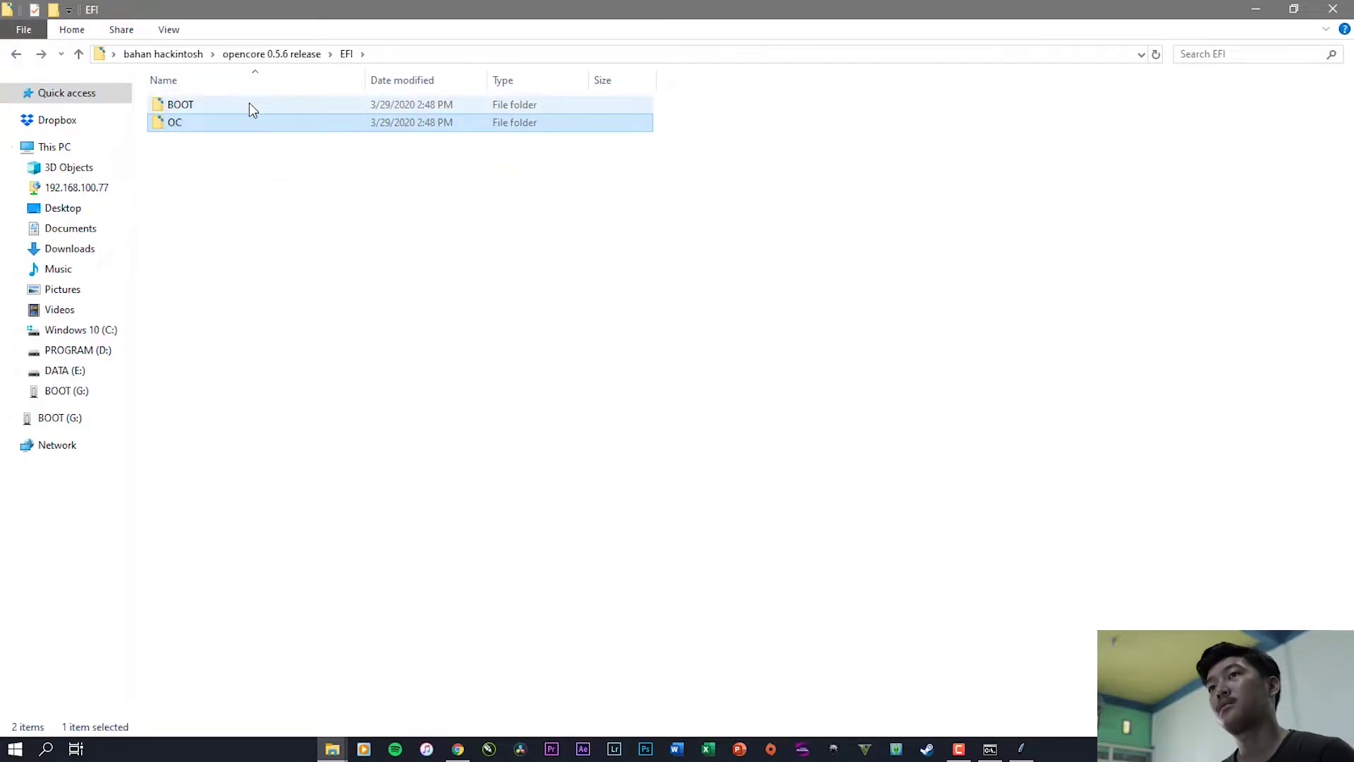
{"action": "left_click", "coordinate": [20, 56]}
Step: Open the Docs folder of the opencore 0.5.6 release and select the Sample plist file
{"action": "double_click", "coordinate": [201, 107]}
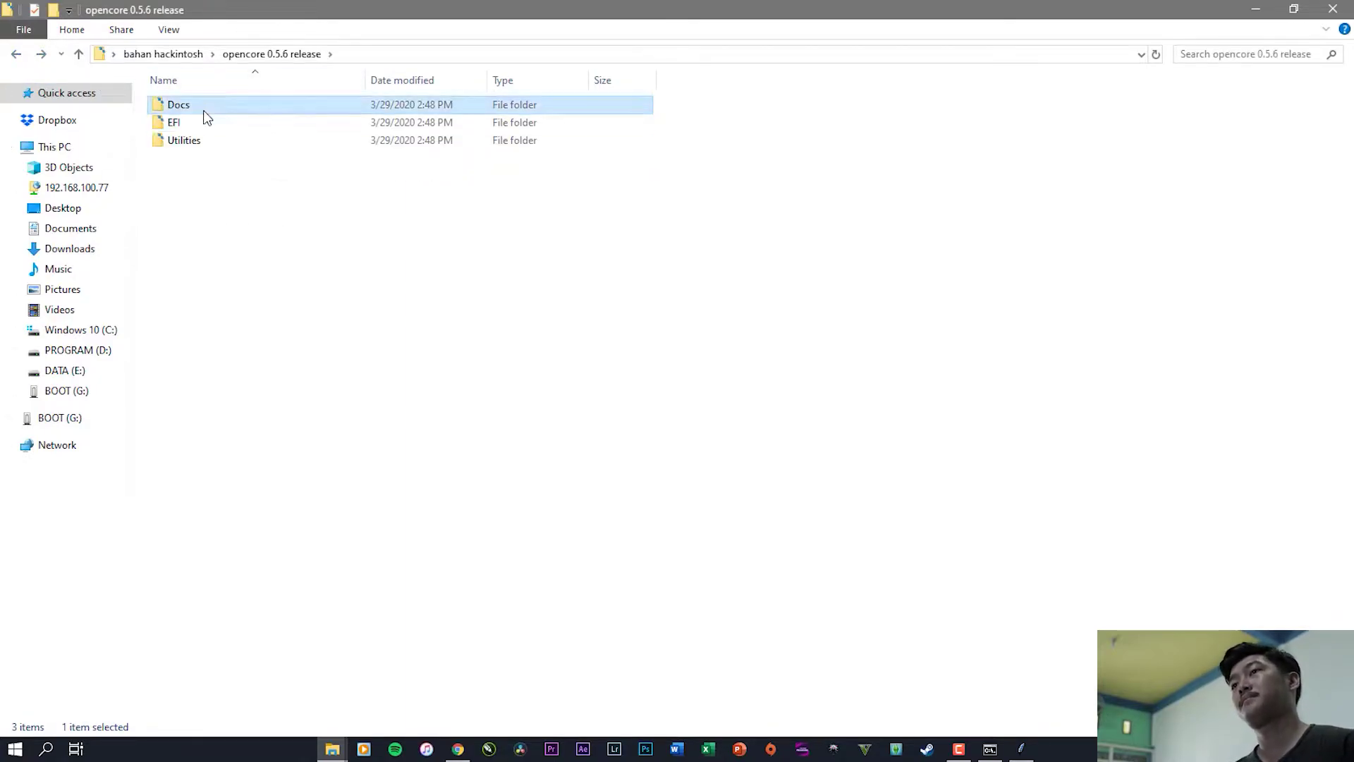
{"action": "left_click", "coordinate": [211, 181]}
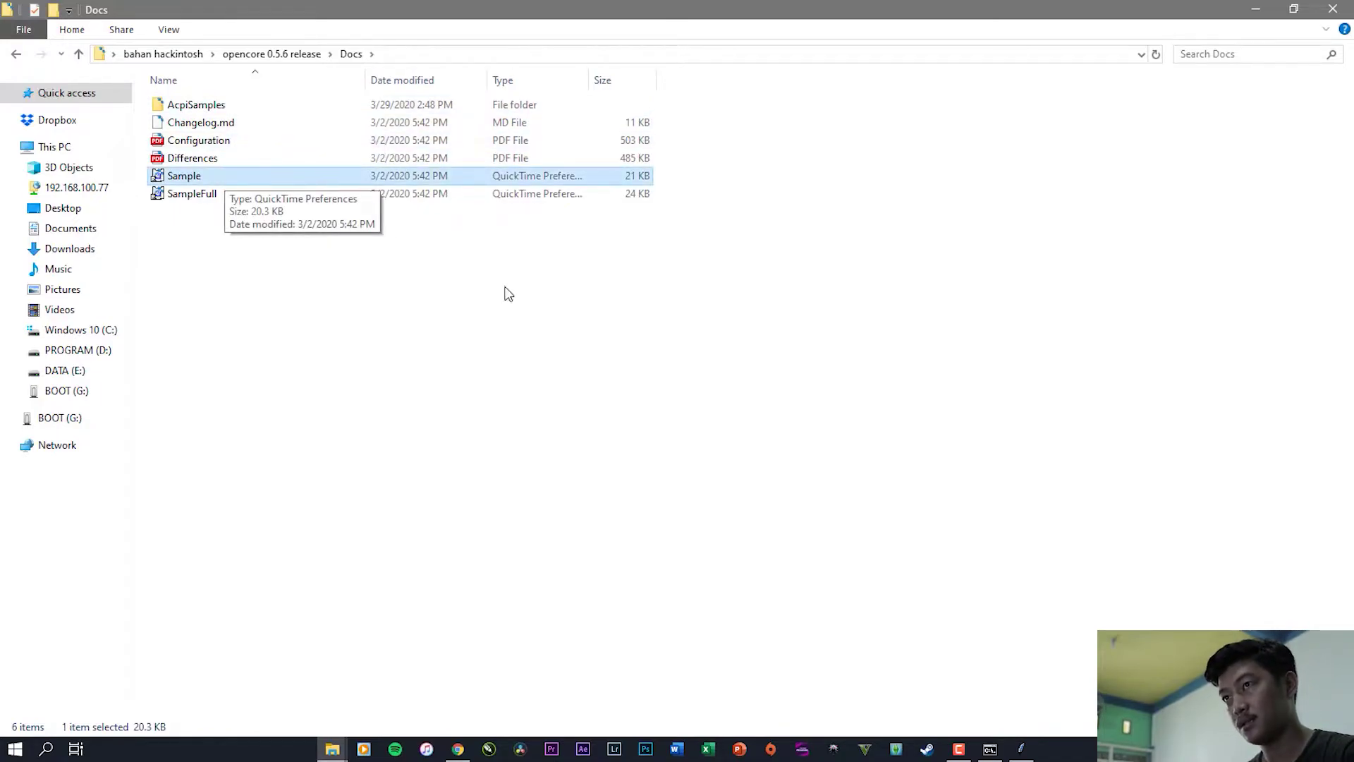
{"action": "left_click", "coordinate": [204, 211]}
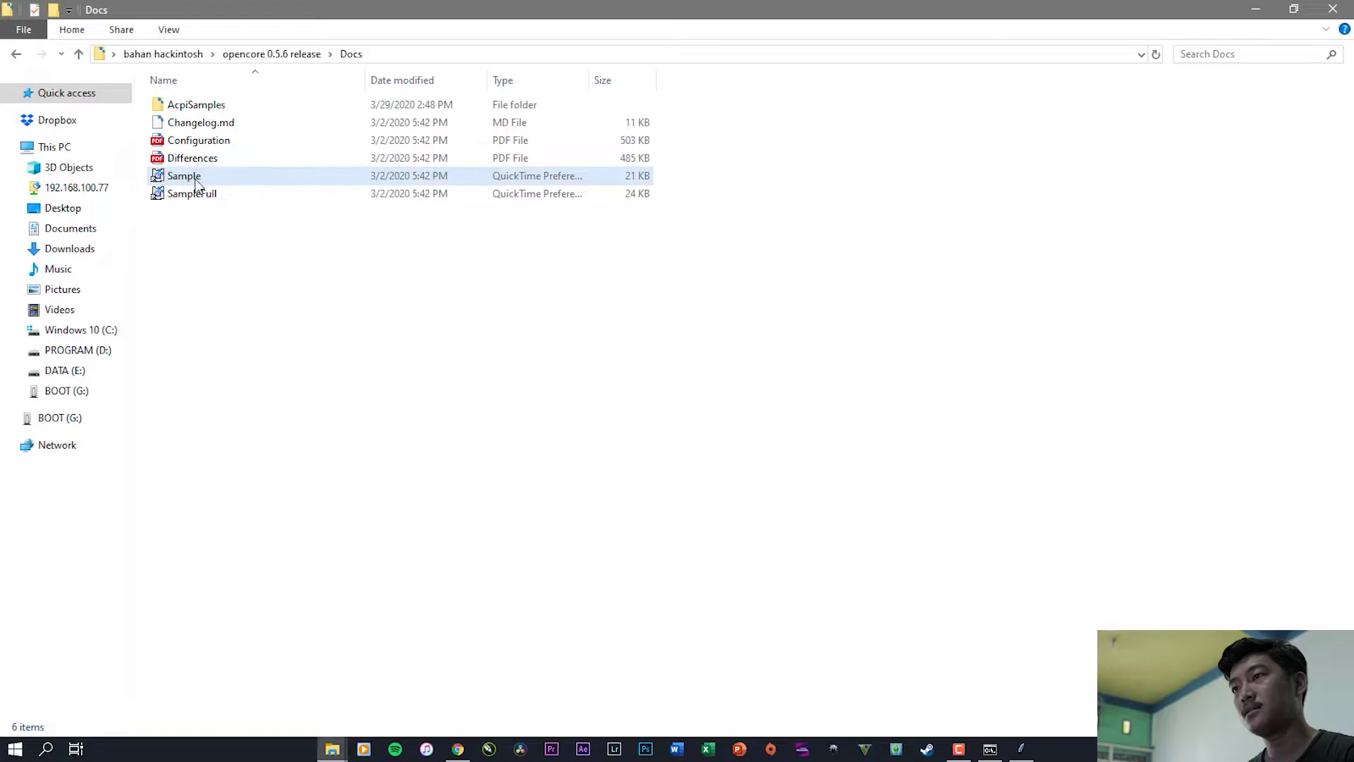
{"action": "right_click", "coordinate": [219, 176]}
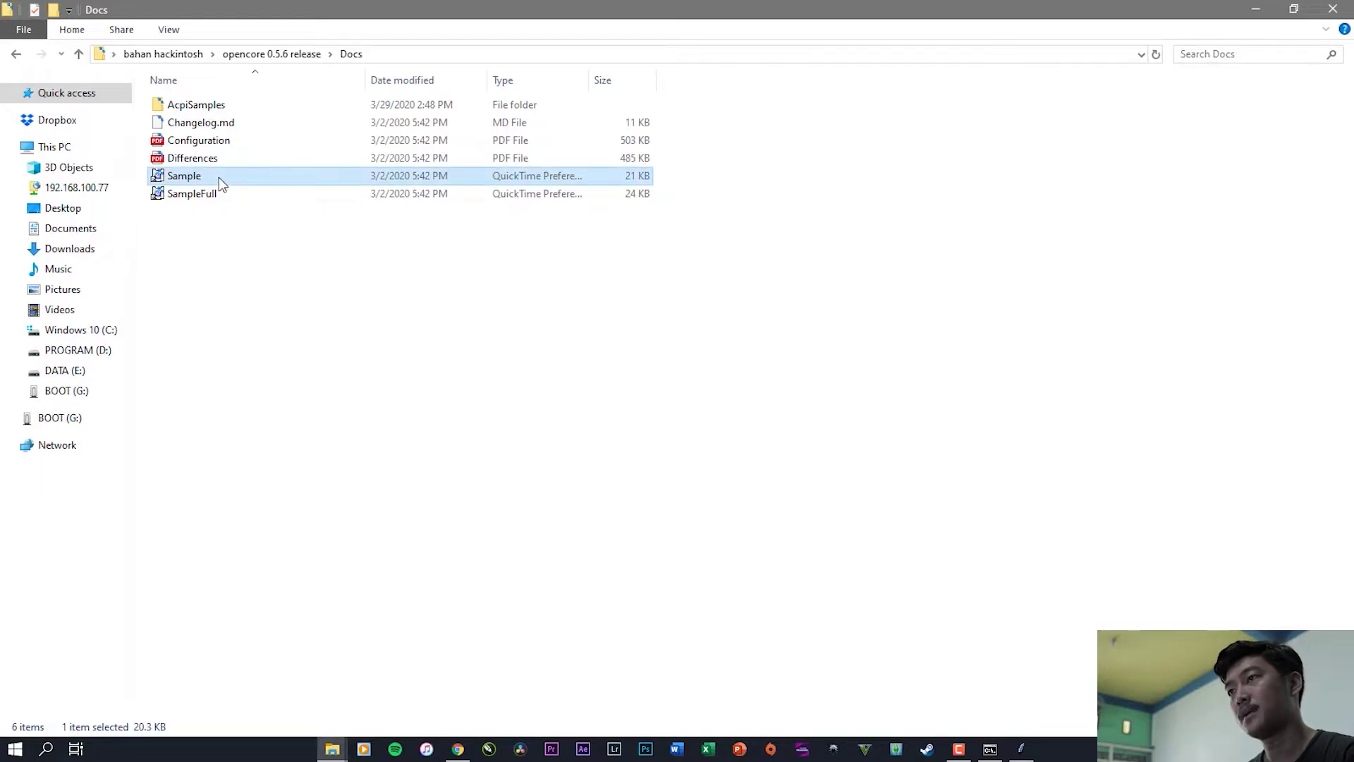
{"action": "left_click", "coordinate": [178, 185]}
{"action": "left_click", "coordinate": [178, 182]}
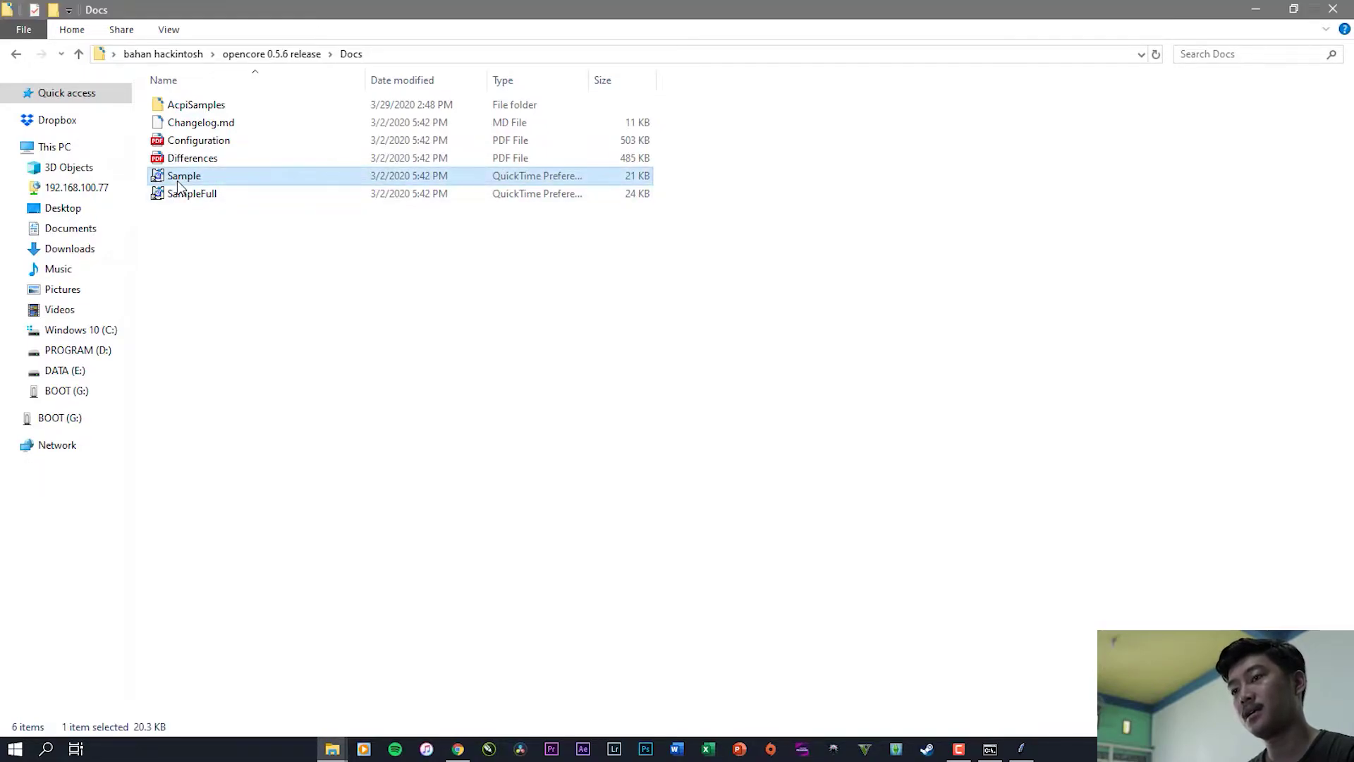
Step: Check the config file in the OC folder on BOOT (G:), then return to the Docs folder
{"action": "mouse_move", "coordinate": [337, 753]}
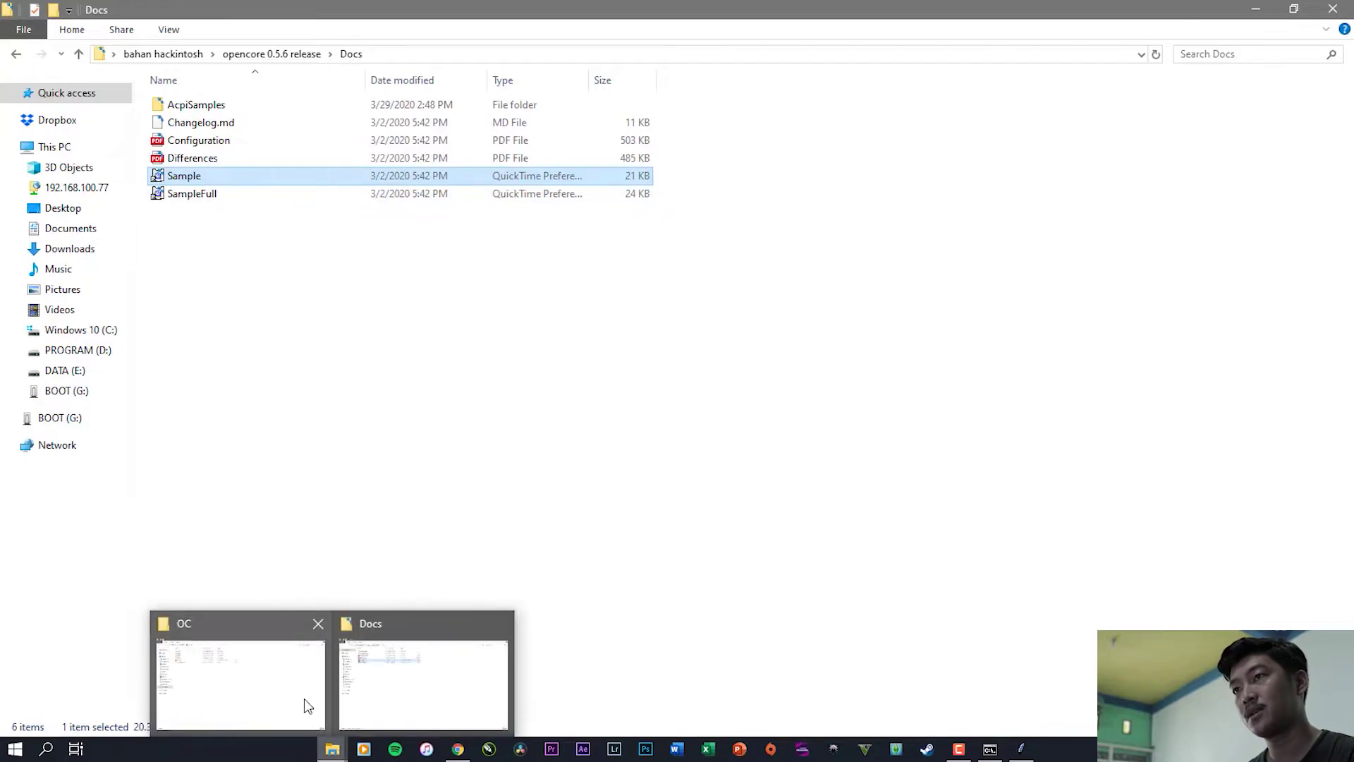
{"action": "left_click", "coordinate": [303, 705]}
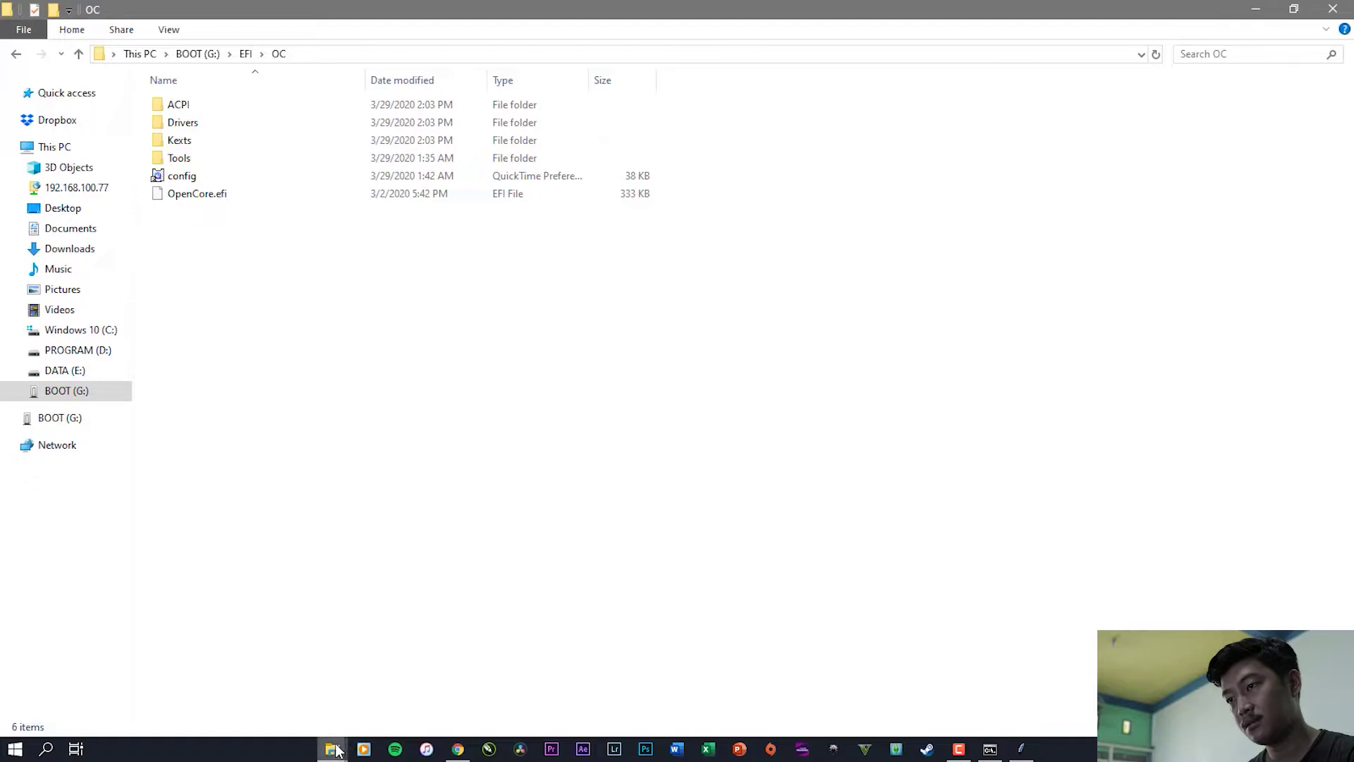
{"action": "mouse_move", "coordinate": [335, 751]}
{"action": "left_click", "coordinate": [409, 698]}
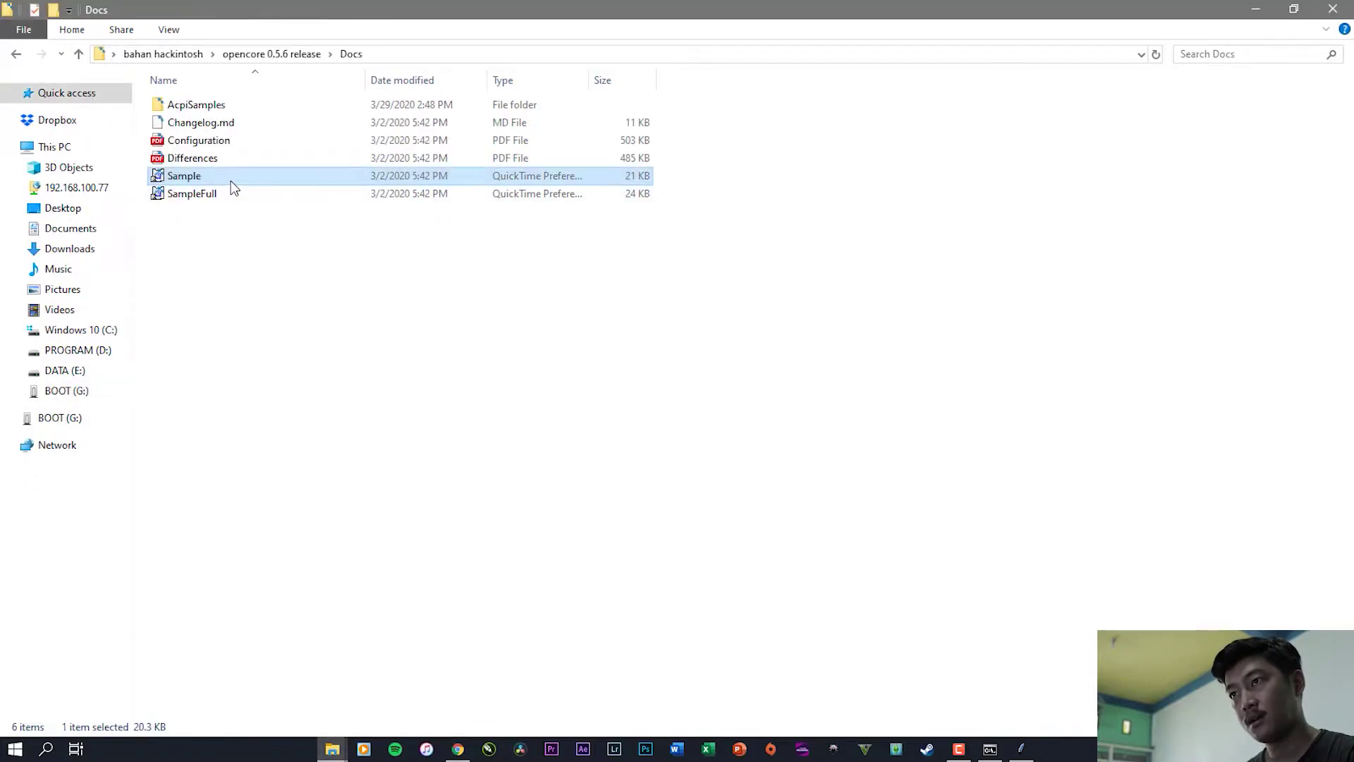
Step: Copy the Sample plist from the Docs folder and paste it onto the desktop
{"action": "right_click", "coordinate": [227, 180]}
{"action": "left_click", "coordinate": [324, 488]}
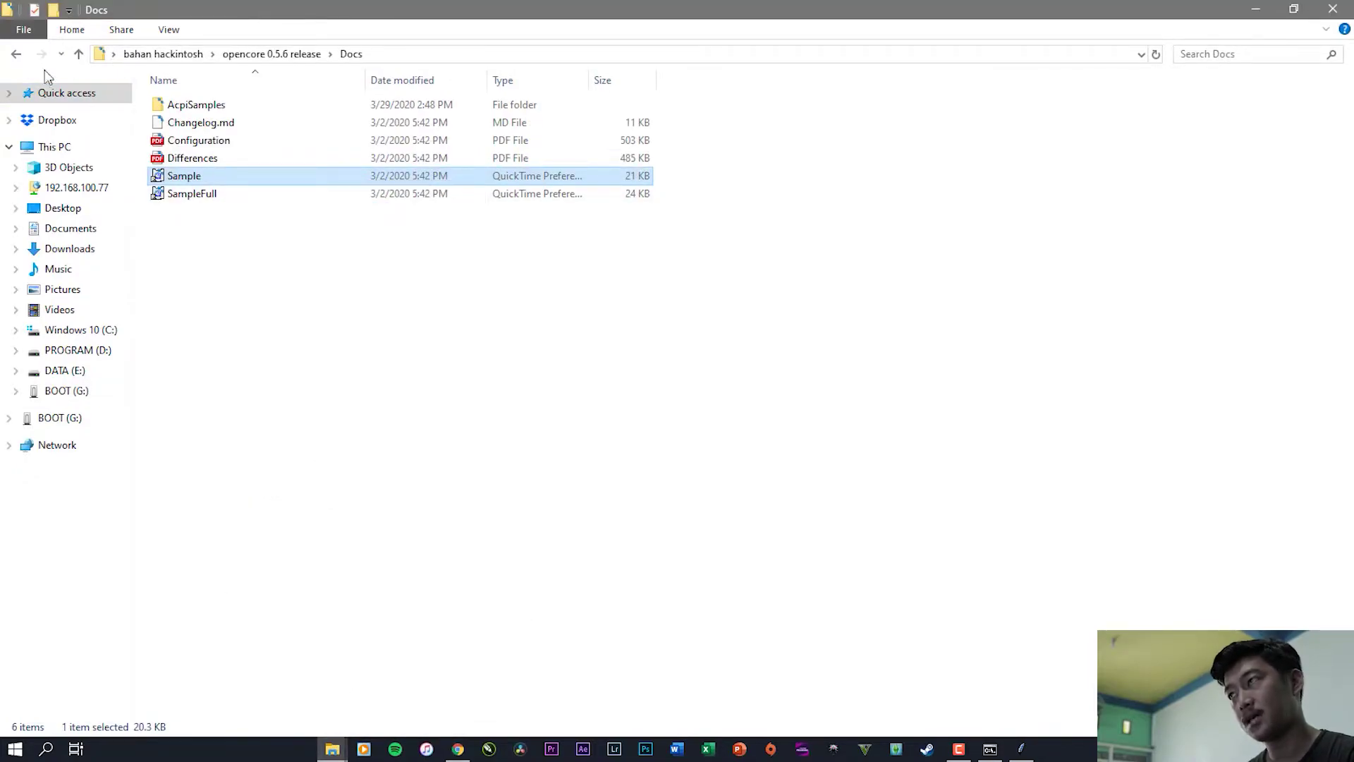
{"action": "left_click", "coordinate": [1255, 8]}
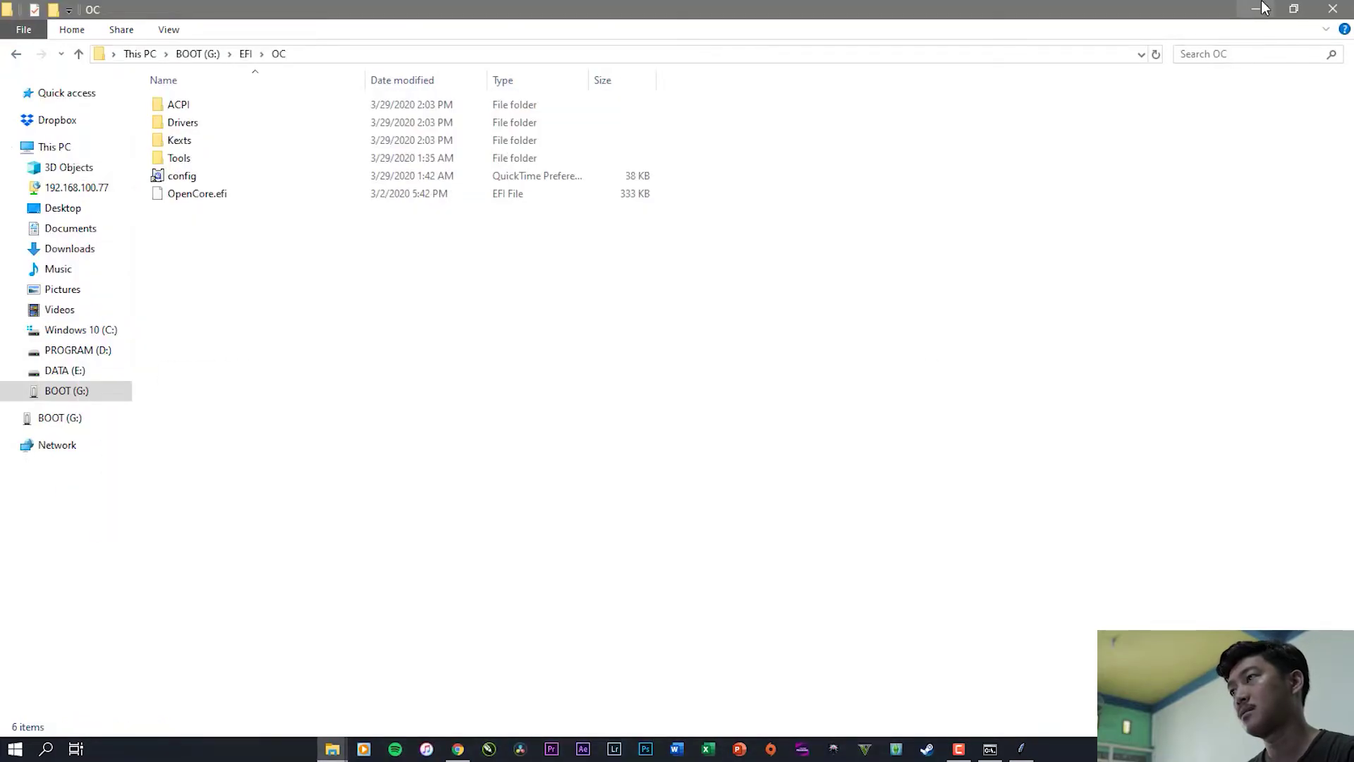
{"action": "left_click", "coordinate": [1255, 9]}
{"action": "left_click", "coordinate": [1254, 10]}
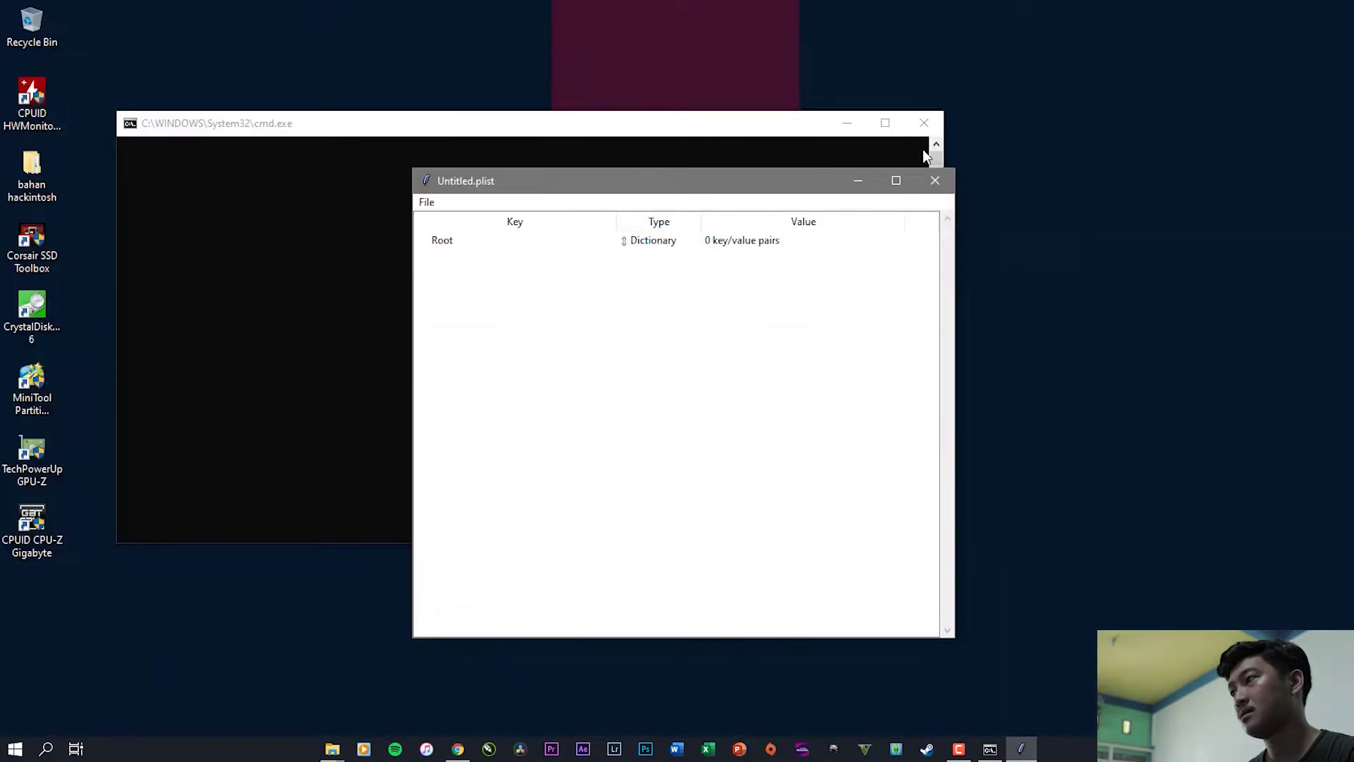
{"action": "right_click", "coordinate": [1098, 189]}
{"action": "left_click", "coordinate": [1139, 286]}
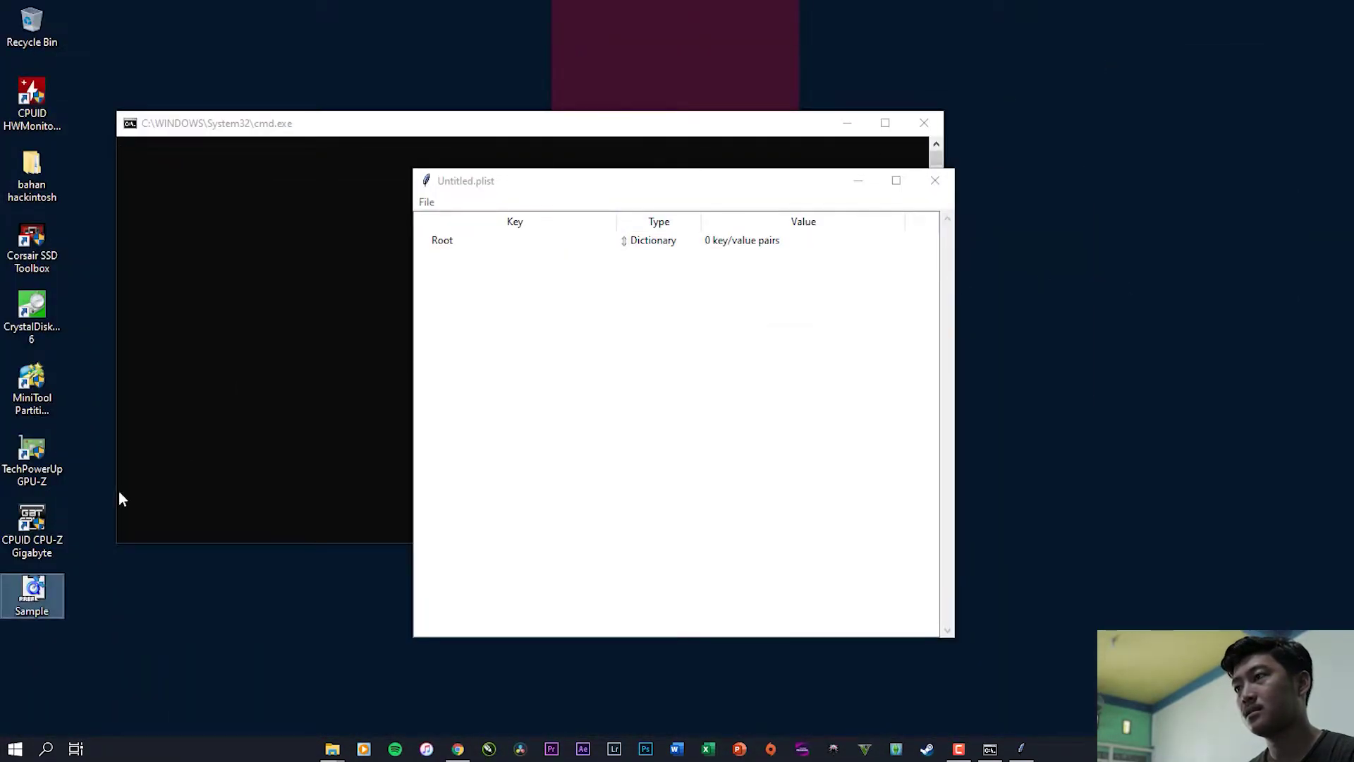
Step: Rename the Sample file on the desktop as config, correcting any misspelling in the new name
{"action": "right_click", "coordinate": [25, 618]}
{"action": "left_click", "coordinate": [116, 565]}
{"action": "type", "text": "config"}
{"action": "key", "text": "Return"}
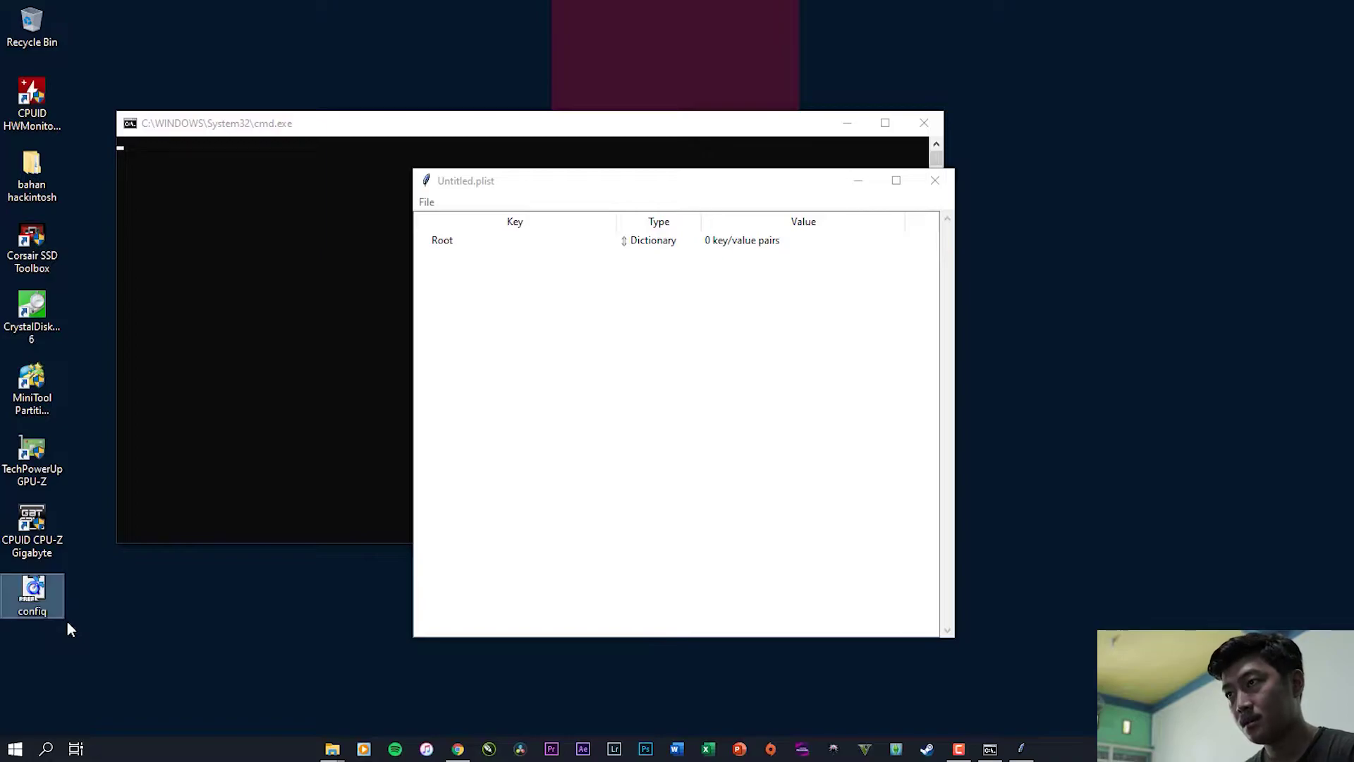
{"action": "left_click", "coordinate": [427, 202]}
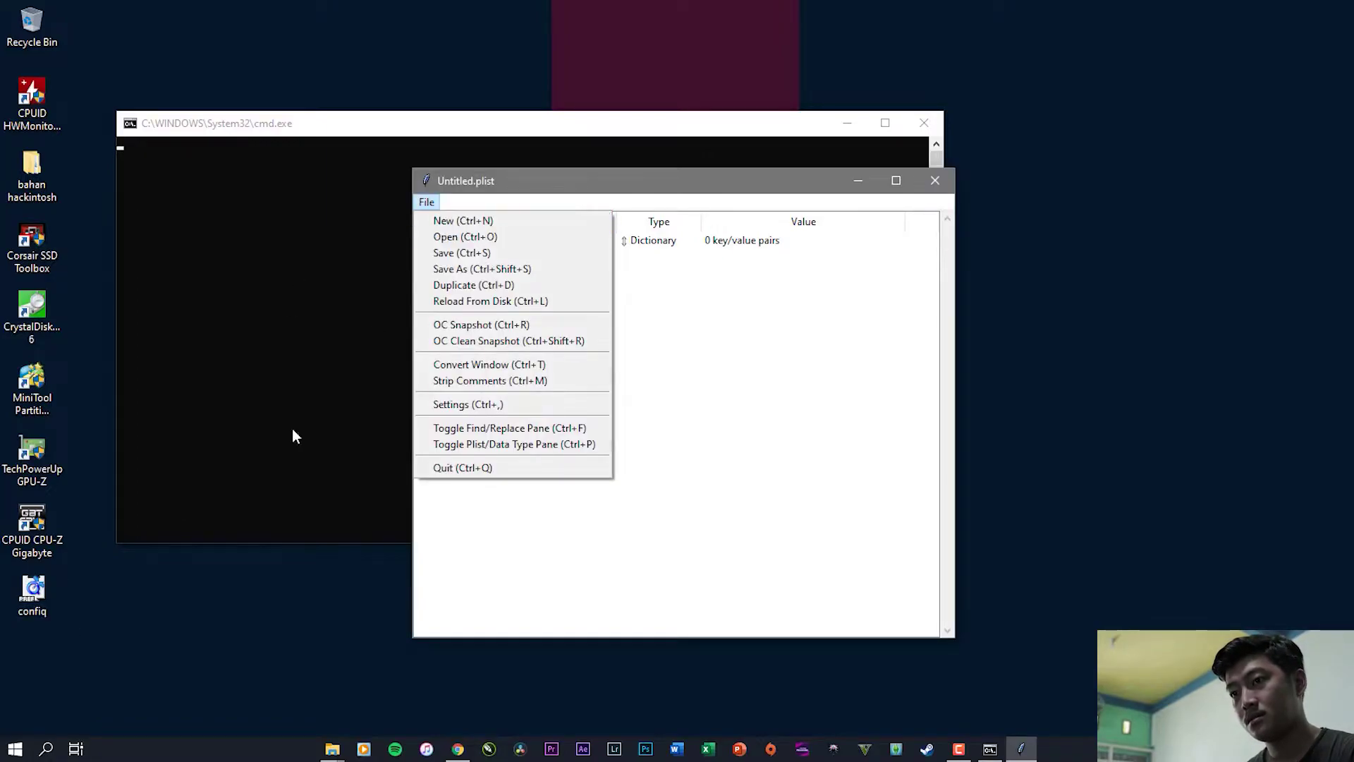
{"action": "left_click", "coordinate": [140, 587]}
{"action": "left_click", "coordinate": [43, 585]}
{"action": "right_click", "coordinate": [43, 588]}
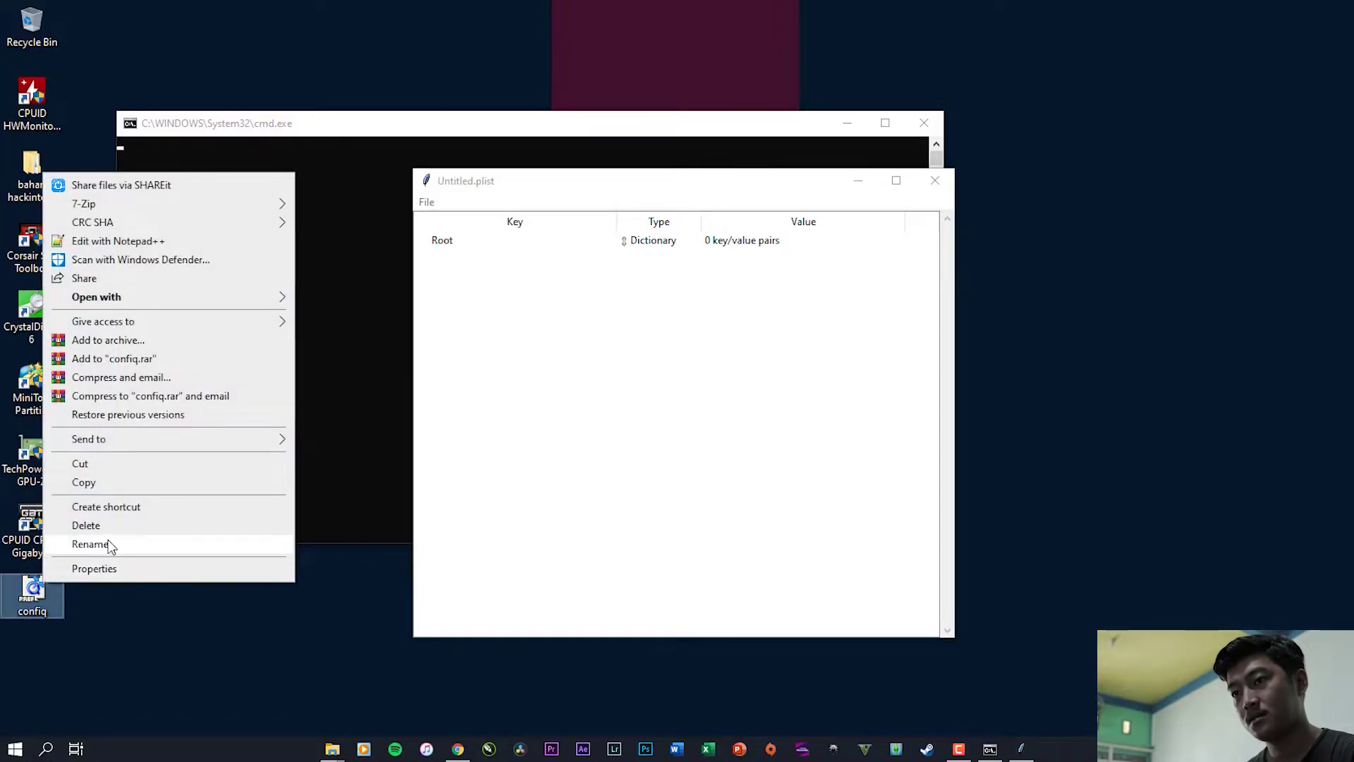
{"action": "left_click", "coordinate": [107, 545]}
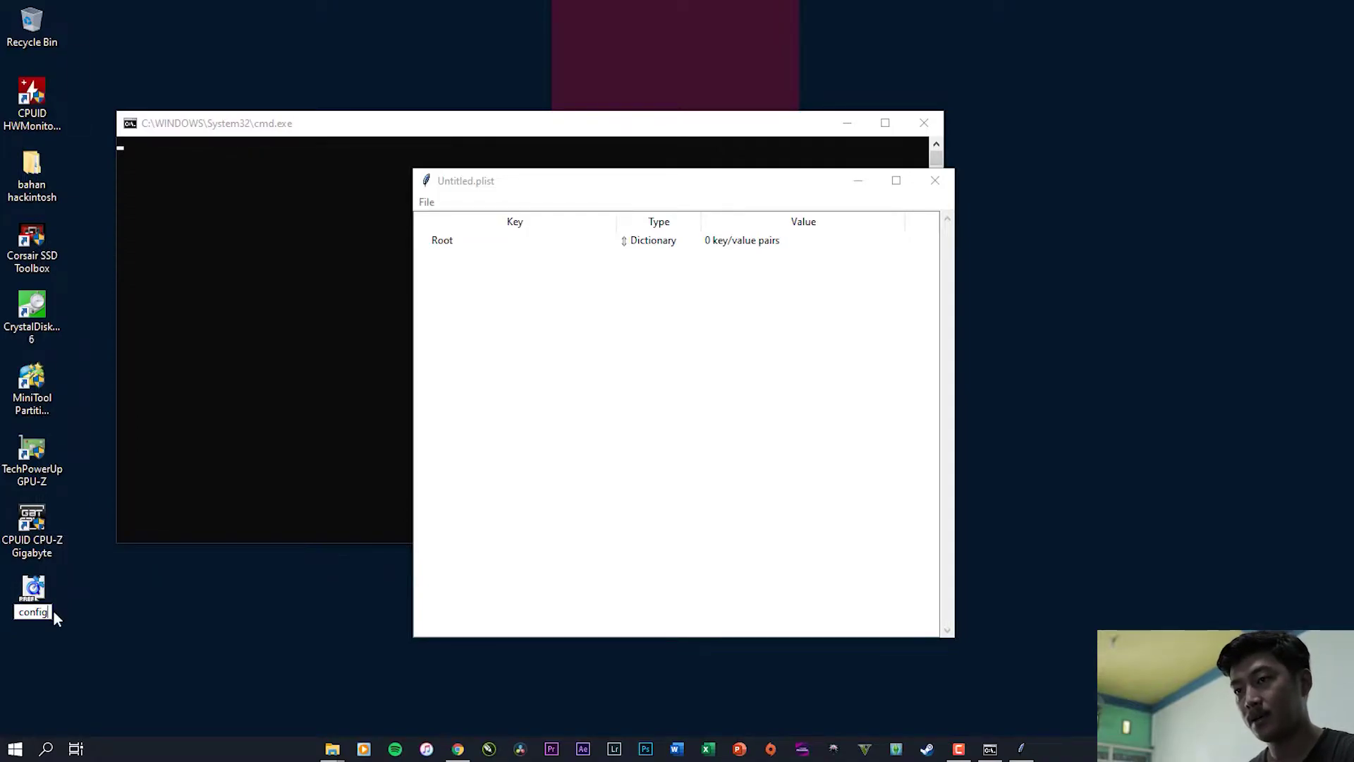
{"action": "key", "text": "Return"}
{"action": "left_click", "coordinate": [275, 562]}
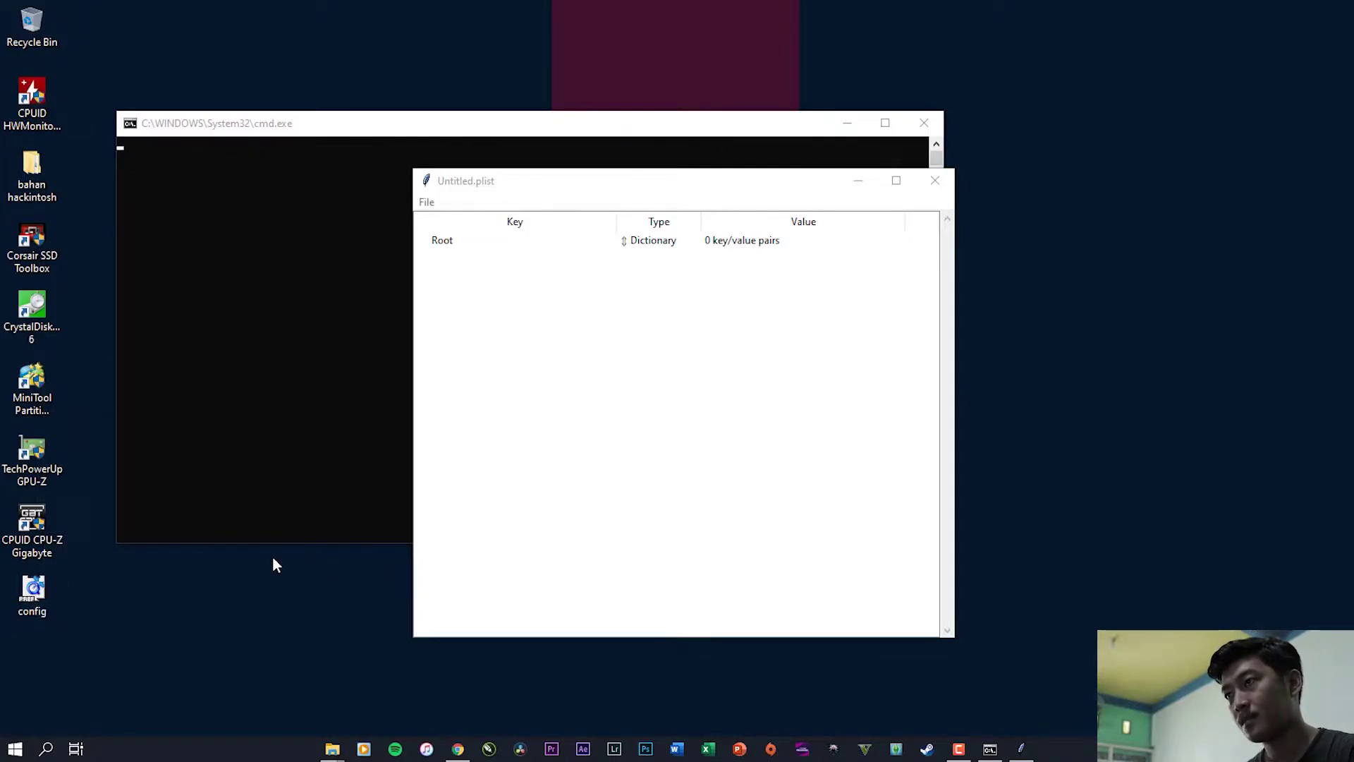
Step: Open the desktop config file in ProperTree and move its window aside to look over the entries
{"action": "left_click", "coordinate": [434, 203]}
{"action": "left_click", "coordinate": [462, 237]}
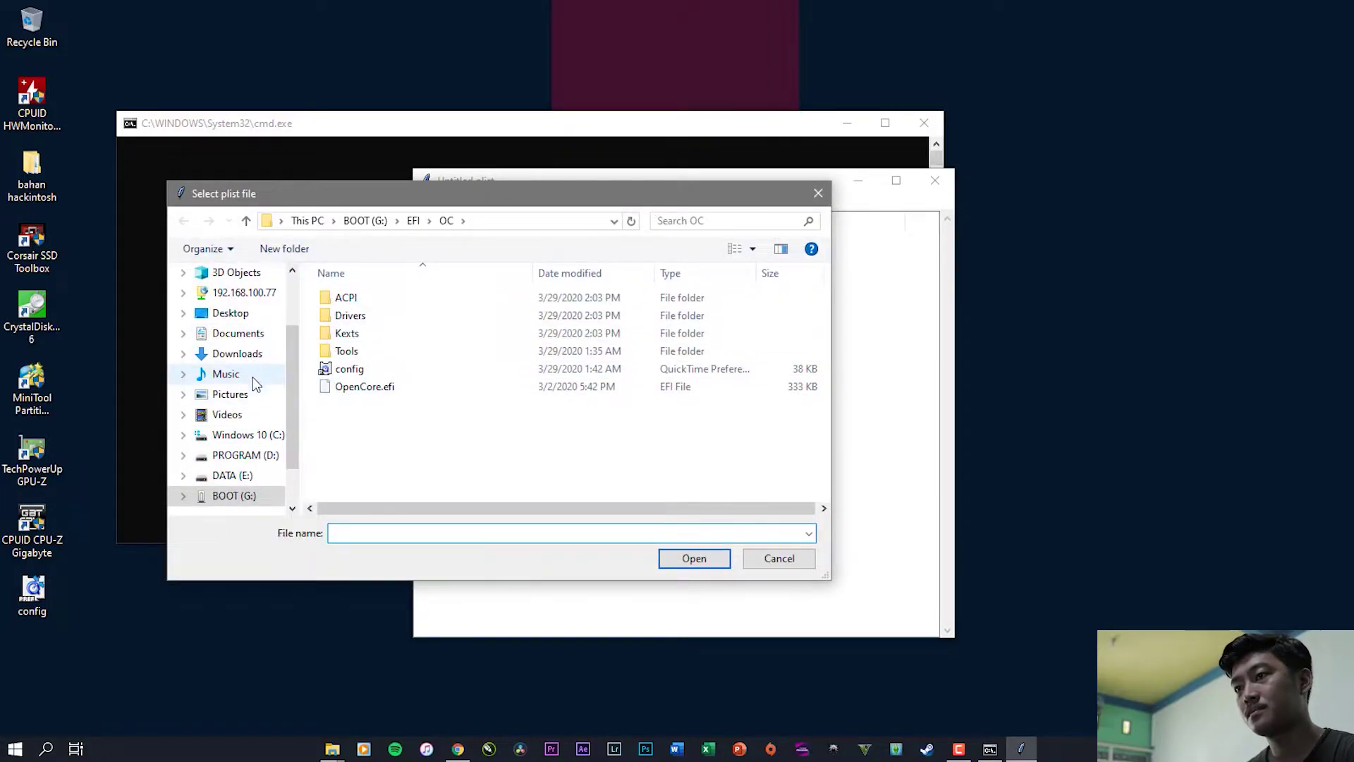
{"action": "left_click", "coordinate": [254, 313]}
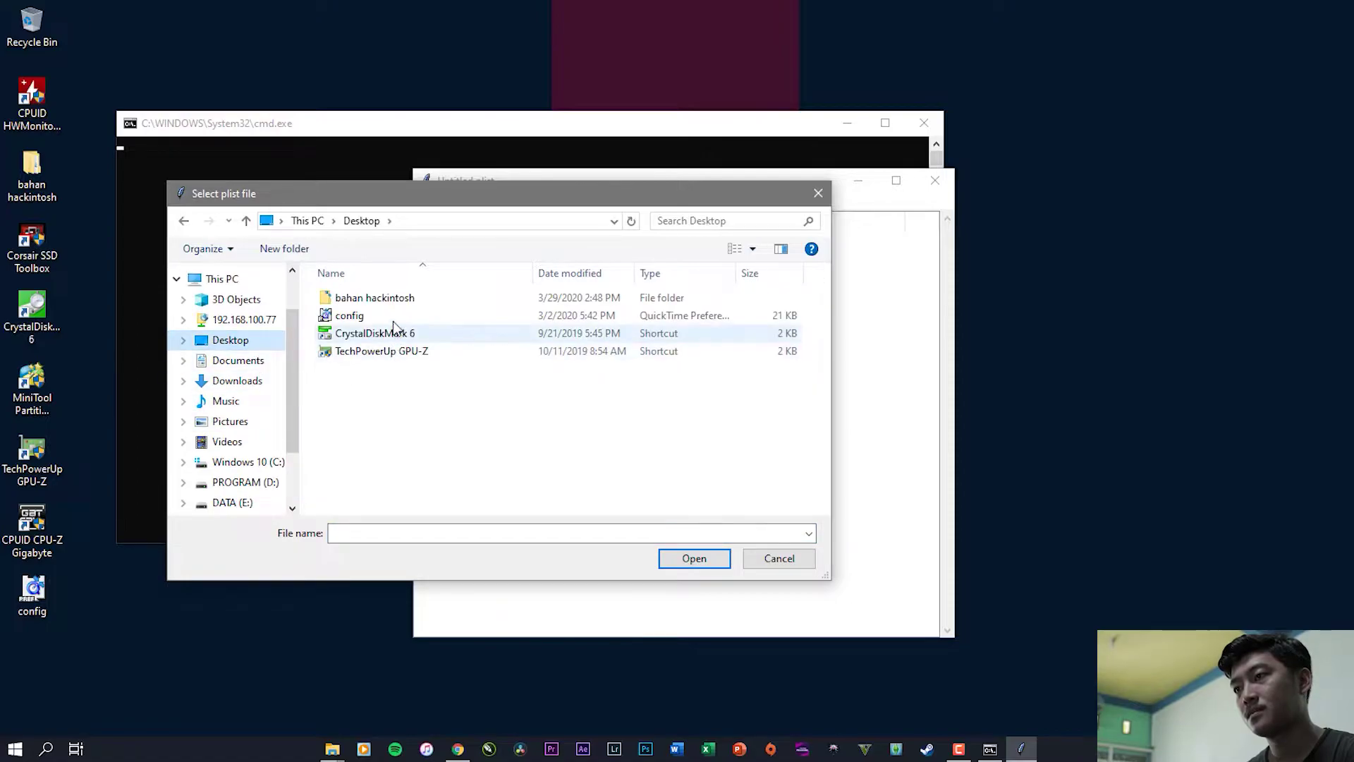
{"action": "left_click", "coordinate": [487, 316]}
{"action": "left_click", "coordinate": [708, 559]}
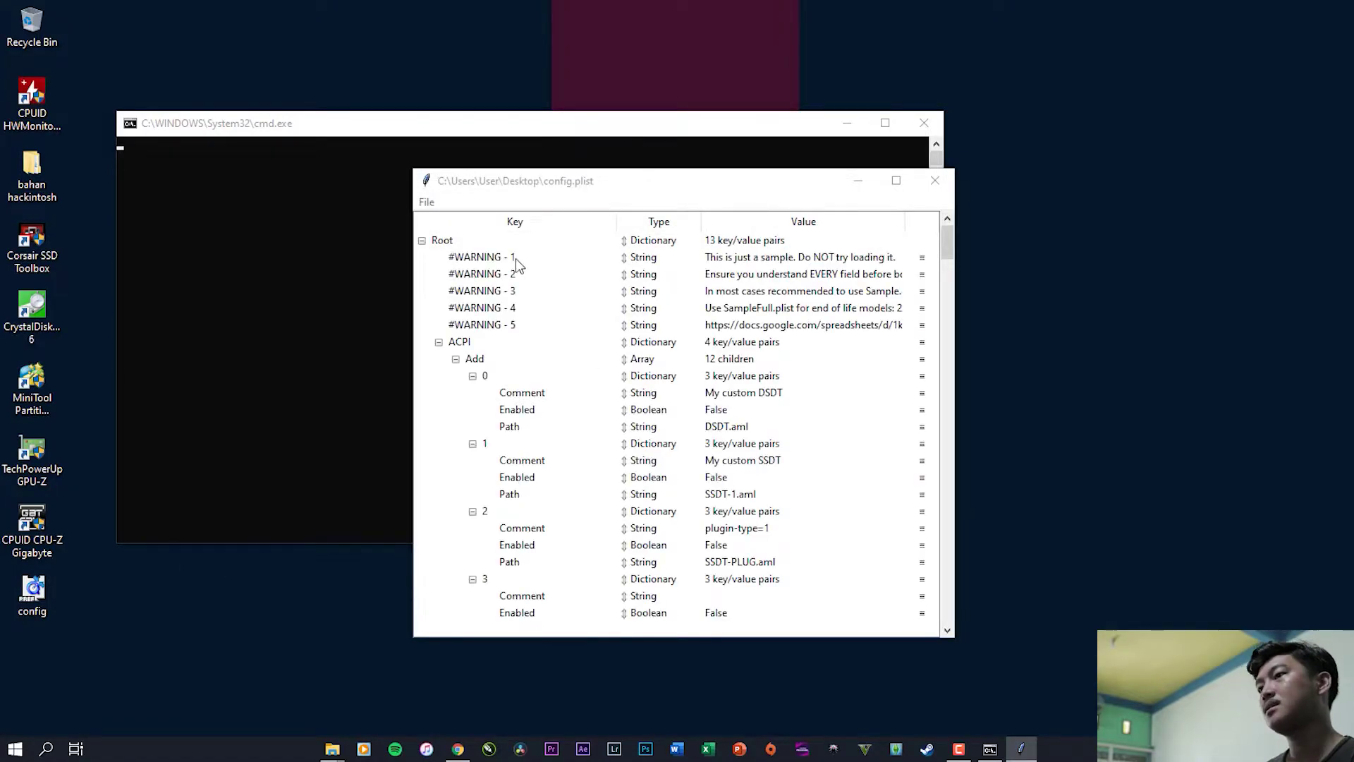
{"action": "left_click", "coordinate": [507, 258]}
{"action": "left_click_drag", "start_coordinate": [638, 170], "coordinate": [879, 58]}
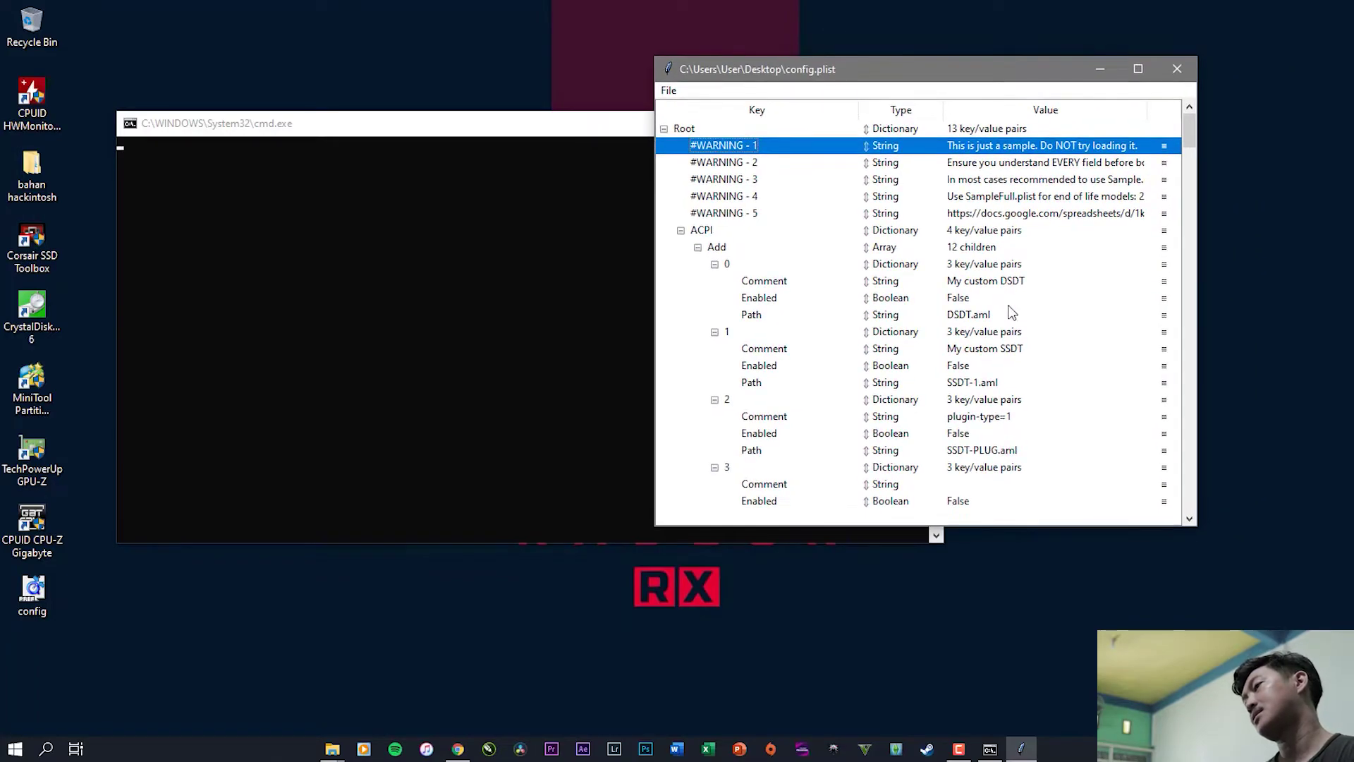
{"action": "scroll", "coordinate": [988, 331], "scroll_direction": "down", "scroll_amount": 3}
{"action": "scroll", "coordinate": [916, 338], "scroll_direction": "up", "scroll_amount": 3}
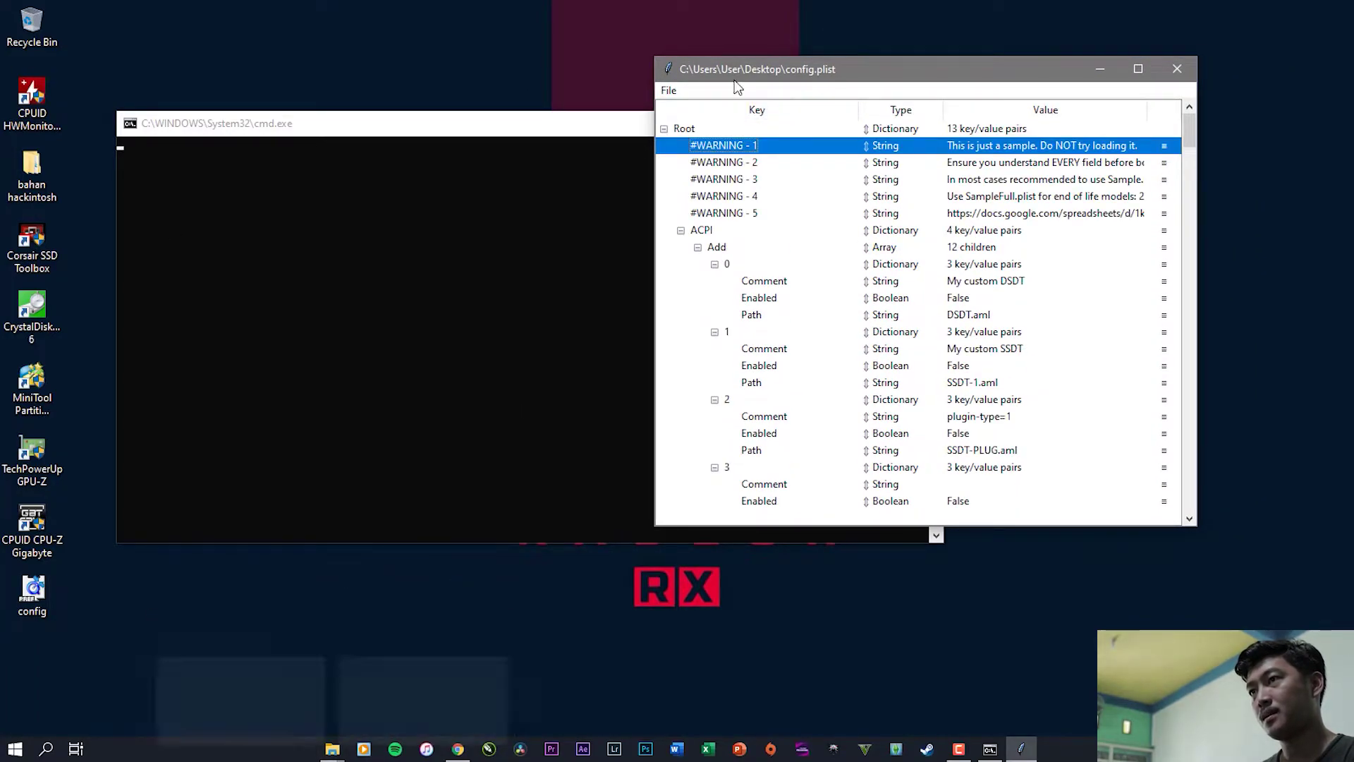
Step: Open the config file from EFI > OC on BOOT (G:) and place its window beside the desktop config.plist
{"action": "left_click", "coordinate": [668, 93]}
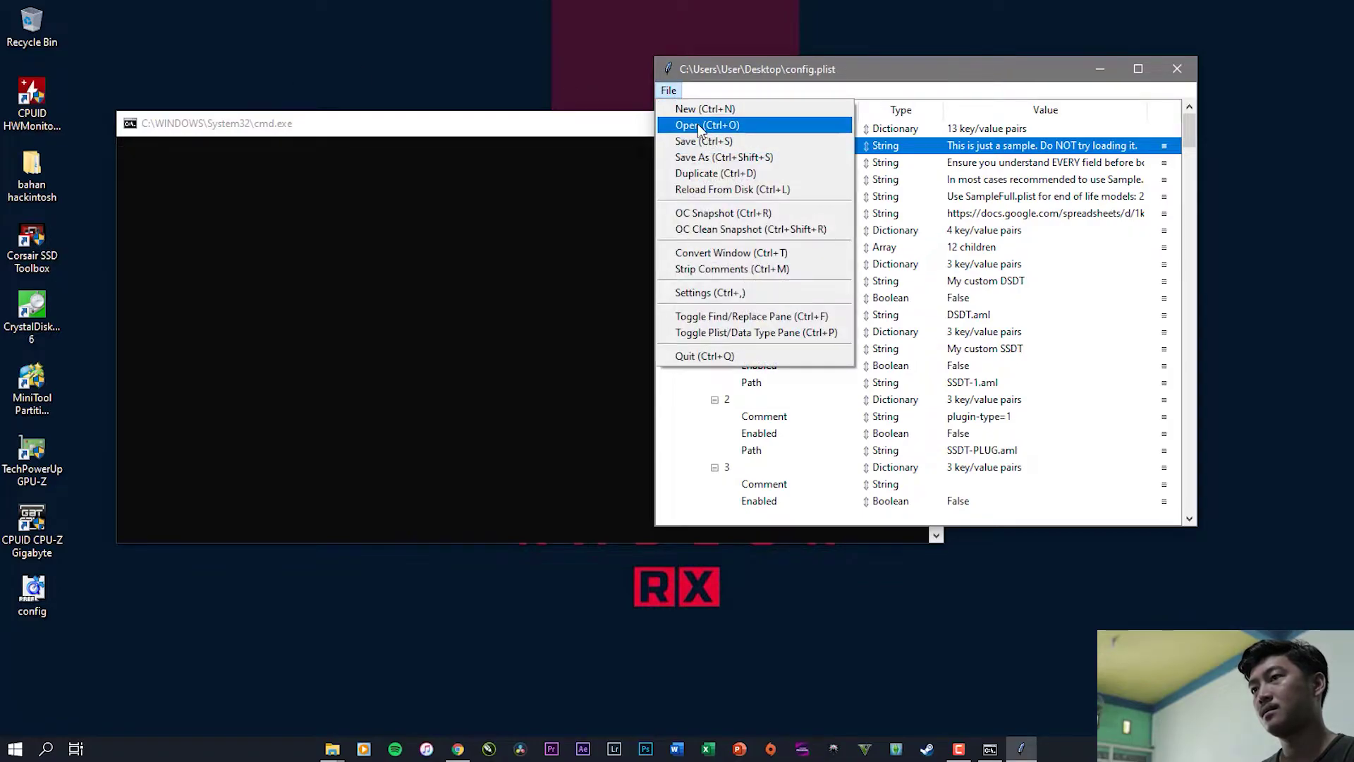
{"action": "left_click", "coordinate": [688, 121]}
{"action": "scroll", "coordinate": [250, 486], "scroll_direction": "down", "scroll_amount": 2}
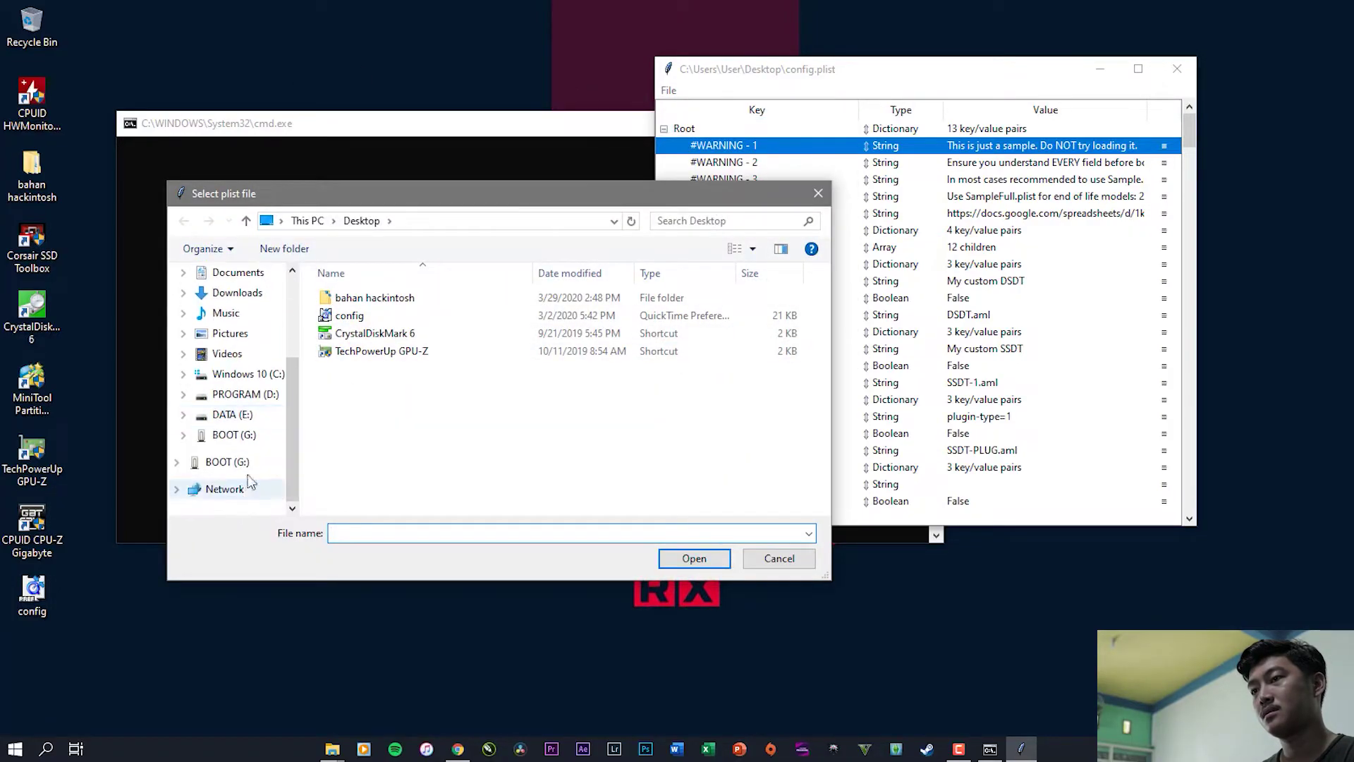
{"action": "left_click", "coordinate": [243, 434]}
{"action": "double_click", "coordinate": [378, 297]}
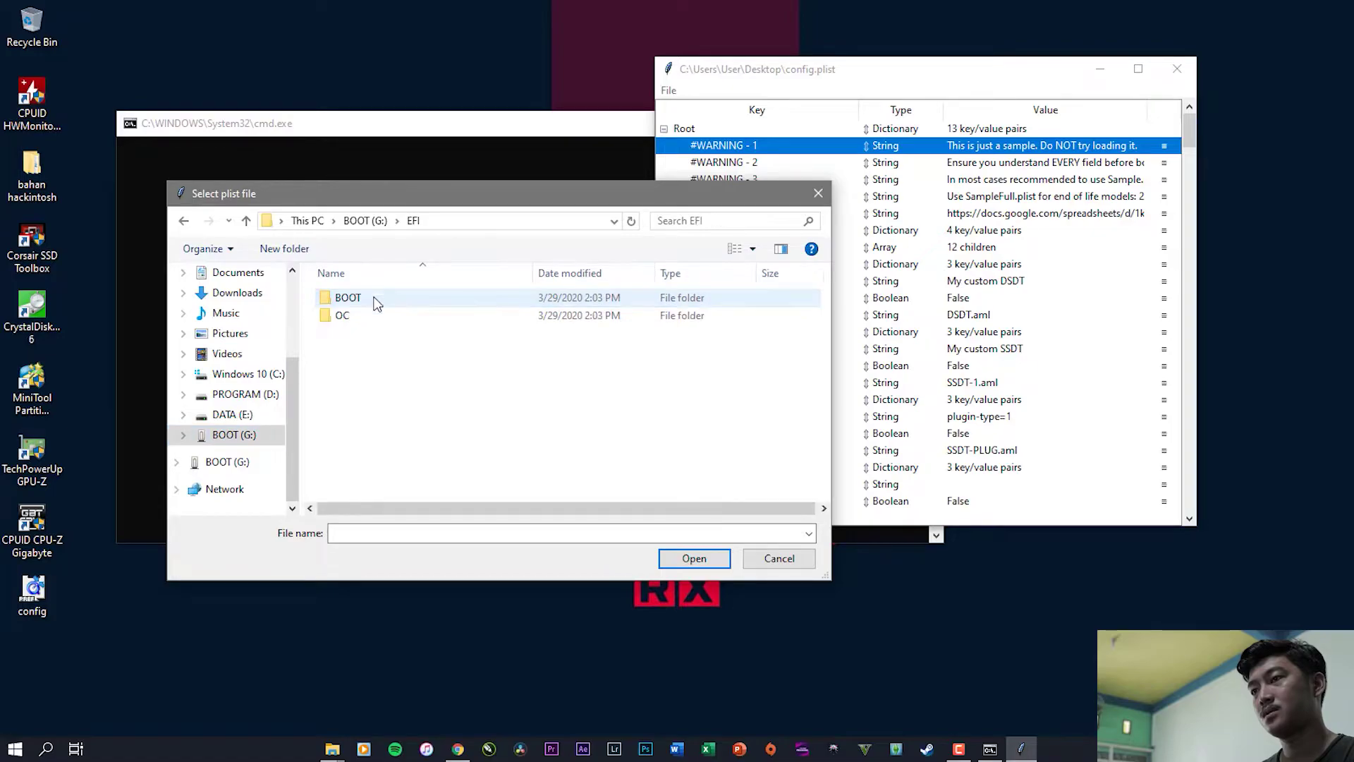
{"action": "double_click", "coordinate": [375, 316]}
{"action": "left_click", "coordinate": [375, 368]}
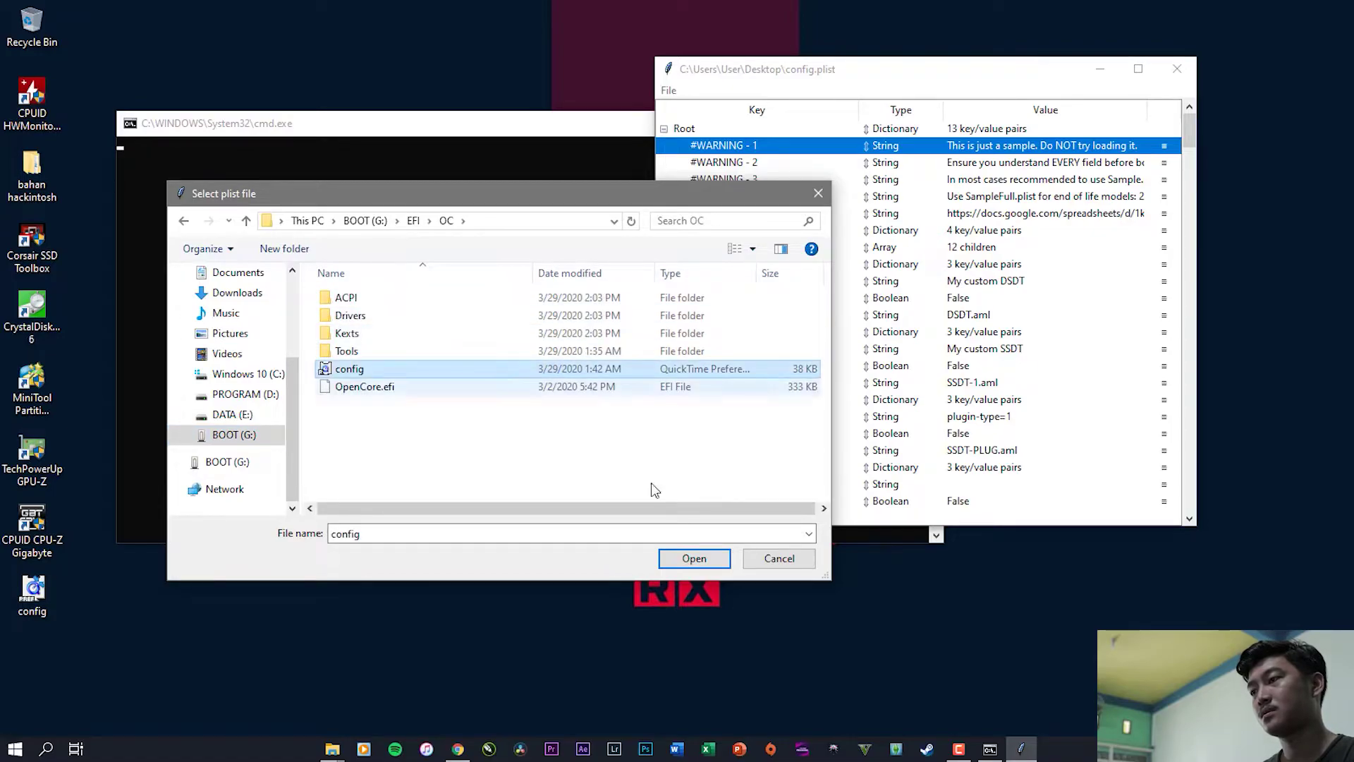
{"action": "left_click", "coordinate": [676, 558]}
{"action": "left_click_drag", "start_coordinate": [629, 192], "coordinate": [409, 132]}
{"action": "left_click_drag", "start_coordinate": [863, 80], "coordinate": [992, 129]}
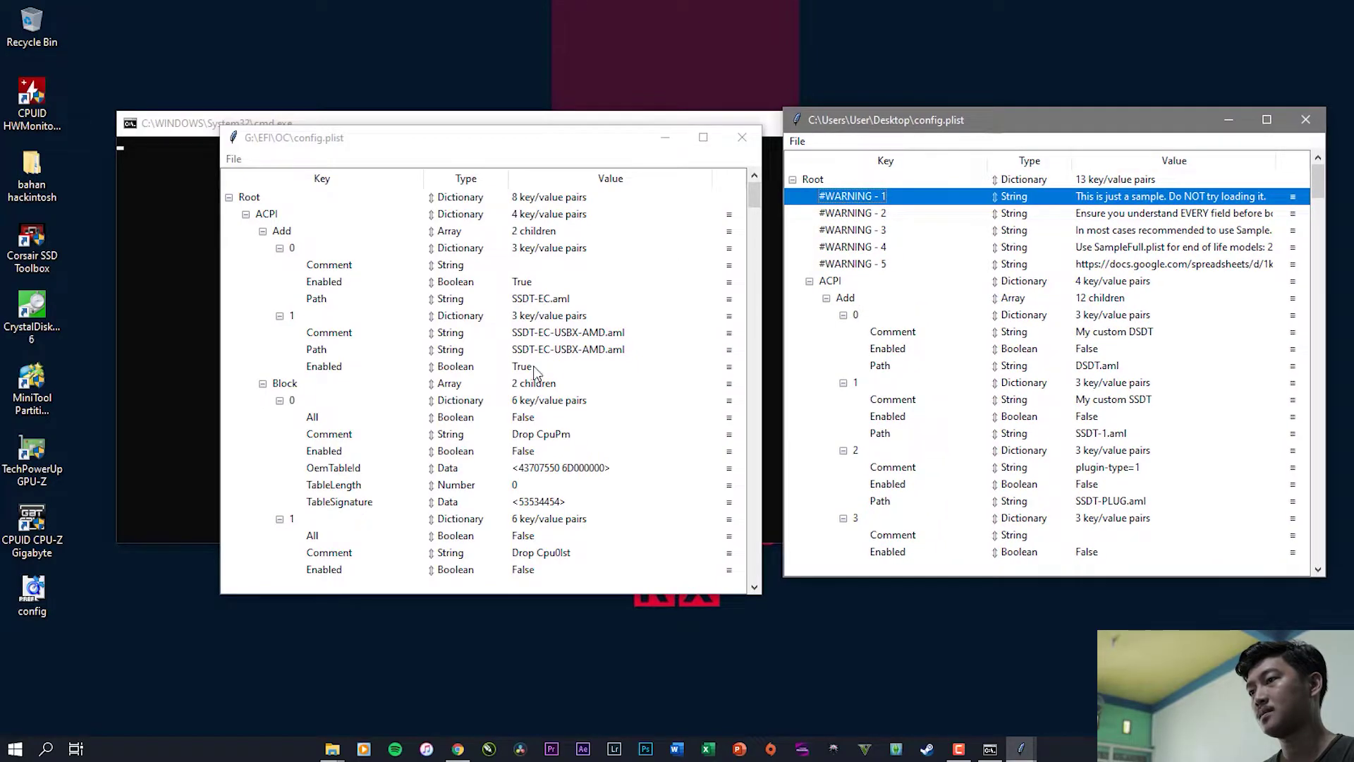
Step: Look through the EFI\OC config.plist entries, from ACPI, Booter and DeviceProperties through the Kernel kexts, quirks and patches
{"action": "scroll", "coordinate": [536, 367], "scroll_direction": "down", "scroll_amount": 1}
{"action": "scroll", "coordinate": [536, 367], "scroll_direction": "up", "scroll_amount": 1}
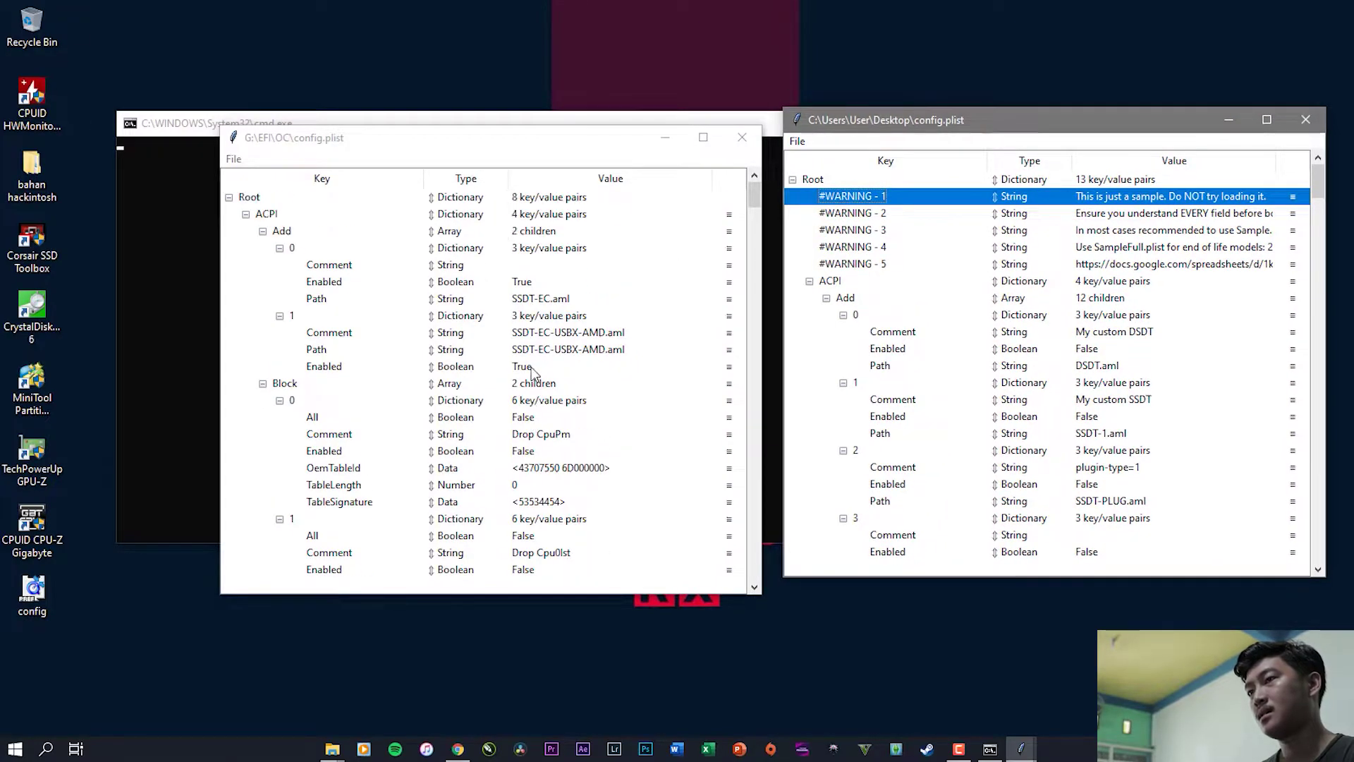
{"action": "left_click", "coordinate": [394, 138]}
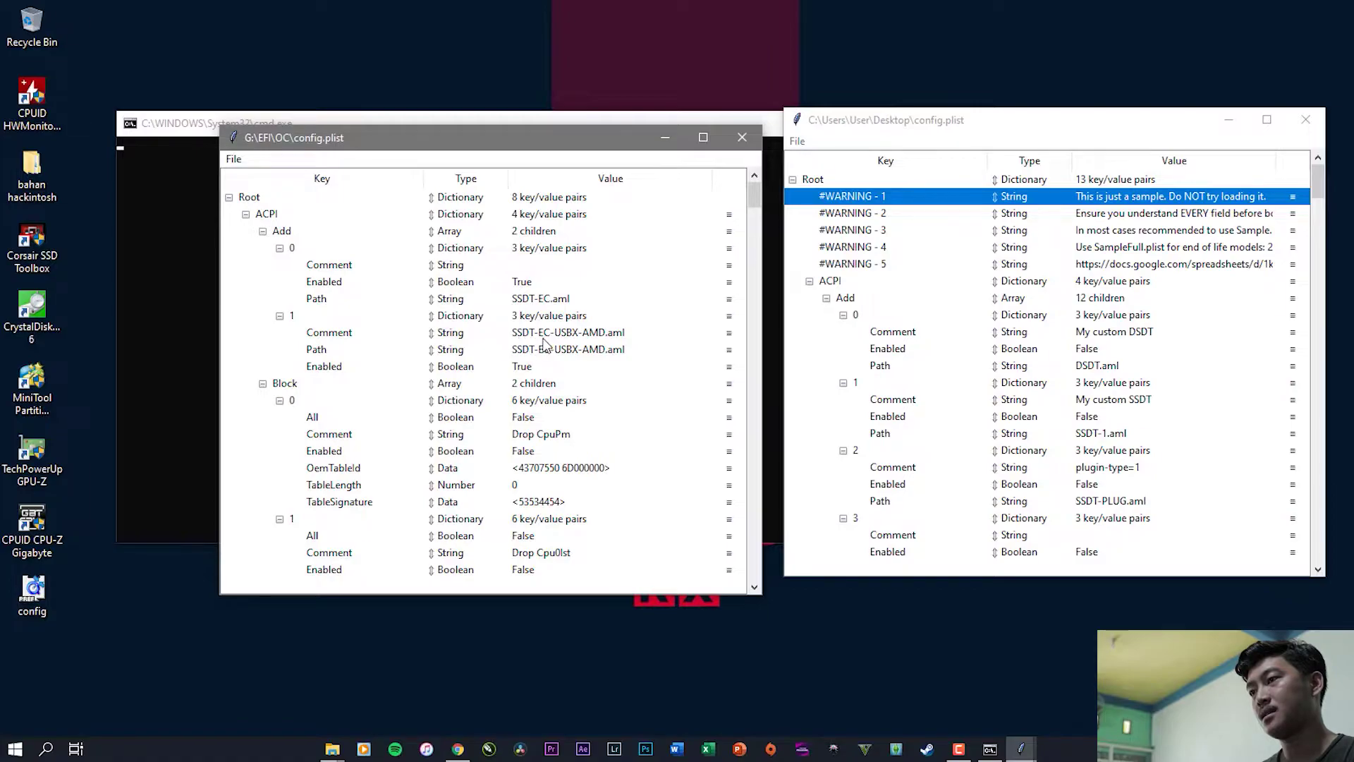
{"action": "scroll", "coordinate": [583, 340], "scroll_direction": "down", "scroll_amount": 1}
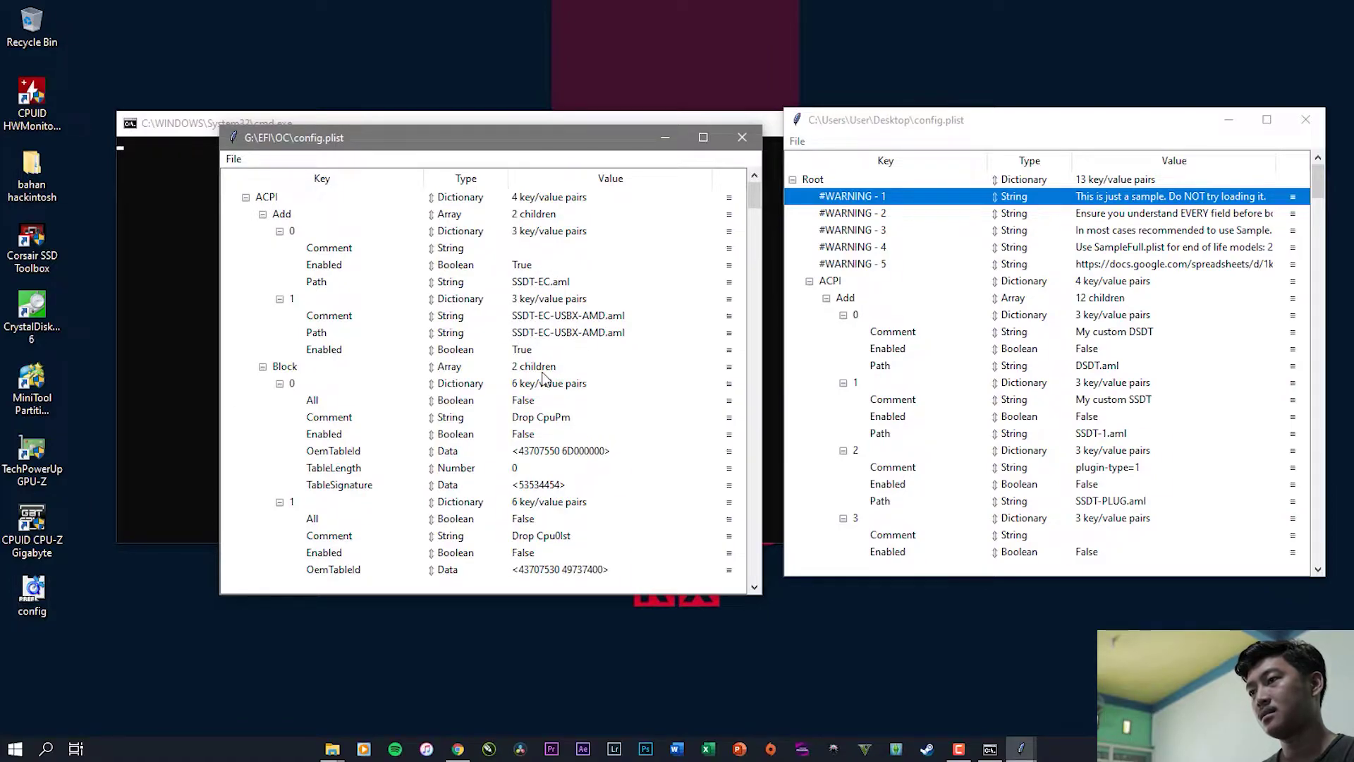
{"action": "scroll", "coordinate": [543, 377], "scroll_direction": "down", "scroll_amount": 8}
{"action": "scroll", "coordinate": [547, 381], "scroll_direction": "down", "scroll_amount": 12}
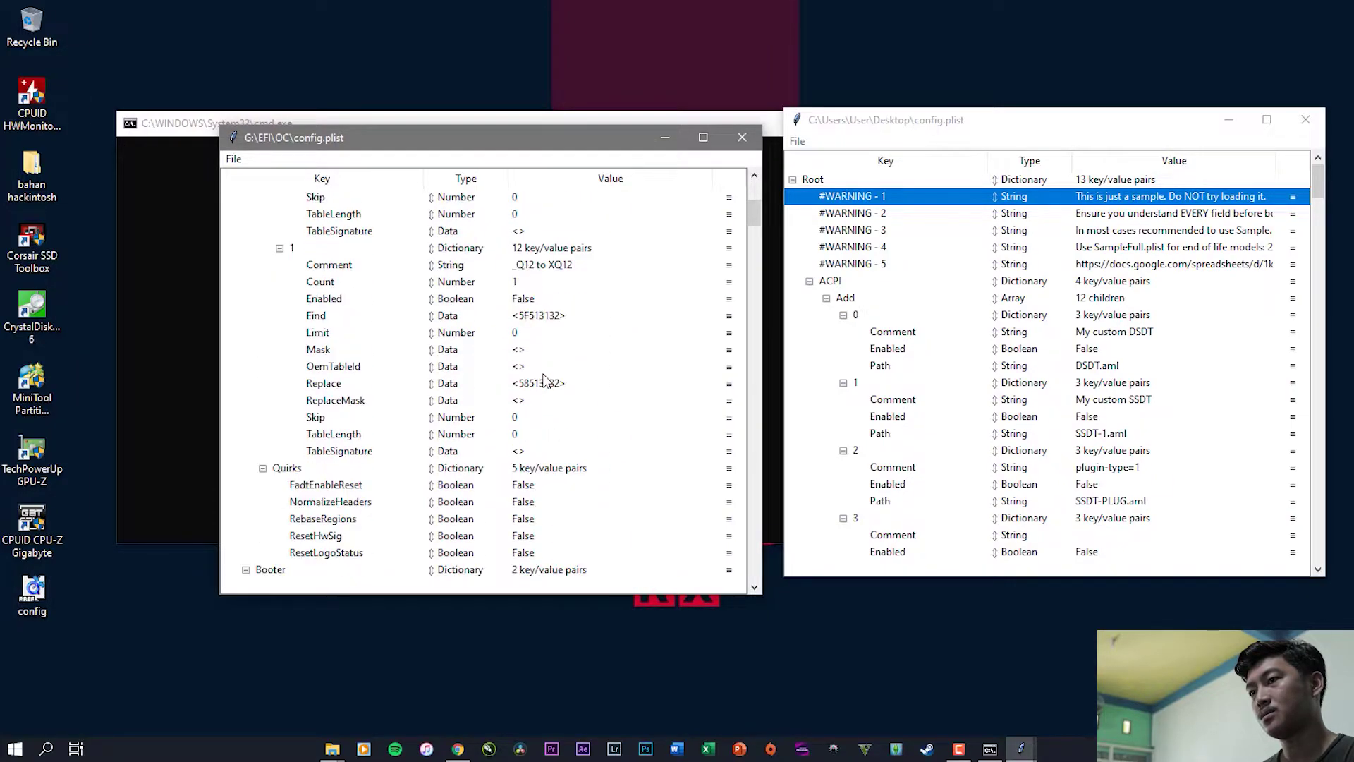
{"action": "scroll", "coordinate": [528, 370], "scroll_direction": "down", "scroll_amount": 10}
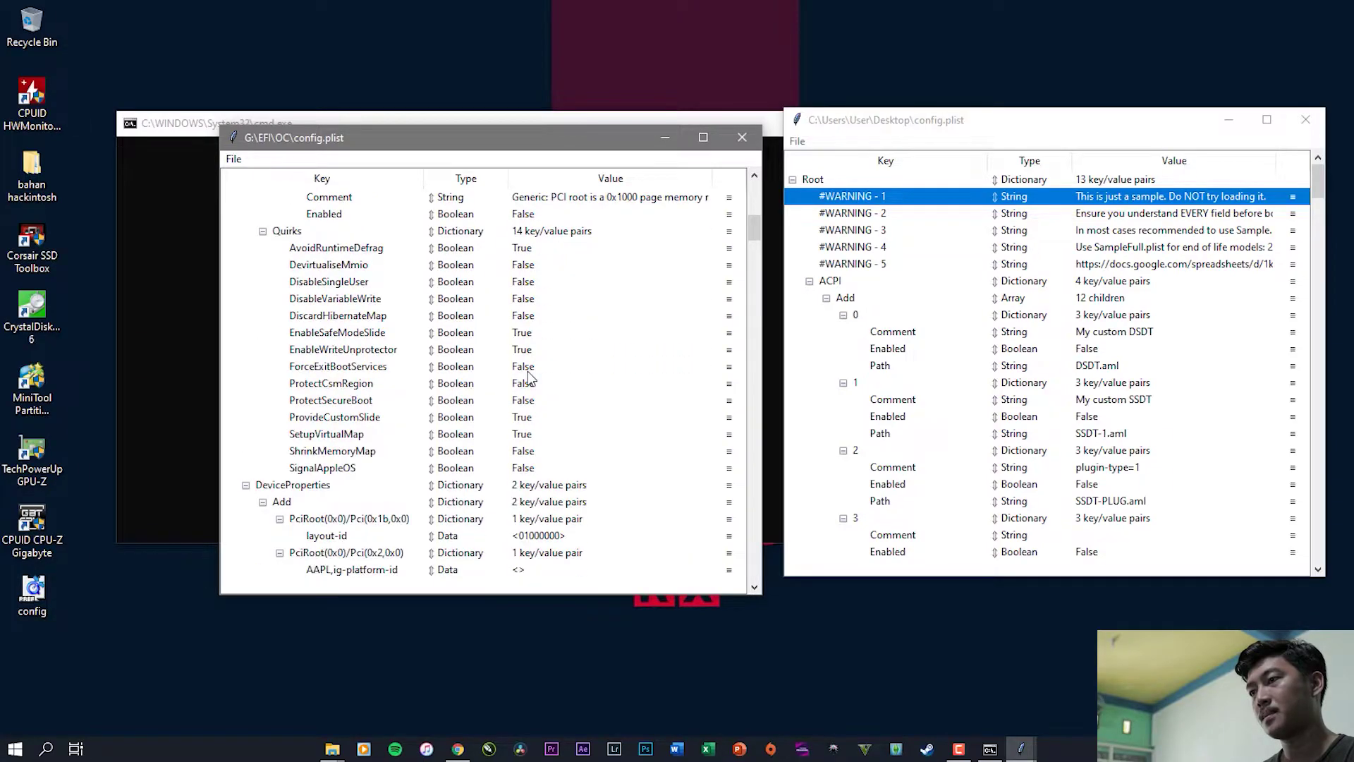
{"action": "scroll", "coordinate": [527, 371], "scroll_direction": "down", "scroll_amount": 15}
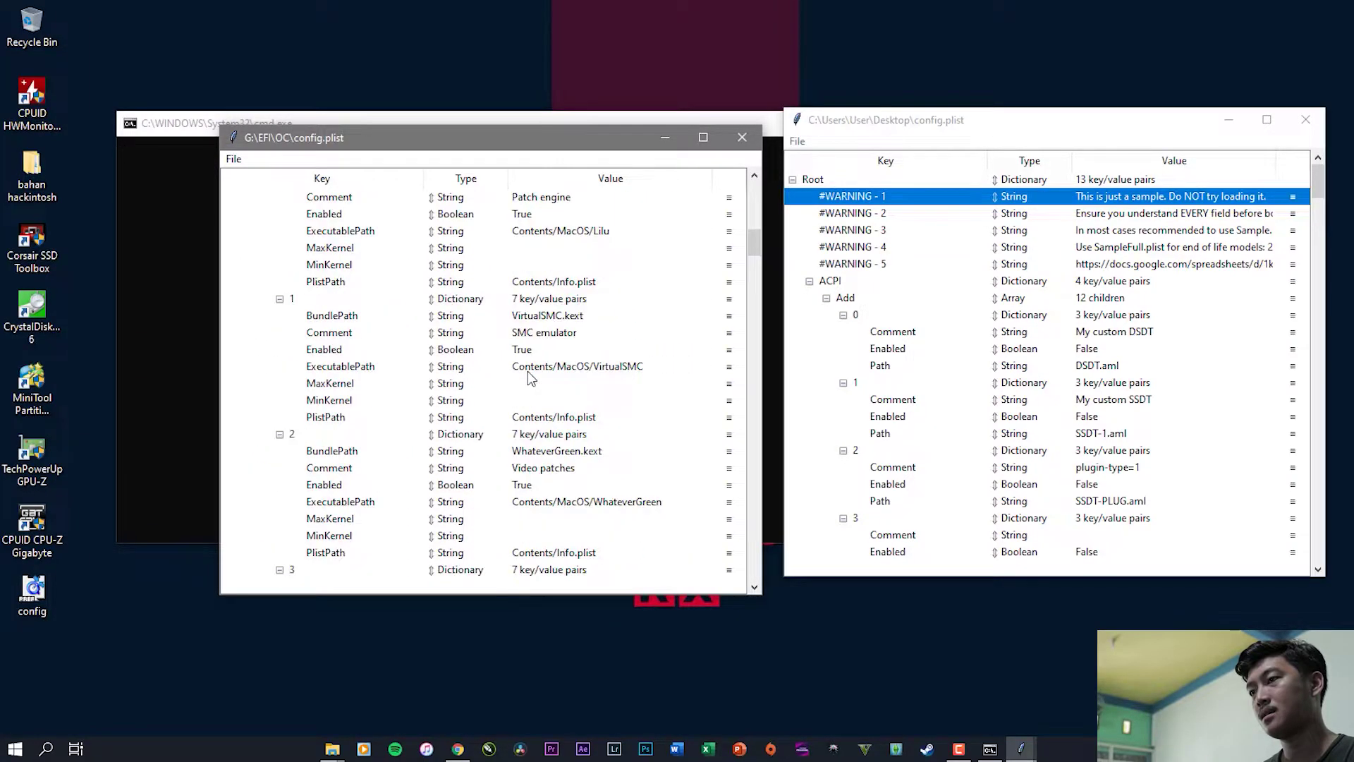
{"action": "scroll", "coordinate": [524, 387], "scroll_direction": "down", "scroll_amount": 2}
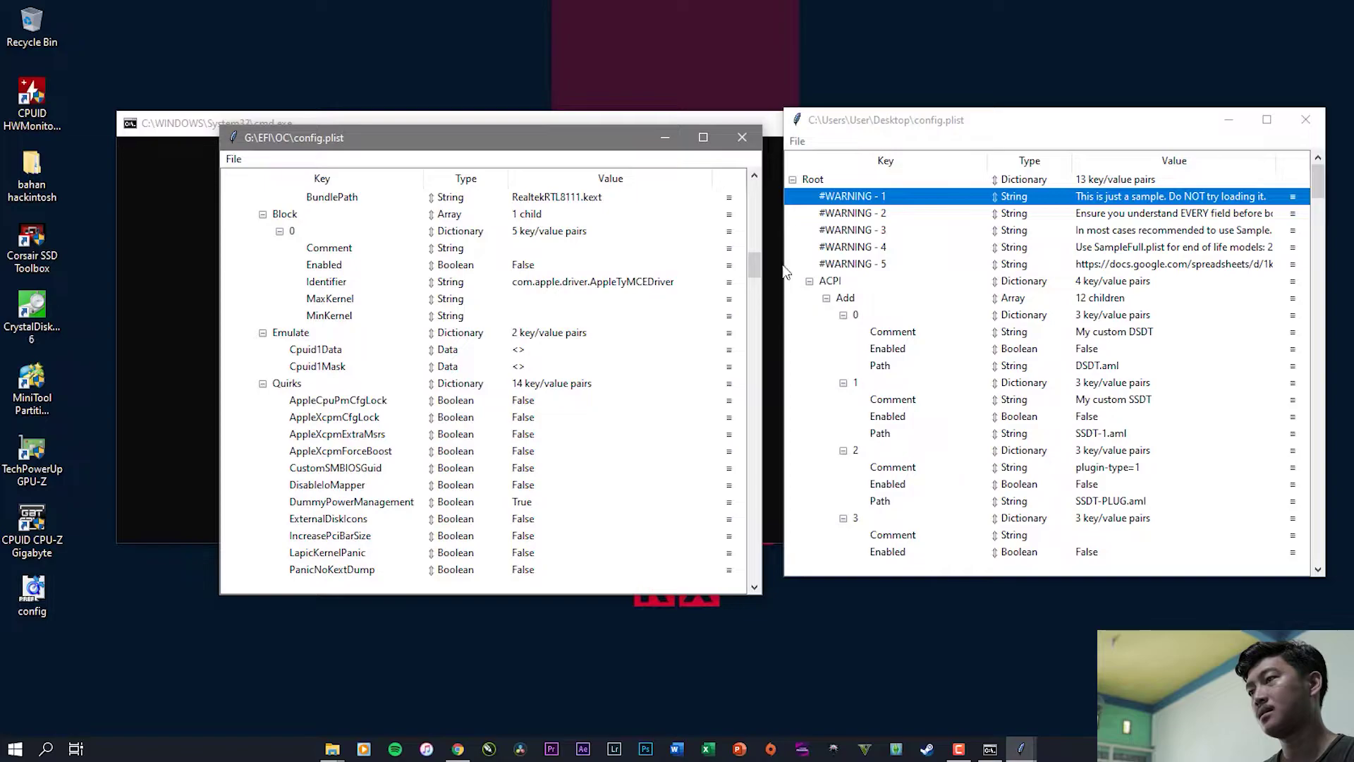
{"action": "left_click_drag", "start_coordinate": [752, 264], "coordinate": [744, 393]}
{"action": "scroll", "coordinate": [549, 407], "scroll_direction": "down", "scroll_amount": 17}
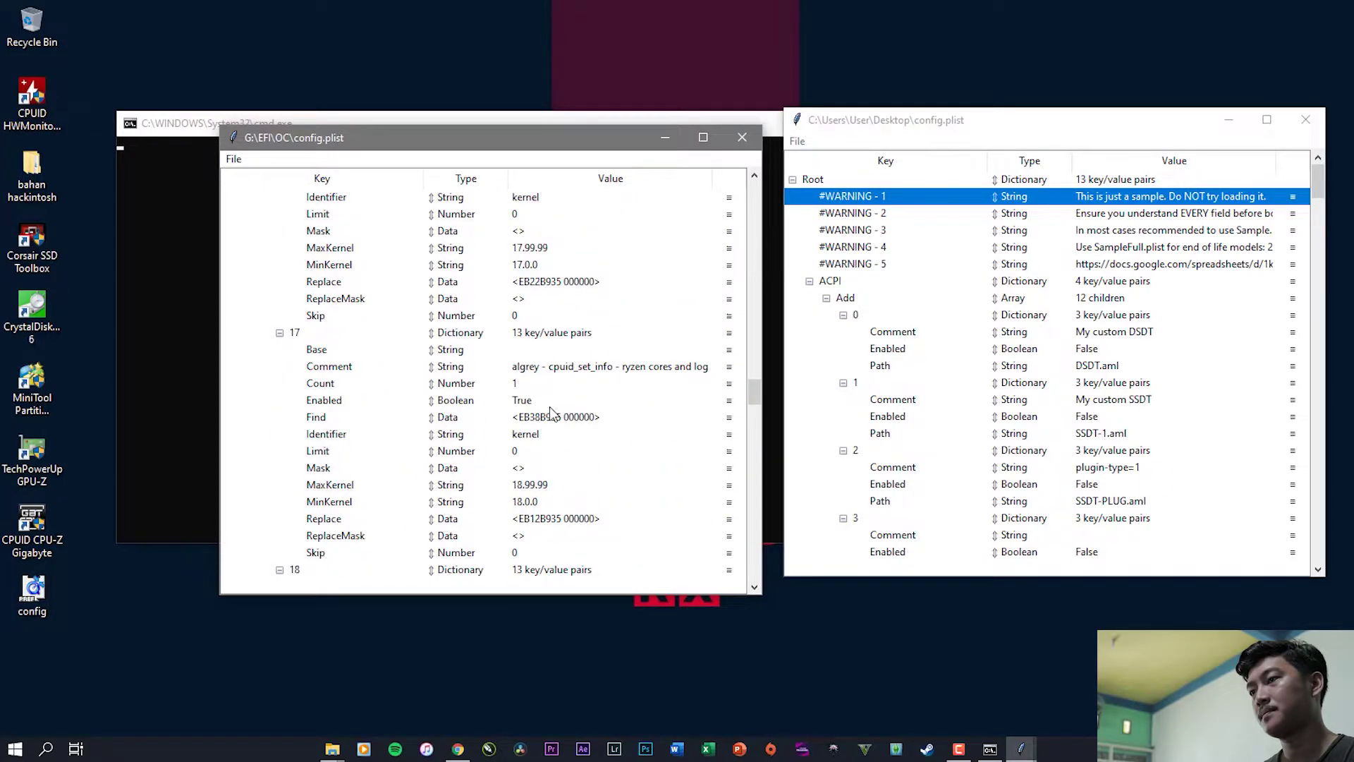
{"action": "scroll", "coordinate": [550, 410], "scroll_direction": "down", "scroll_amount": 16}
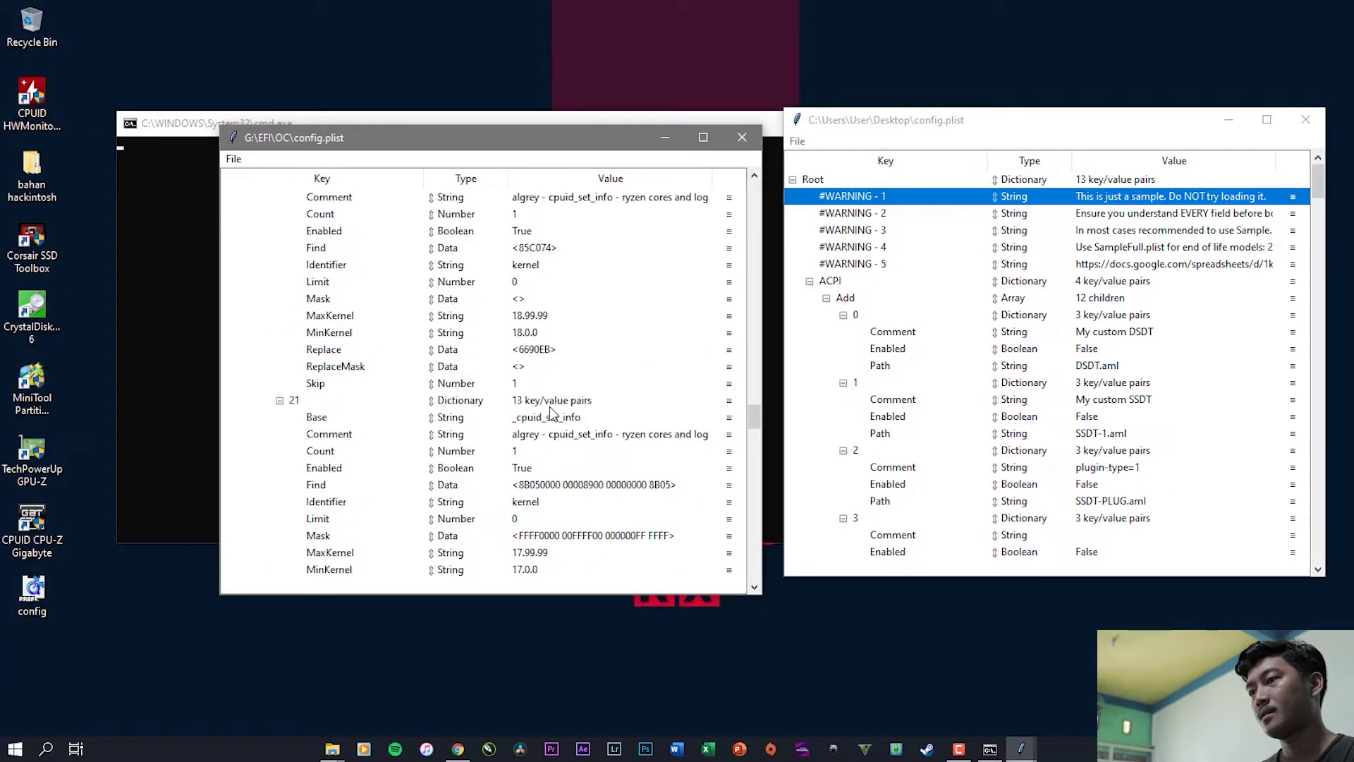
{"action": "scroll", "coordinate": [550, 409], "scroll_direction": "down", "scroll_amount": 16}
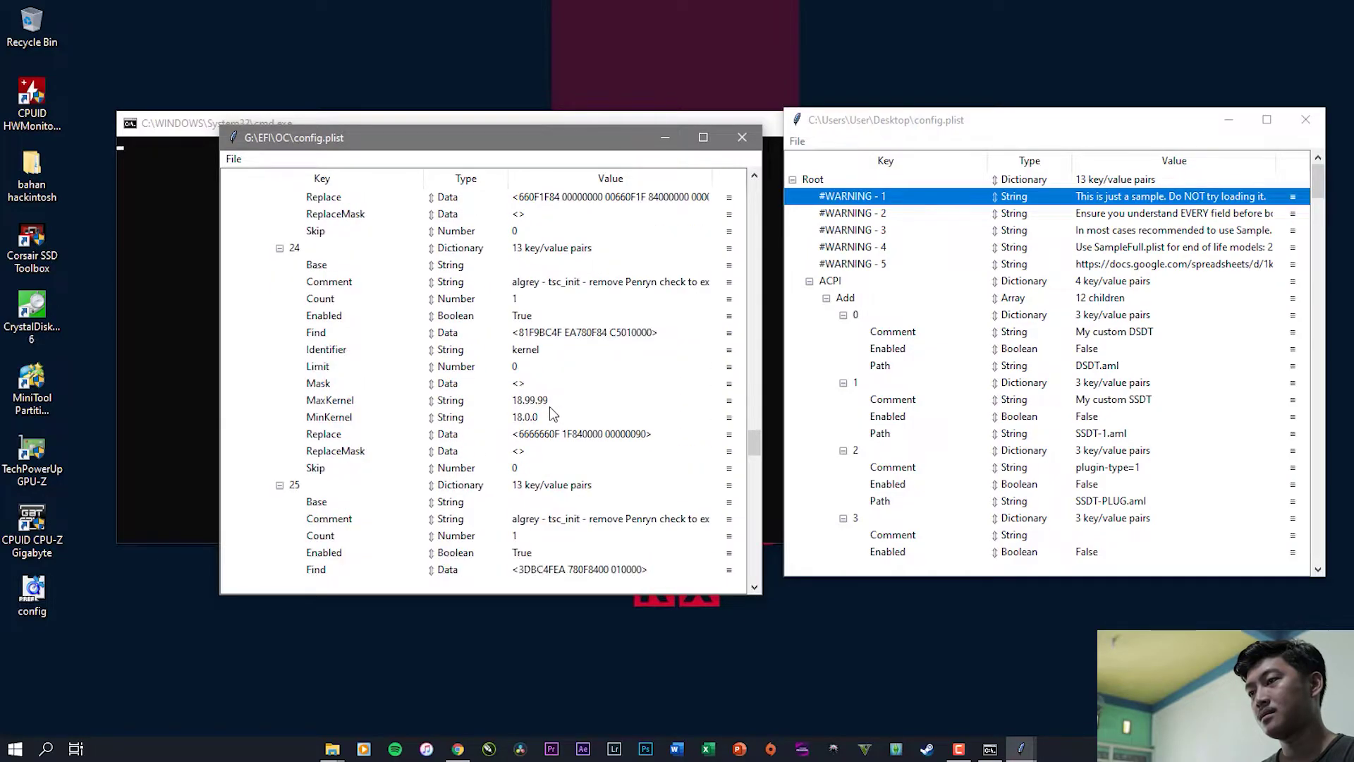
{"action": "scroll", "coordinate": [549, 408], "scroll_direction": "down", "scroll_amount": 8}
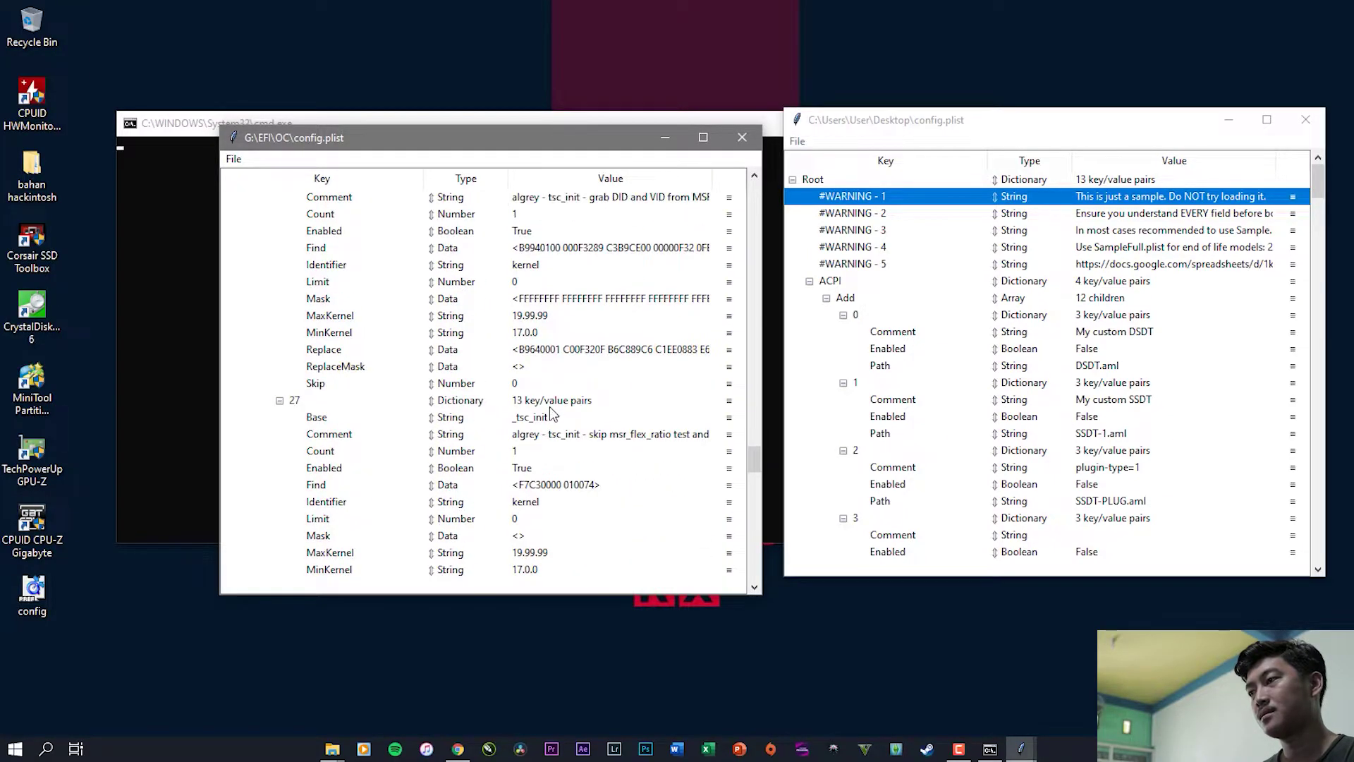
{"action": "left_click_drag", "start_coordinate": [751, 457], "coordinate": [753, 515]}
{"action": "left_click_drag", "start_coordinate": [769, 415], "coordinate": [753, 189]}
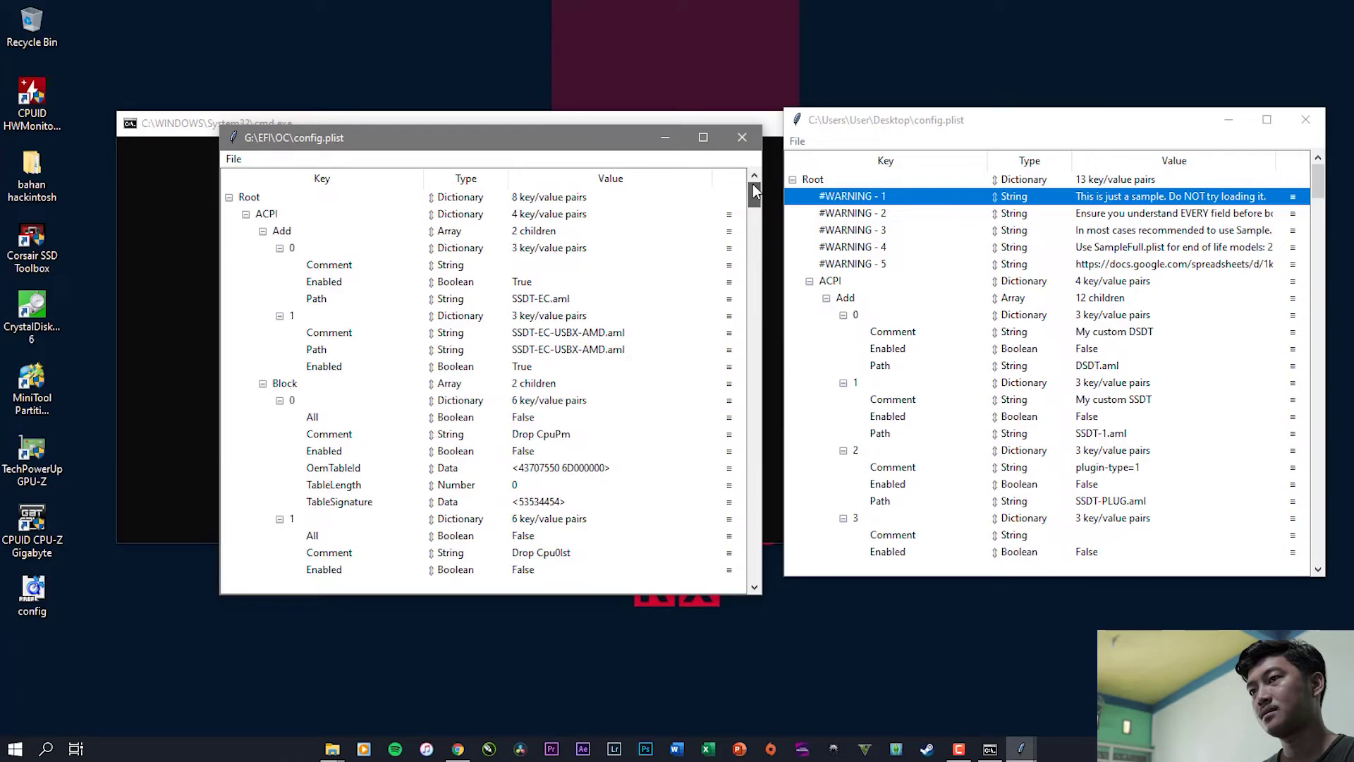
Step: Collapse all the top-level sections of the EFI\OC config.plist except PlatformInfo
{"action": "left_click", "coordinate": [246, 214]}
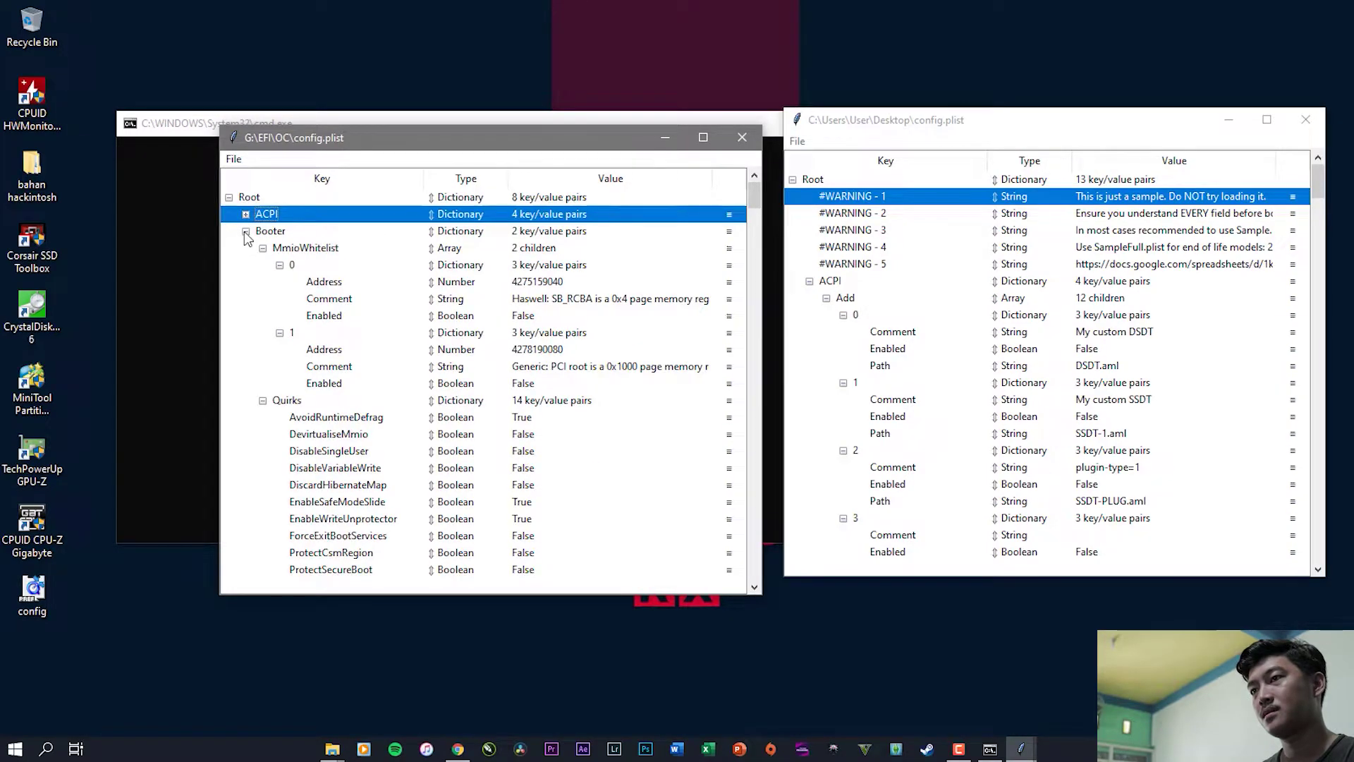
{"action": "left_click", "coordinate": [245, 231]}
{"action": "left_click", "coordinate": [246, 247]}
{"action": "left_click", "coordinate": [245, 264]}
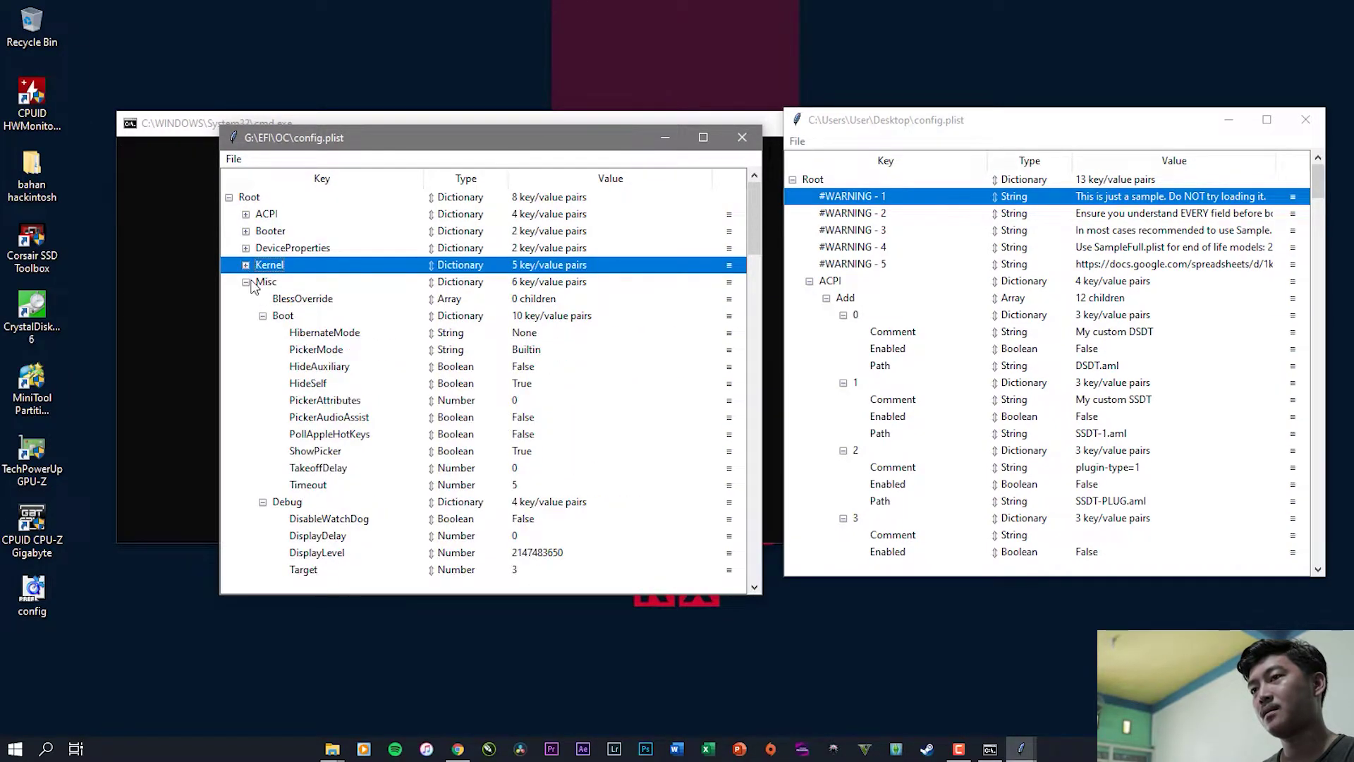
{"action": "left_click", "coordinate": [245, 282]}
{"action": "left_click", "coordinate": [245, 298]}
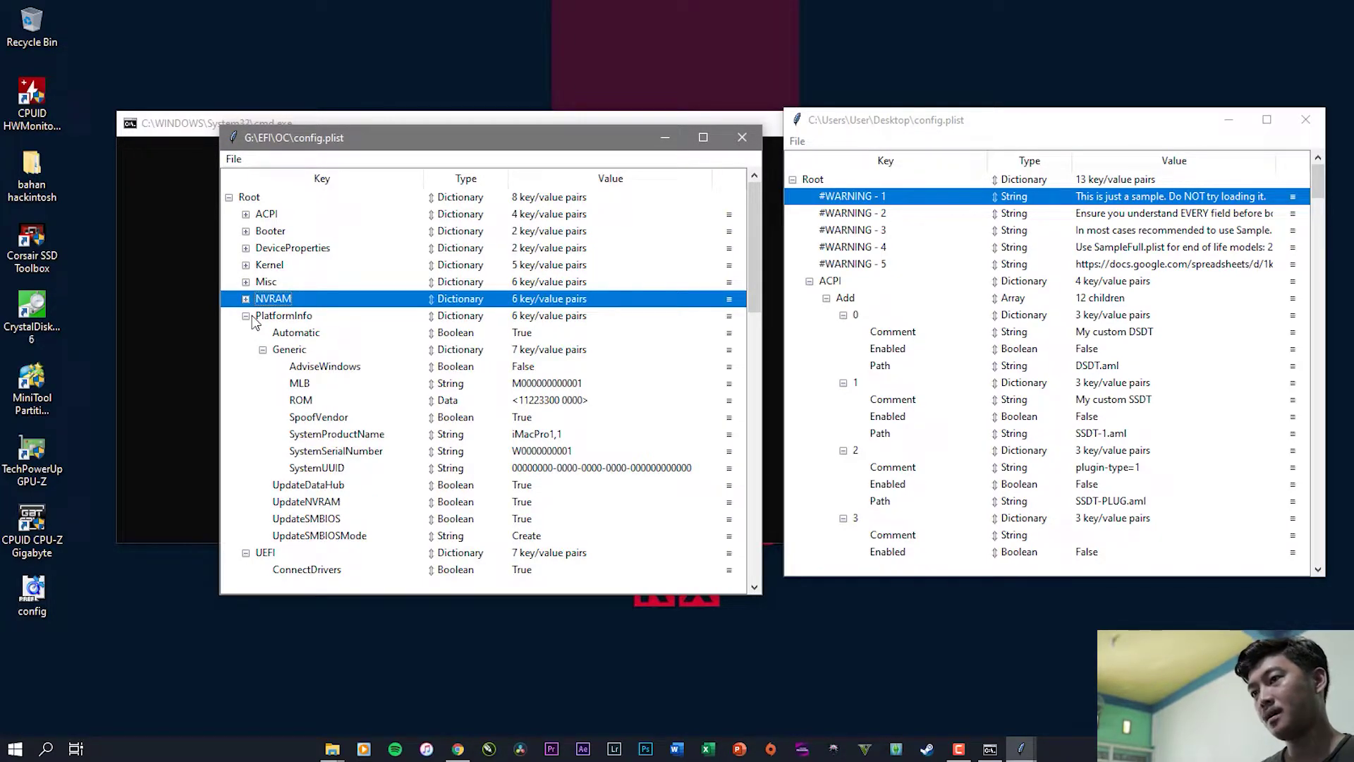
{"action": "left_click", "coordinate": [246, 315]}
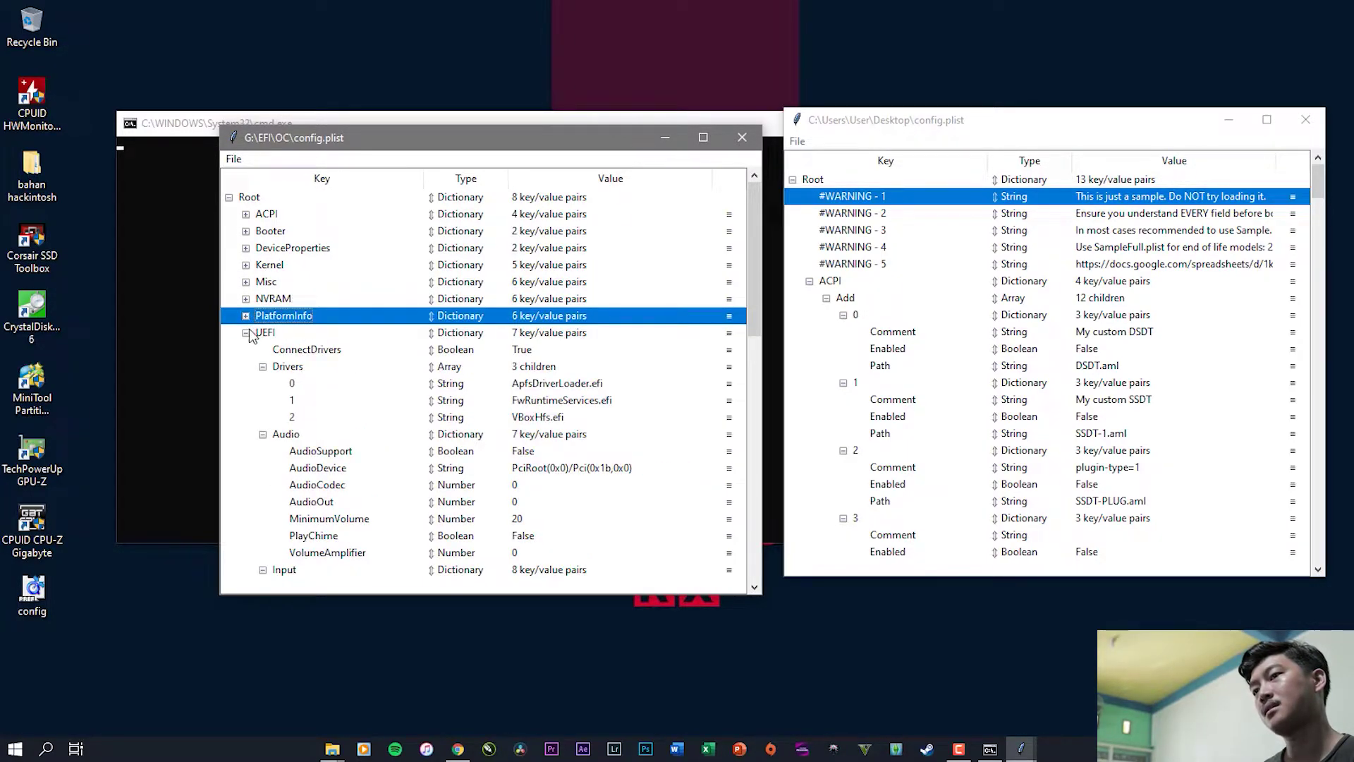
{"action": "left_click", "coordinate": [246, 332]}
{"action": "left_click", "coordinate": [246, 315]}
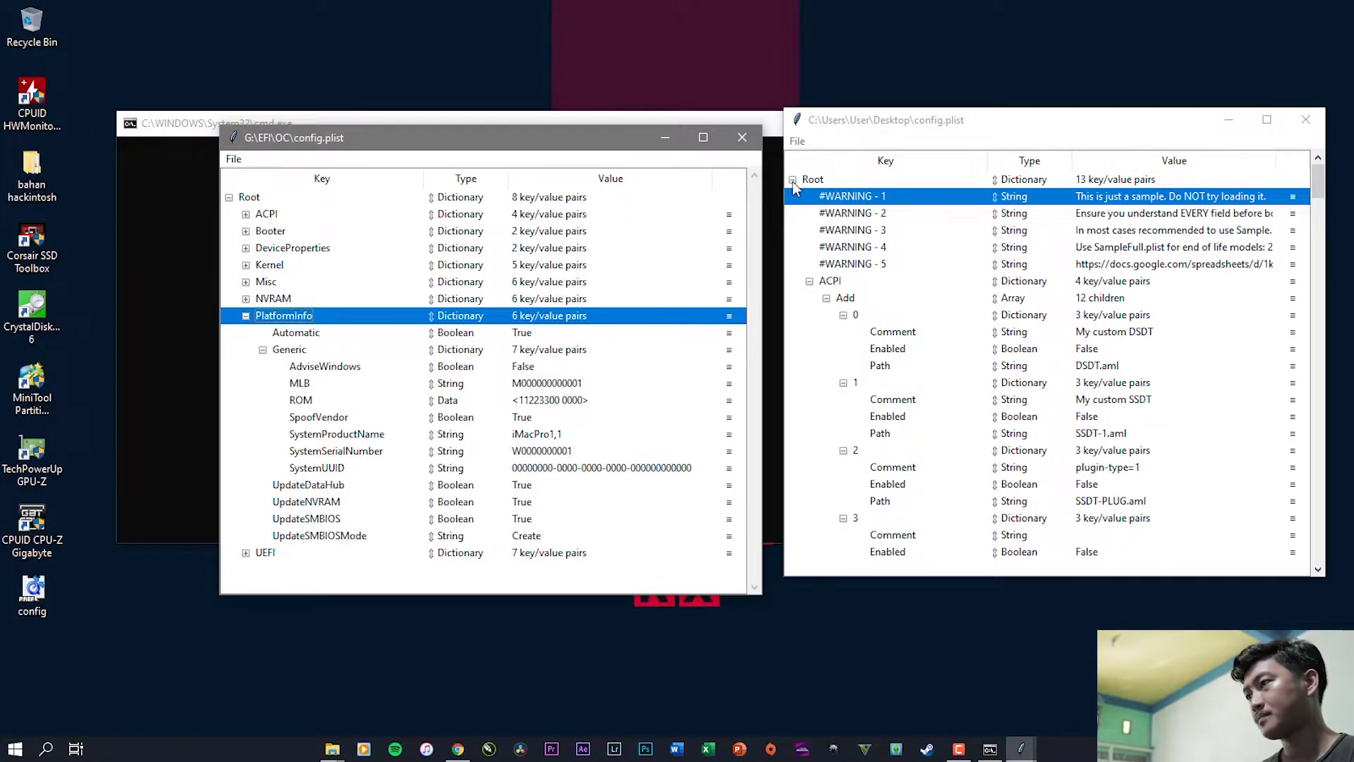
Step: Remove the five #WARNING entries, 1 through 5, from the Root of the desktop config.plist
{"action": "right_click", "coordinate": [859, 199]}
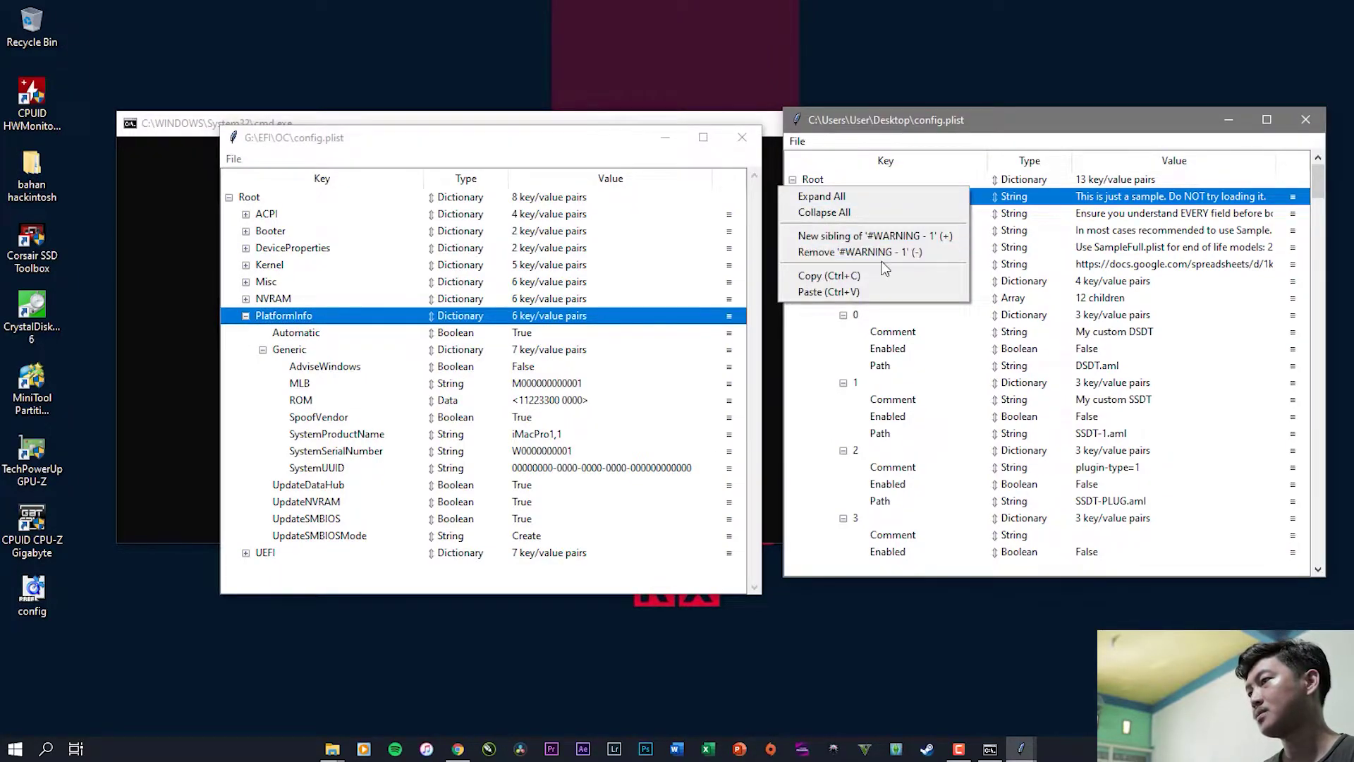
{"action": "left_click", "coordinate": [879, 255]}
{"action": "right_click", "coordinate": [894, 197]}
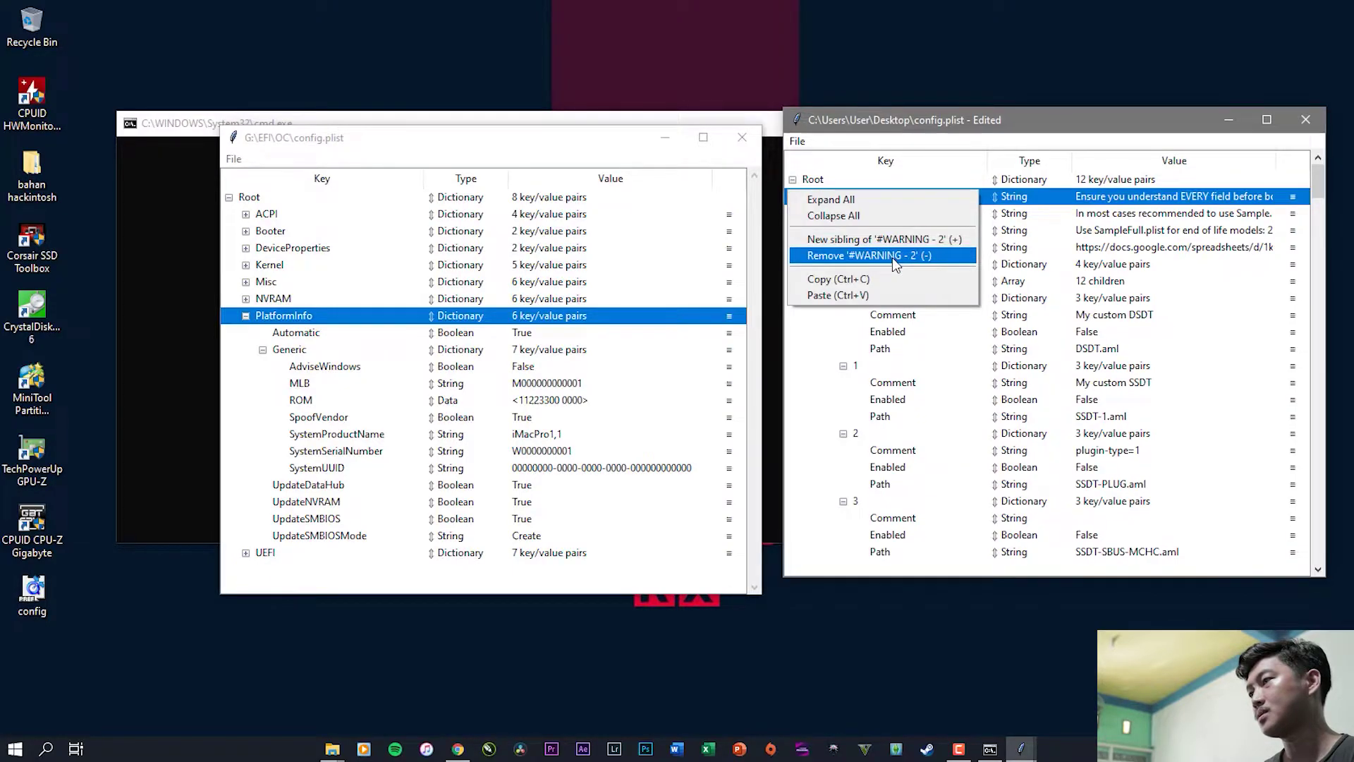
{"action": "left_click", "coordinate": [891, 255]}
{"action": "right_click", "coordinate": [872, 199]}
{"action": "left_click", "coordinate": [892, 257]}
{"action": "right_click", "coordinate": [872, 200]}
{"action": "left_click", "coordinate": [890, 254]}
{"action": "right_click", "coordinate": [881, 199]}
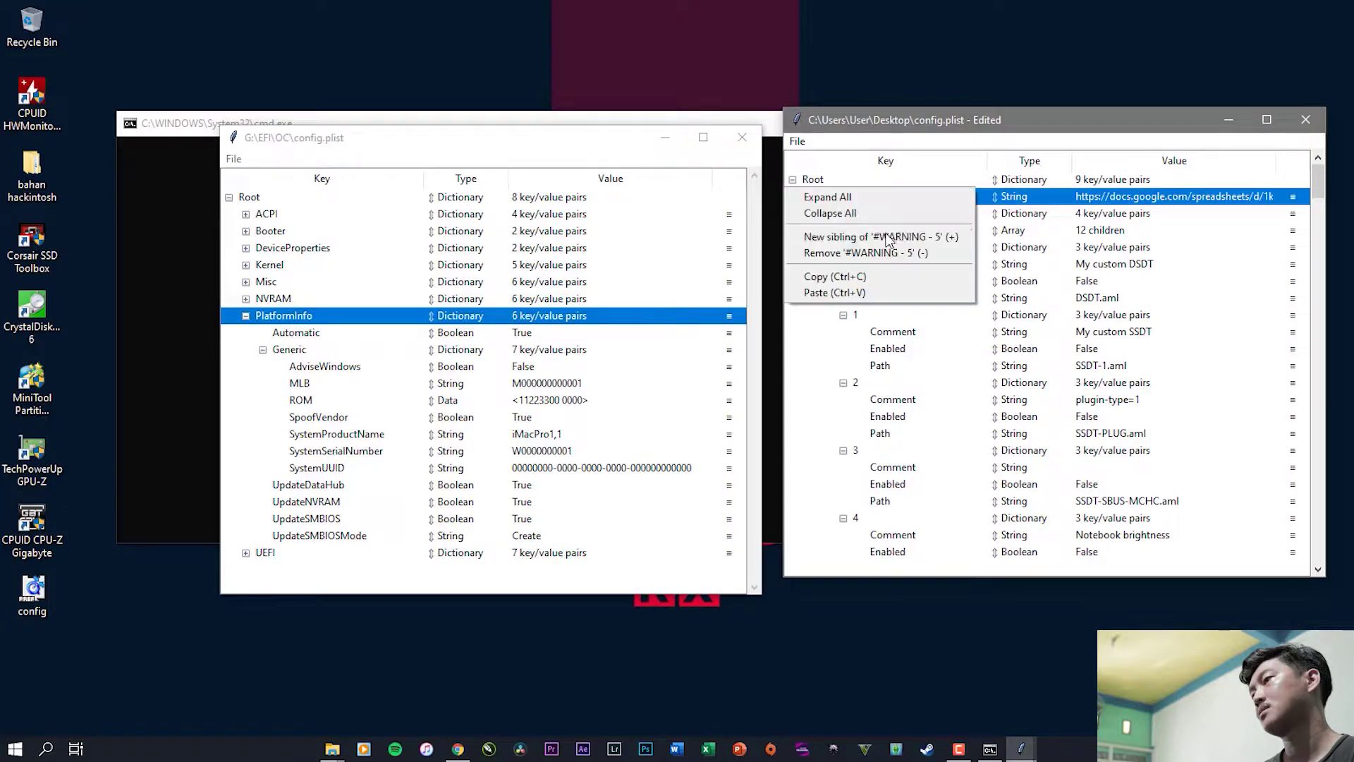
{"action": "left_click", "coordinate": [889, 254]}
Step: Run an OC Snapshot on the desktop config.plist using the EFI > OC folder on BOOT (G:), and check the updated ACPI entries
{"action": "left_click", "coordinate": [797, 141]}
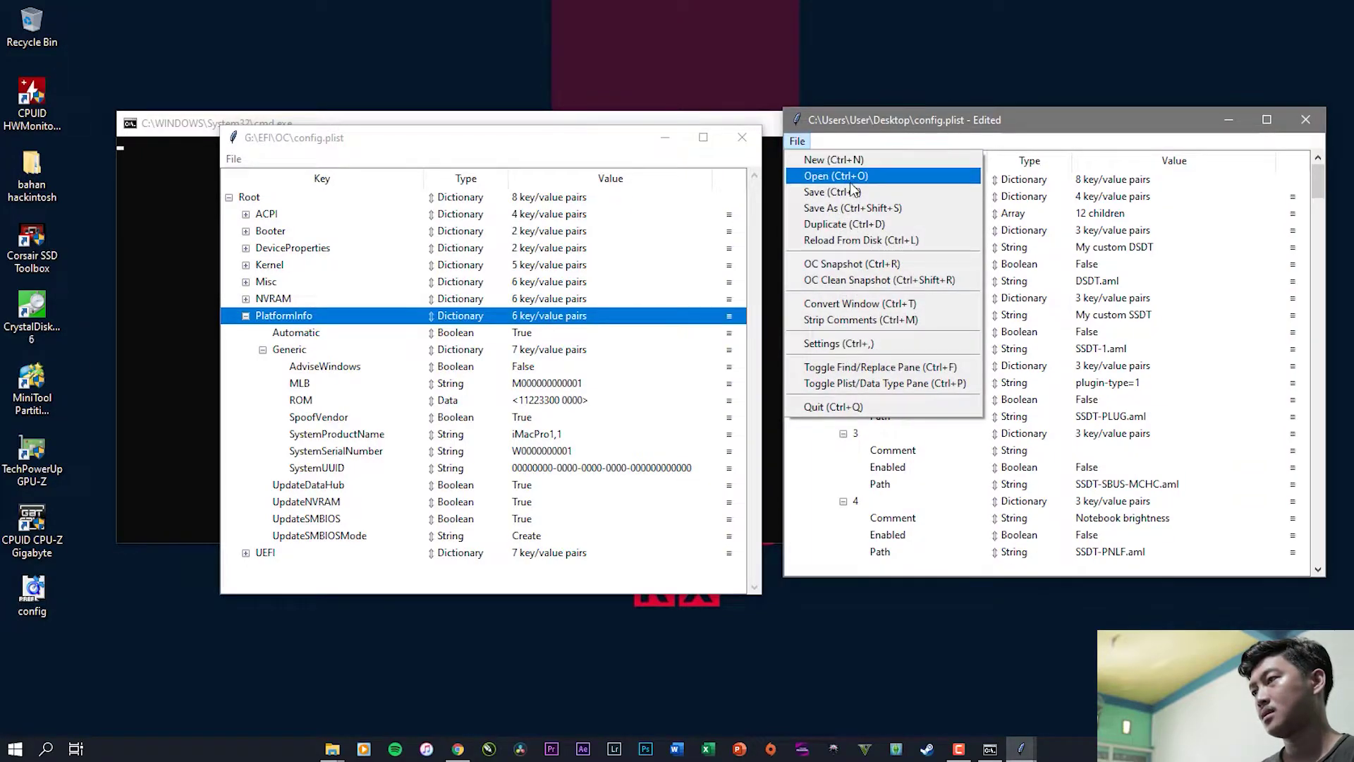
{"action": "left_click", "coordinate": [844, 265]}
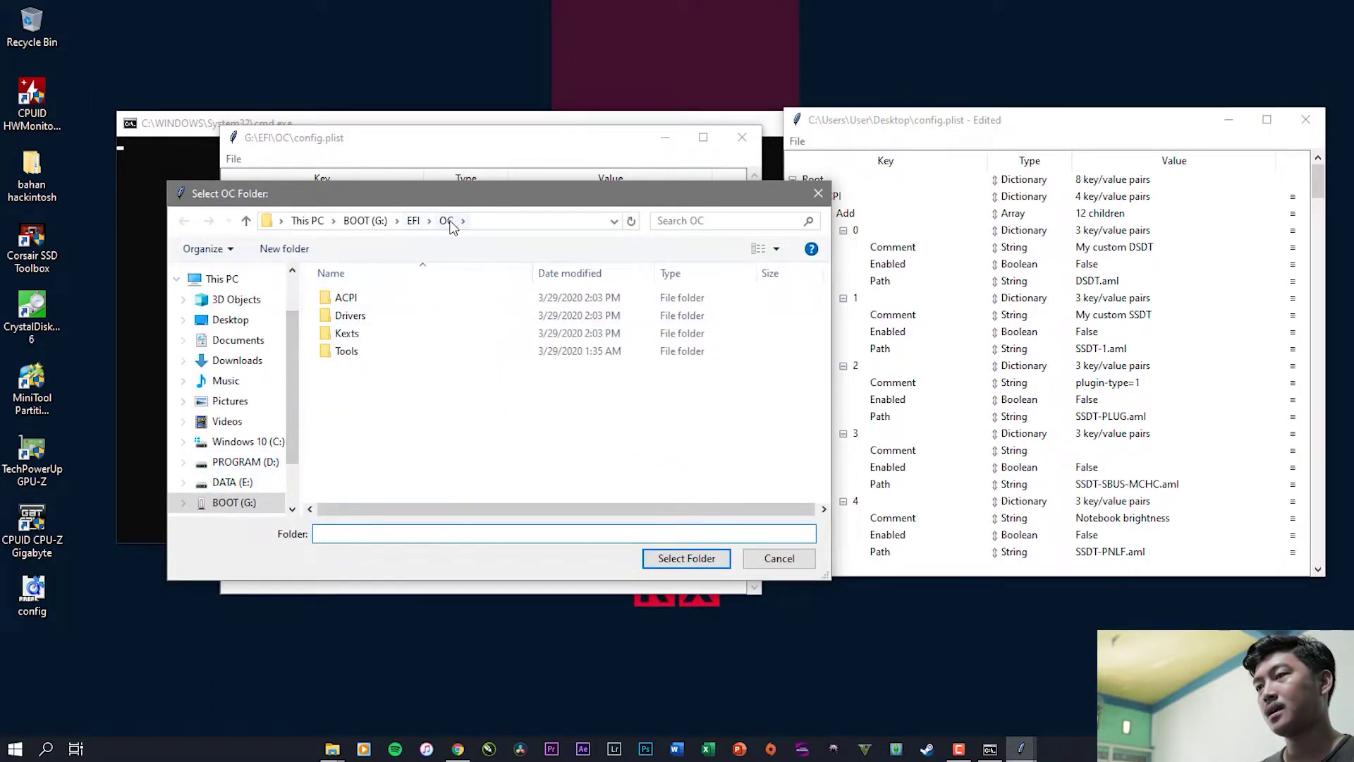
{"action": "left_click", "coordinate": [710, 557]}
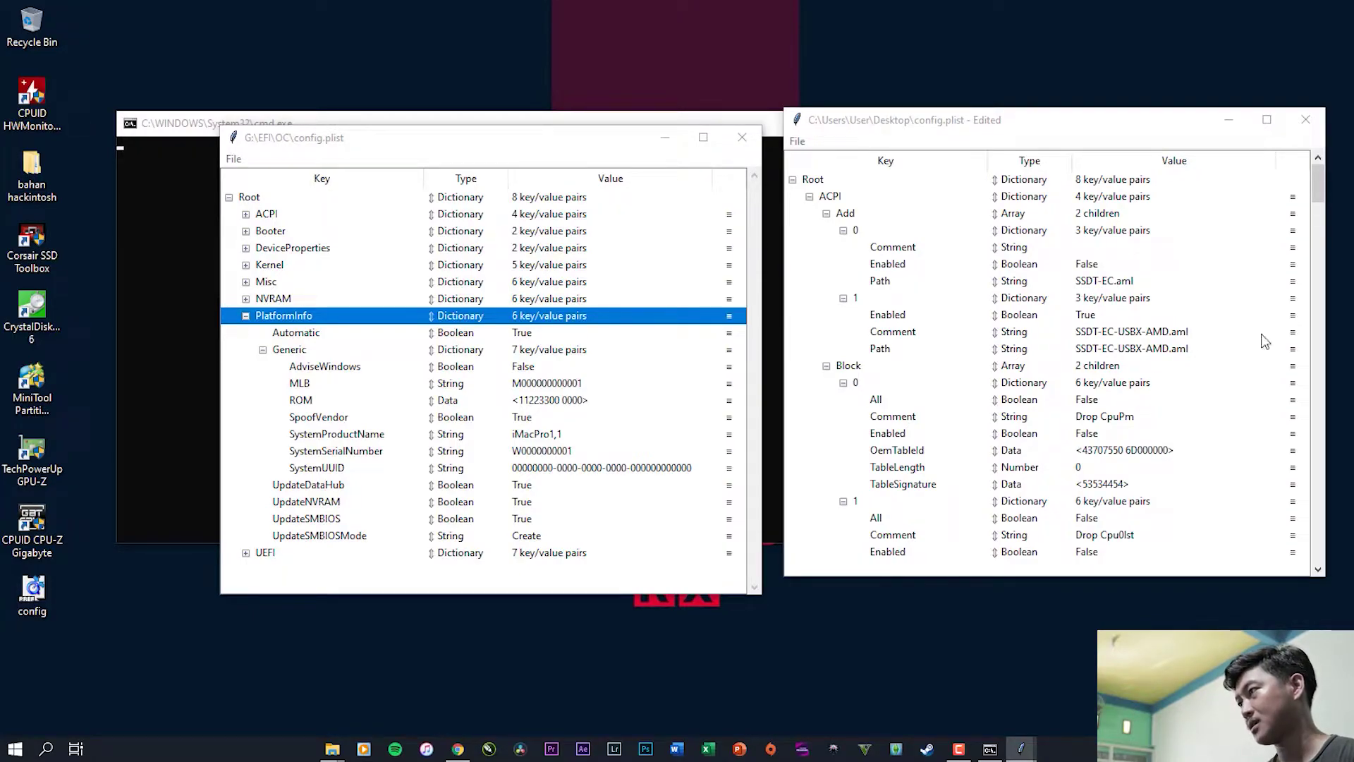
{"action": "left_click_drag", "start_coordinate": [1322, 204], "coordinate": [1323, 231]}
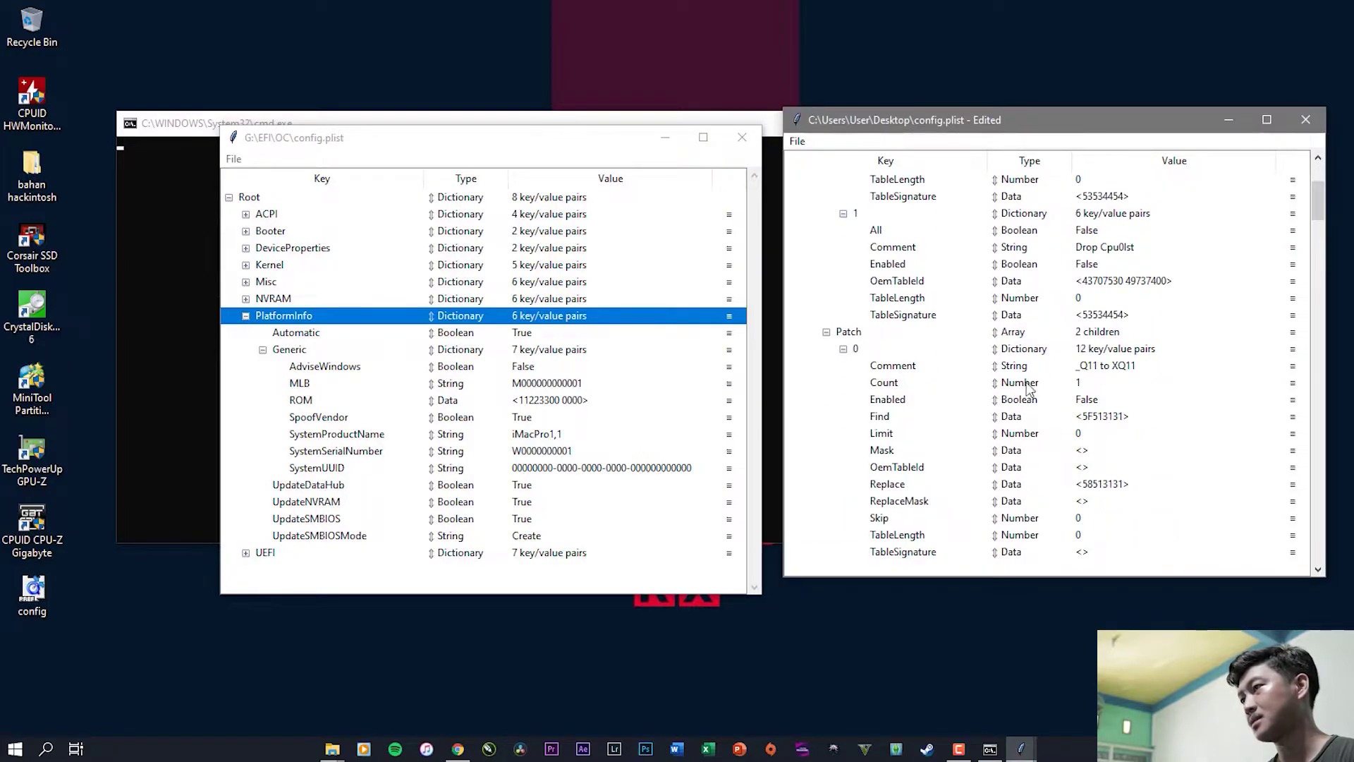
{"action": "scroll", "coordinate": [1019, 349], "scroll_direction": "up", "scroll_amount": 11}
{"action": "scroll", "coordinate": [1019, 348], "scroll_direction": "up", "scroll_amount": 2}
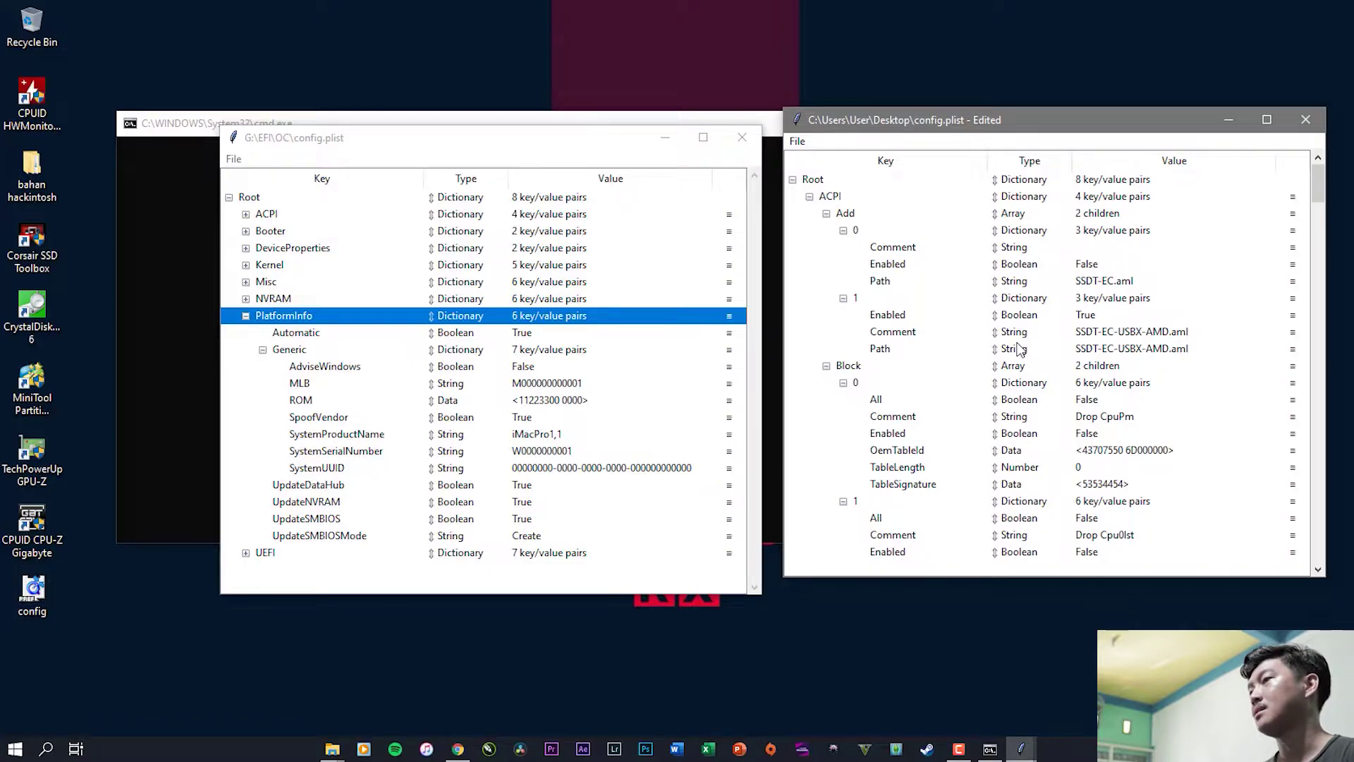
Step: Collapse the desktop config.plist sections except PlatformInfo and compare its SystemProductName with the one in the EFI\OC config
{"action": "left_click", "coordinate": [809, 197]}
{"action": "left_click", "coordinate": [809, 214]}
{"action": "left_click", "coordinate": [809, 231]}
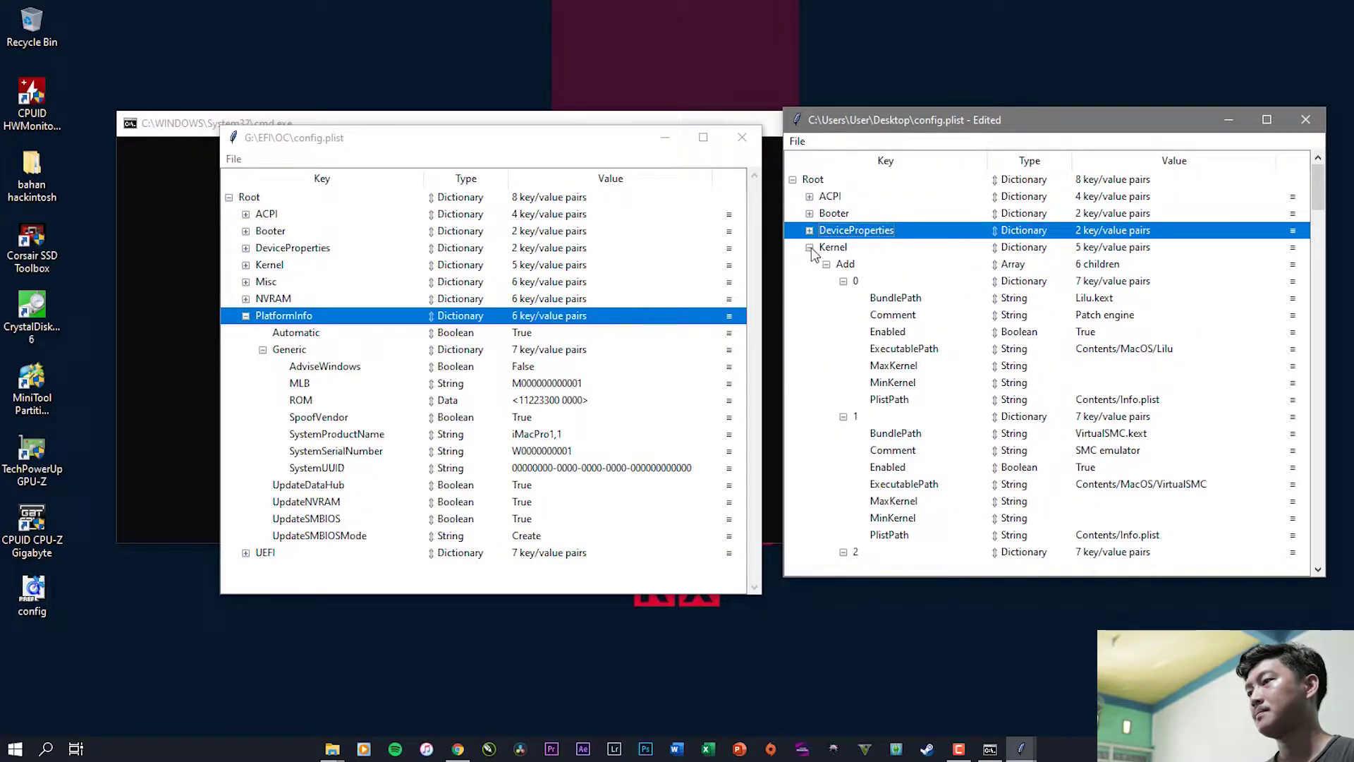
{"action": "left_click", "coordinate": [809, 248]}
{"action": "left_click", "coordinate": [809, 265]}
{"action": "left_click", "coordinate": [810, 281]}
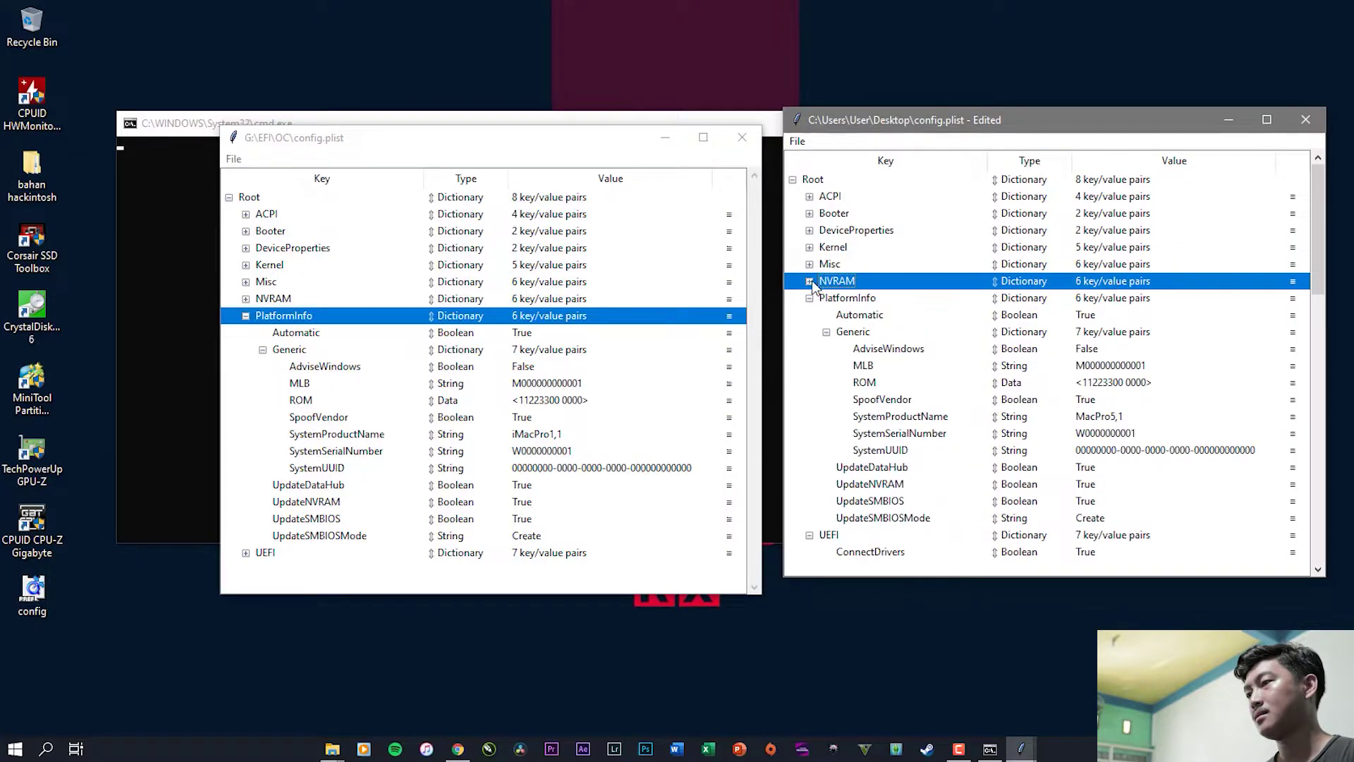
{"action": "left_click", "coordinate": [809, 299]}
{"action": "left_click", "coordinate": [810, 315]}
{"action": "left_click", "coordinate": [809, 298]}
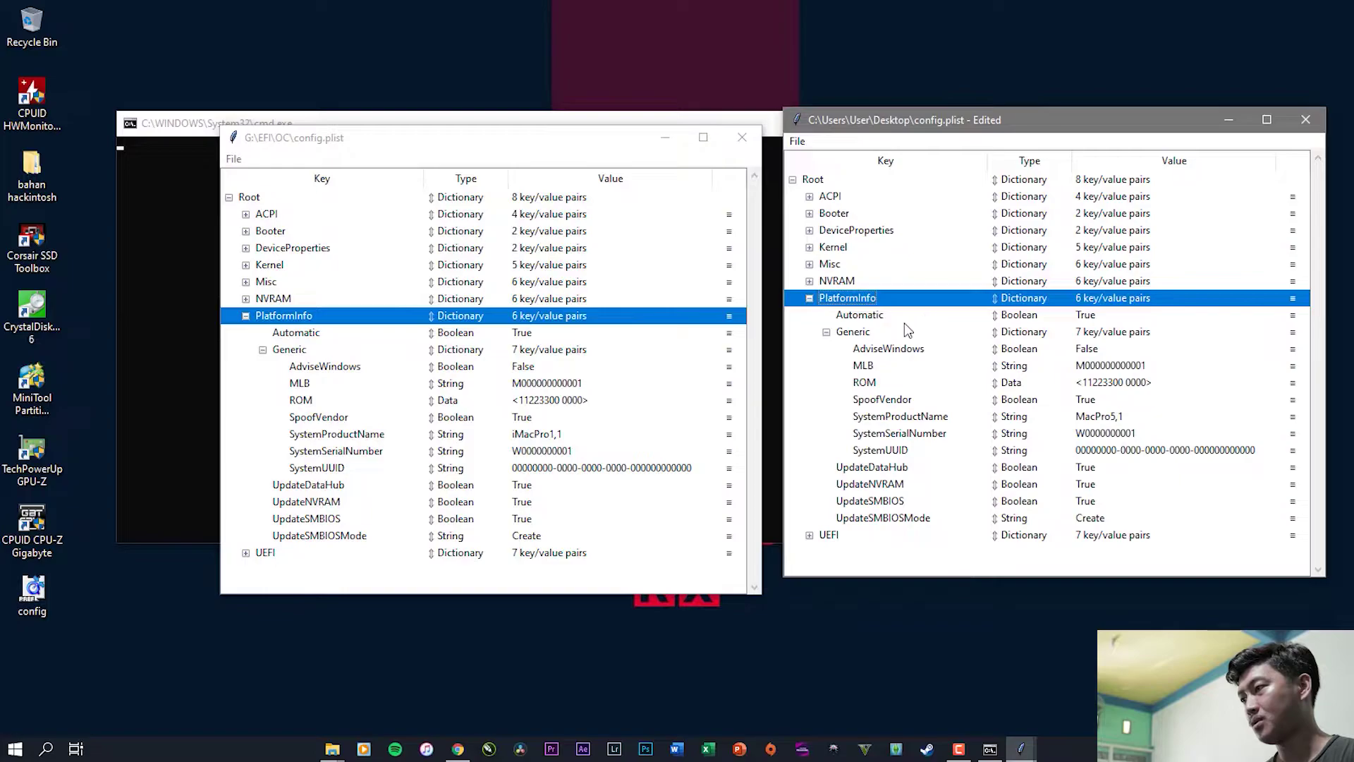
{"action": "left_click", "coordinate": [1100, 421]}
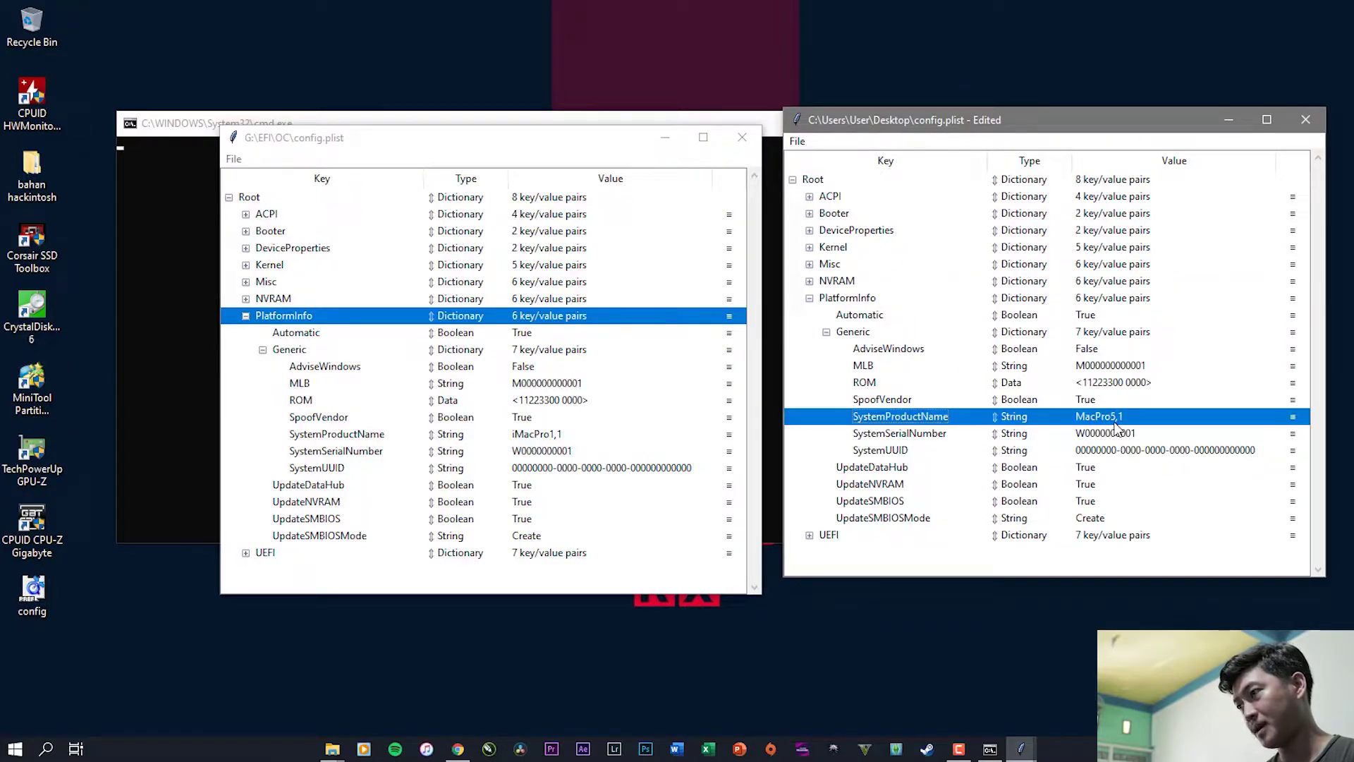
{"action": "left_click", "coordinate": [535, 437]}
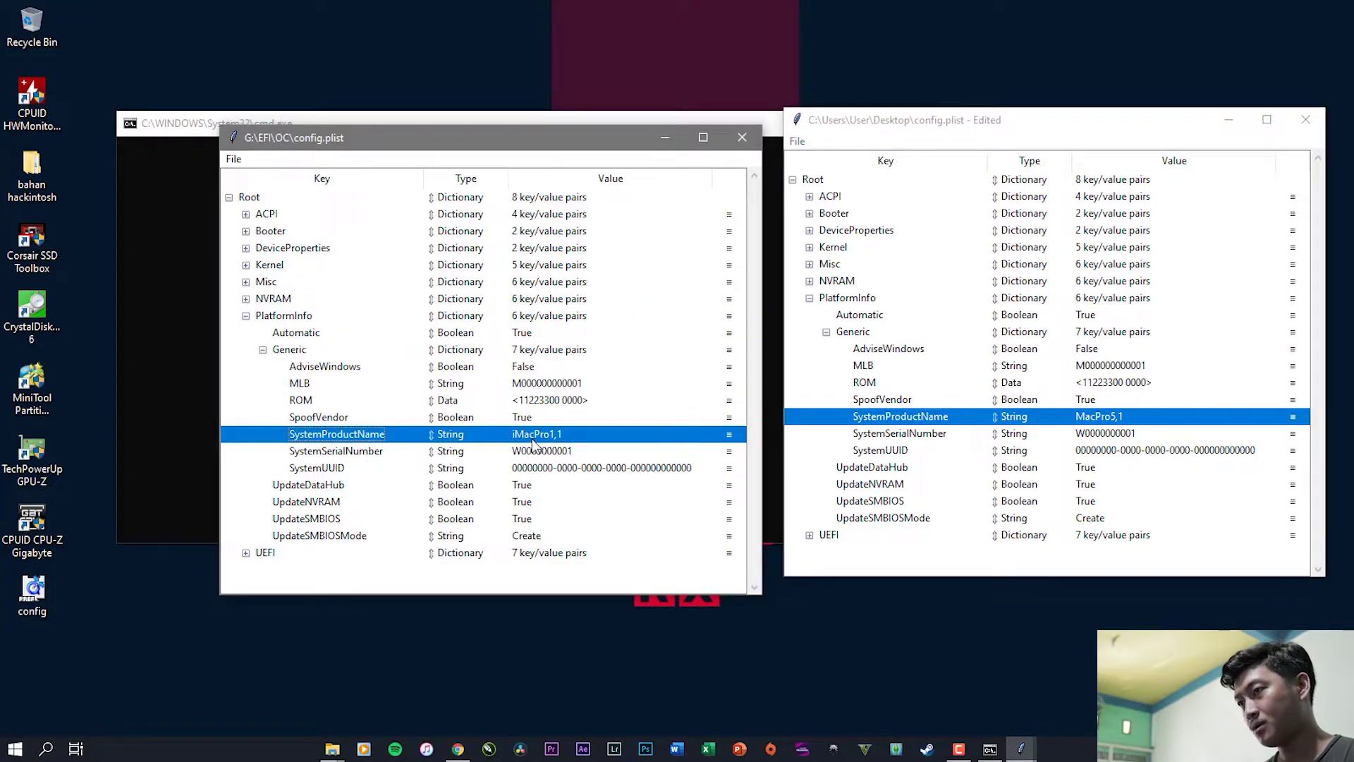
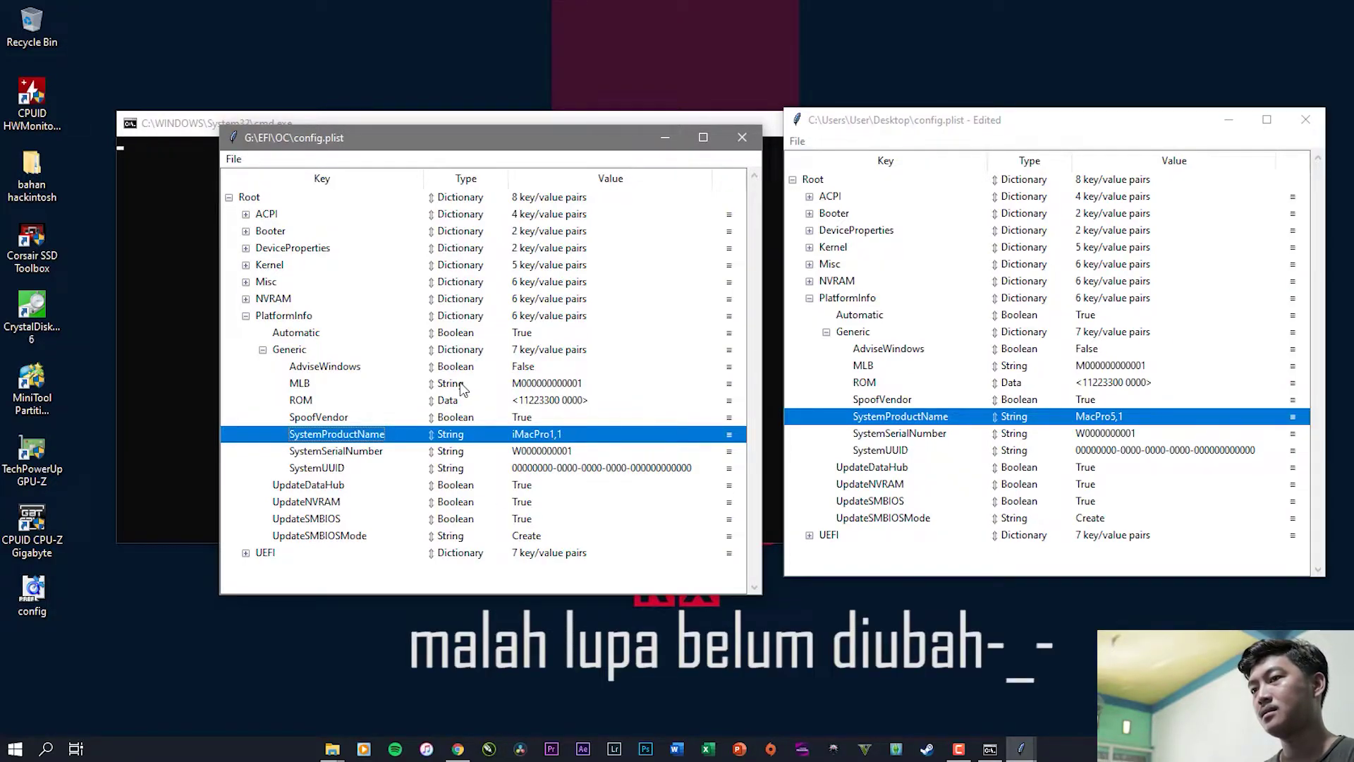
Step: Expand the NVRAM section in both config.plist files and remove -v from the desktop config's boot-args
{"action": "left_click", "coordinate": [245, 298]}
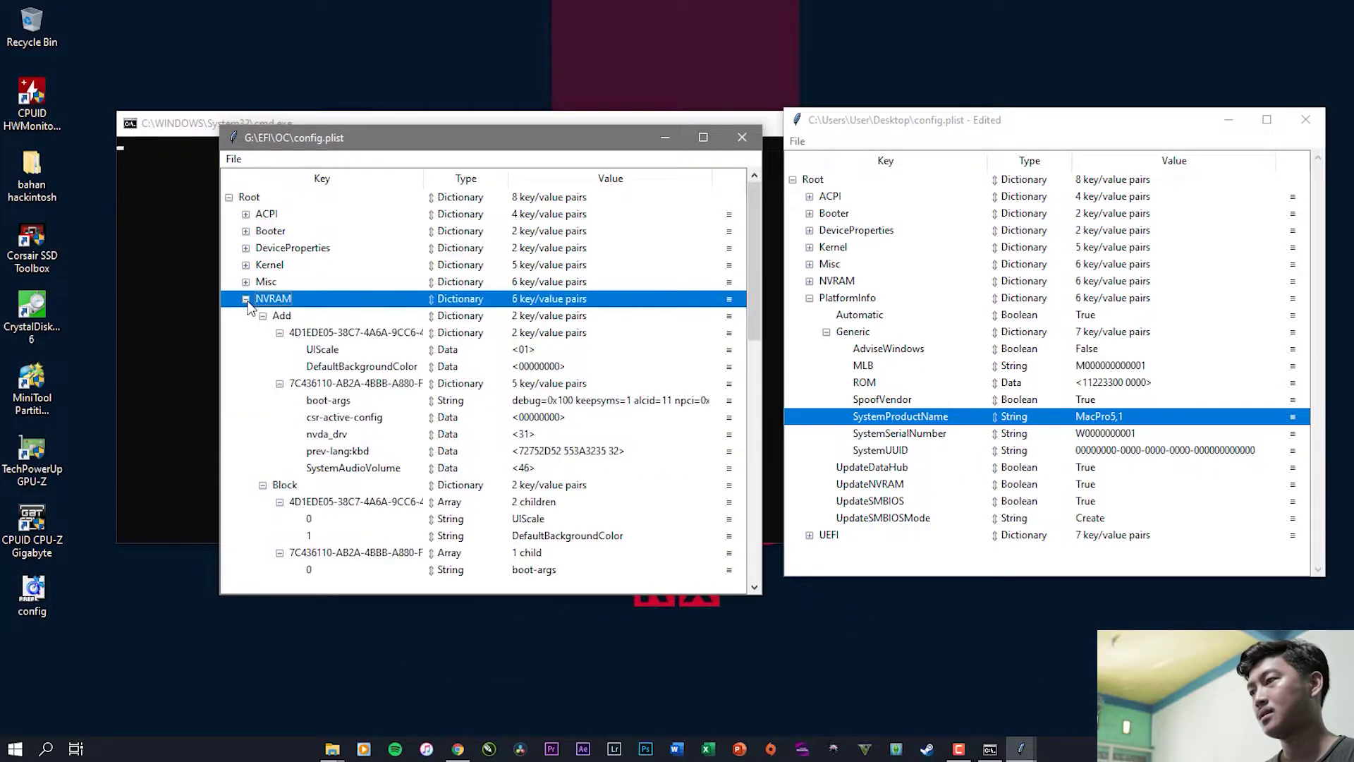
{"action": "left_click", "coordinate": [811, 282]}
{"action": "scroll", "coordinate": [352, 408], "scroll_direction": "down", "scroll_amount": 2}
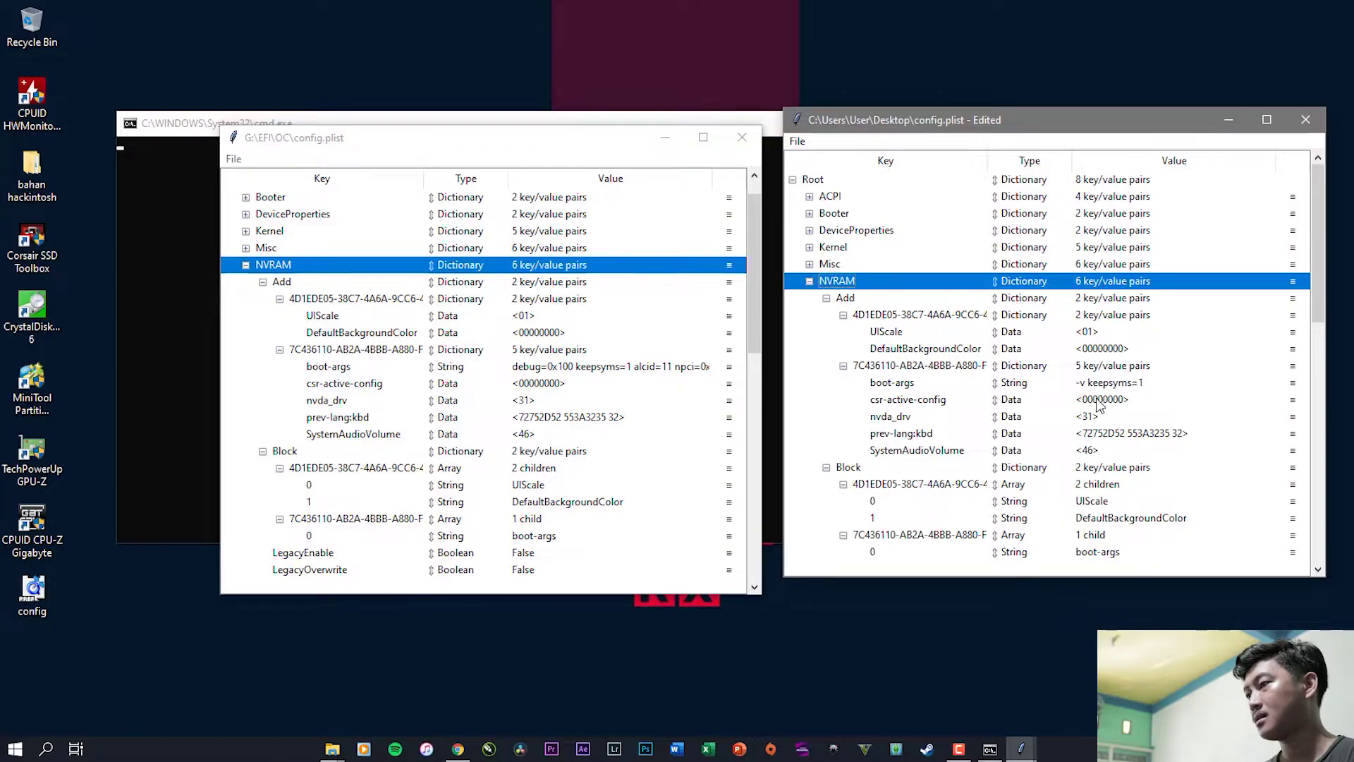
{"action": "double_click", "coordinate": [1125, 386]}
{"action": "left_click", "coordinate": [1157, 380]}
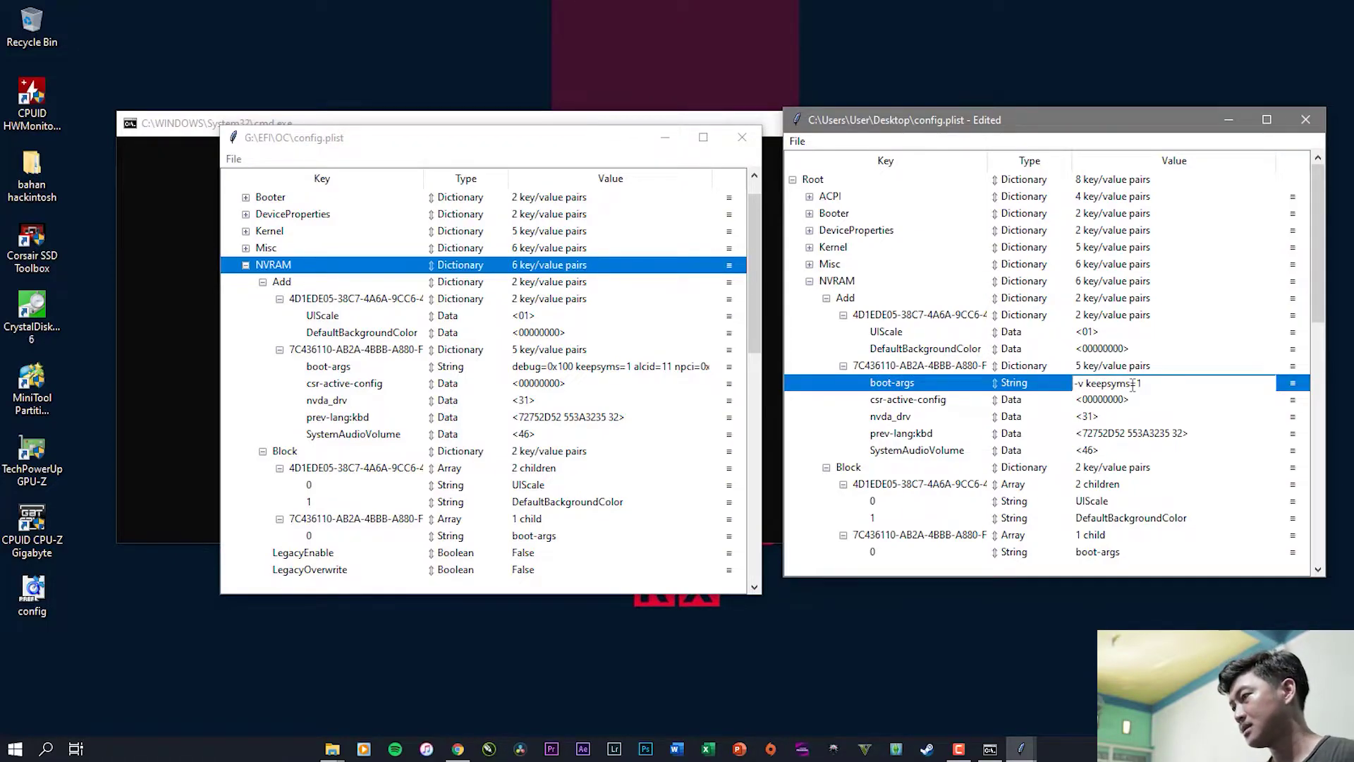
{"action": "left_click_drag", "start_coordinate": [1086, 383], "coordinate": [1072, 383]}
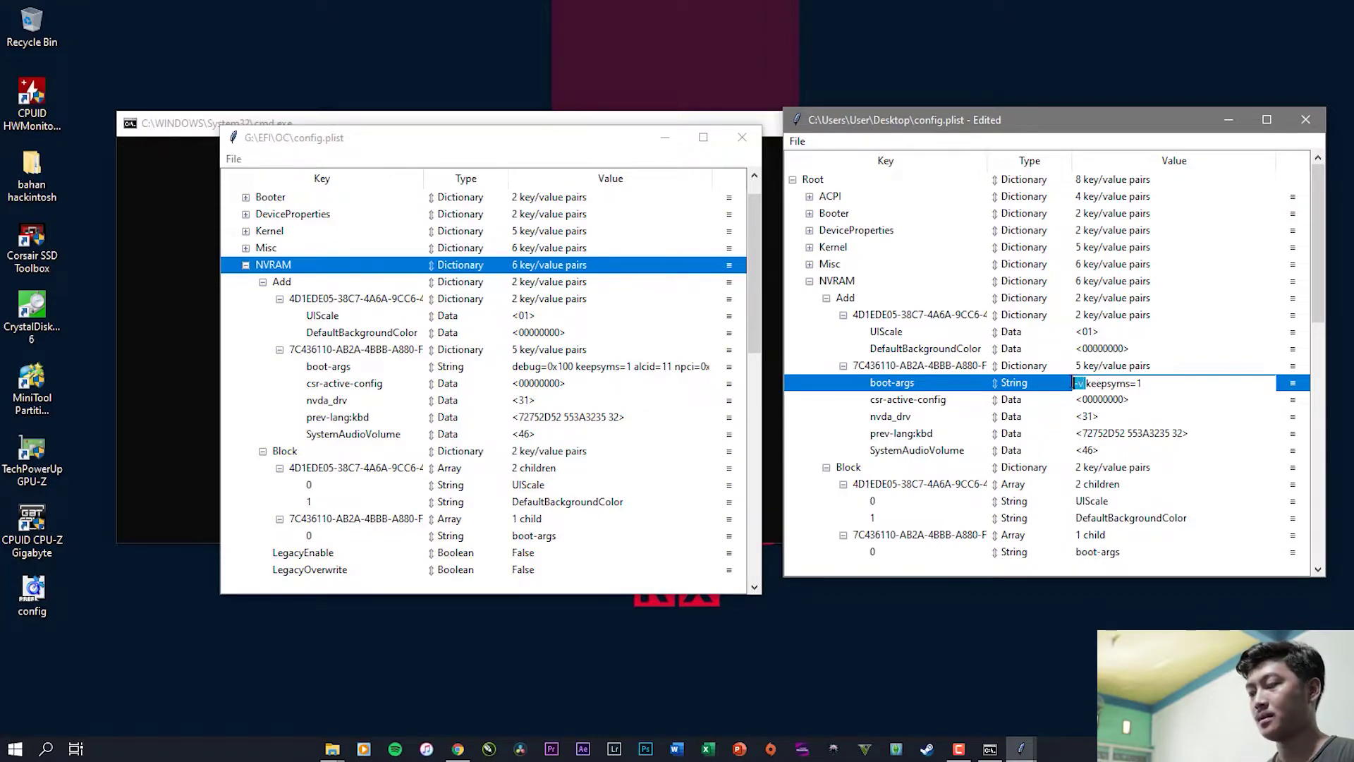
{"action": "key", "text": "BackSpace"}
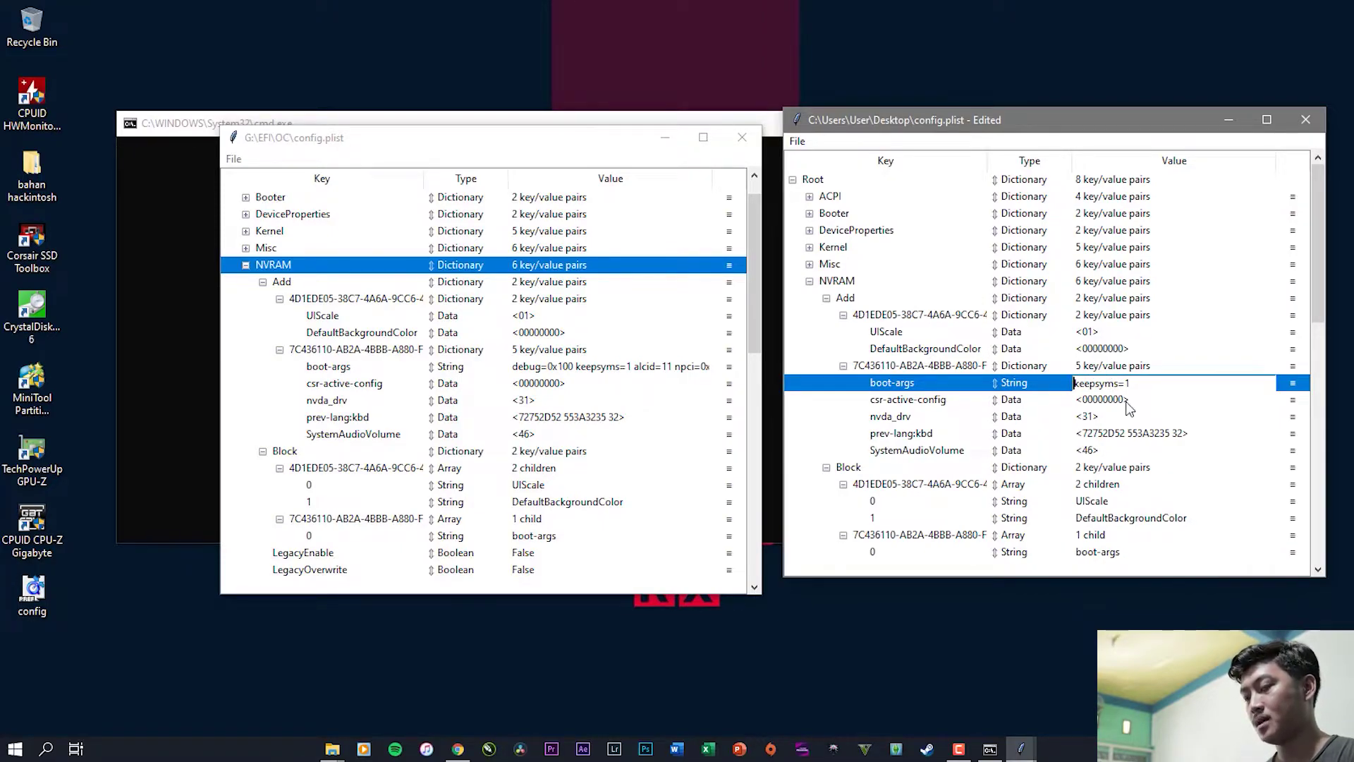
{"action": "type", "text": "debug"}
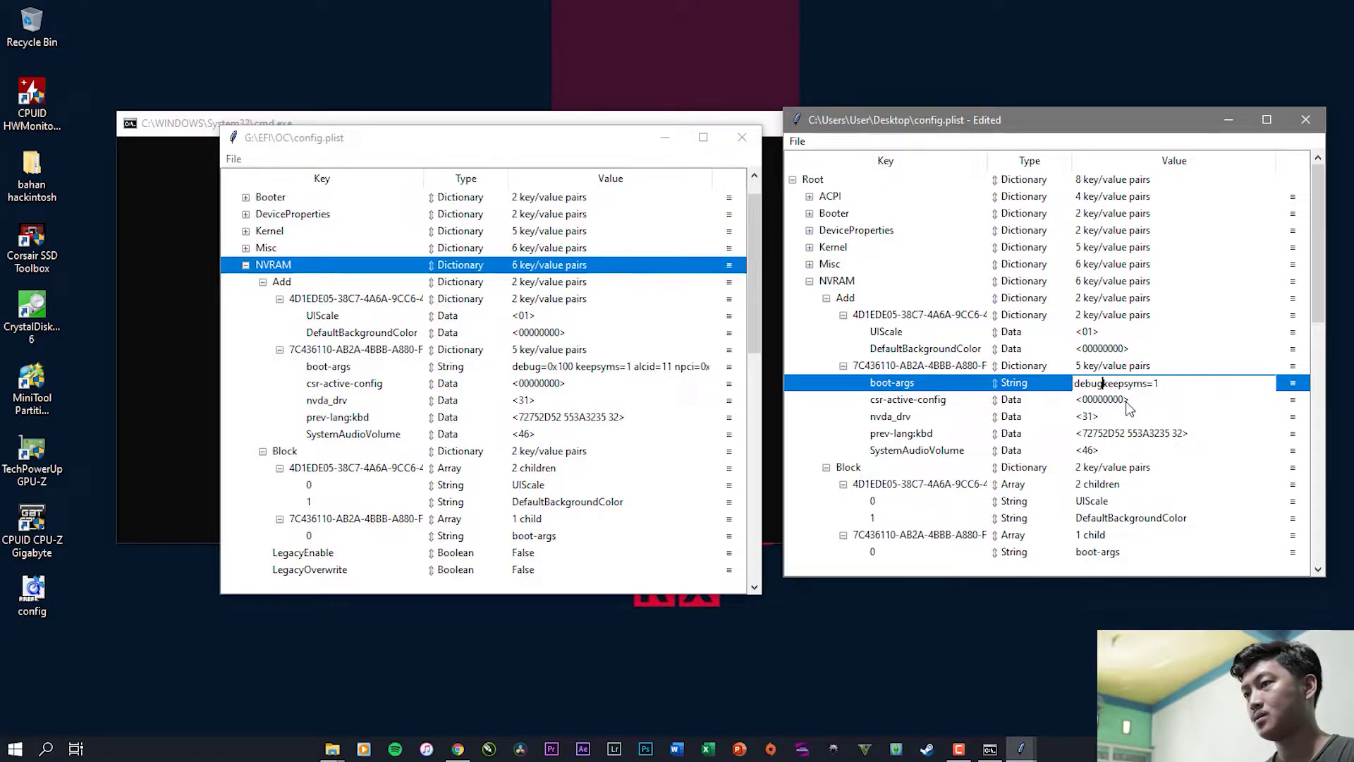
{"action": "type", "text": "="}
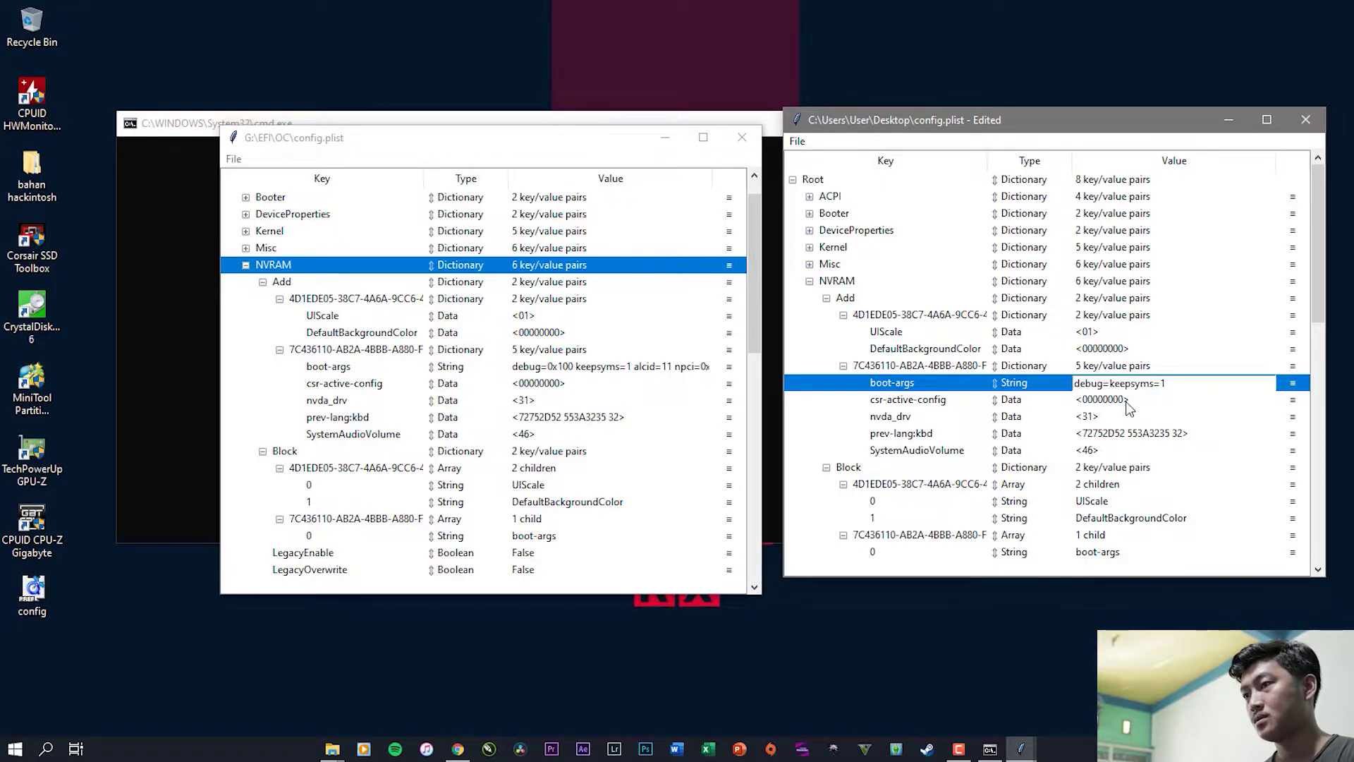
{"action": "type", "text": "0"}
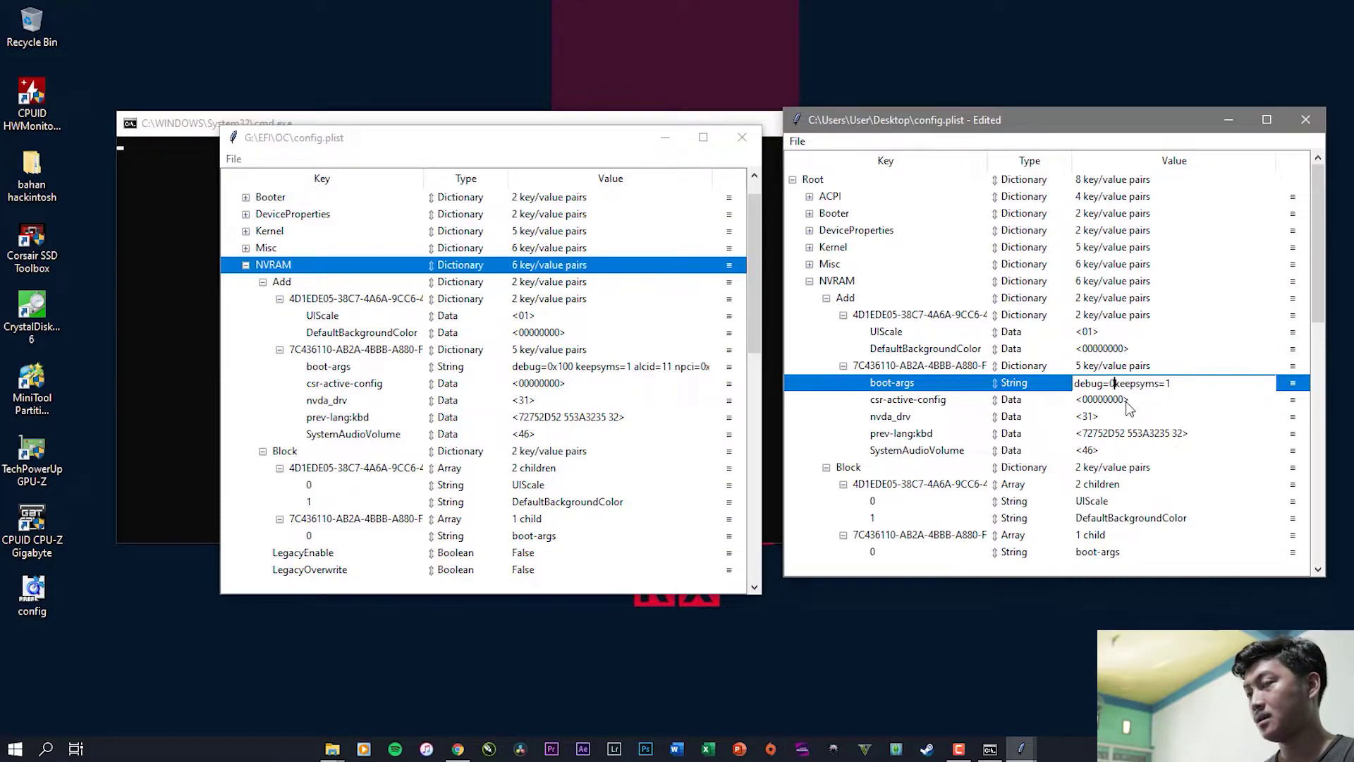
{"action": "key", "text": "BackSpace"}
{"action": "key", "text": "BackSpace"}
{"action": "key", "text": "BackSpace"}
{"action": "key", "text": "BackSpace"}
{"action": "key", "text": "BackSpace"}
{"action": "key", "text": "BackSpace"}
{"action": "key", "text": "BackSpace"}
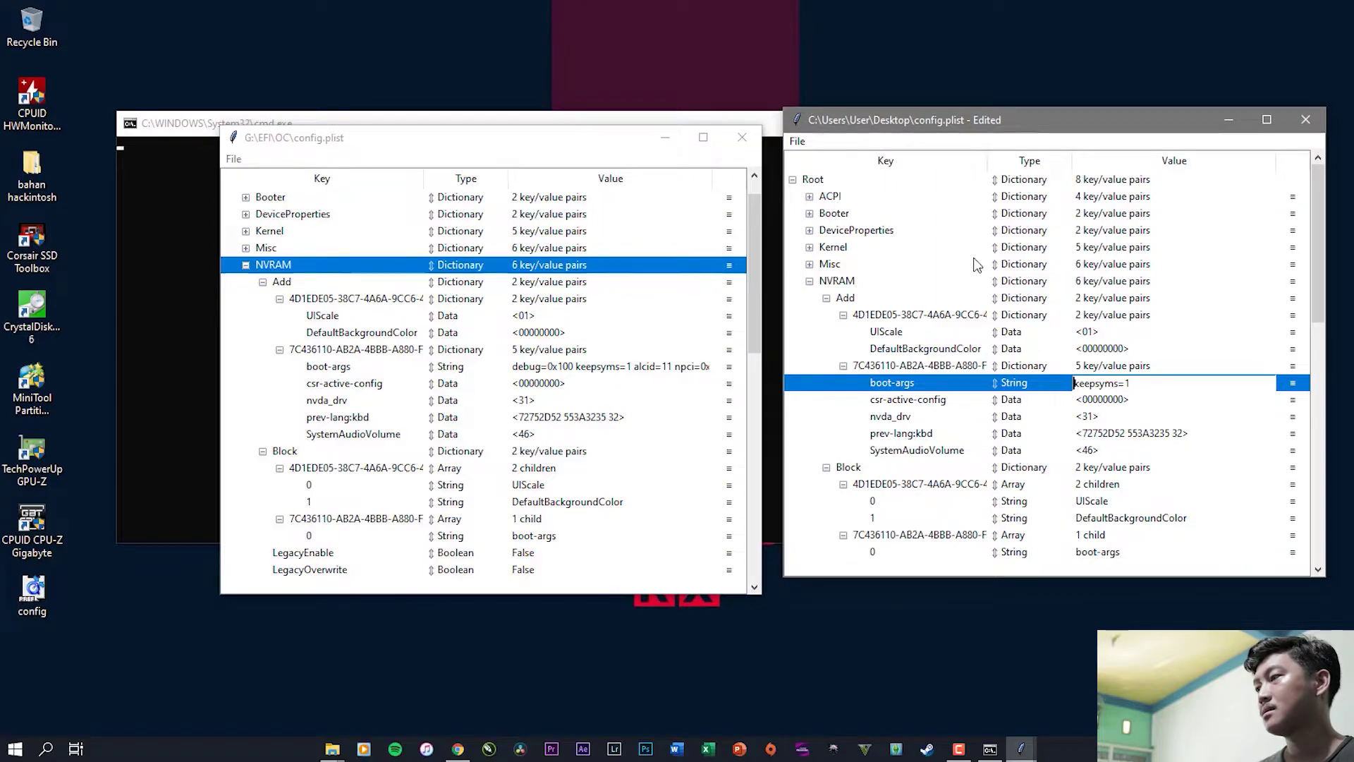
Step: Complete the desktop config's boot-args as debug=0x100 keepsyms=1 alcid=11 npci=0x2000
{"action": "type", "text": "debug"}
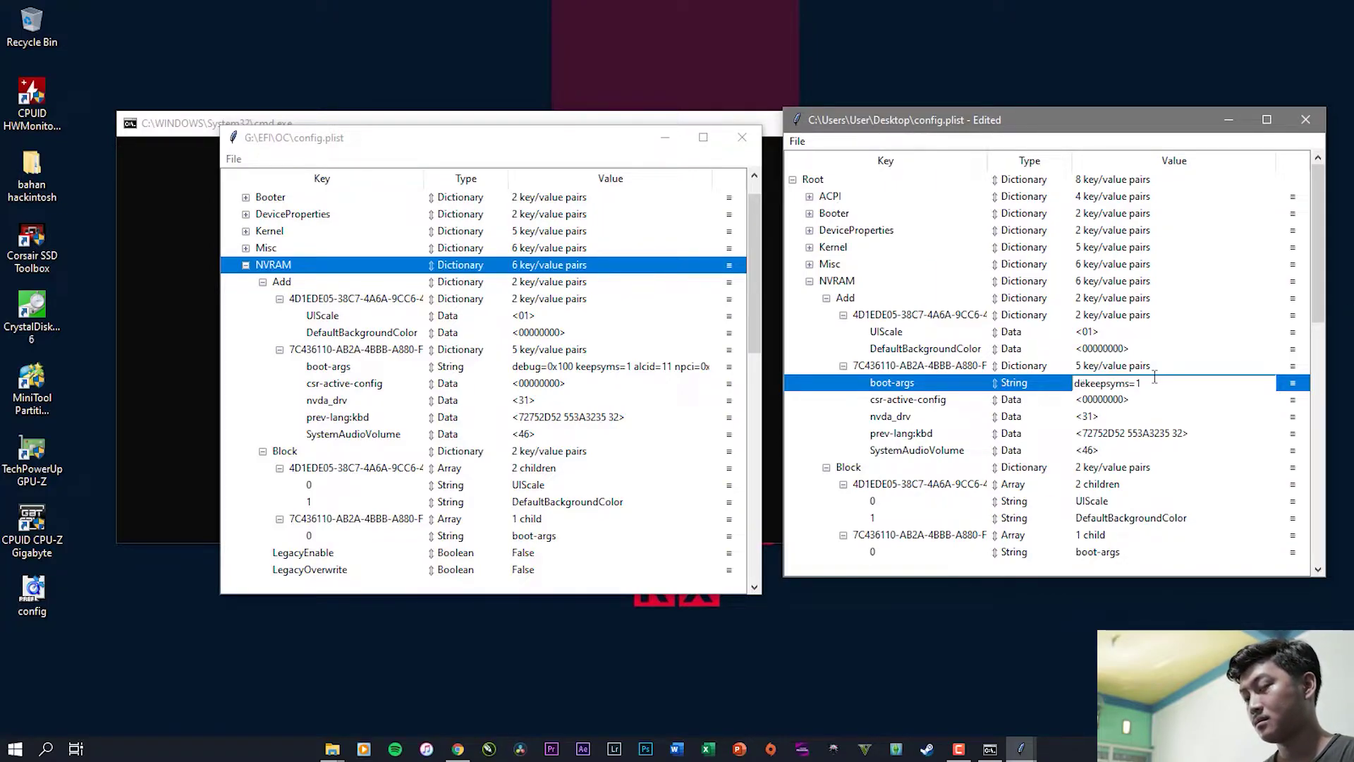
{"action": "type", "text": "="}
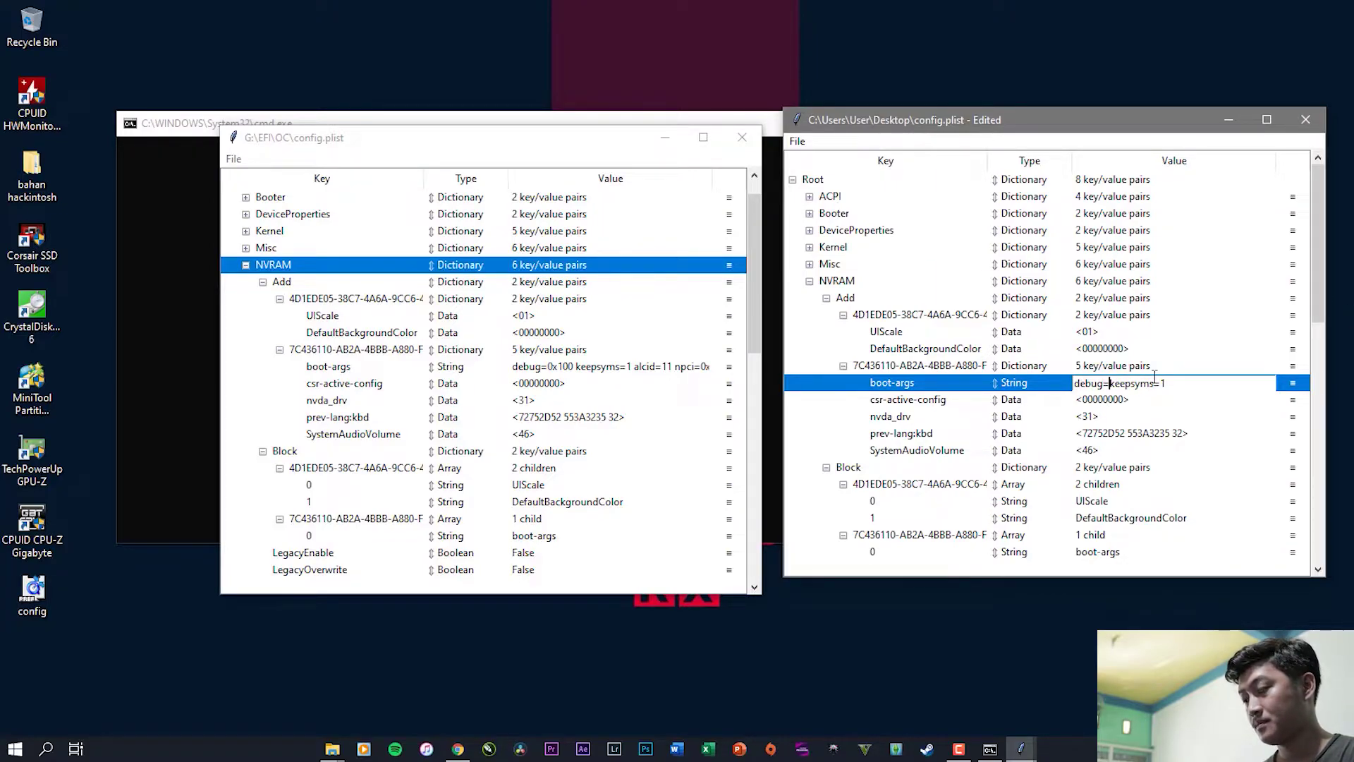
{"action": "type", "text": "0x100"}
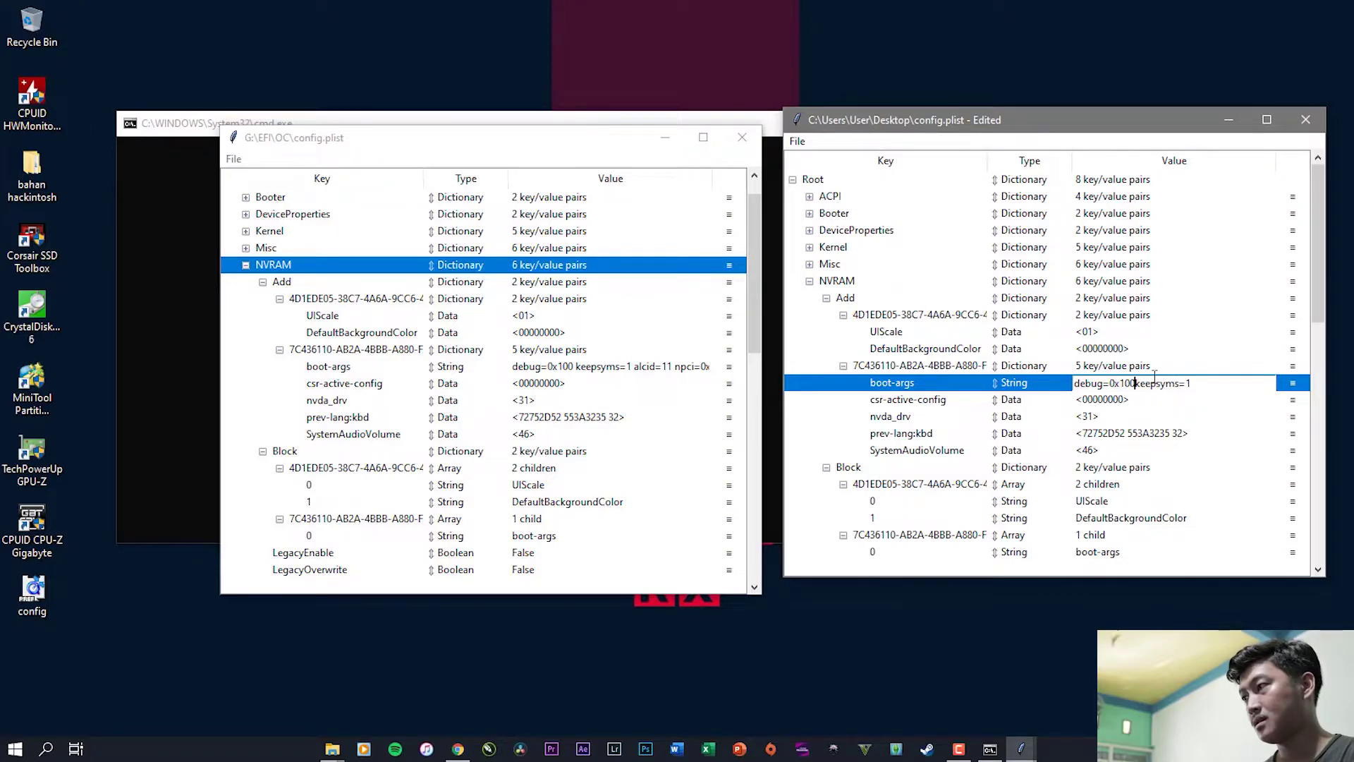
{"action": "key", "text": "End"}
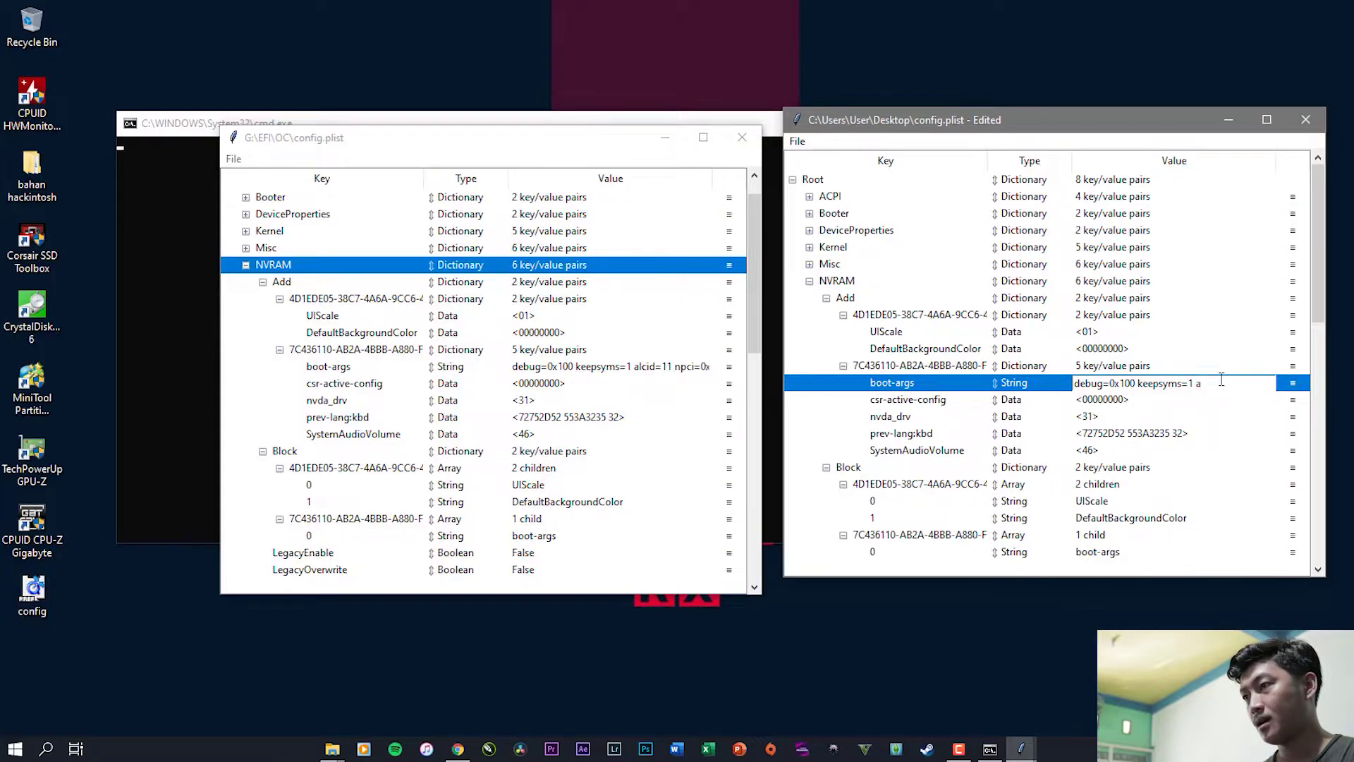
{"action": "type", "text": "alcid=11 npci"}
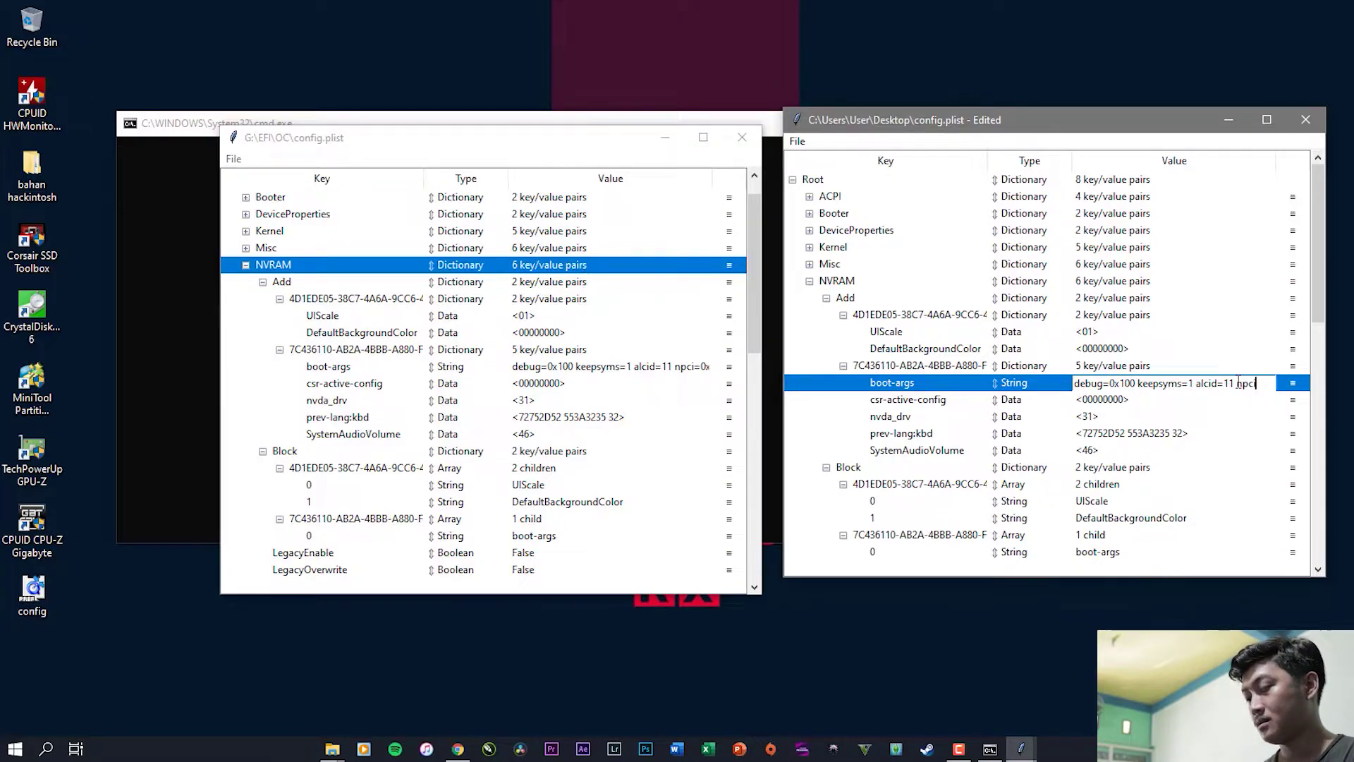
{"action": "type", "text": "=0x"}
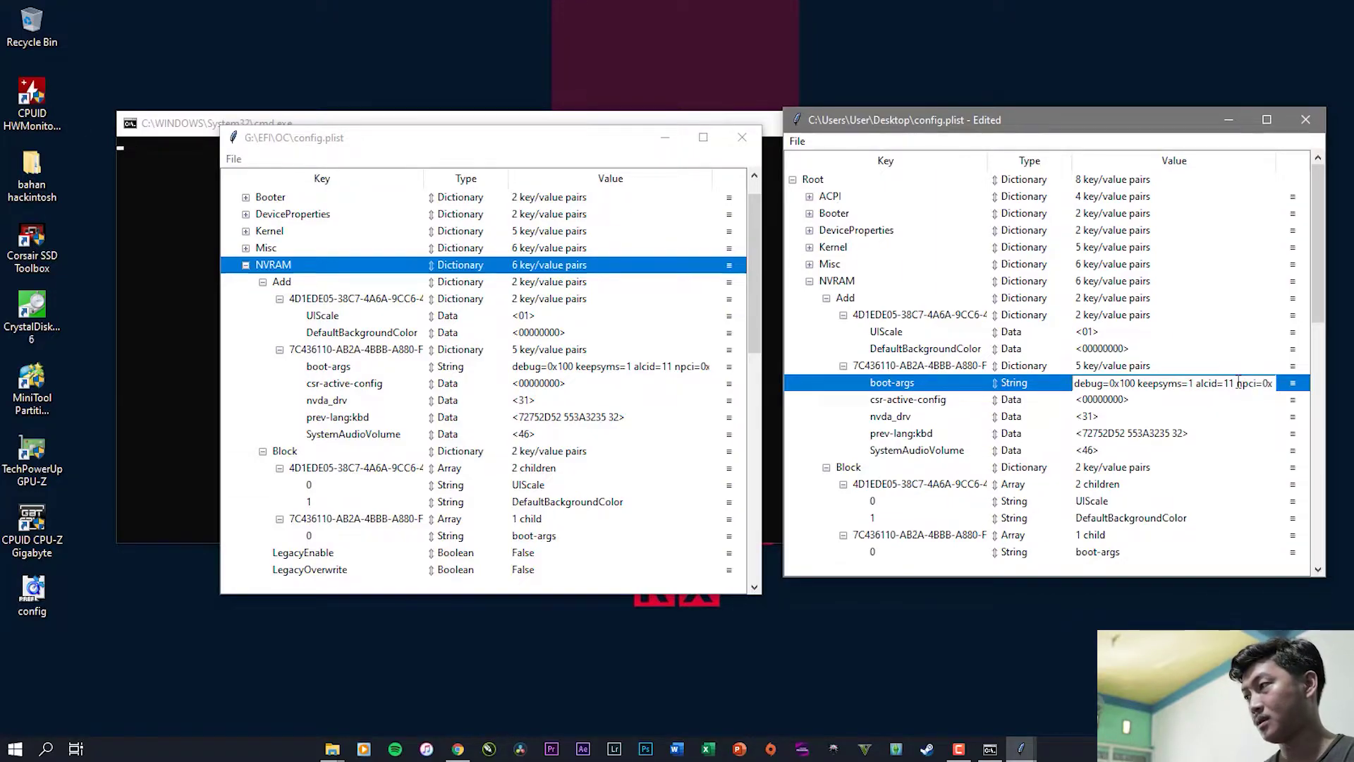
{"action": "type", "text": "2000"}
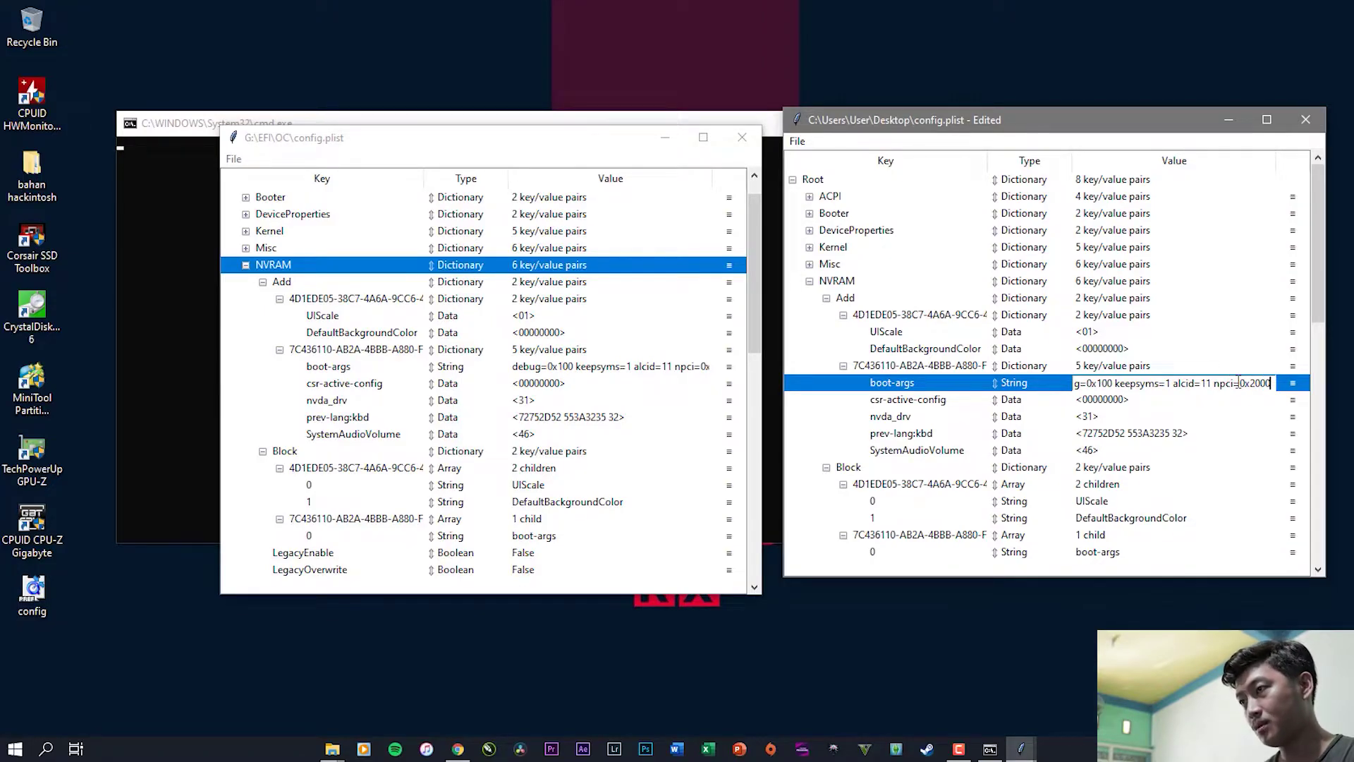
Step: Check the full boot-args value in the EFI\OC config.plist and commit the desktop config's boot-args edit
{"action": "double_click", "coordinate": [704, 368]}
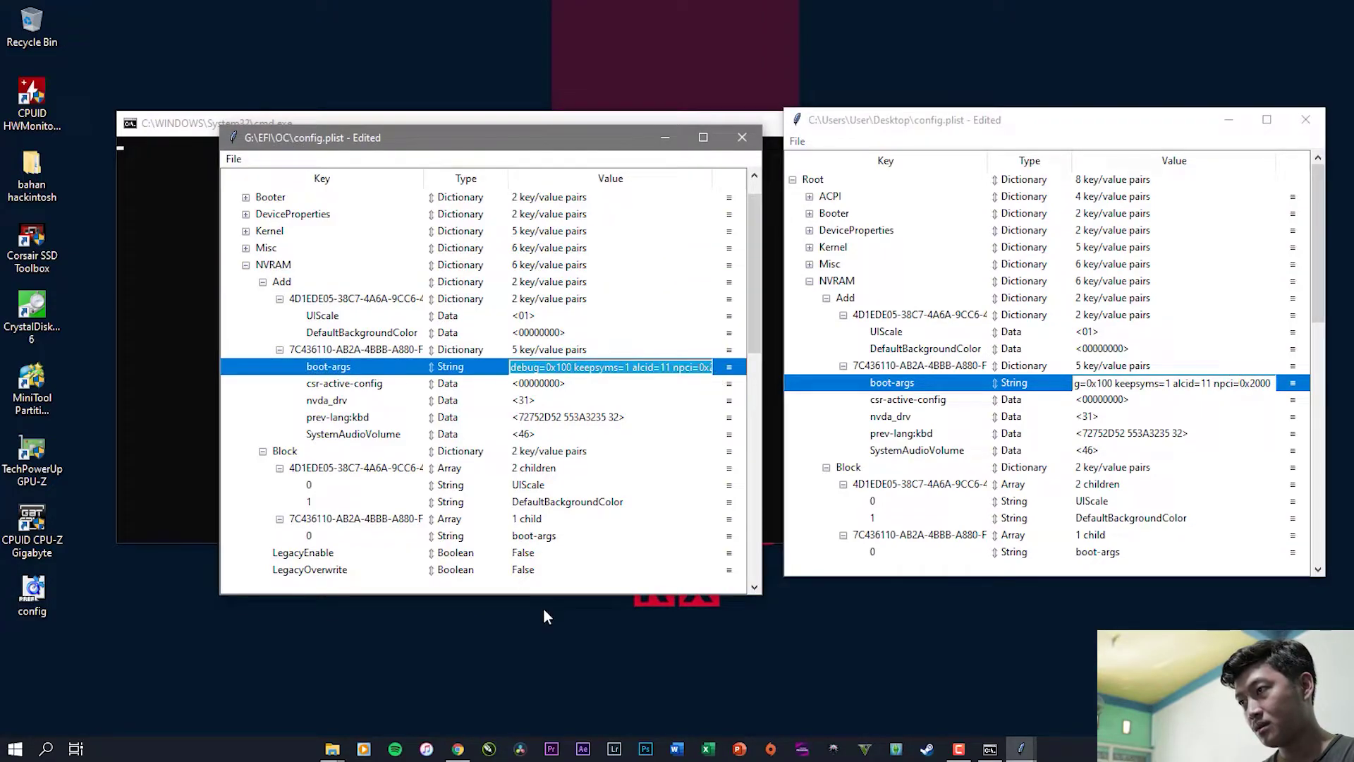
{"action": "key", "text": "Right"}
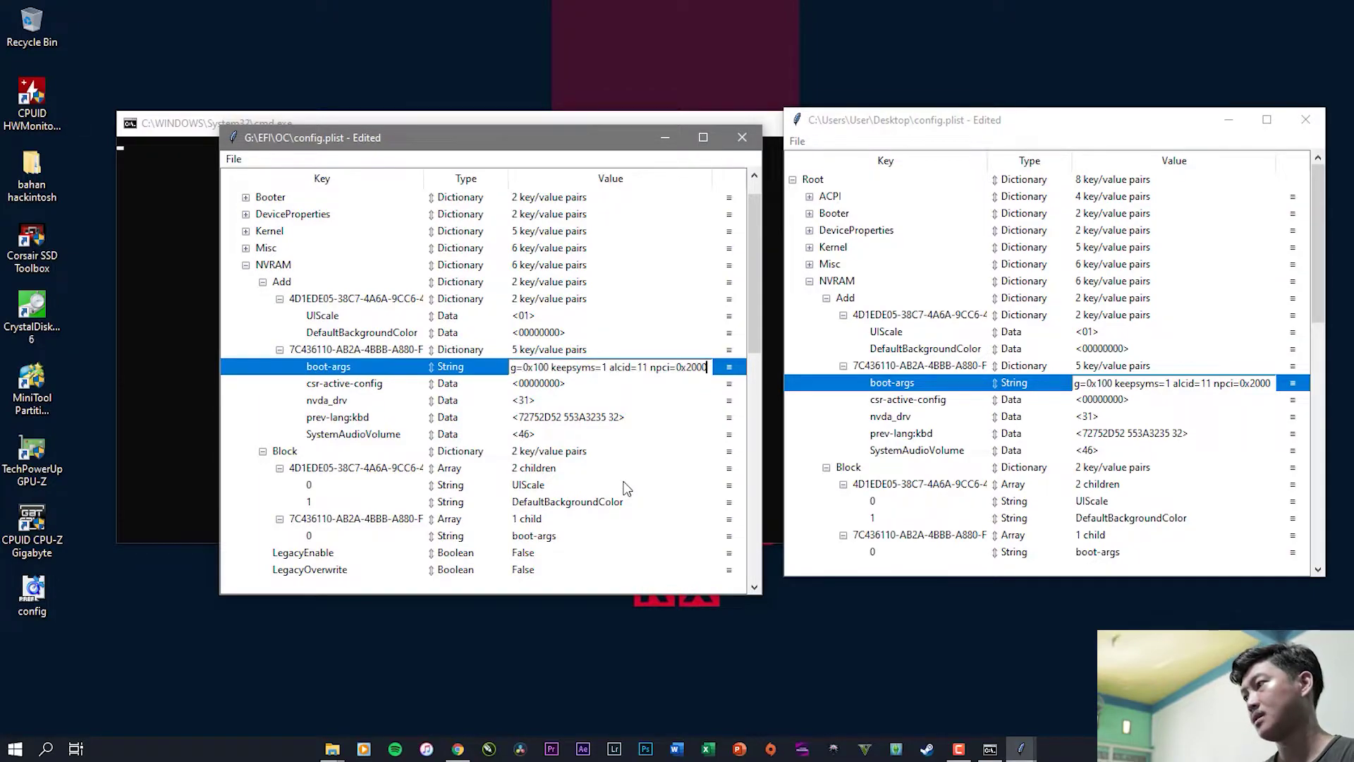
{"action": "key", "text": "Return"}
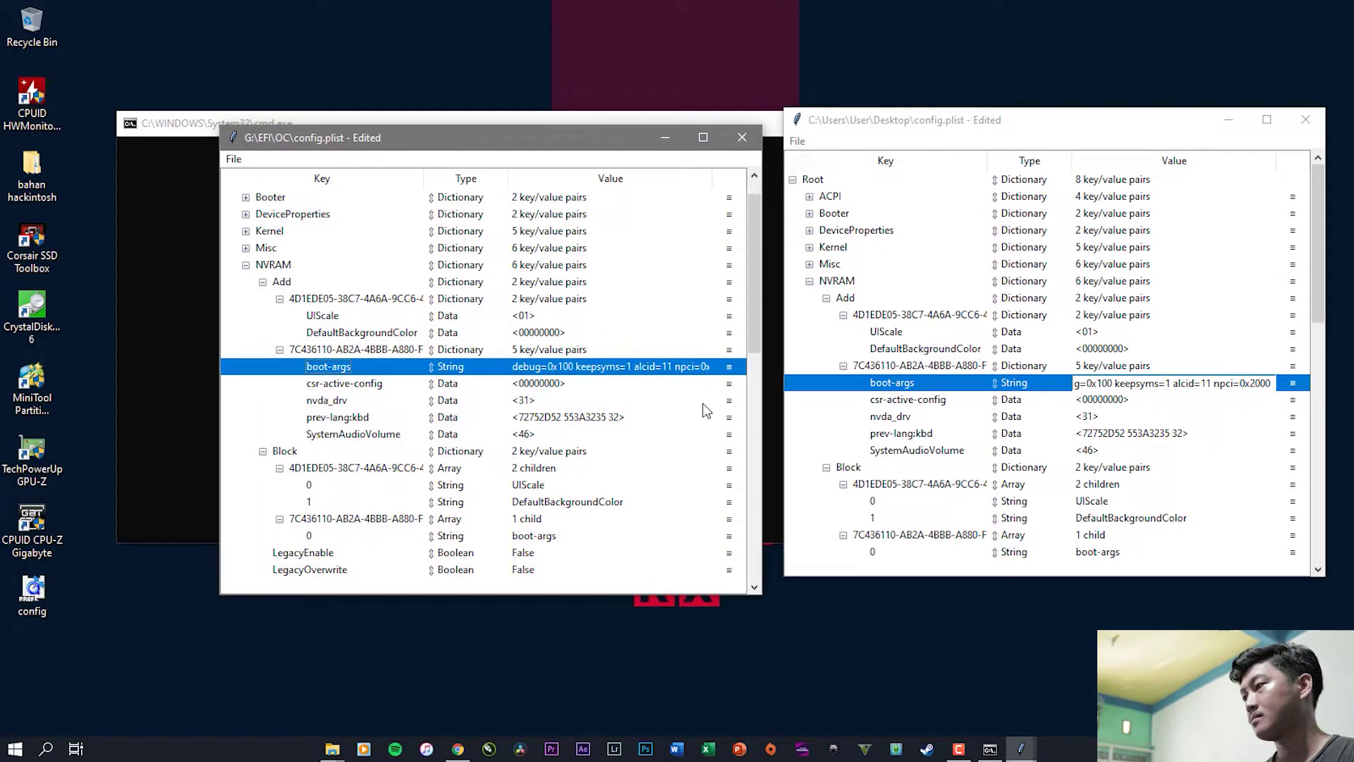
{"action": "left_click", "coordinate": [1171, 387]}
{"action": "key", "text": "Return"}
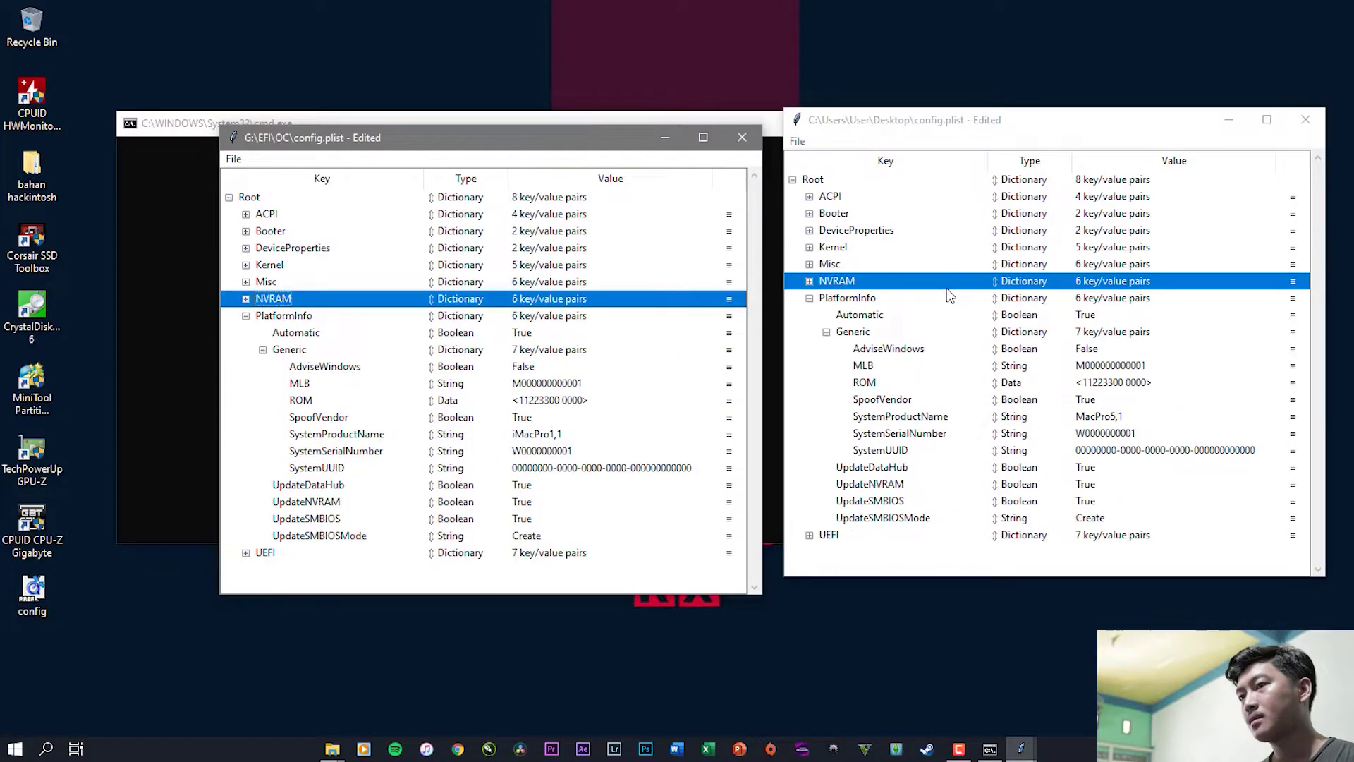
Step: Collapse the PlatformInfo section in both the desktop and the EFI\OC config.plist
{"action": "left_click", "coordinate": [810, 299]}
{"action": "left_click", "coordinate": [241, 317]}
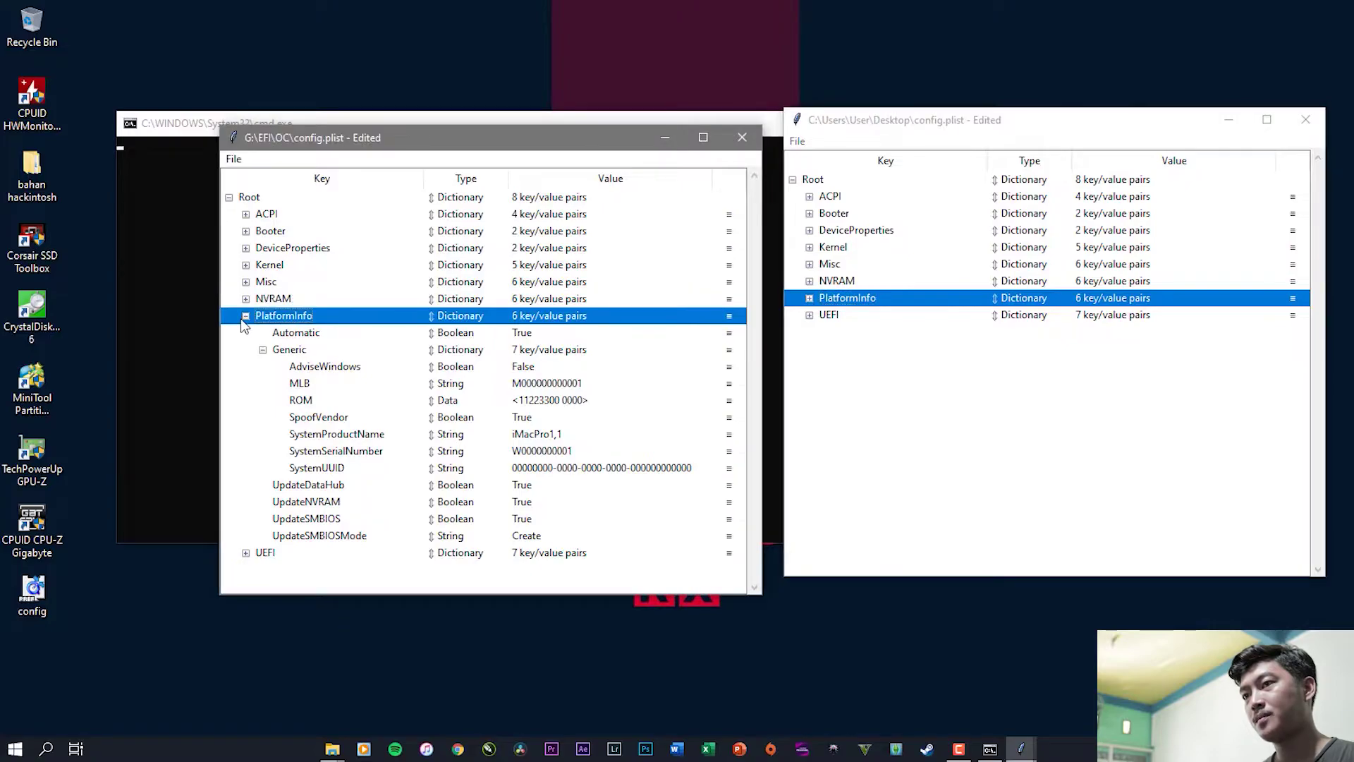
{"action": "left_click", "coordinate": [245, 317]}
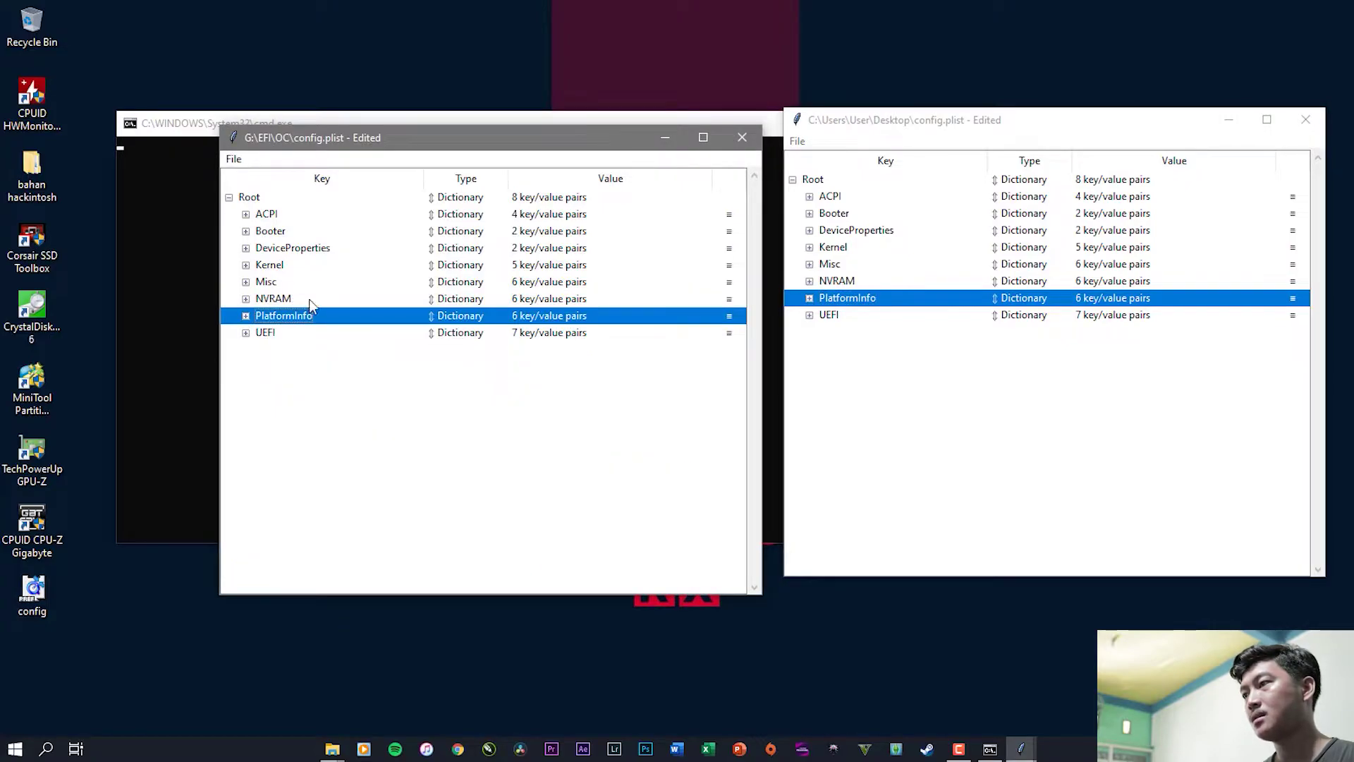
Step: Expand the Misc section in both config.plist files and compare their Boot, Debug, Entries and Security settings
{"action": "left_click", "coordinate": [810, 266]}
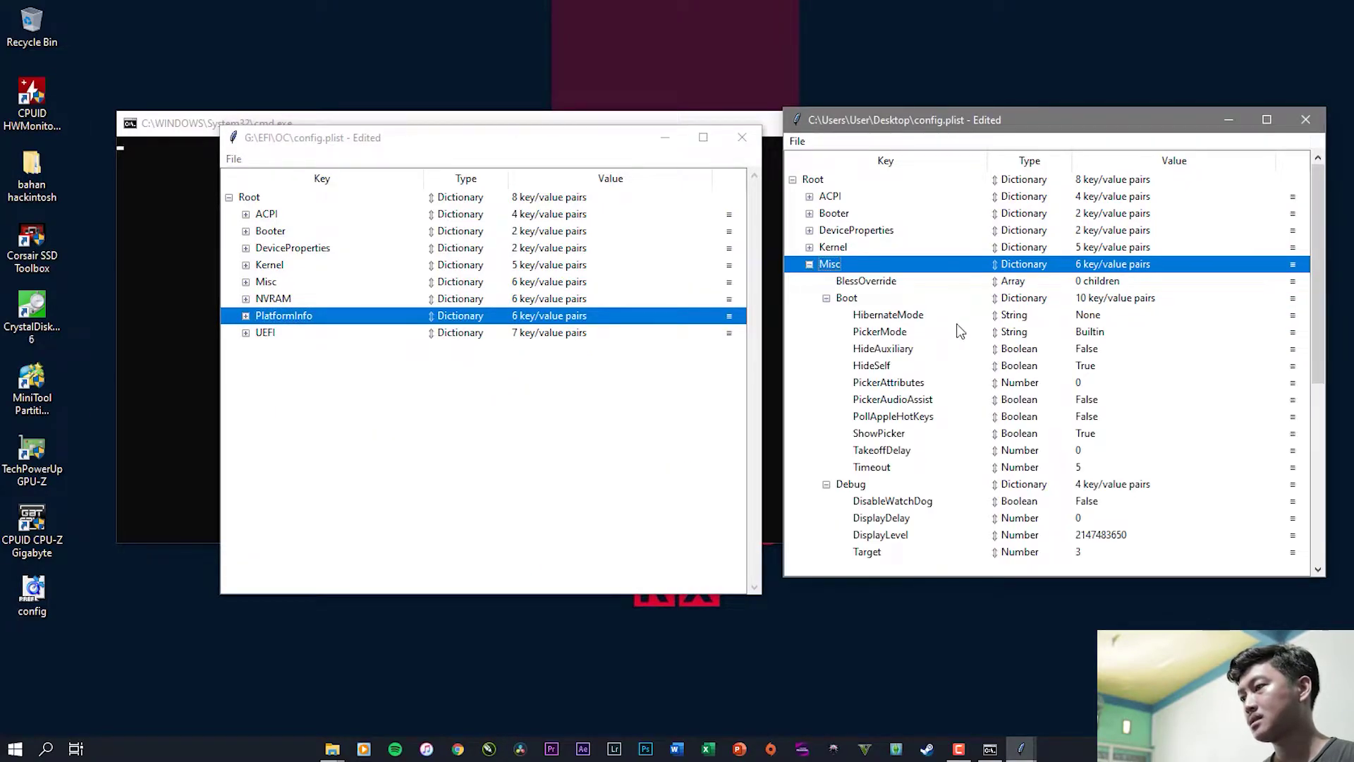
{"action": "scroll", "coordinate": [915, 435], "scroll_direction": "down", "scroll_amount": 6}
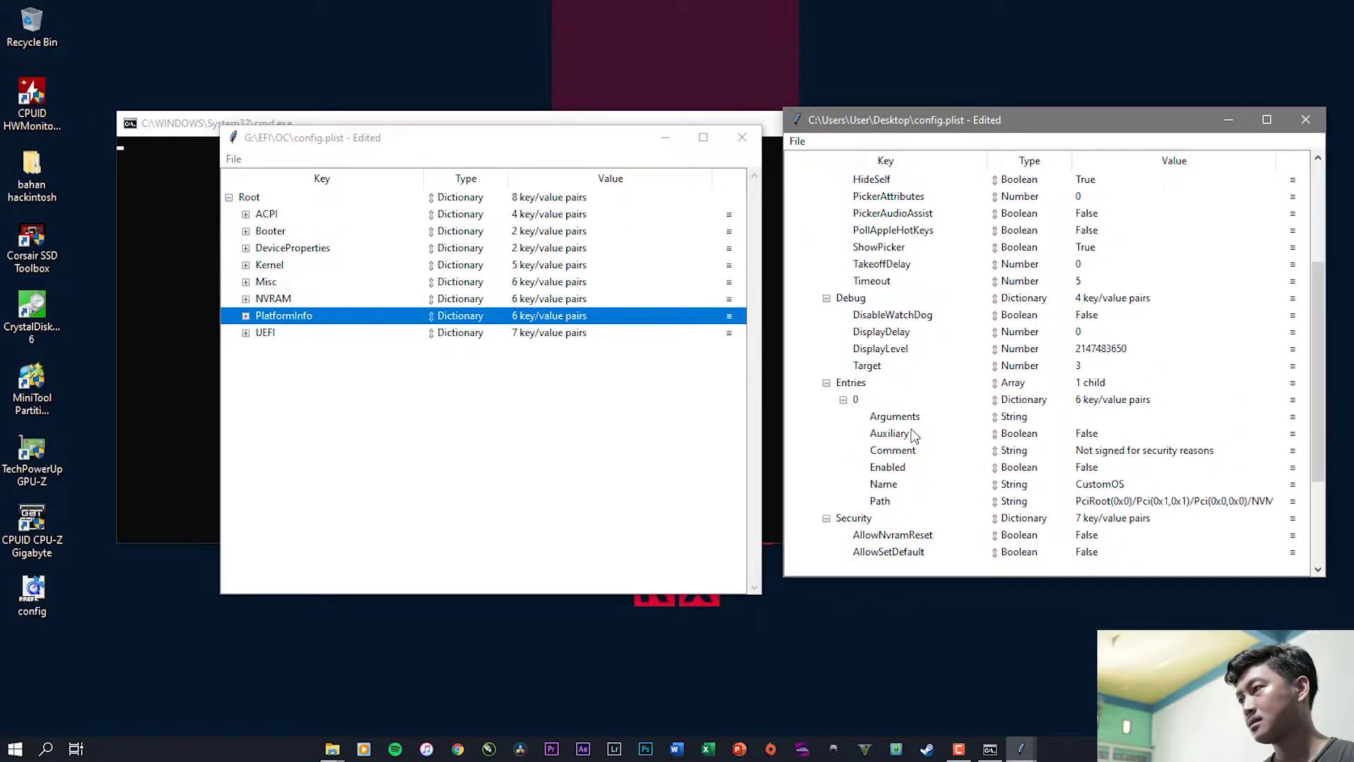
{"action": "scroll", "coordinate": [915, 435], "scroll_direction": "down", "scroll_amount": 1}
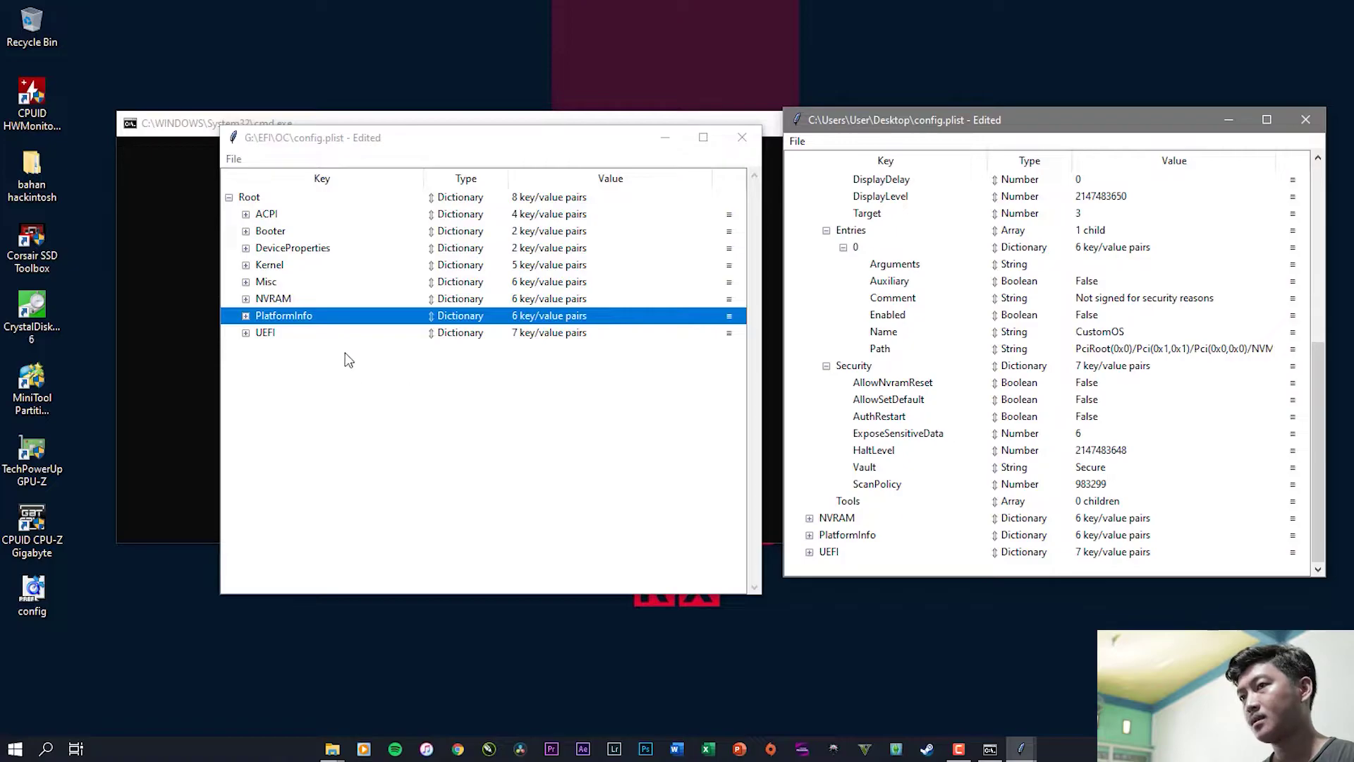
{"action": "left_click", "coordinate": [250, 282]}
{"action": "double_click", "coordinate": [250, 282]}
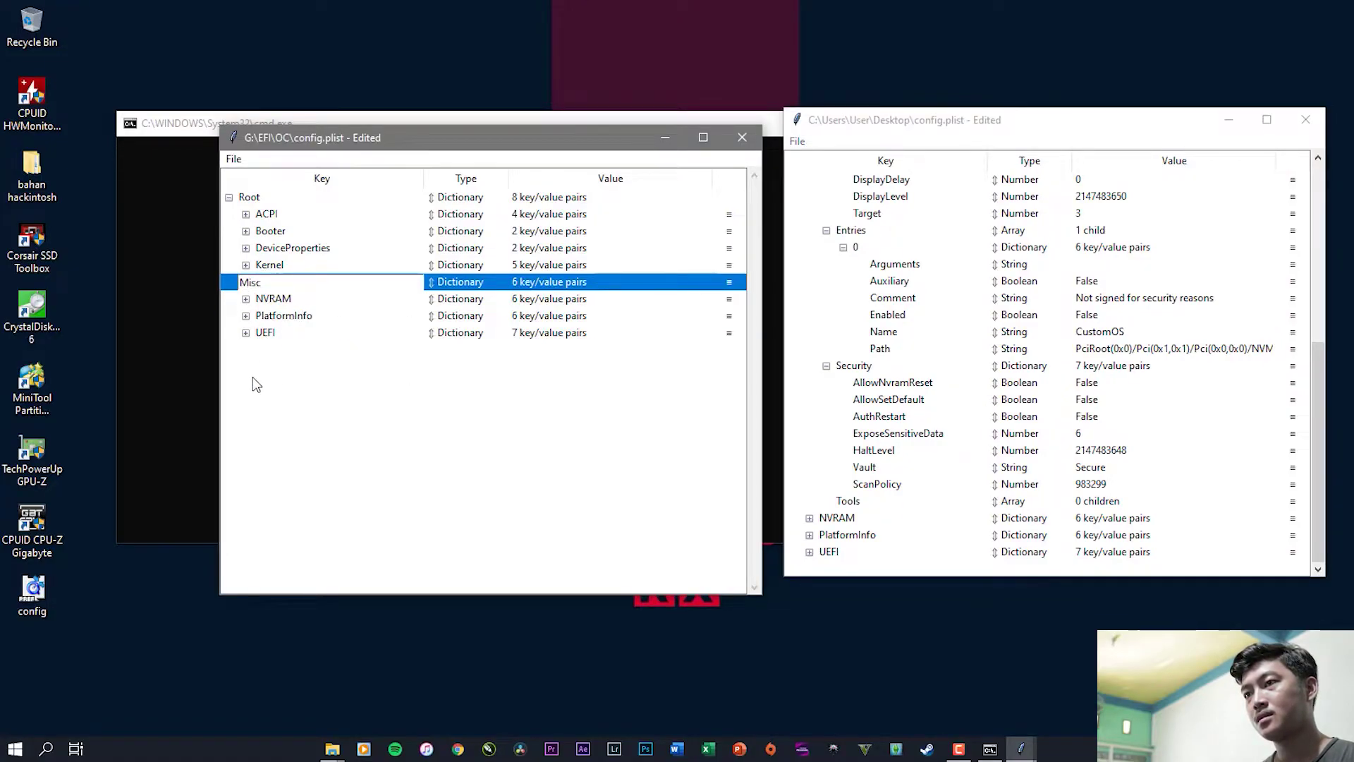
{"action": "left_click", "coordinate": [246, 266]}
{"action": "left_click", "coordinate": [246, 265]}
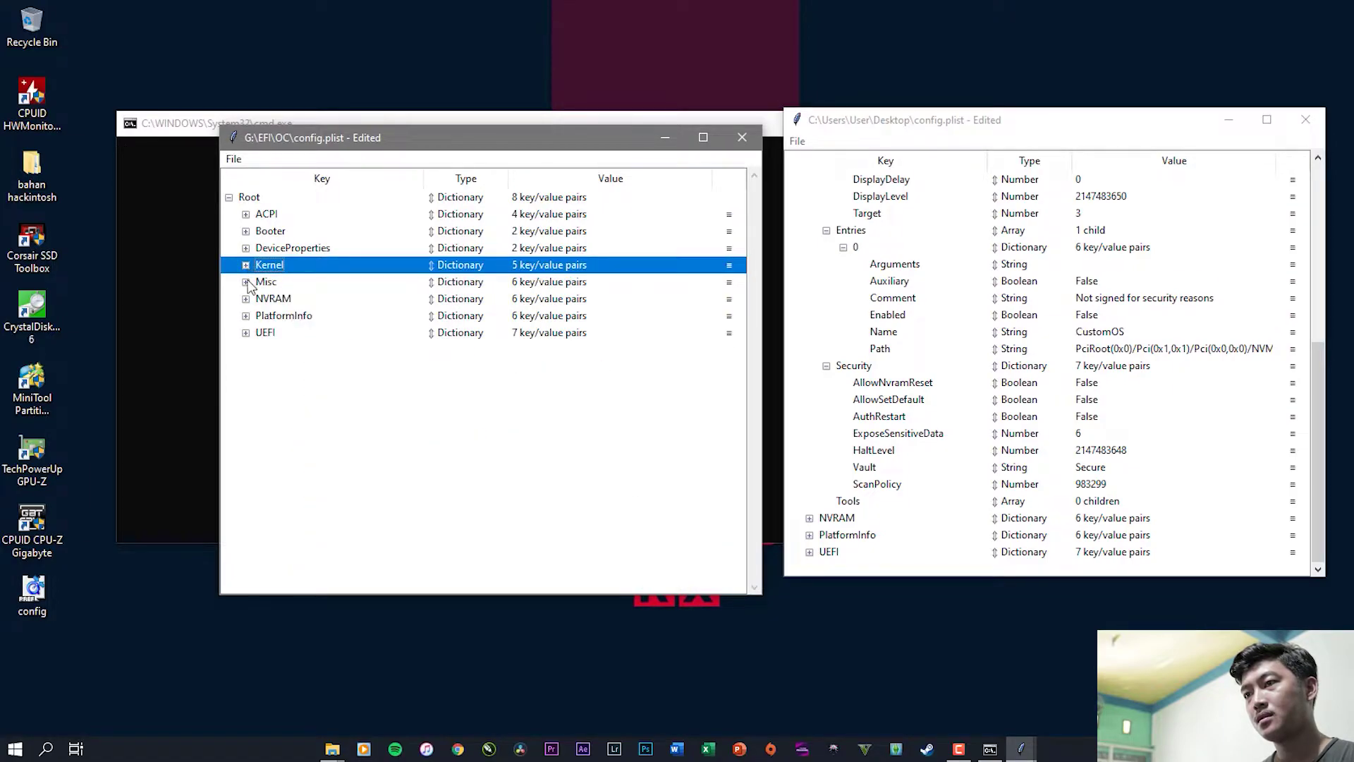
{"action": "left_click", "coordinate": [246, 281]}
{"action": "scroll", "coordinate": [354, 421], "scroll_direction": "down", "scroll_amount": 3}
{"action": "scroll", "coordinate": [354, 420], "scroll_direction": "up", "scroll_amount": 2}
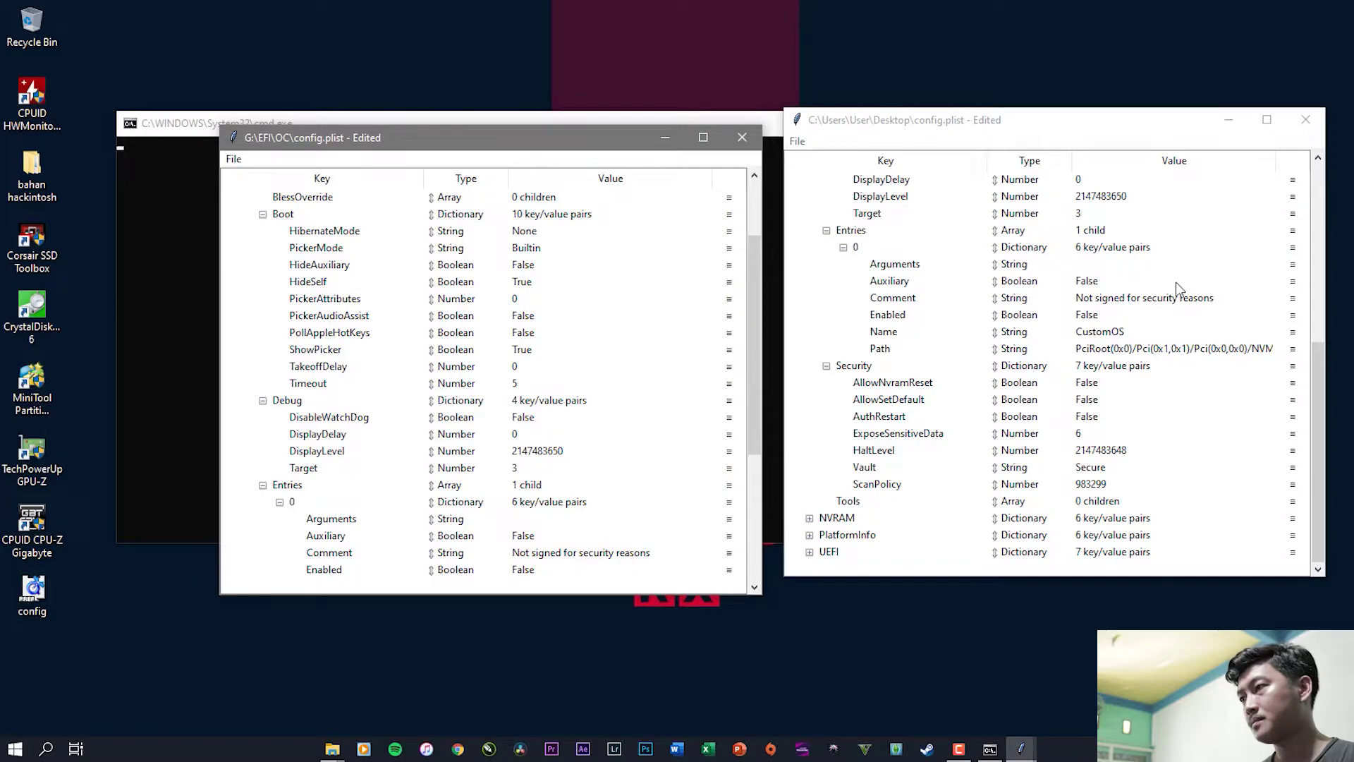
{"action": "scroll", "coordinate": [980, 383], "scroll_direction": "up", "scroll_amount": 3}
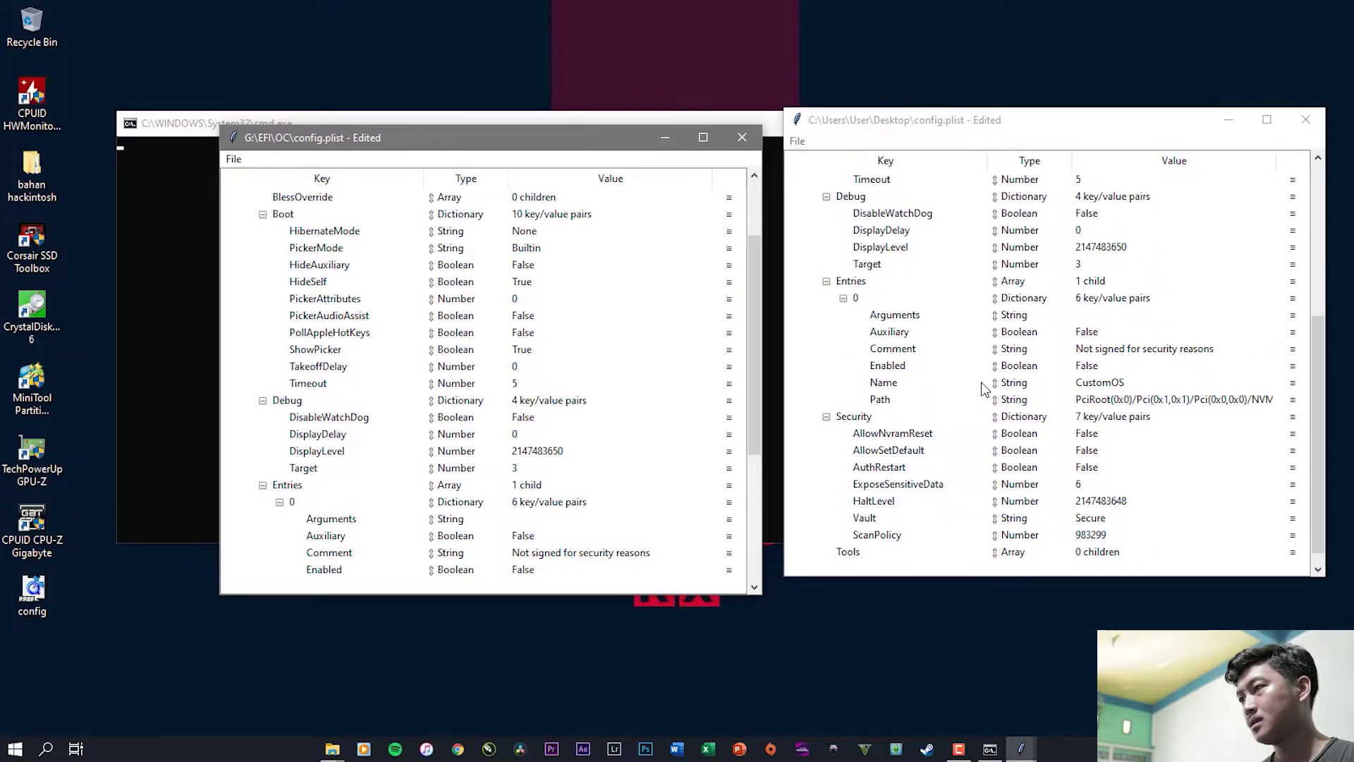
{"action": "scroll", "coordinate": [981, 382], "scroll_direction": "up", "scroll_amount": 4}
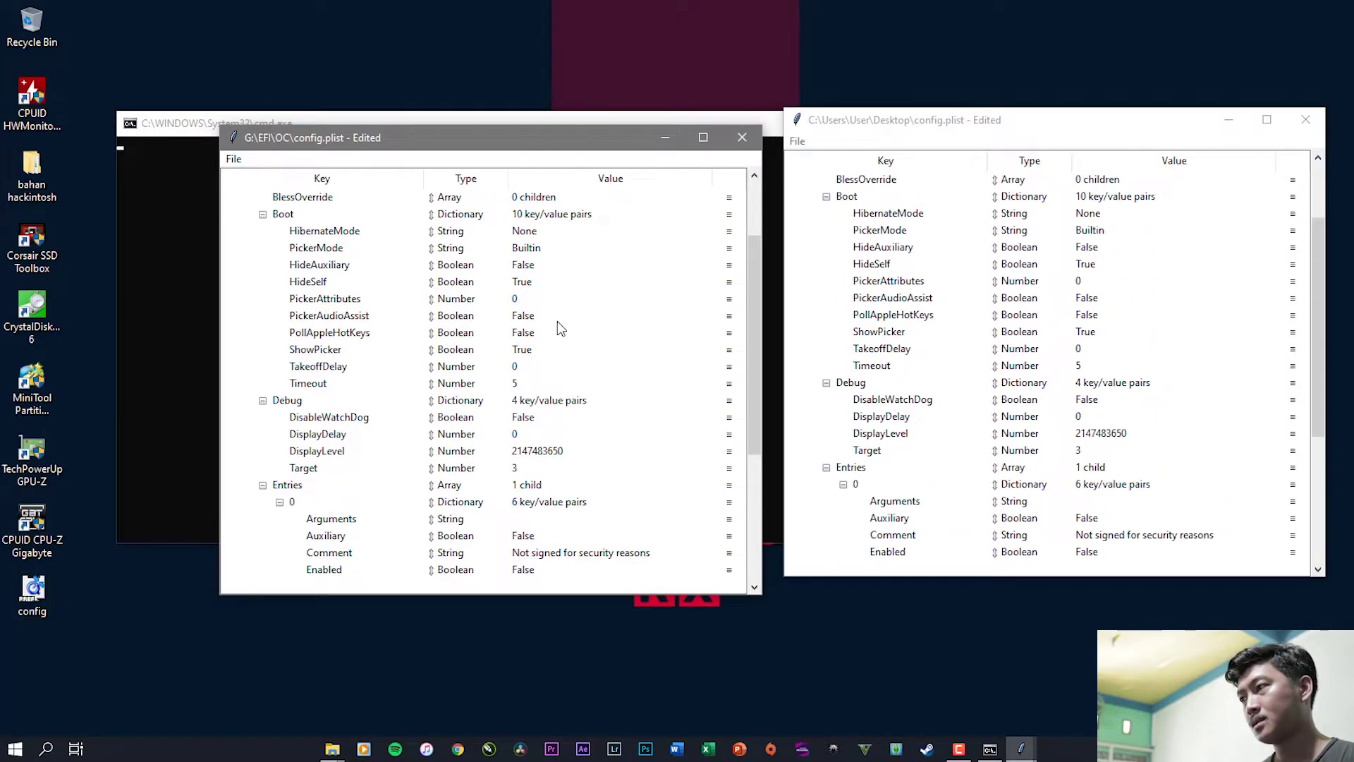
{"action": "scroll", "coordinate": [557, 324], "scroll_direction": "down", "scroll_amount": 5}
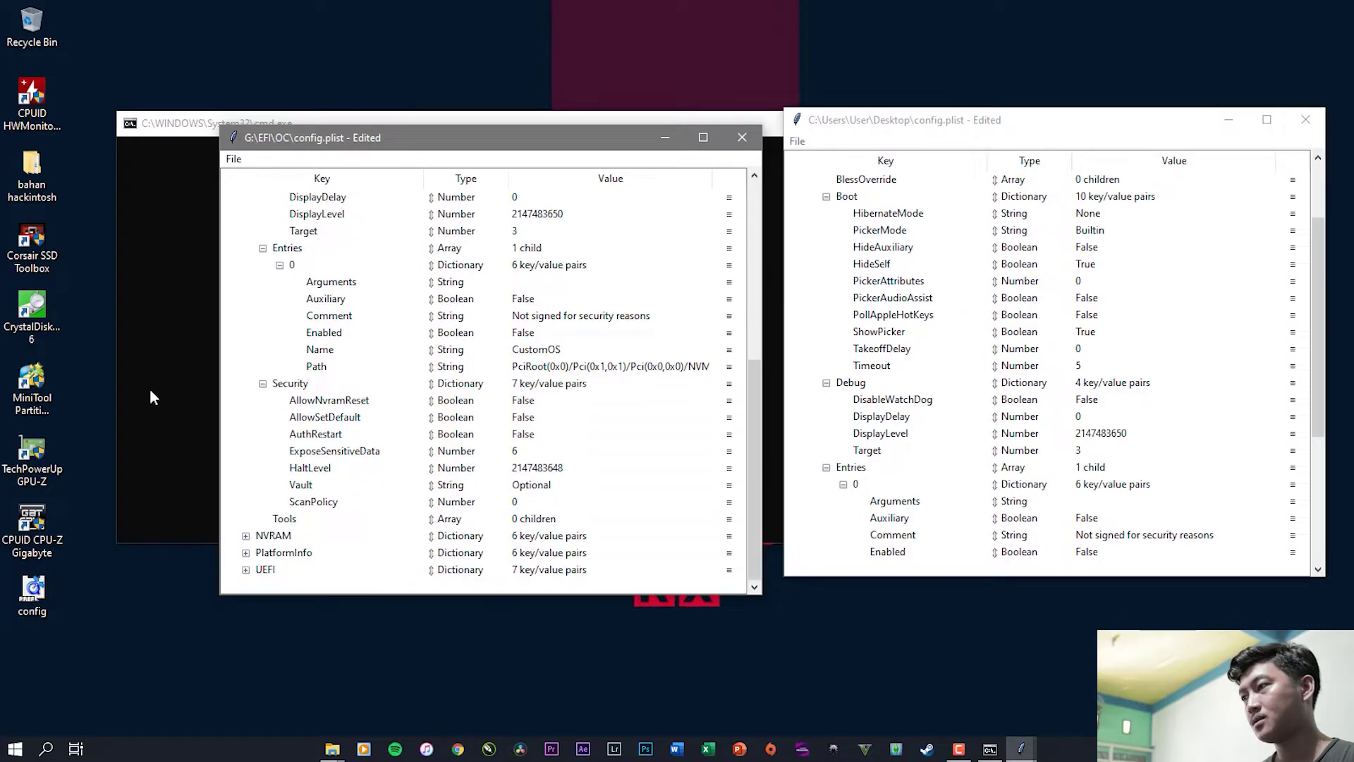
{"action": "scroll", "coordinate": [1039, 379], "scroll_direction": "down", "scroll_amount": 5}
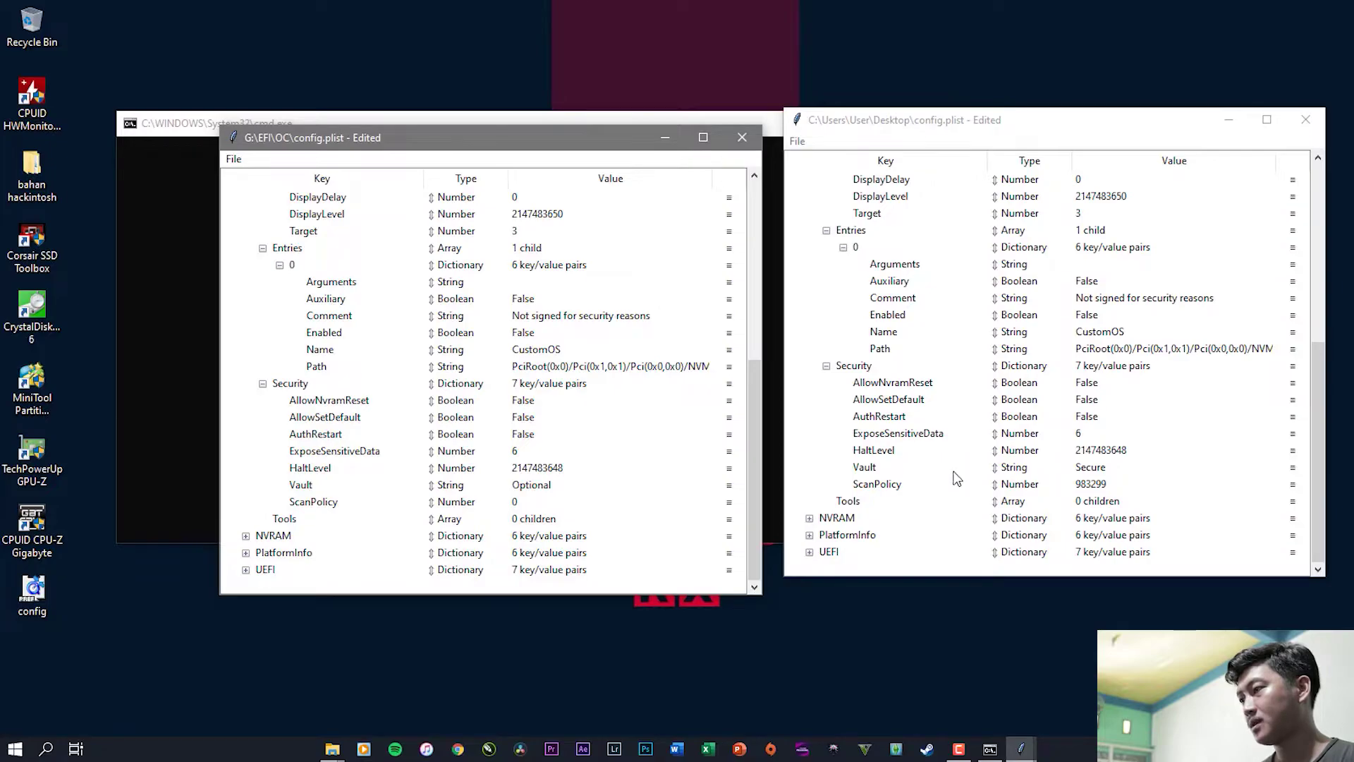
Step: Set Vault under Misc > Security in the desktop config.plist to Optional
{"action": "double_click", "coordinate": [1103, 470]}
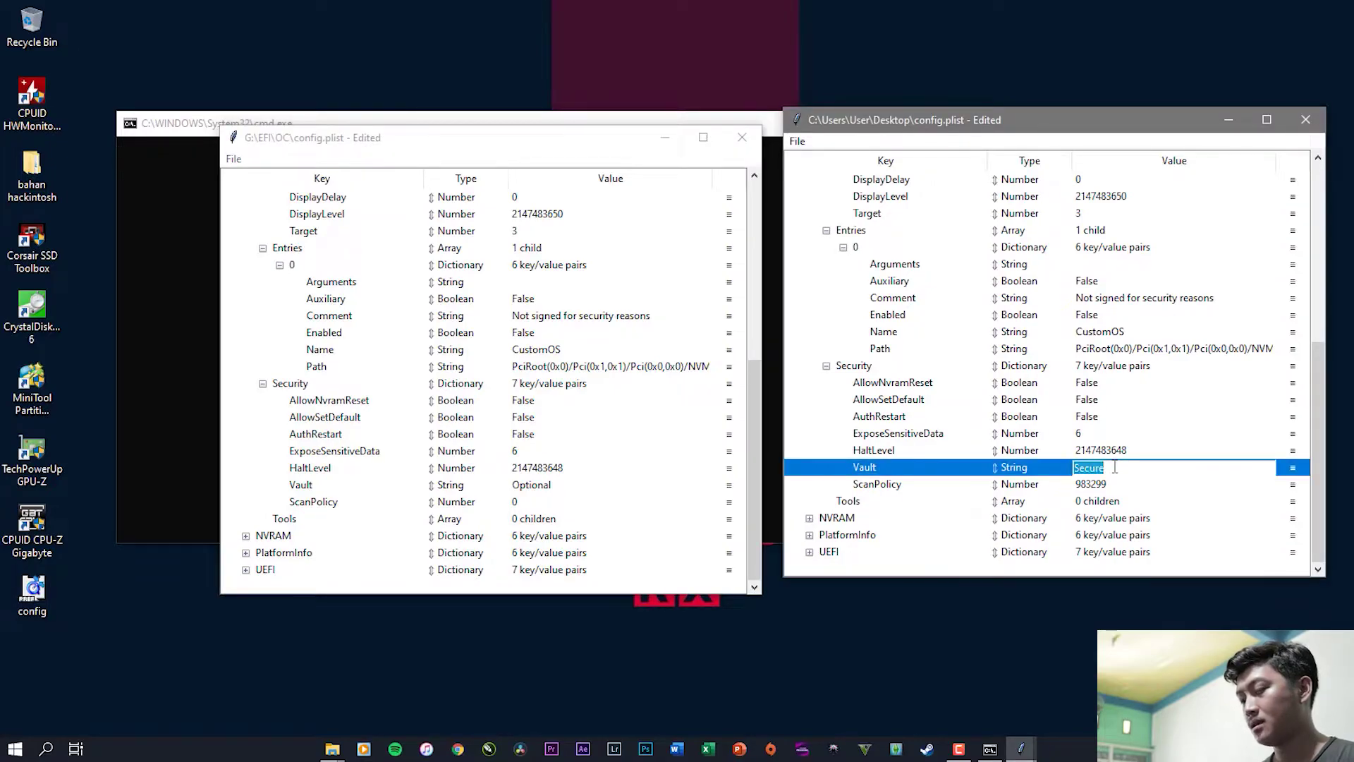
{"action": "type", "text": "Optional"}
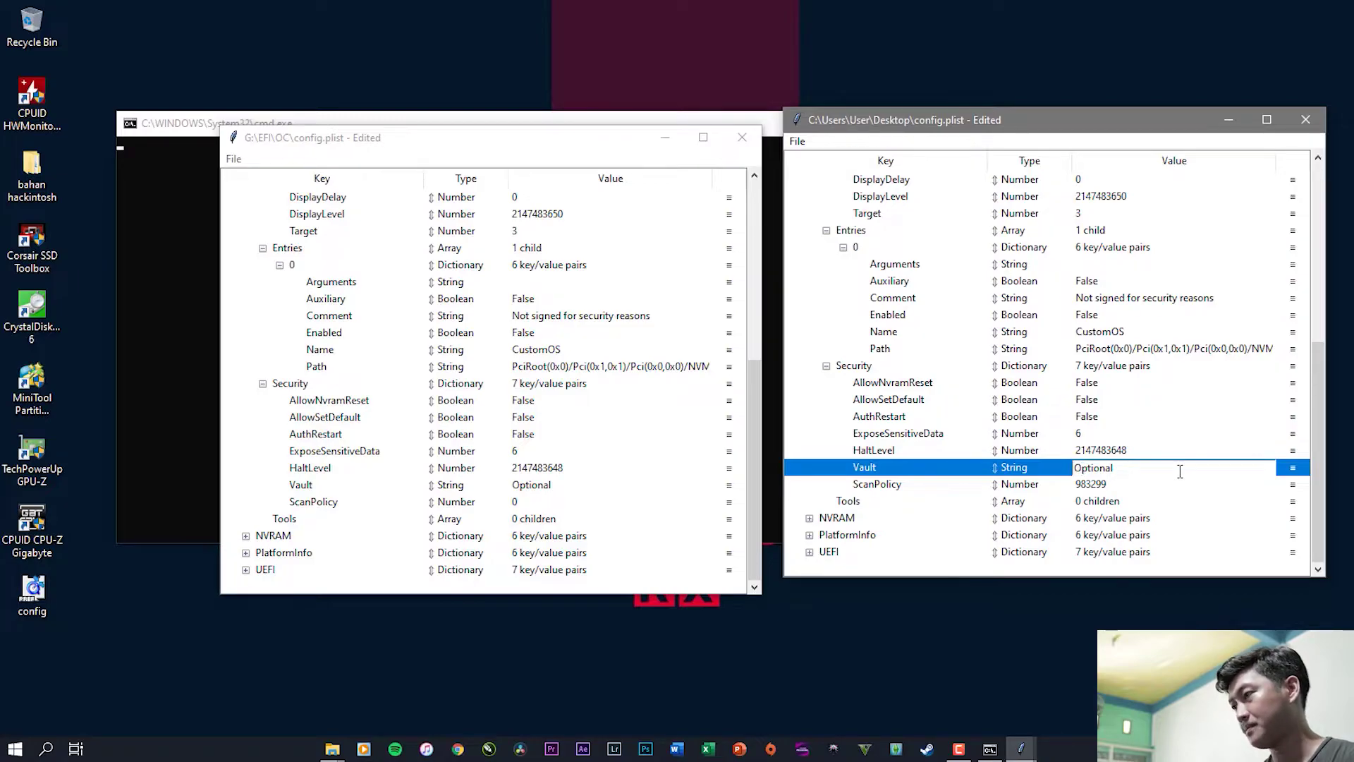
{"action": "key", "text": "Return"}
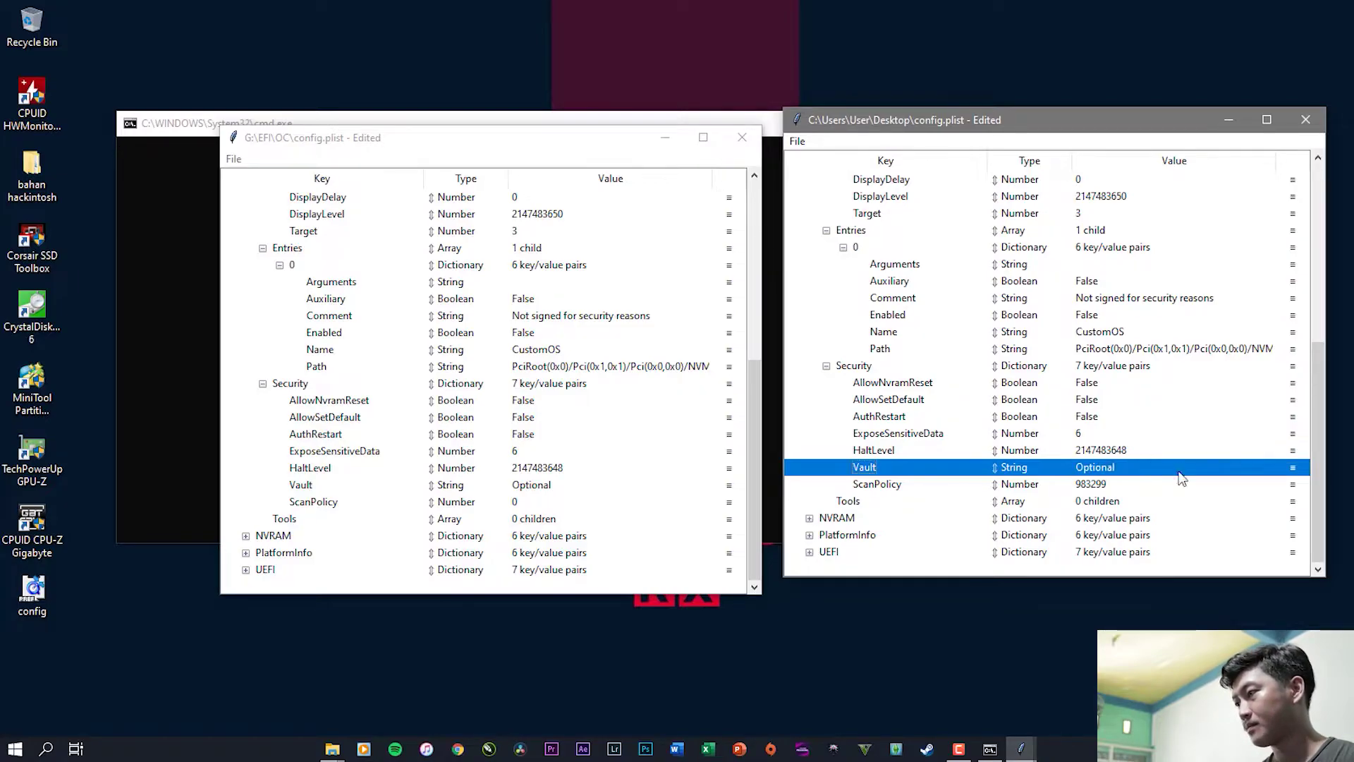
Step: Set ScanPolicy under Misc > Security in the desktop config.plist to 0
{"action": "double_click", "coordinate": [1107, 484]}
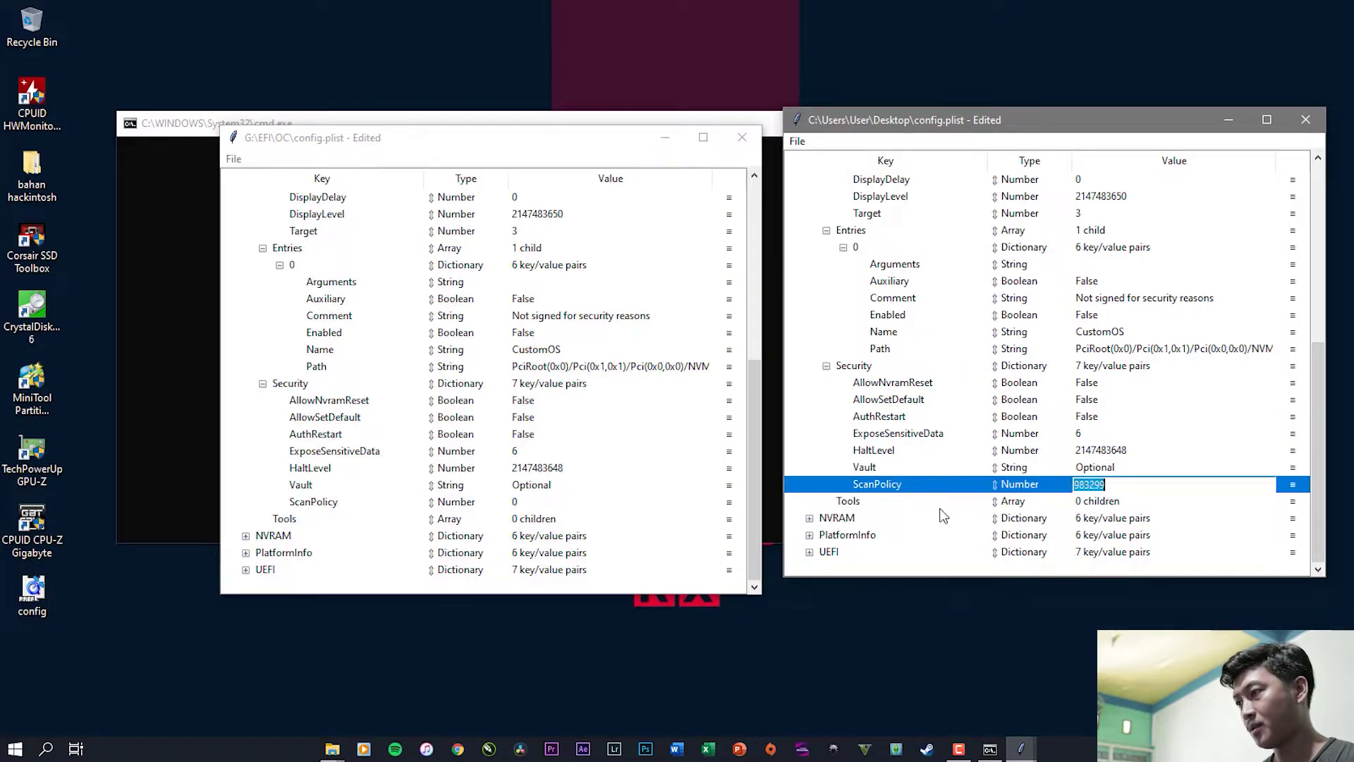
{"action": "type", "text": "0"}
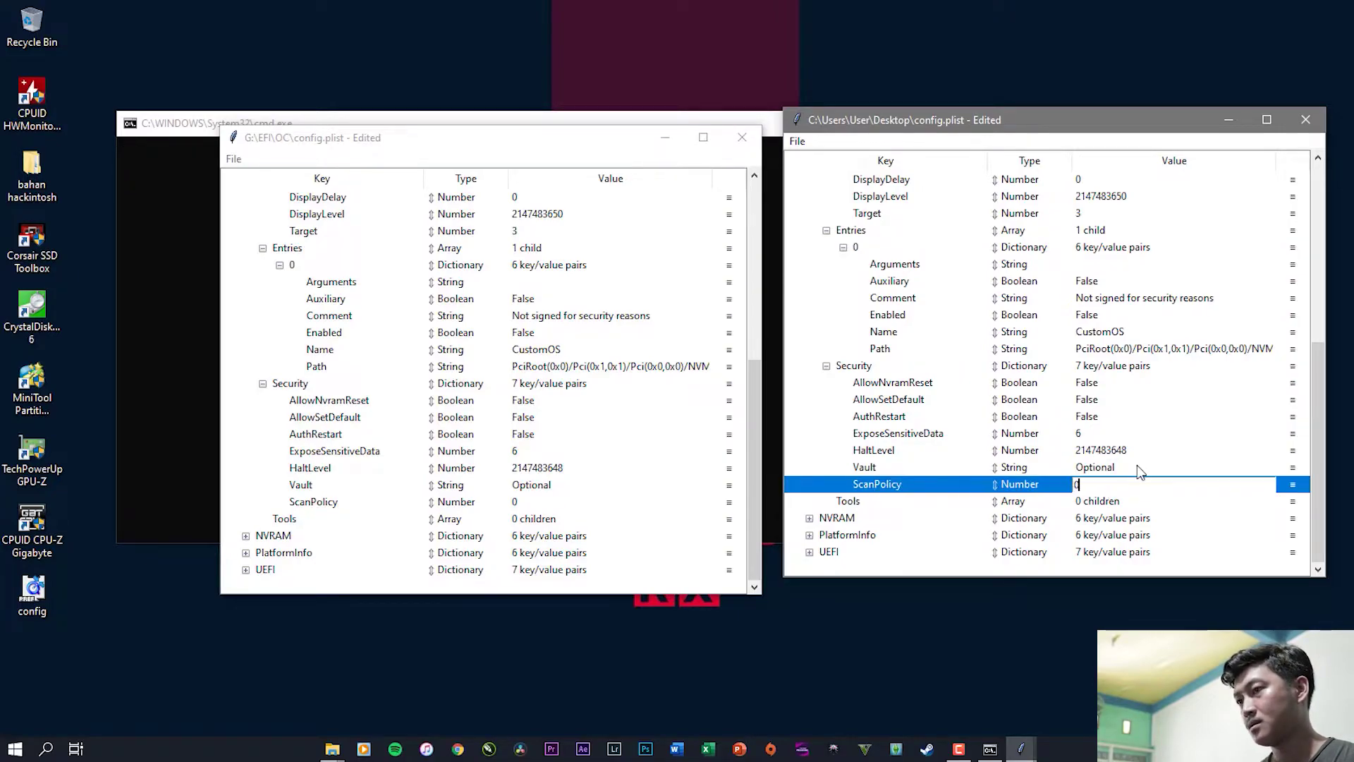
{"action": "key", "text": "Return"}
Step: Collapse the Misc section in both the desktop and the EFI\OC config.plist
{"action": "scroll", "coordinate": [880, 307], "scroll_direction": "up", "scroll_amount": 2}
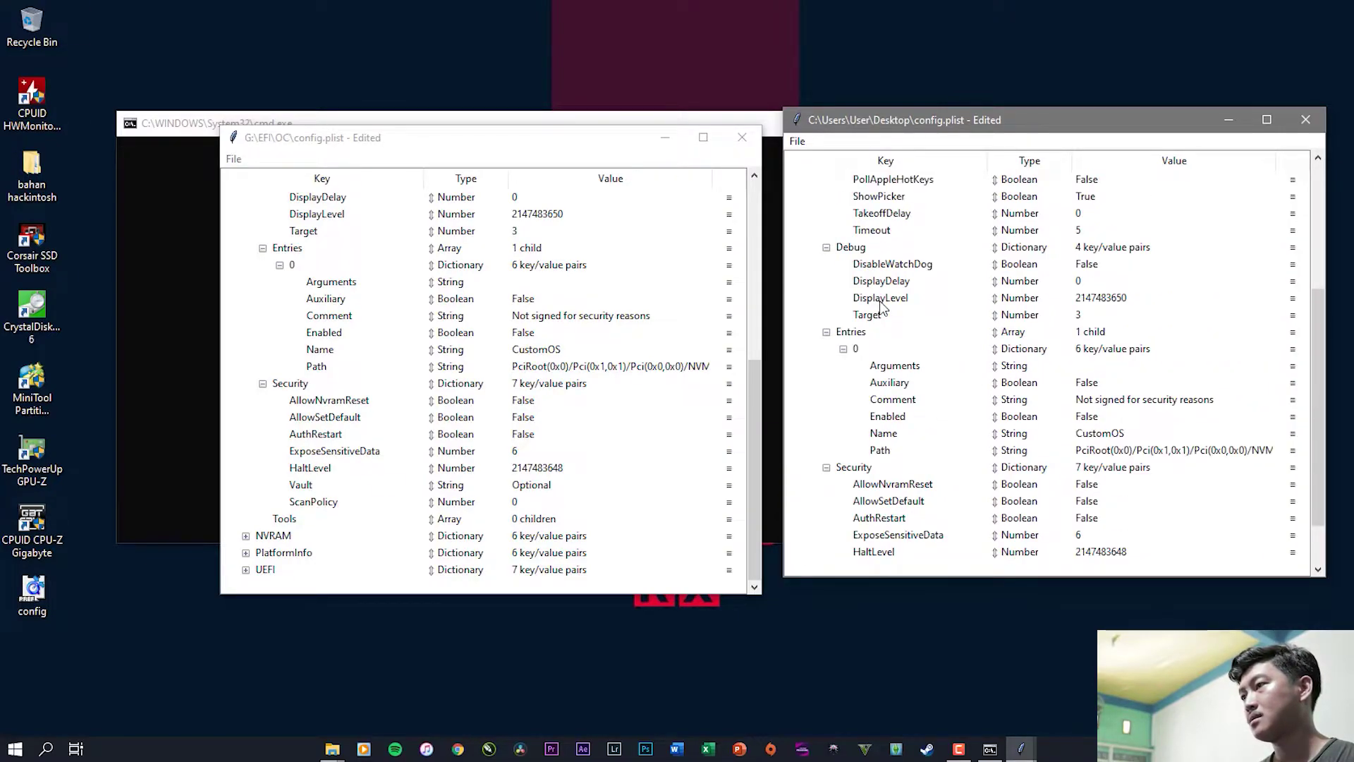
{"action": "scroll", "coordinate": [880, 306], "scroll_direction": "up", "scroll_amount": 5}
{"action": "left_click", "coordinate": [811, 265]}
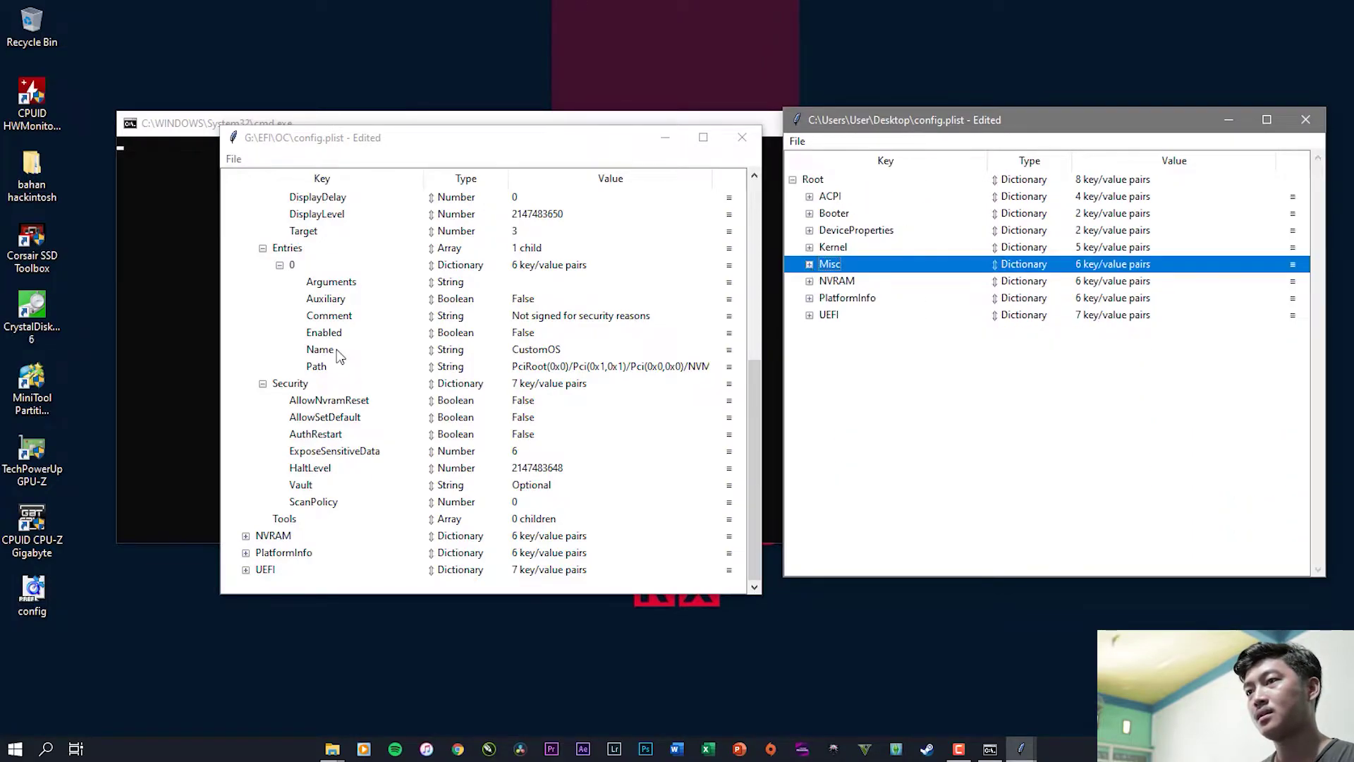
{"action": "scroll", "coordinate": [314, 296], "scroll_direction": "up", "scroll_amount": 6}
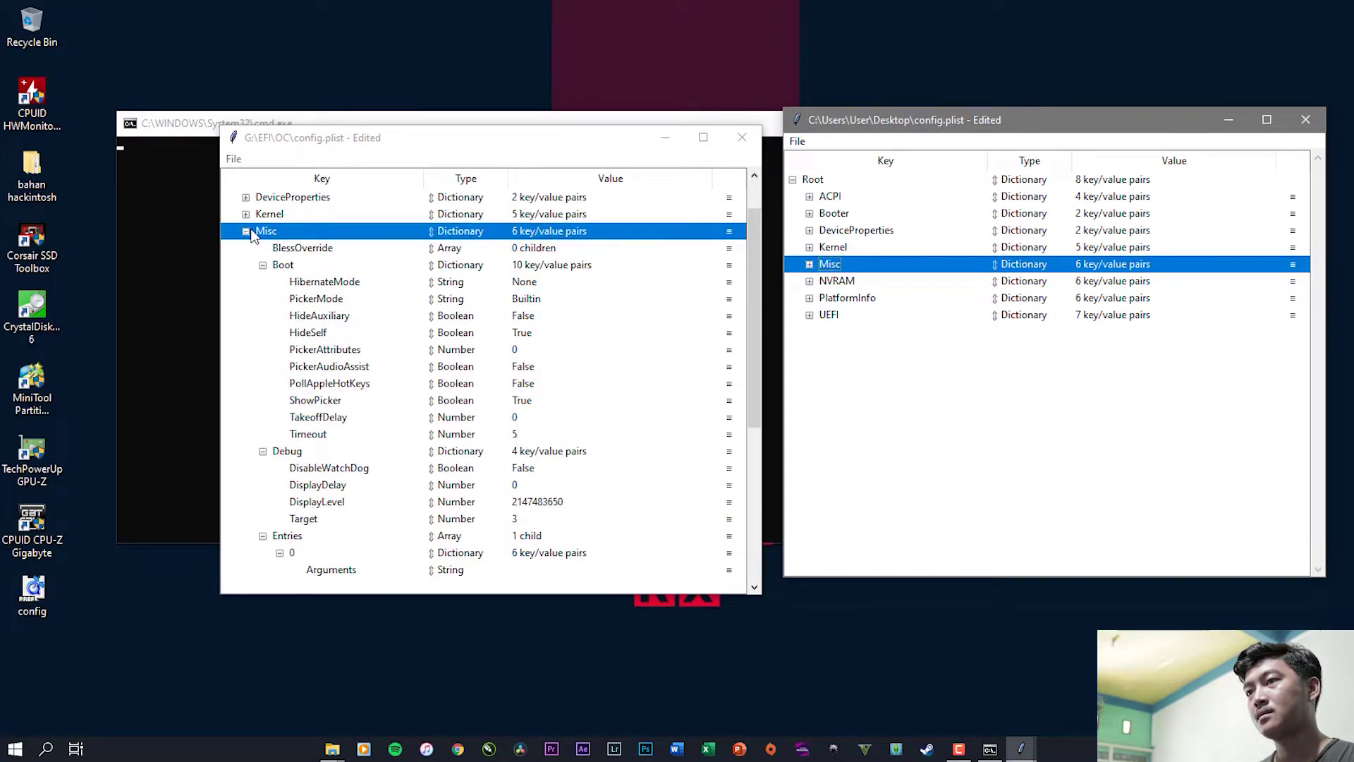
{"action": "left_click", "coordinate": [246, 232]}
Step: Expand Kernel in both config.plist files and collapse its Add, Block, Emulate, Patch and Quirks entries in the desktop one
{"action": "left_click", "coordinate": [245, 264]}
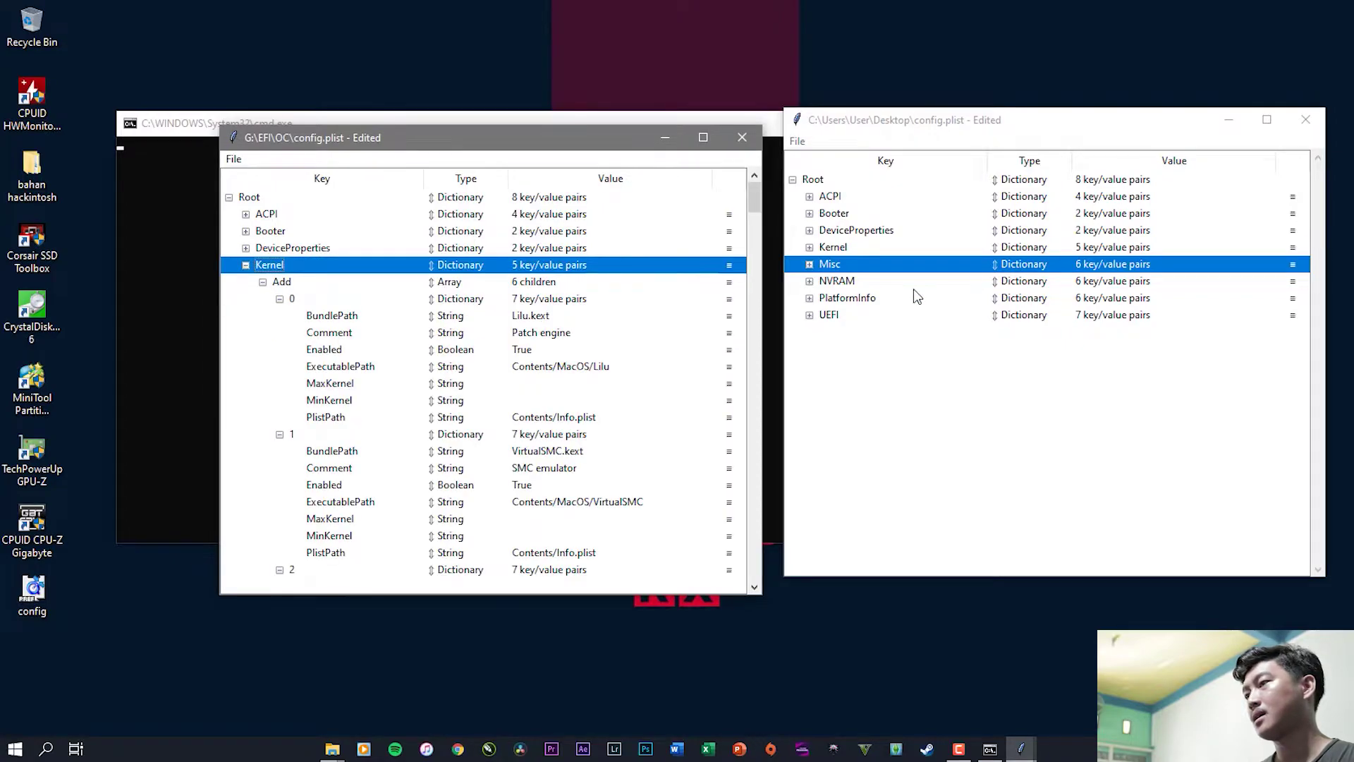
{"action": "left_click", "coordinate": [819, 248]}
{"action": "scroll", "coordinate": [882, 296], "scroll_direction": "down", "scroll_amount": 1}
{"action": "scroll", "coordinate": [883, 300], "scroll_direction": "up", "scroll_amount": 1}
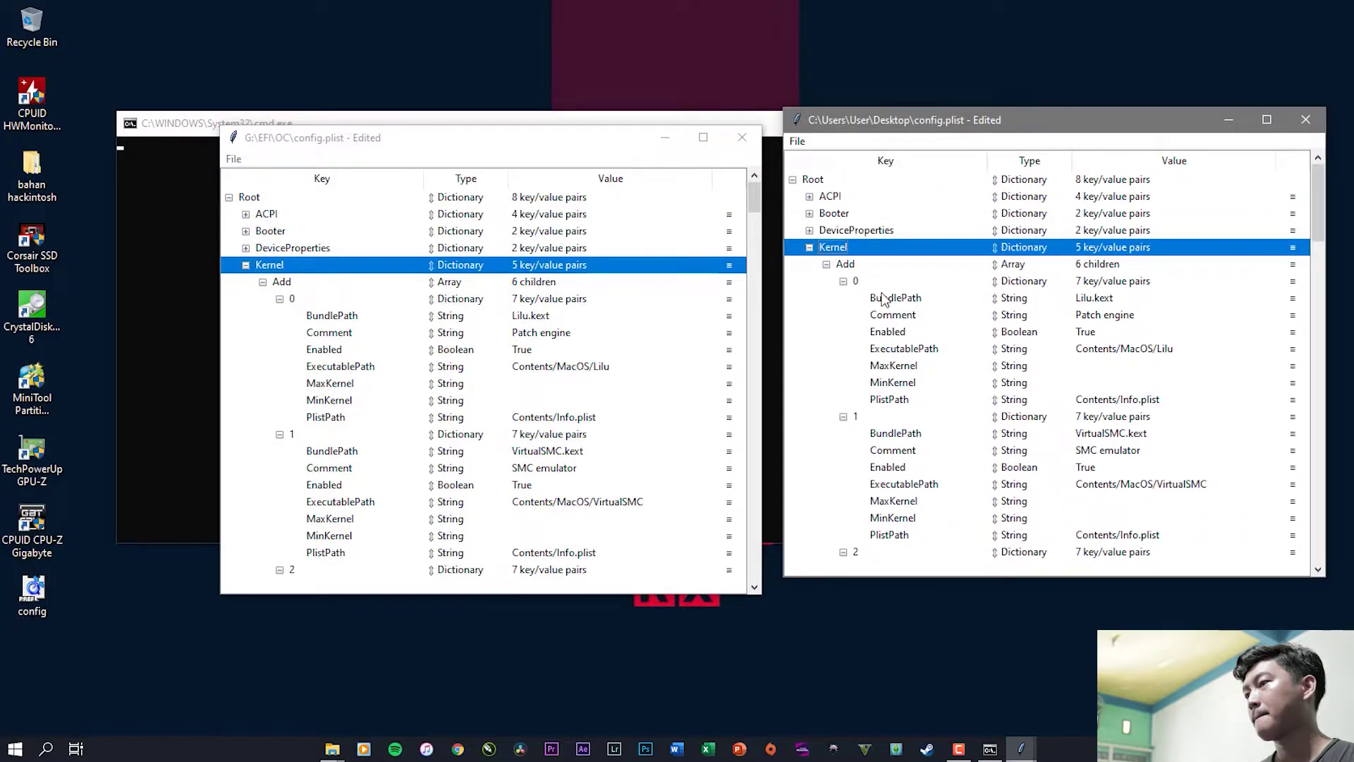
{"action": "left_click", "coordinate": [827, 264]}
{"action": "left_click", "coordinate": [827, 281]}
{"action": "left_click", "coordinate": [826, 298]}
{"action": "left_click", "coordinate": [827, 315]}
{"action": "left_click", "coordinate": [826, 332]}
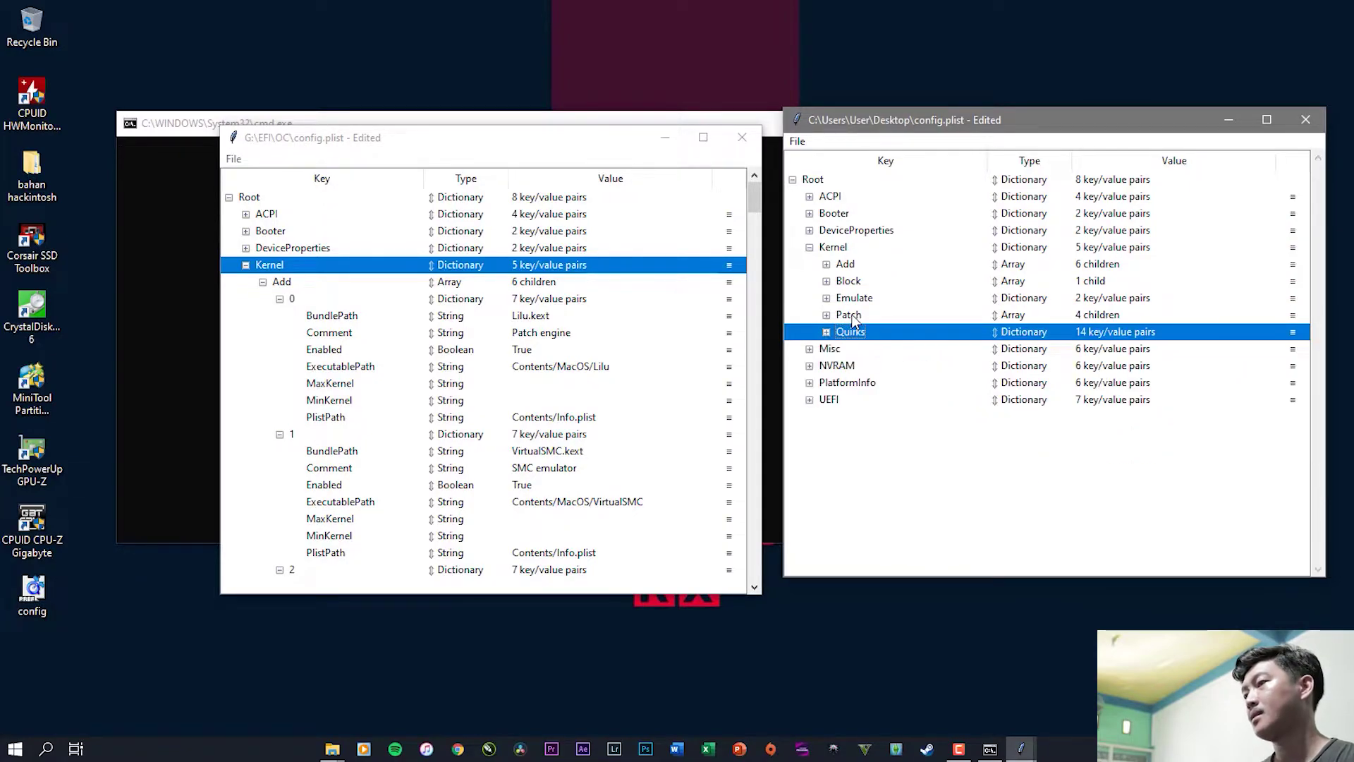
Step: Remove the Patch array from the Kernel section of the desktop config.plist
{"action": "left_click", "coordinate": [852, 317]}
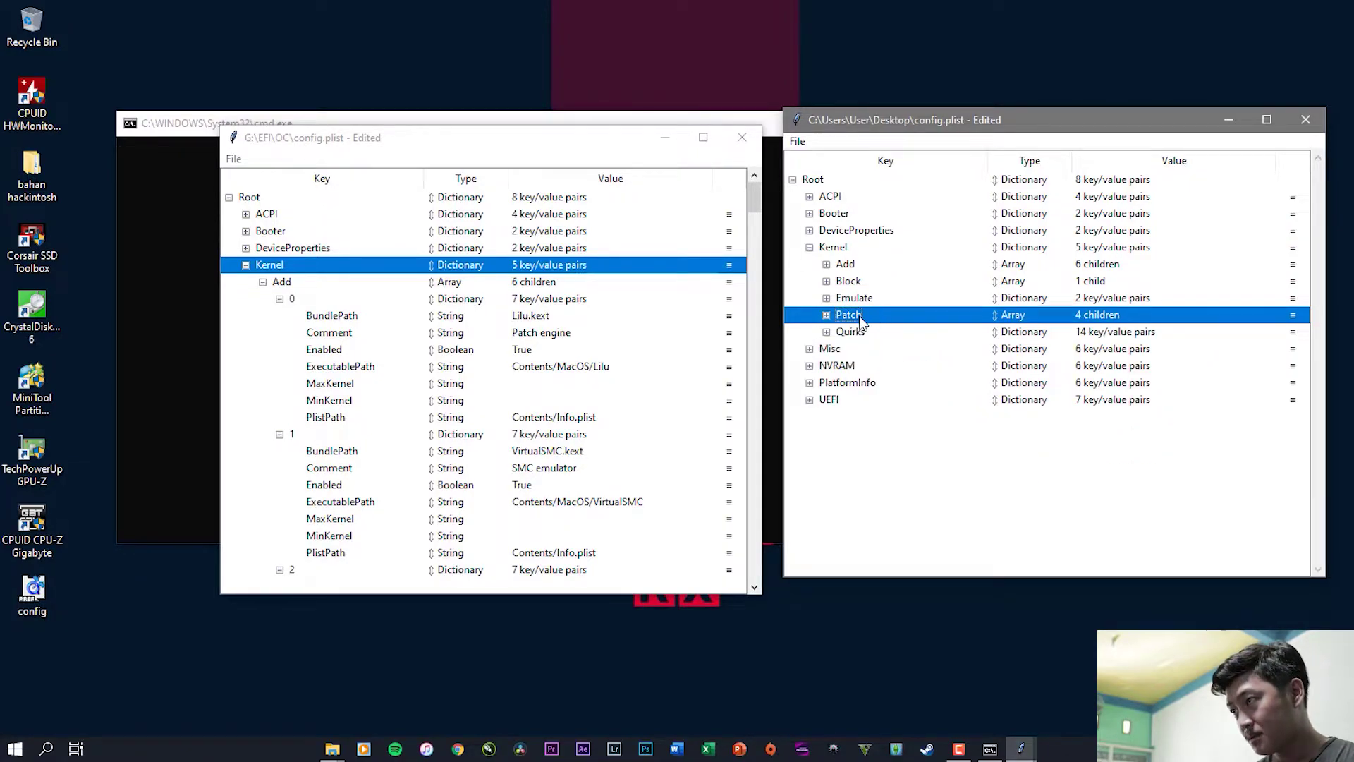
{"action": "right_click", "coordinate": [862, 322]}
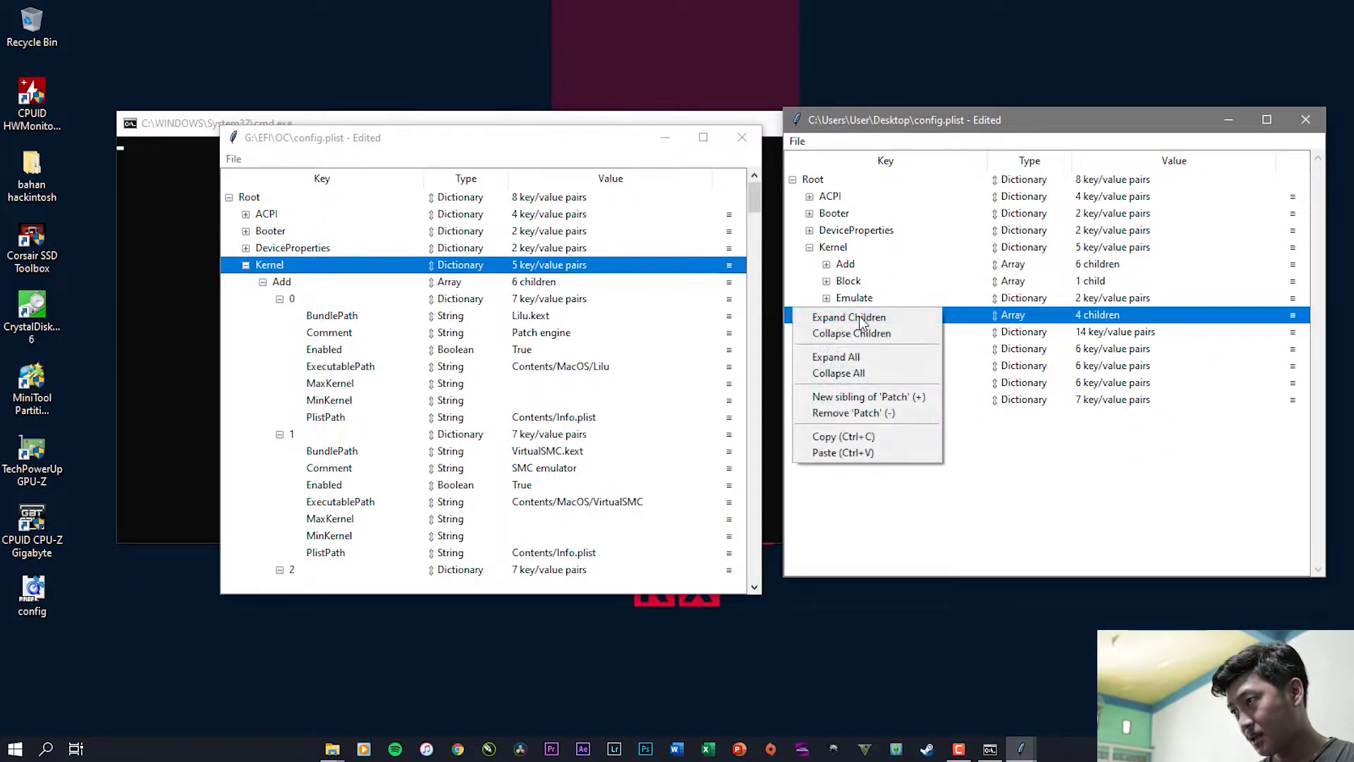
{"action": "left_click", "coordinate": [848, 413]}
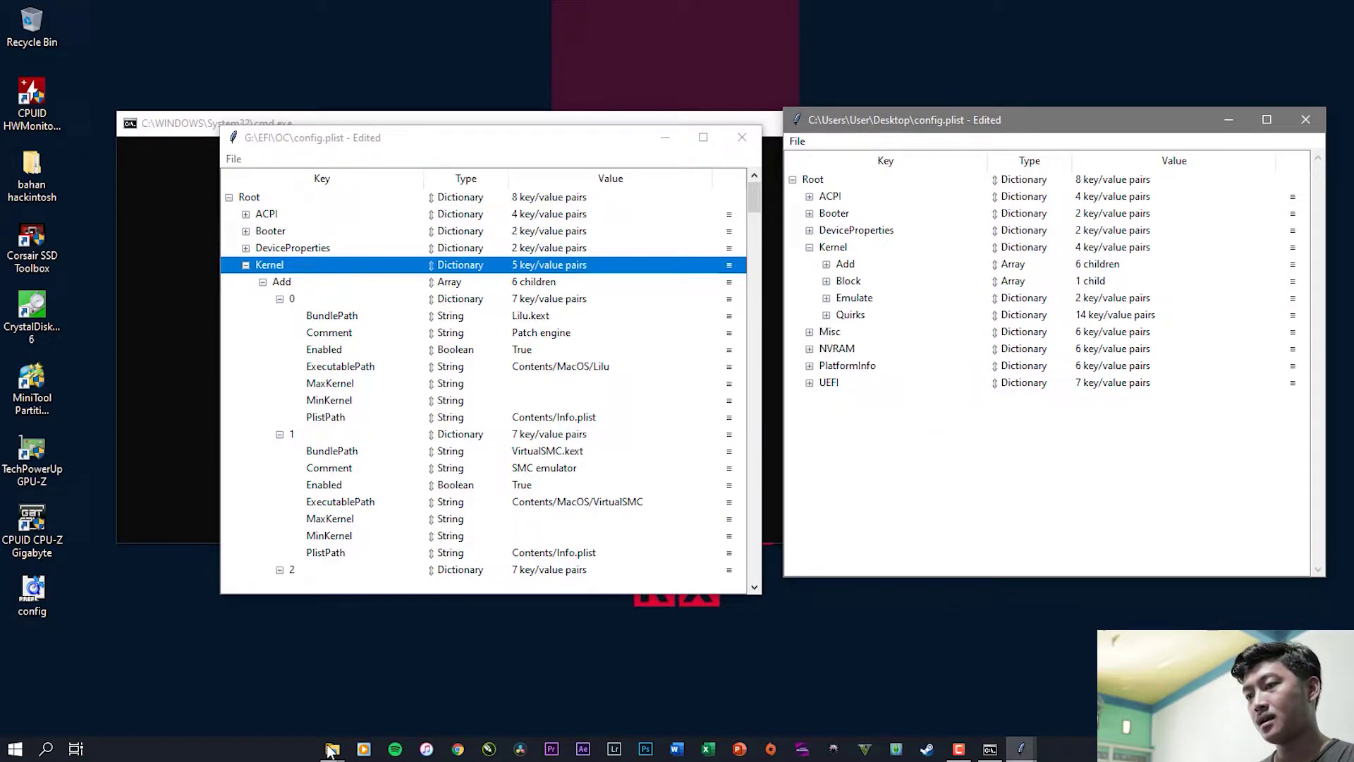
Step: In File Explorer, copy the AMD_Vanilla-opencore folder out of its ZIP archive into the bahan hackintosh folder
{"action": "mouse_move", "coordinate": [330, 749]}
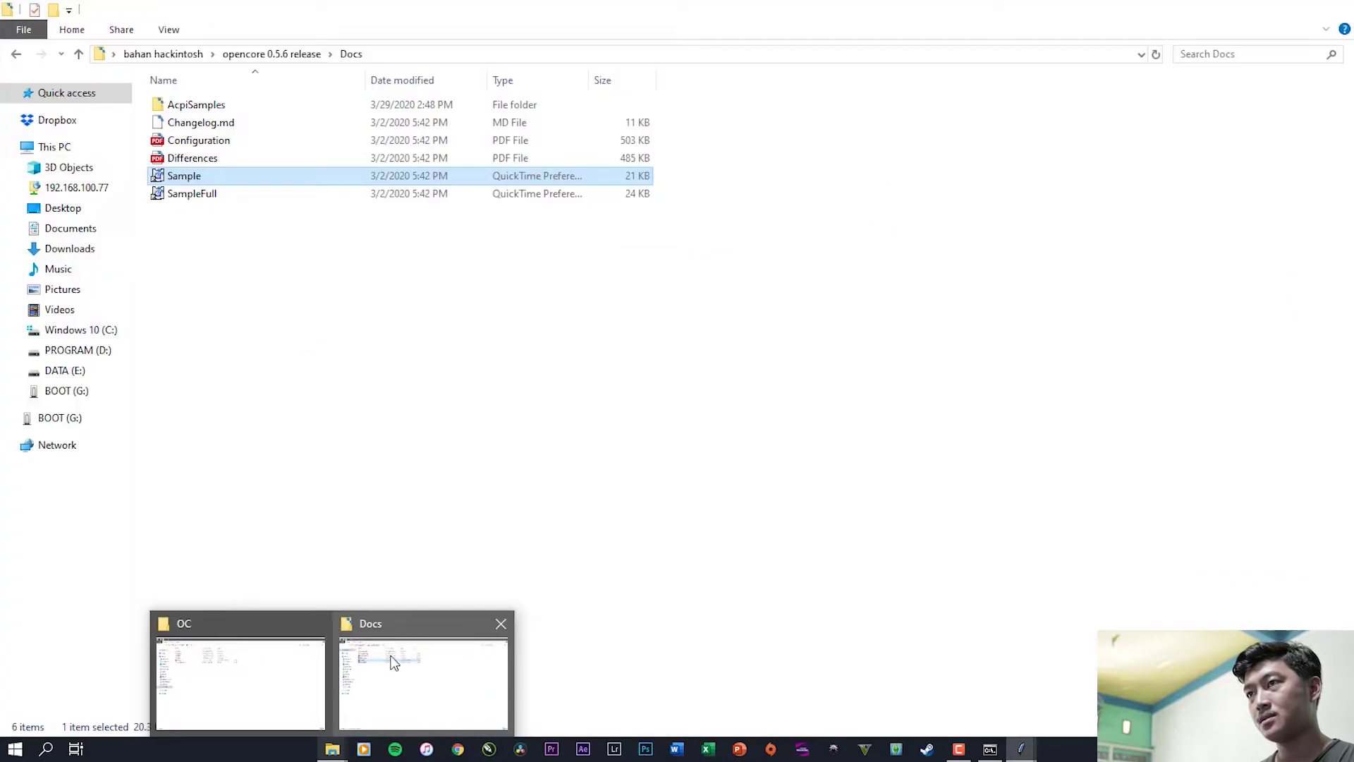
{"action": "left_click", "coordinate": [394, 663]}
{"action": "left_click", "coordinate": [193, 56]}
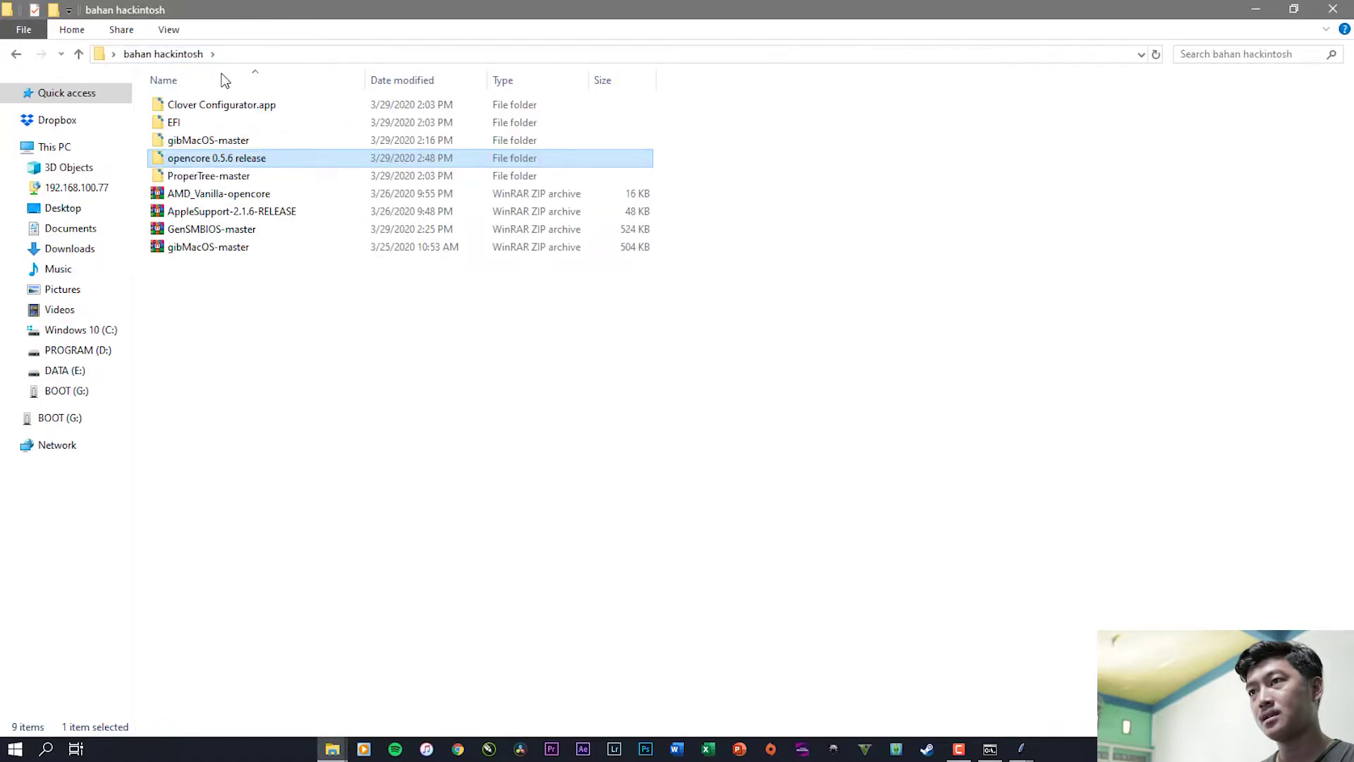
{"action": "double_click", "coordinate": [236, 196]}
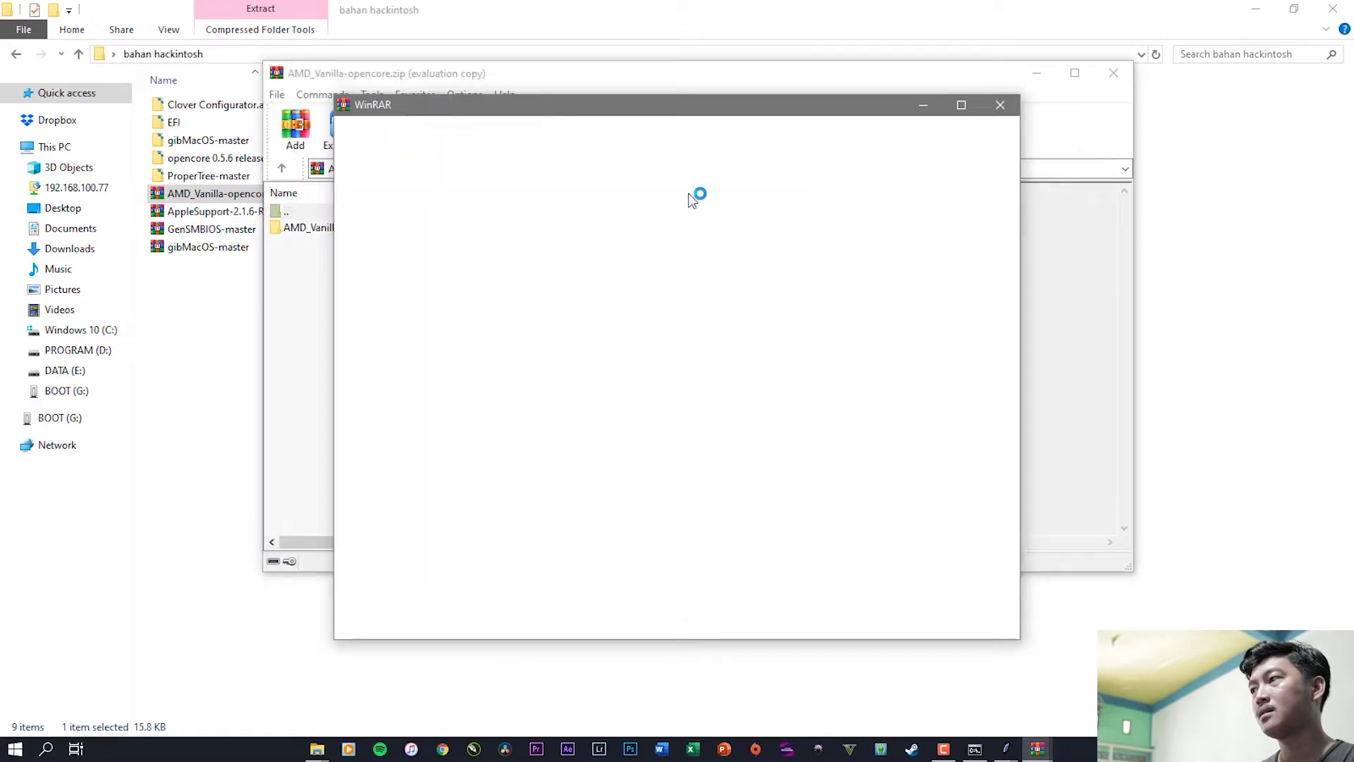
{"action": "left_click", "coordinate": [987, 107]}
{"action": "double_click", "coordinate": [303, 232]}
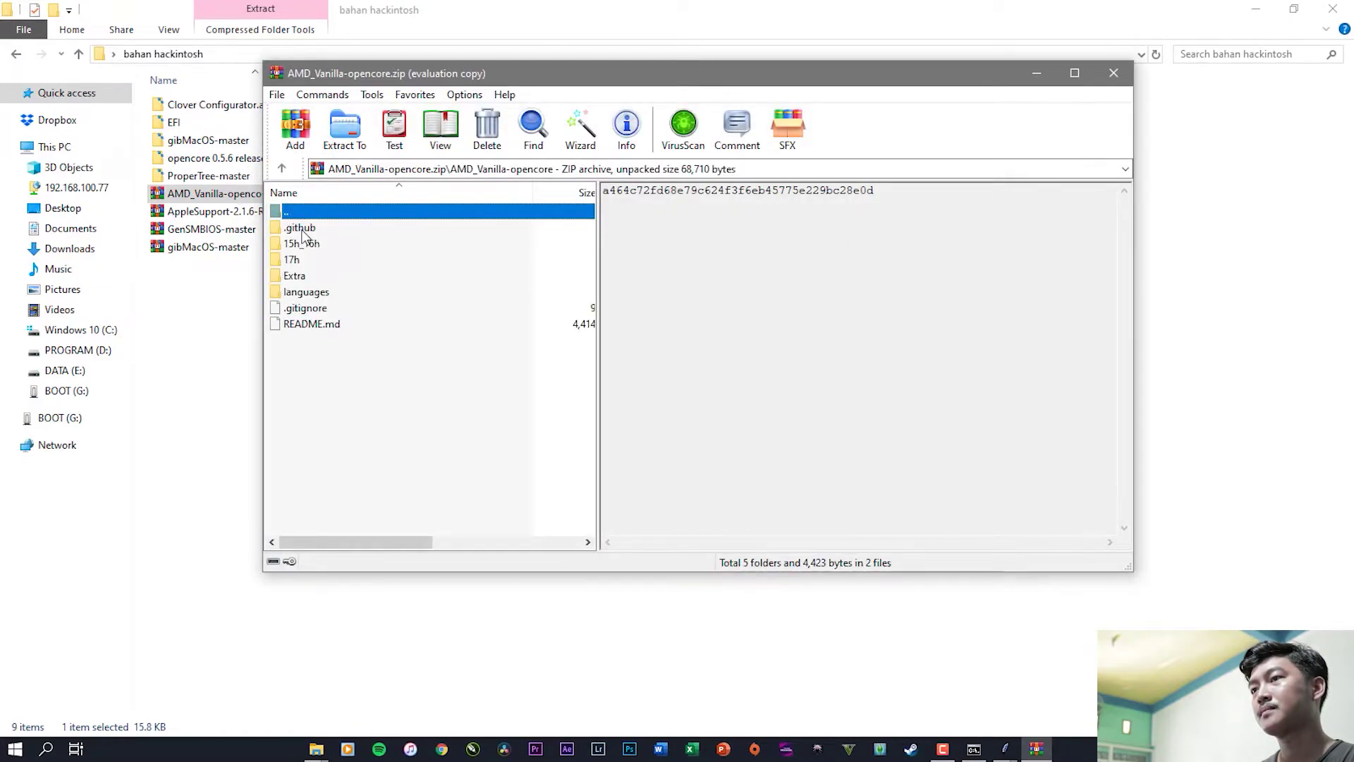
{"action": "double_click", "coordinate": [319, 212]}
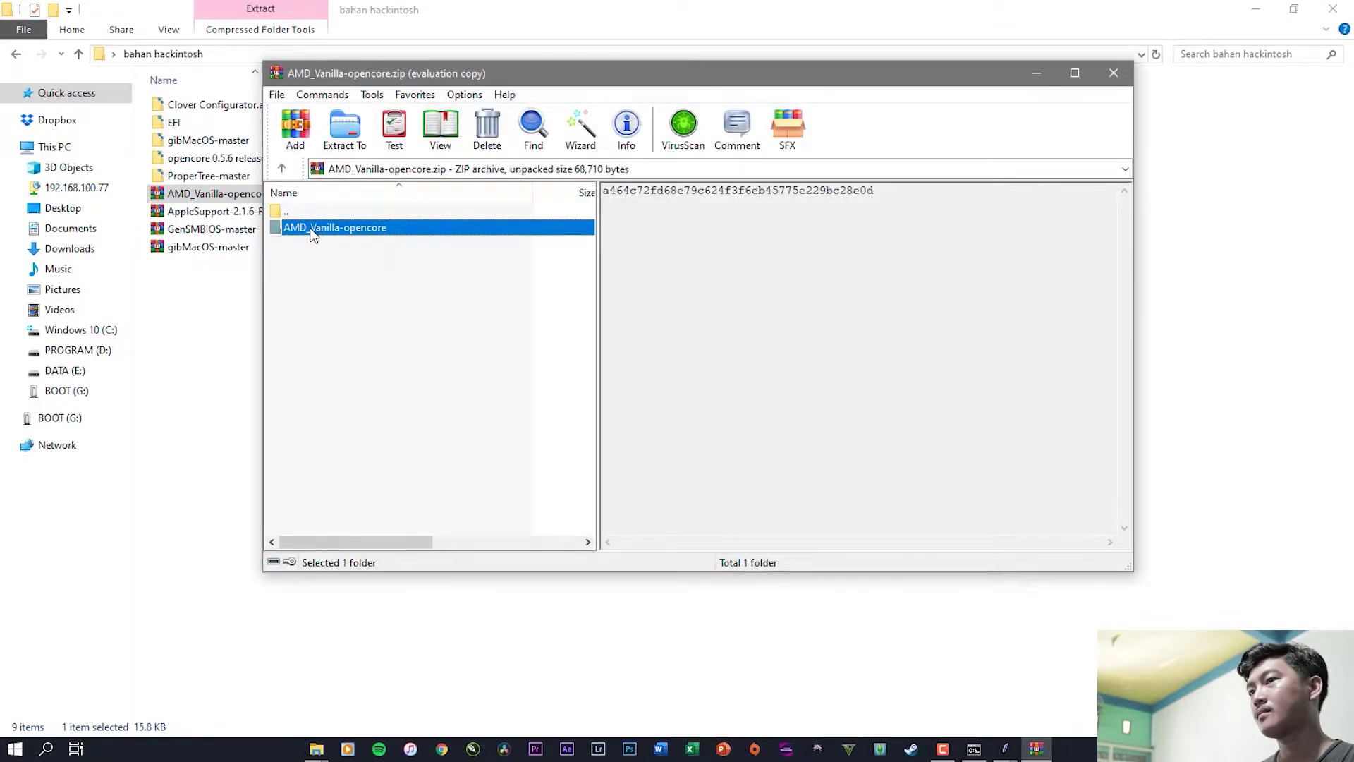
{"action": "key", "text": "Escape"}
{"action": "key", "text": "ctrl+v"}
{"action": "left_click", "coordinate": [265, 366]}
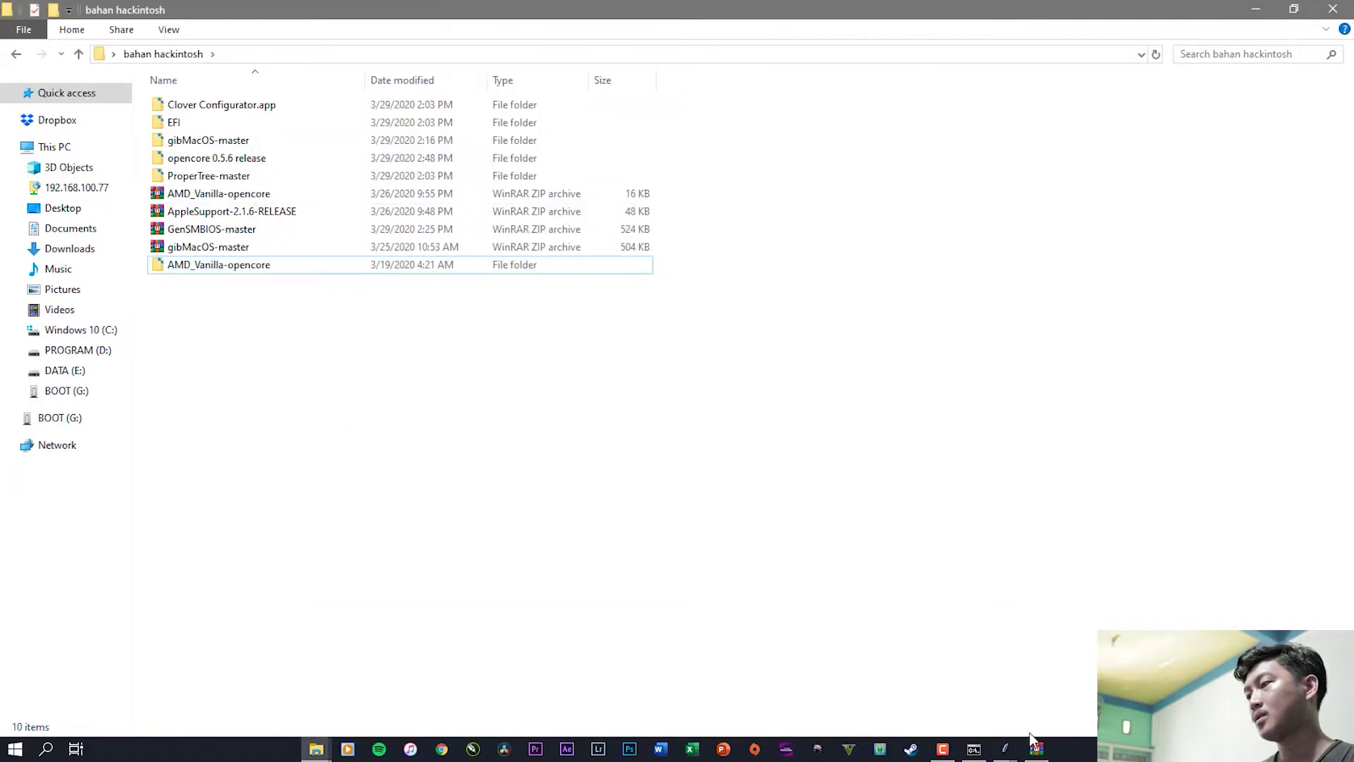
Step: Switch back to ProperTree and bring the EFI\OC and desktop config.plist windows to the front
{"action": "left_click", "coordinate": [1005, 749]}
{"action": "left_click", "coordinate": [1058, 677]}
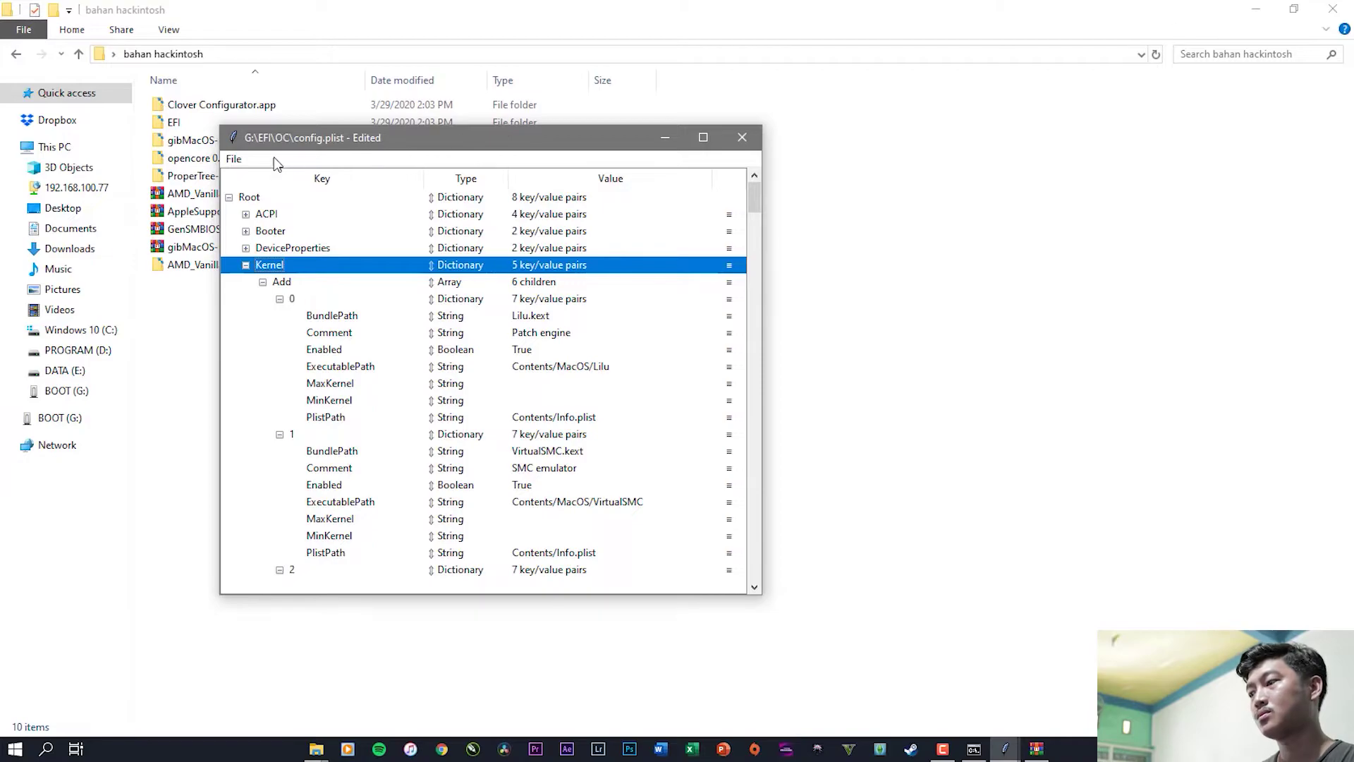
{"action": "left_click", "coordinate": [1005, 748]}
{"action": "left_click", "coordinate": [916, 668]}
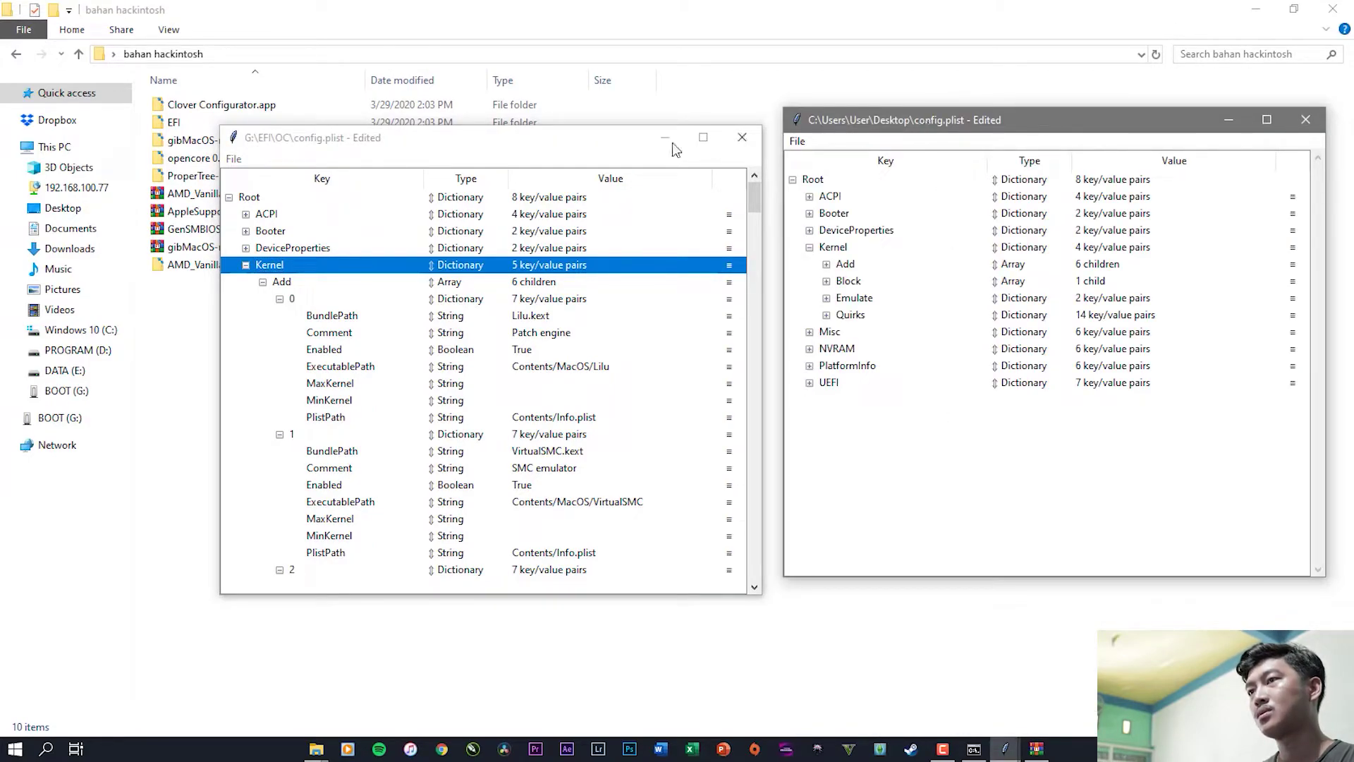
{"action": "left_click", "coordinate": [595, 143]}
{"action": "left_click", "coordinate": [892, 127]}
Step: Open patches.plist from the 17h subfolder of AMD_Vanilla-opencore in the desktop's bahan hackintosh folder
{"action": "left_click", "coordinate": [798, 141]}
{"action": "left_click", "coordinate": [819, 173]}
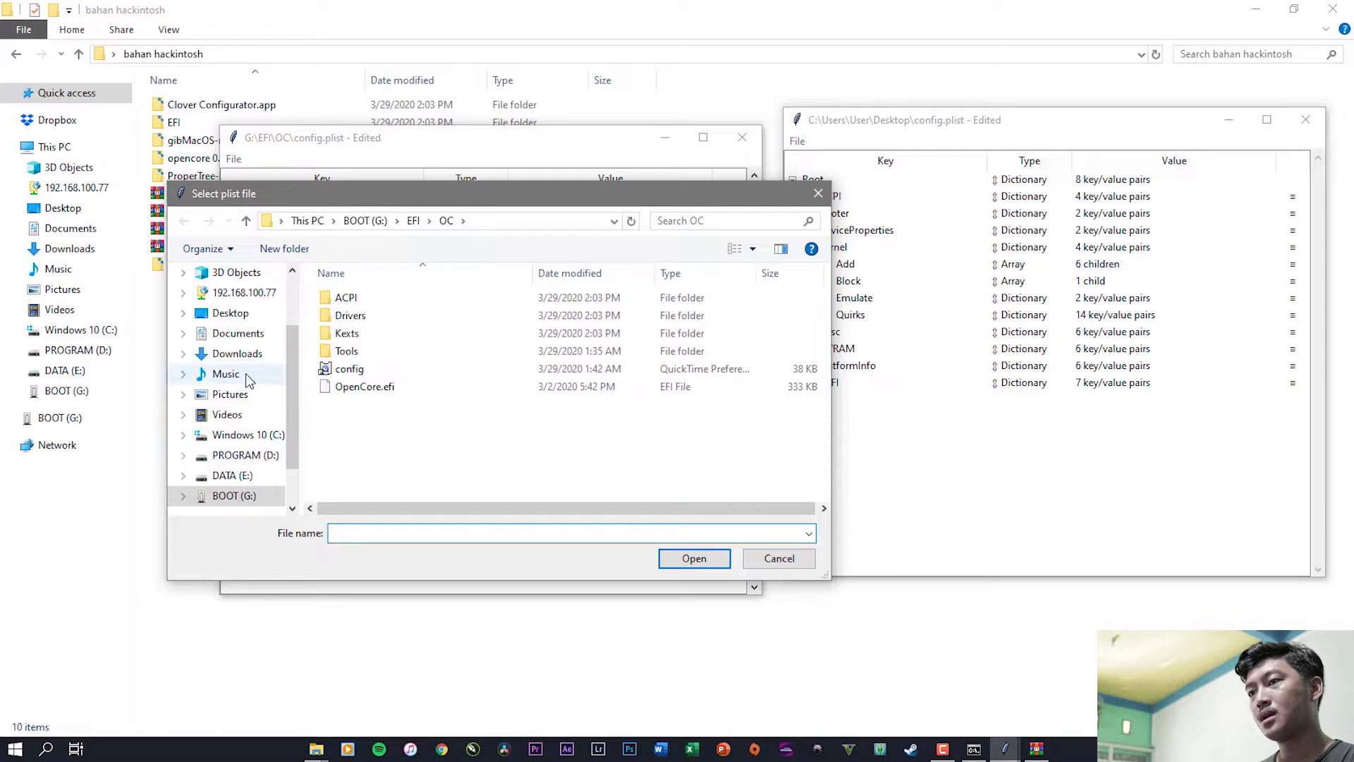
{"action": "left_click", "coordinate": [250, 334]}
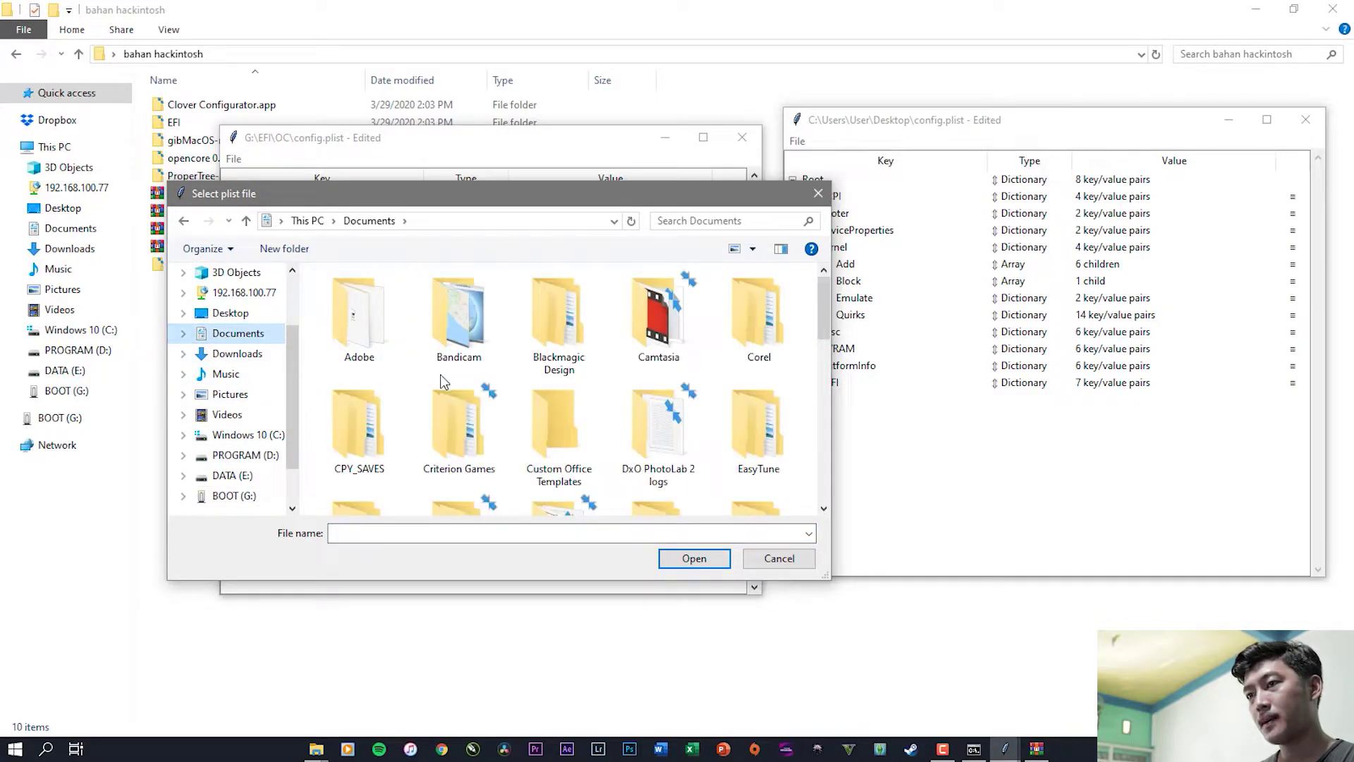
{"action": "left_click", "coordinate": [260, 313]}
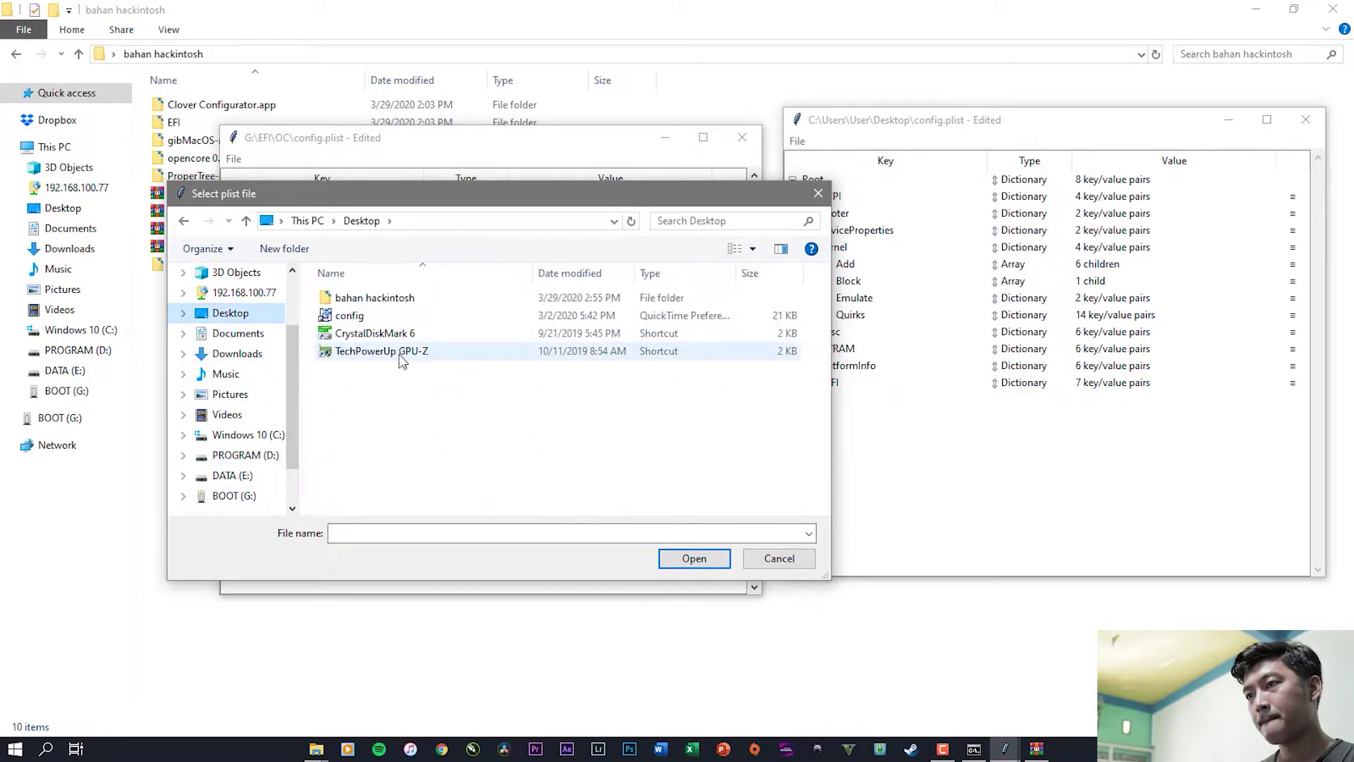
{"action": "double_click", "coordinate": [374, 297]}
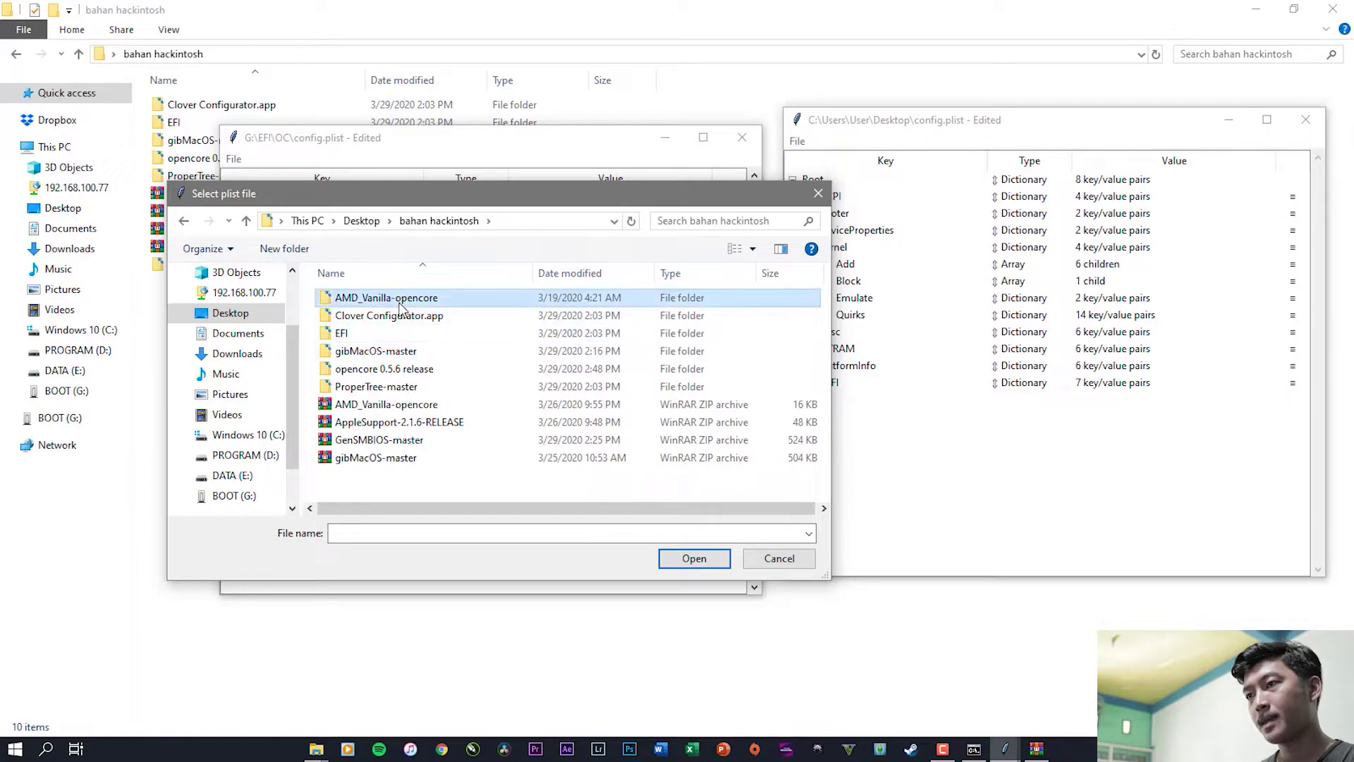
{"action": "double_click", "coordinate": [374, 297]}
{"action": "double_click", "coordinate": [364, 334]}
{"action": "left_click", "coordinate": [363, 299]}
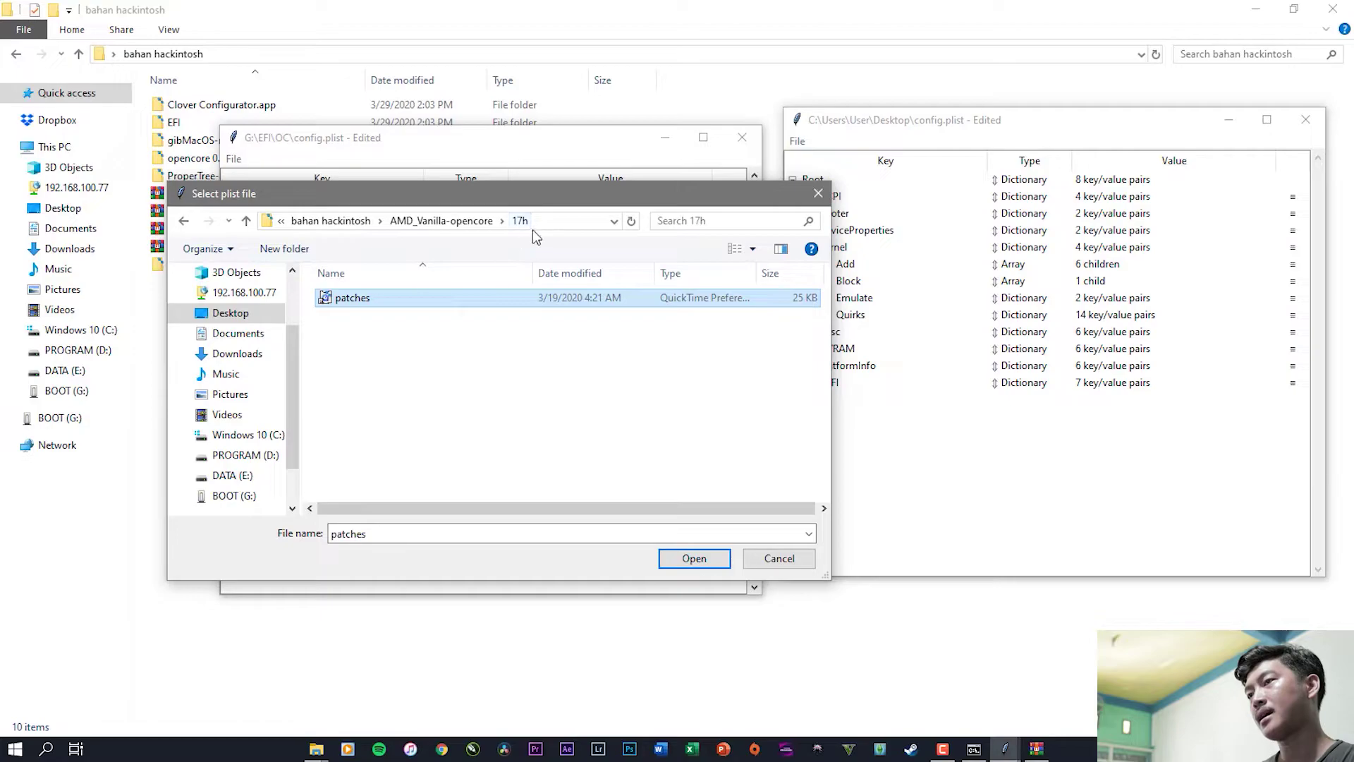
{"action": "left_click", "coordinate": [696, 563]}
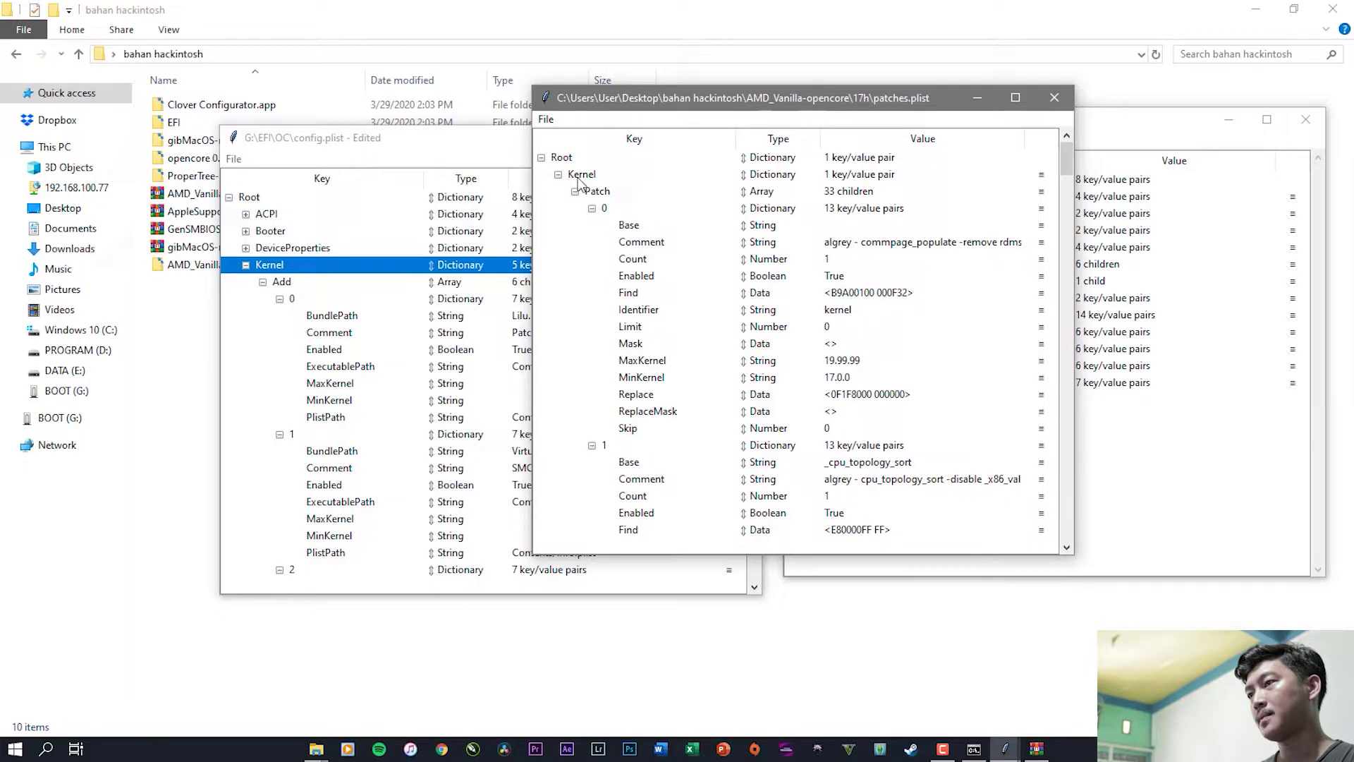
{"action": "left_click", "coordinate": [601, 207]}
{"action": "right_click", "coordinate": [583, 206]}
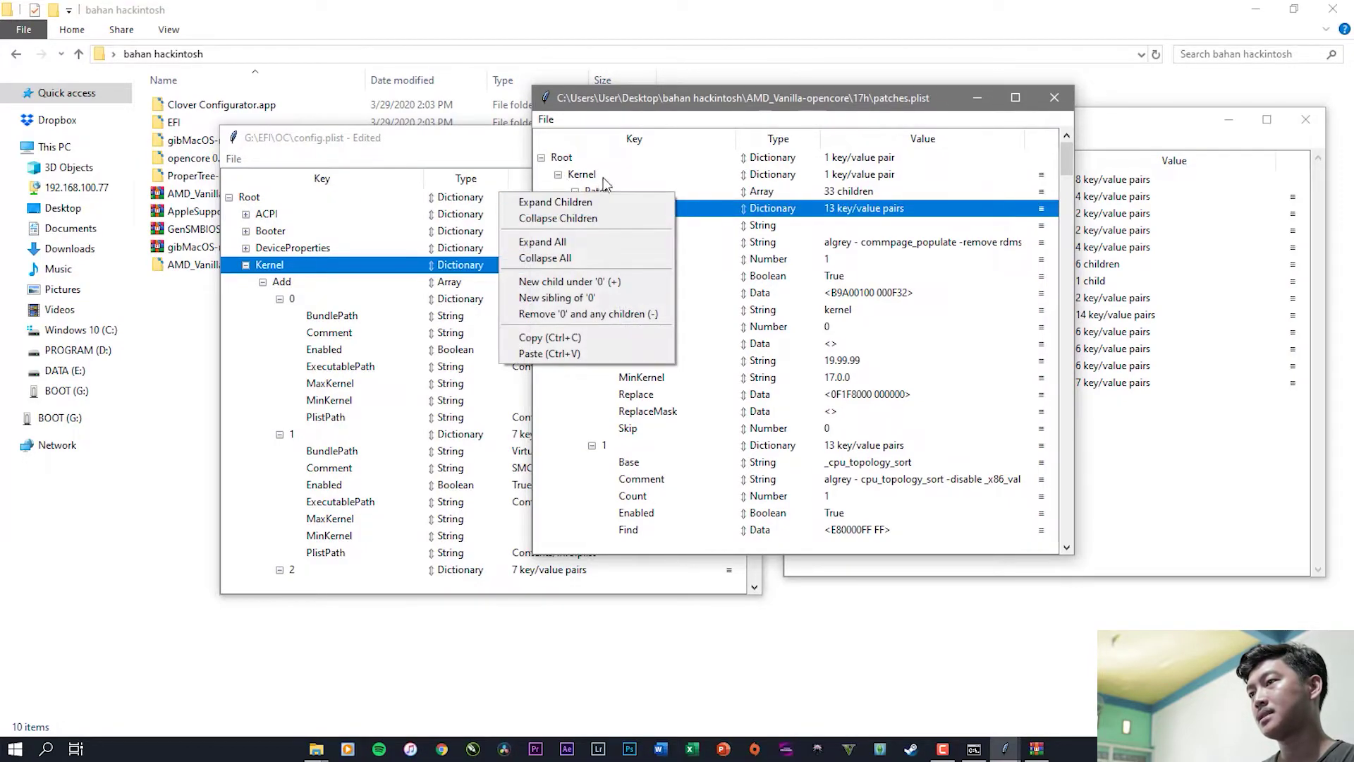
{"action": "left_click", "coordinate": [608, 189]}
{"action": "left_click", "coordinate": [599, 191]}
{"action": "right_click", "coordinate": [600, 192]}
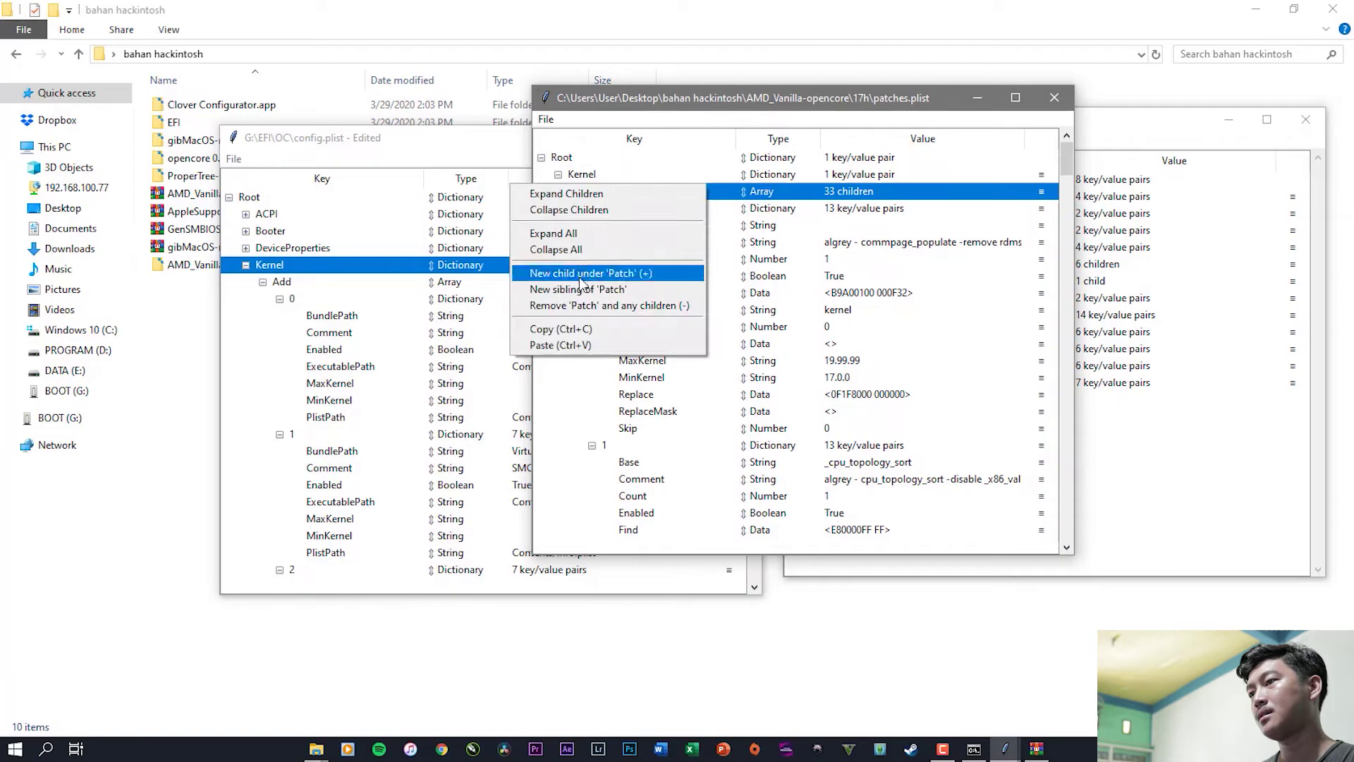
{"action": "left_click", "coordinate": [569, 345]}
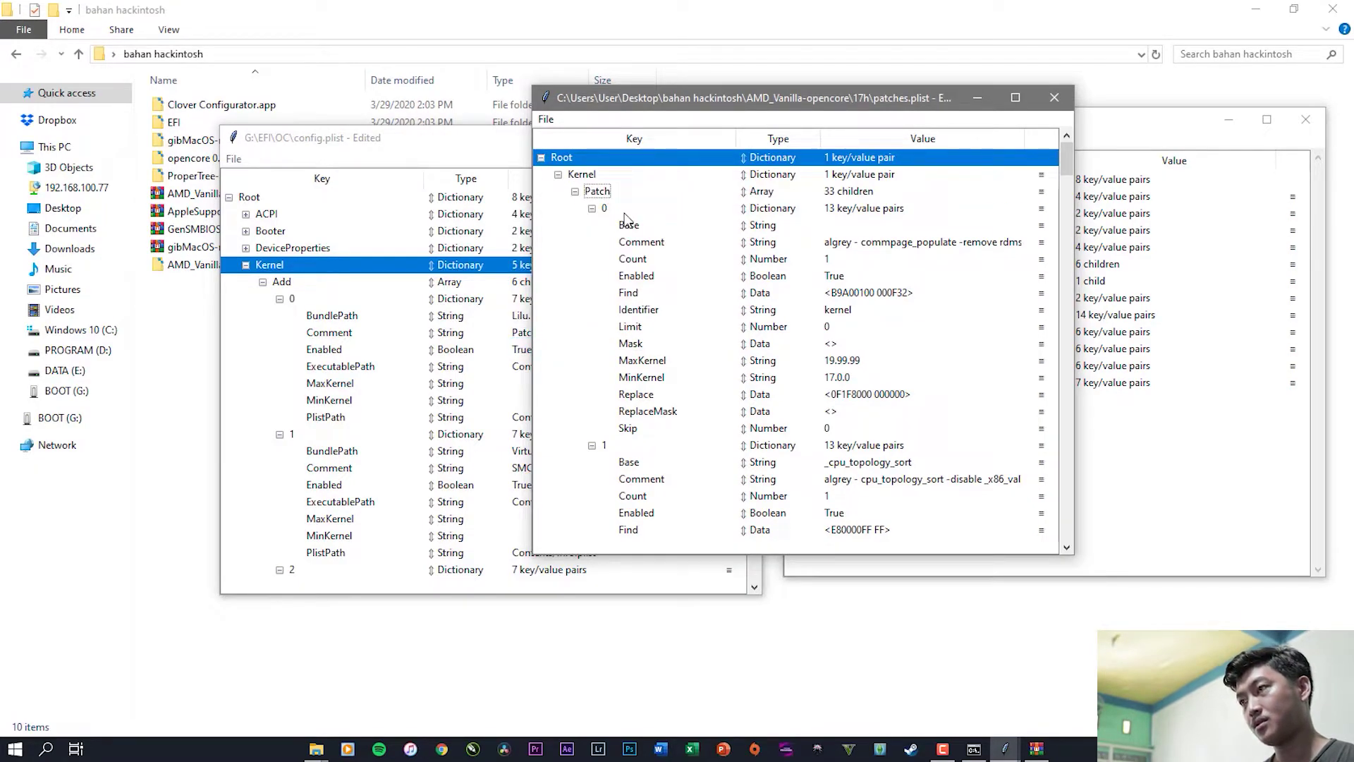
{"action": "left_click", "coordinate": [1054, 97]}
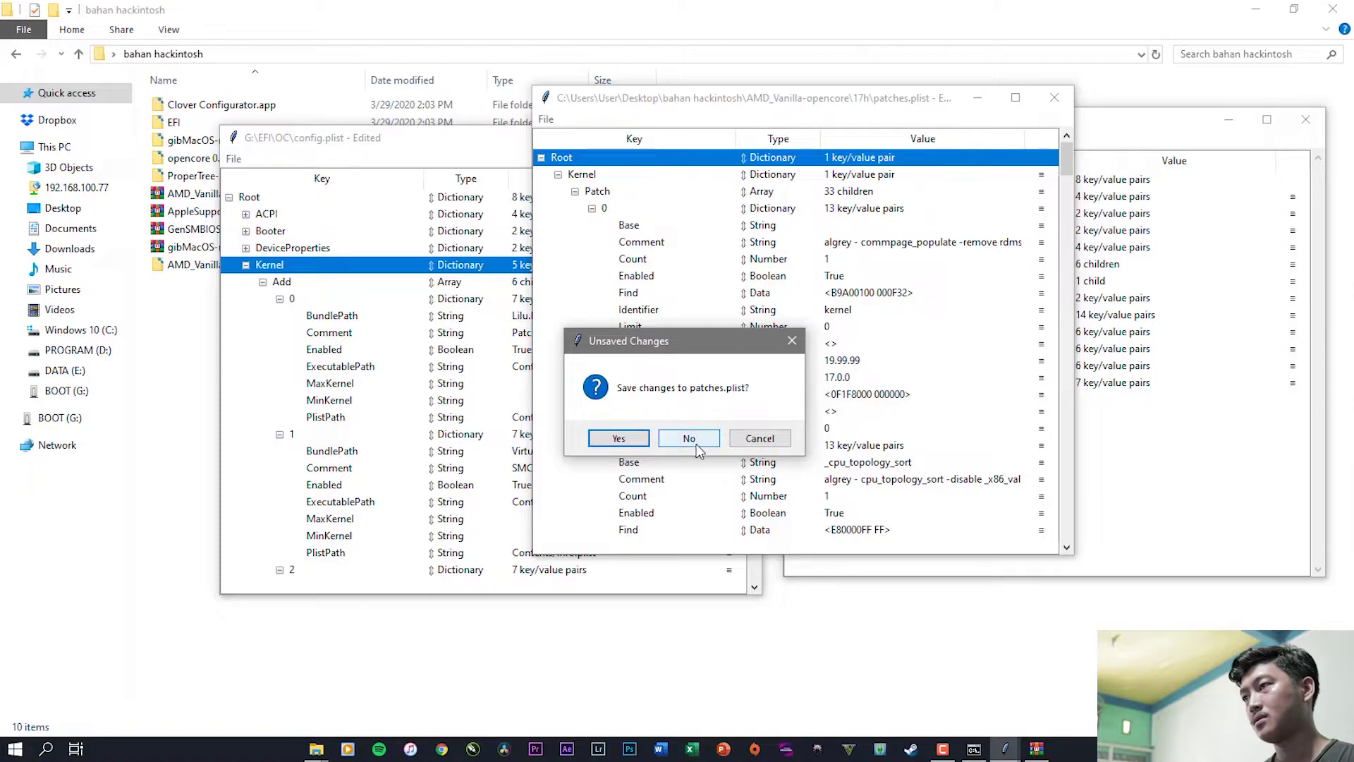
{"action": "left_click", "coordinate": [689, 437]}
Step: Reopen patches.plist from the 17h folder and copy its Patch array under Kernel
{"action": "left_click", "coordinate": [797, 141]}
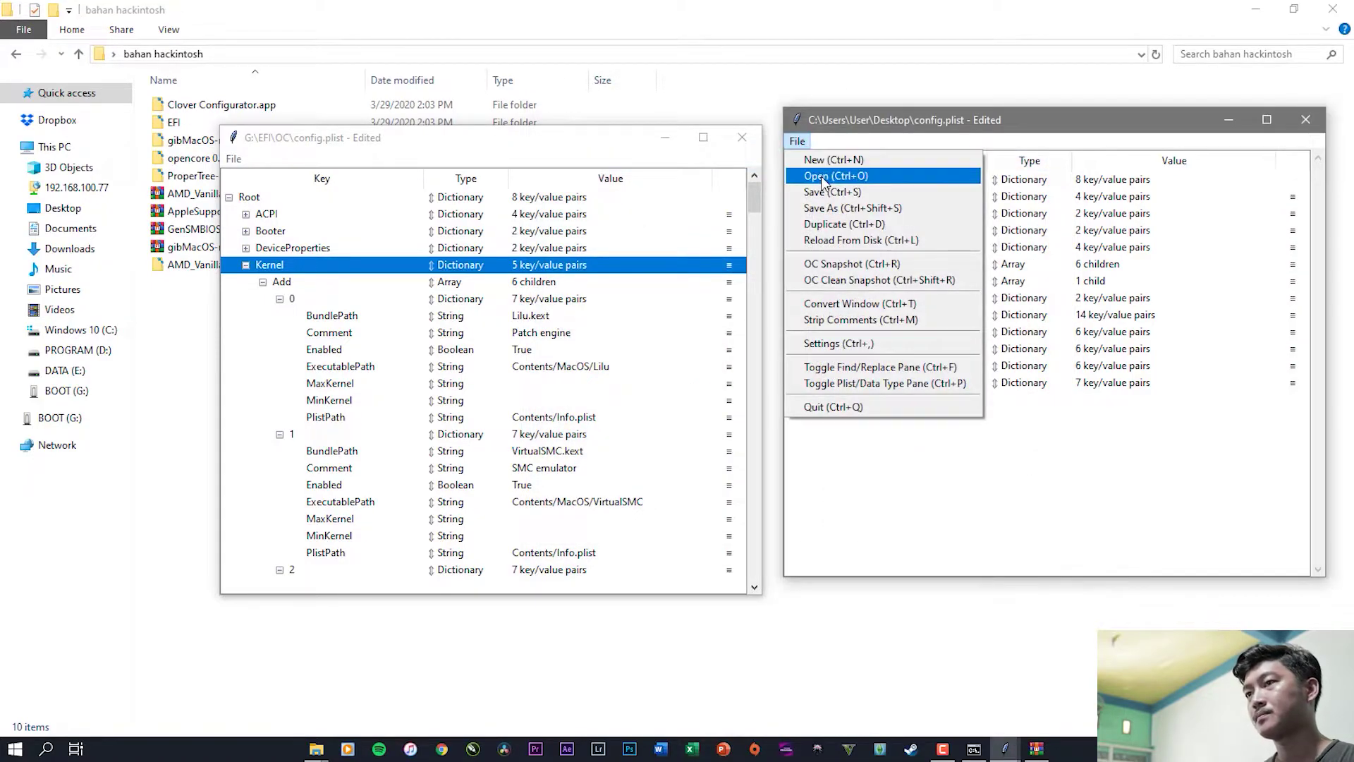
{"action": "left_click", "coordinate": [822, 178]}
{"action": "left_click", "coordinate": [368, 299]}
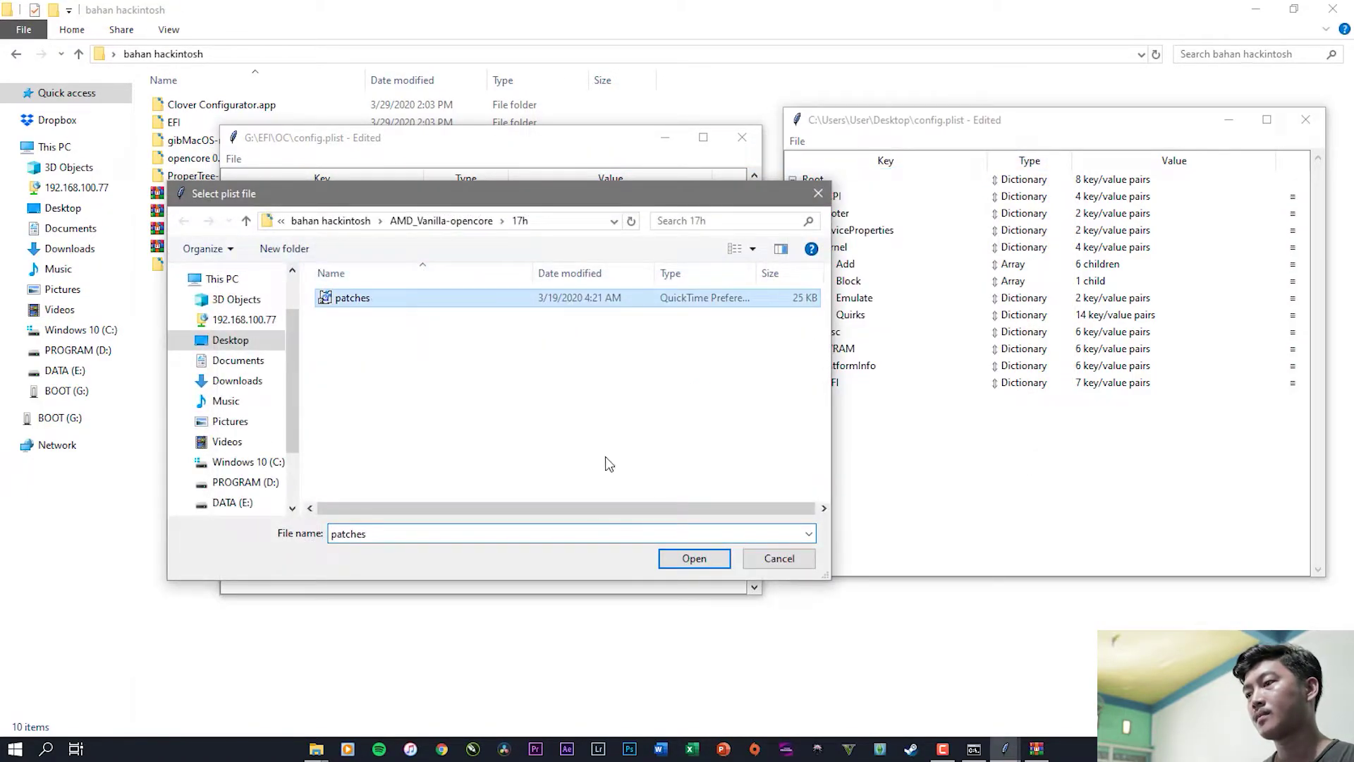
{"action": "left_click", "coordinate": [694, 559]}
{"action": "left_click", "coordinate": [487, 275]}
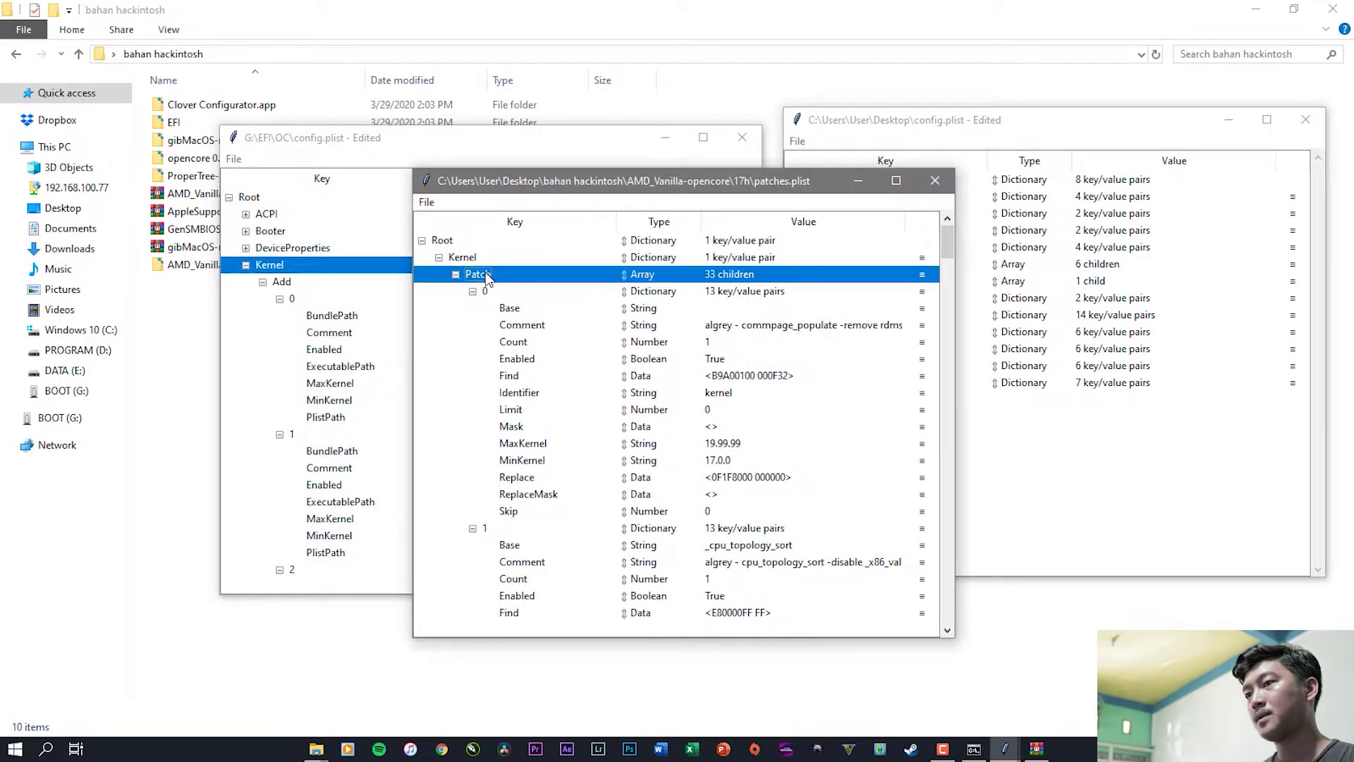
{"action": "right_click", "coordinate": [487, 275]}
{"action": "left_click", "coordinate": [472, 407]}
Step: Paste the copied Patch array into the Kernel section of the desktop config.plist
{"action": "left_click", "coordinate": [917, 140]}
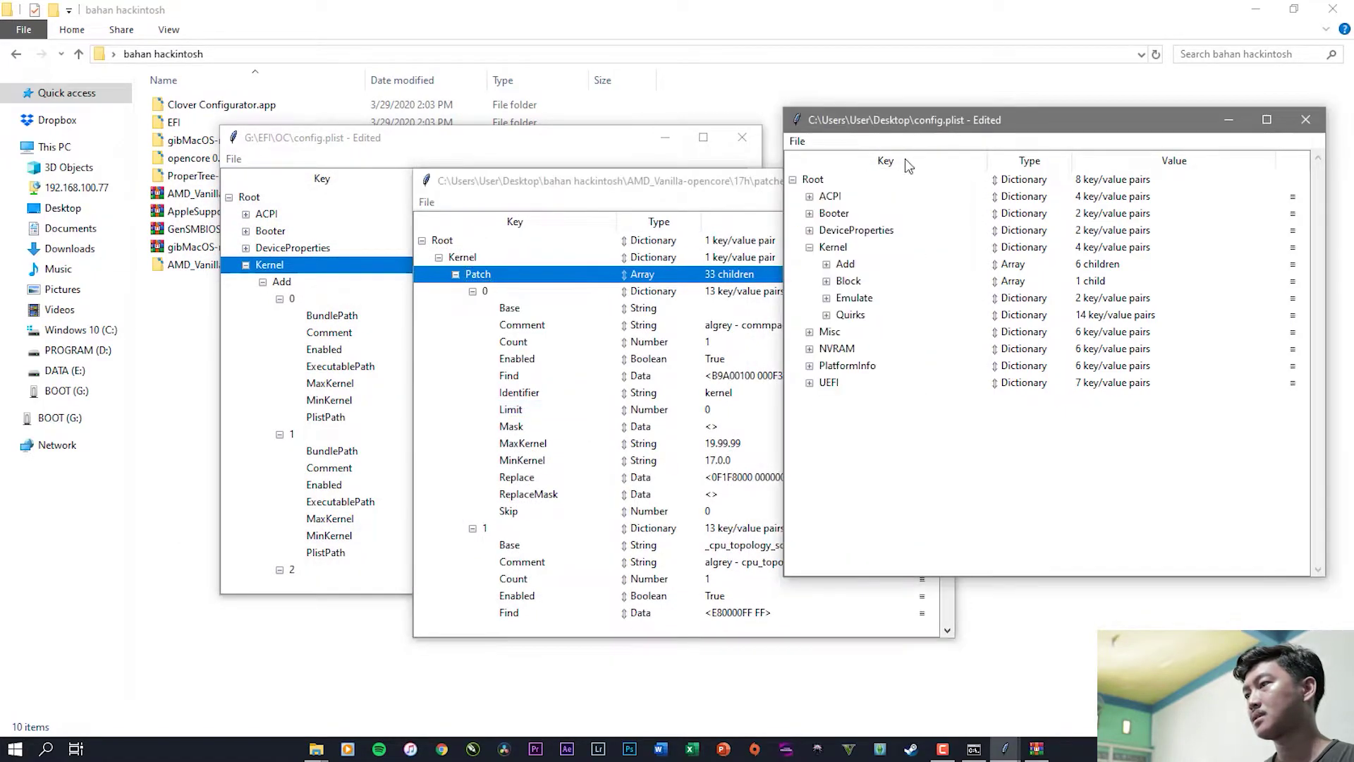
{"action": "left_click", "coordinate": [835, 248]}
{"action": "right_click", "coordinate": [837, 251]}
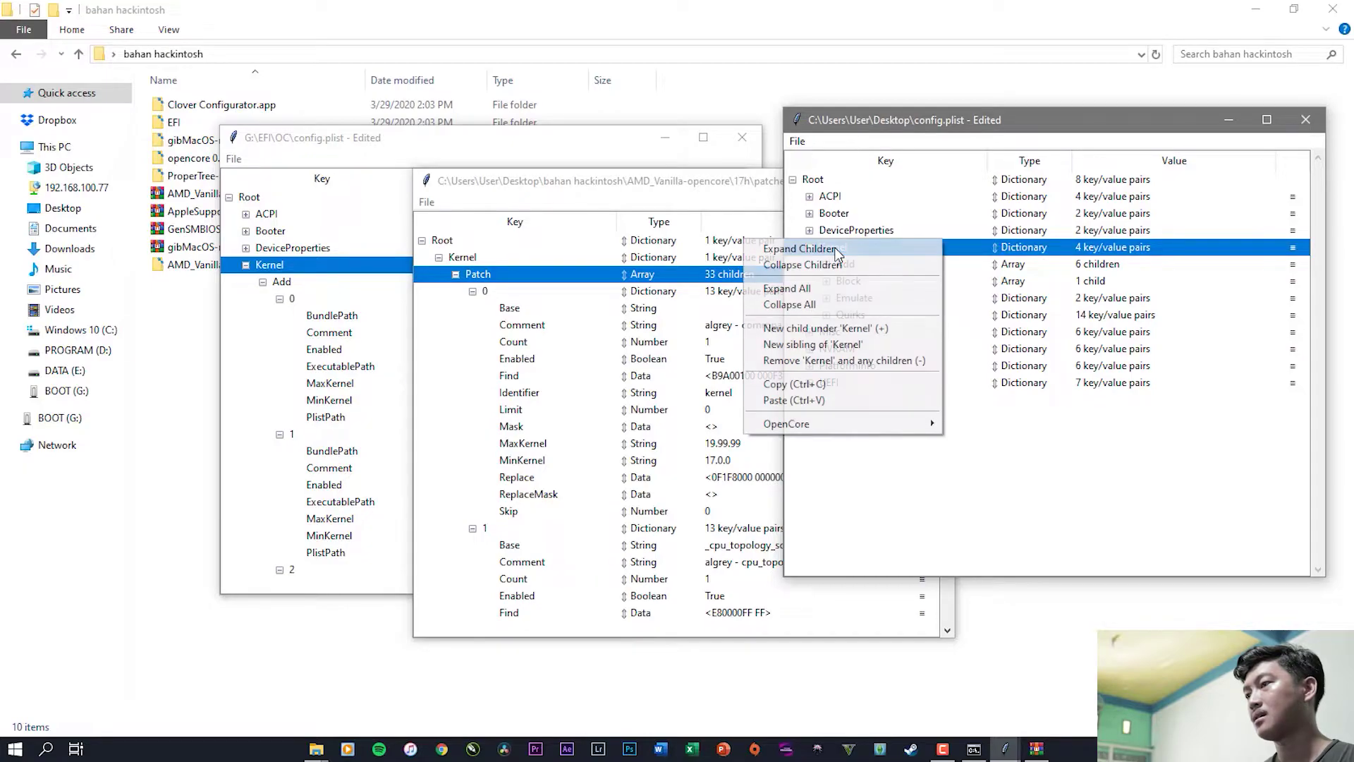
{"action": "left_click", "coordinate": [827, 401]}
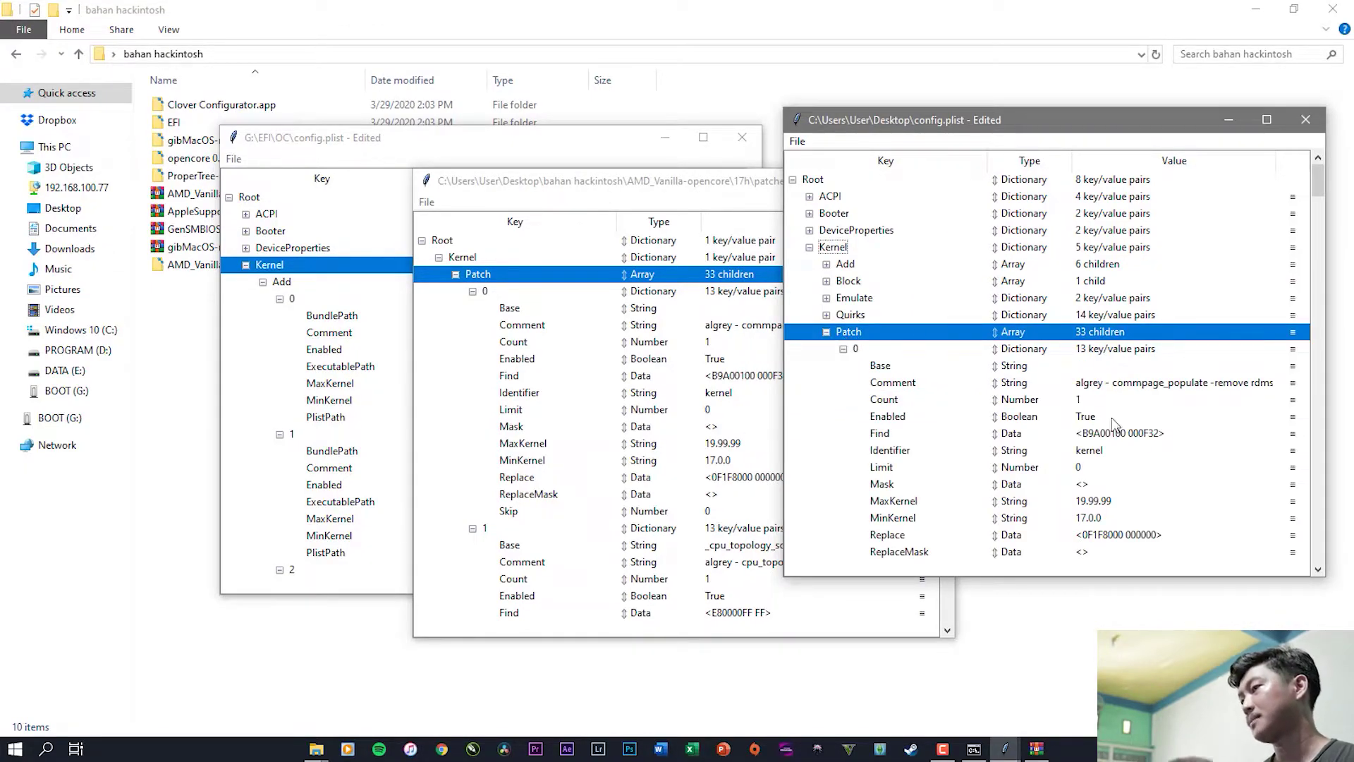
Step: Collapse the Patch array and expand the Kernel Quirks in the desktop config.plist, and close the 17h patches.plist window
{"action": "scroll", "coordinate": [1026, 465], "scroll_direction": "down", "scroll_amount": 2}
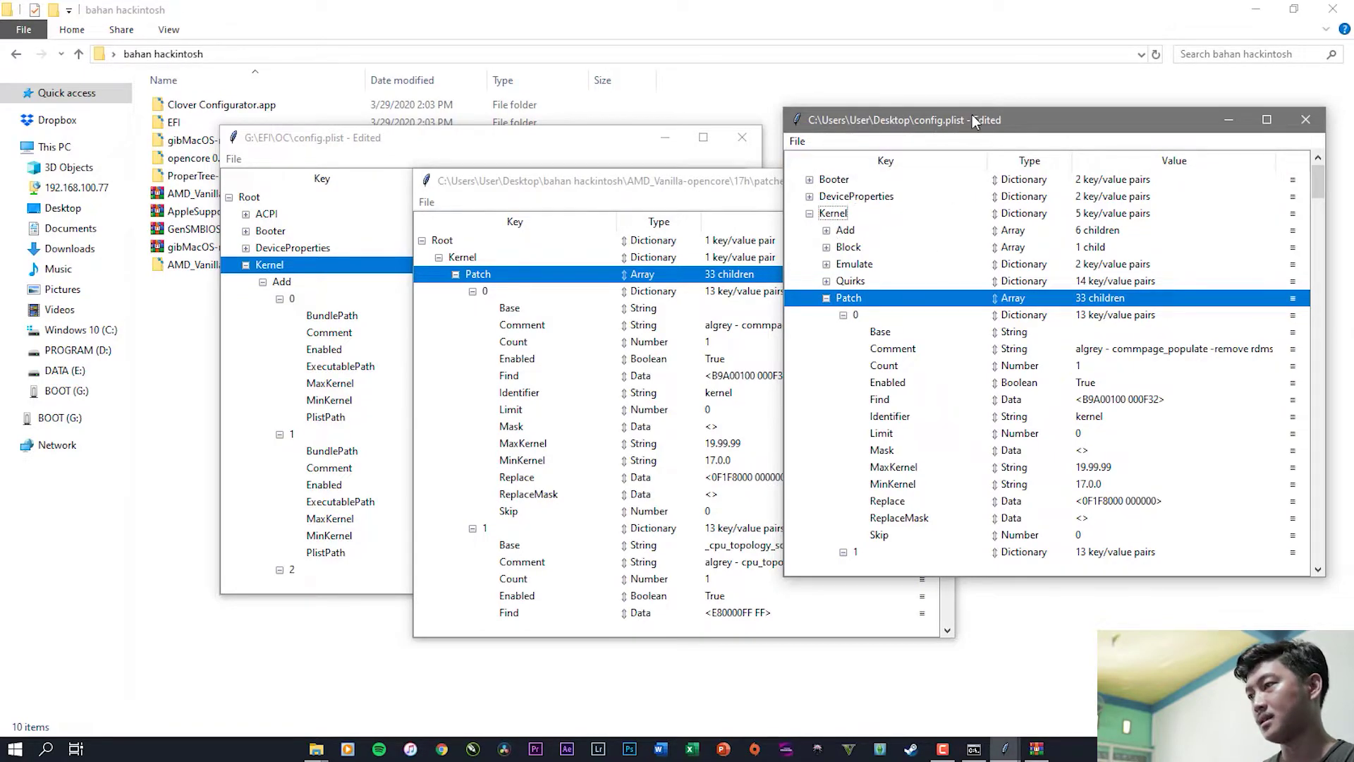
{"action": "left_click", "coordinate": [825, 299]}
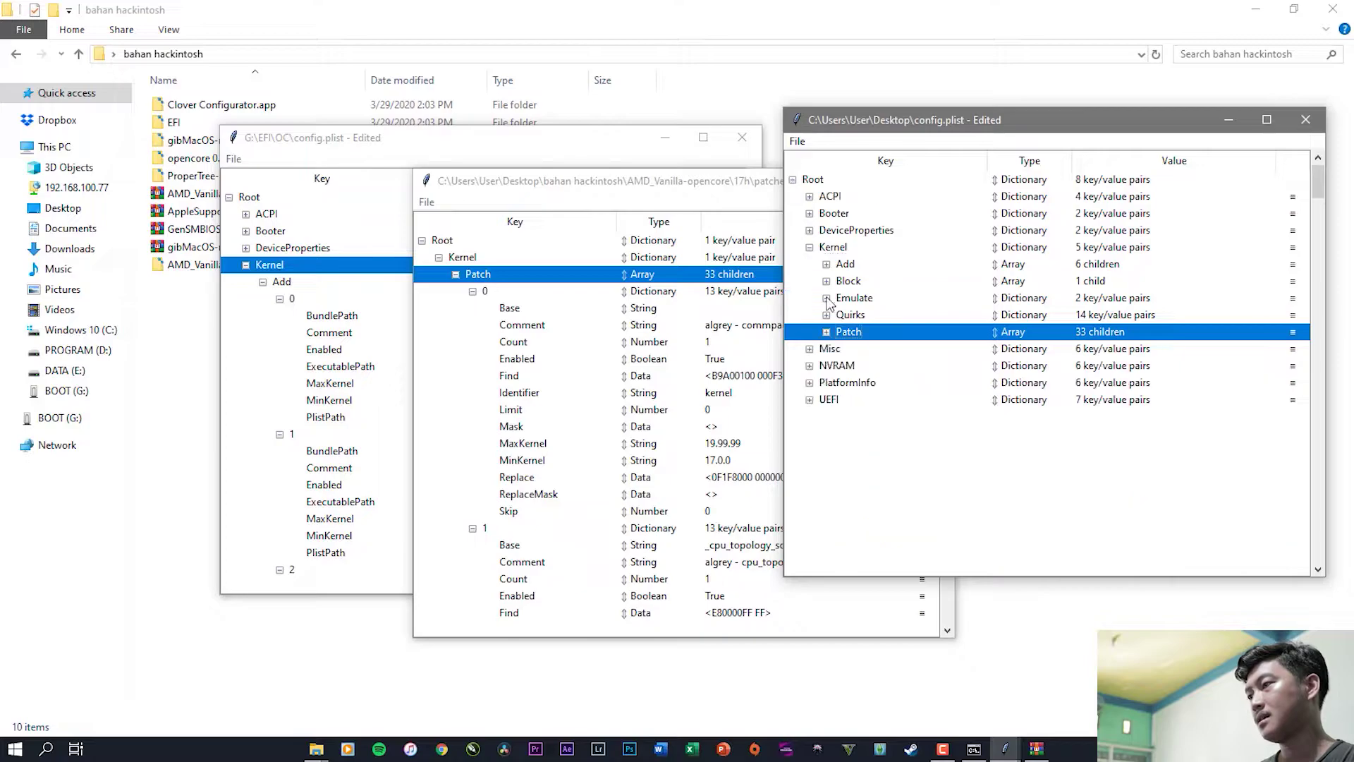
{"action": "left_click", "coordinate": [829, 317]}
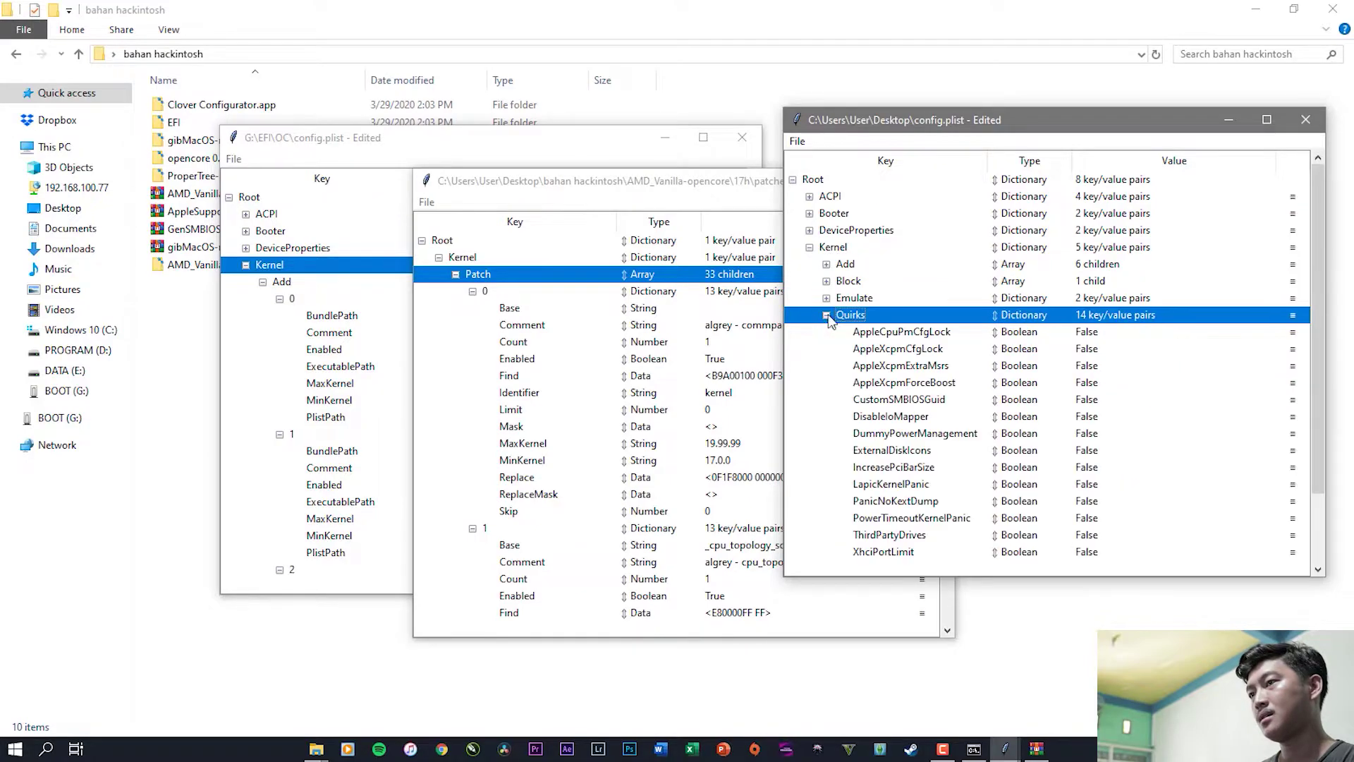
{"action": "left_click", "coordinate": [521, 192]}
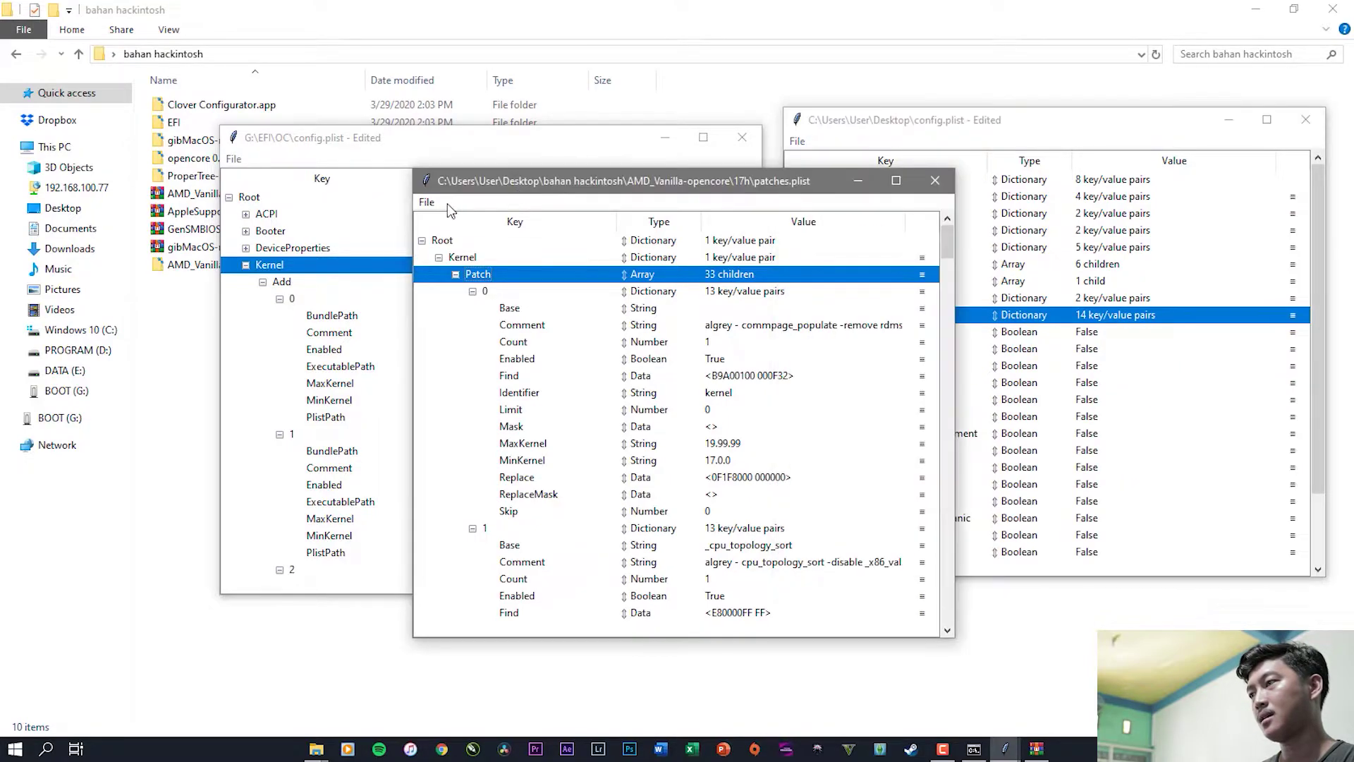
{"action": "left_click", "coordinate": [934, 181]}
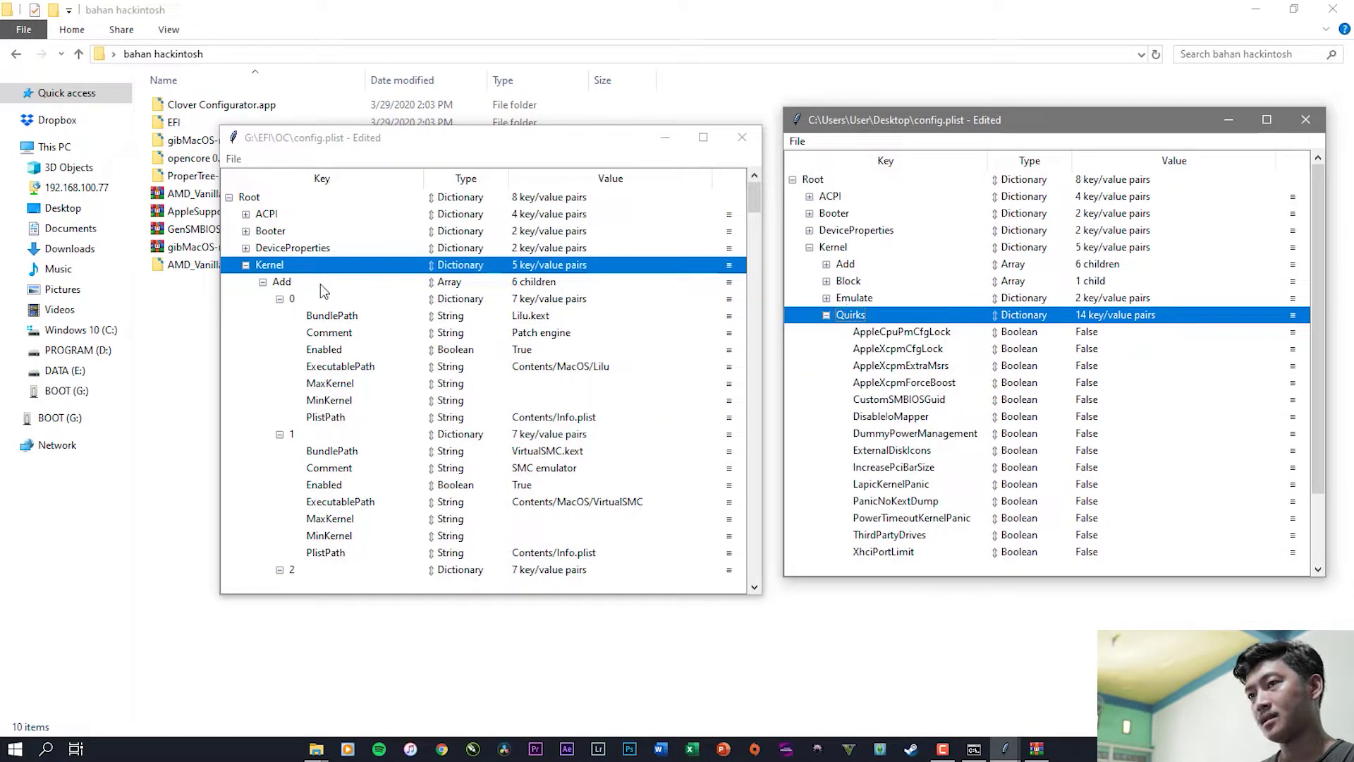
Step: Collapse Add, Block and Emulate under Kernel in the EFI\OC config.plist to examine its Quirks values for reference
{"action": "scroll", "coordinate": [256, 288], "scroll_direction": "down", "scroll_amount": 1}
{"action": "left_click", "coordinate": [245, 231]}
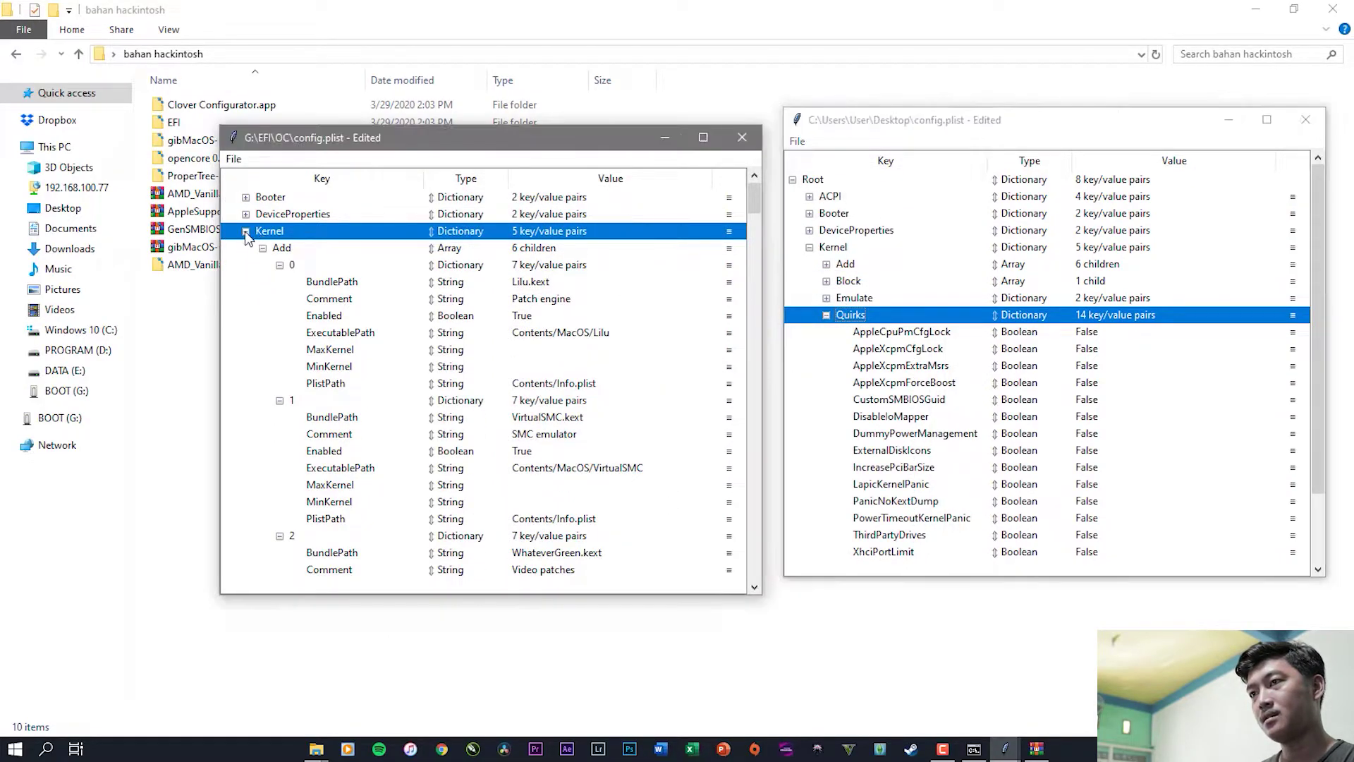
{"action": "left_click", "coordinate": [245, 264]}
{"action": "scroll", "coordinate": [277, 300], "scroll_direction": "down", "scroll_amount": 2}
{"action": "scroll", "coordinate": [271, 296], "scroll_direction": "up", "scroll_amount": 2}
{"action": "scroll", "coordinate": [325, 322], "scroll_direction": "down", "scroll_amount": 4}
{"action": "scroll", "coordinate": [326, 322], "scroll_direction": "up", "scroll_amount": 4}
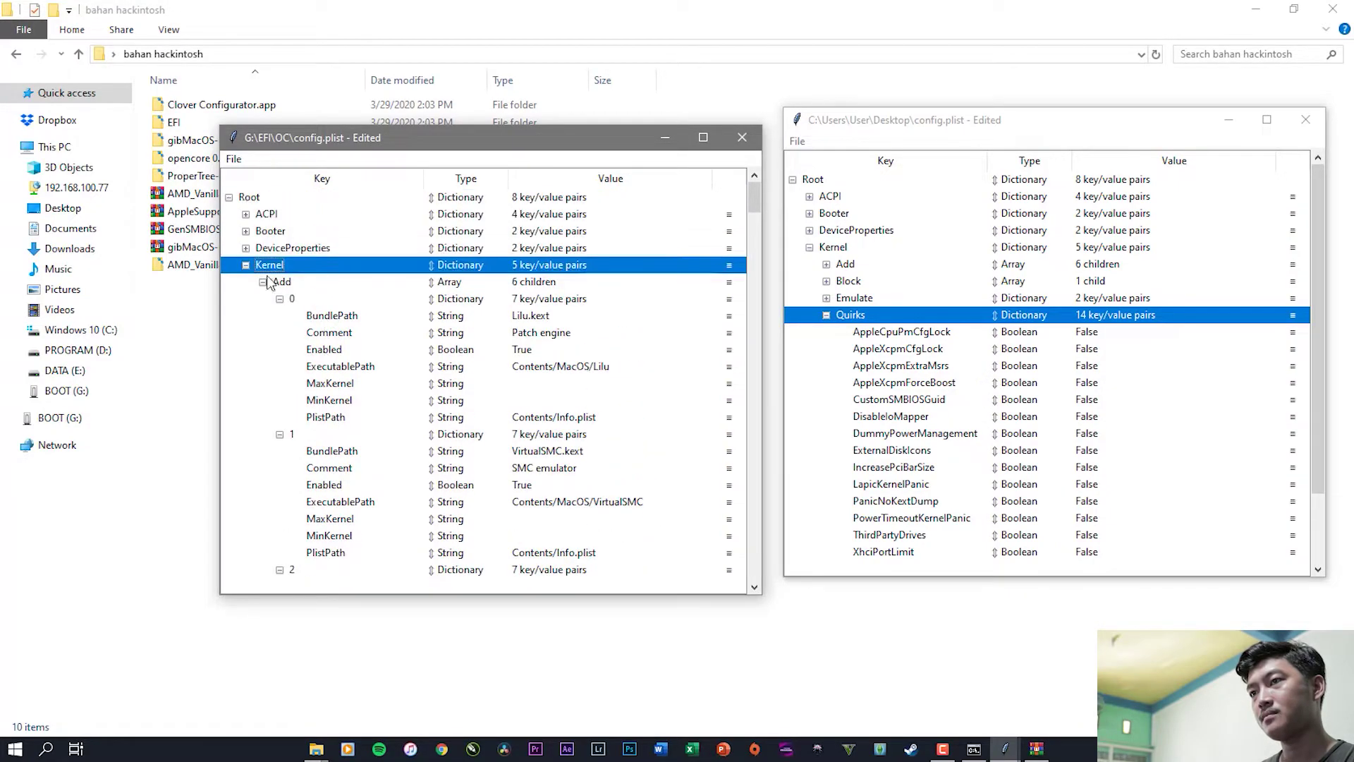
{"action": "left_click", "coordinate": [245, 265]}
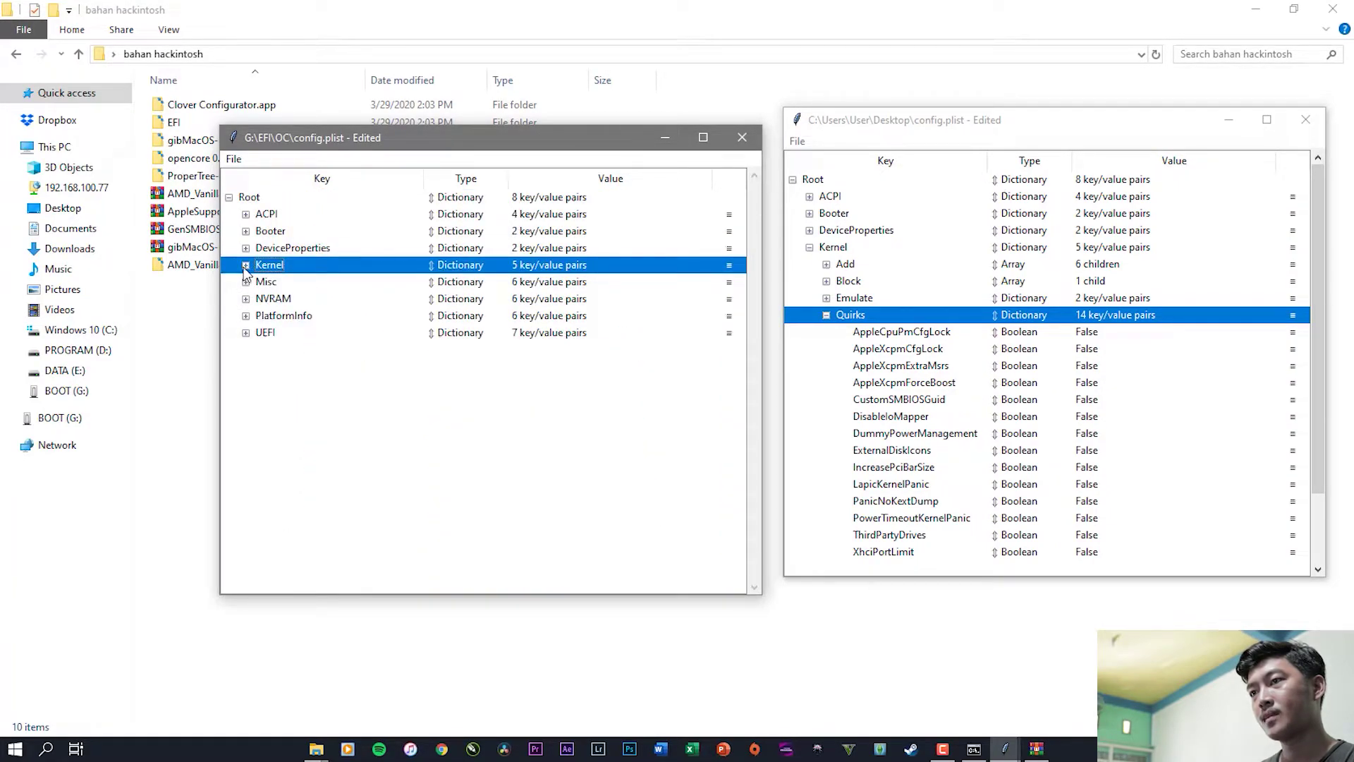
{"action": "left_click", "coordinate": [245, 264]}
{"action": "left_click", "coordinate": [268, 285]}
{"action": "left_click", "coordinate": [258, 315]}
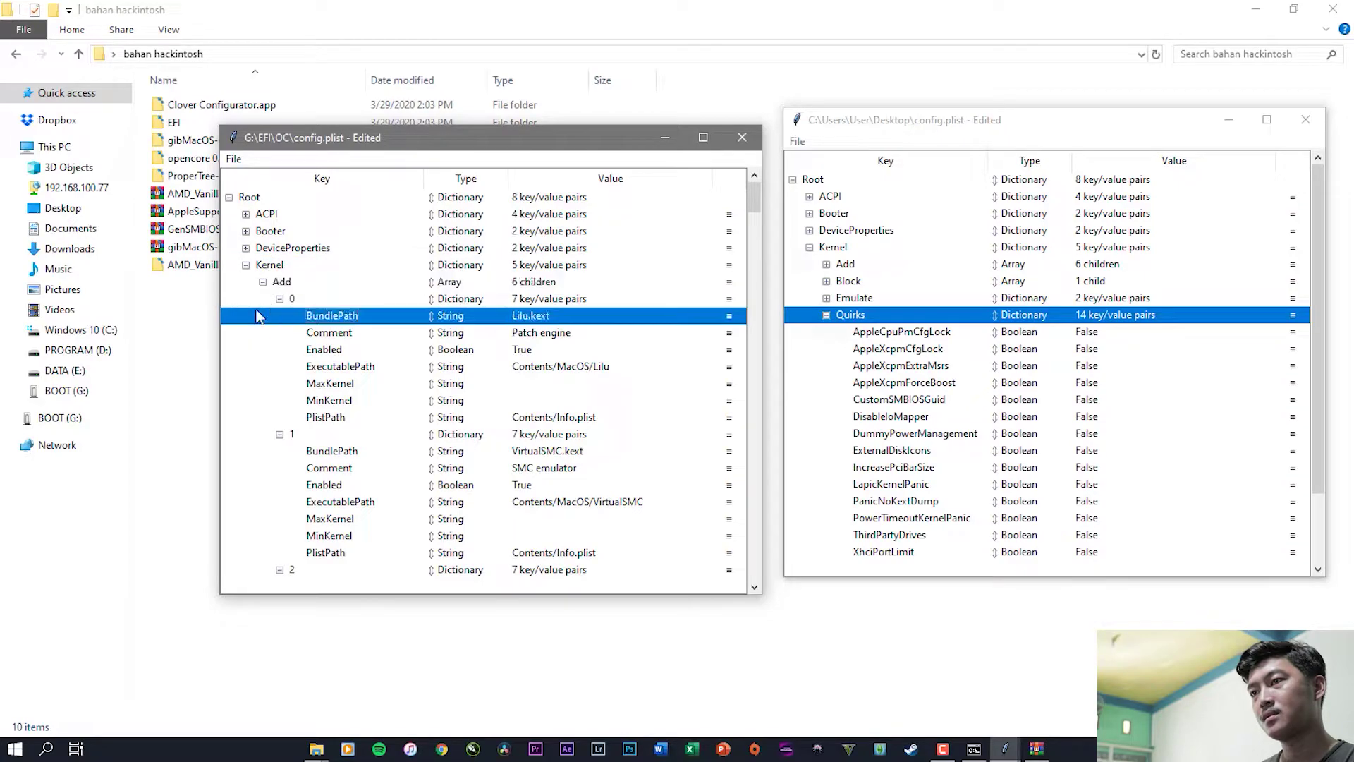
{"action": "left_click", "coordinate": [263, 281]}
{"action": "left_click", "coordinate": [263, 298]}
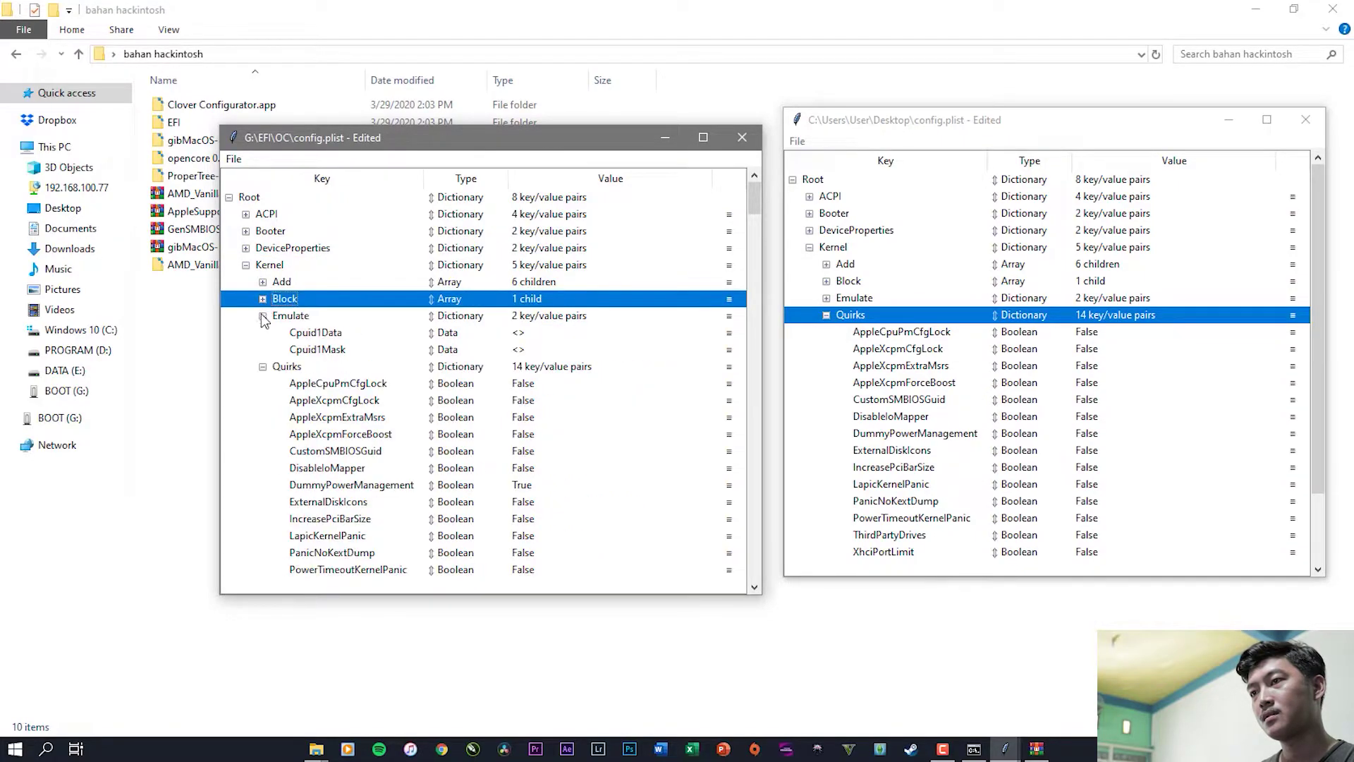
{"action": "left_click", "coordinate": [262, 315]}
{"action": "scroll", "coordinate": [401, 368], "scroll_direction": "down", "scroll_amount": 2}
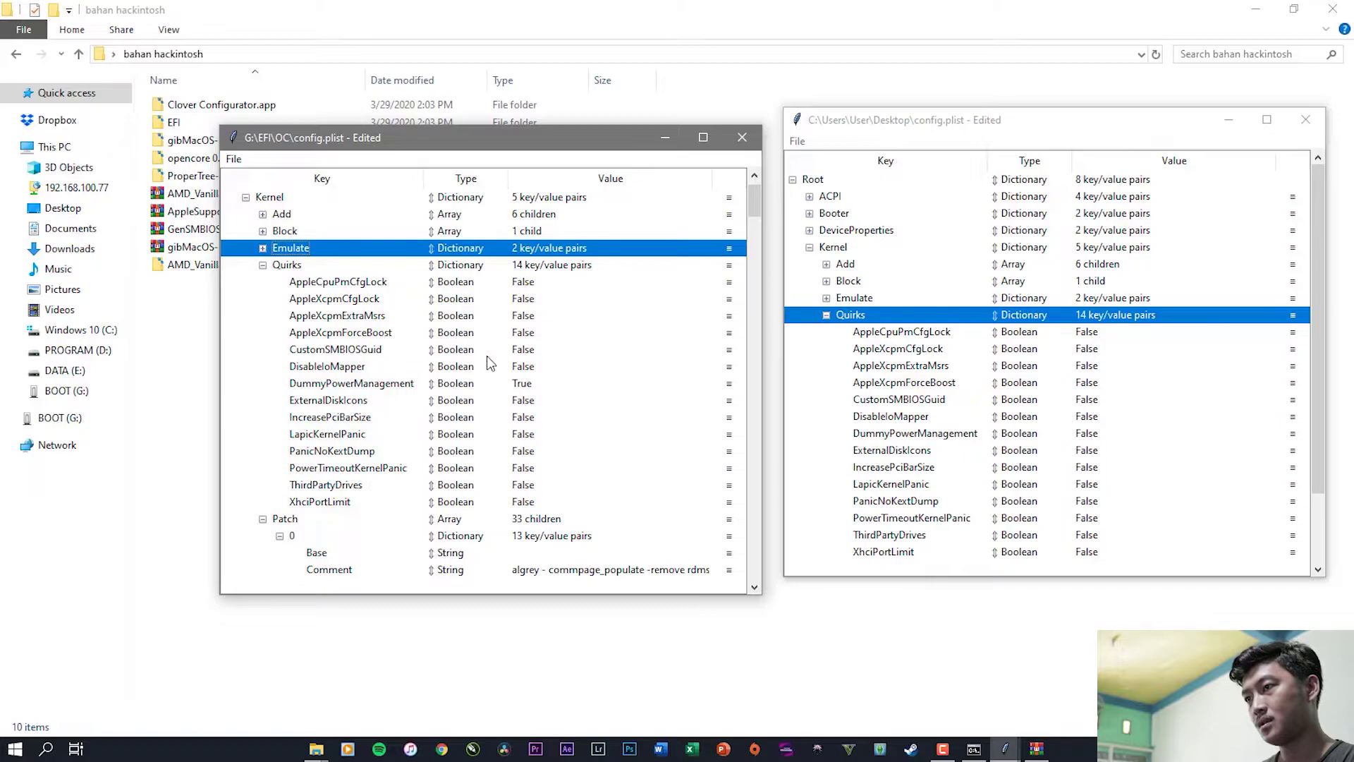
Step: Set DummyPowerManagement to True in the Kernel Quirks of the desktop config.plist
{"action": "scroll", "coordinate": [1114, 363], "scroll_direction": "down", "scroll_amount": 1}
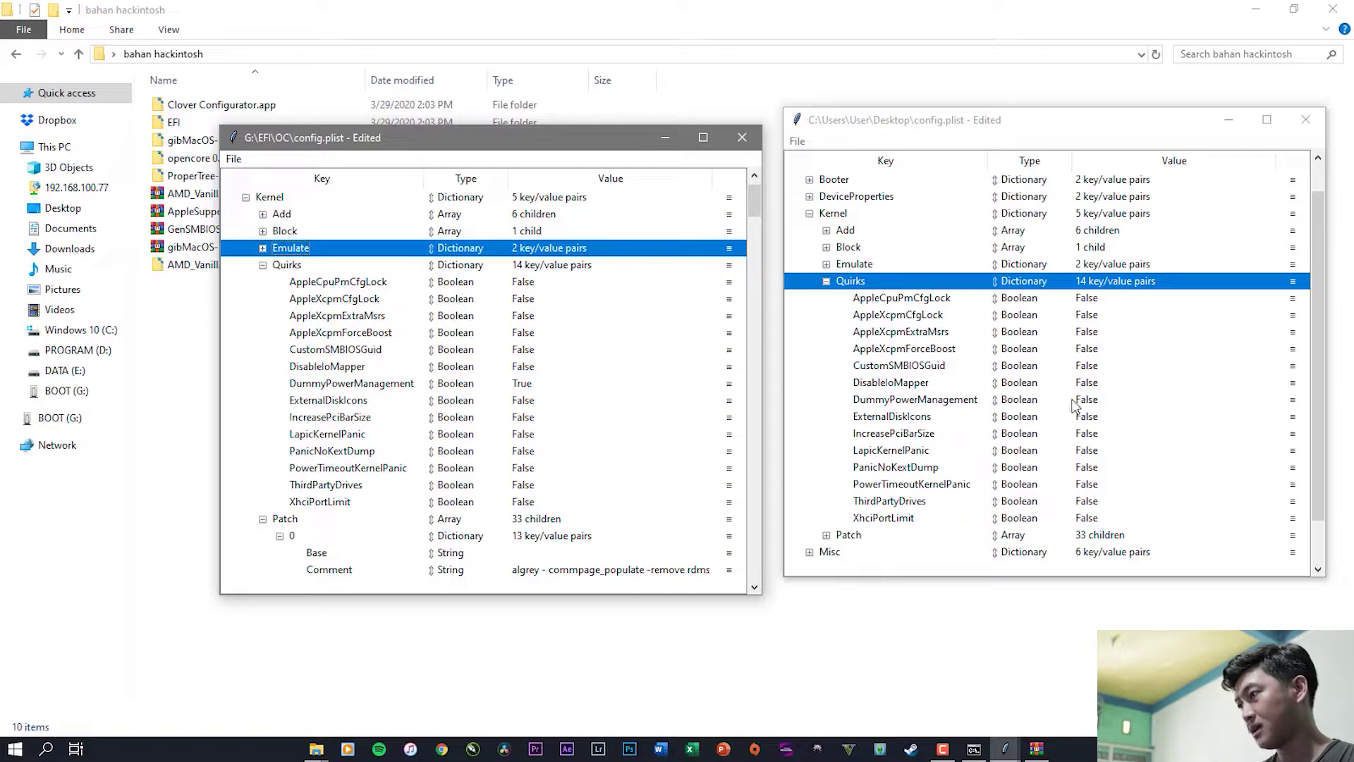
{"action": "left_click", "coordinate": [1045, 393]}
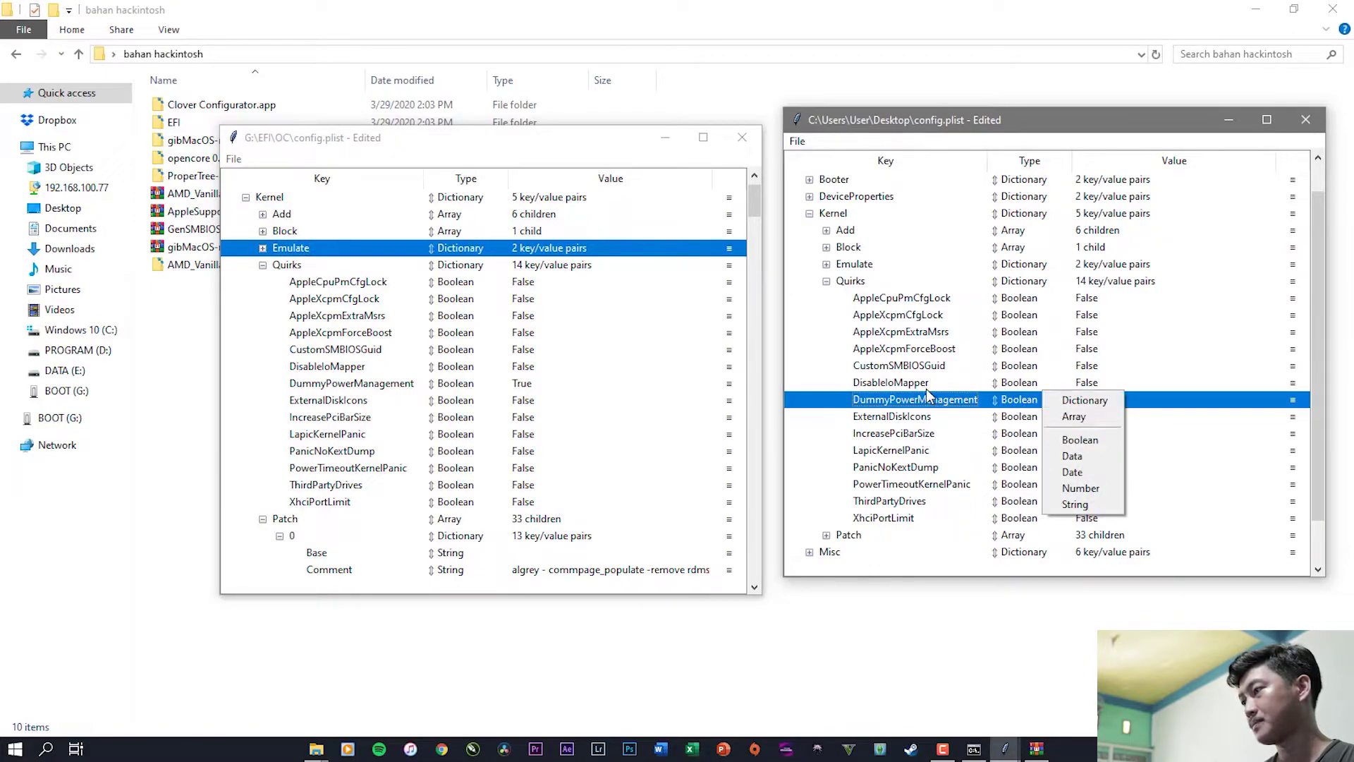
{"action": "left_click", "coordinate": [955, 406]}
{"action": "left_click", "coordinate": [1091, 404]}
{"action": "left_click", "coordinate": [1093, 407]}
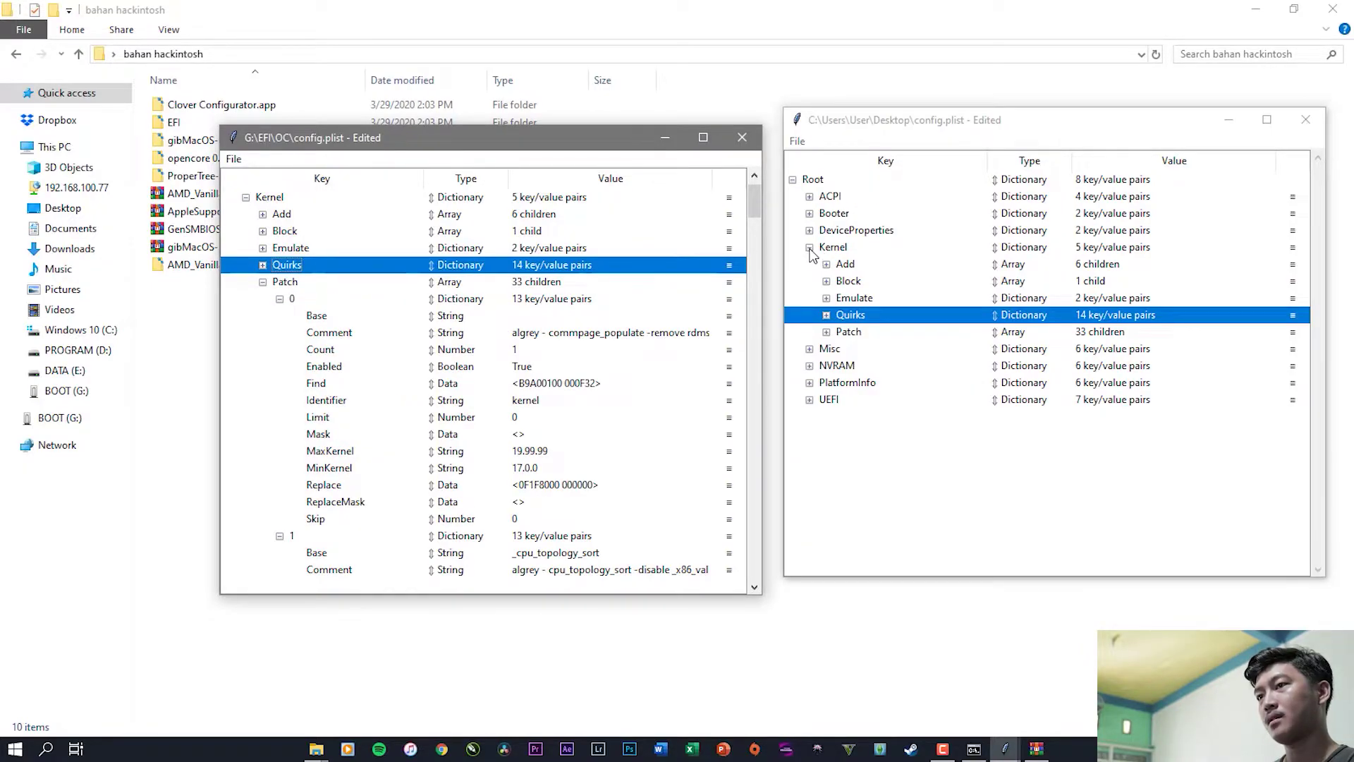
Step: Collapse the Kernel sections and compare the DeviceProperties entries of the EFI\OC and desktop config.plist files
{"action": "left_click", "coordinate": [810, 248]}
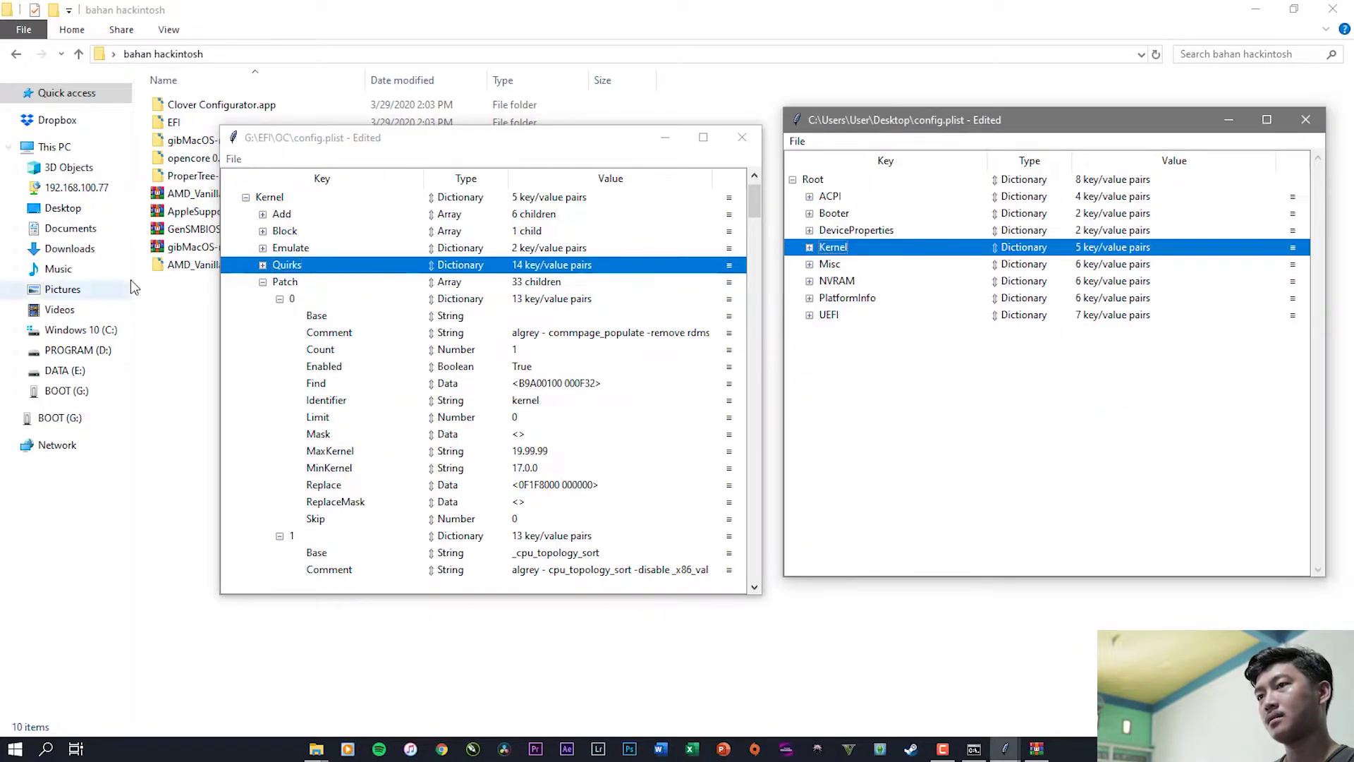
{"action": "left_click", "coordinate": [263, 282]}
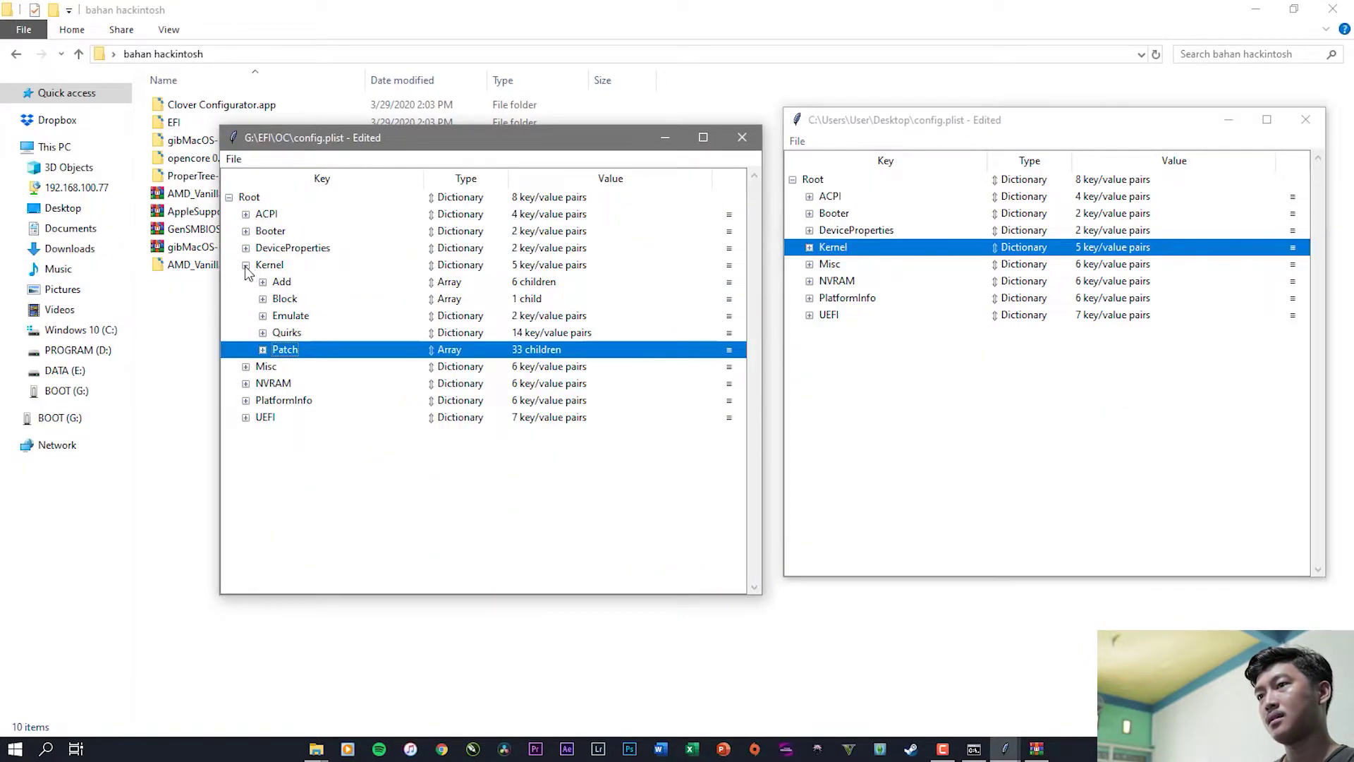
{"action": "left_click", "coordinate": [246, 265]}
{"action": "left_click", "coordinate": [246, 248]}
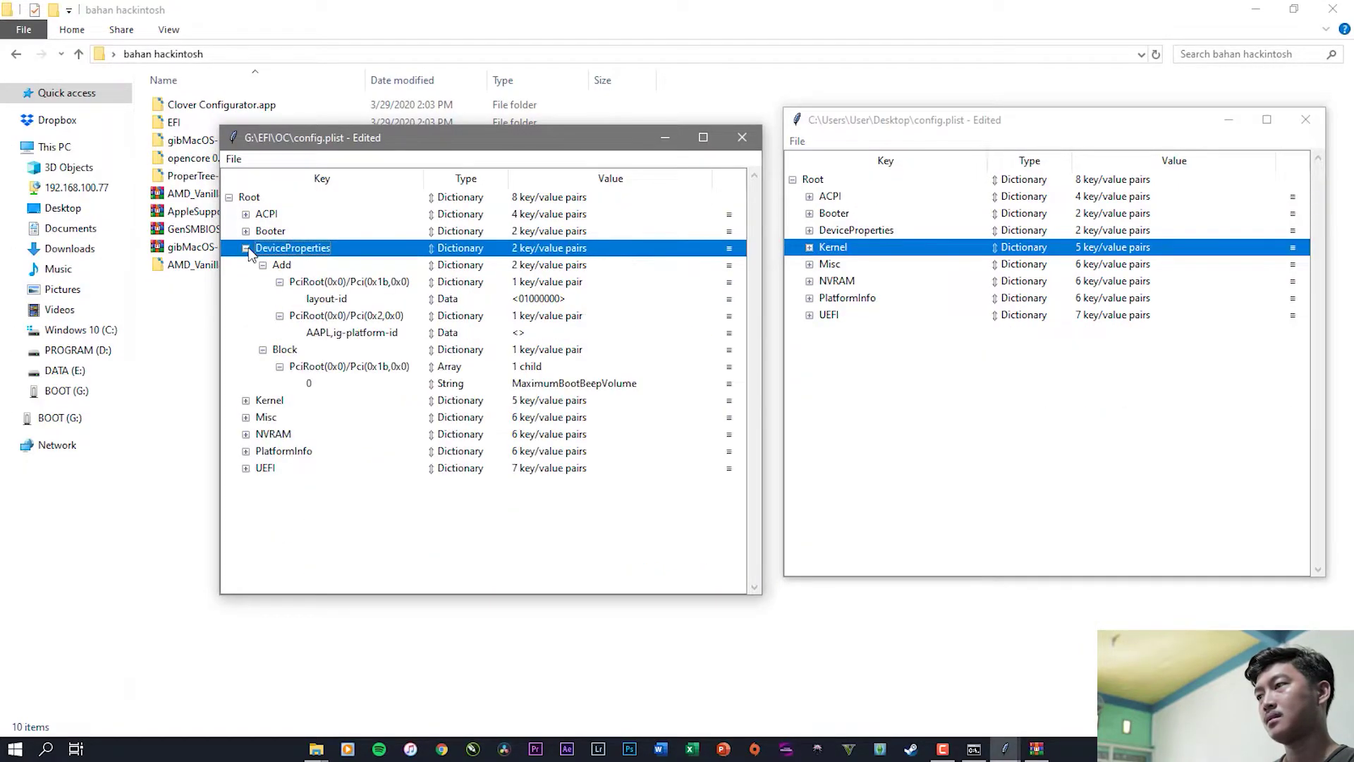
{"action": "left_click", "coordinate": [810, 231]}
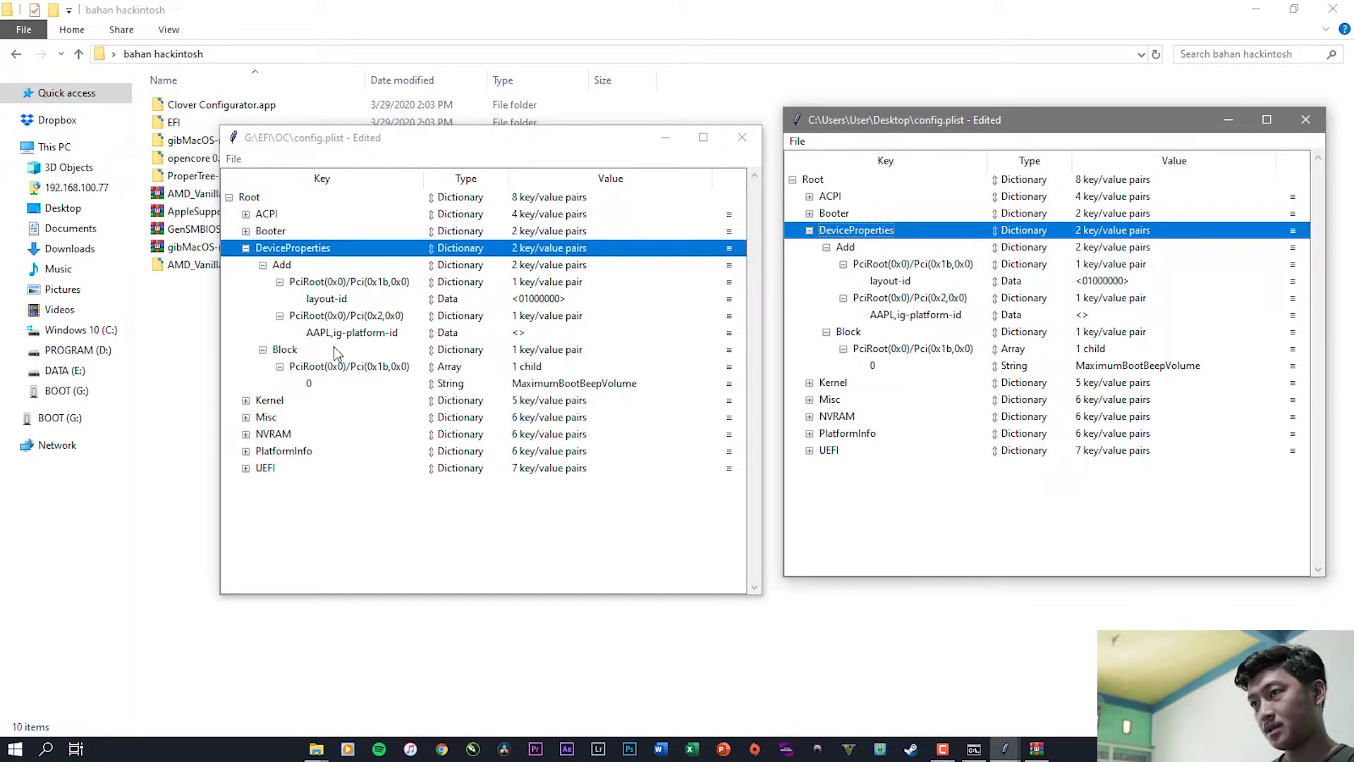
{"action": "left_click", "coordinate": [245, 247]}
{"action": "left_click", "coordinate": [809, 230]}
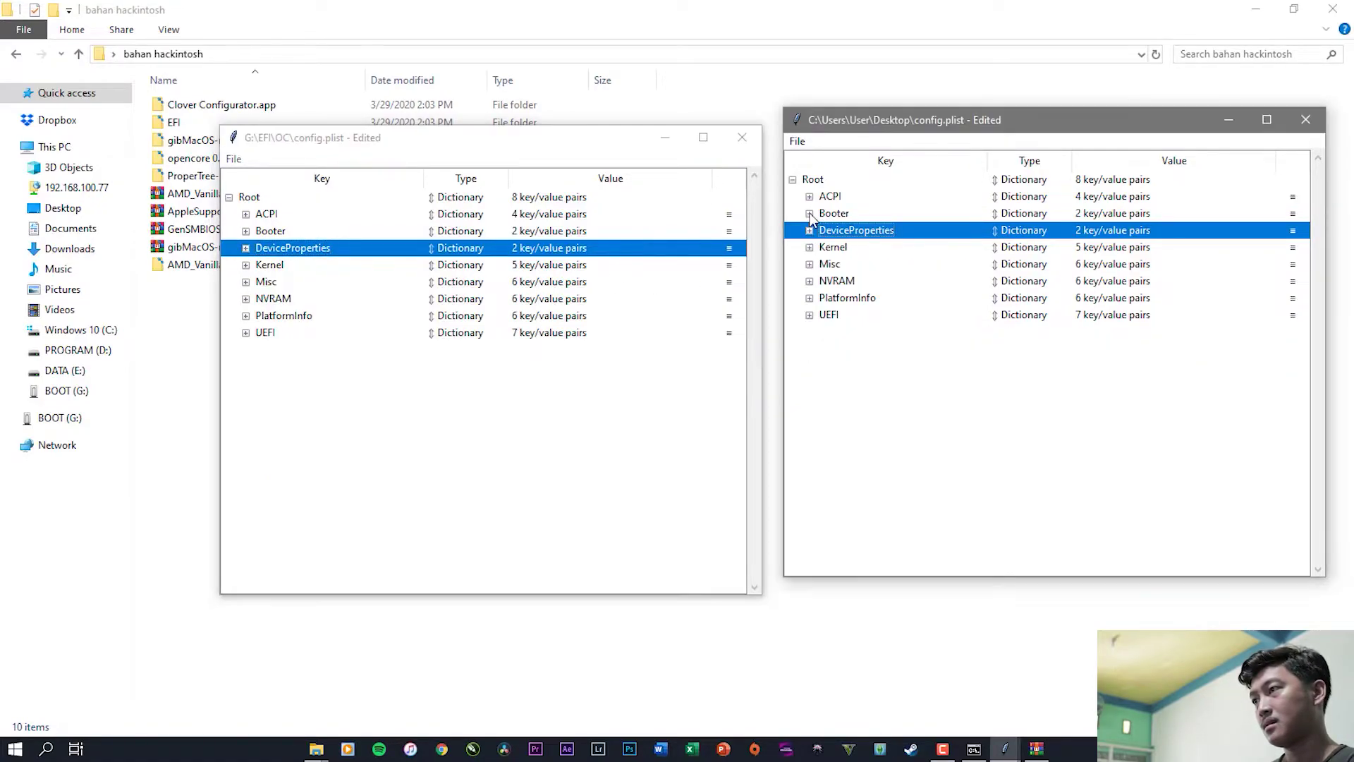
Step: Compare the Booter sections of both config.plist files, checking the MmioWhitelist entries and every Quirks value
{"action": "left_click", "coordinate": [809, 213]}
{"action": "left_click", "coordinate": [245, 230]}
{"action": "scroll", "coordinate": [498, 395], "scroll_direction": "down", "scroll_amount": 3}
{"action": "scroll", "coordinate": [509, 394], "scroll_direction": "up", "scroll_amount": 3}
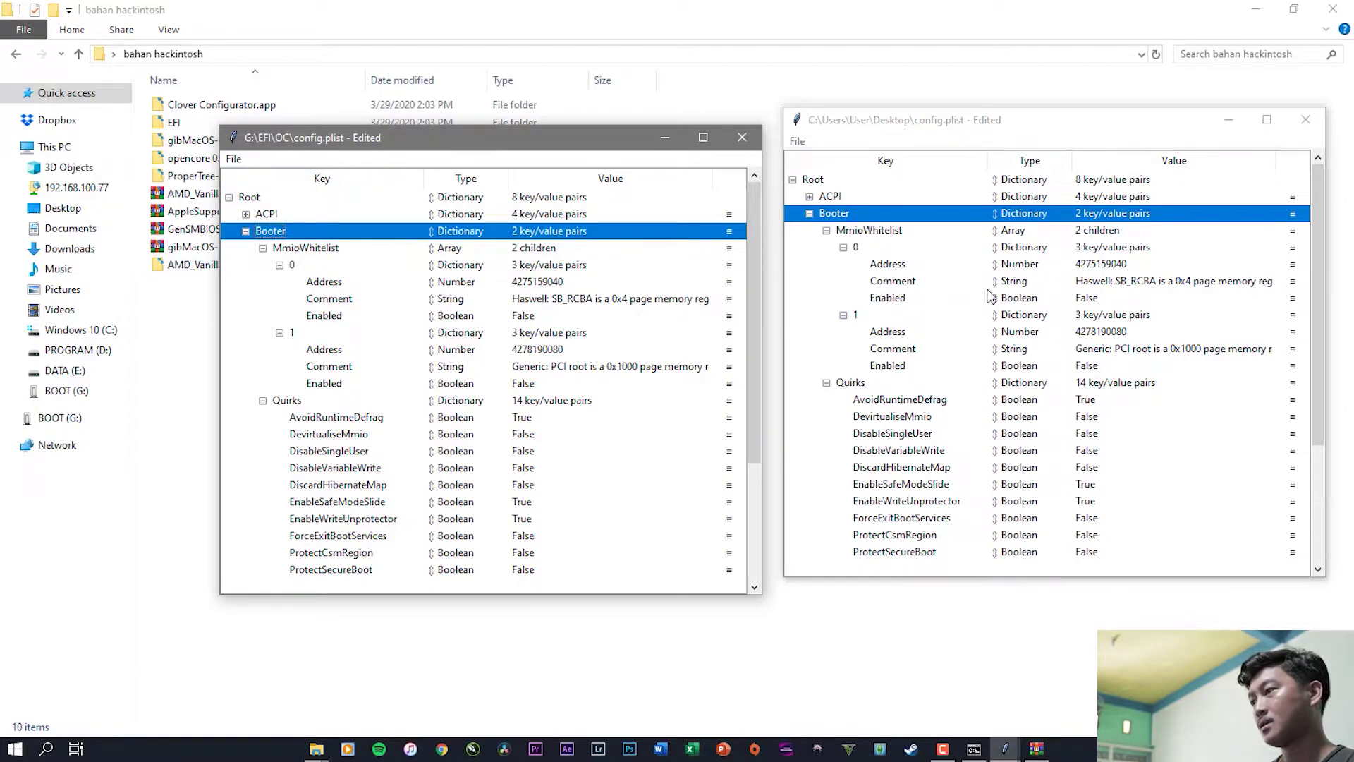
{"action": "scroll", "coordinate": [991, 296], "scroll_direction": "down", "scroll_amount": 3}
{"action": "scroll", "coordinate": [426, 408], "scroll_direction": "down", "scroll_amount": 3}
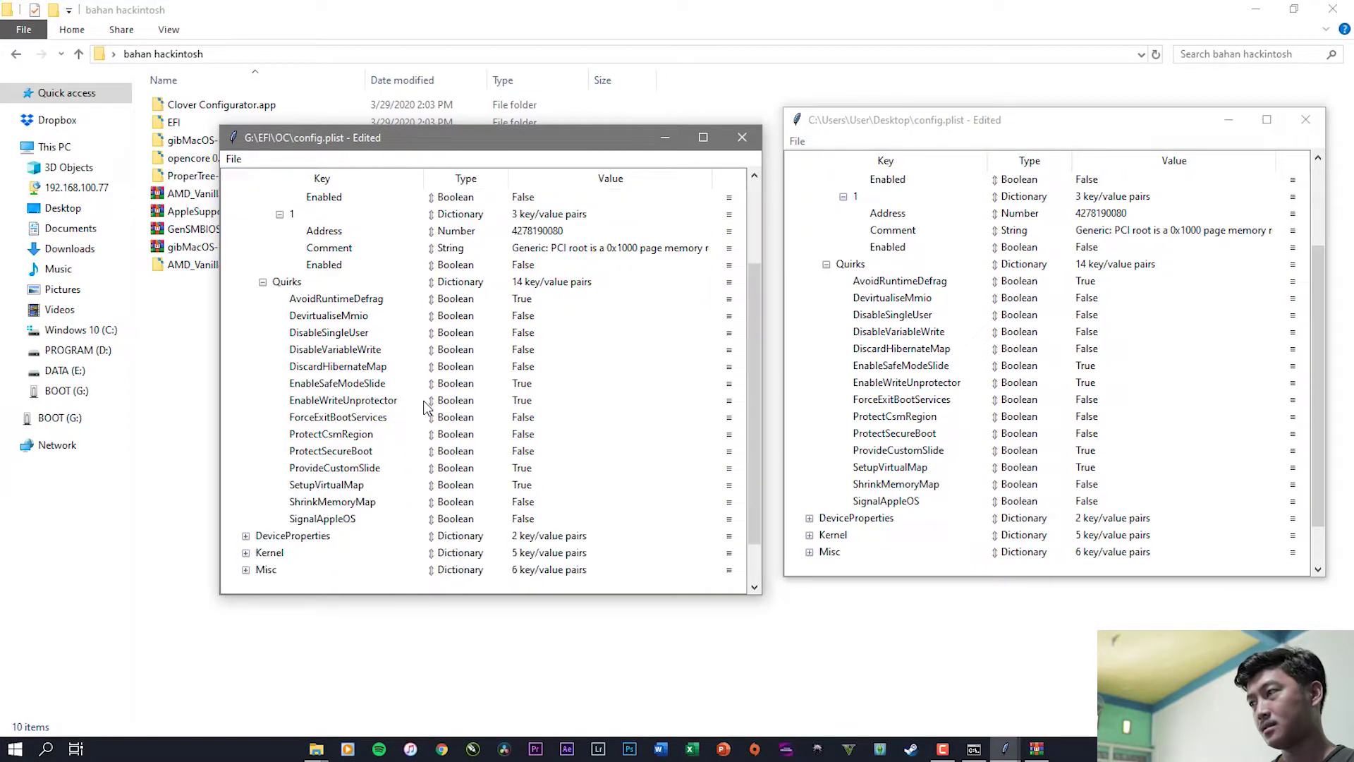
{"action": "scroll", "coordinate": [425, 408], "scroll_direction": "down", "scroll_amount": 1}
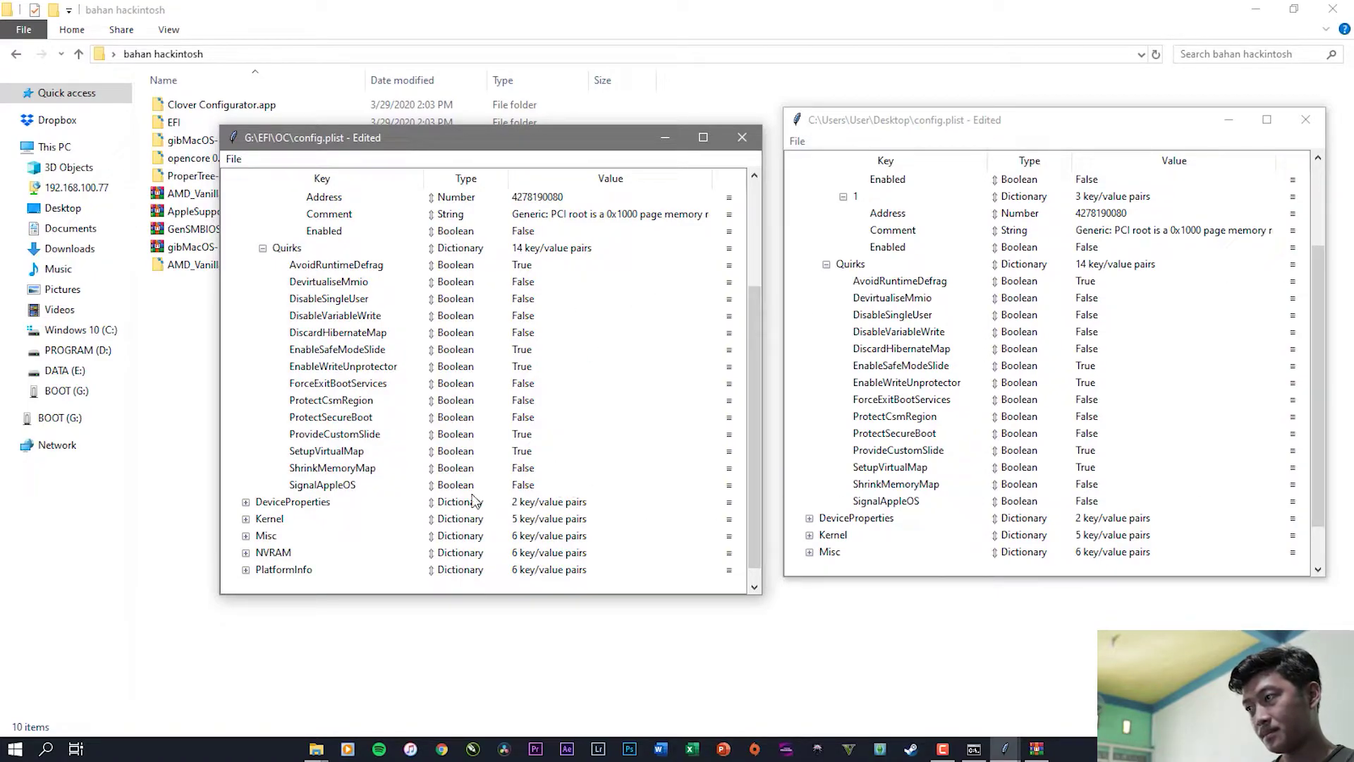
{"action": "scroll", "coordinate": [1014, 442], "scroll_direction": "up", "scroll_amount": 1}
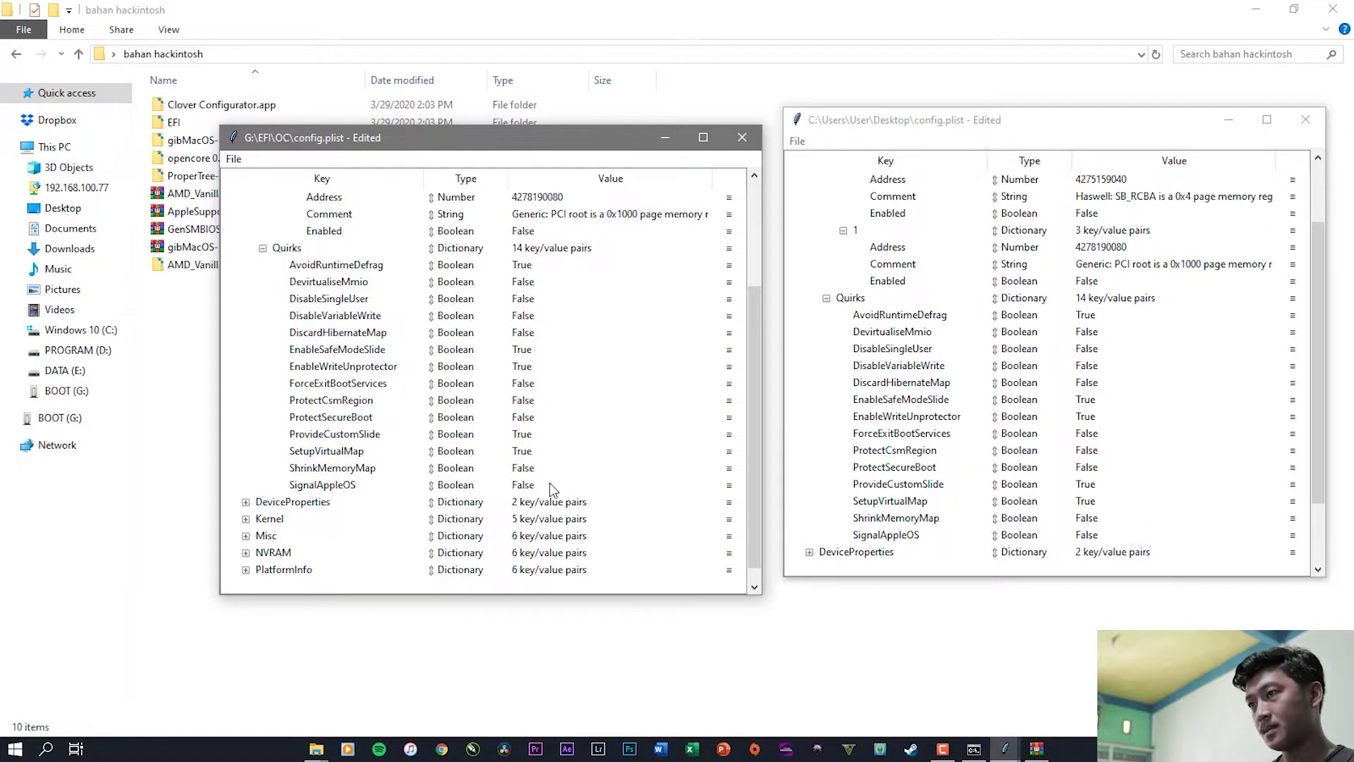
{"action": "scroll", "coordinate": [551, 493], "scroll_direction": "up", "scroll_amount": 1}
{"action": "scroll", "coordinate": [996, 399], "scroll_direction": "down", "scroll_amount": 1}
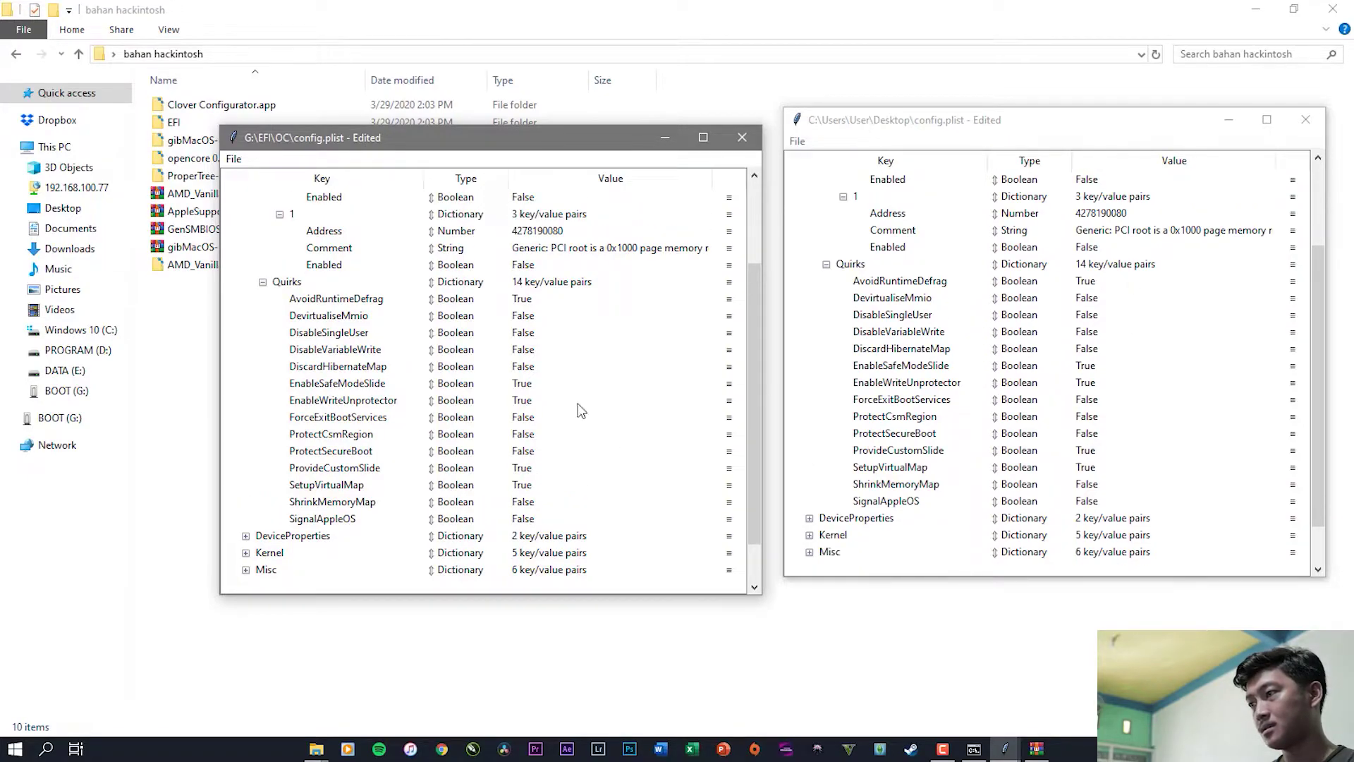
{"action": "scroll", "coordinate": [381, 325], "scroll_direction": "down", "scroll_amount": 1}
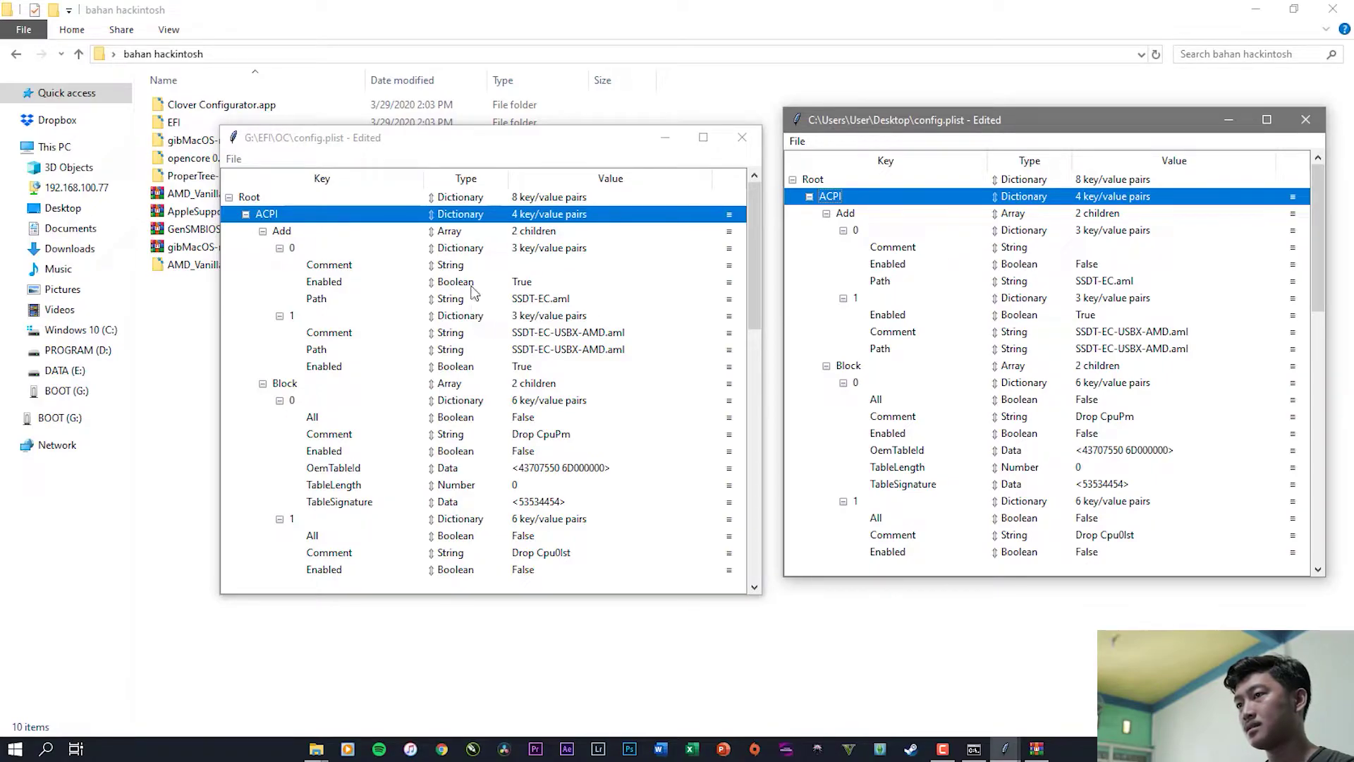
Step: Set Enabled to True for the SSDT-EC.aml entry under ACPI Add in the desktop config.plist
{"action": "left_click", "coordinate": [1089, 268]}
{"action": "left_click", "coordinate": [1097, 266]}
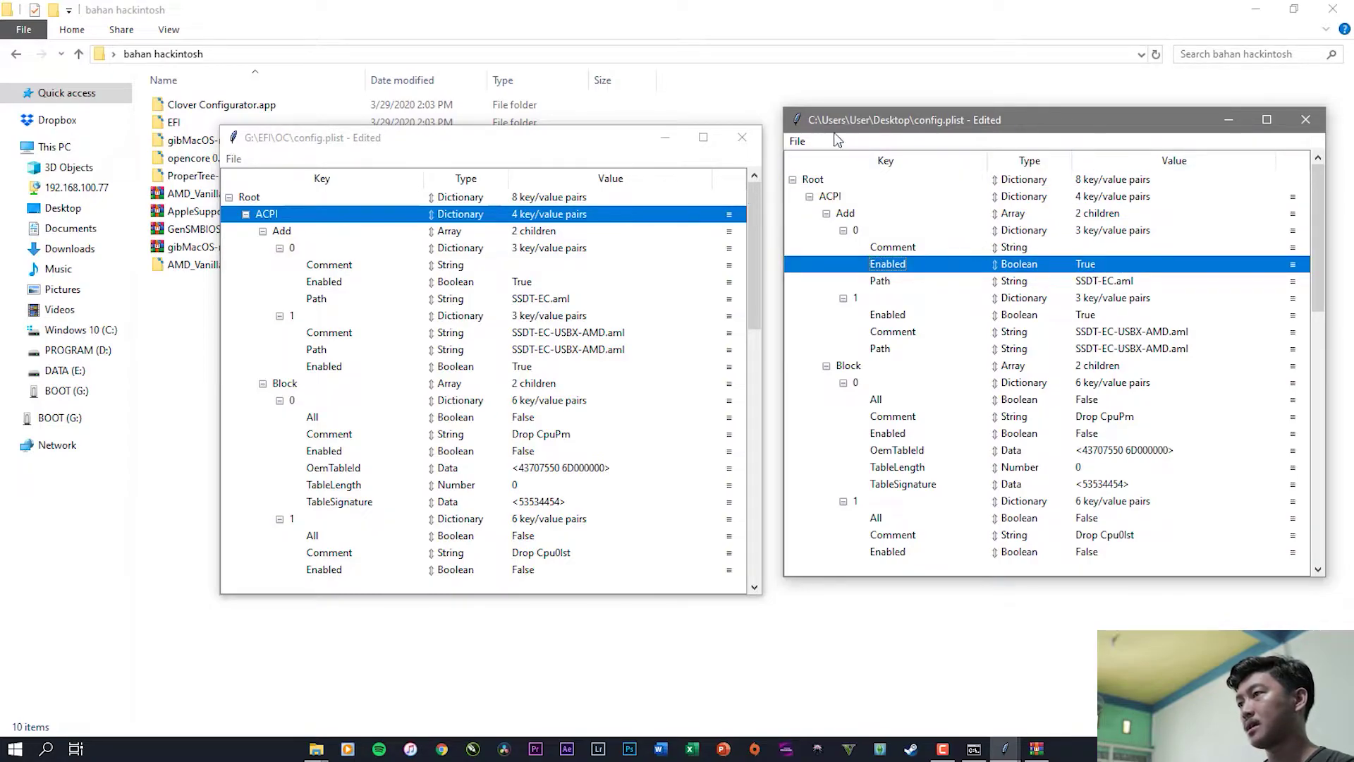
{"action": "left_click", "coordinate": [797, 141]}
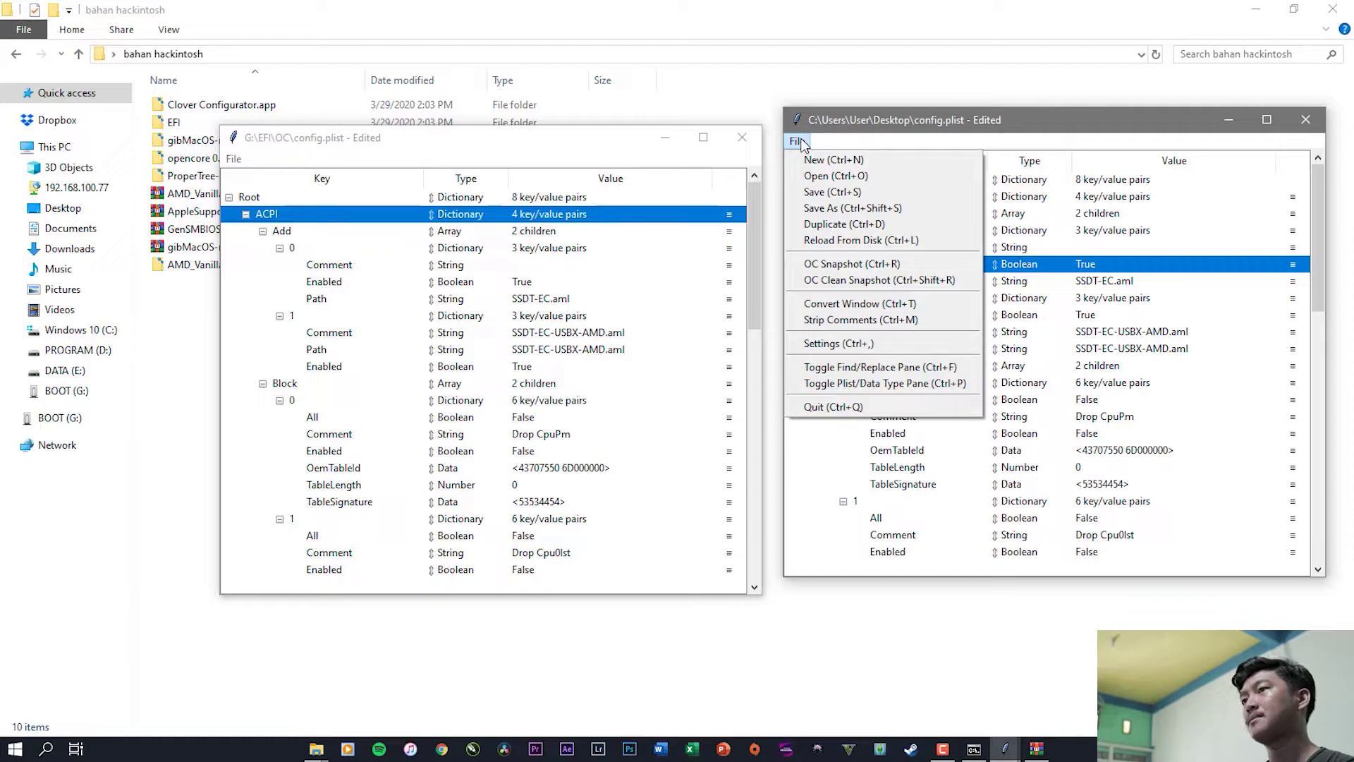
{"action": "left_click", "coordinate": [593, 146]}
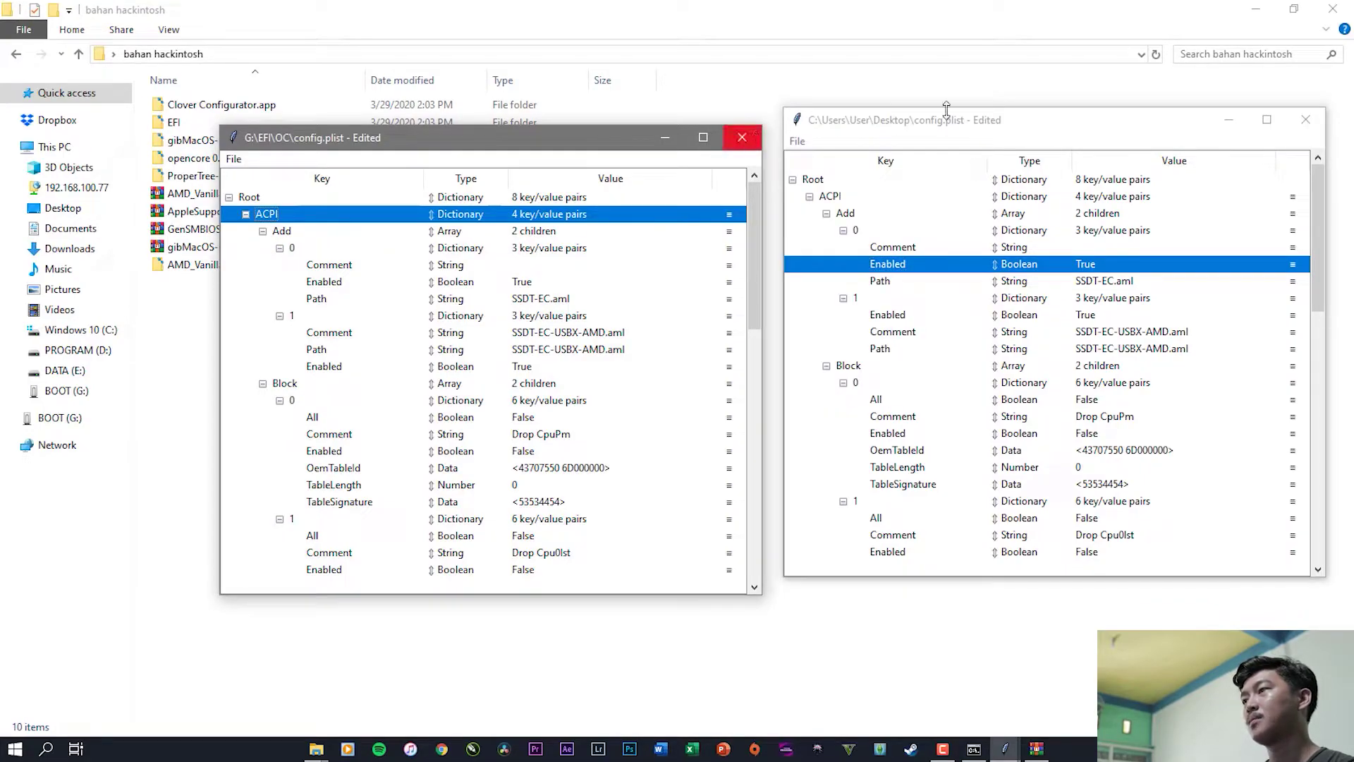
Step: Close the EFI\OC and desktop config.plist windows, declining to save the unsaved changes
{"action": "left_click", "coordinate": [744, 137]}
{"action": "left_click", "coordinate": [677, 438]}
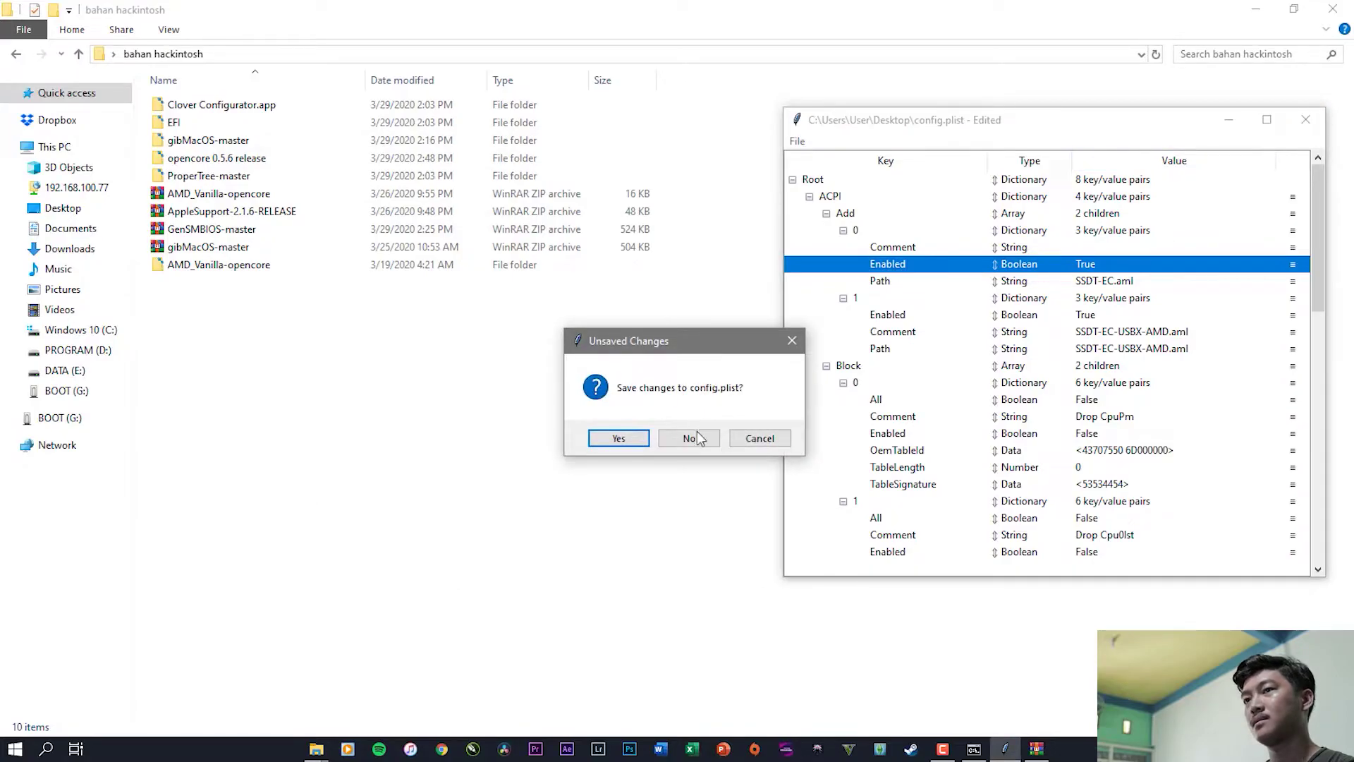
{"action": "left_click", "coordinate": [698, 438]}
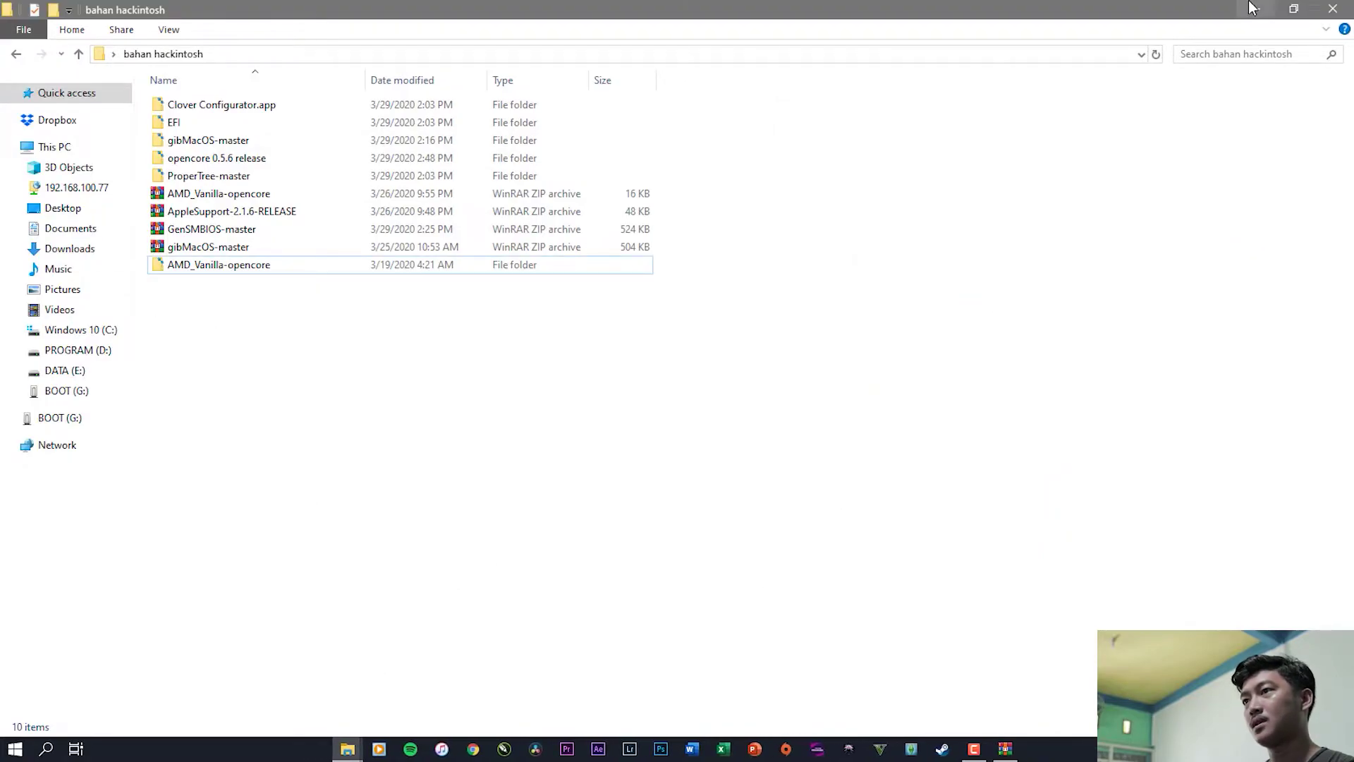
Step: Minimize the bahan hackintosh folder window and copy the config file on the desktop
{"action": "left_click", "coordinate": [1252, 7]}
{"action": "left_click", "coordinate": [41, 591]}
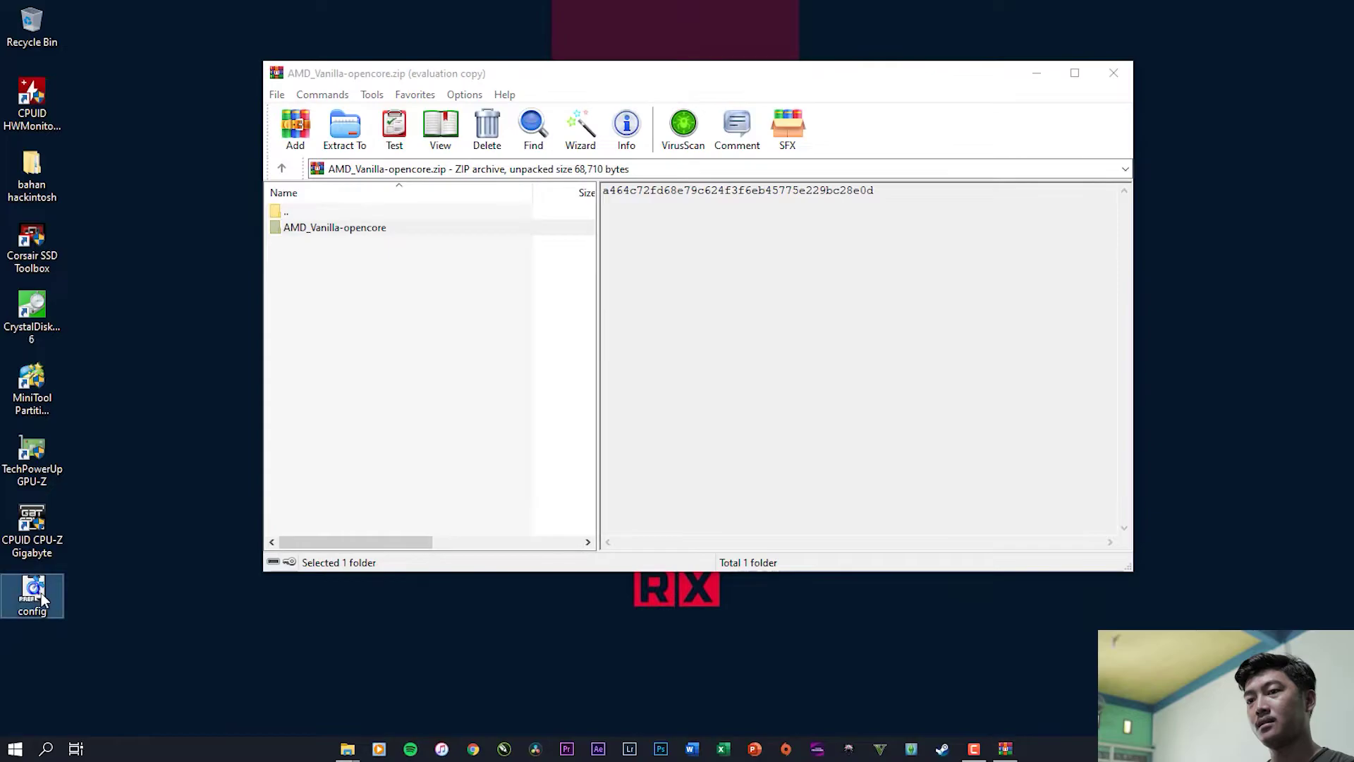
{"action": "right_click", "coordinate": [41, 593]}
{"action": "left_click", "coordinate": [121, 494]}
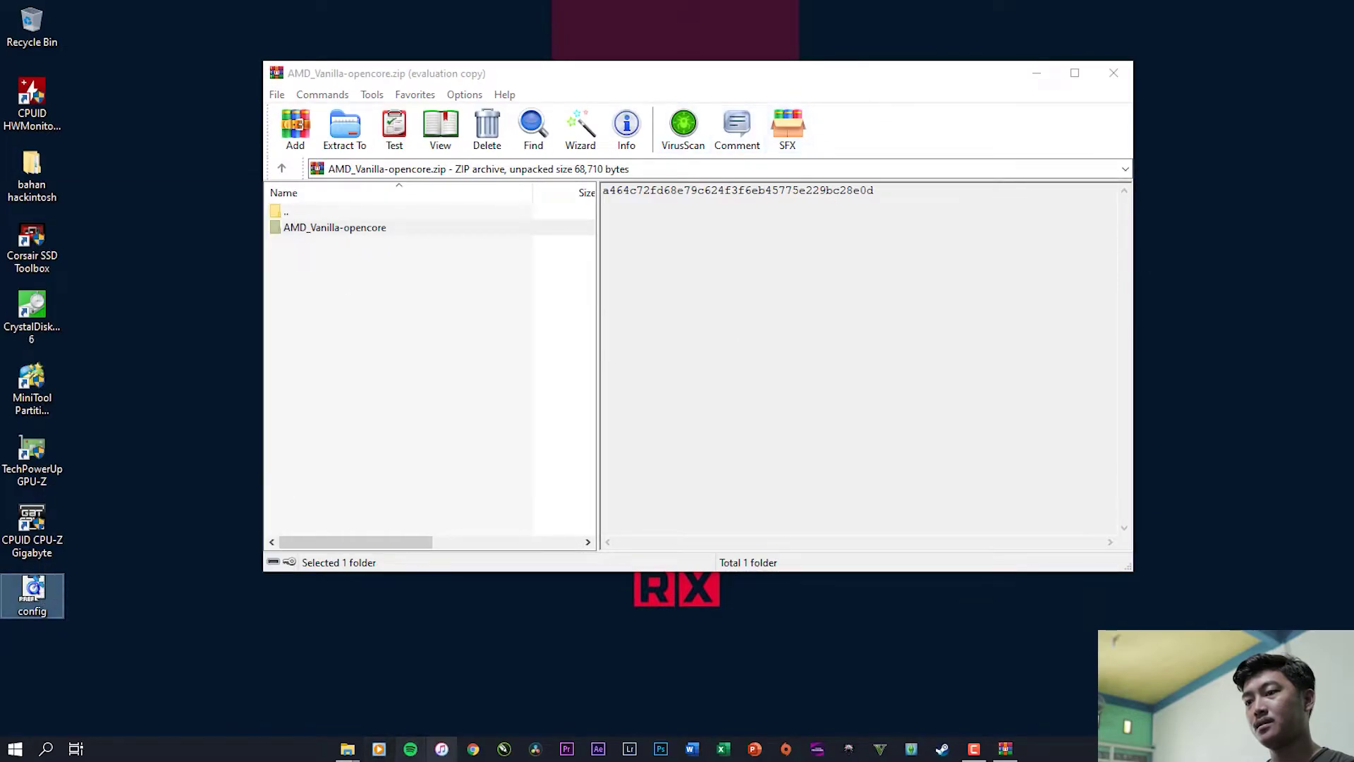
Step: Open the EFI\OC folder on the BOOT (G:) drive and bring up its paste option, dismissing it without pasting
{"action": "mouse_move", "coordinate": [347, 748]}
{"action": "left_click", "coordinate": [400, 663]}
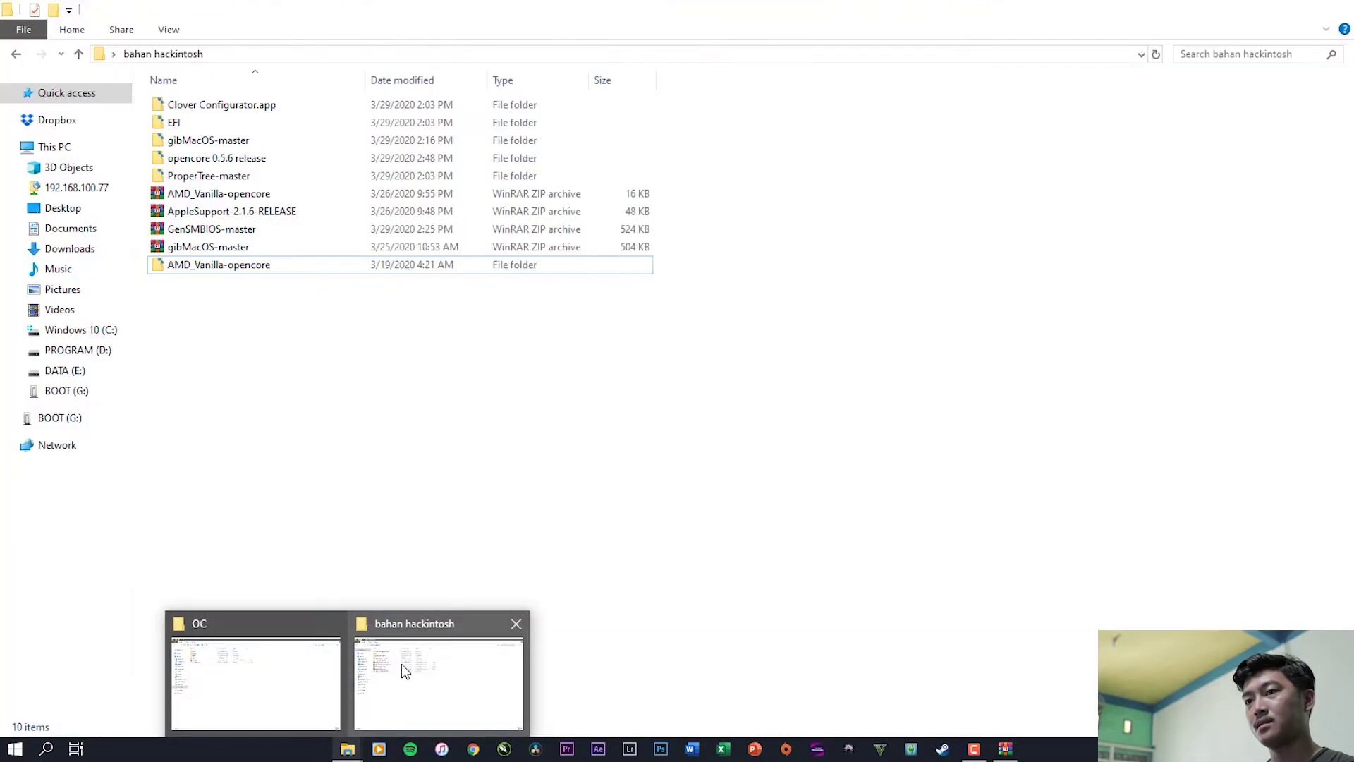
{"action": "left_click", "coordinate": [88, 394]}
{"action": "double_click", "coordinate": [227, 140]}
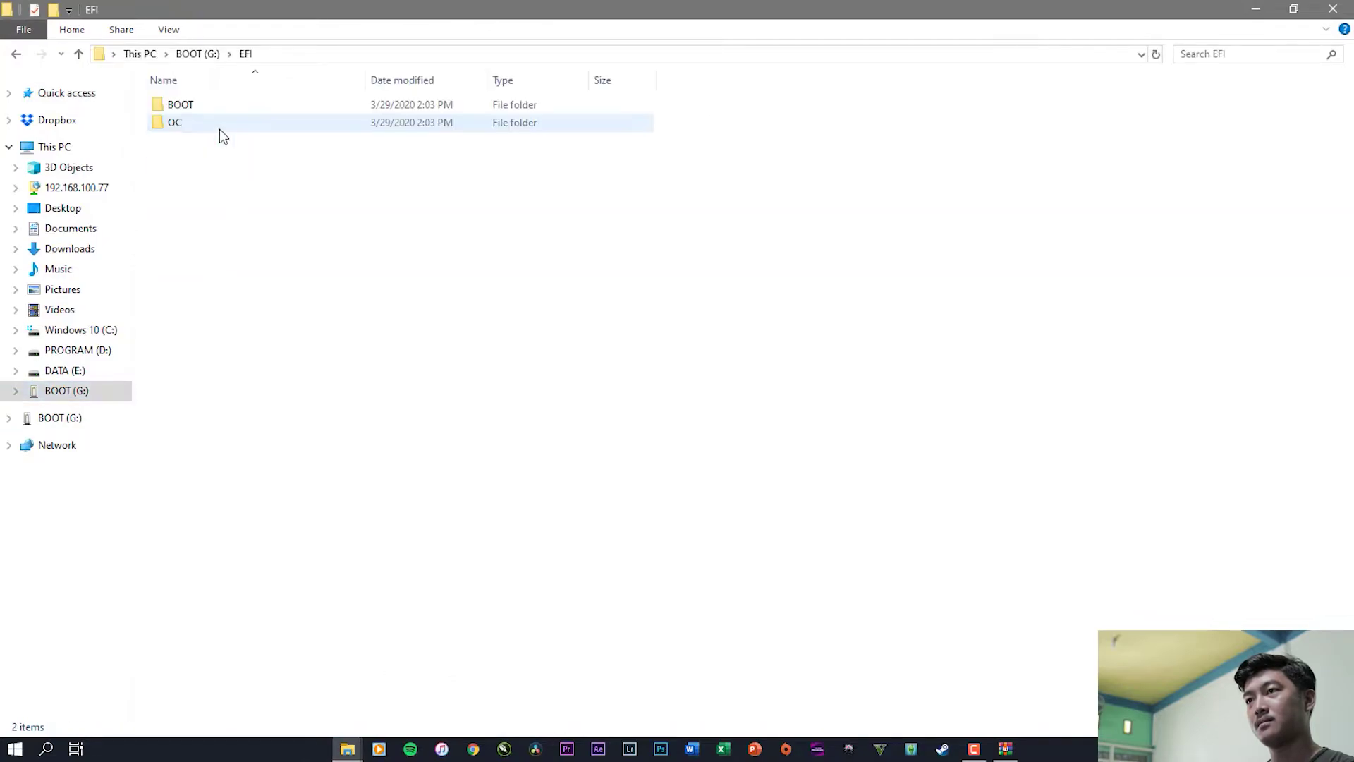
{"action": "double_click", "coordinate": [302, 134]}
{"action": "right_click", "coordinate": [294, 285]}
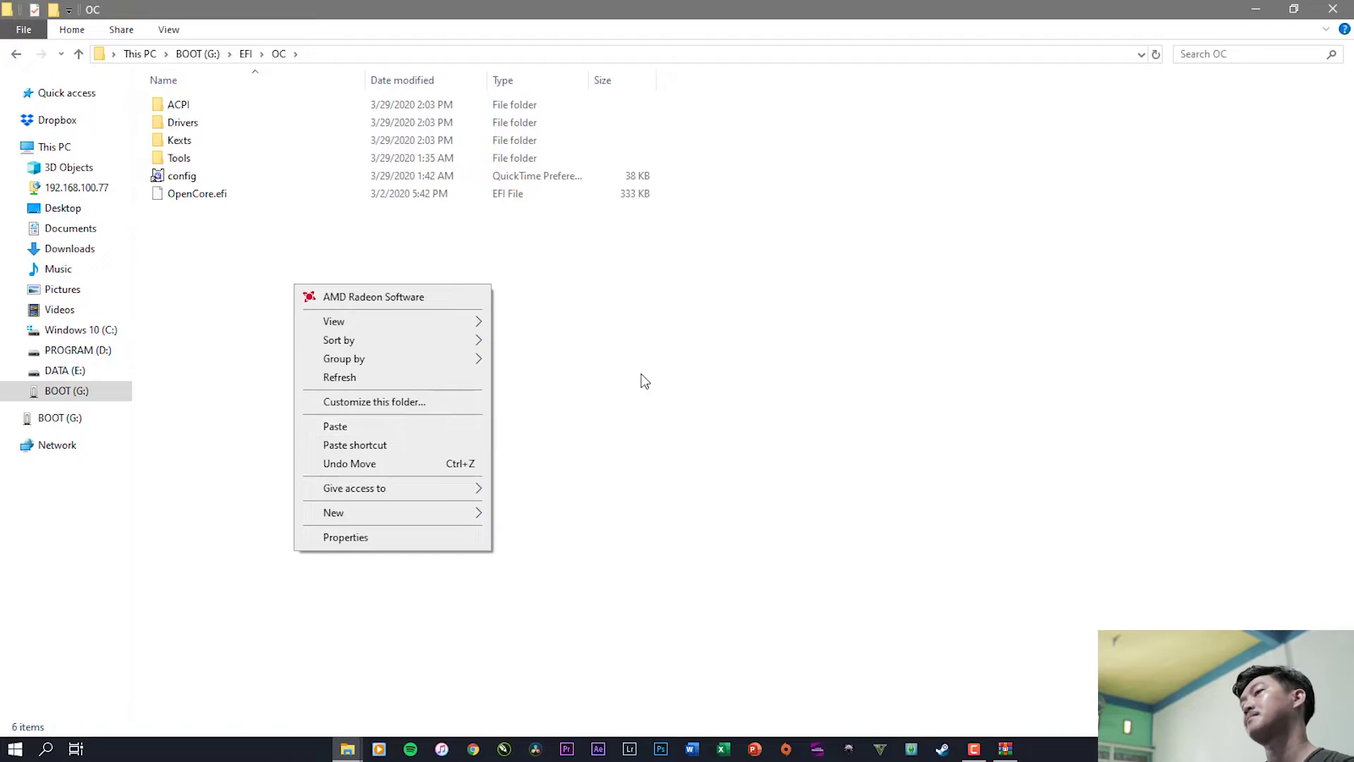
{"action": "left_click", "coordinate": [733, 334]}
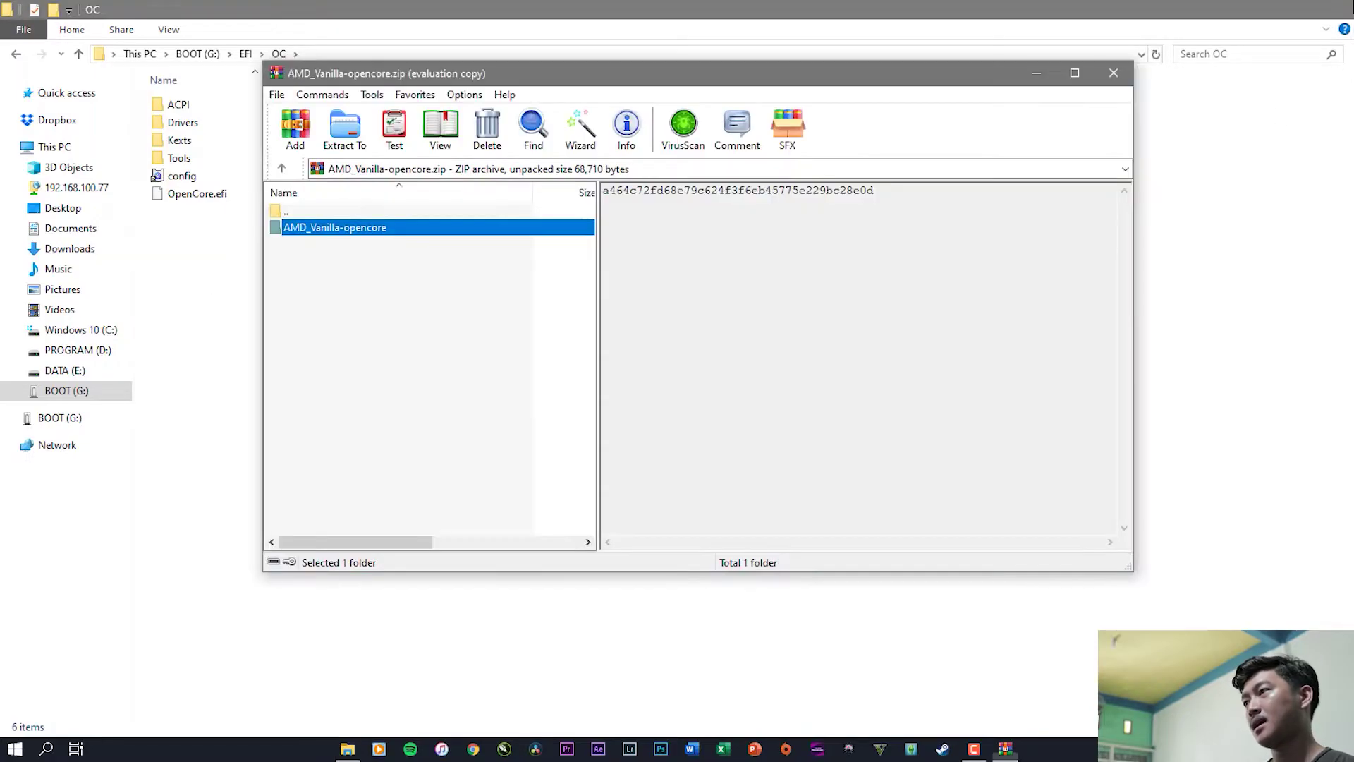
Step: Close the EFI\OC folder window and the AMD_Vanilla-opencore.zip archive
{"action": "left_click", "coordinate": [1332, 9]}
{"action": "left_click", "coordinate": [1115, 73]}
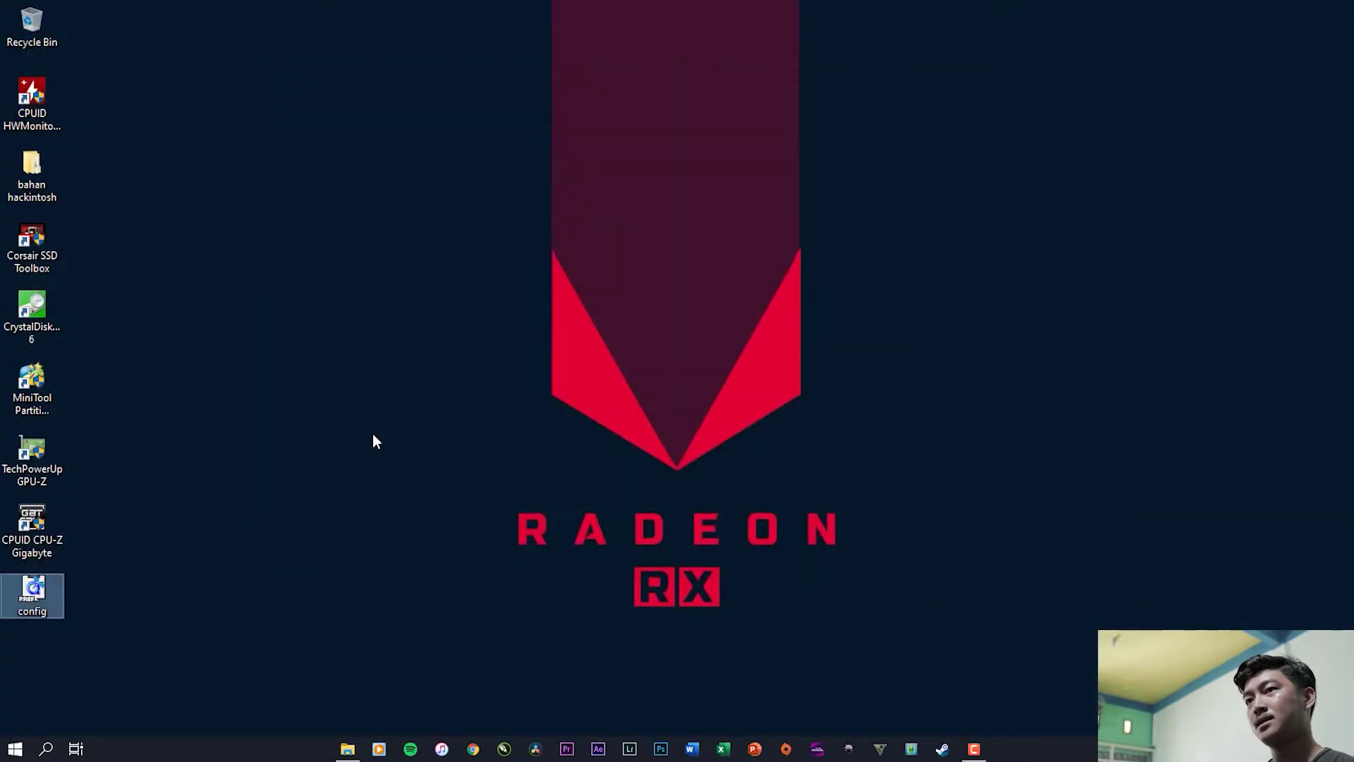
{"action": "left_click", "coordinate": [32, 172]}
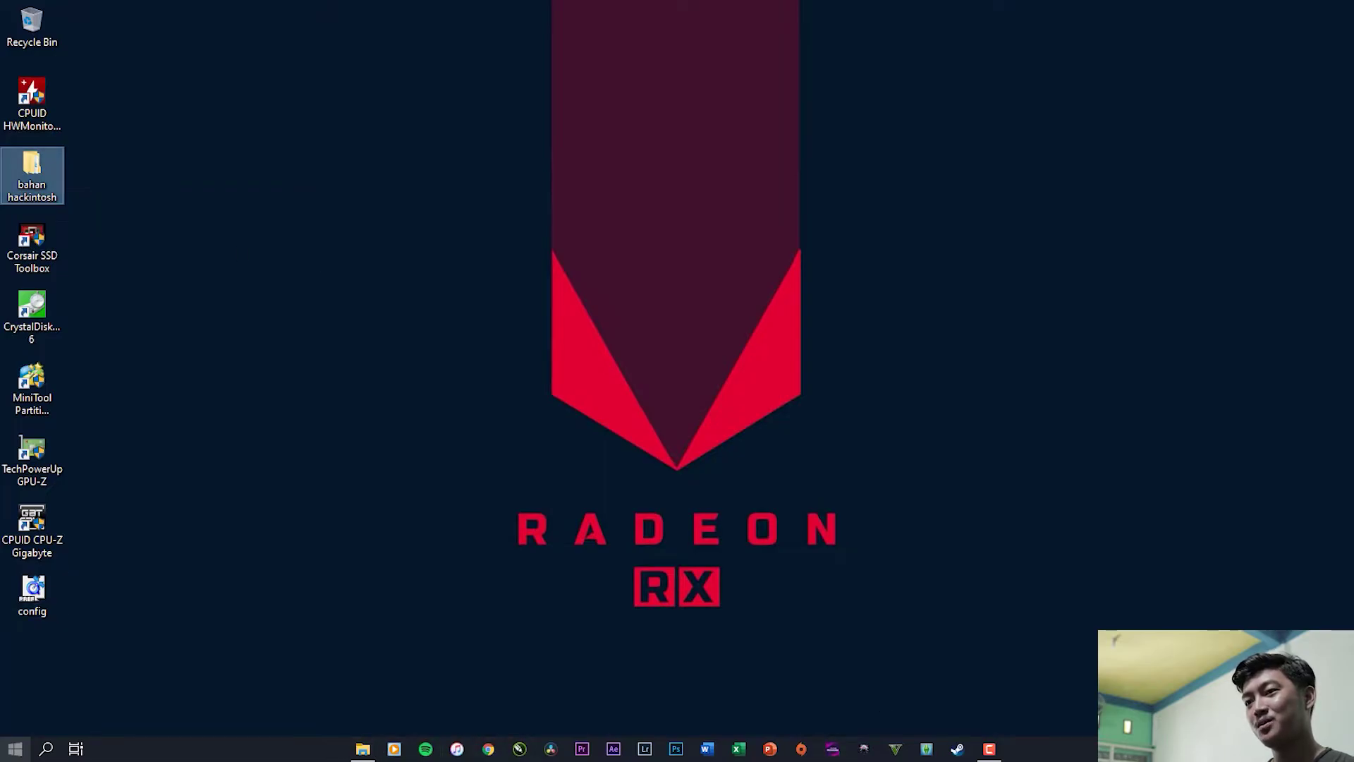
{"action": "key", "text": "super"}
{"action": "key", "text": "super"}
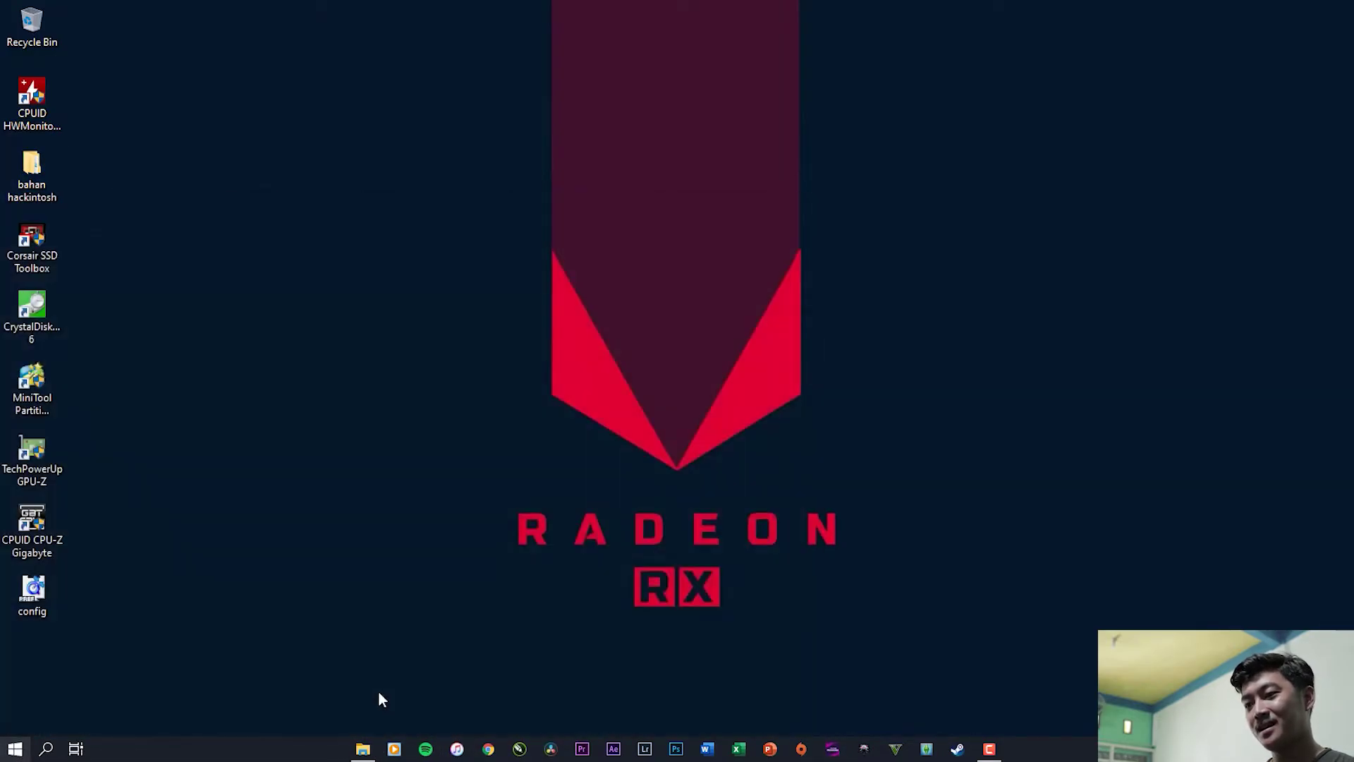
Step: Bring back the remaining OC folder window and open the EFI folder on the BOOT (G:) drive
{"action": "left_click", "coordinate": [363, 747]}
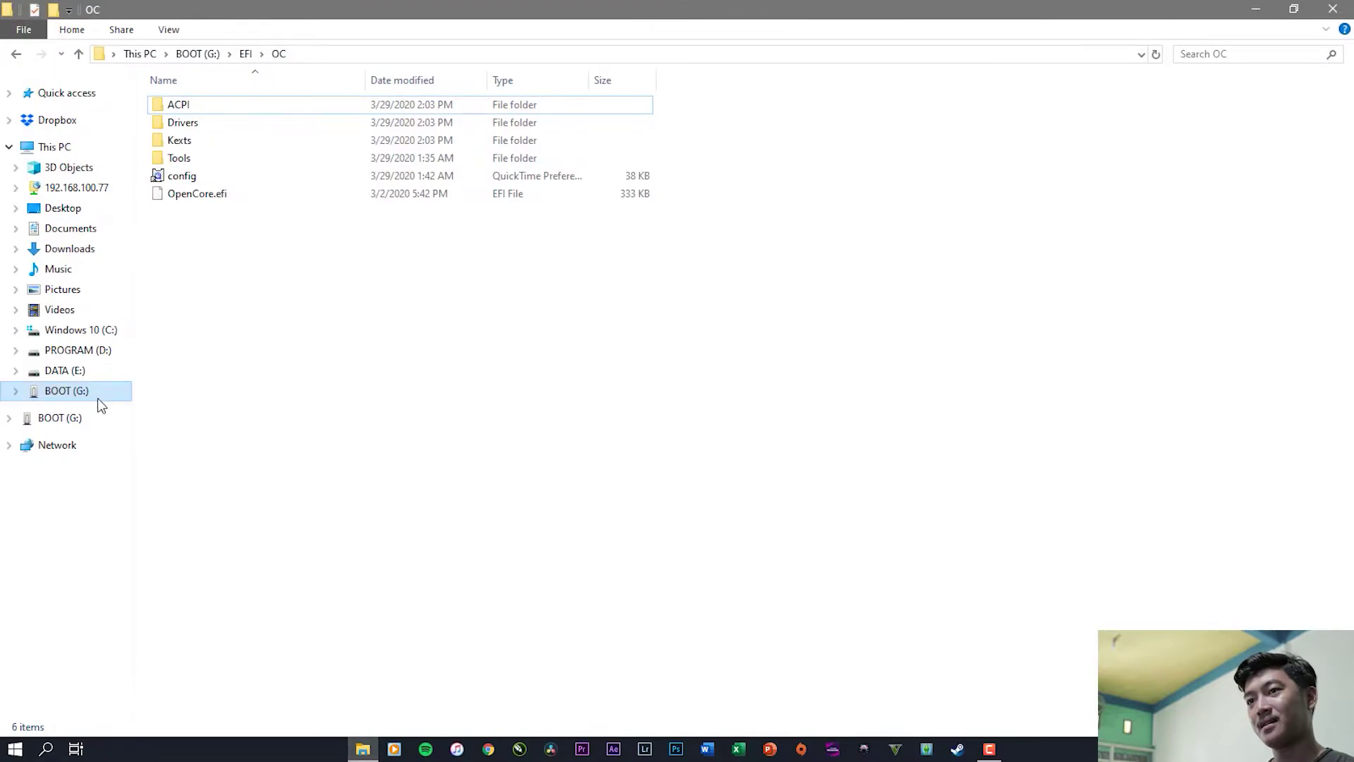
{"action": "left_click", "coordinate": [98, 397]}
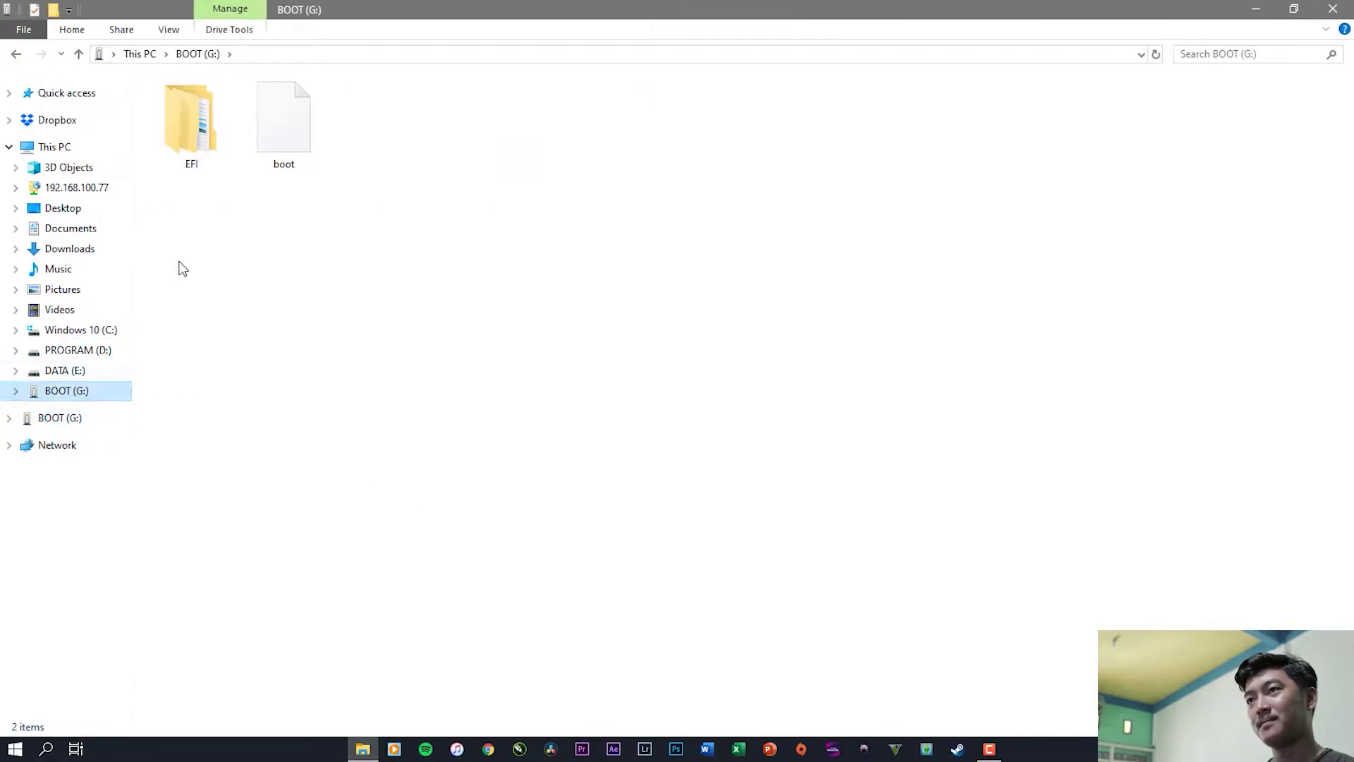
{"action": "double_click", "coordinate": [197, 113]}
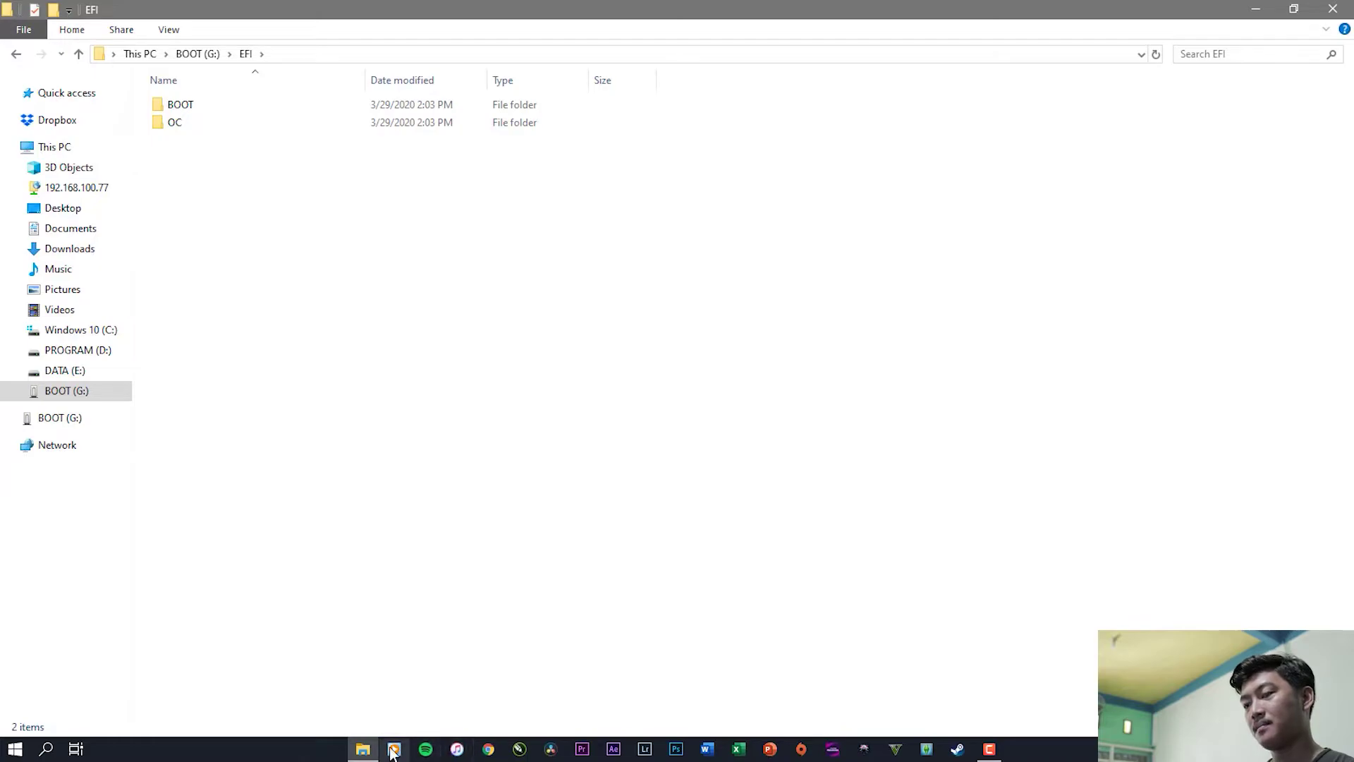
{"action": "left_click", "coordinate": [387, 708]}
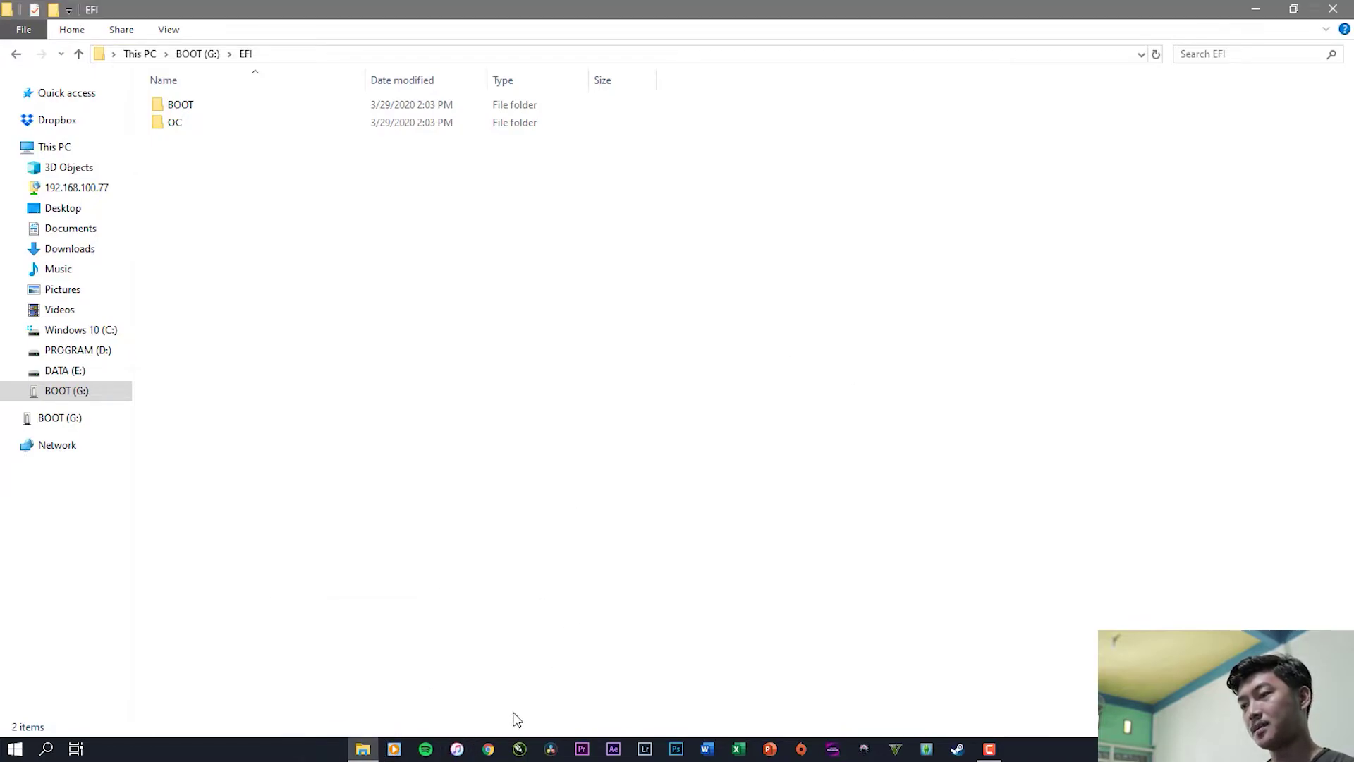
Step: Switch to Chrome, search Google for opencore and open the OpenCore Vanilla Guide
{"action": "left_click", "coordinate": [489, 750]}
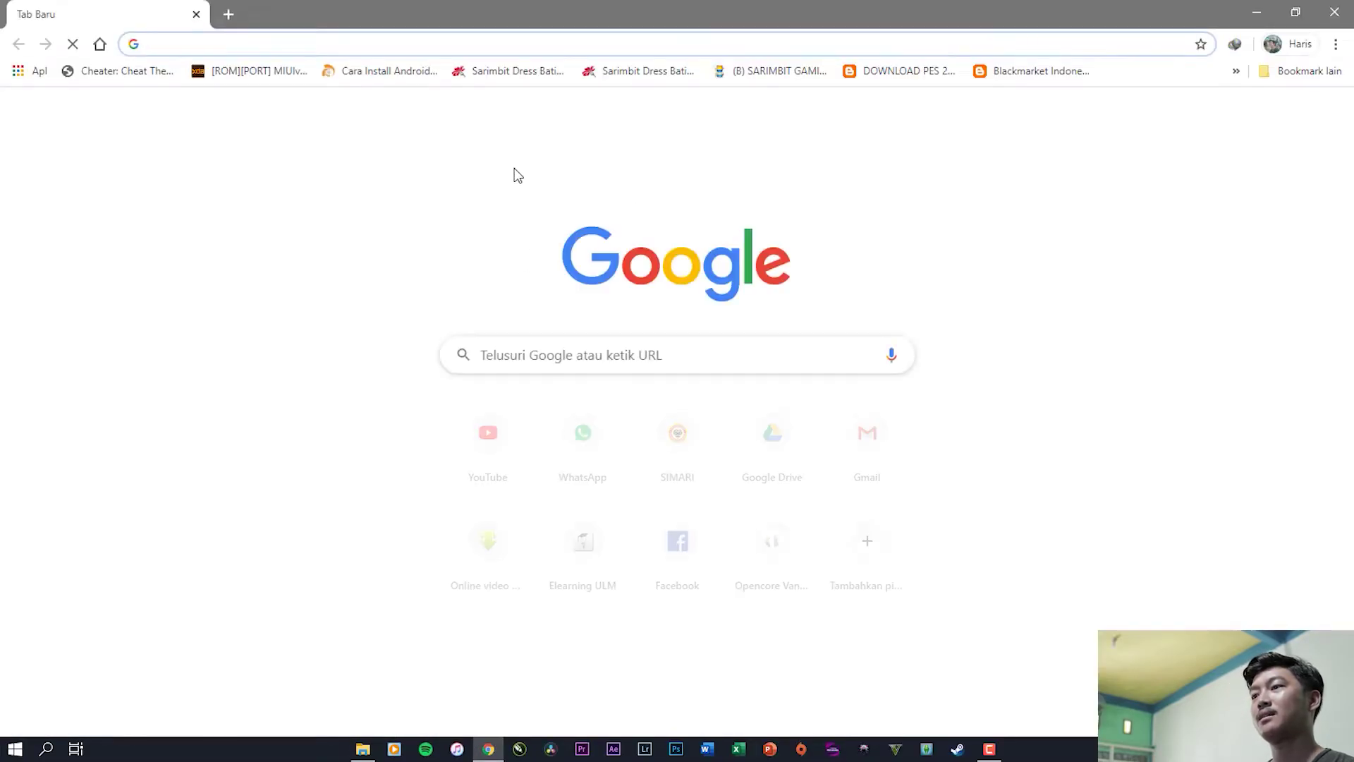
{"action": "type", "text": "opencore"}
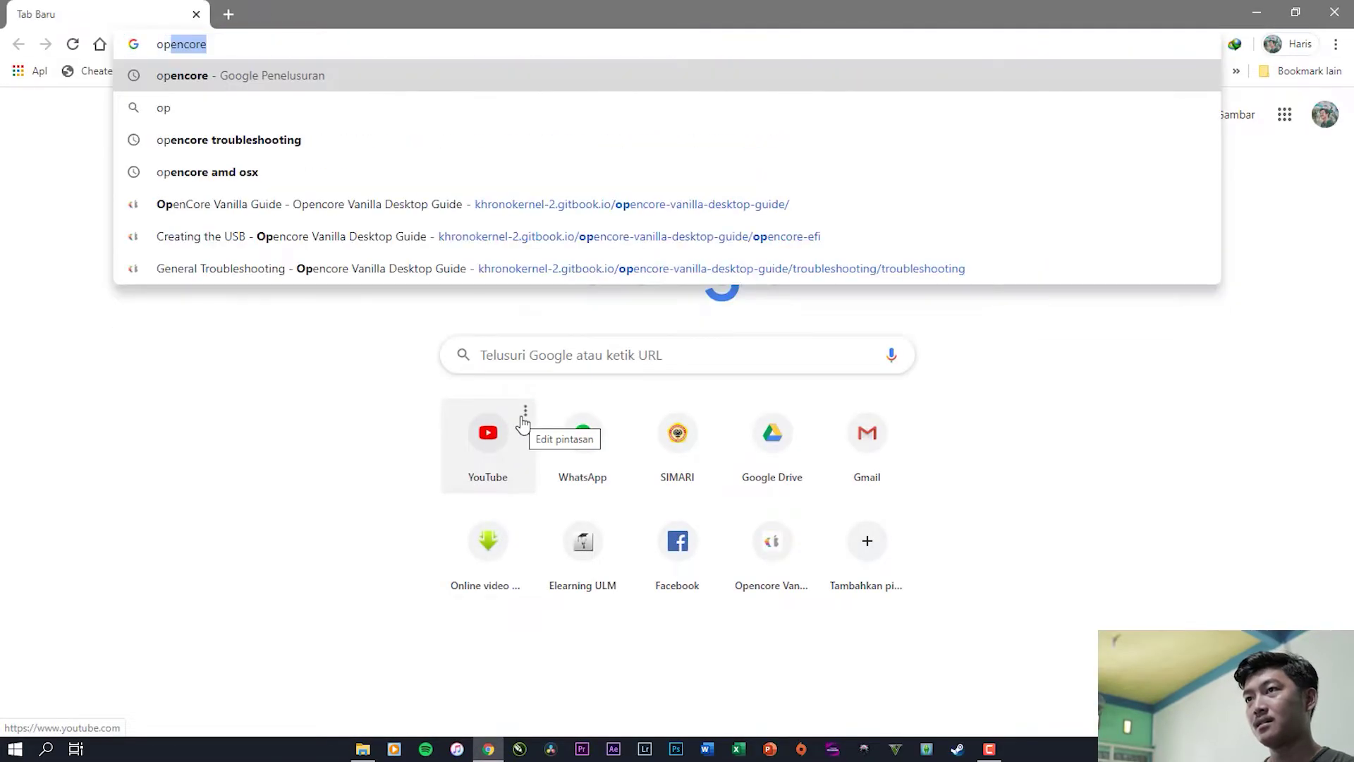
{"action": "left_click", "coordinate": [443, 79]}
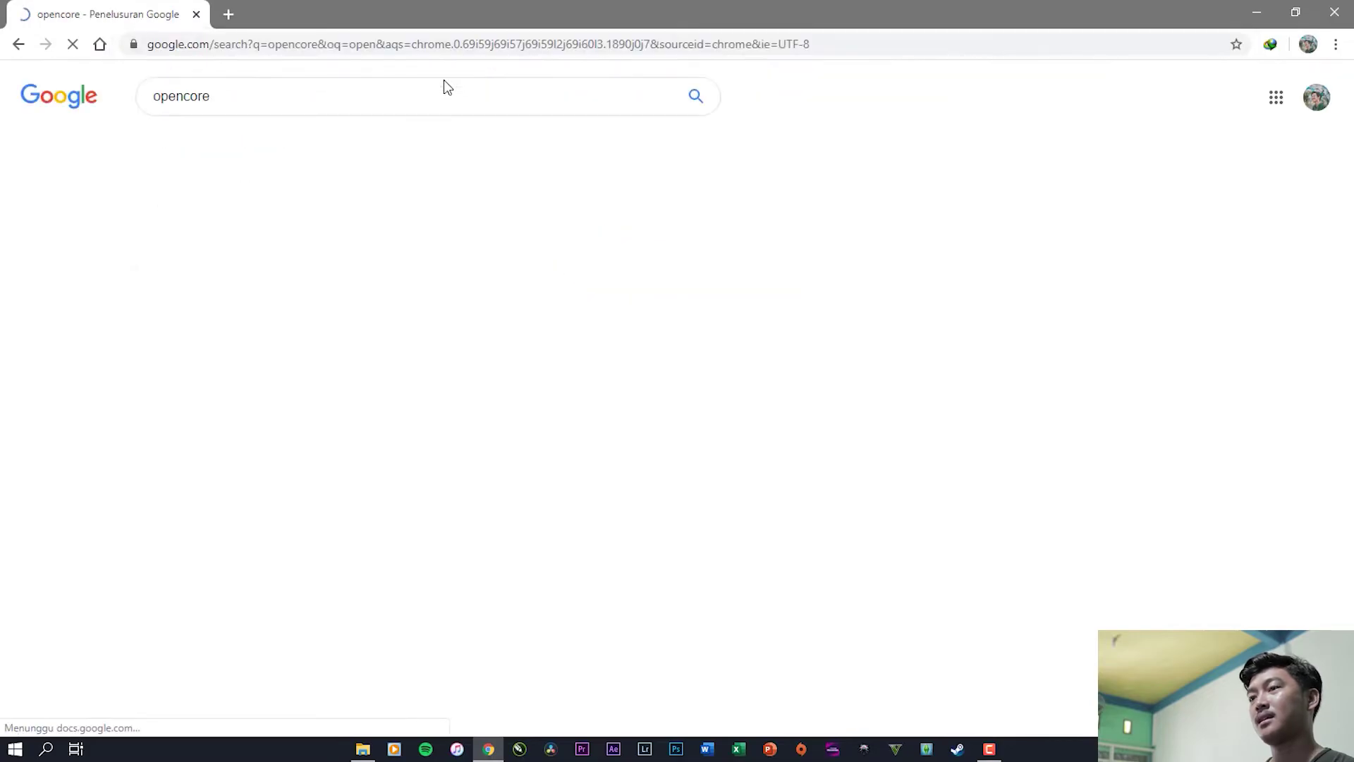
{"action": "left_click", "coordinate": [487, 237]}
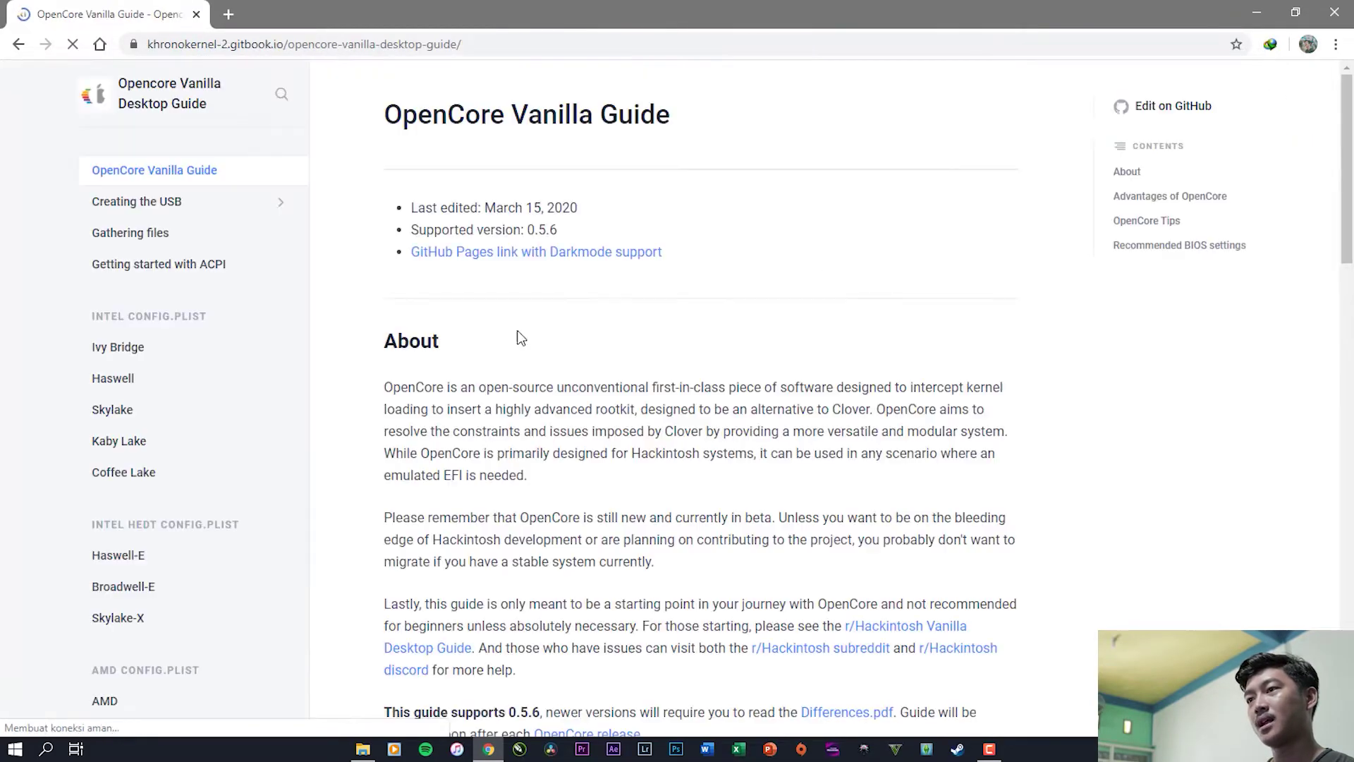
{"action": "left_click_drag", "start_coordinate": [396, 109], "coordinate": [670, 127]}
{"action": "left_click", "coordinate": [660, 166]}
Step: Open the guide's AMD config.plist page and look through its sections, from the starting point through Booter, Kernel, Misc and NVRAM to PlatformInfo
{"action": "scroll", "coordinate": [266, 426], "scroll_direction": "down", "scroll_amount": 4}
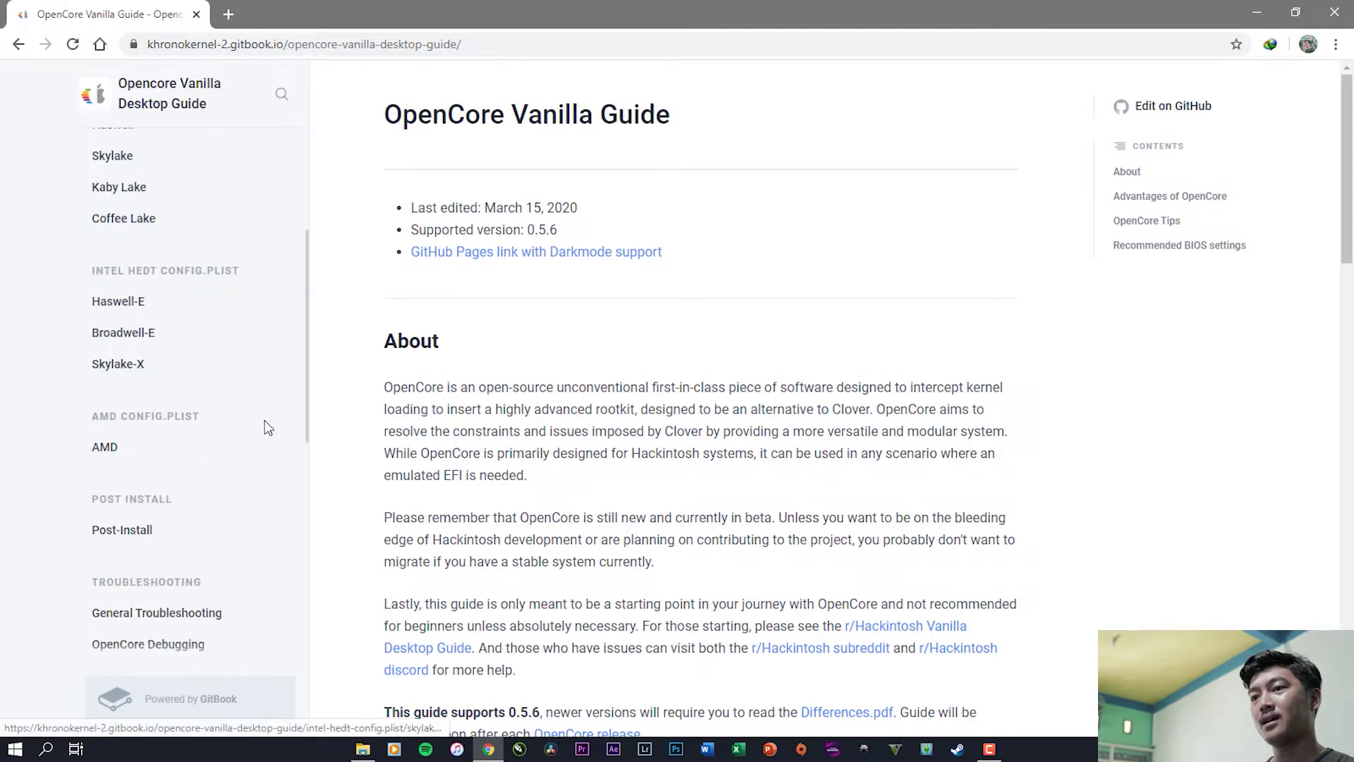
{"action": "left_click", "coordinate": [146, 448]}
{"action": "scroll", "coordinate": [619, 397], "scroll_direction": "down", "scroll_amount": 10}
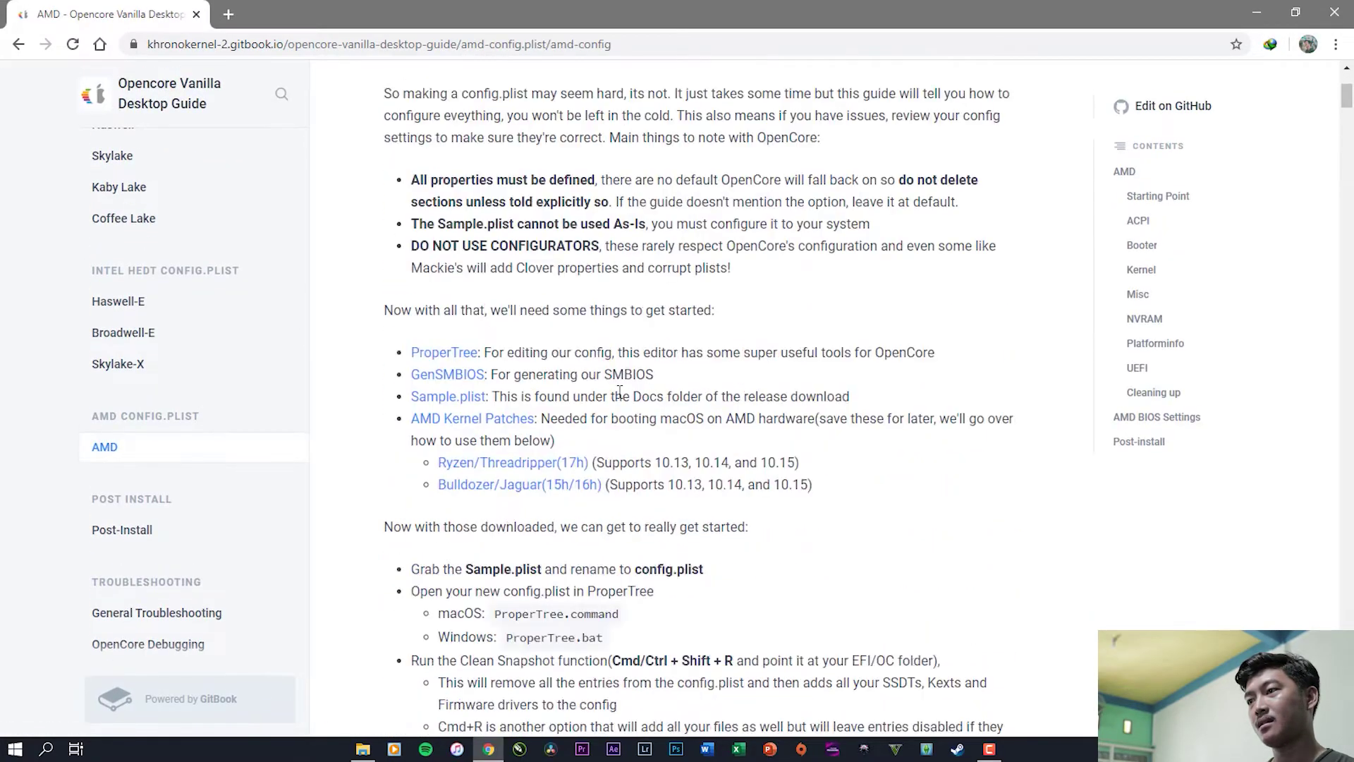
{"action": "scroll", "coordinate": [619, 393], "scroll_direction": "down", "scroll_amount": 15}
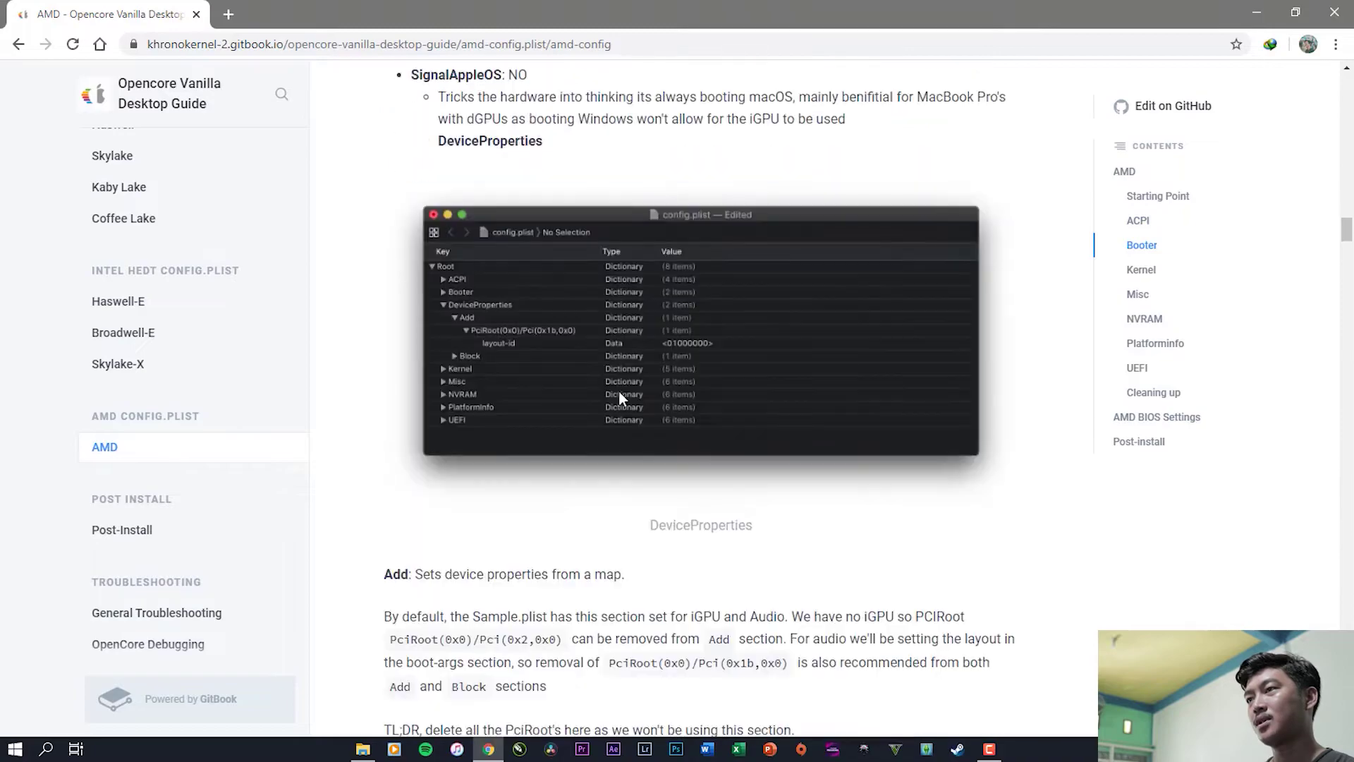
{"action": "scroll", "coordinate": [620, 391], "scroll_direction": "up", "scroll_amount": 10}
{"action": "scroll", "coordinate": [621, 395], "scroll_direction": "down", "scroll_amount": 20}
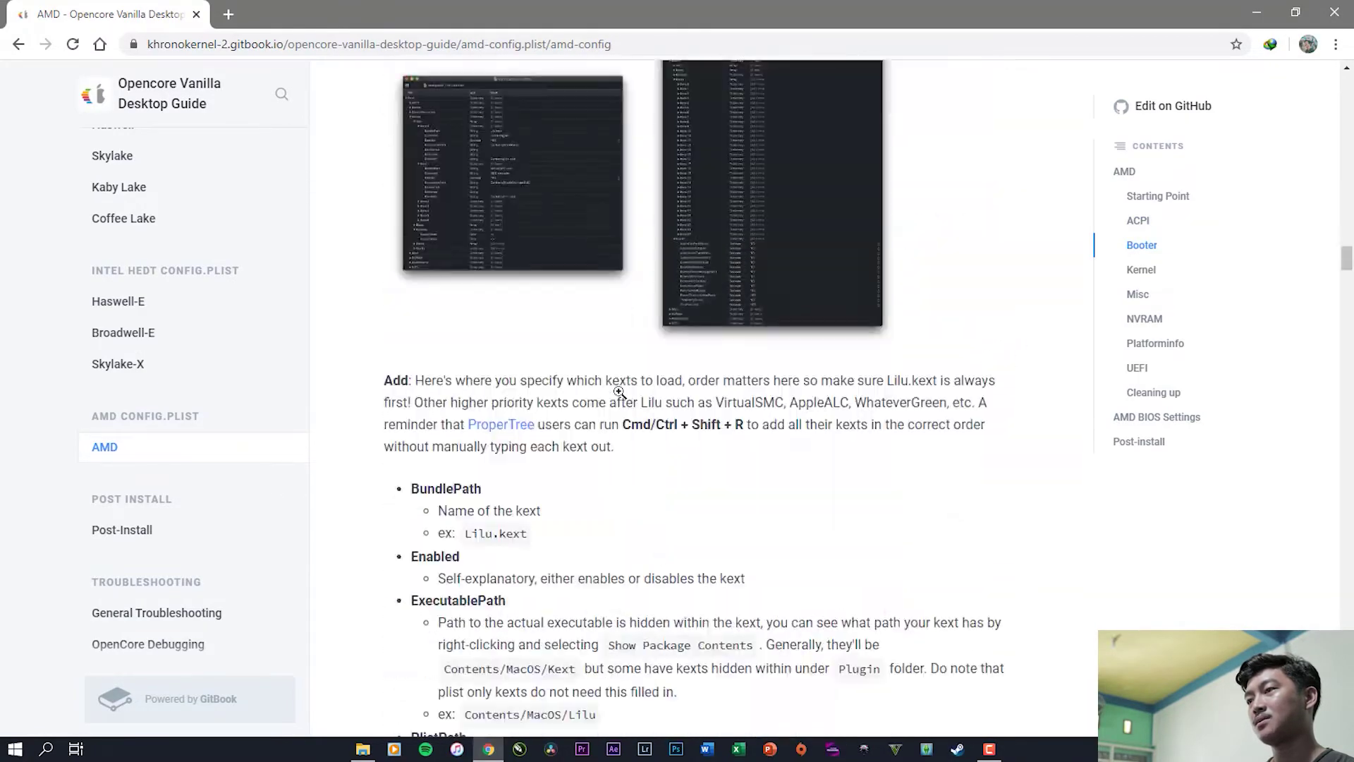
{"action": "scroll", "coordinate": [622, 398], "scroll_direction": "down", "scroll_amount": 20}
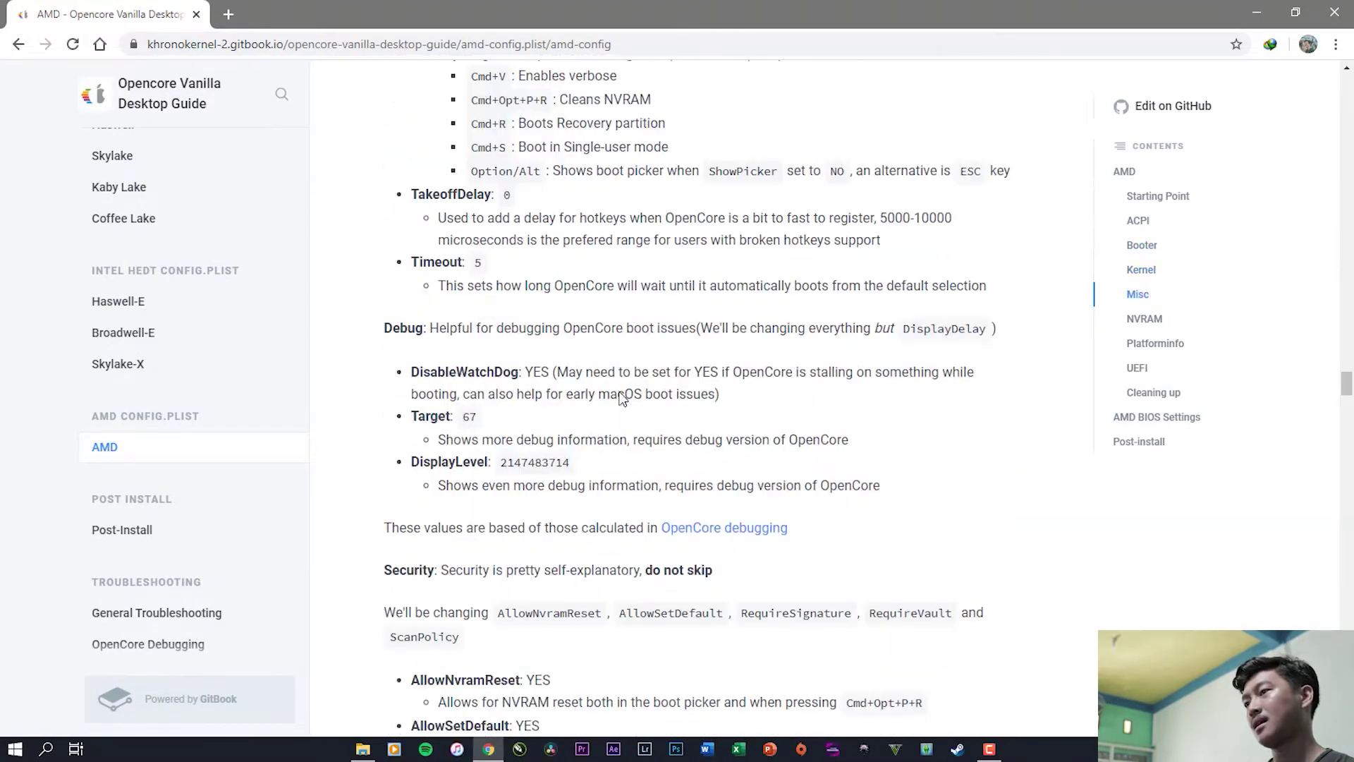
{"action": "scroll", "coordinate": [621, 397], "scroll_direction": "down", "scroll_amount": 20}
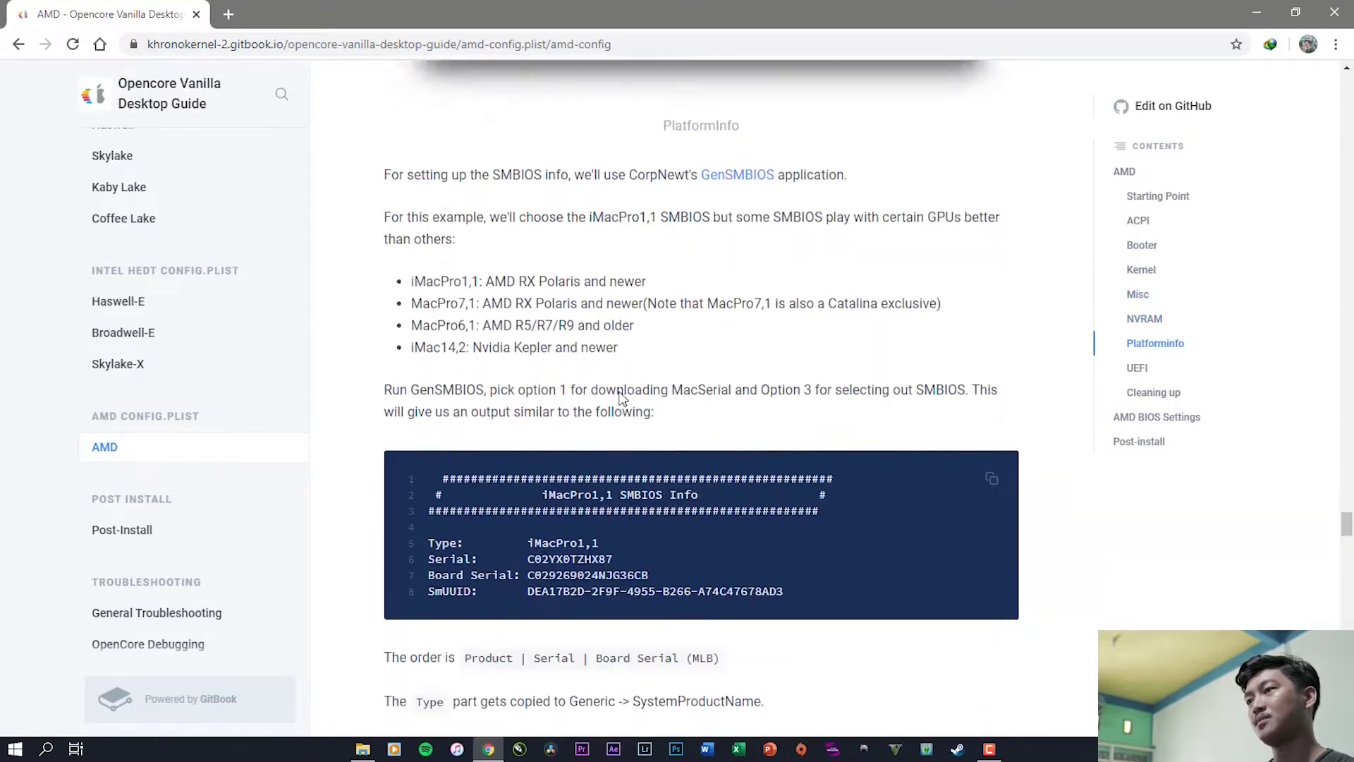
{"action": "scroll", "coordinate": [622, 399], "scroll_direction": "up", "scroll_amount": 20}
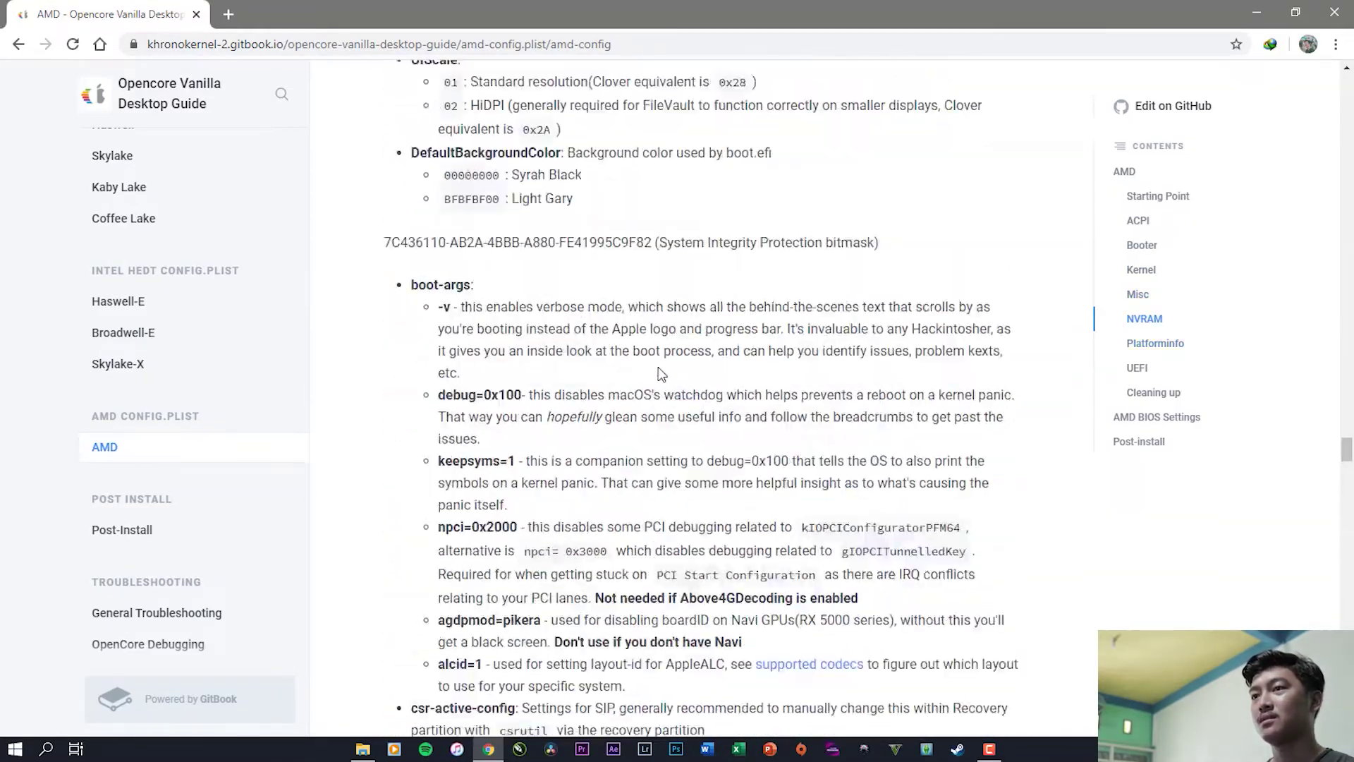
{"action": "scroll", "coordinate": [657, 366], "scroll_direction": "up", "scroll_amount": 15}
Step: Look through the guide's Ivy Bridge page under Intel config.plist, then leave Chrome and minimize the EFI folder window
{"action": "scroll", "coordinate": [122, 372], "scroll_direction": "up", "scroll_amount": 4}
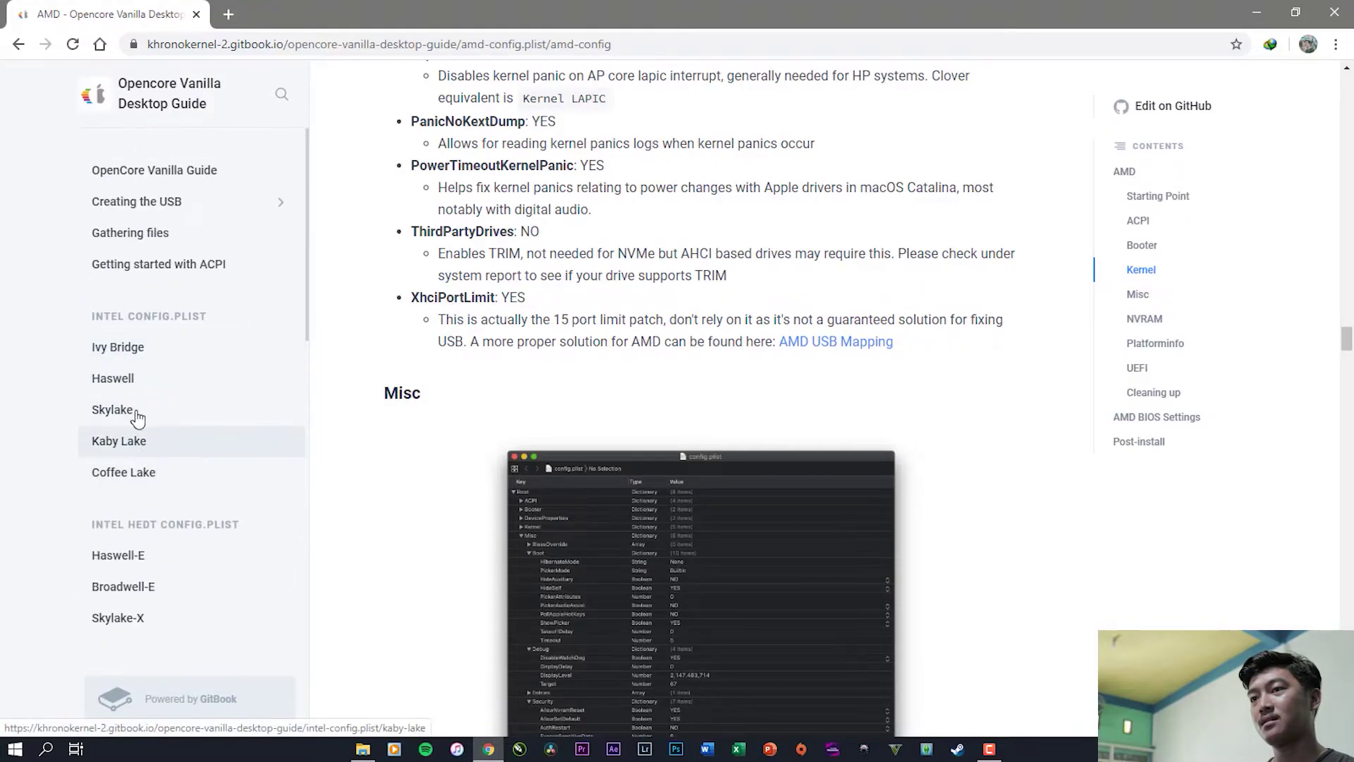
{"action": "left_click", "coordinate": [158, 359]}
{"action": "scroll", "coordinate": [630, 373], "scroll_direction": "down", "scroll_amount": 10}
{"action": "scroll", "coordinate": [630, 374], "scroll_direction": "down", "scroll_amount": 20}
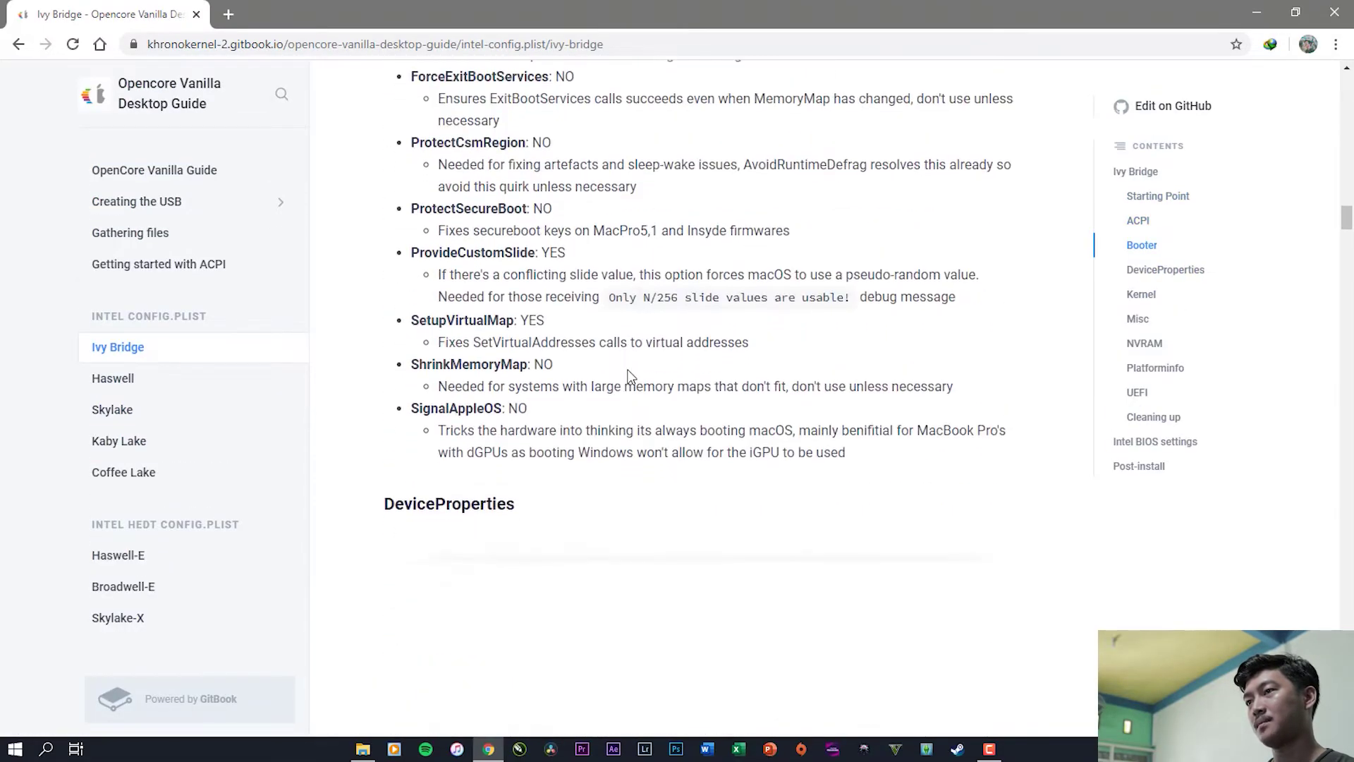
{"action": "scroll", "coordinate": [630, 369], "scroll_direction": "up", "scroll_amount": 20}
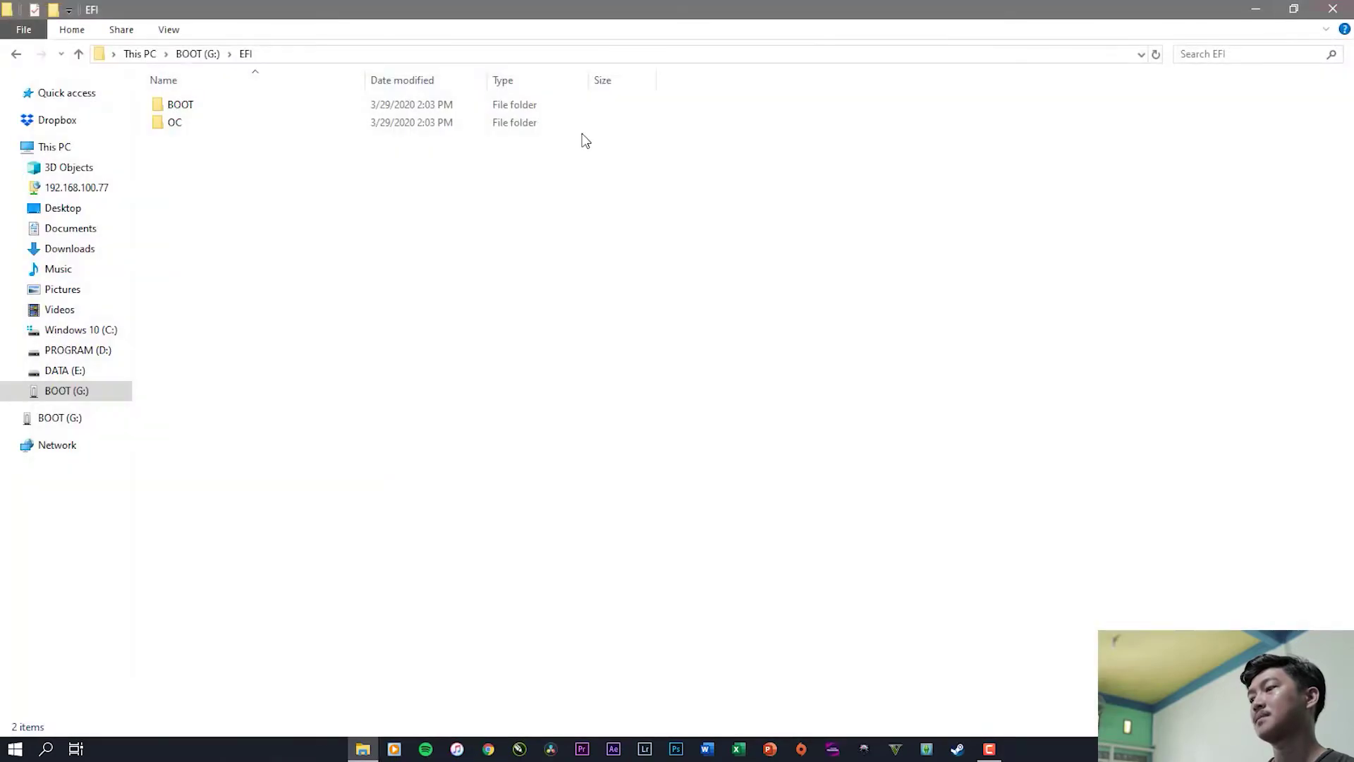
{"action": "left_click", "coordinate": [1255, 9]}
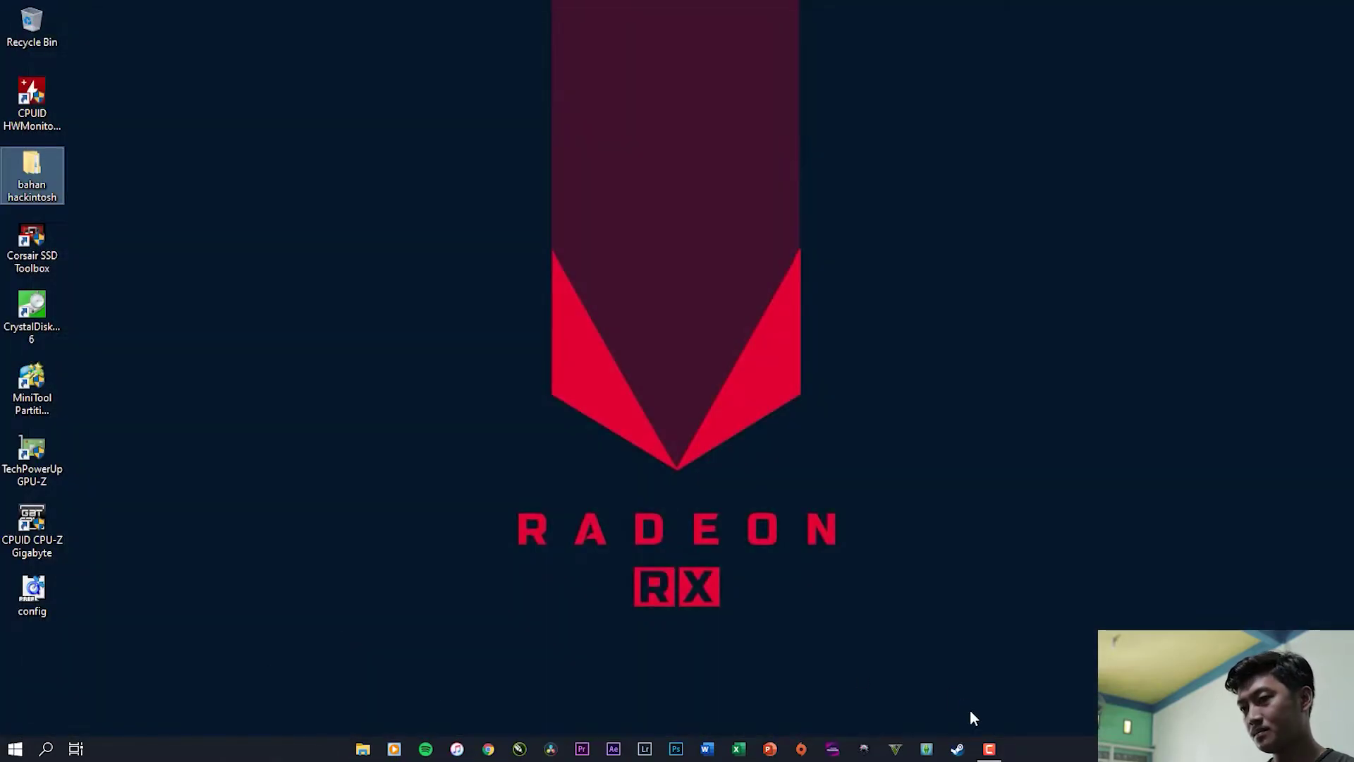